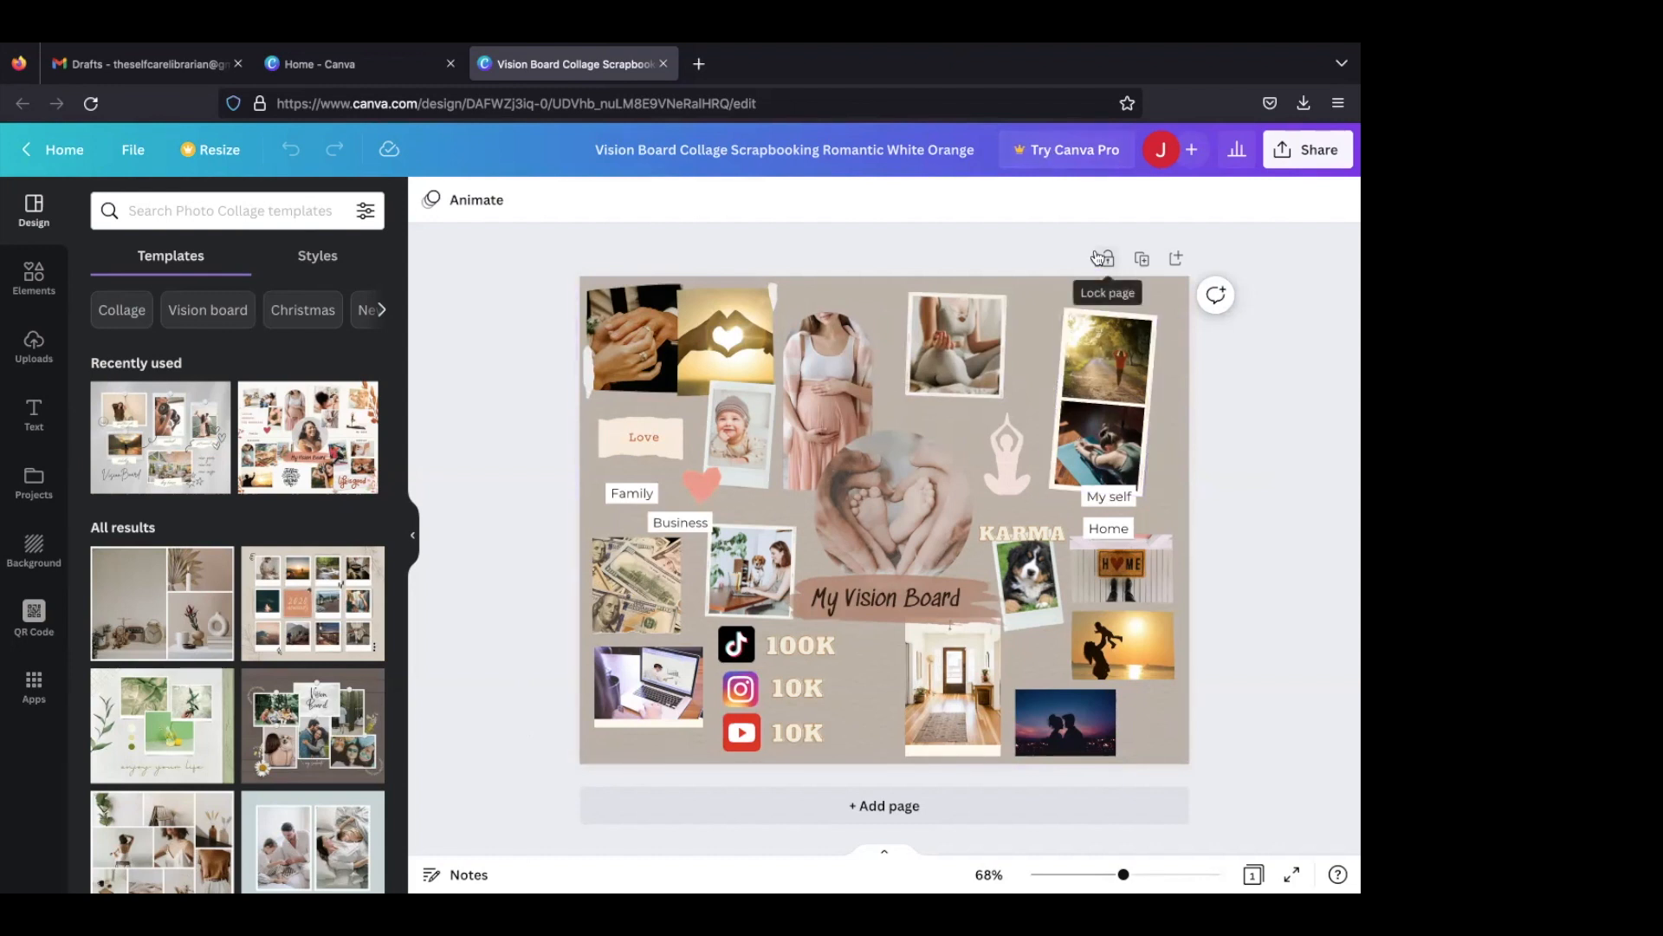
- Leave the open design, view the account's Billing & plans settings, and return to the home page
click(22, 145)
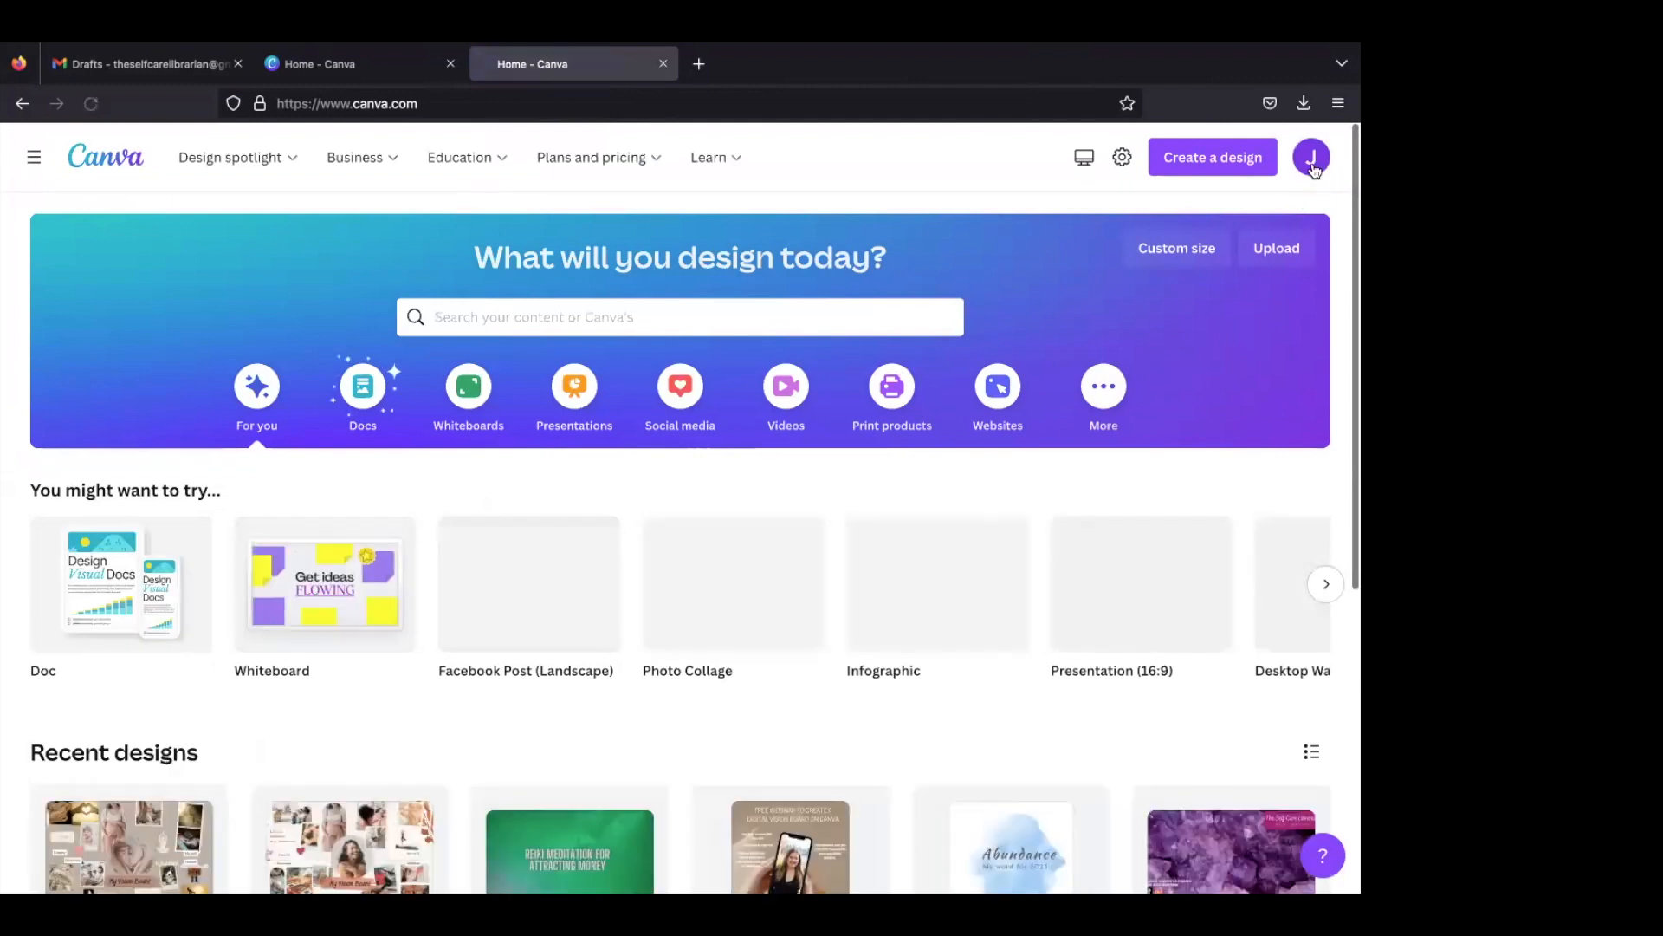
click(1314, 168)
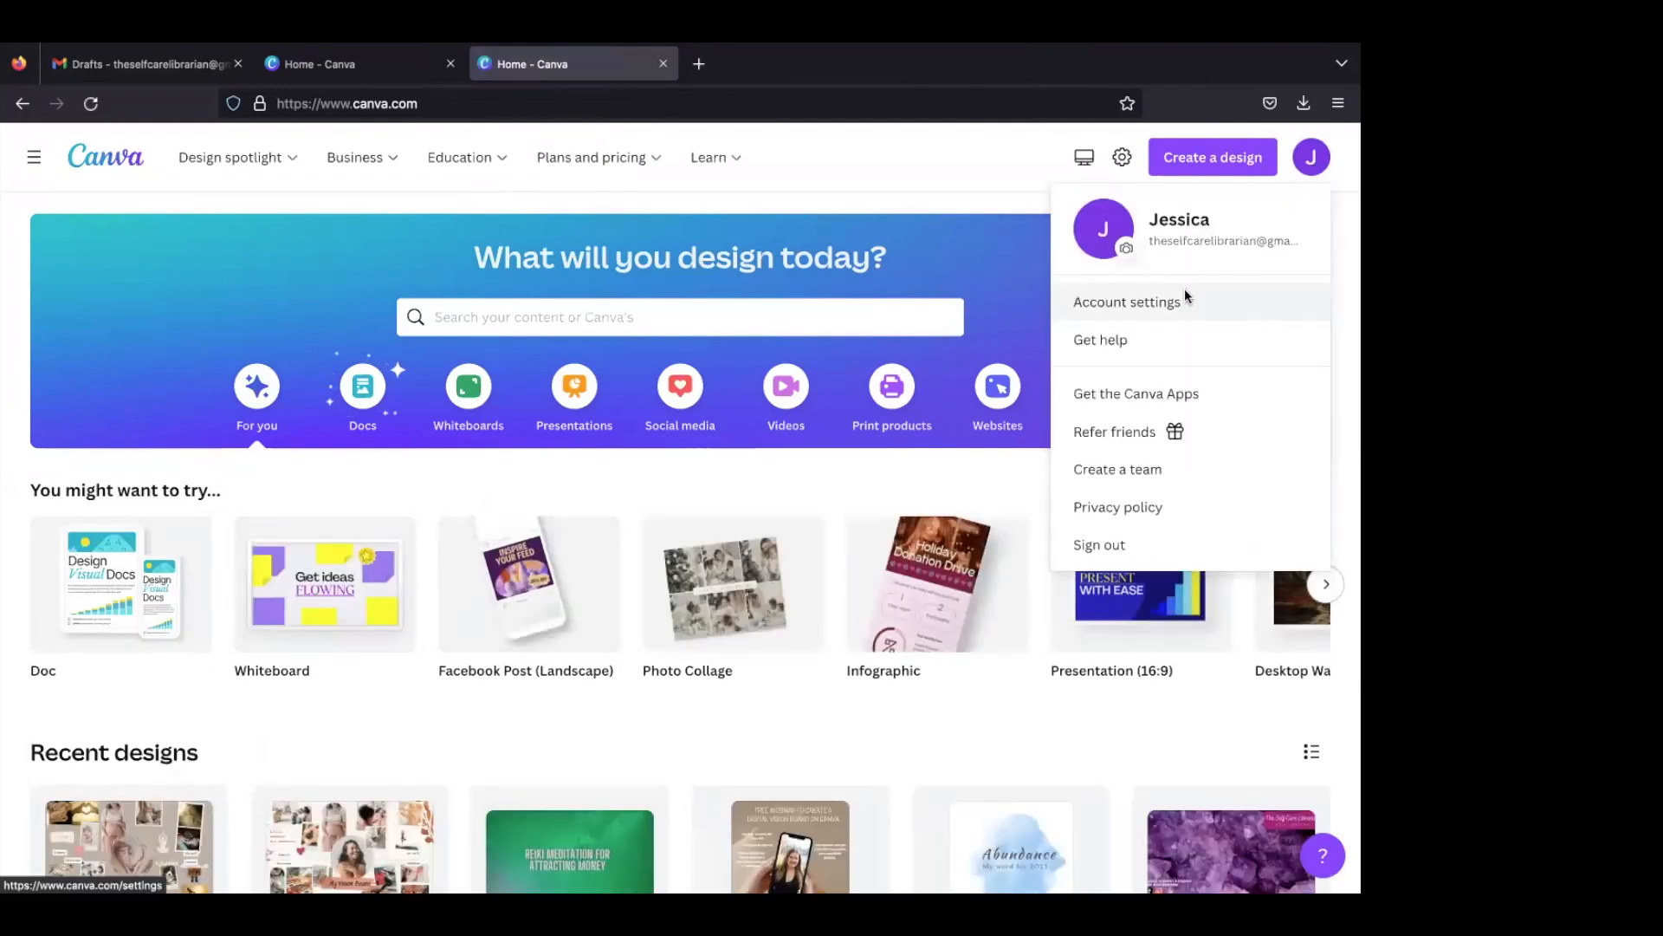
click(1186, 296)
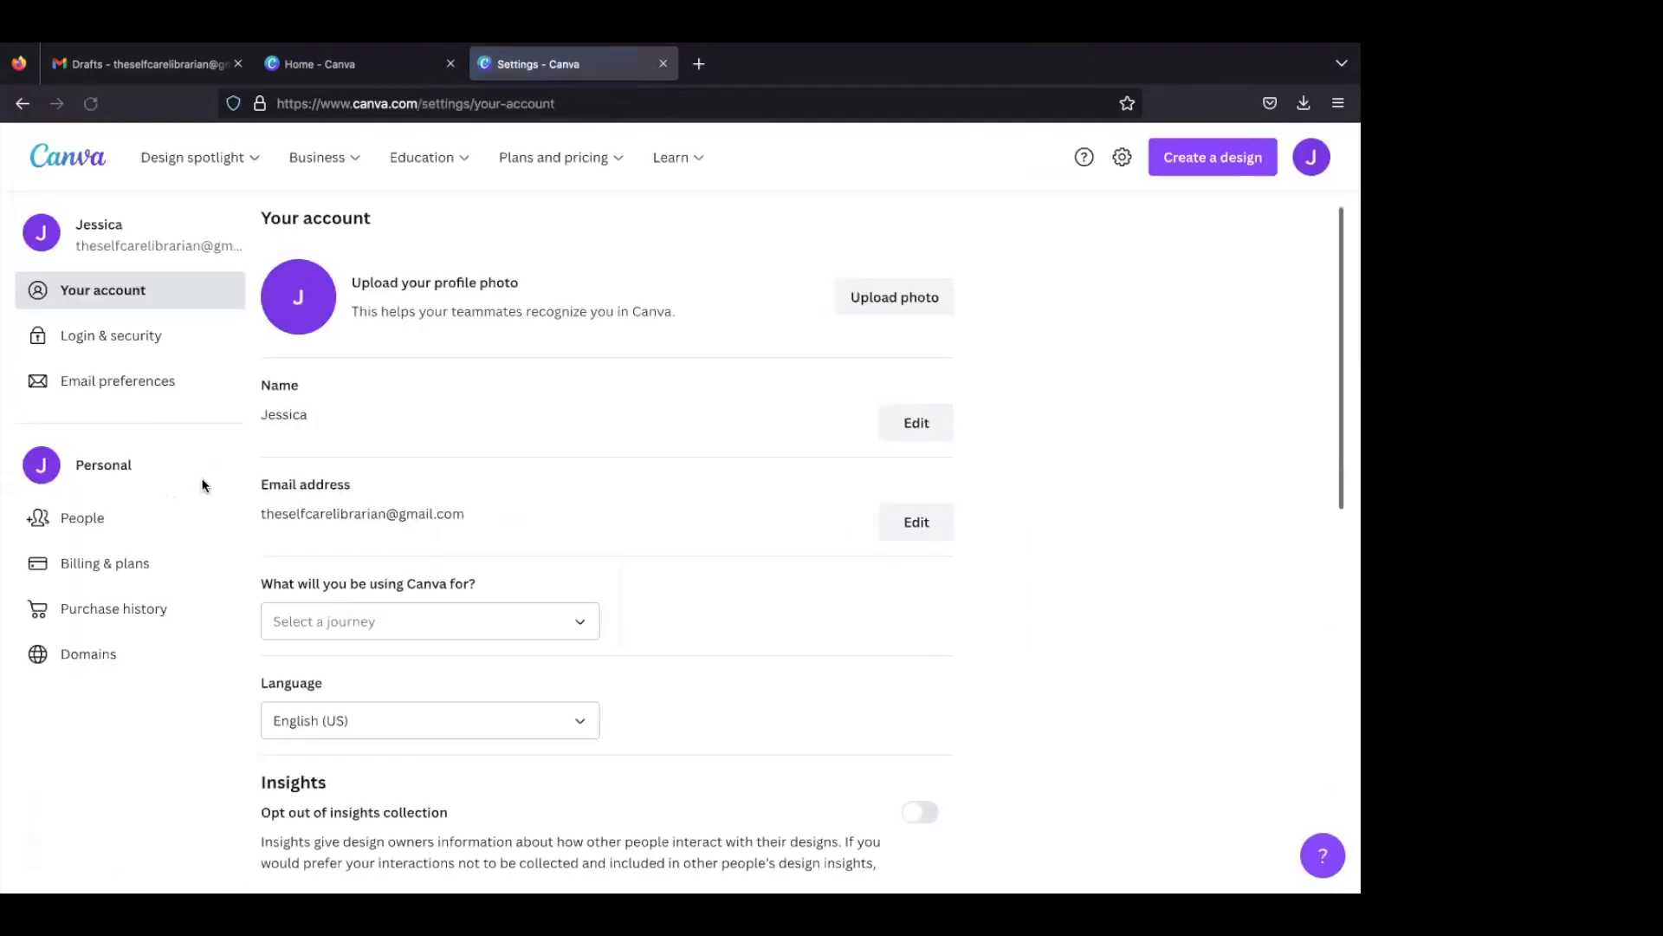
click(133, 561)
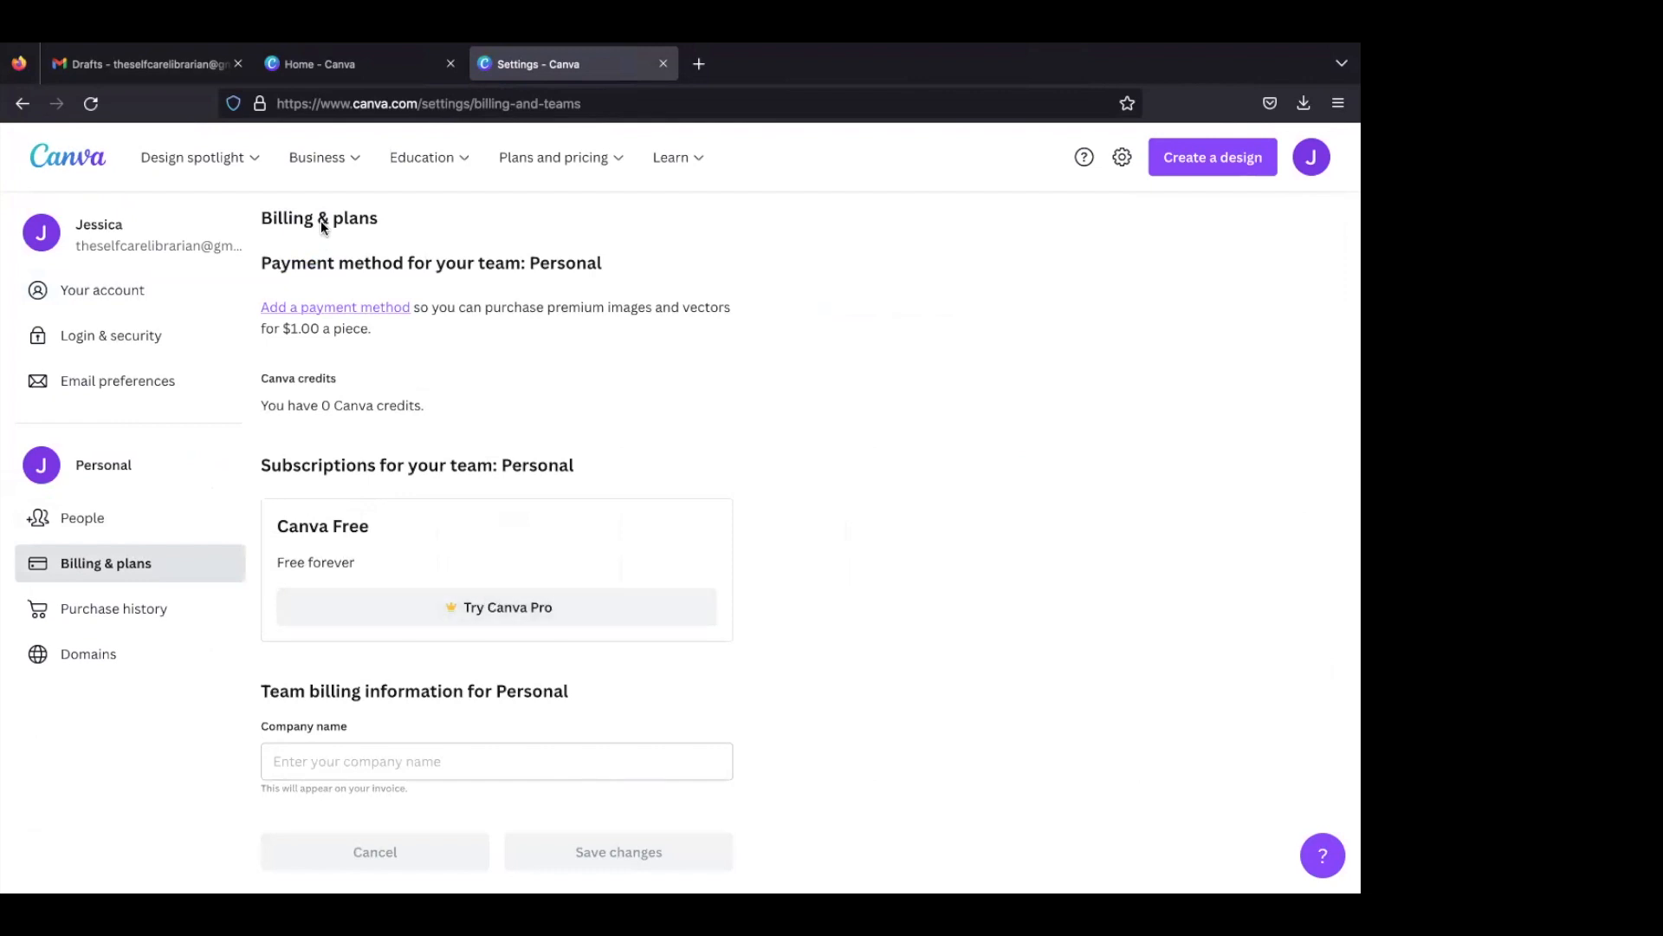
click(78, 161)
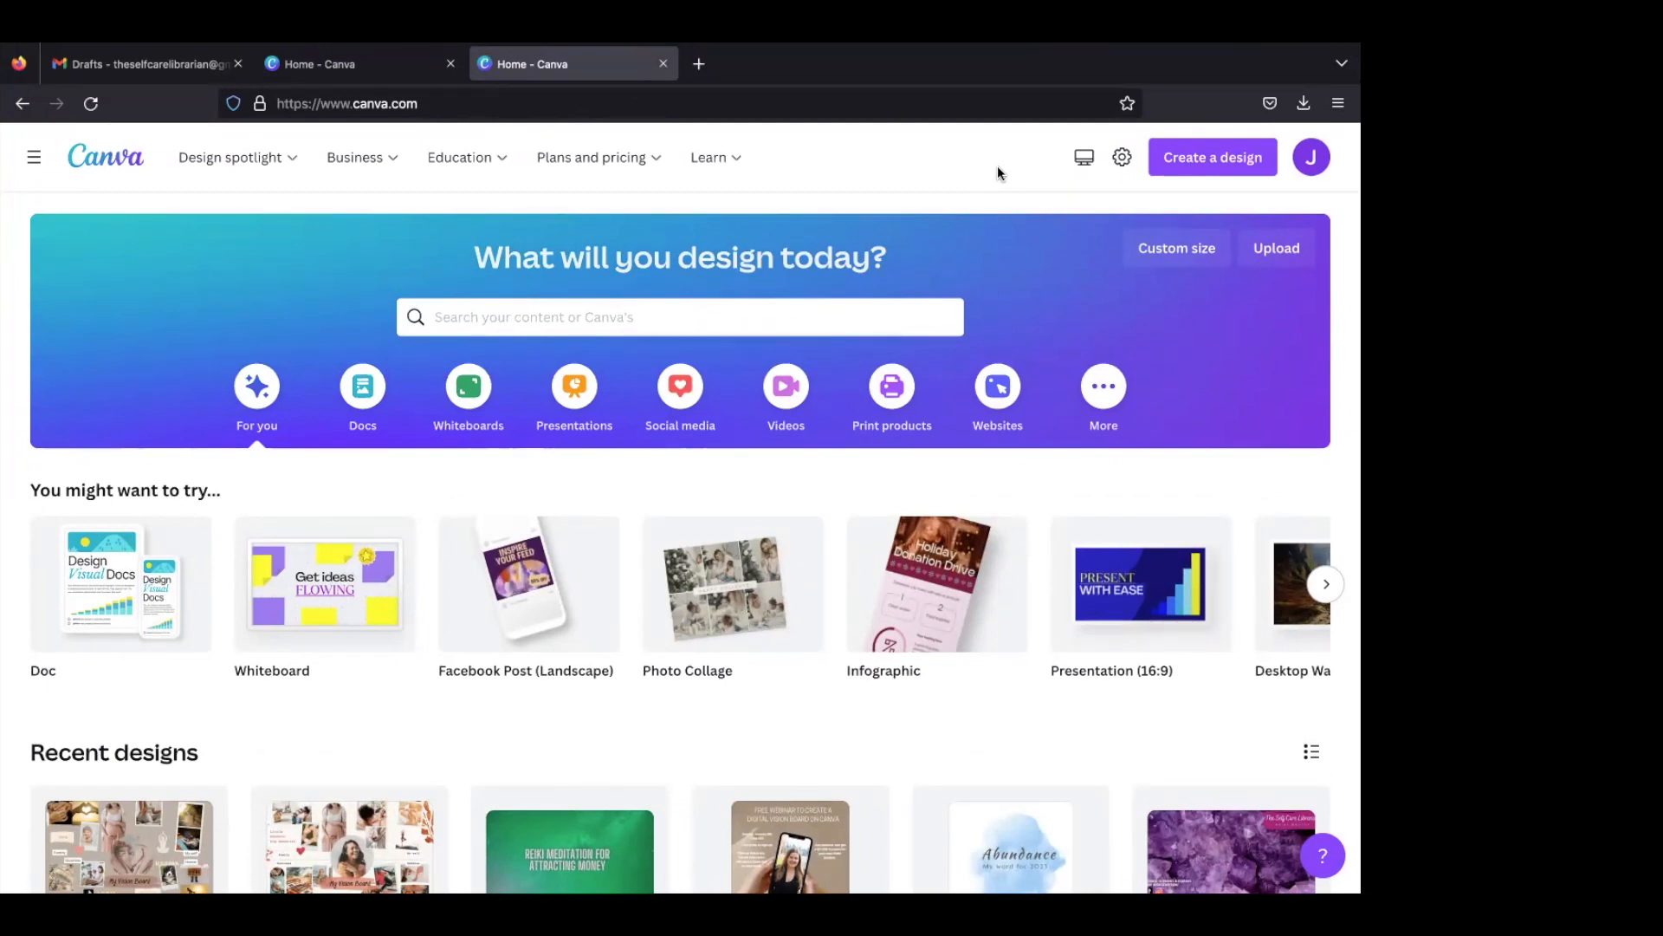
- Search the templates for "vision board" and choose the "vision boards photo collage" suggestion
scroll(814, 628, down, 1)
scroll(814, 628, up, 1)
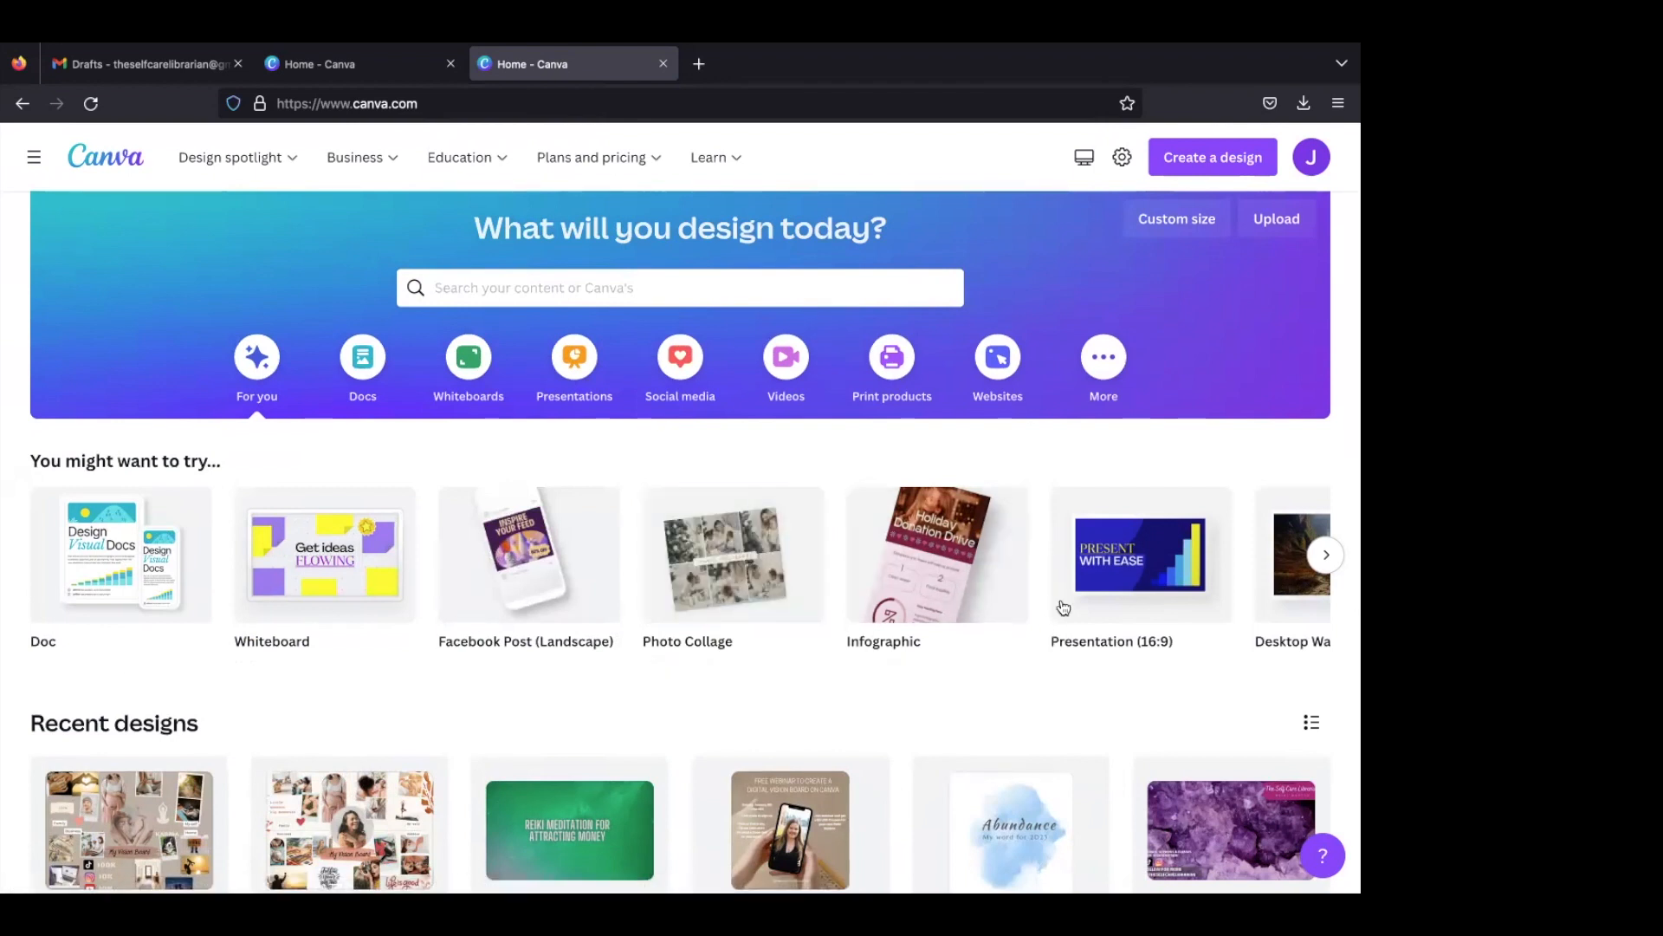
mouse_move(1087, 559)
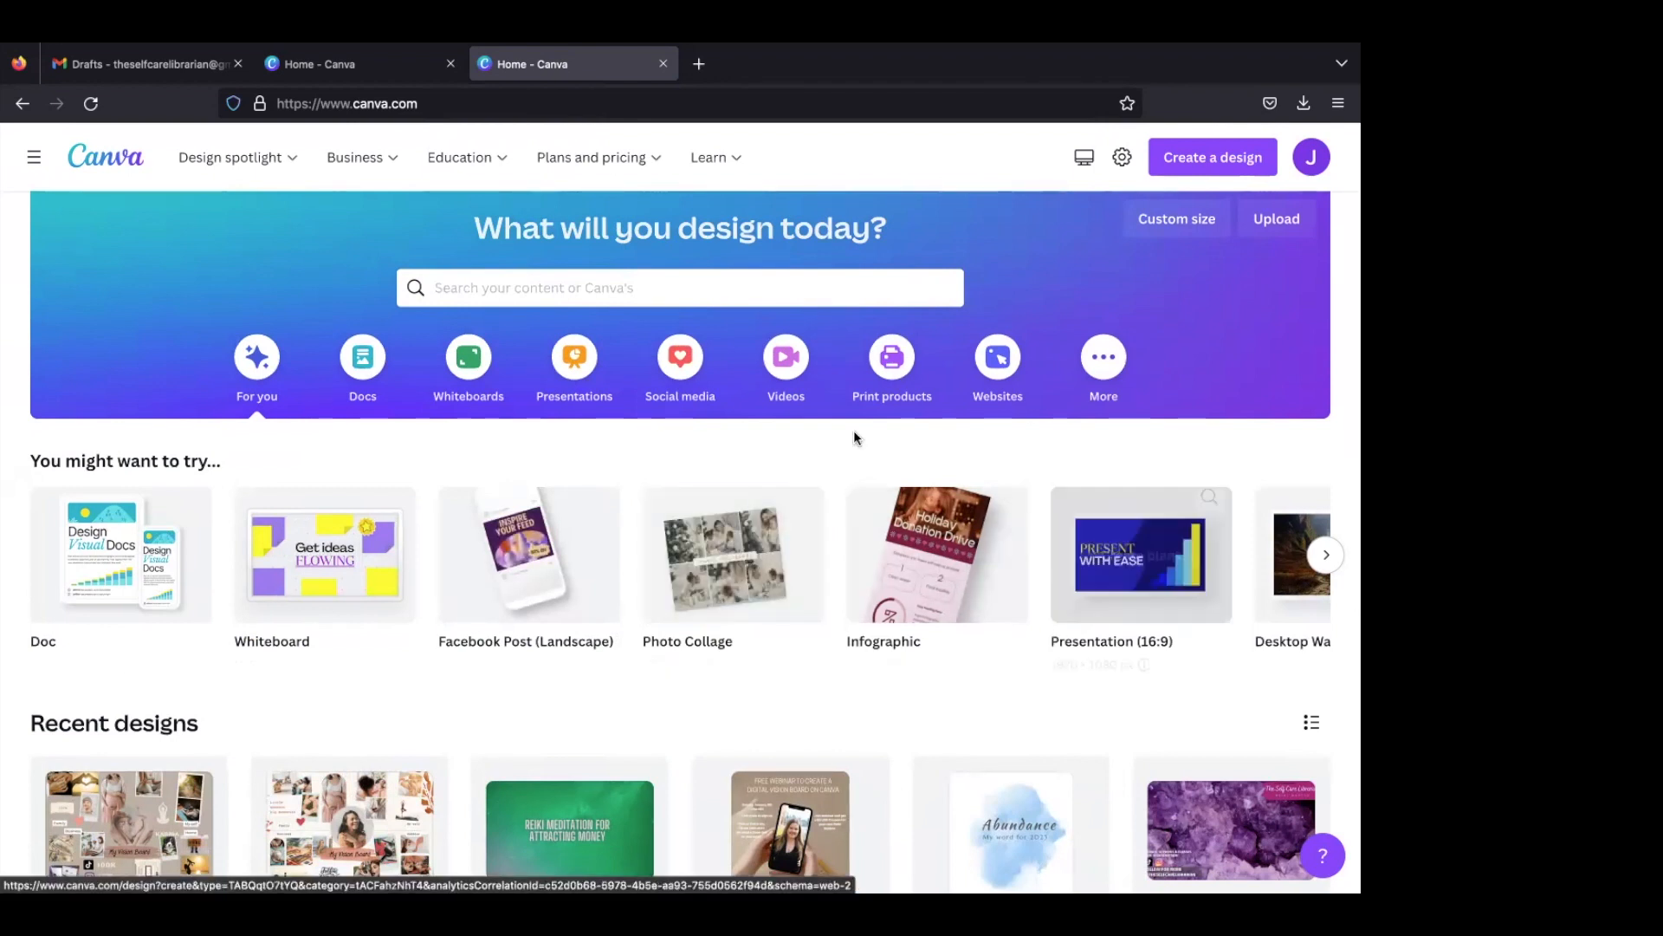
click(742, 284)
text(vision board)
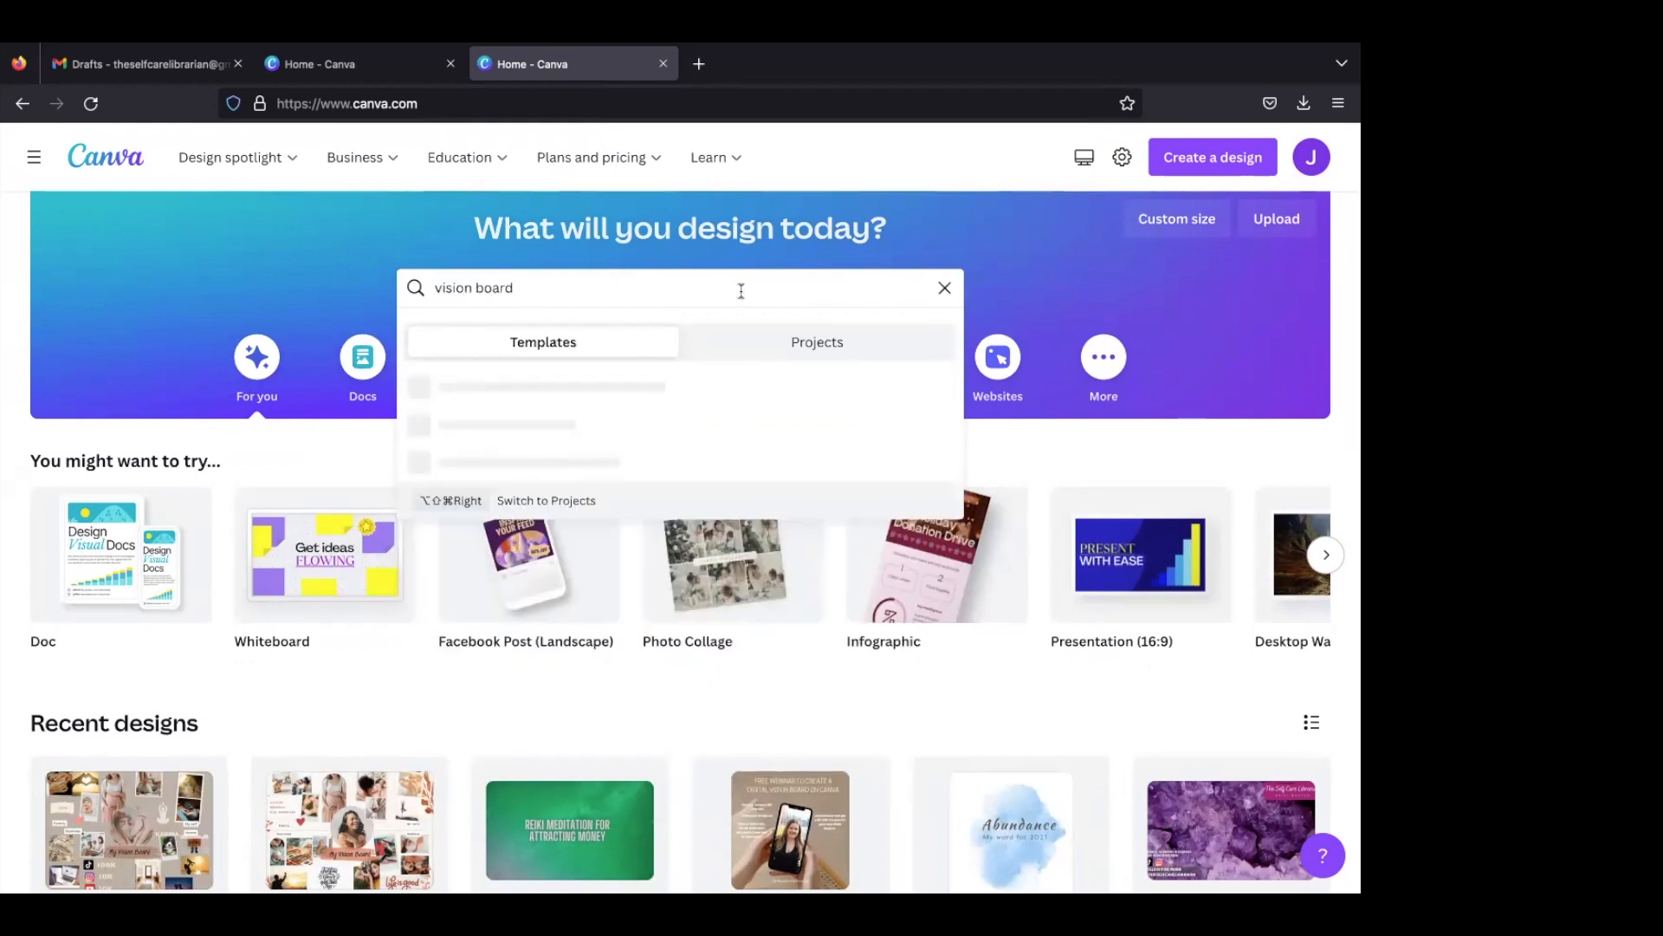
click(664, 416)
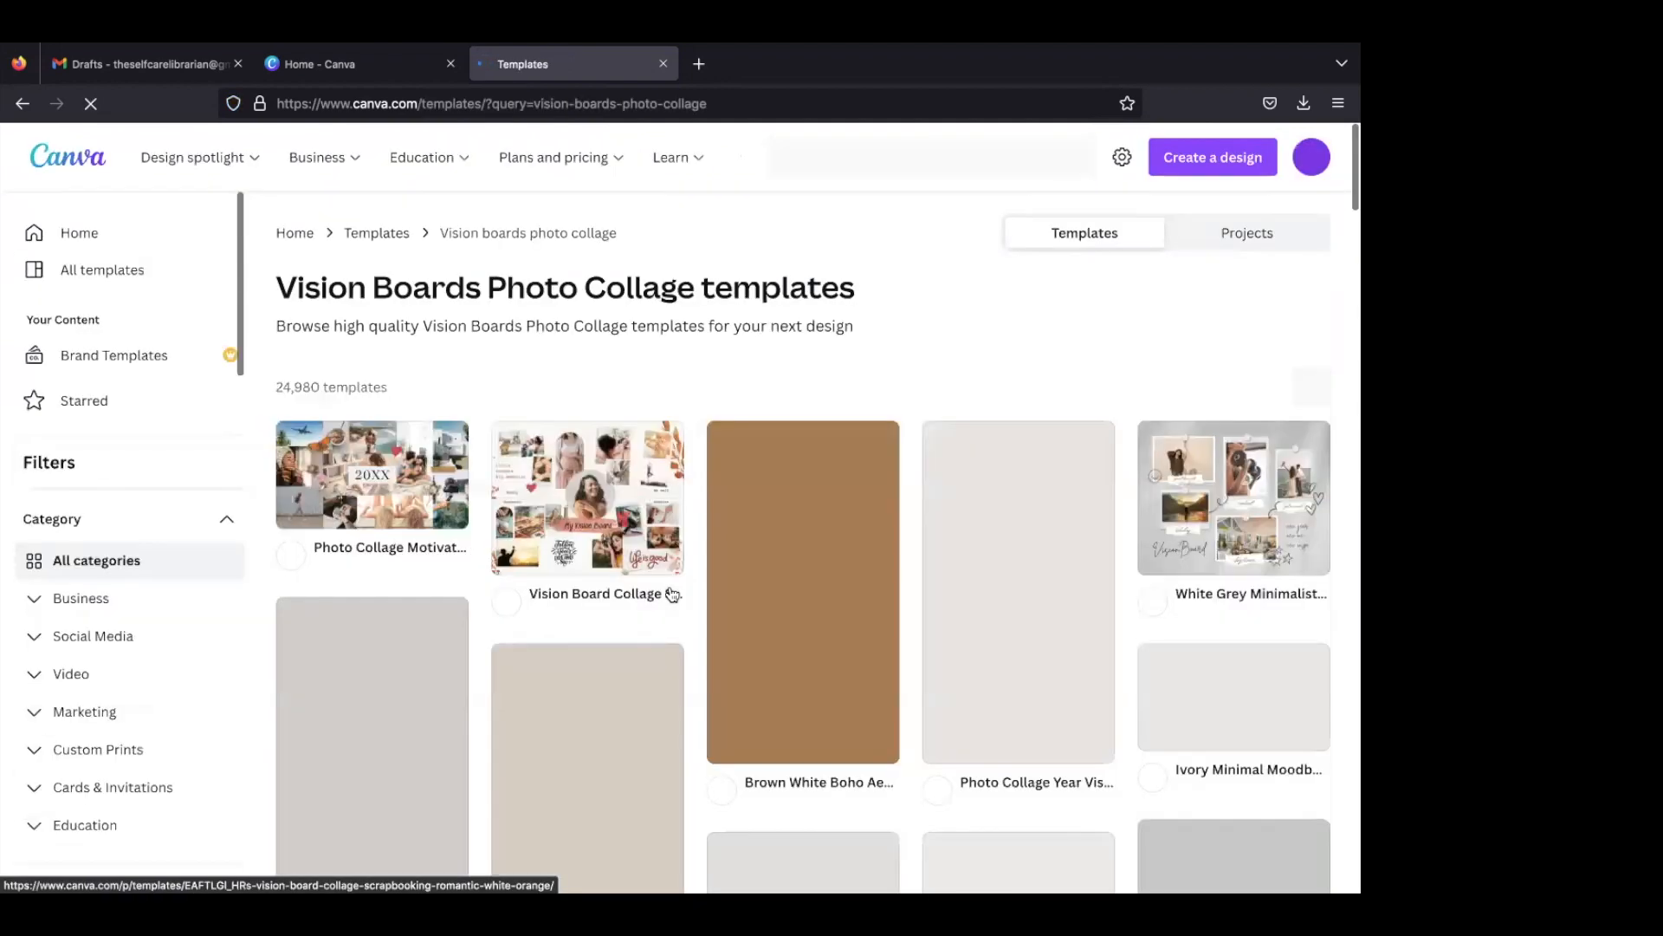
- Browse the vision board photo collage templates, examining their layouts and which ones are marked paid or Pro
scroll(672, 595, down, 2)
scroll(672, 595, down, 3)
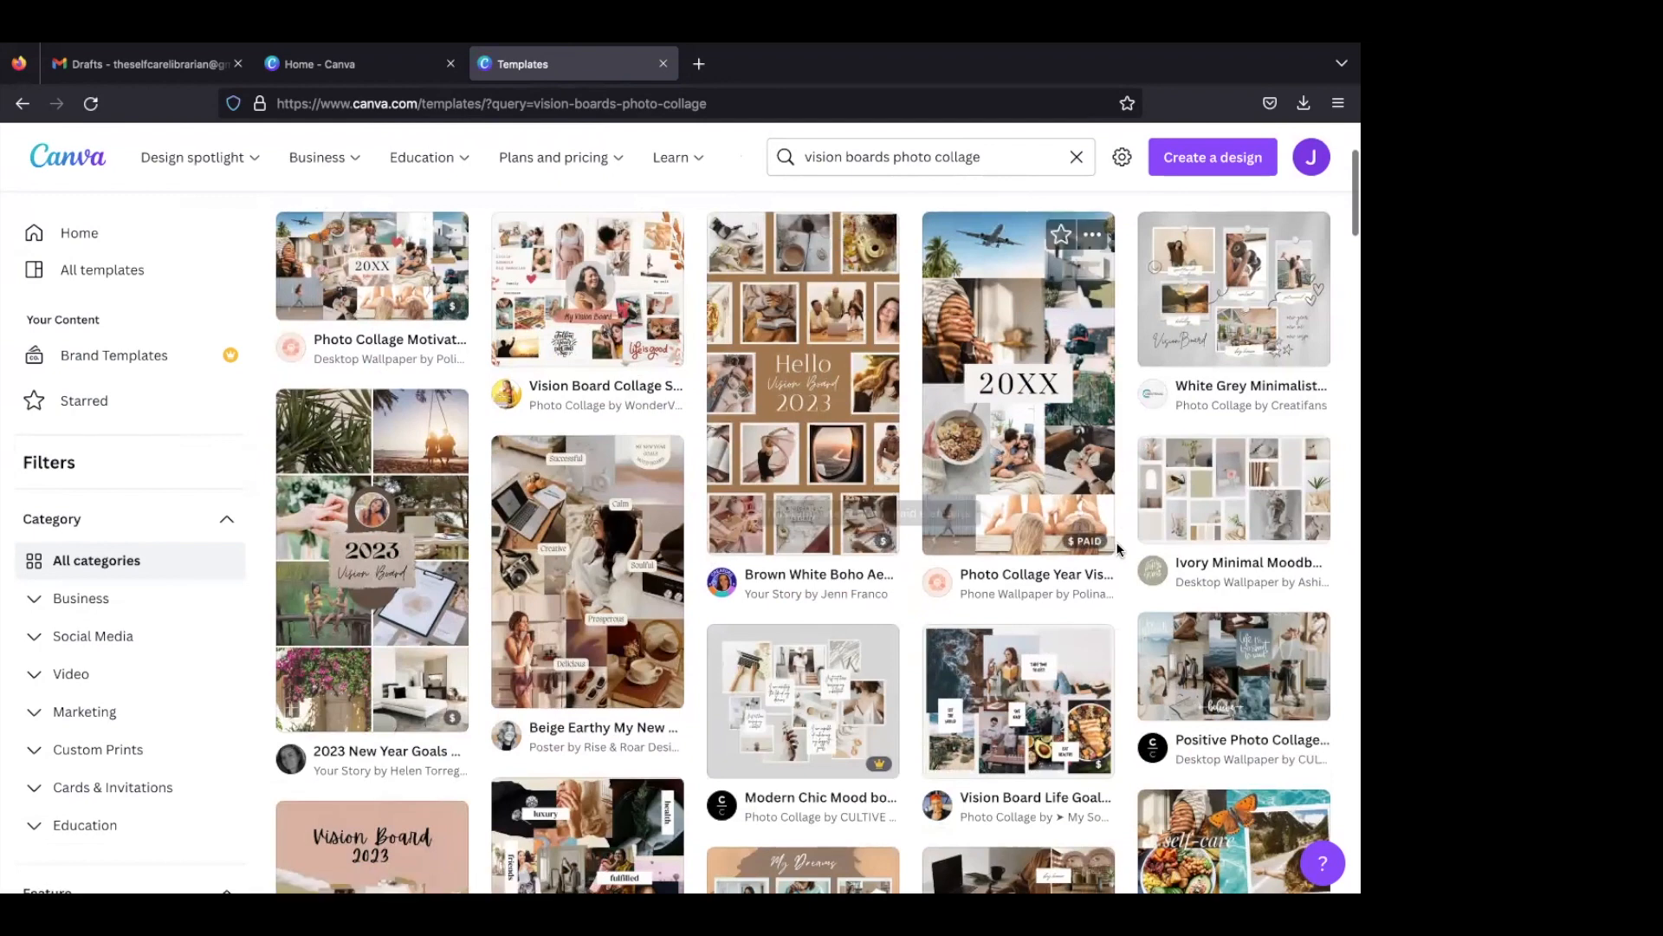
mouse_move(1102, 543)
scroll(1100, 539, down, 3)
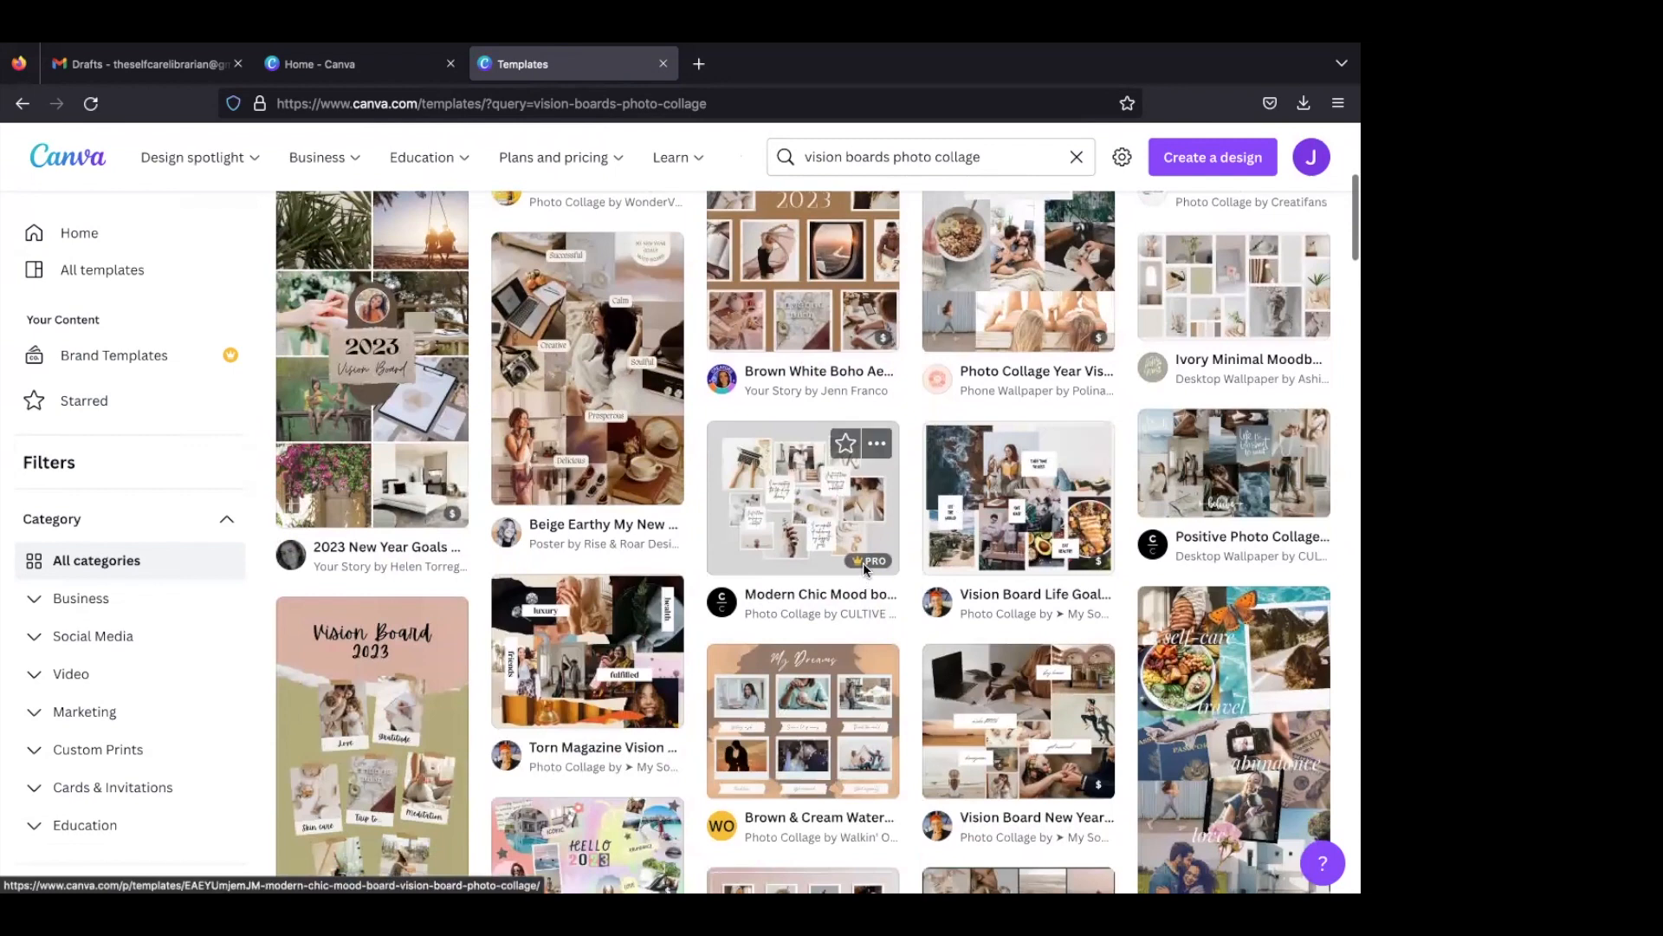
mouse_move(870, 562)
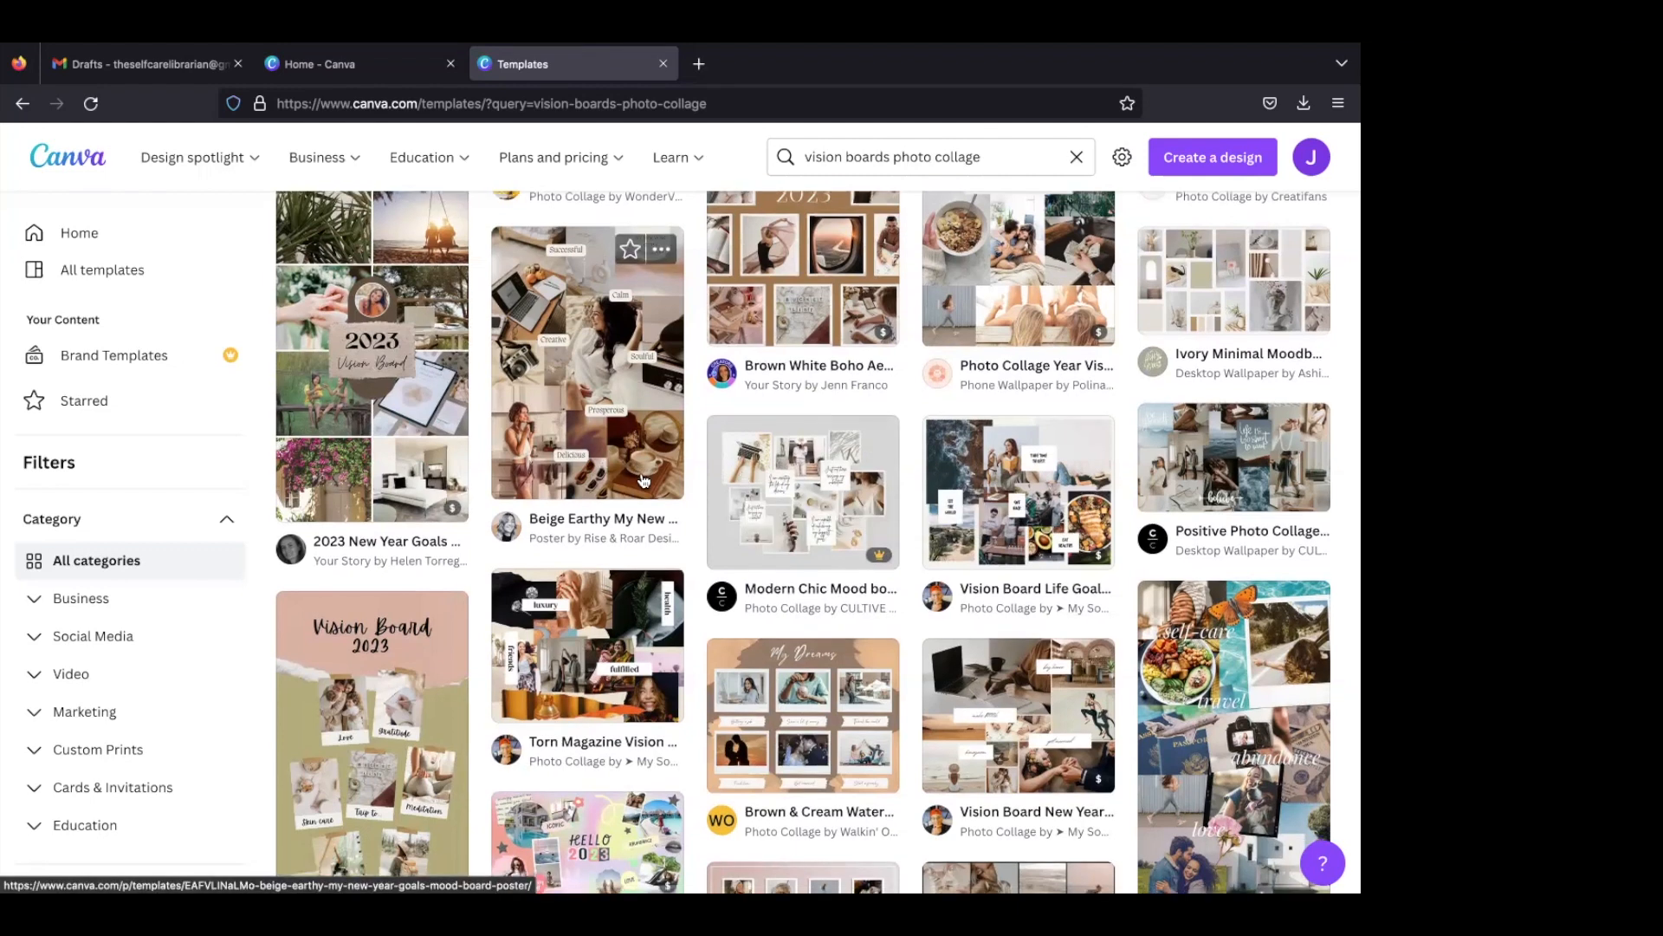
scroll(395, 750, down, 2)
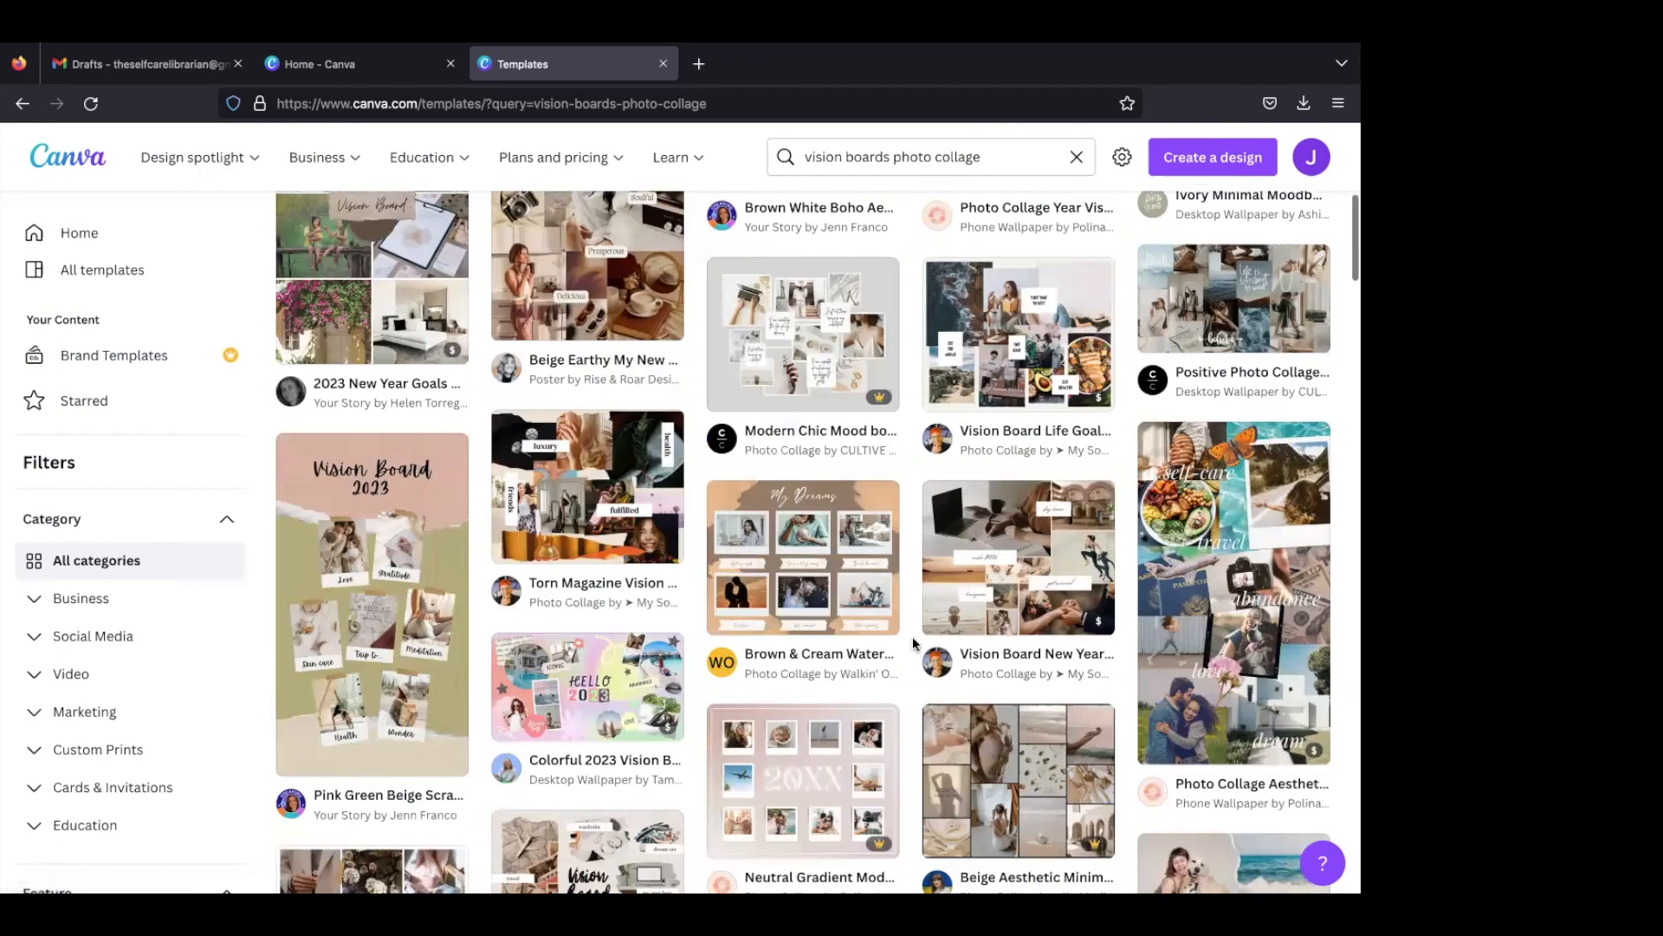
scroll(943, 641, down, 1)
scroll(943, 641, down, 5)
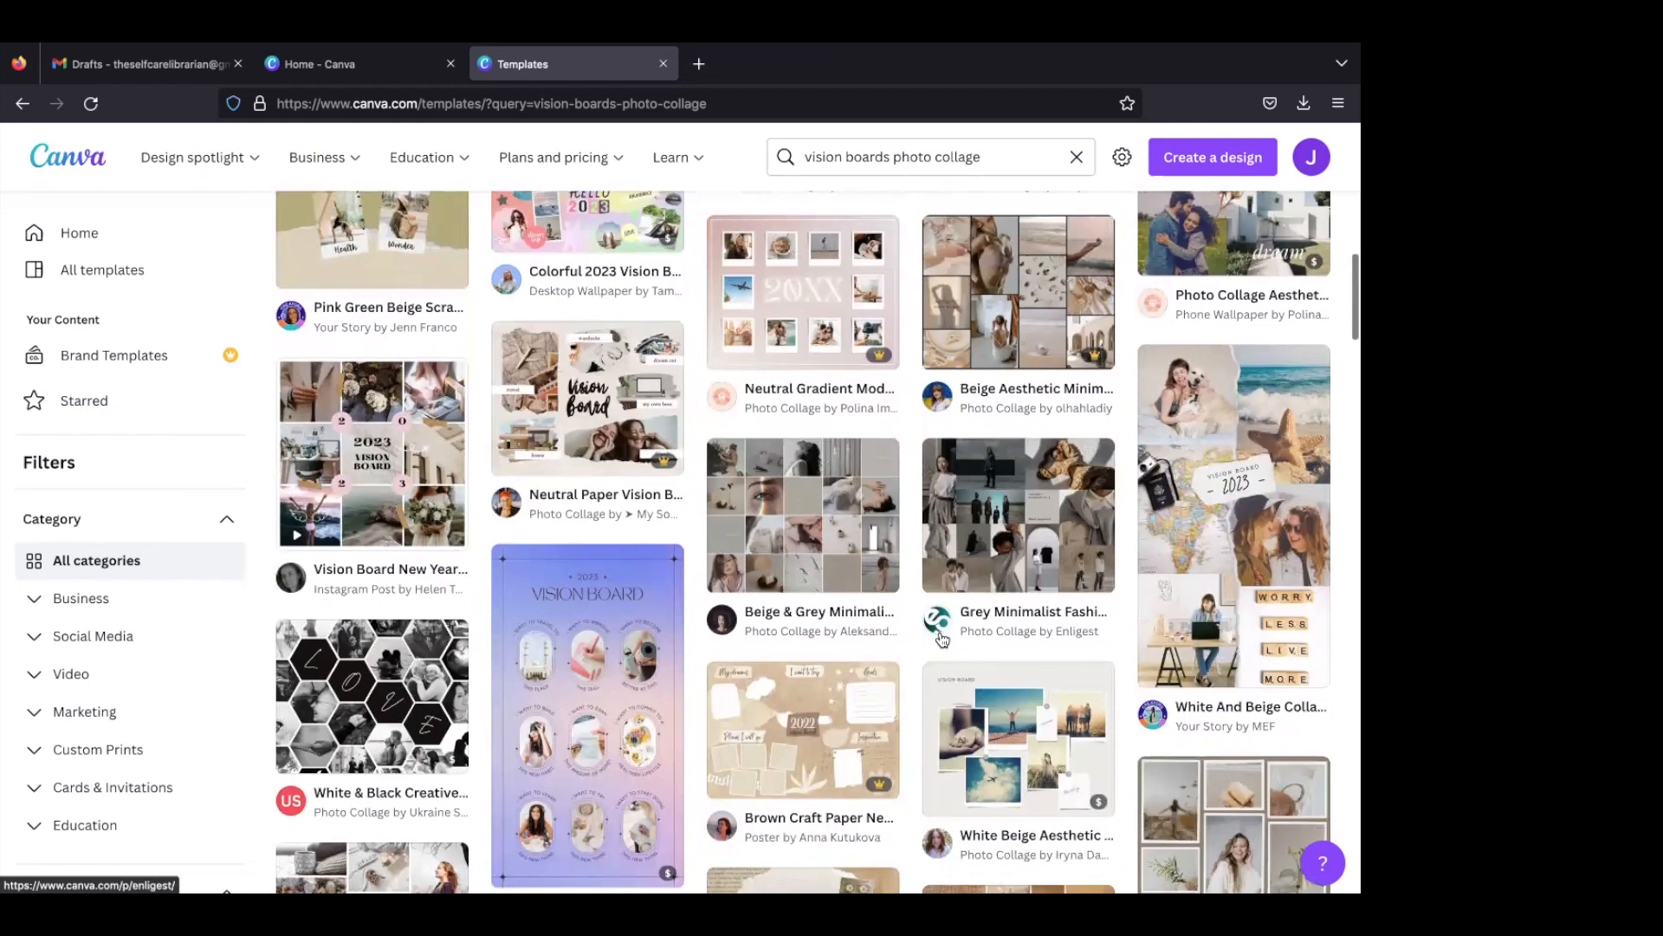
scroll(942, 640, down, 1)
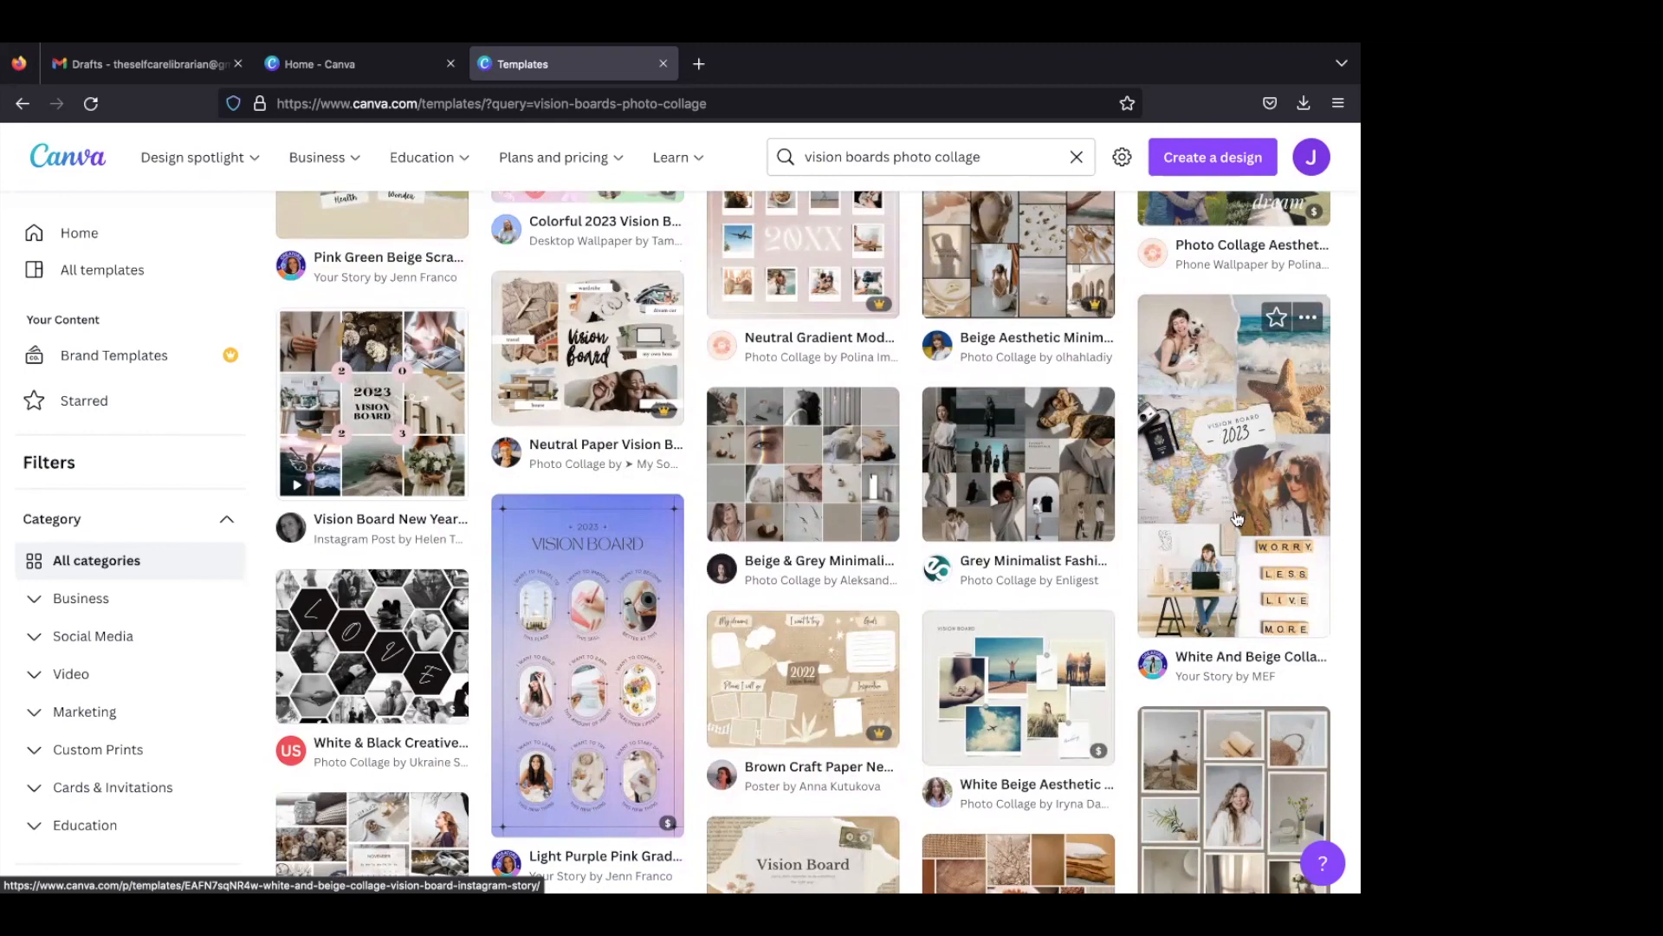
scroll(1237, 518, down, 4)
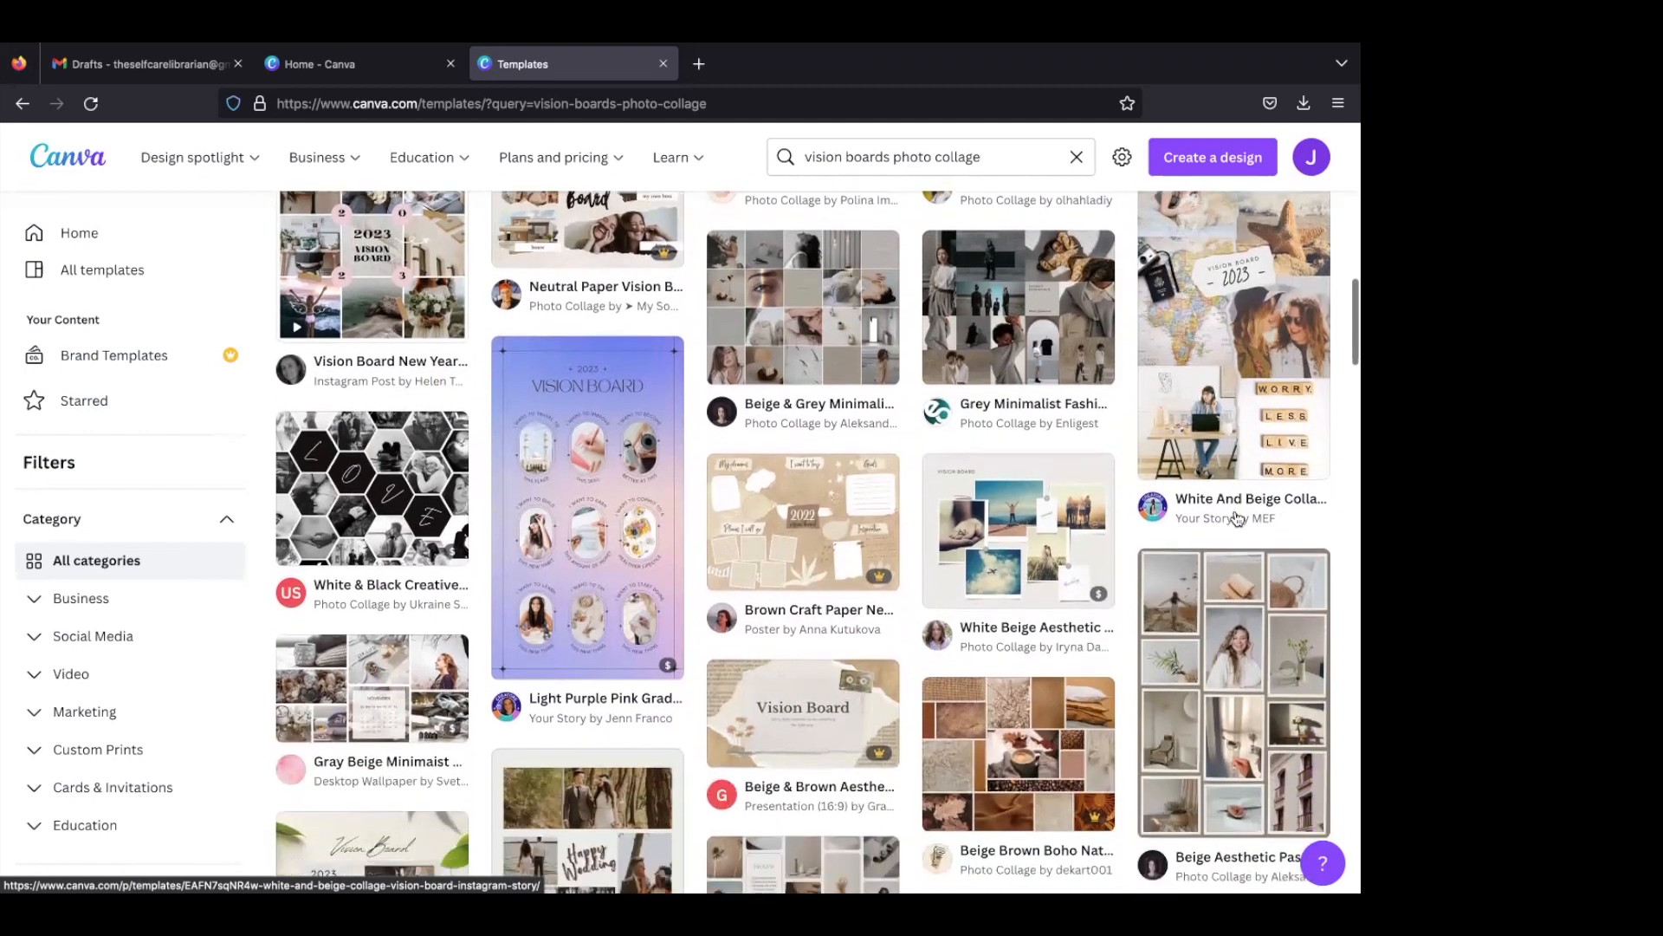
scroll(1237, 514, down, 6)
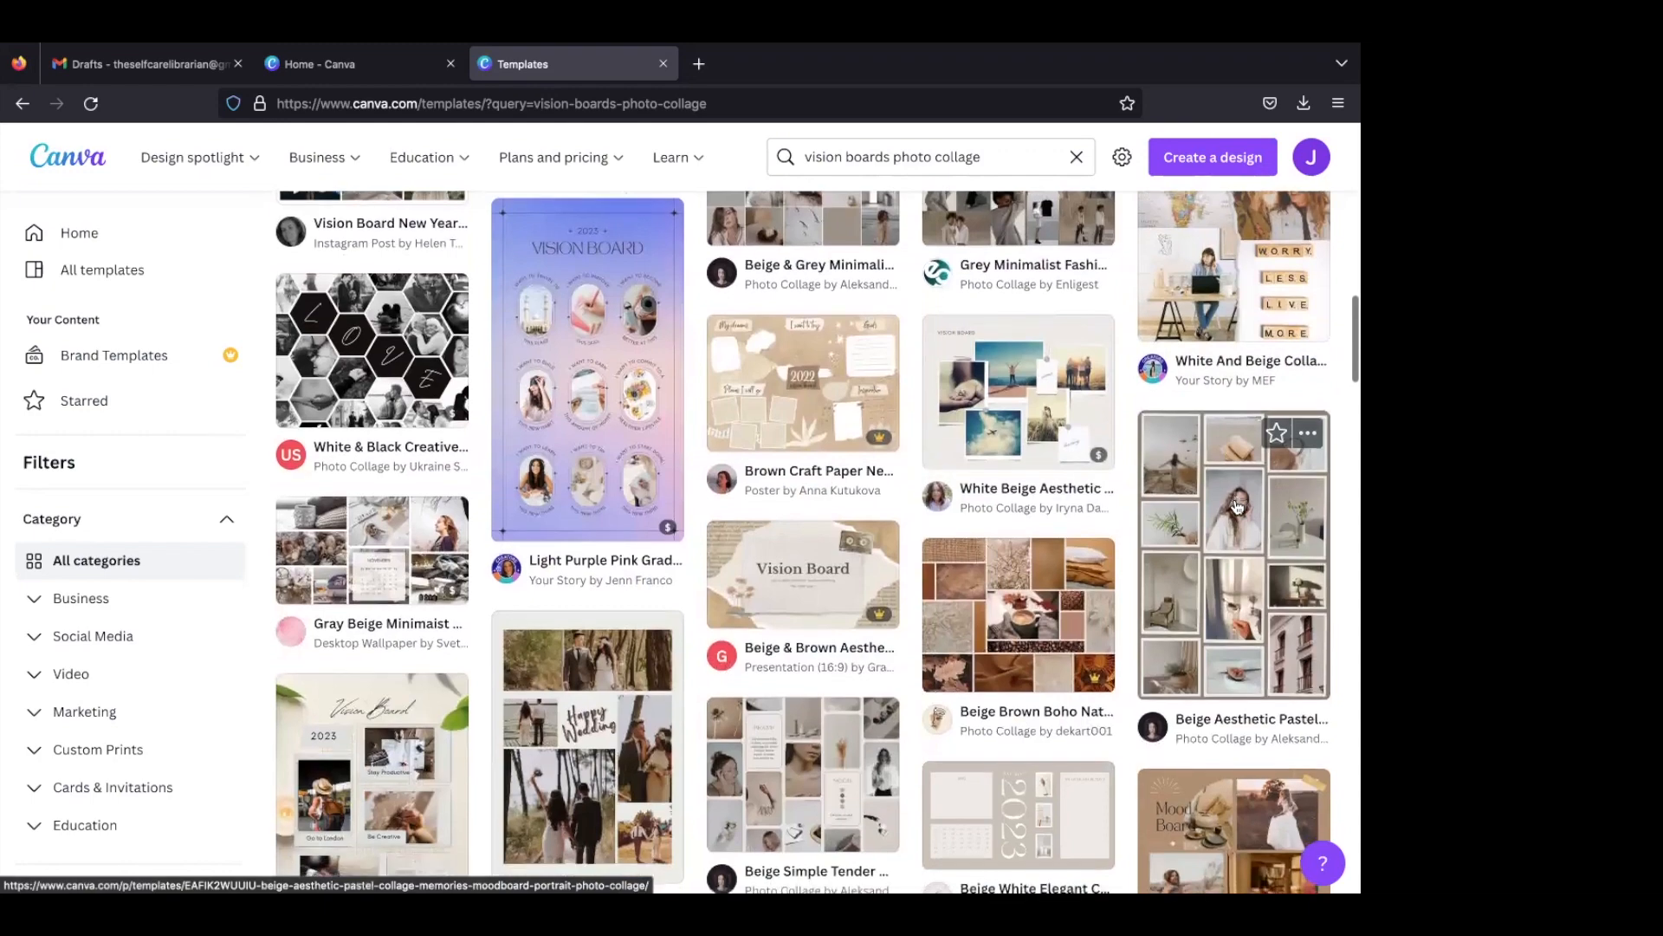
scroll(1237, 506, down, 4)
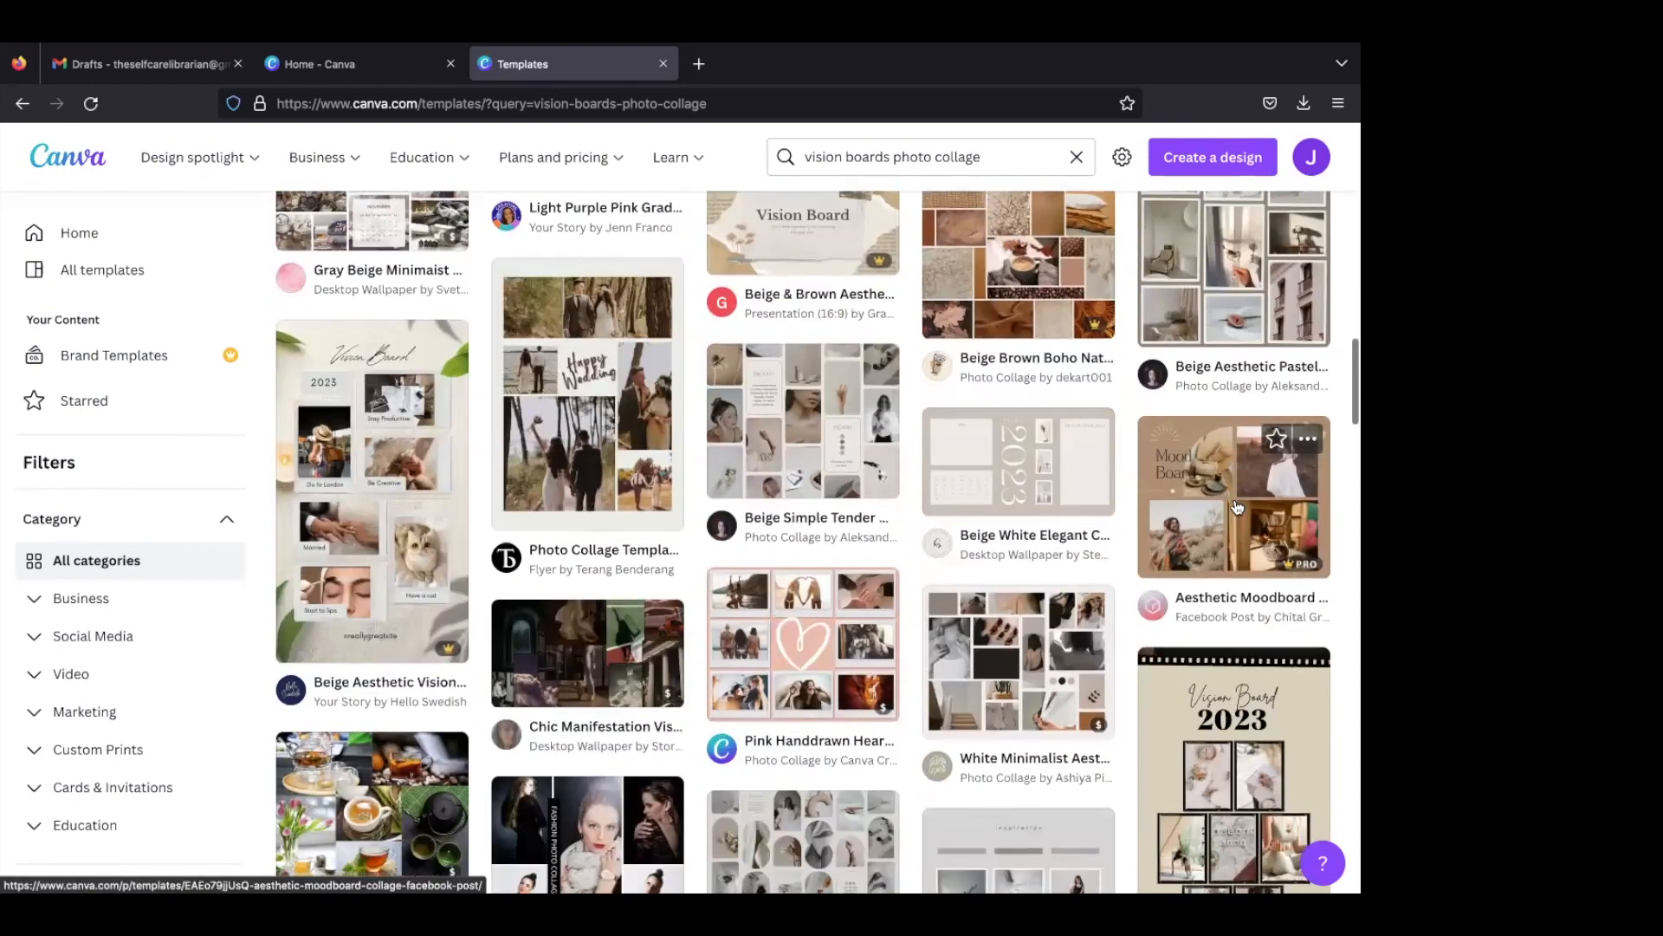
- Start a new design from the "Vision Board Collage Scrapbooking Romantic White Orange" template
scroll(1237, 506, up, 4)
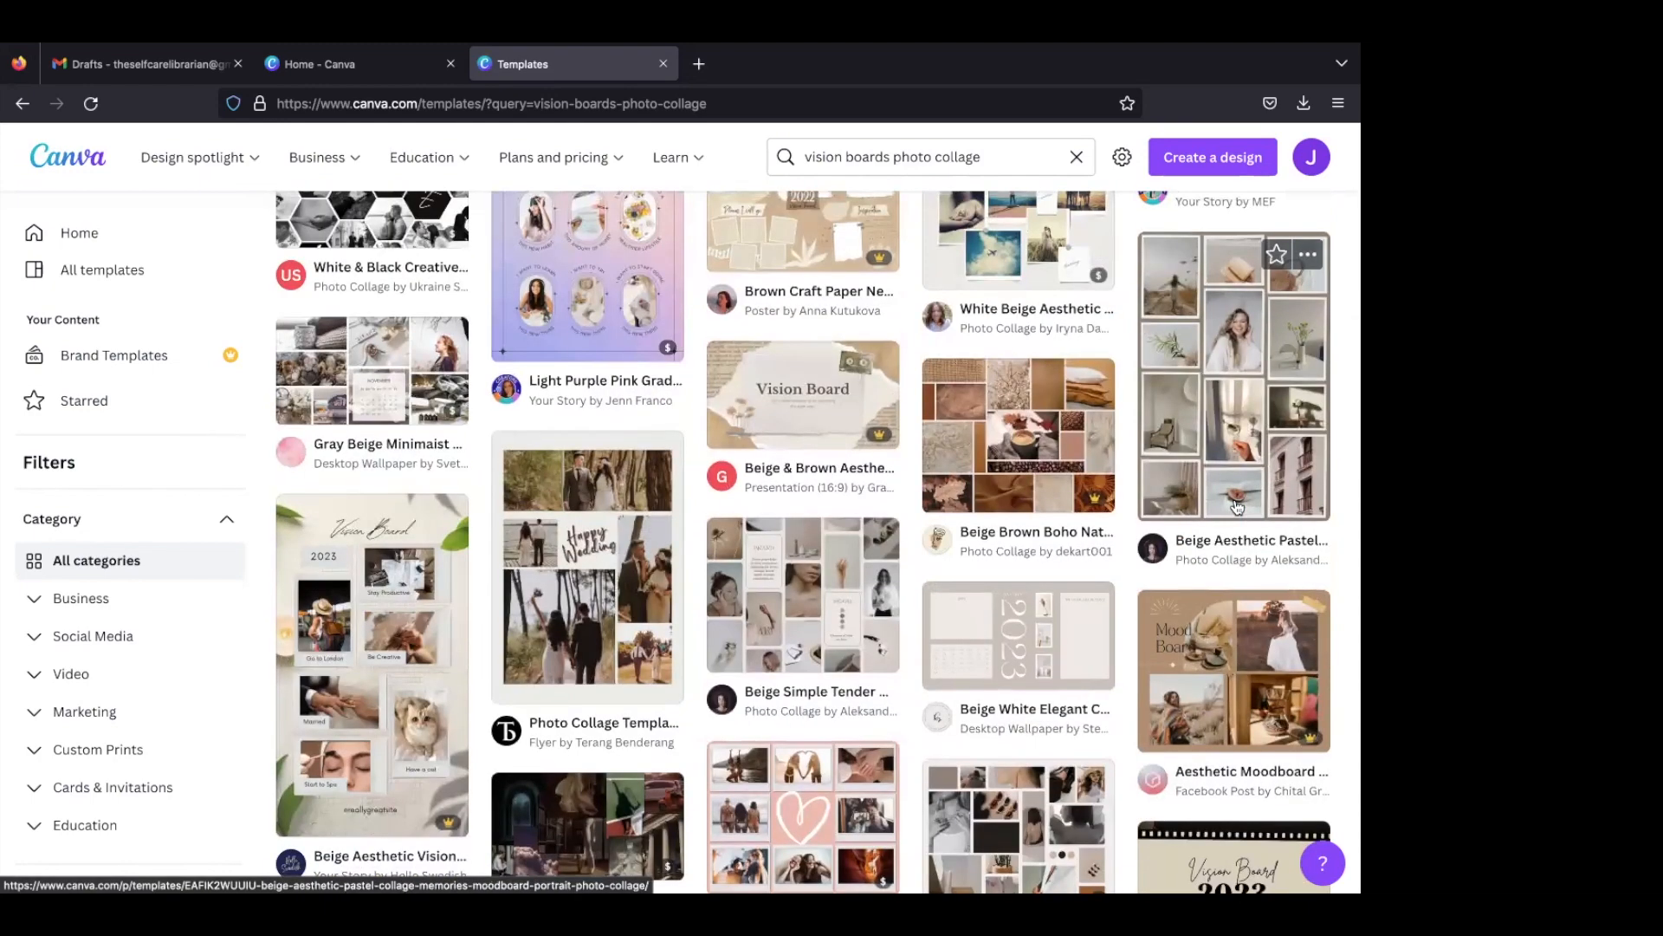
scroll(1237, 506, up, 1)
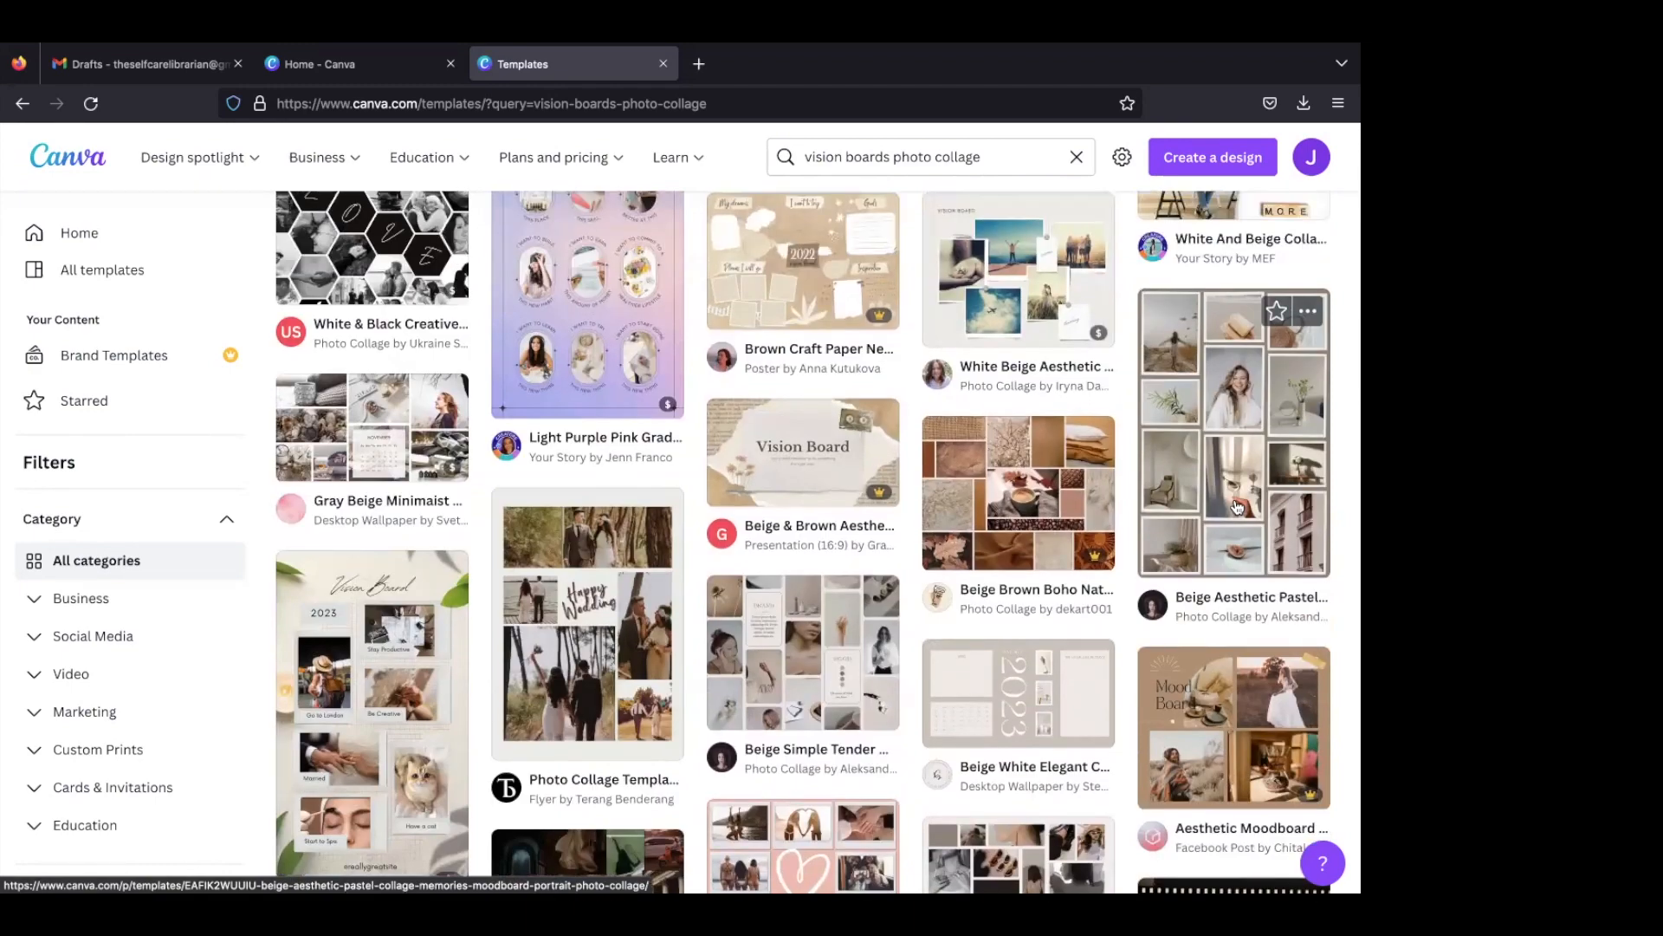
scroll(1237, 507, up, 6)
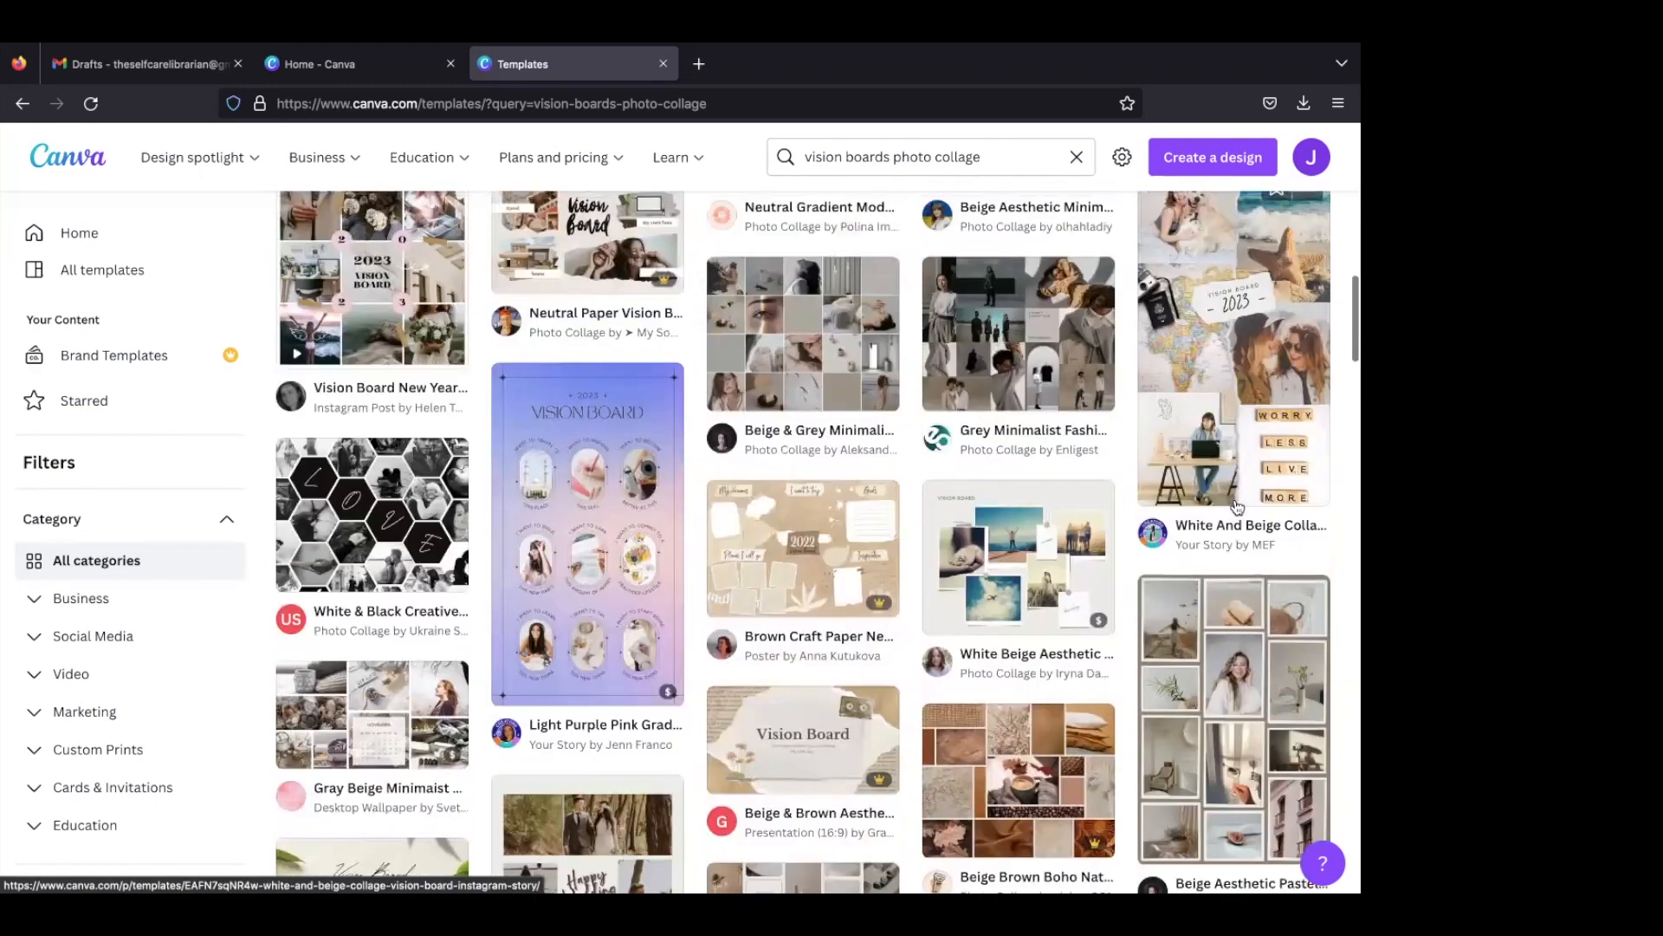
scroll(1238, 507, up, 10)
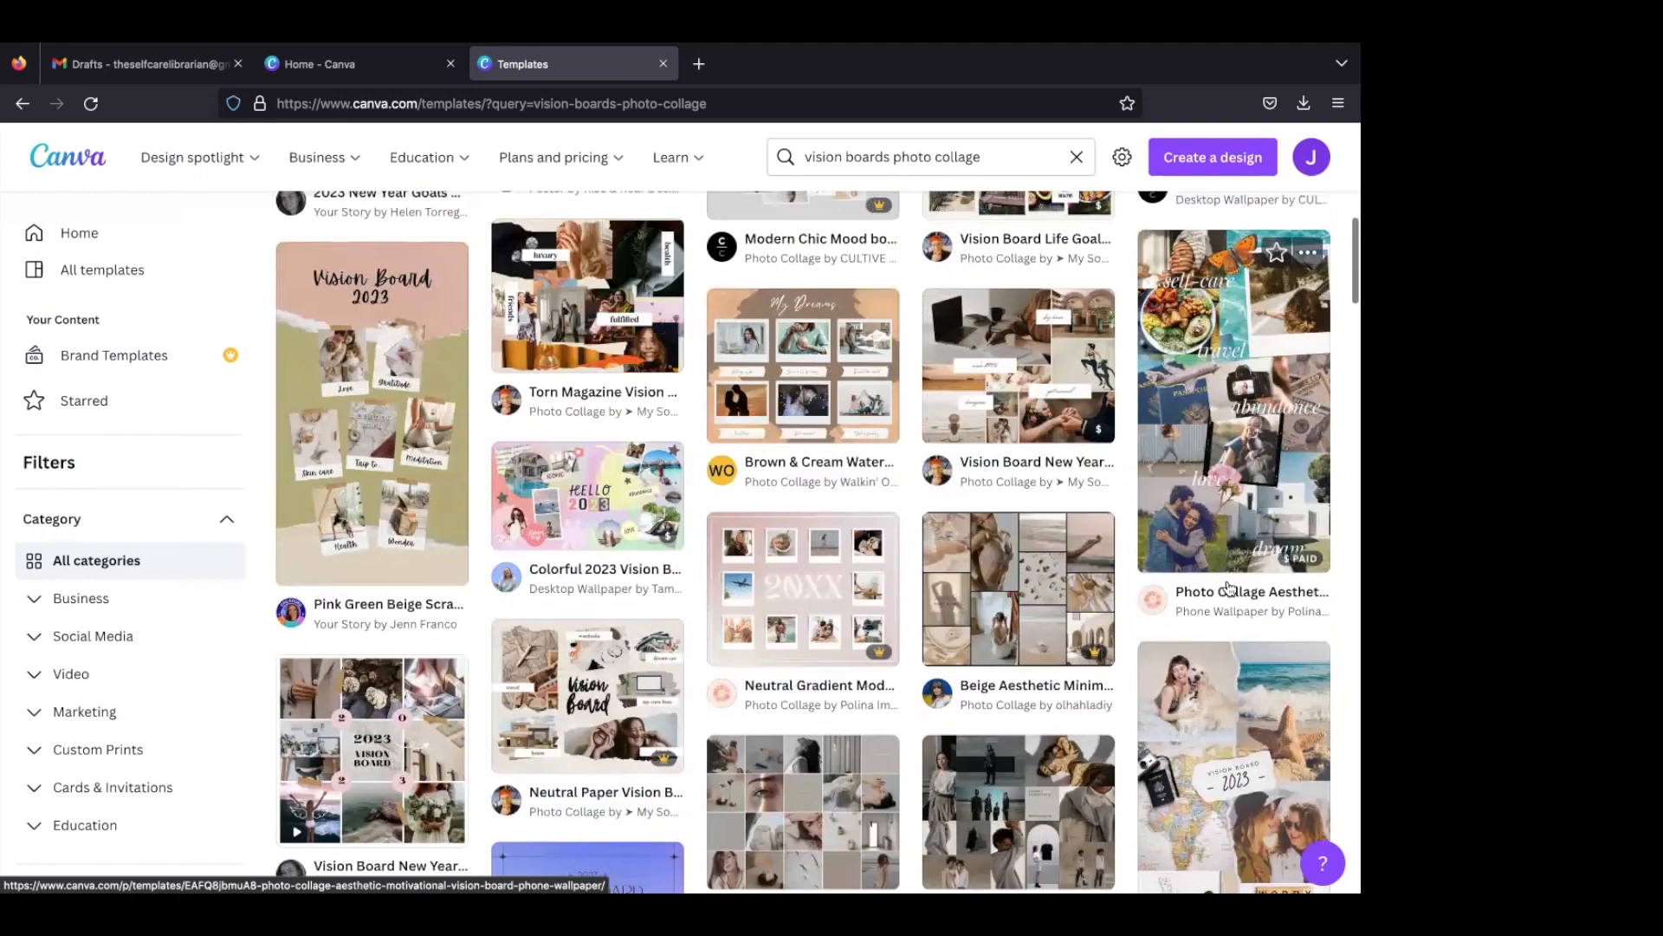
scroll(1230, 589, up, 12)
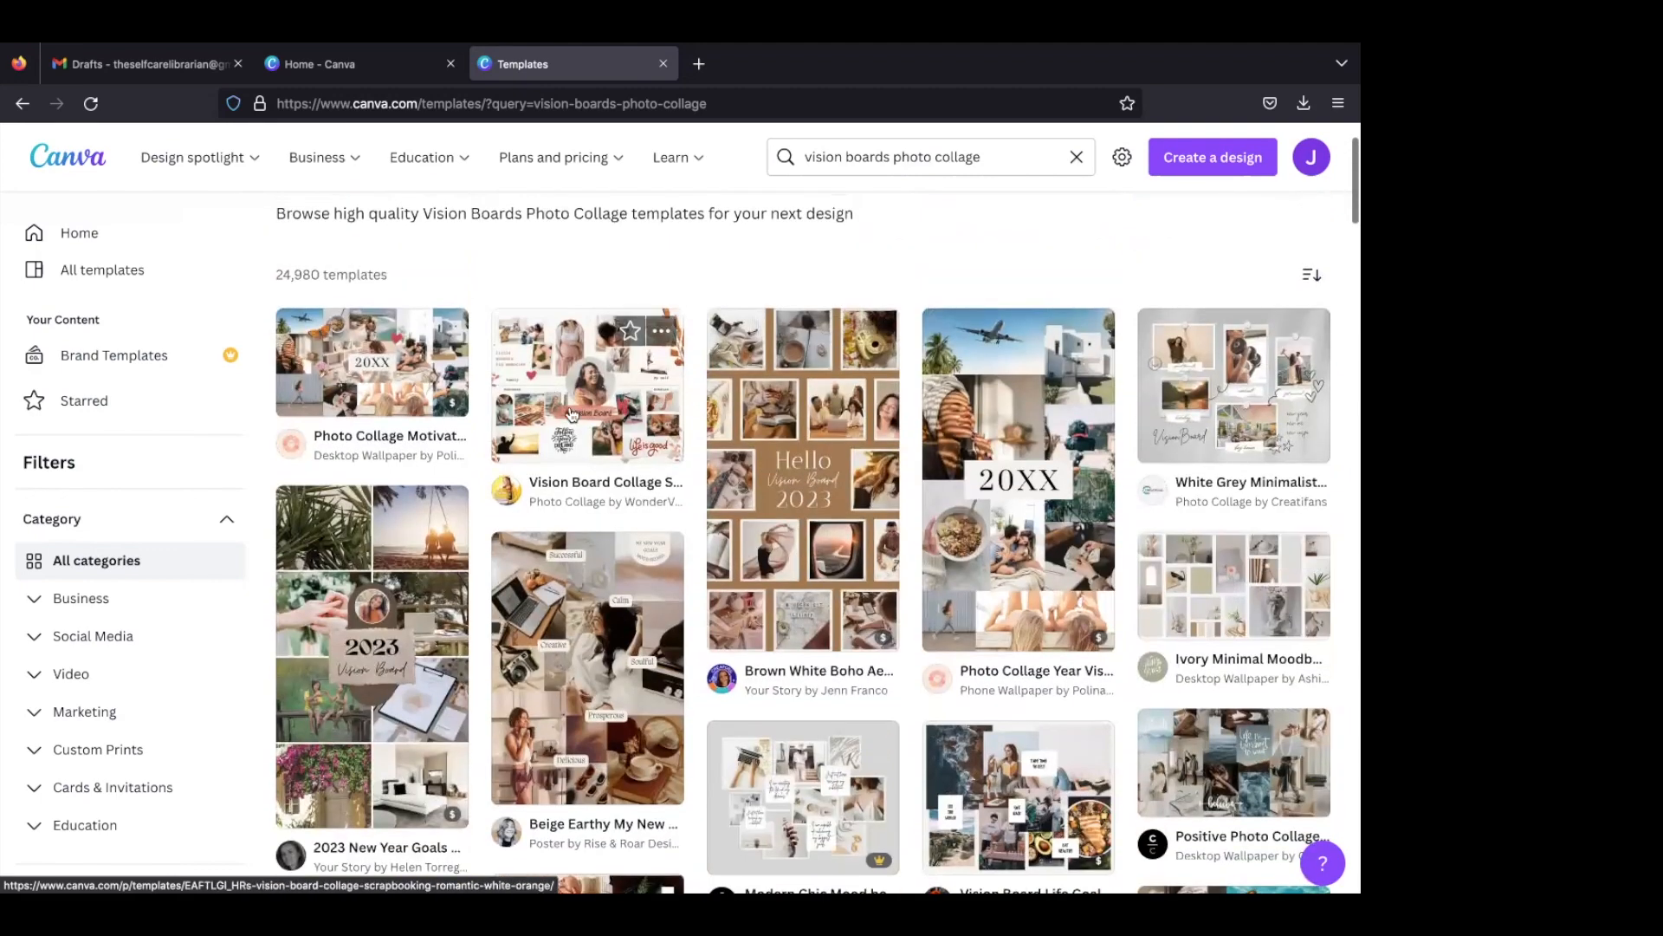
click(538, 400)
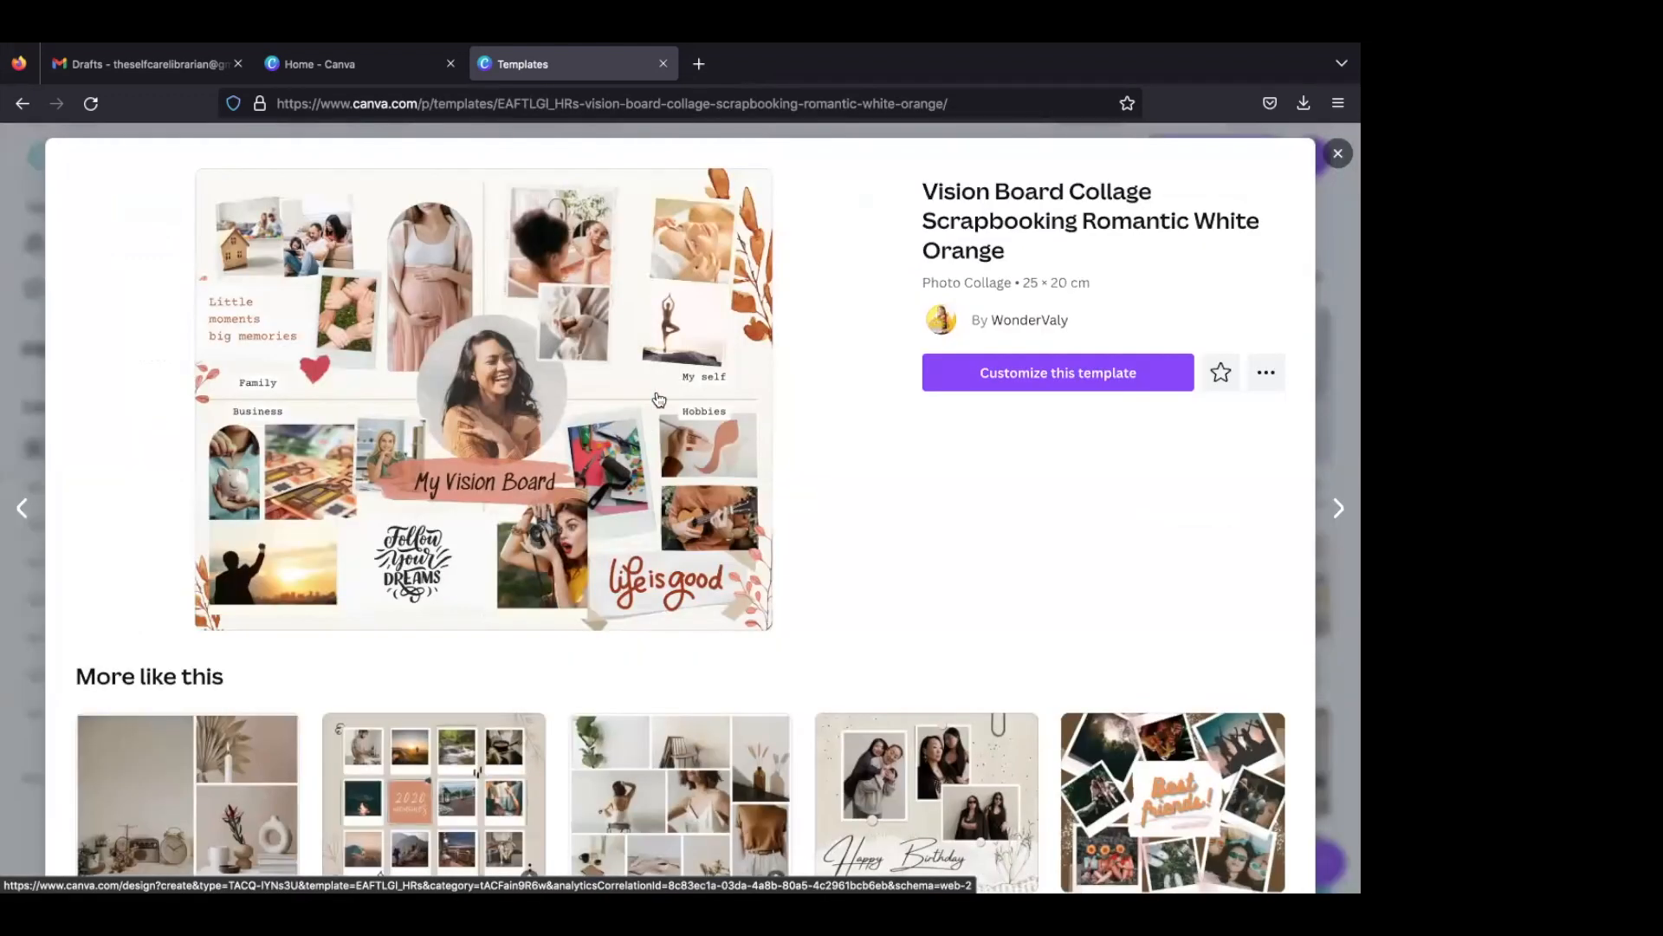
click(970, 377)
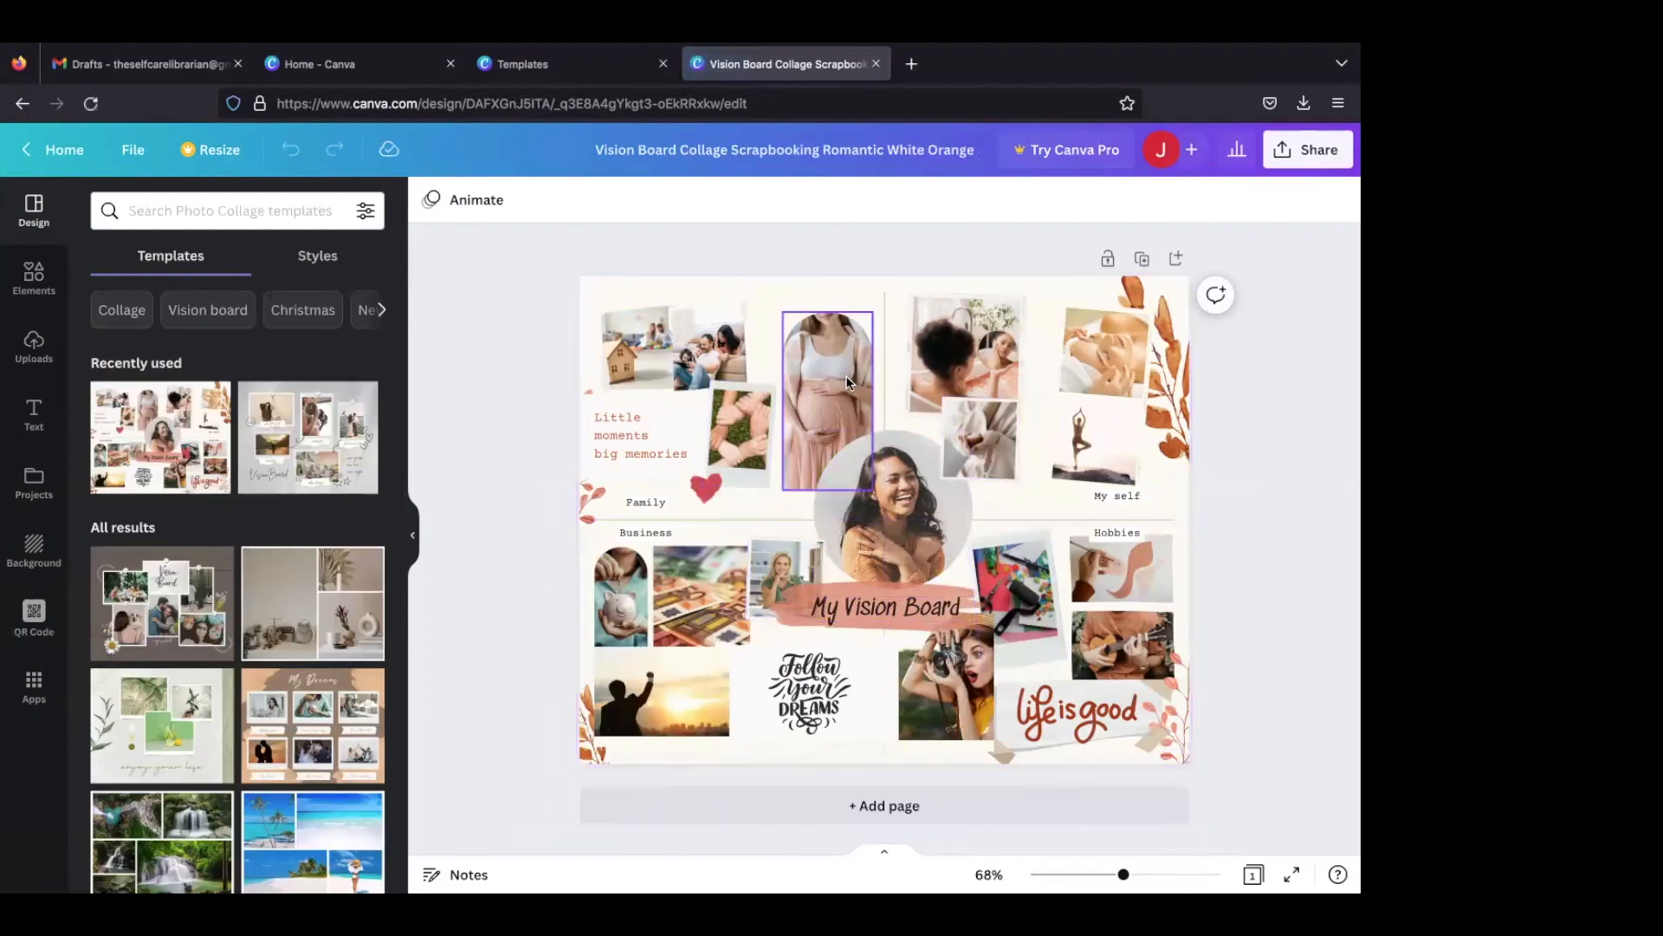
- Return to the home page and open the finished vision board with the taupe background from the recent designs
click(34, 149)
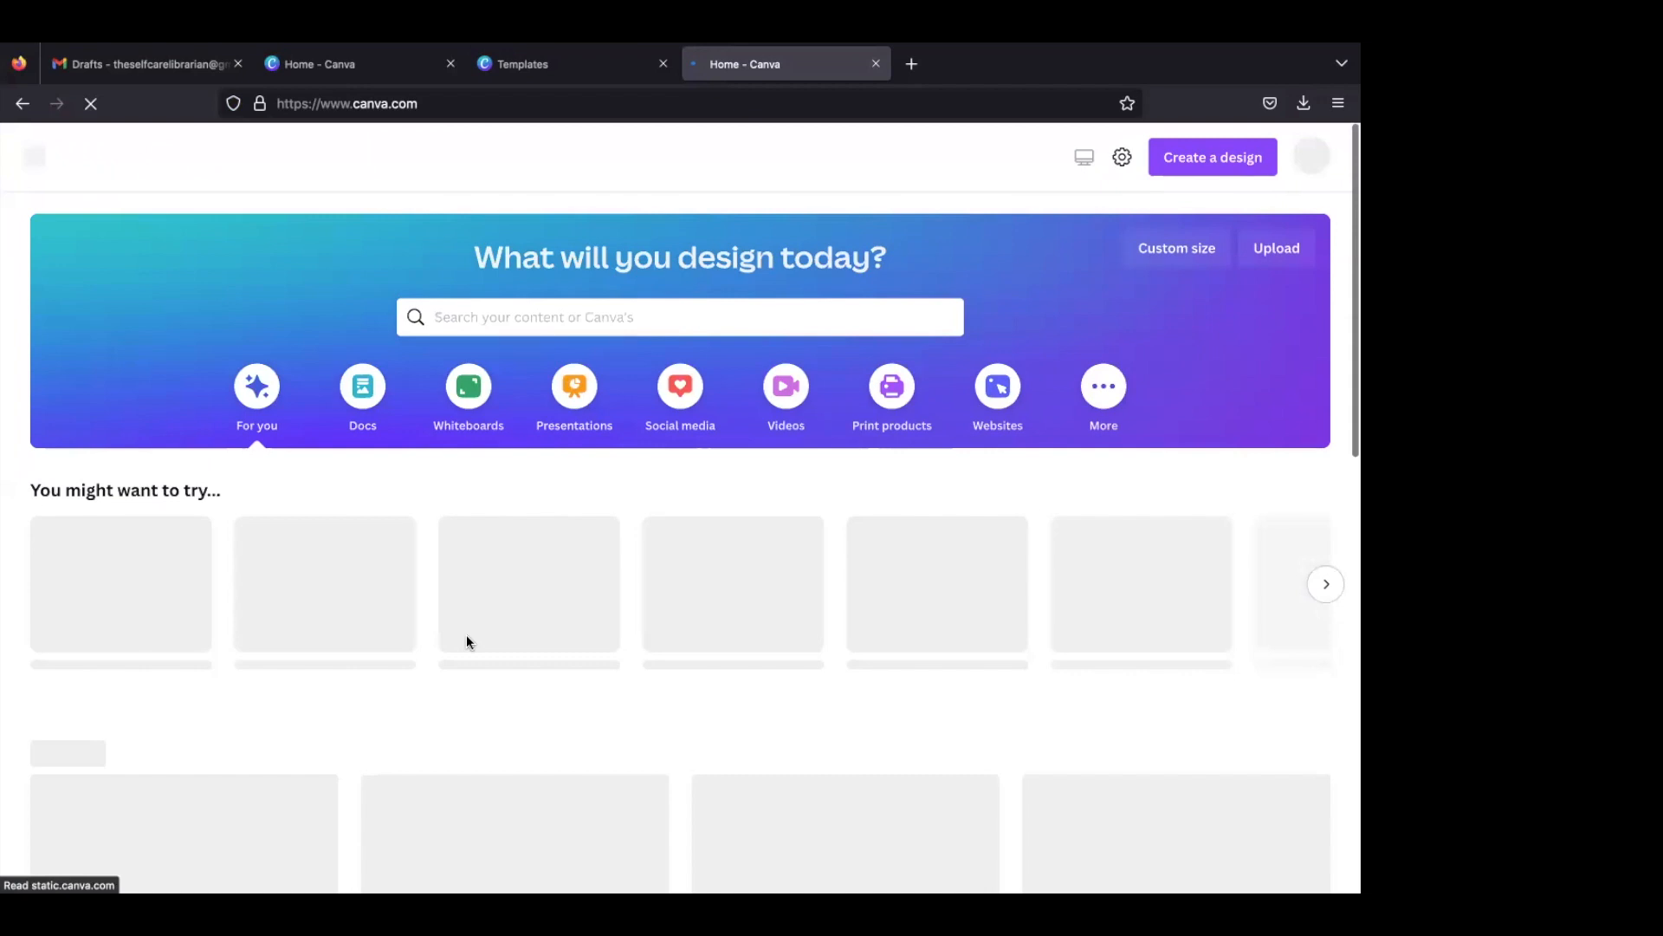
scroll(466, 634, down, 3)
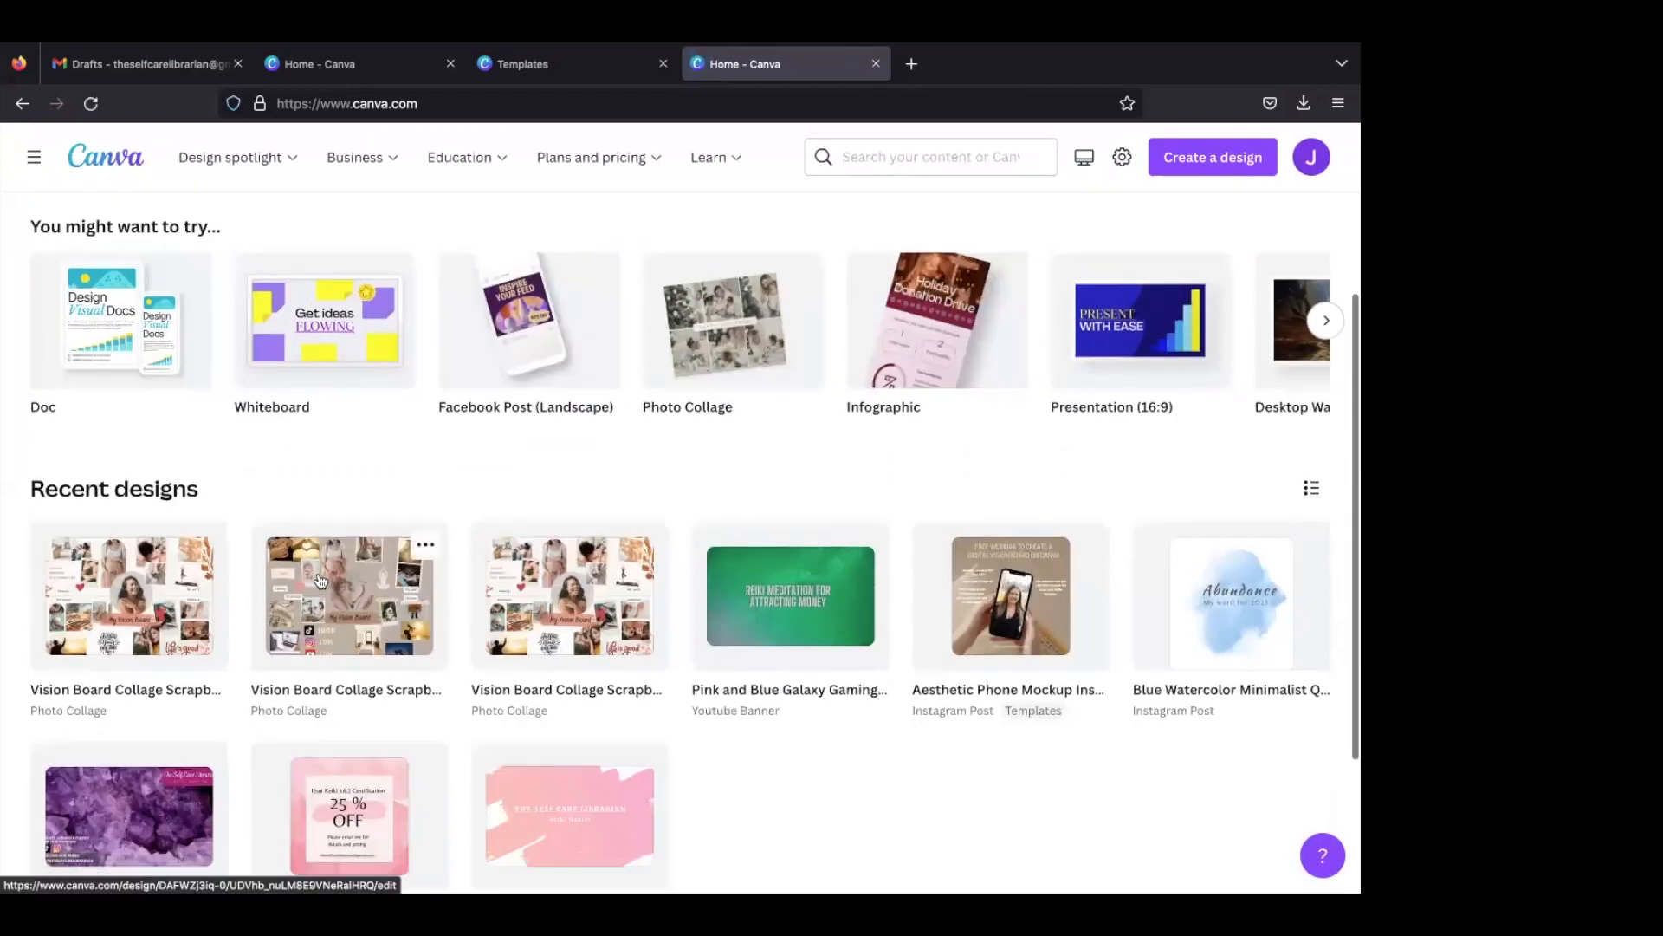
click(319, 572)
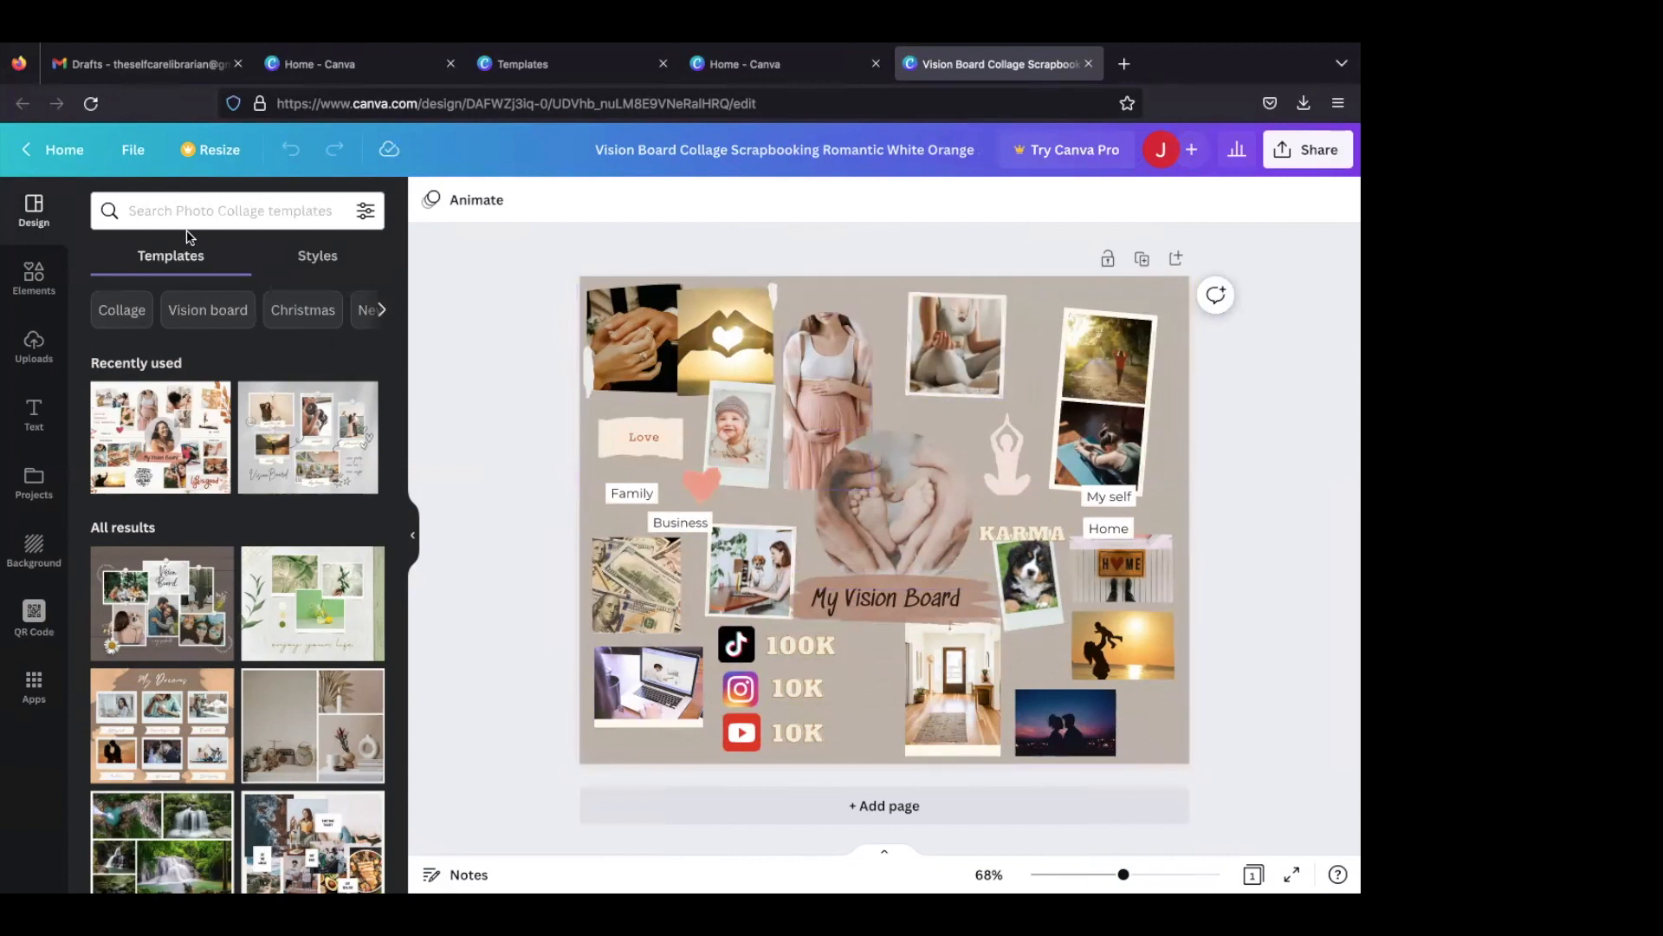
- Go back to the home page and reopen the newly created, unedited white and orange vision board from the recent designs
click(26, 153)
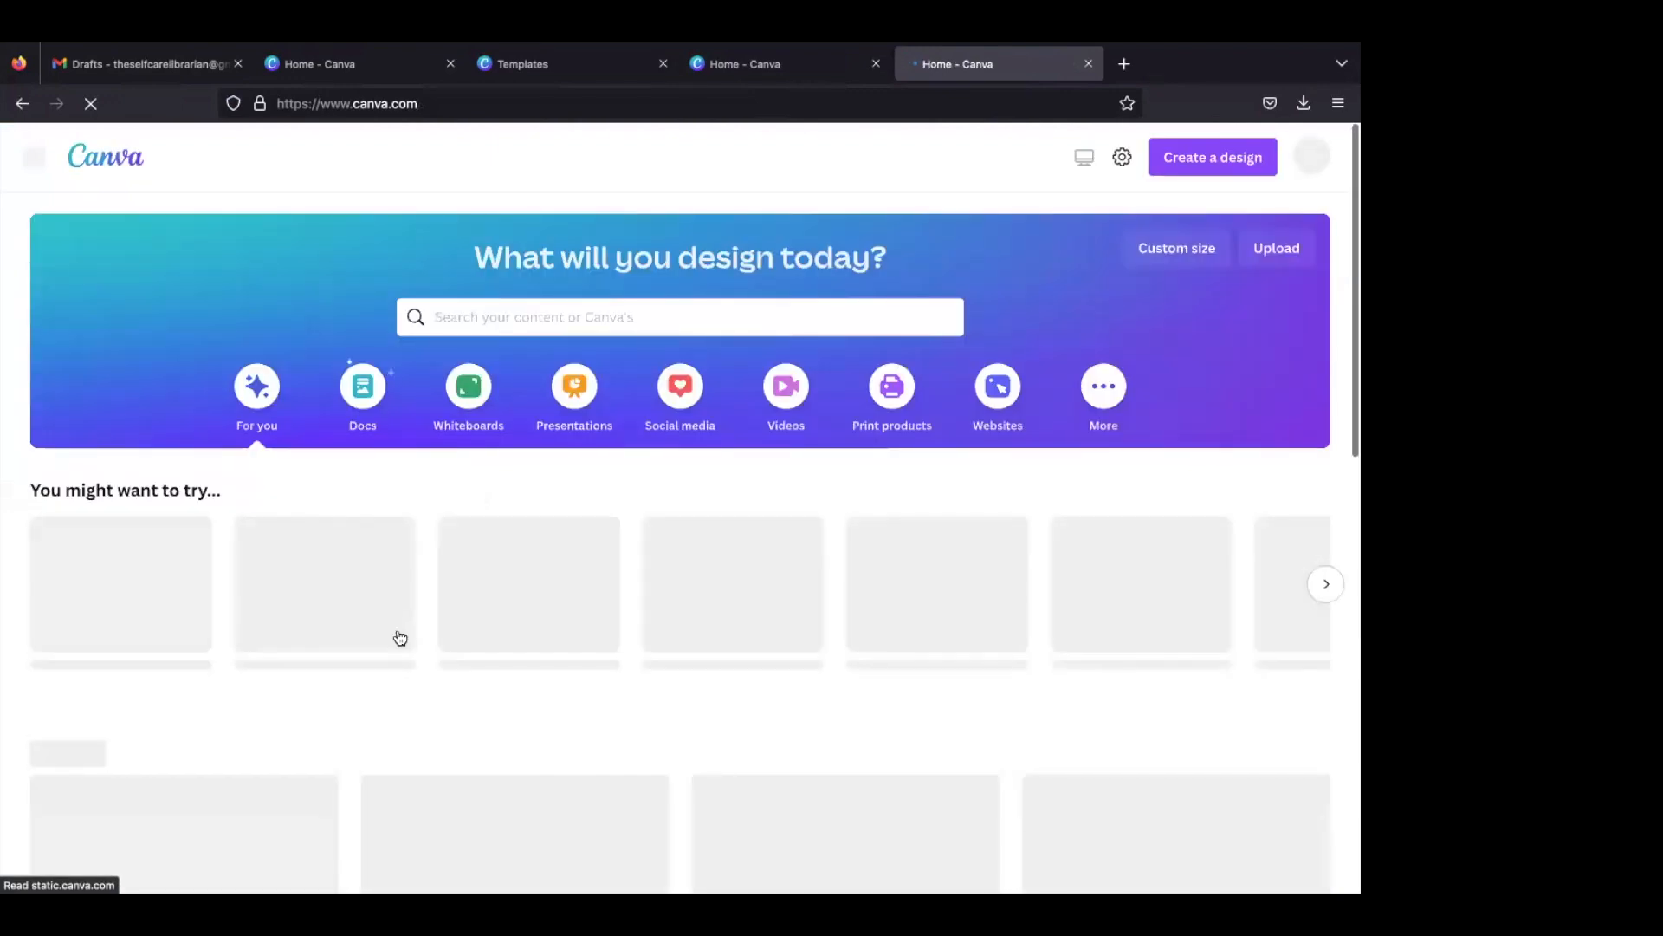
scroll(400, 638, down, 2)
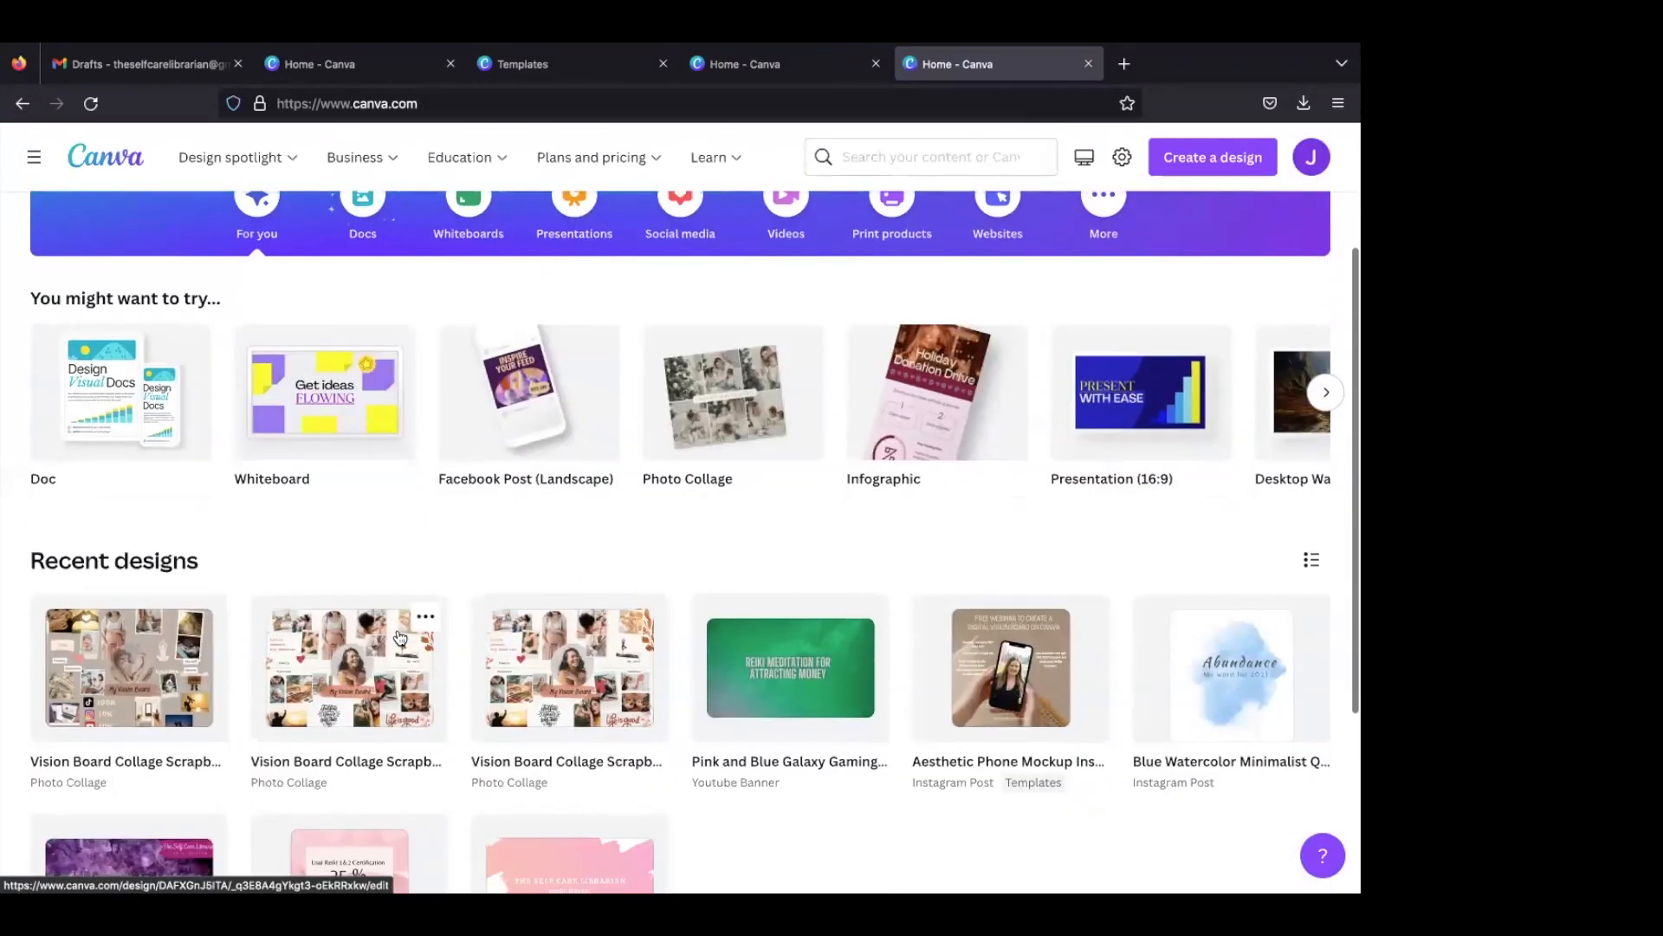
scroll(399, 637, down, 1)
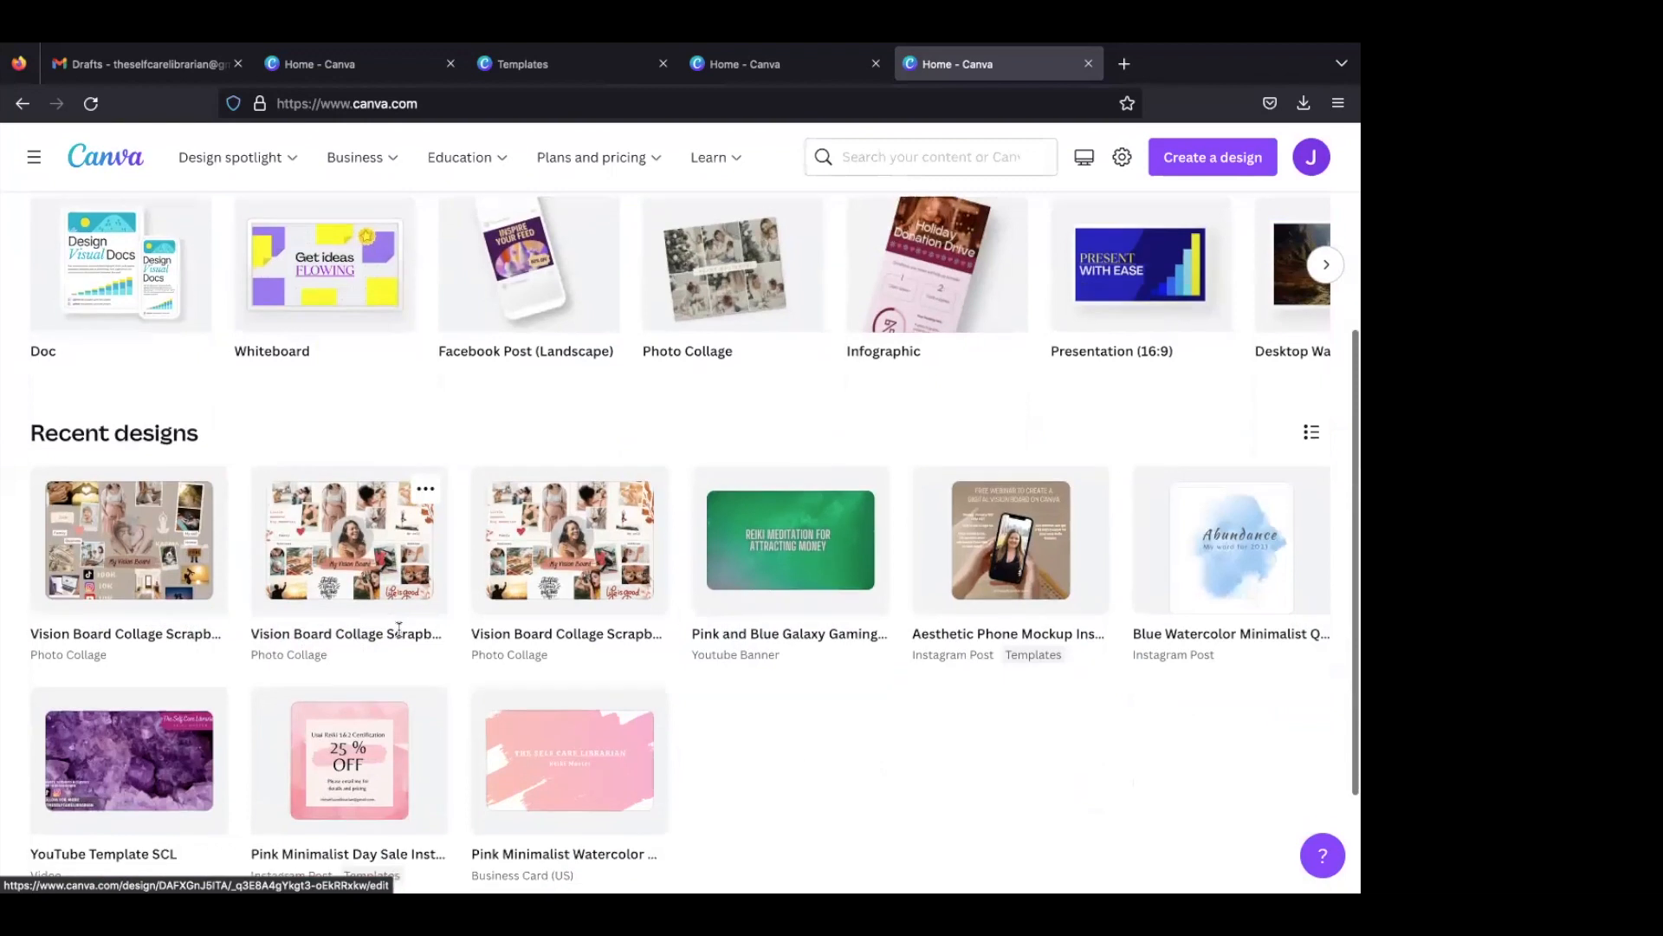
click(332, 514)
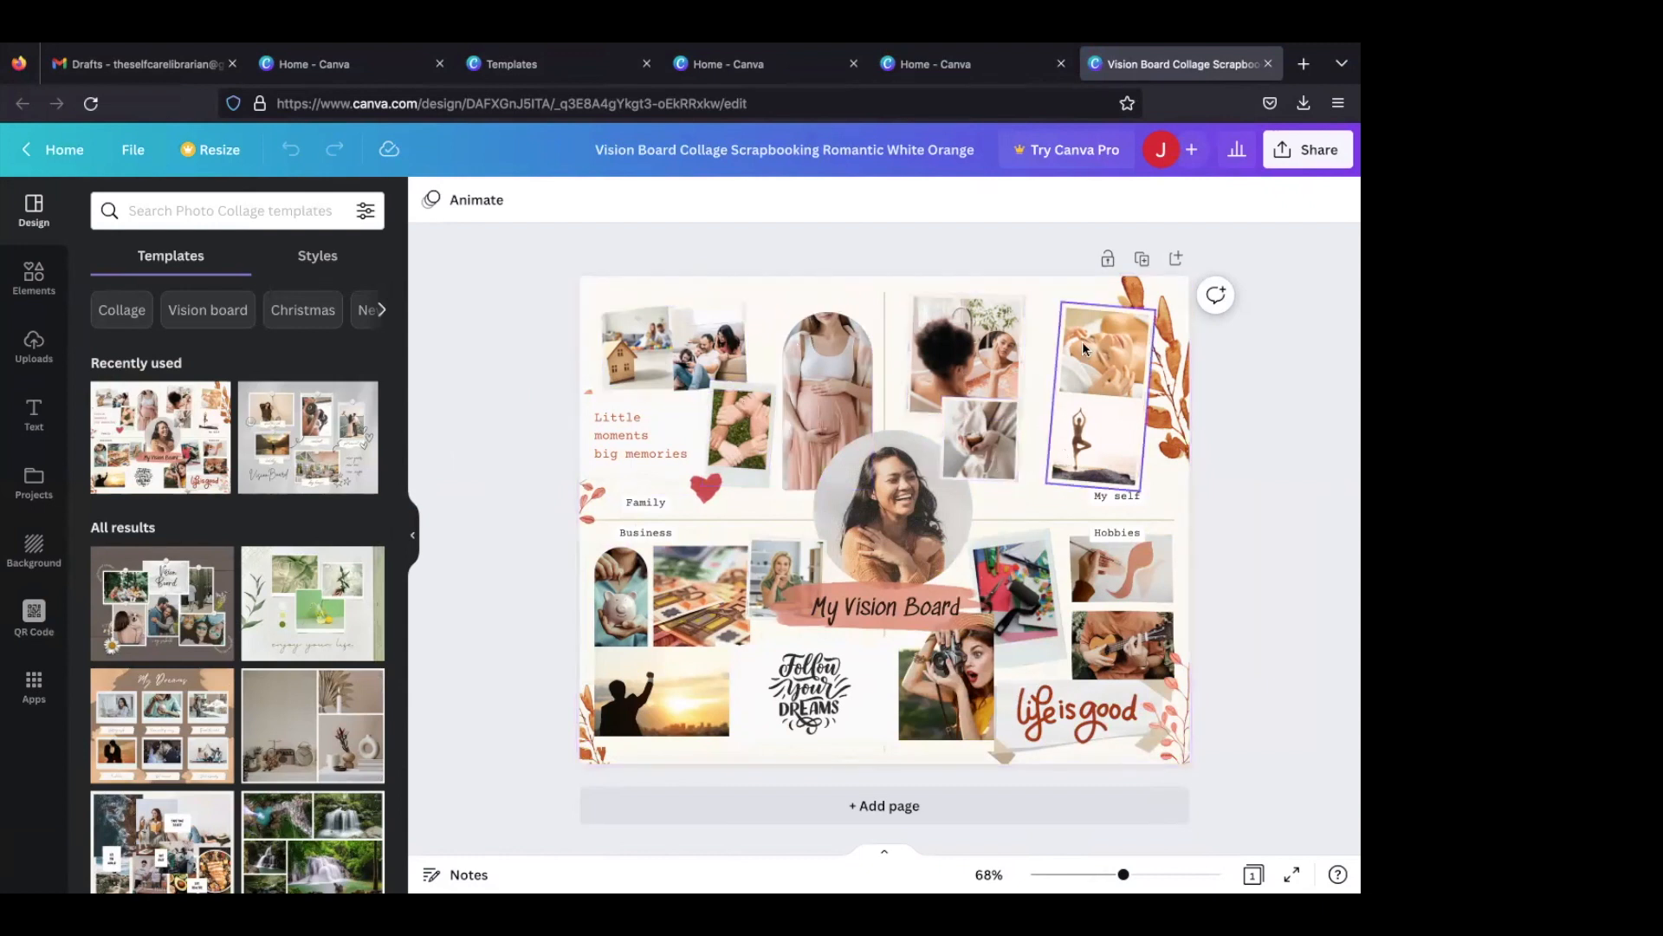
- Delete the four orange leaf decorations along the side edges and lower corners of the vision board
click(1171, 390)
key(Delete)
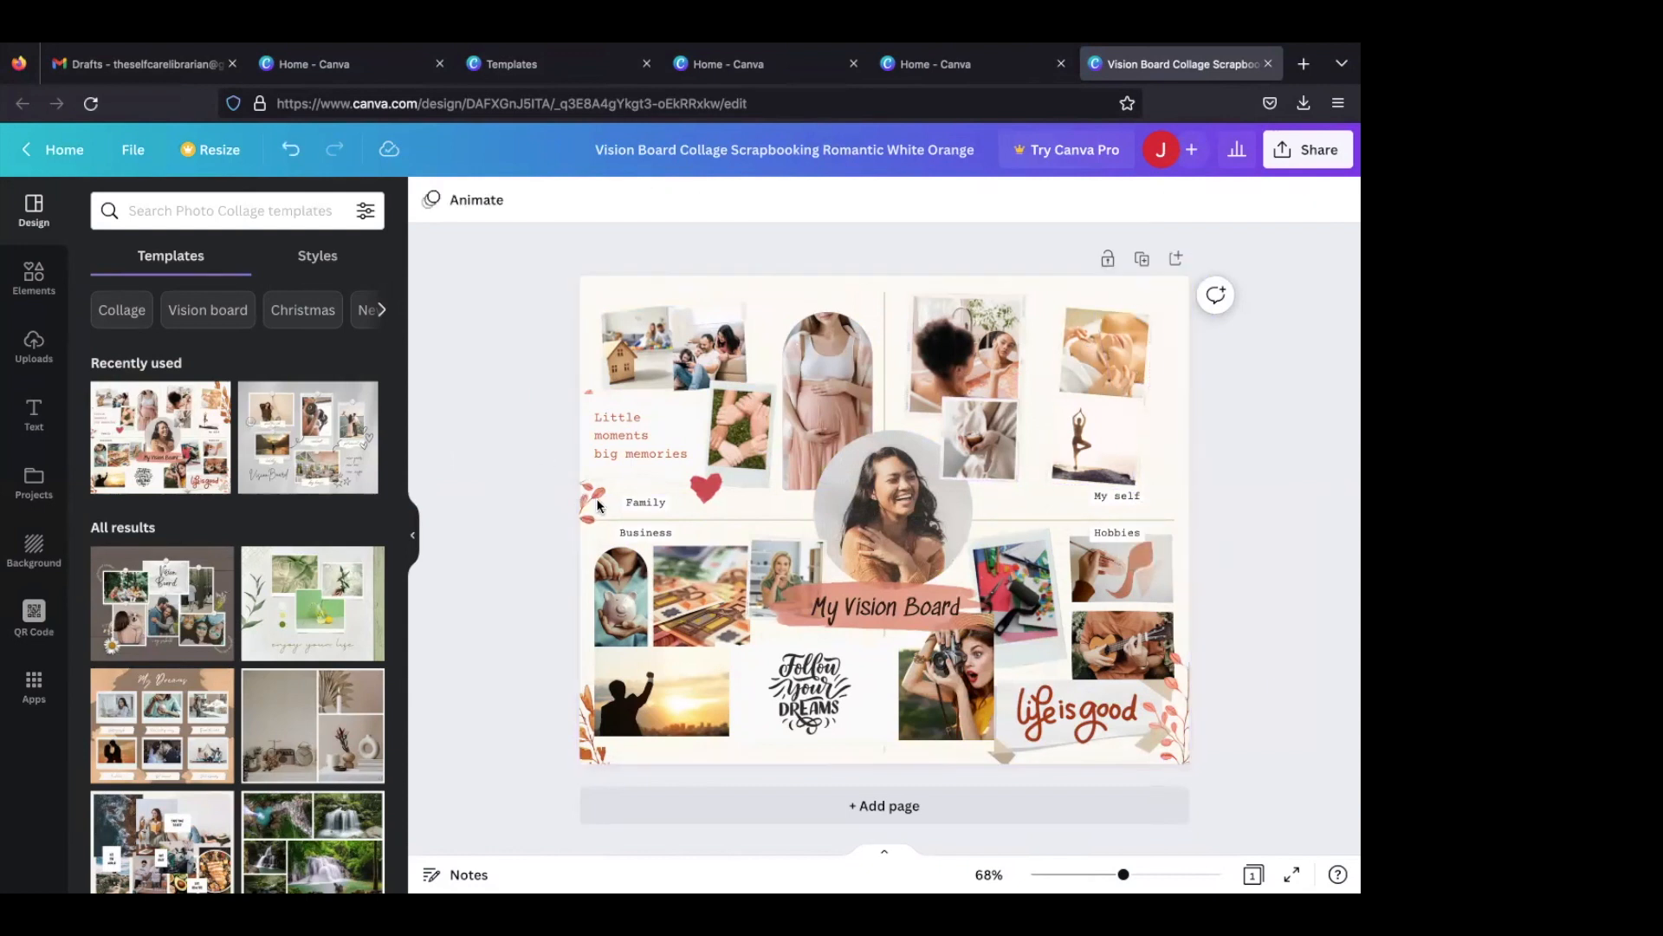
click(589, 497)
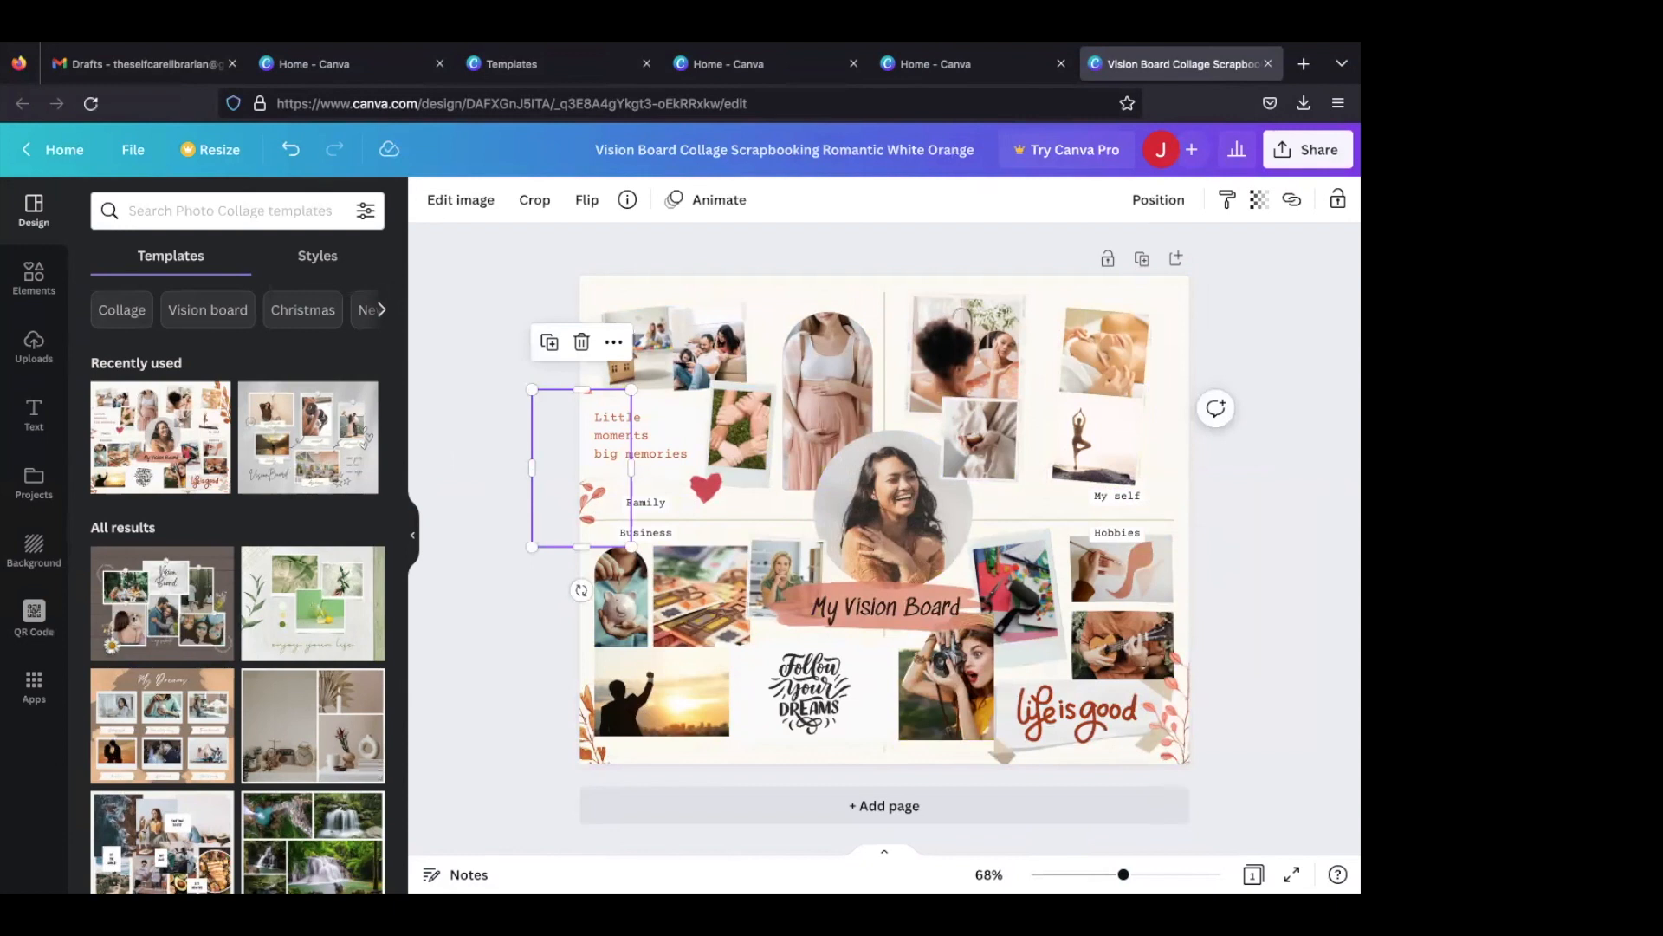
key(Delete)
click(583, 743)
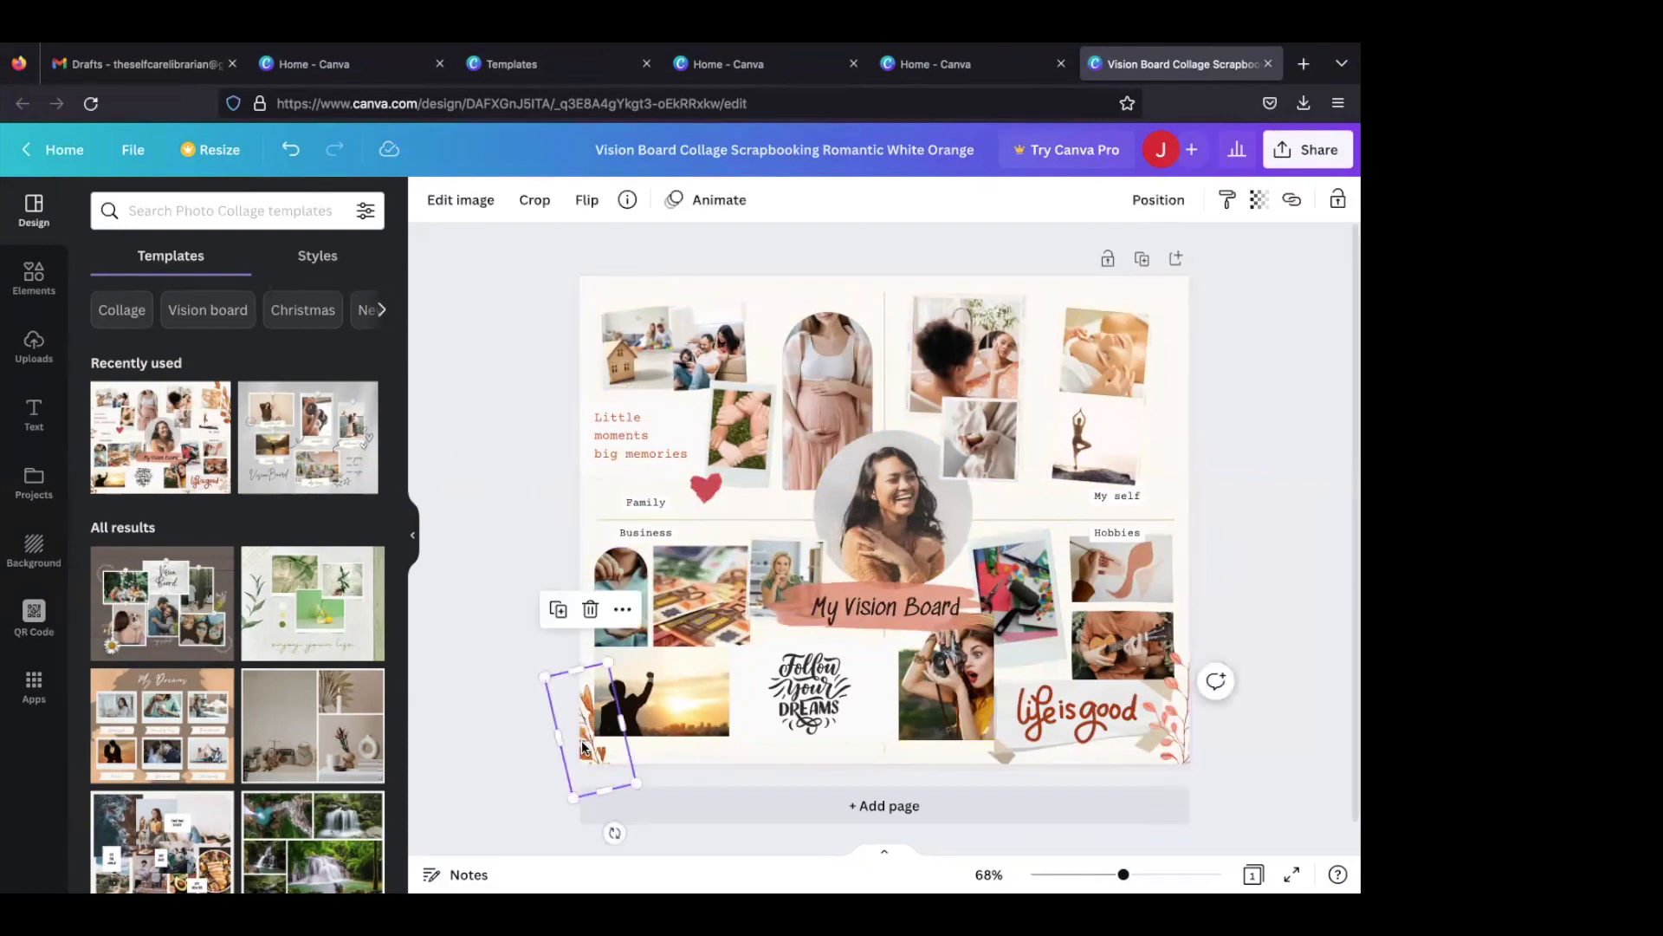
key(Delete)
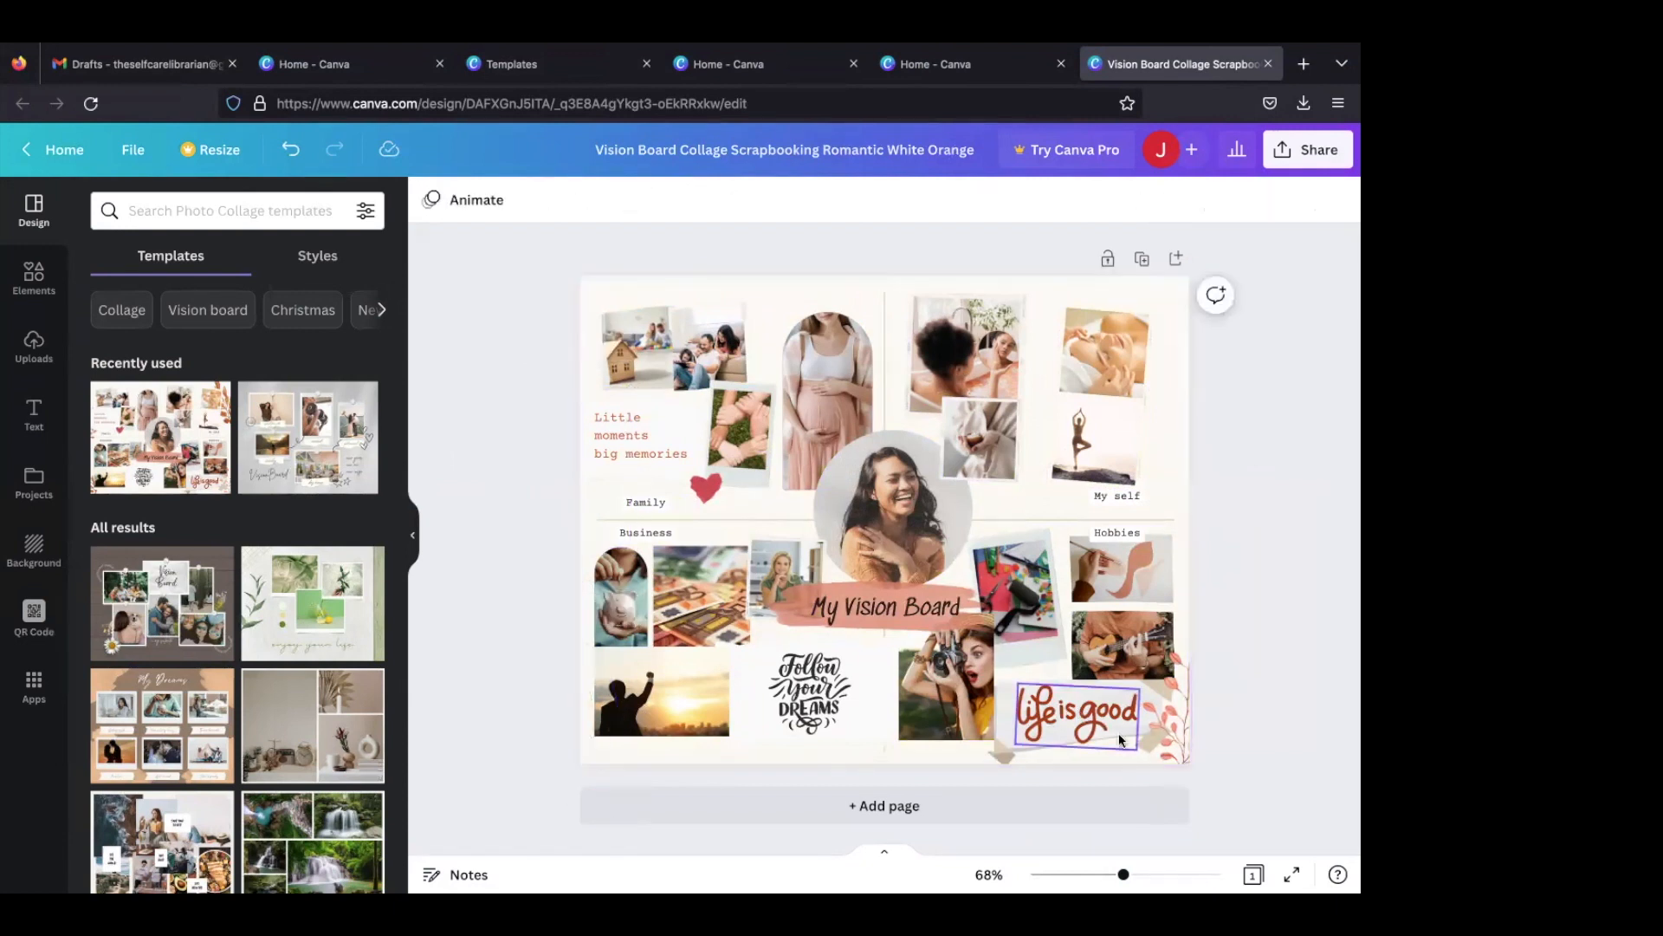
click(1180, 739)
key(Delete)
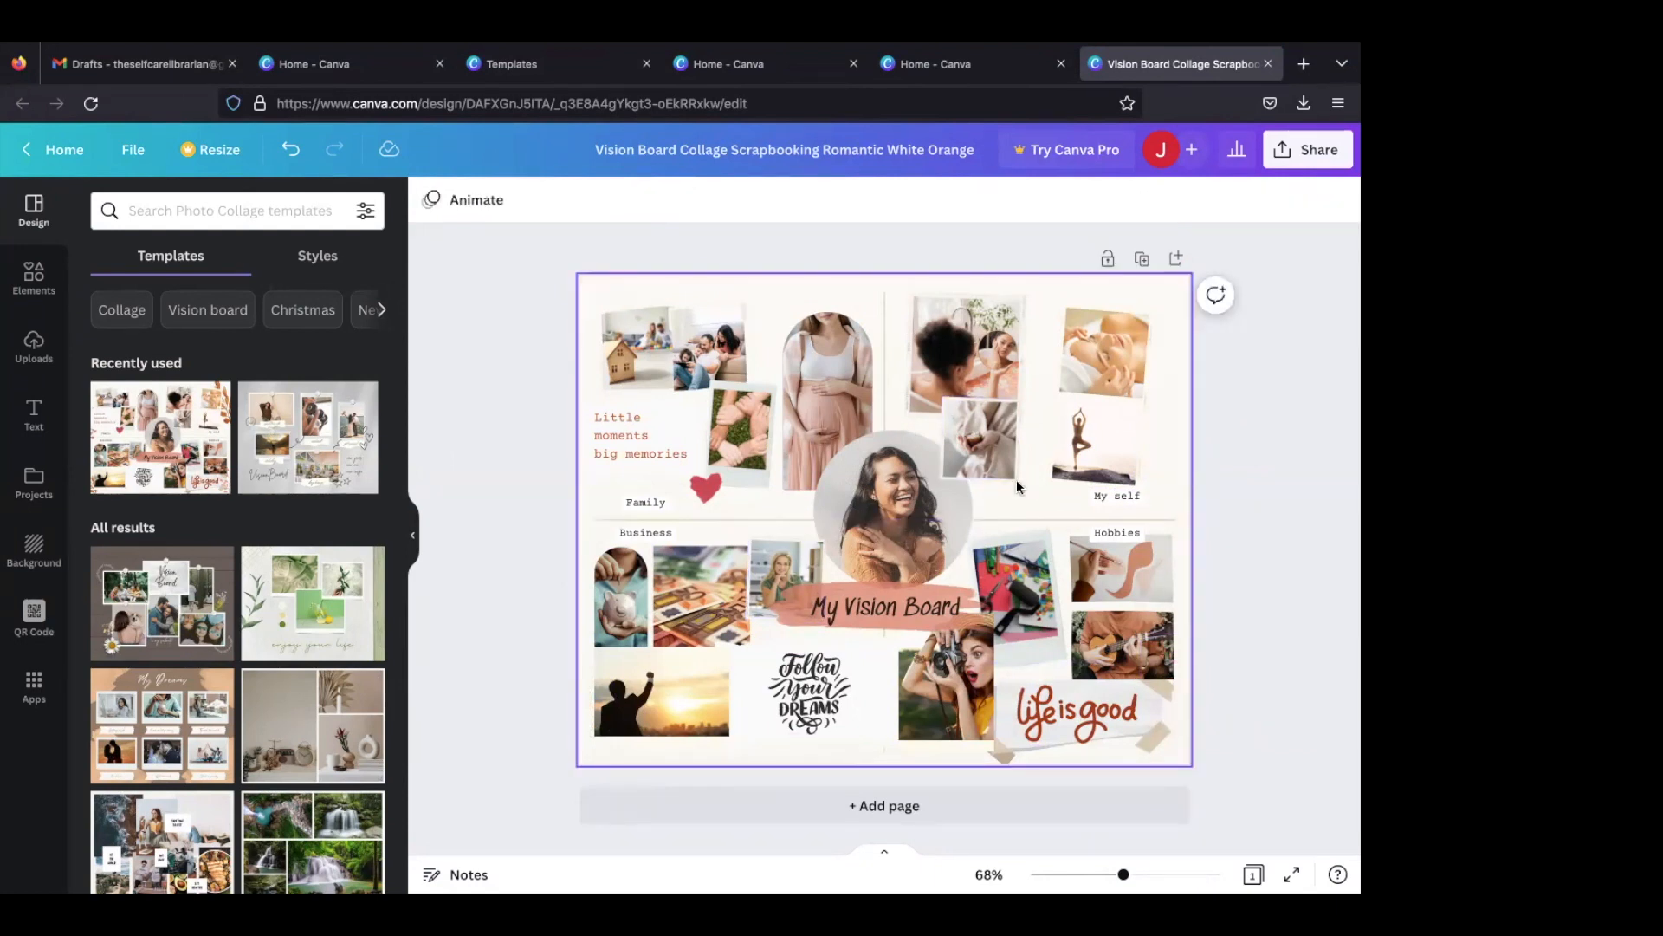
- Delete the horizontal and vertical divider lines that split the board into four sections
click(737, 515)
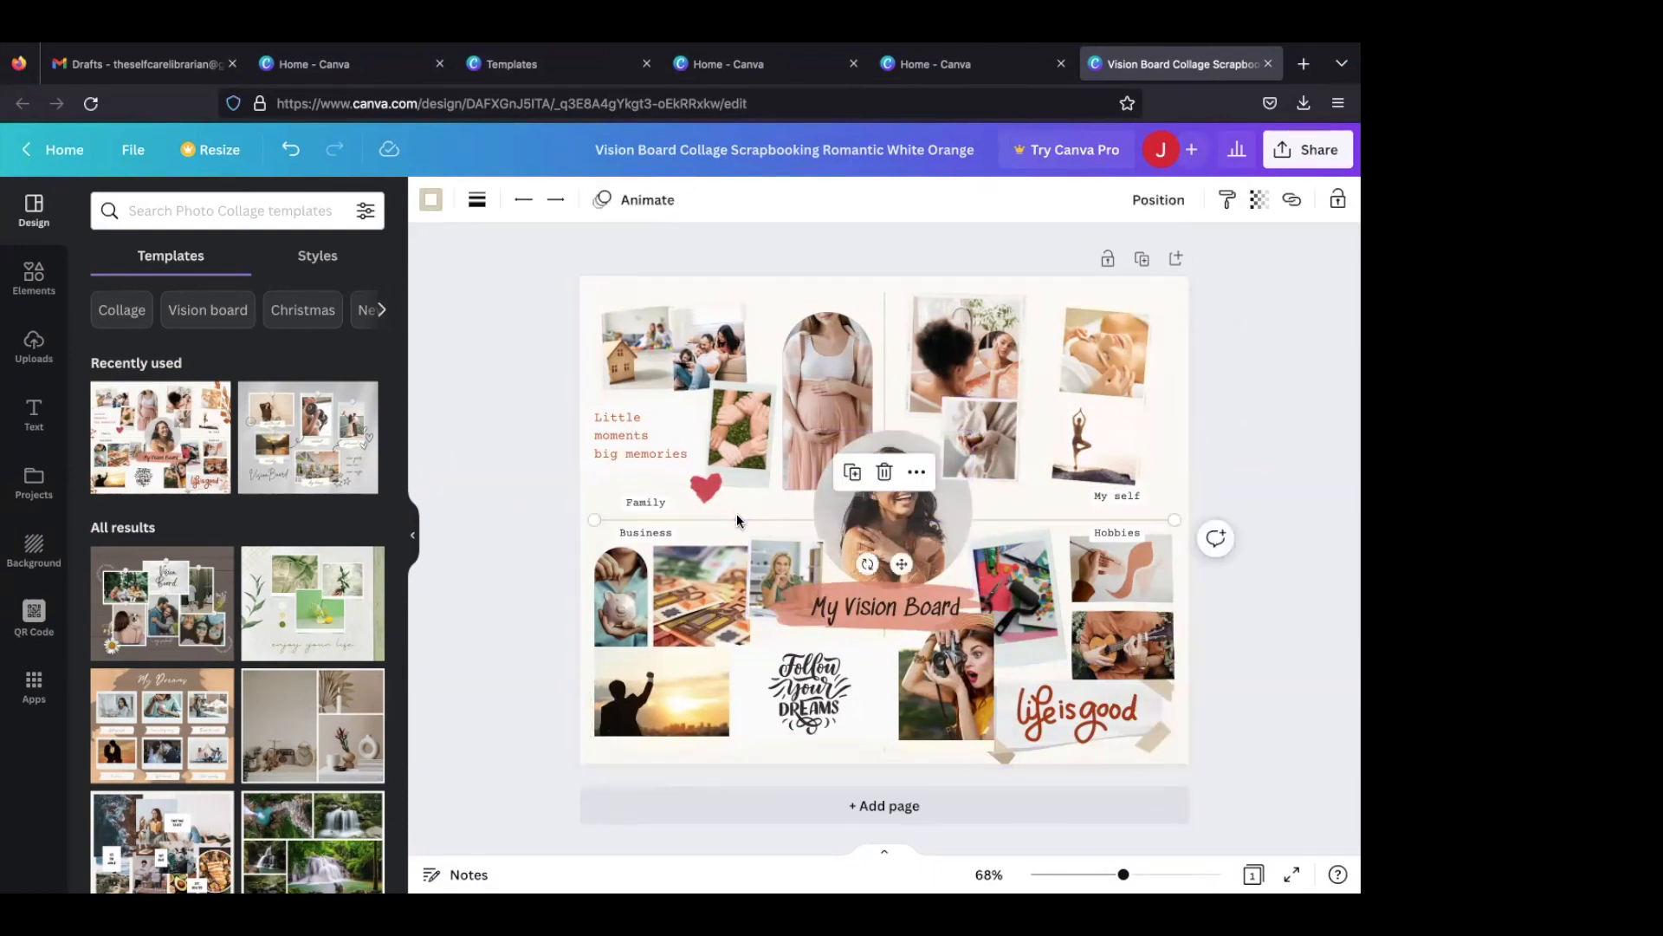
key(Delete)
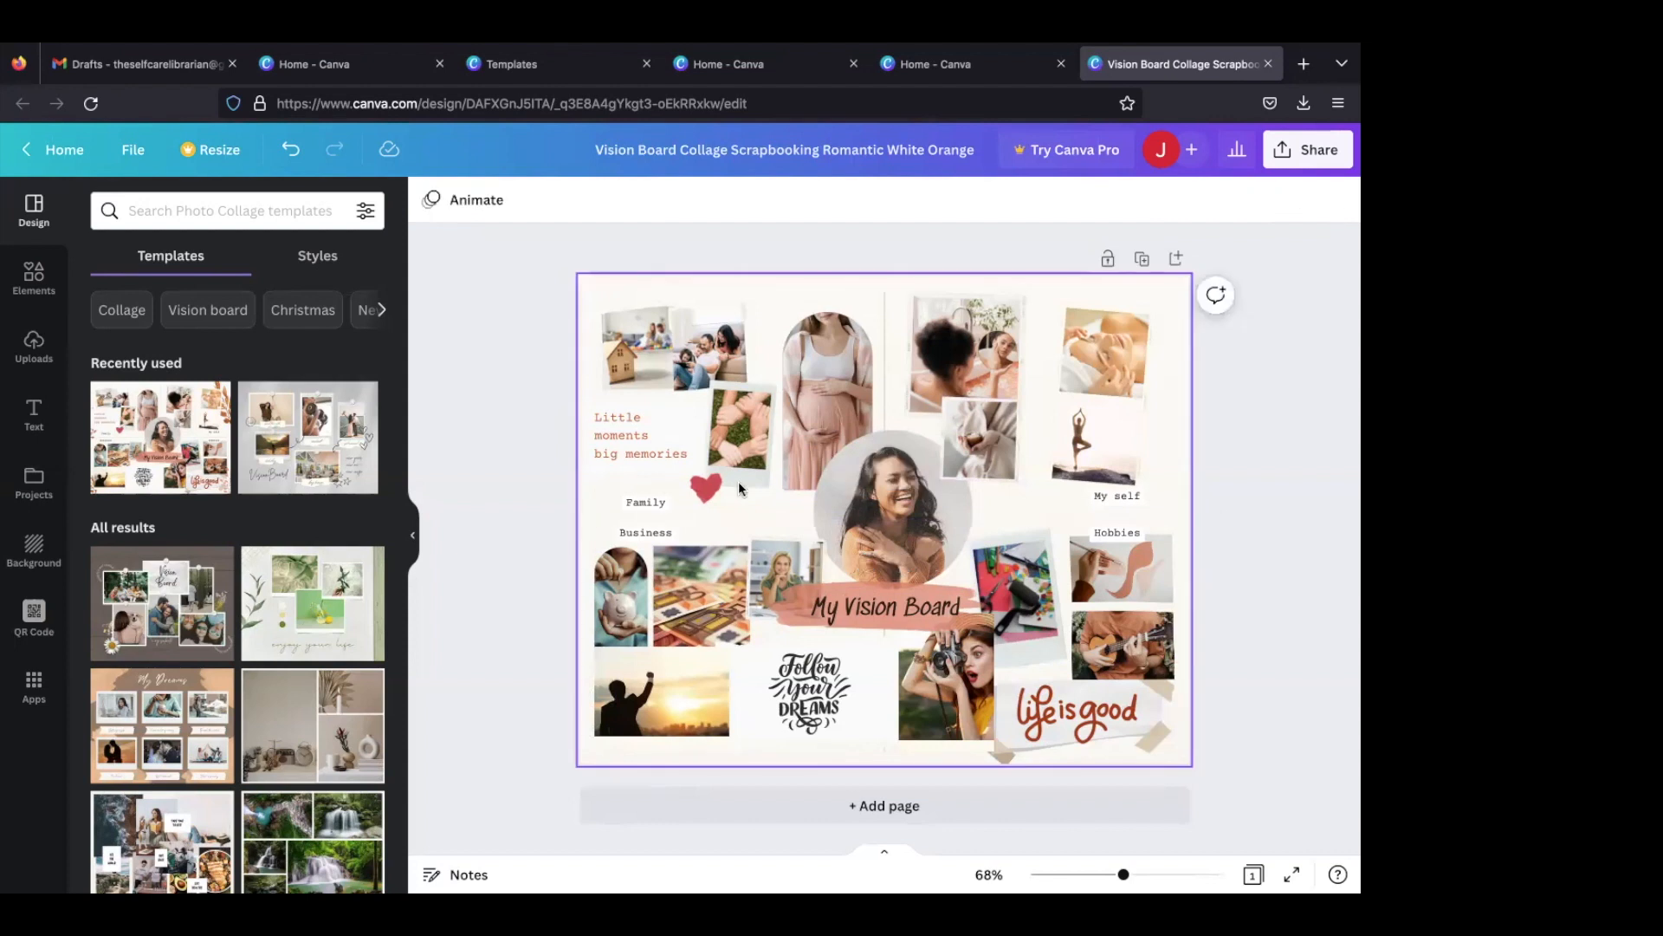
click(883, 305)
key(Delete)
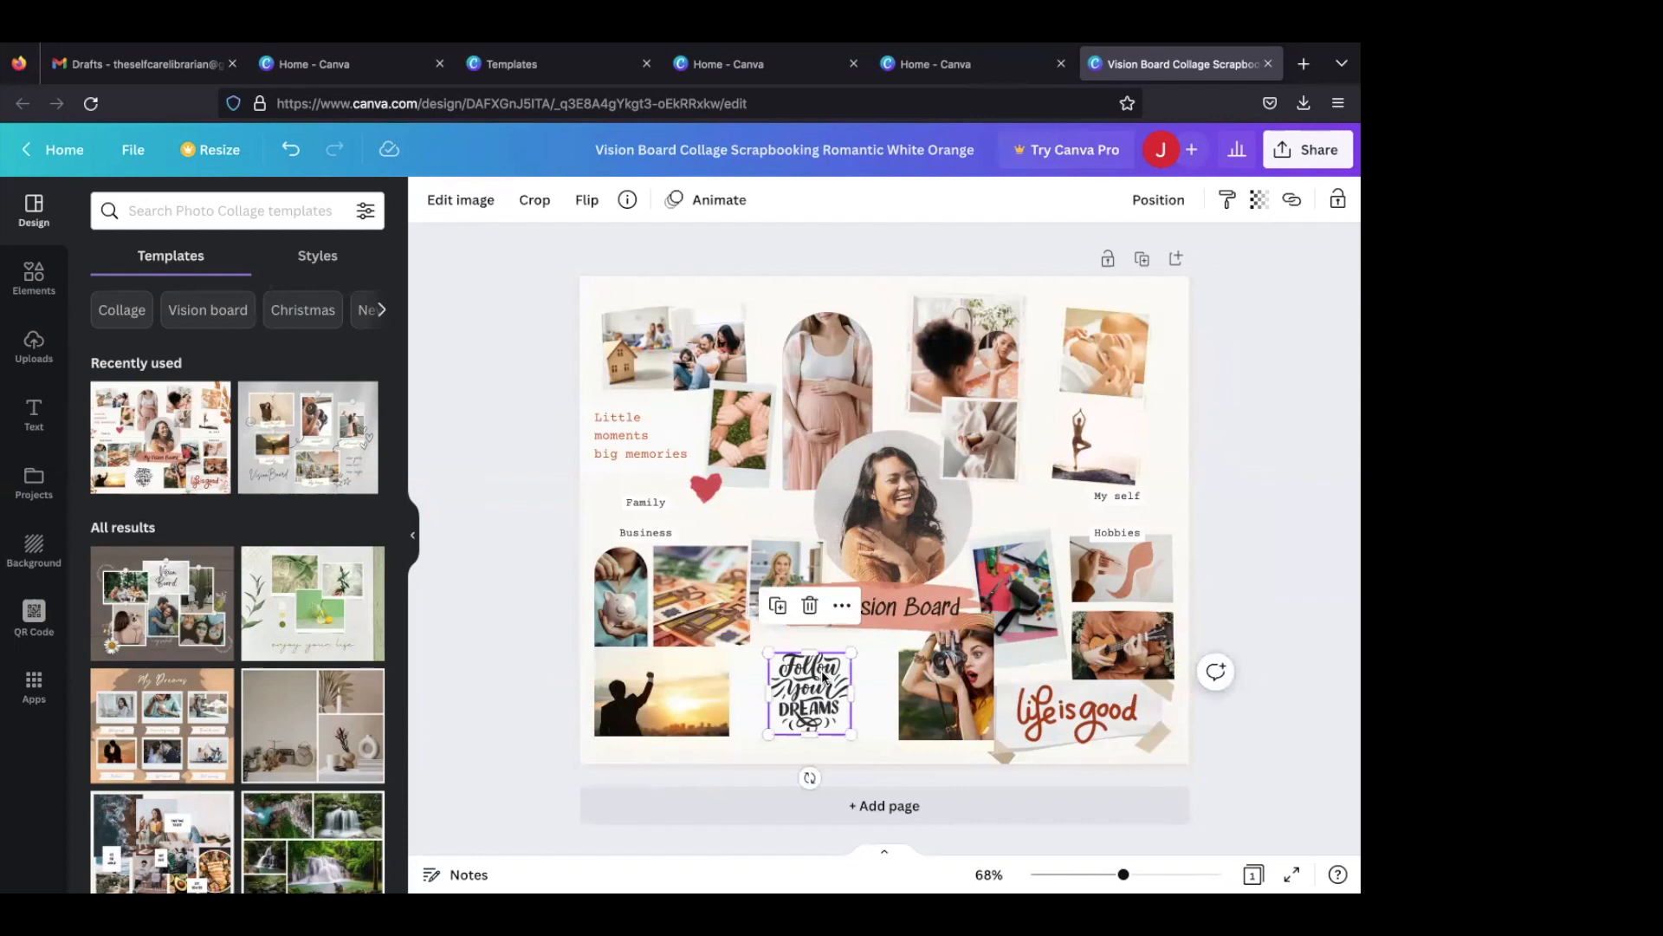
- Delete the "Follow Your Dreams" and "life is good" lettering graphics along with the taped paper behind the latter
key(Delete)
click(1076, 710)
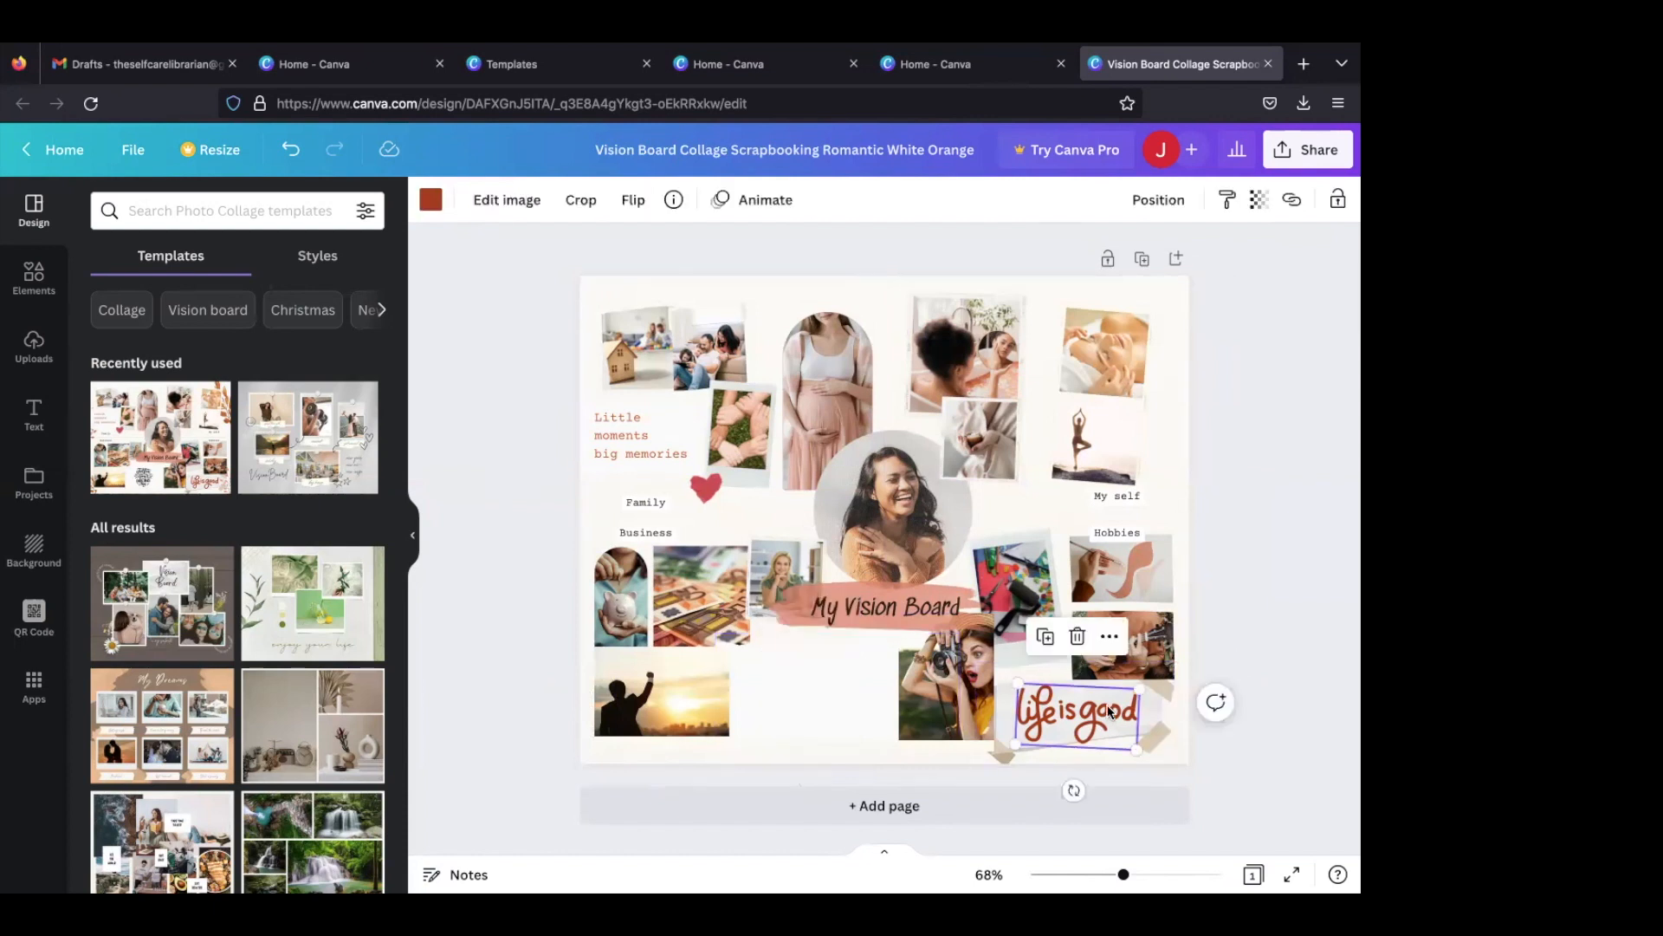
key(Delete)
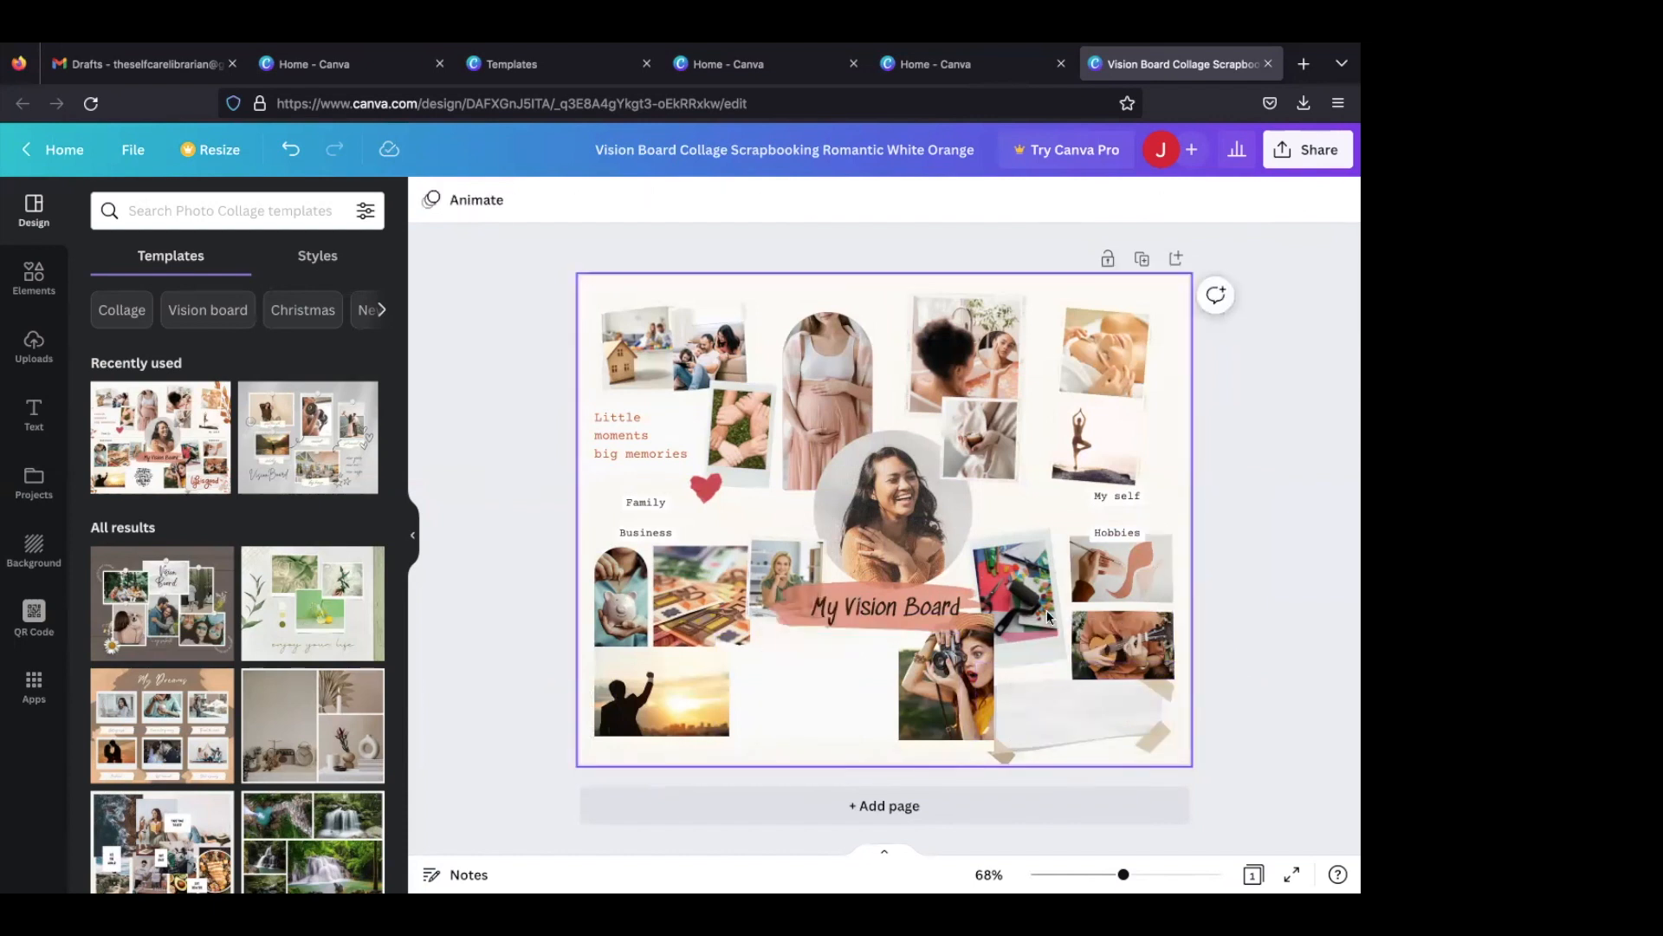
click(1047, 725)
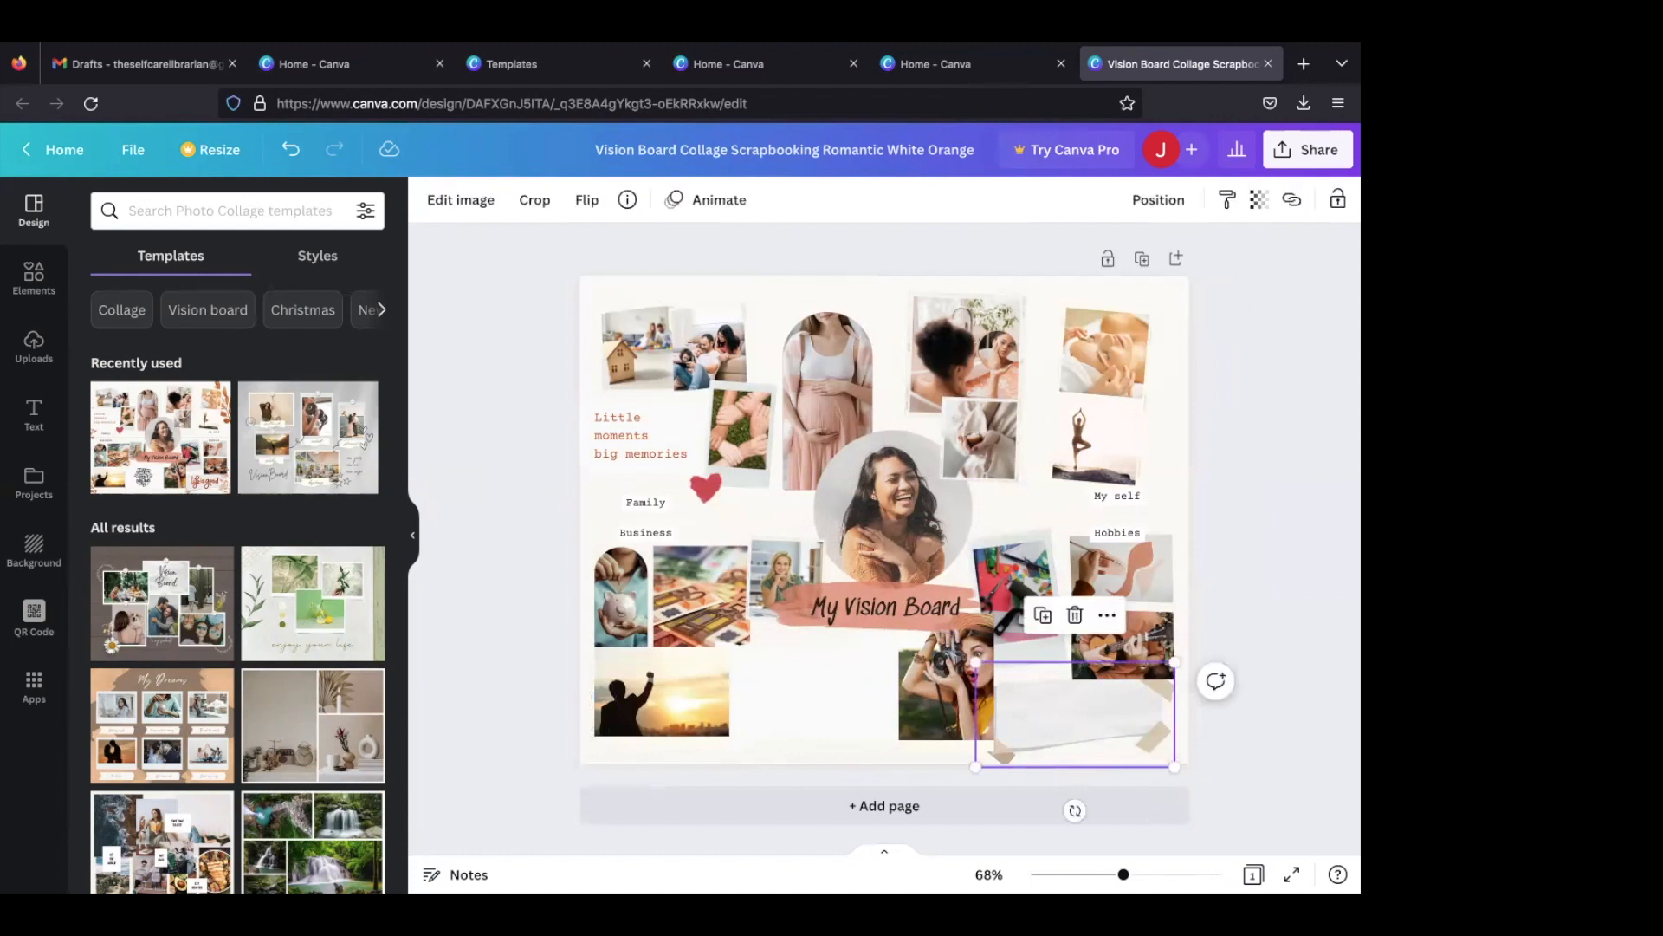
key(Delete)
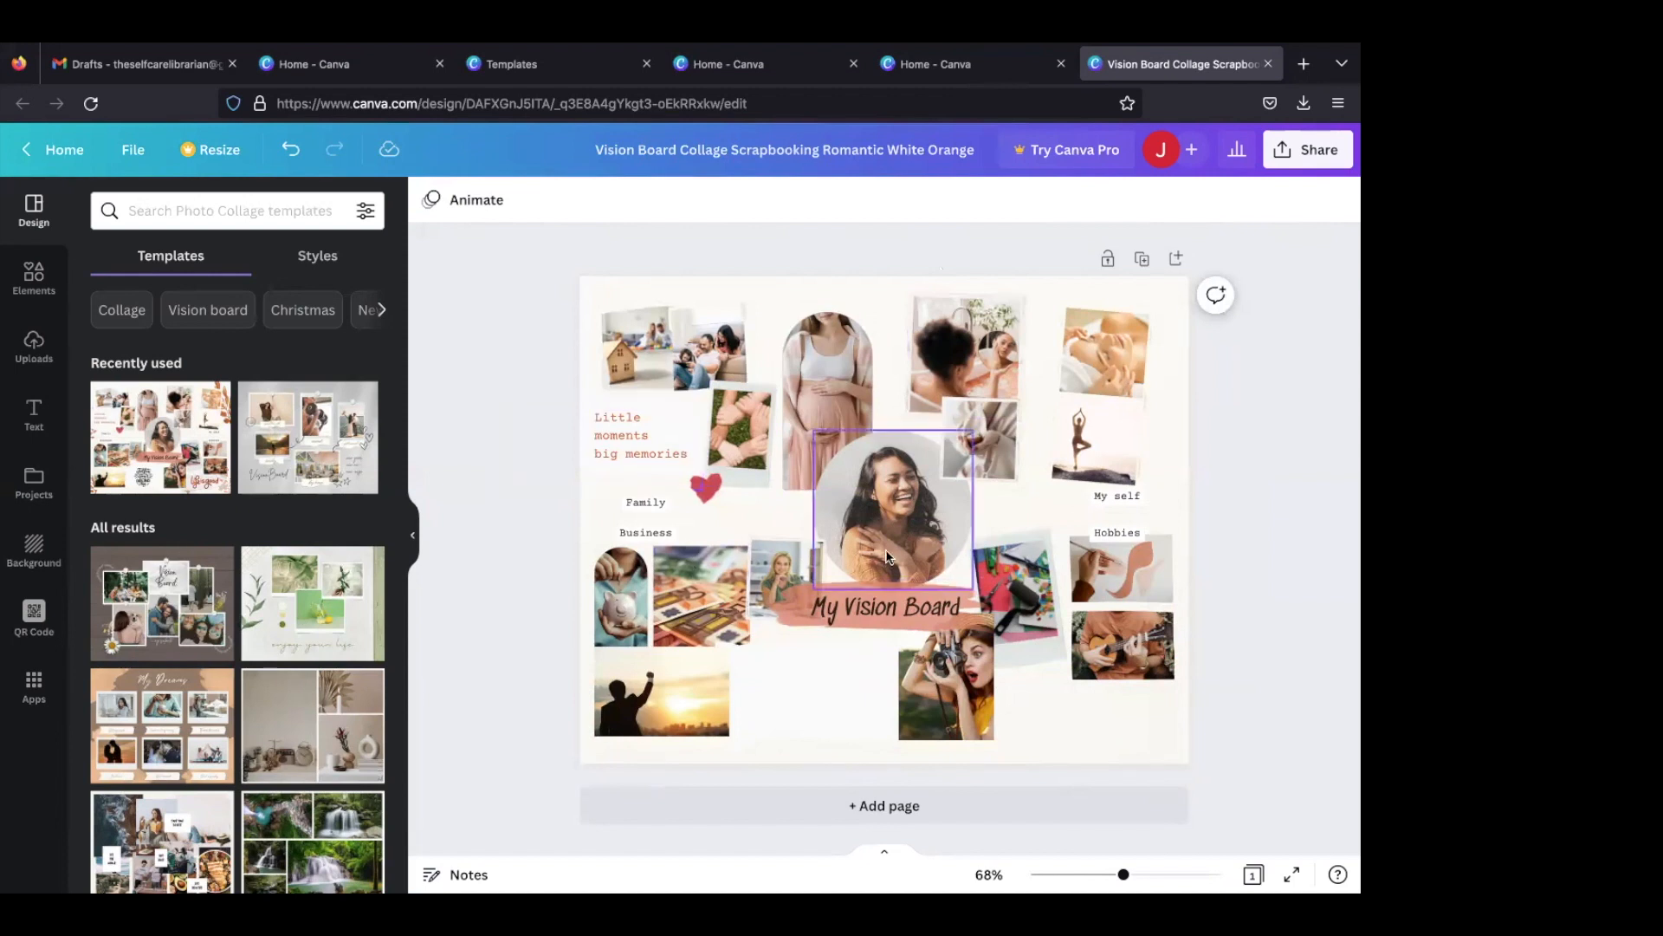
- Change the "My self" section label to "Health"
click(1102, 500)
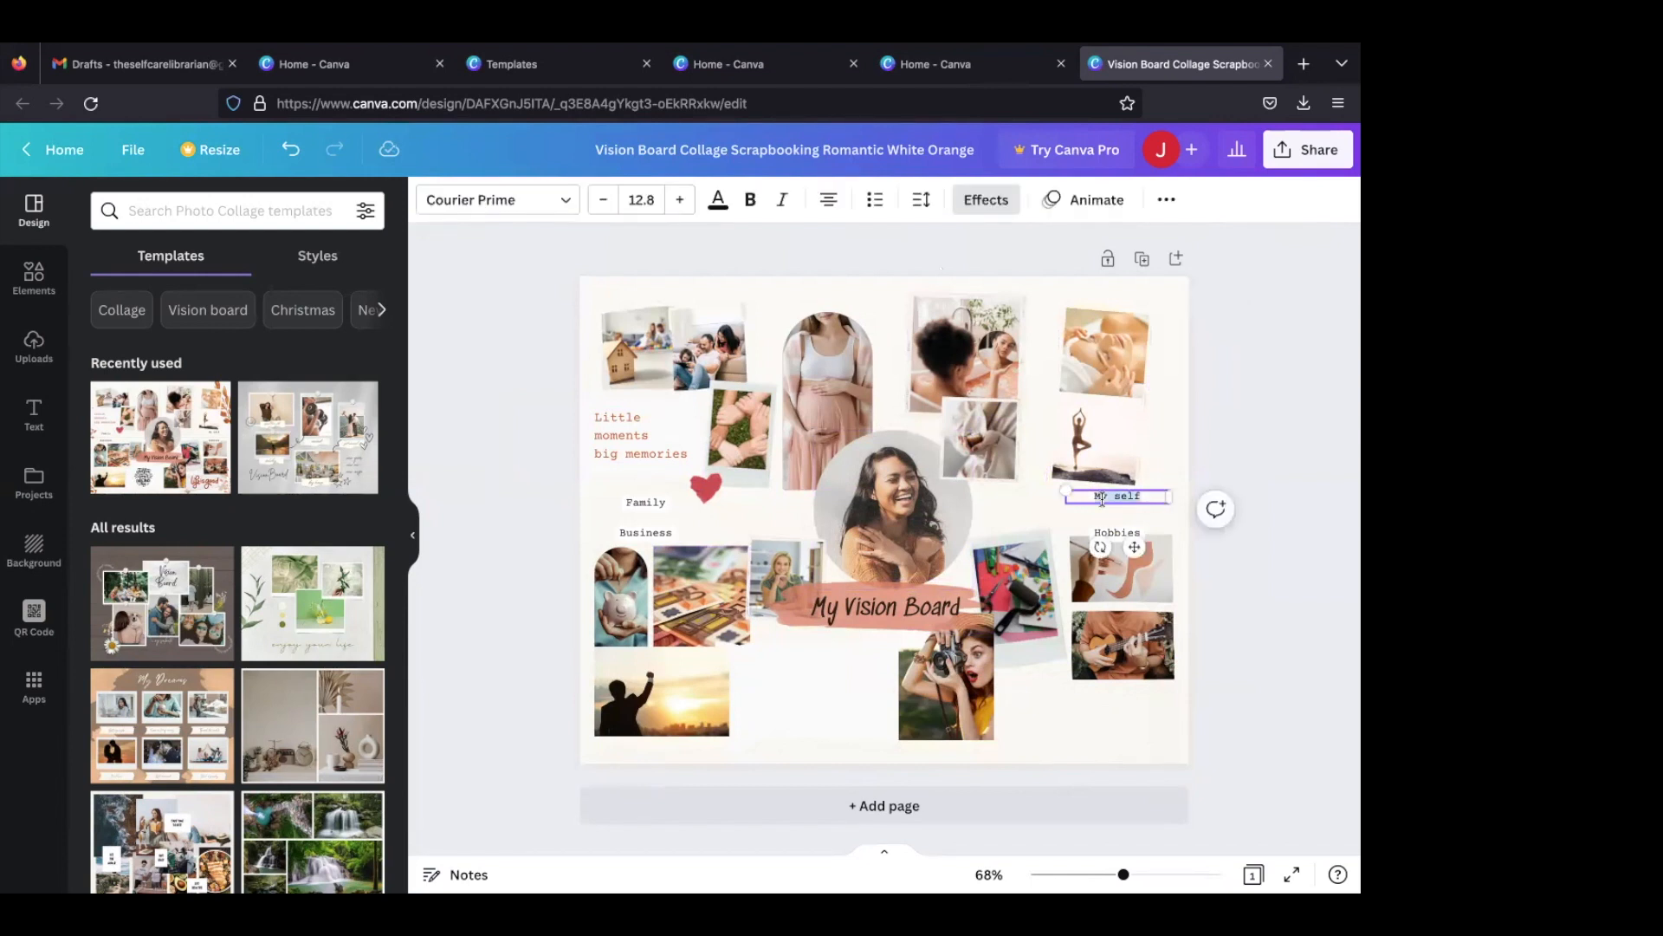
text(Health)
key(Return)
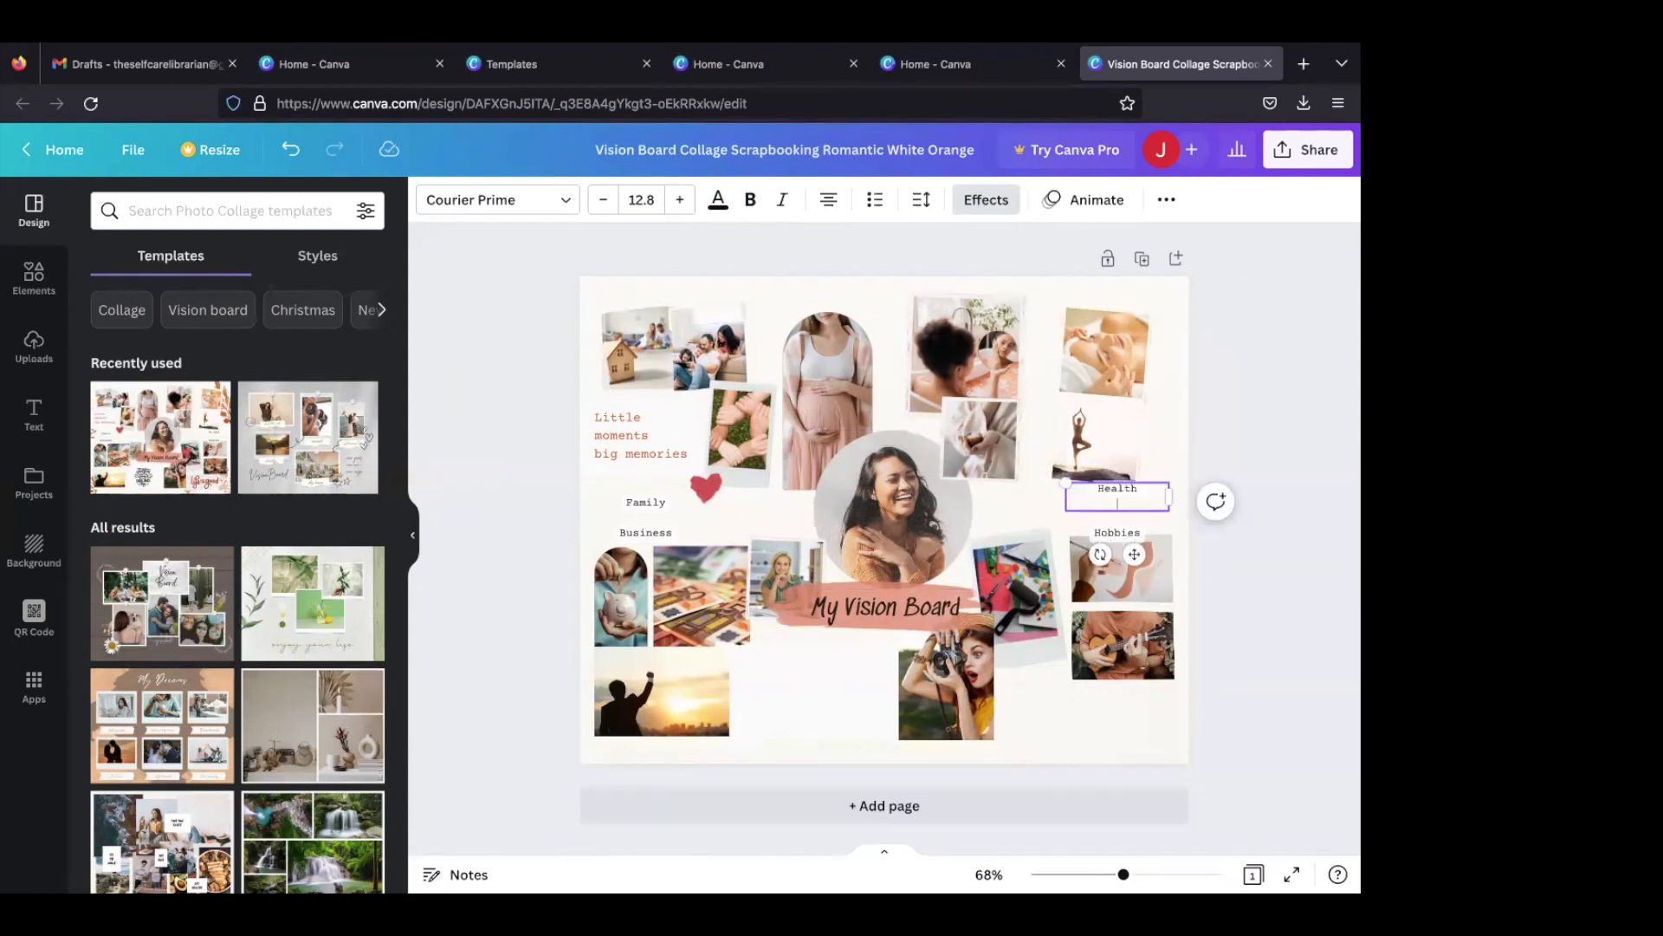
key(BackSpace)
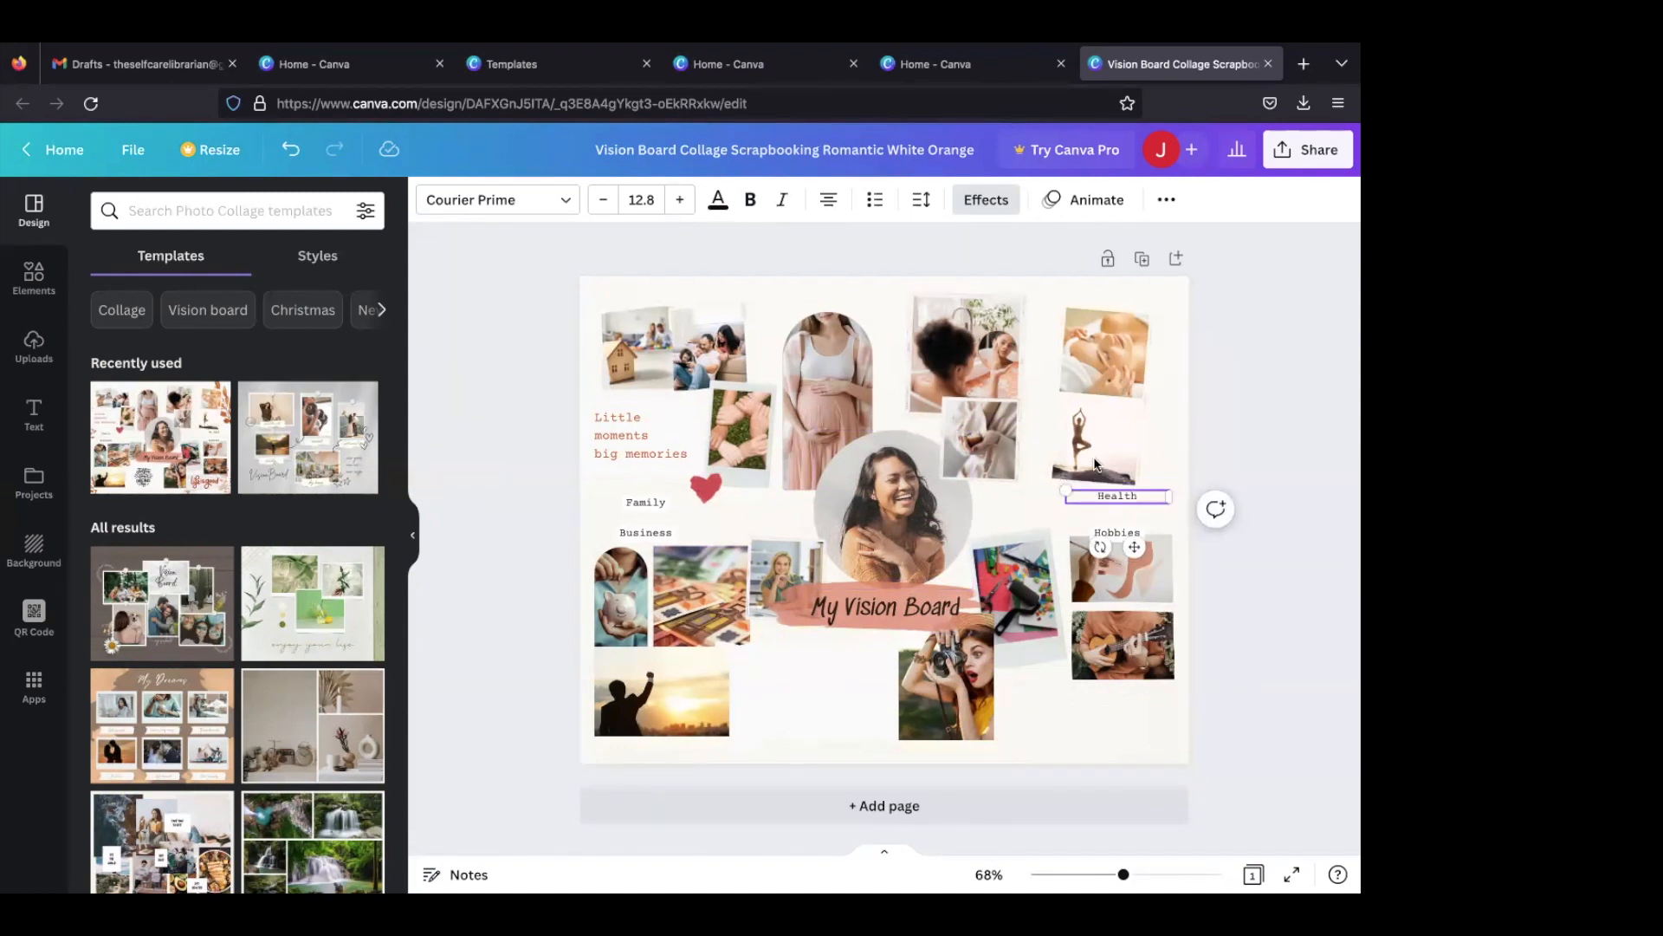
click(1010, 518)
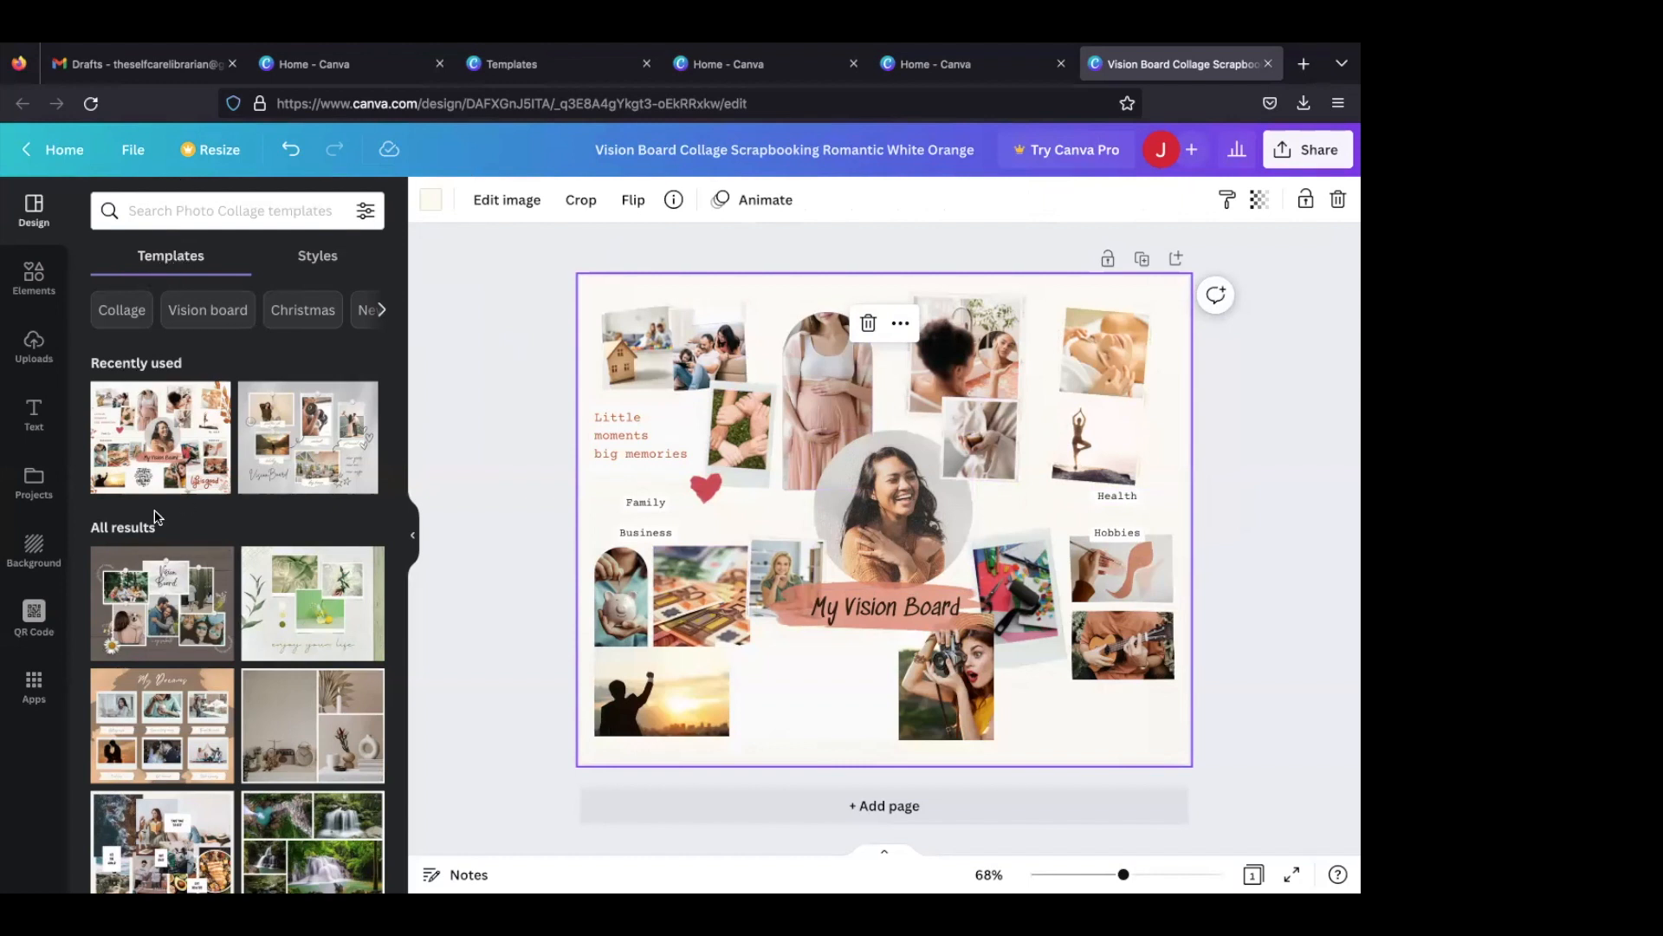
- Place the uploaded portrait of the woman in black in the upper photo frame of the Health section
click(47, 336)
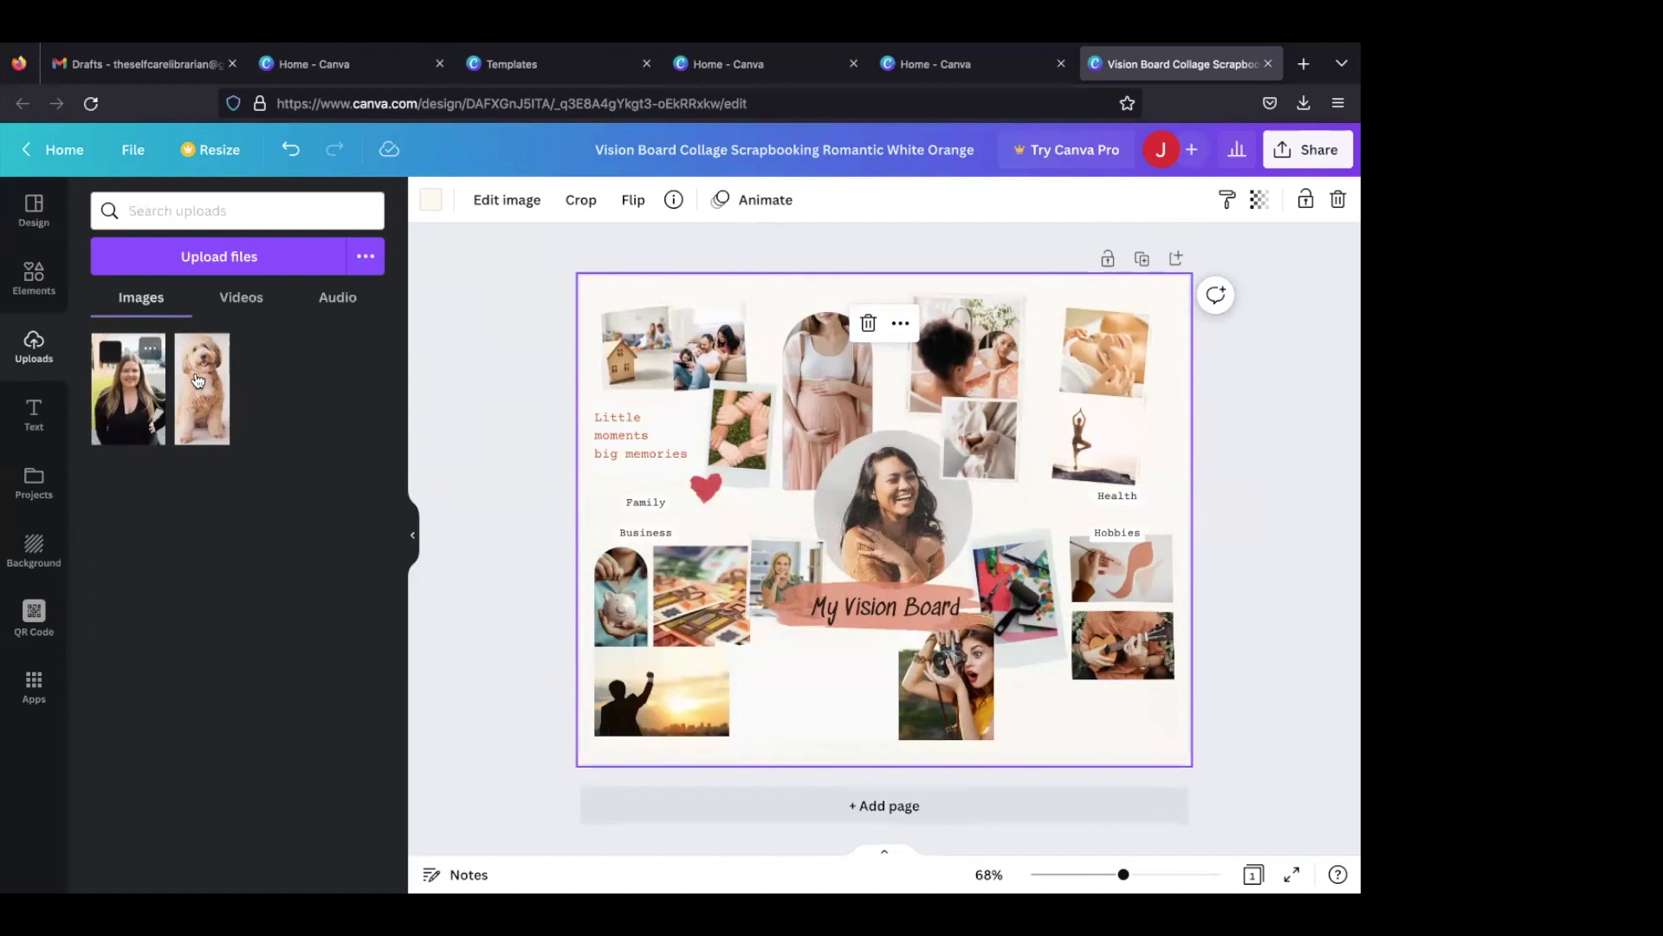
click(143, 400)
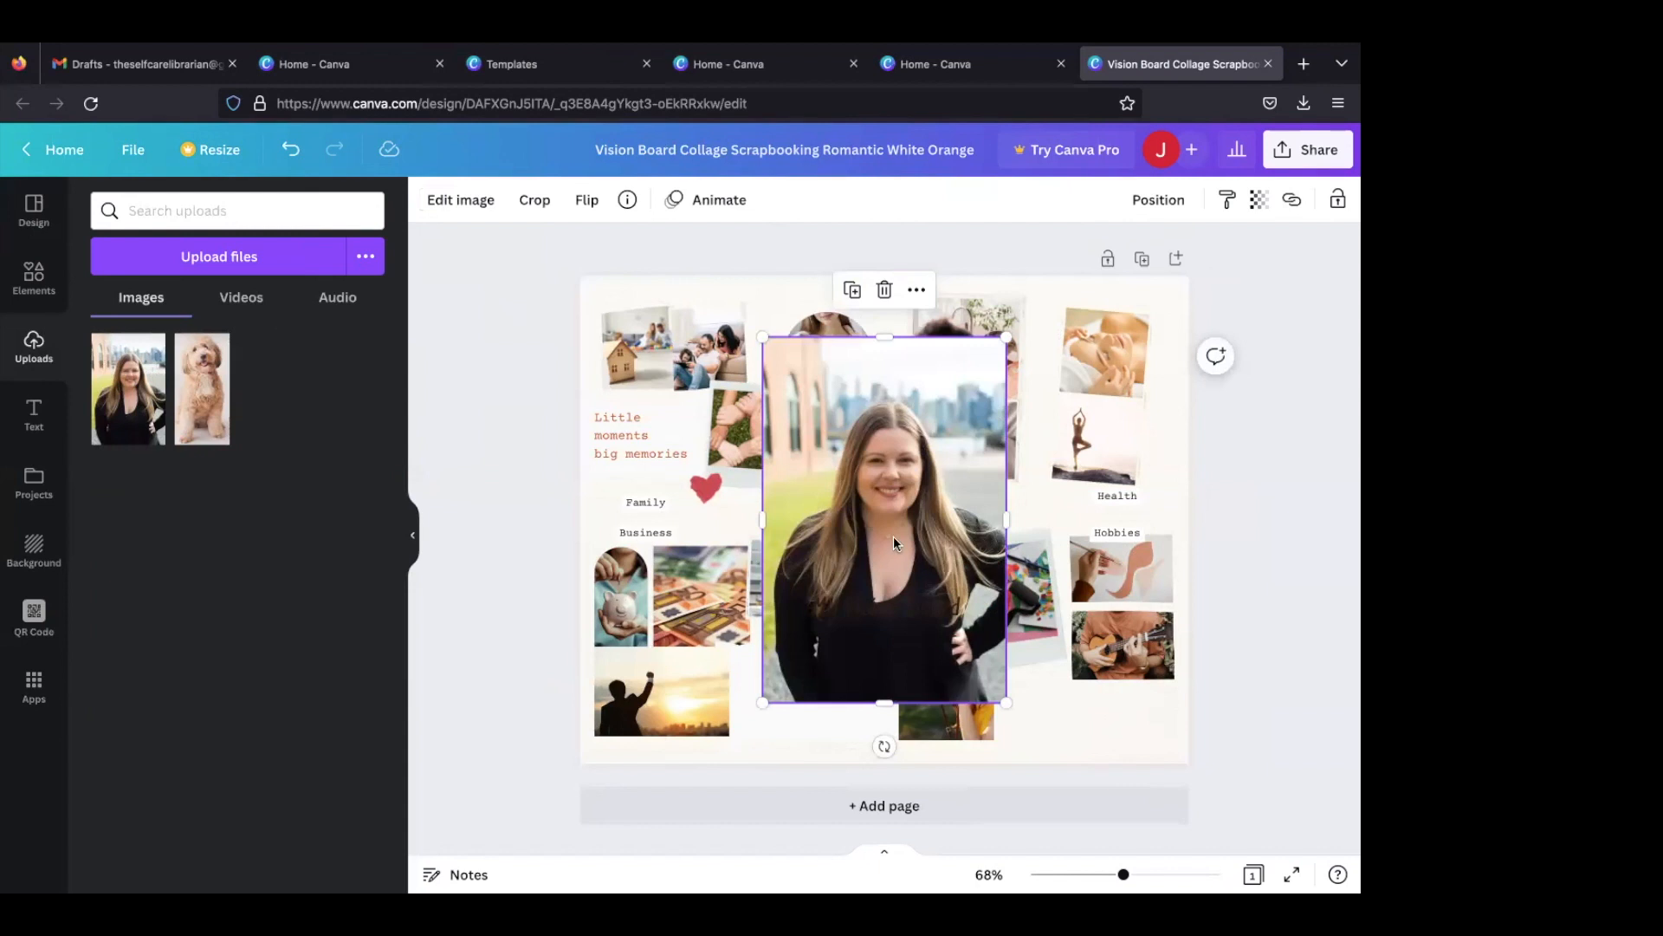
mouse_move(958, 420)
mouse_down()
mouse_move(1065, 429)
mouse_move(1096, 366)
mouse_up()
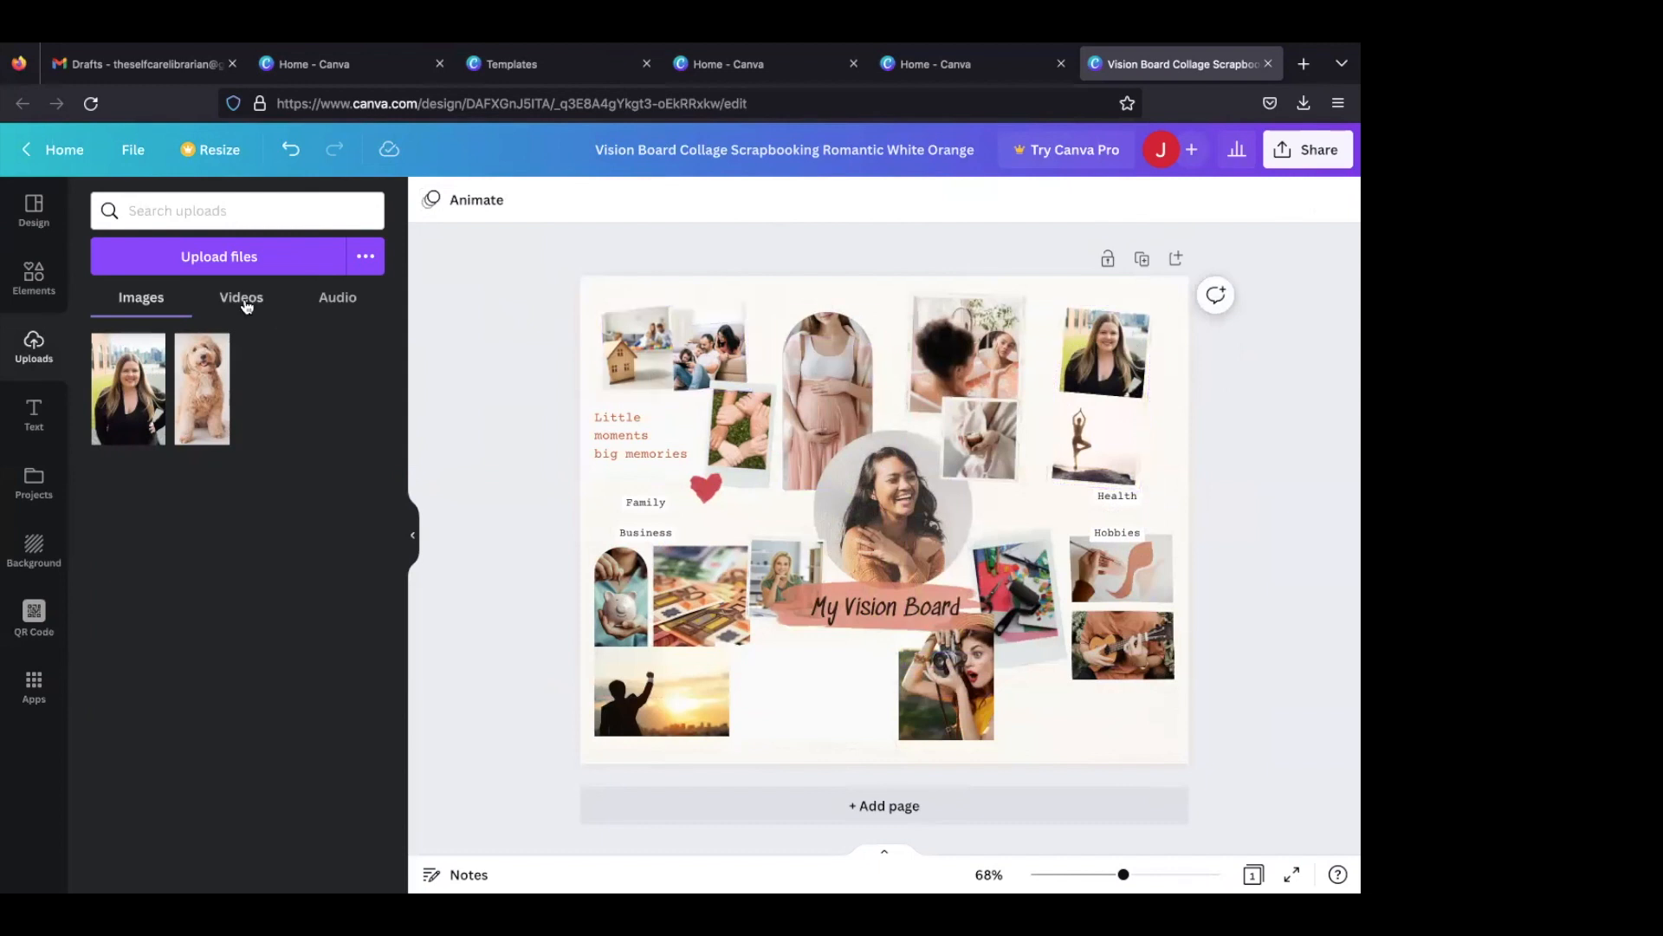
- Search the Canva elements for "walking"
click(31, 286)
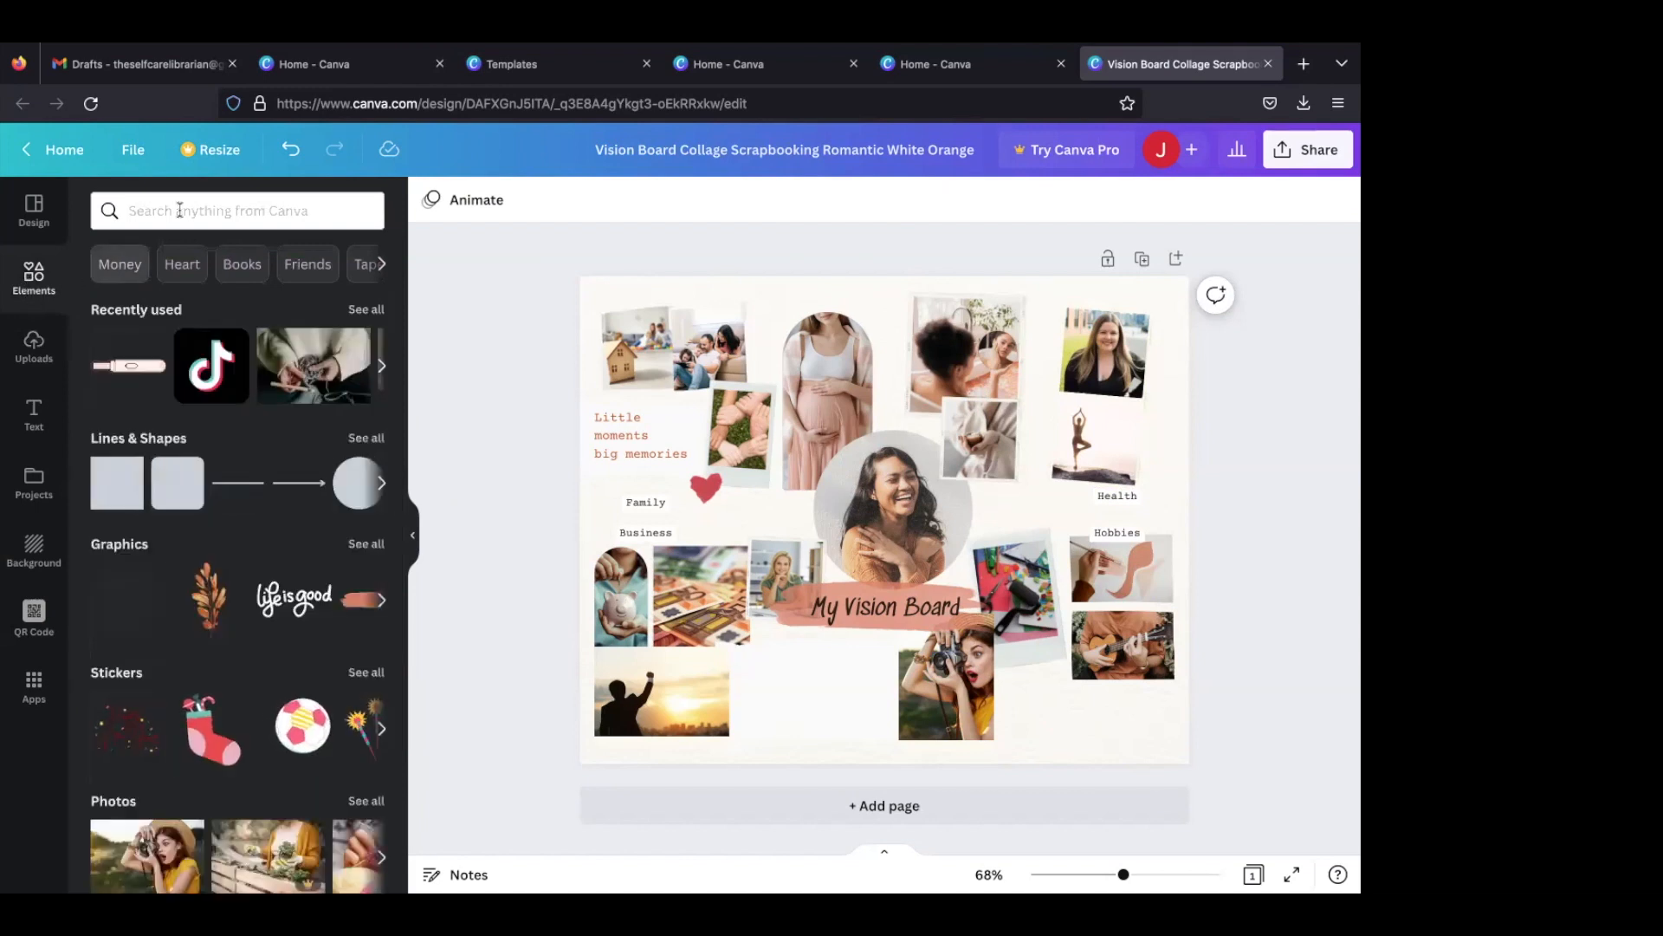
click(197, 205)
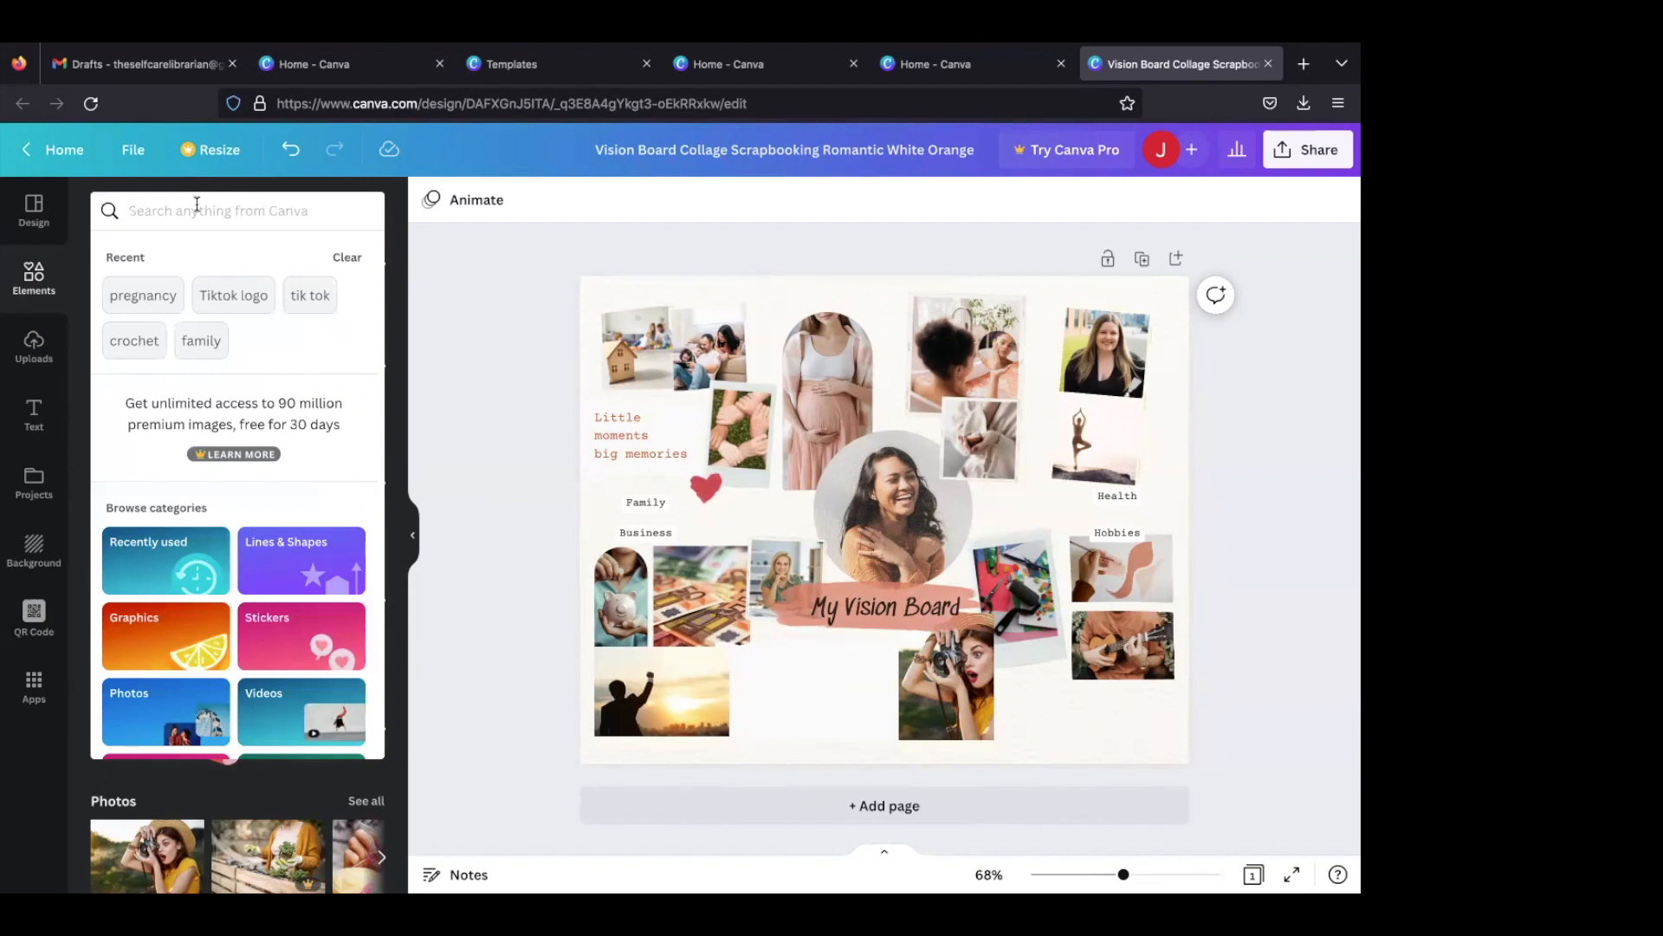
text(e)
key(BackSpace)
text(walking)
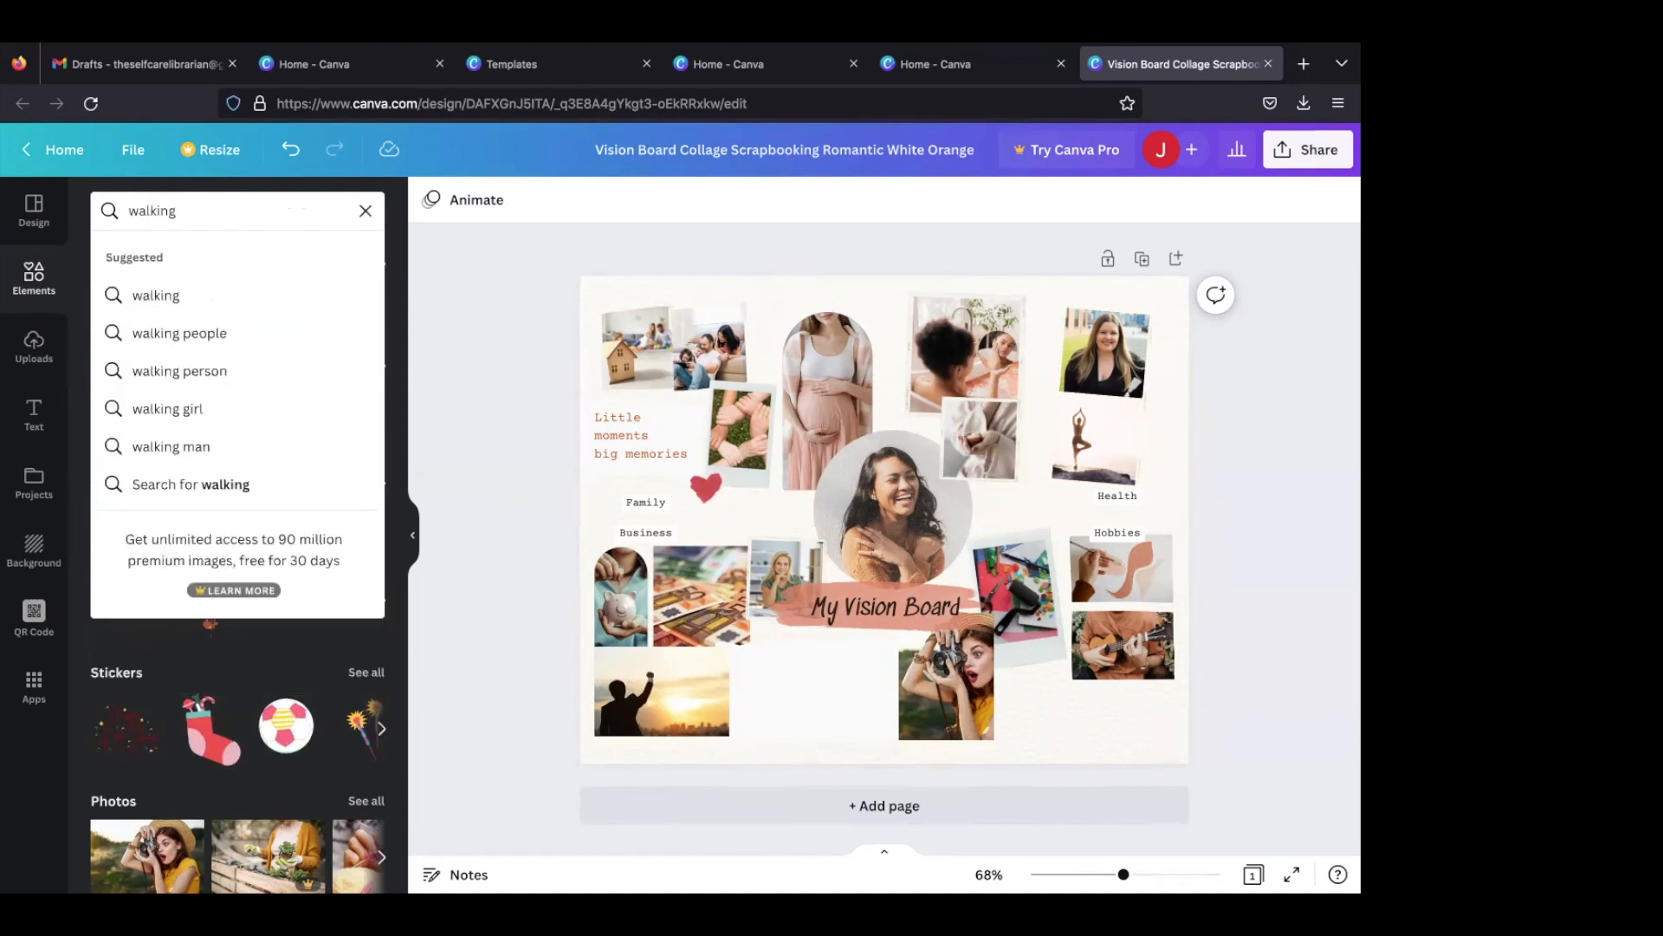
key(Return)
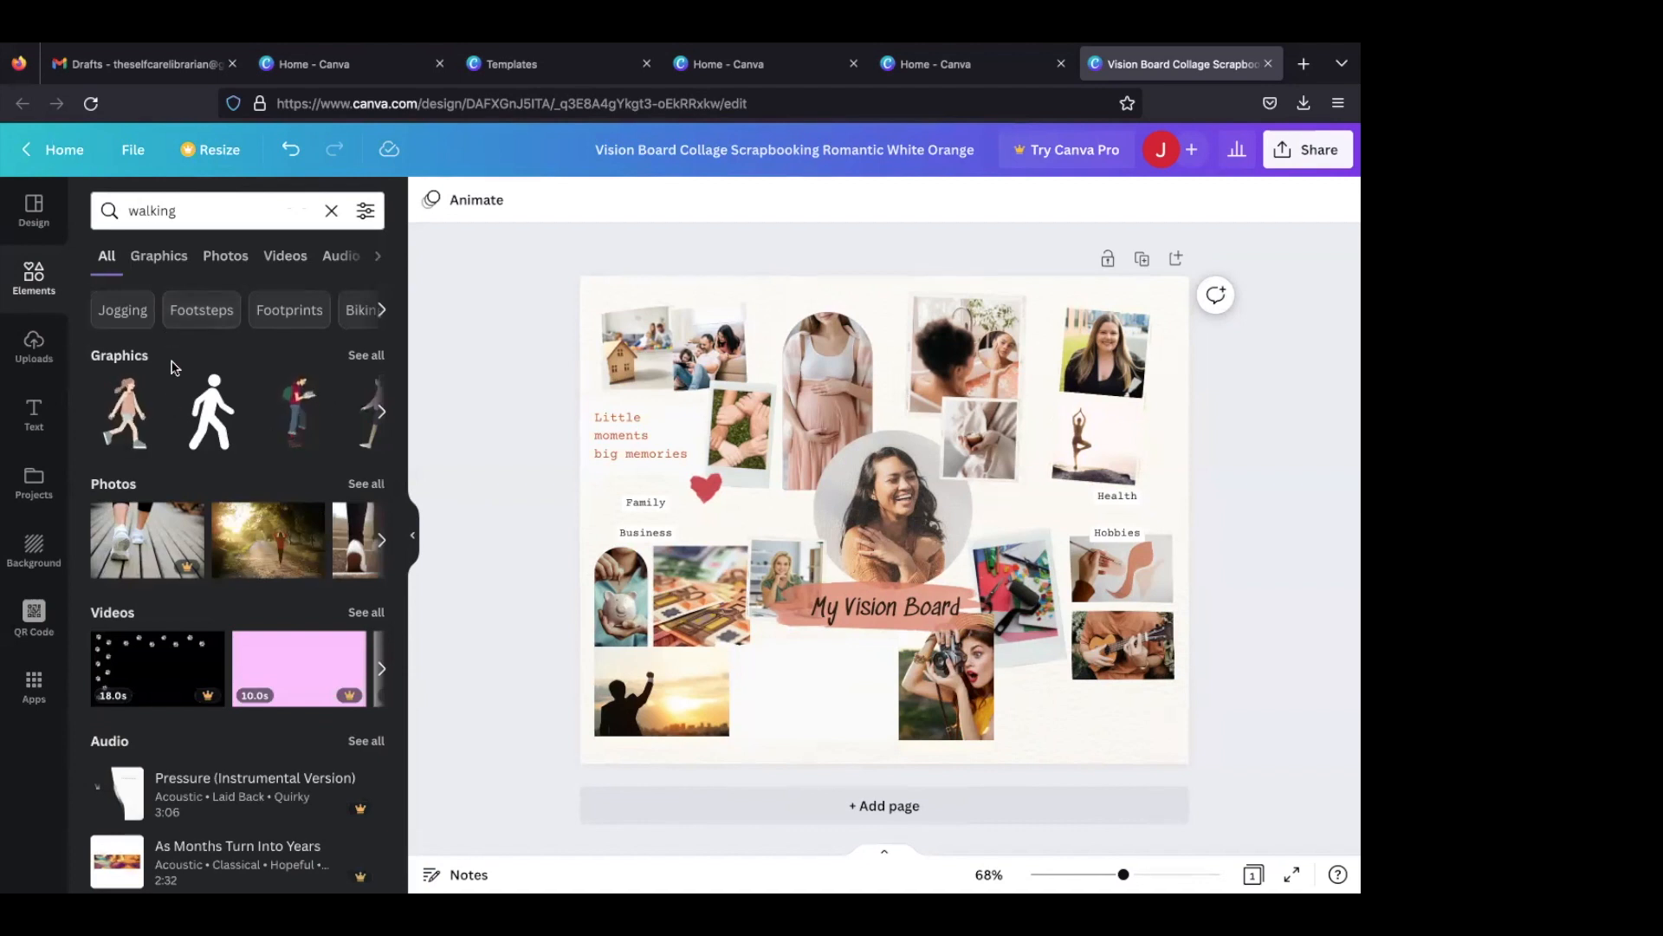
- Fill the upper Health photo frame with the free photo of a person in red walking along a sunlit tree-lined road
click(382, 542)
click(381, 541)
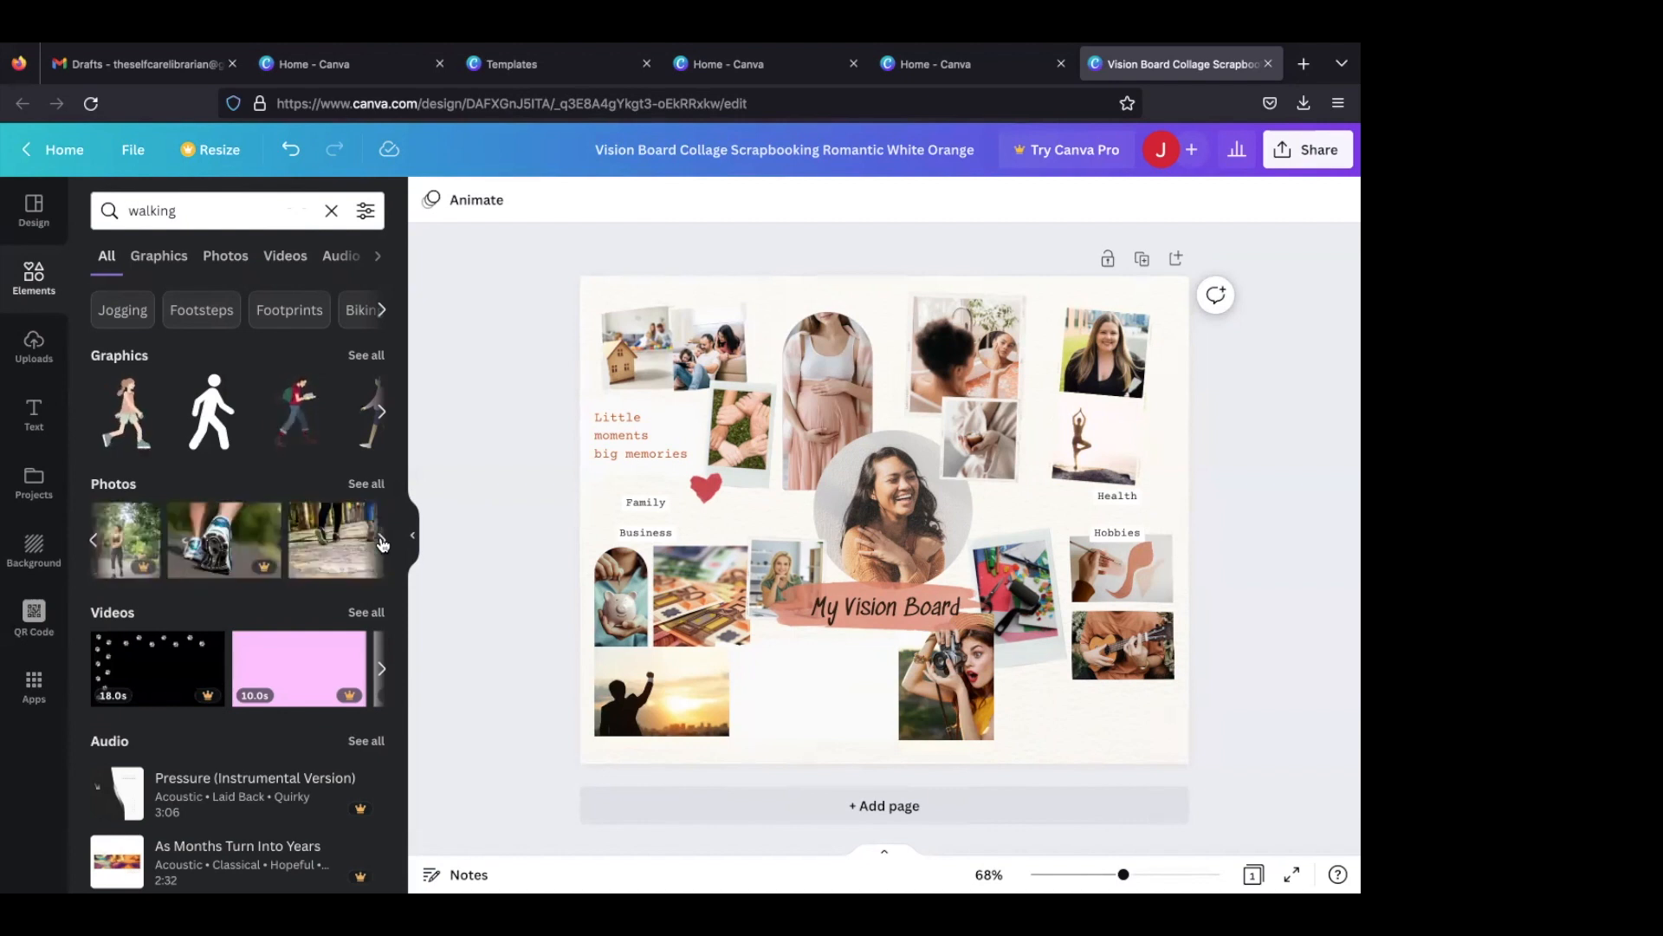
click(381, 542)
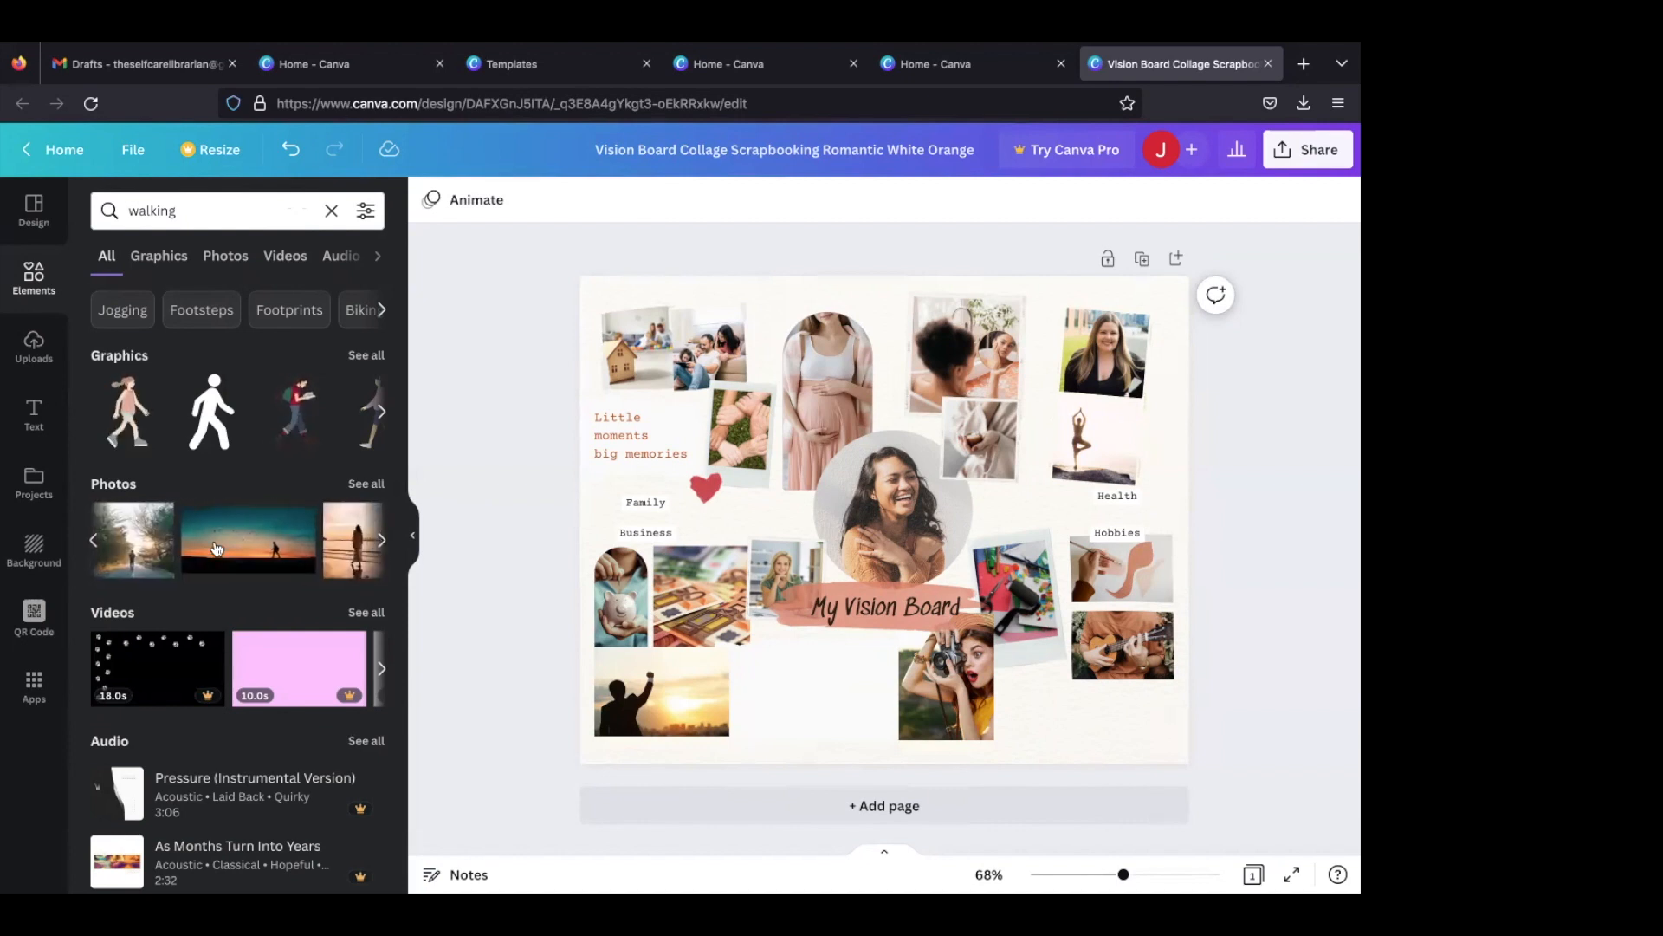
click(93, 540)
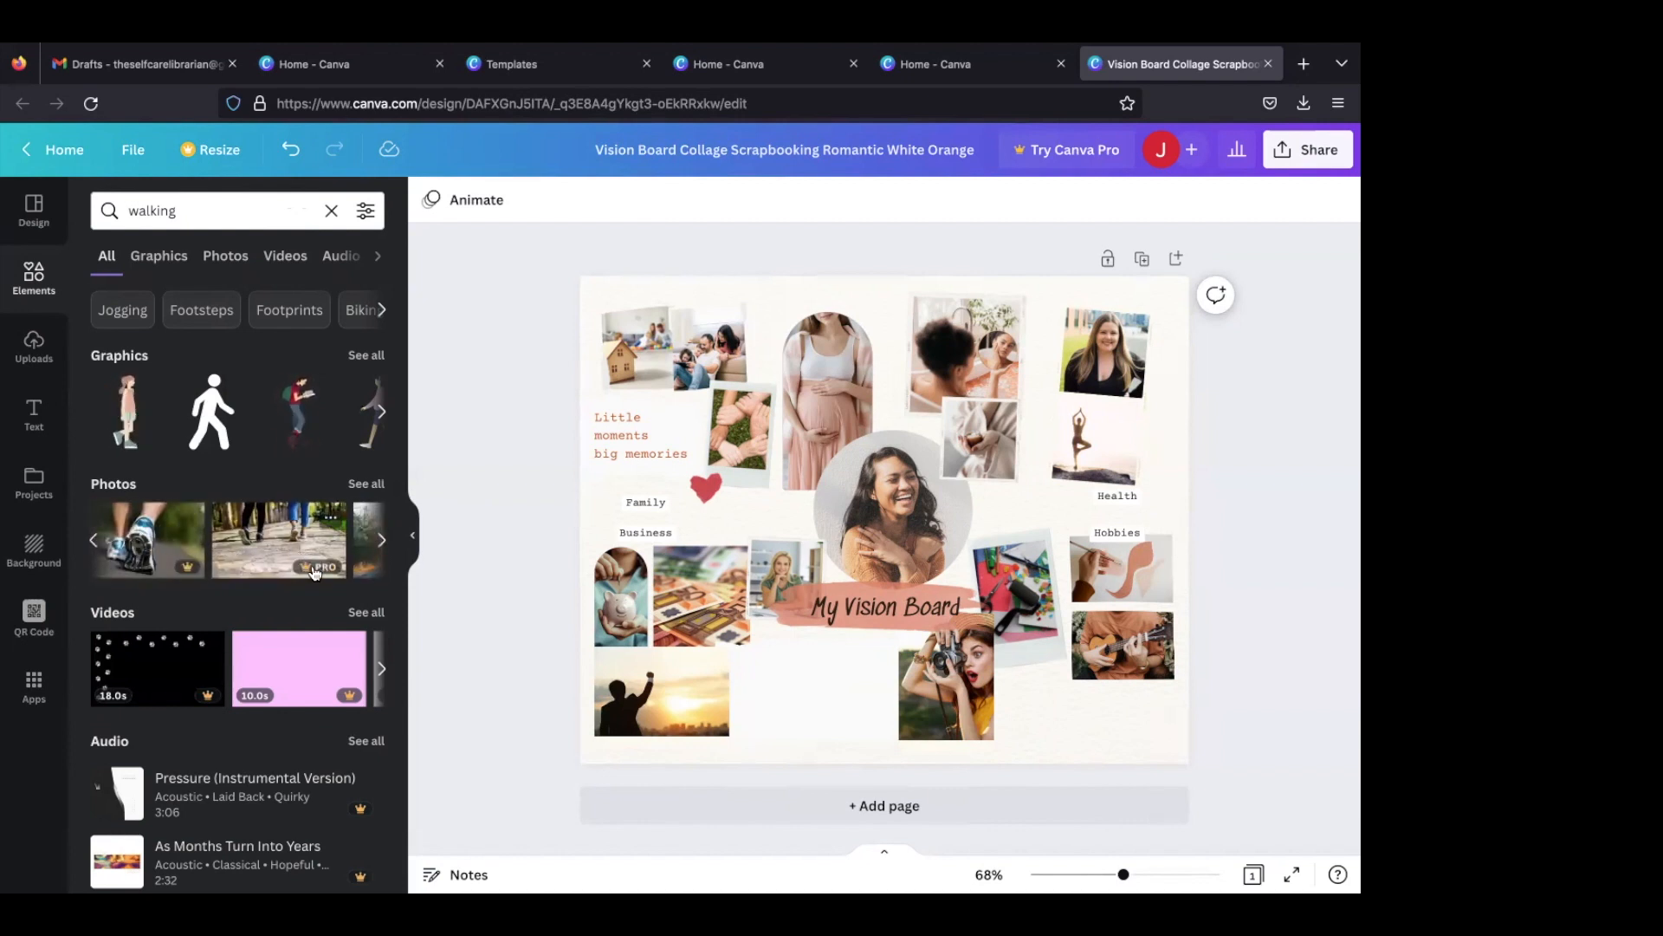
click(95, 541)
click(379, 541)
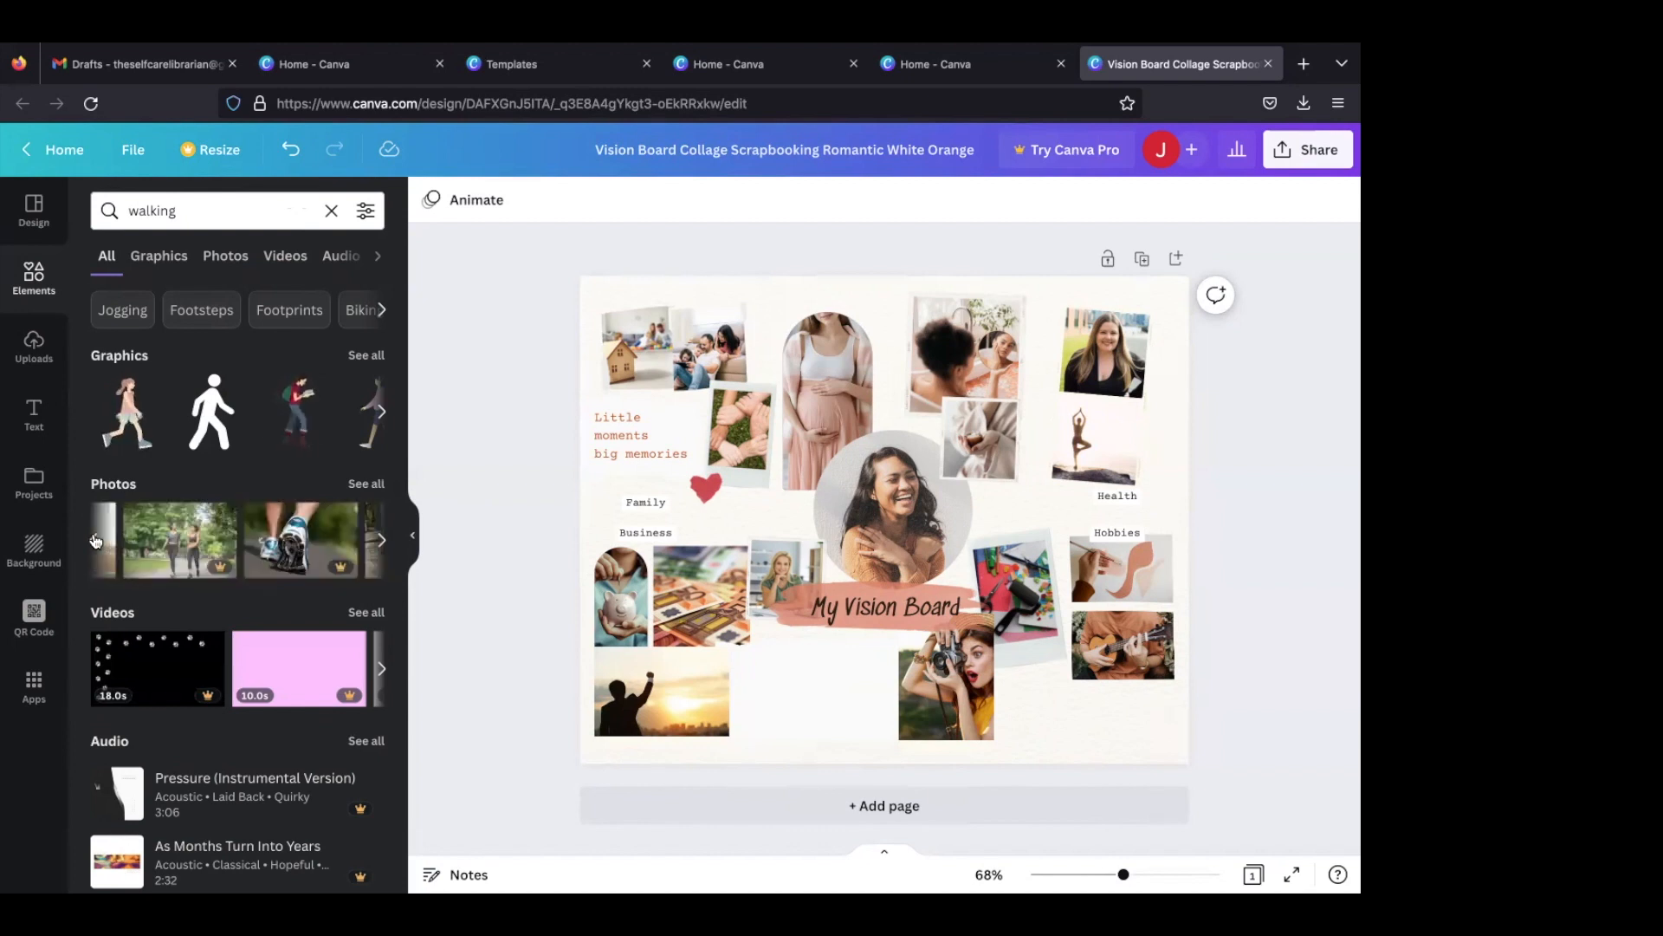
click(379, 541)
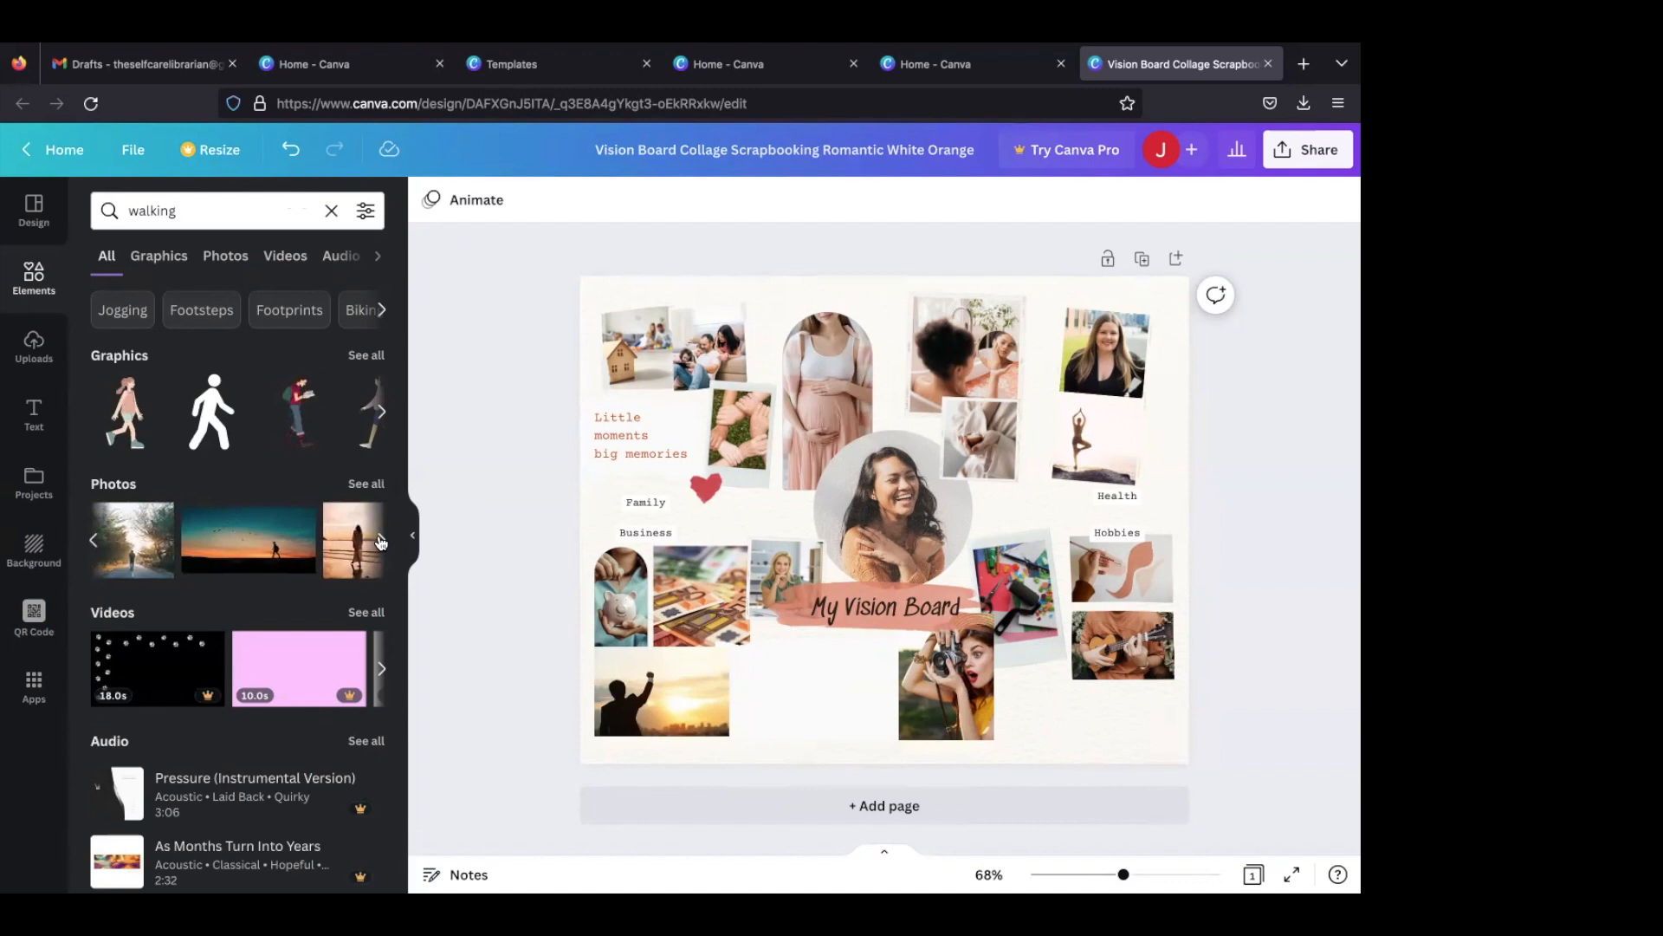
click(379, 540)
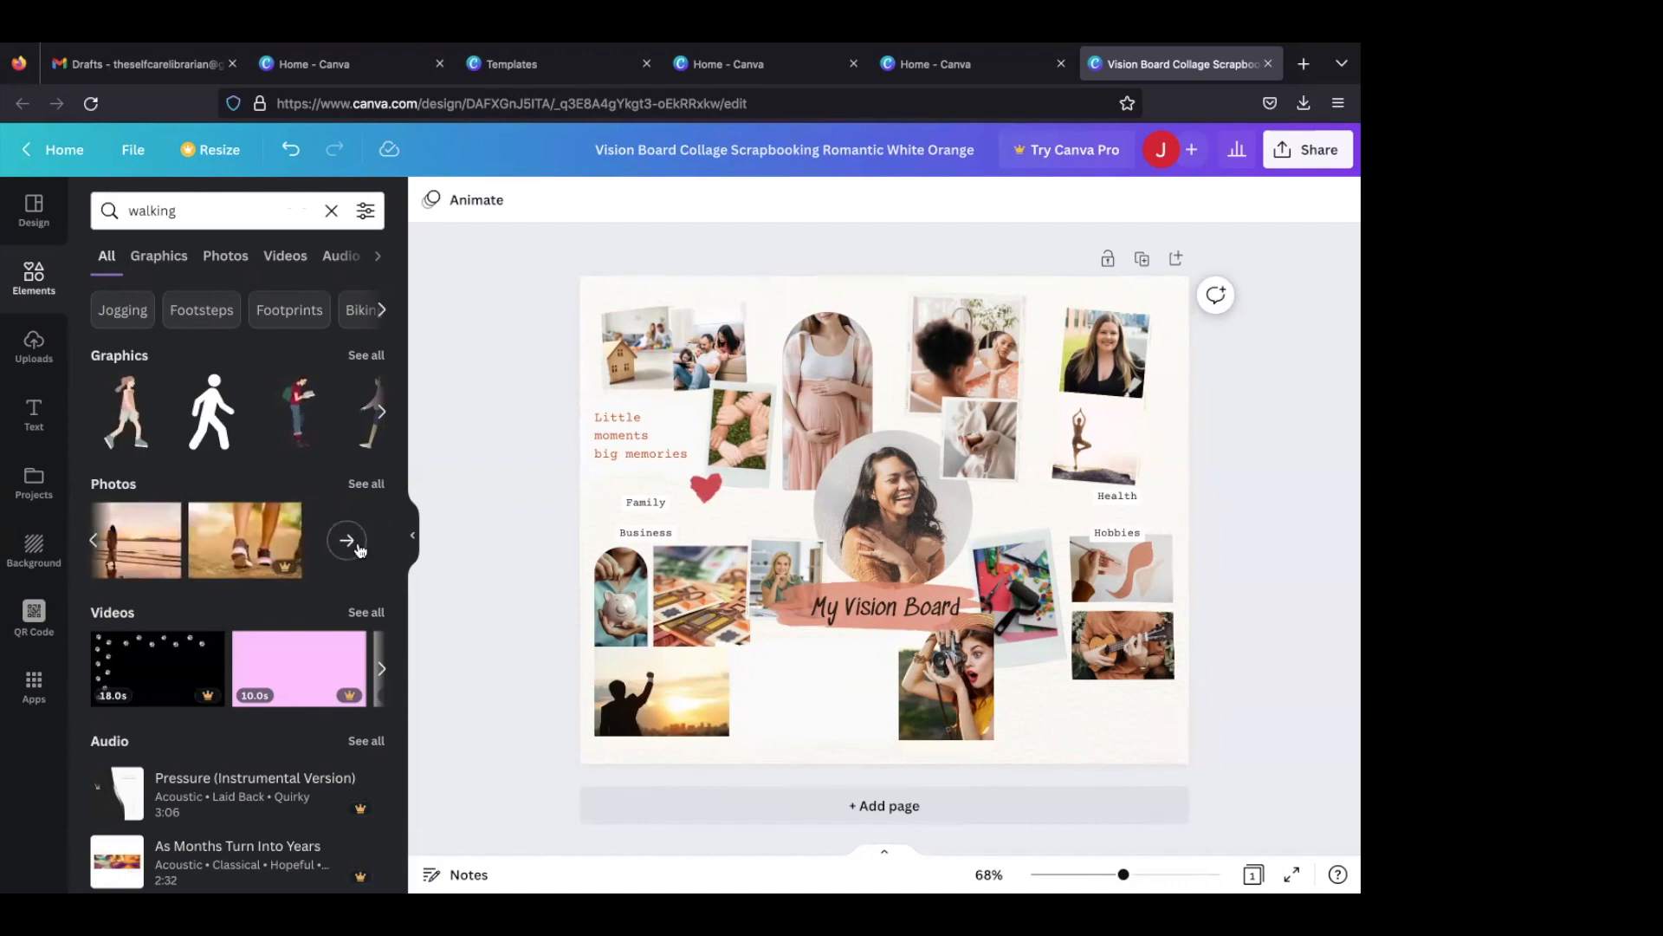
click(347, 540)
scroll(349, 564, down, 1)
scroll(330, 485, up, 1)
click(308, 407)
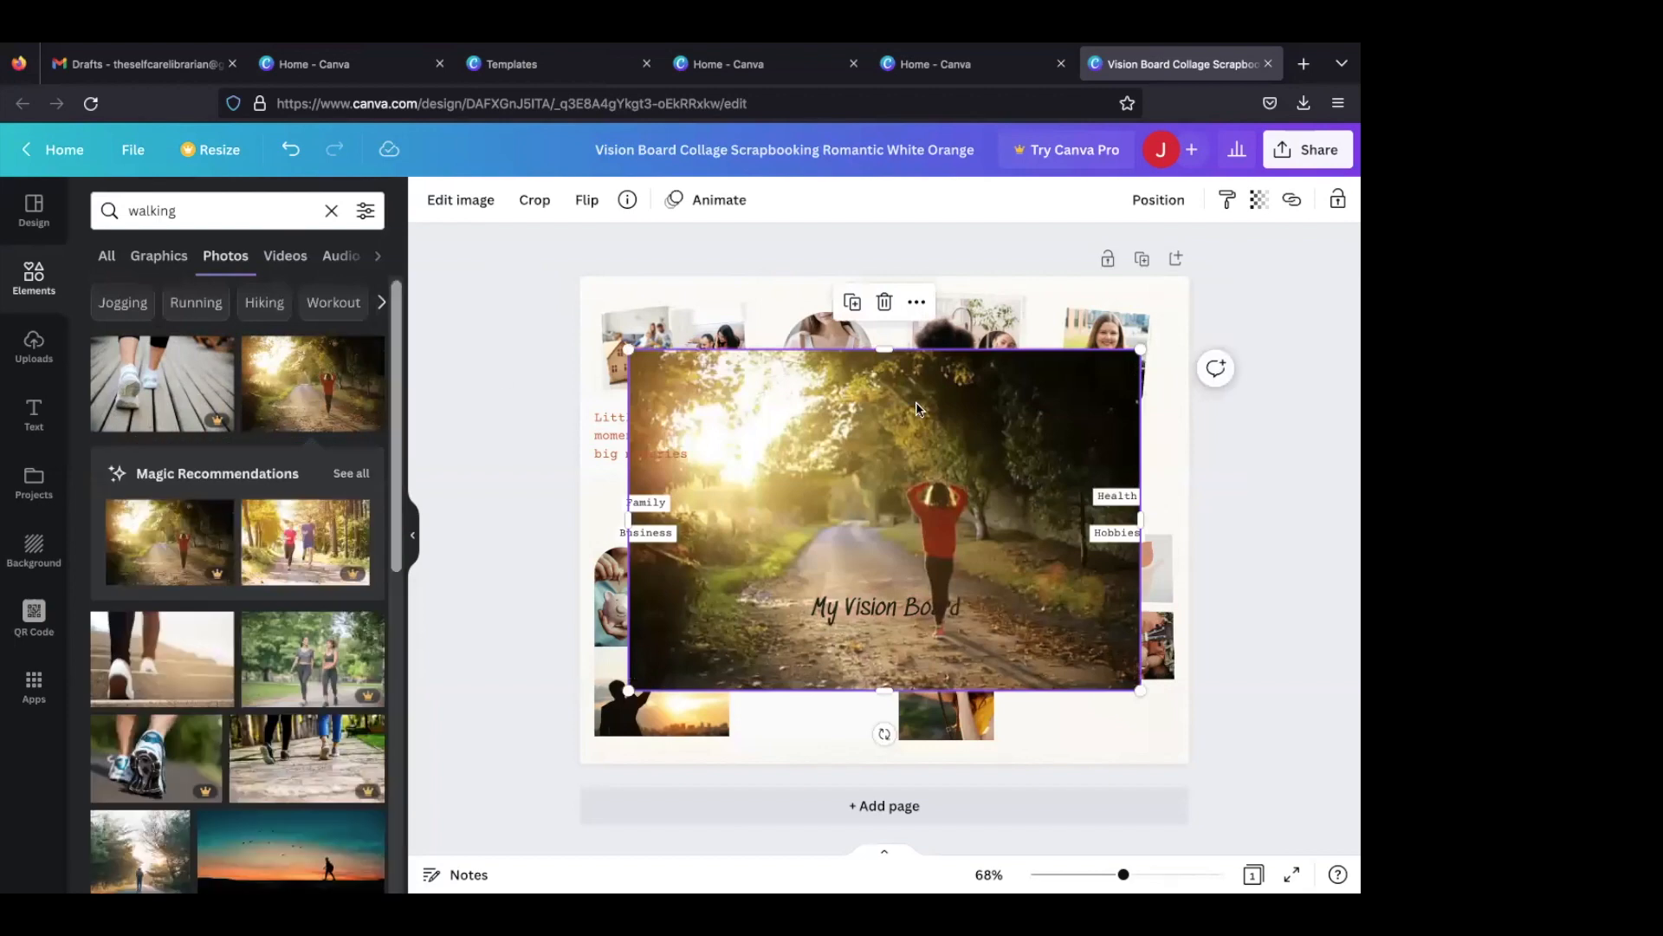
mouse_move(1035, 419)
mouse_down()
mouse_move(1145, 286)
mouse_move(1118, 336)
mouse_up()
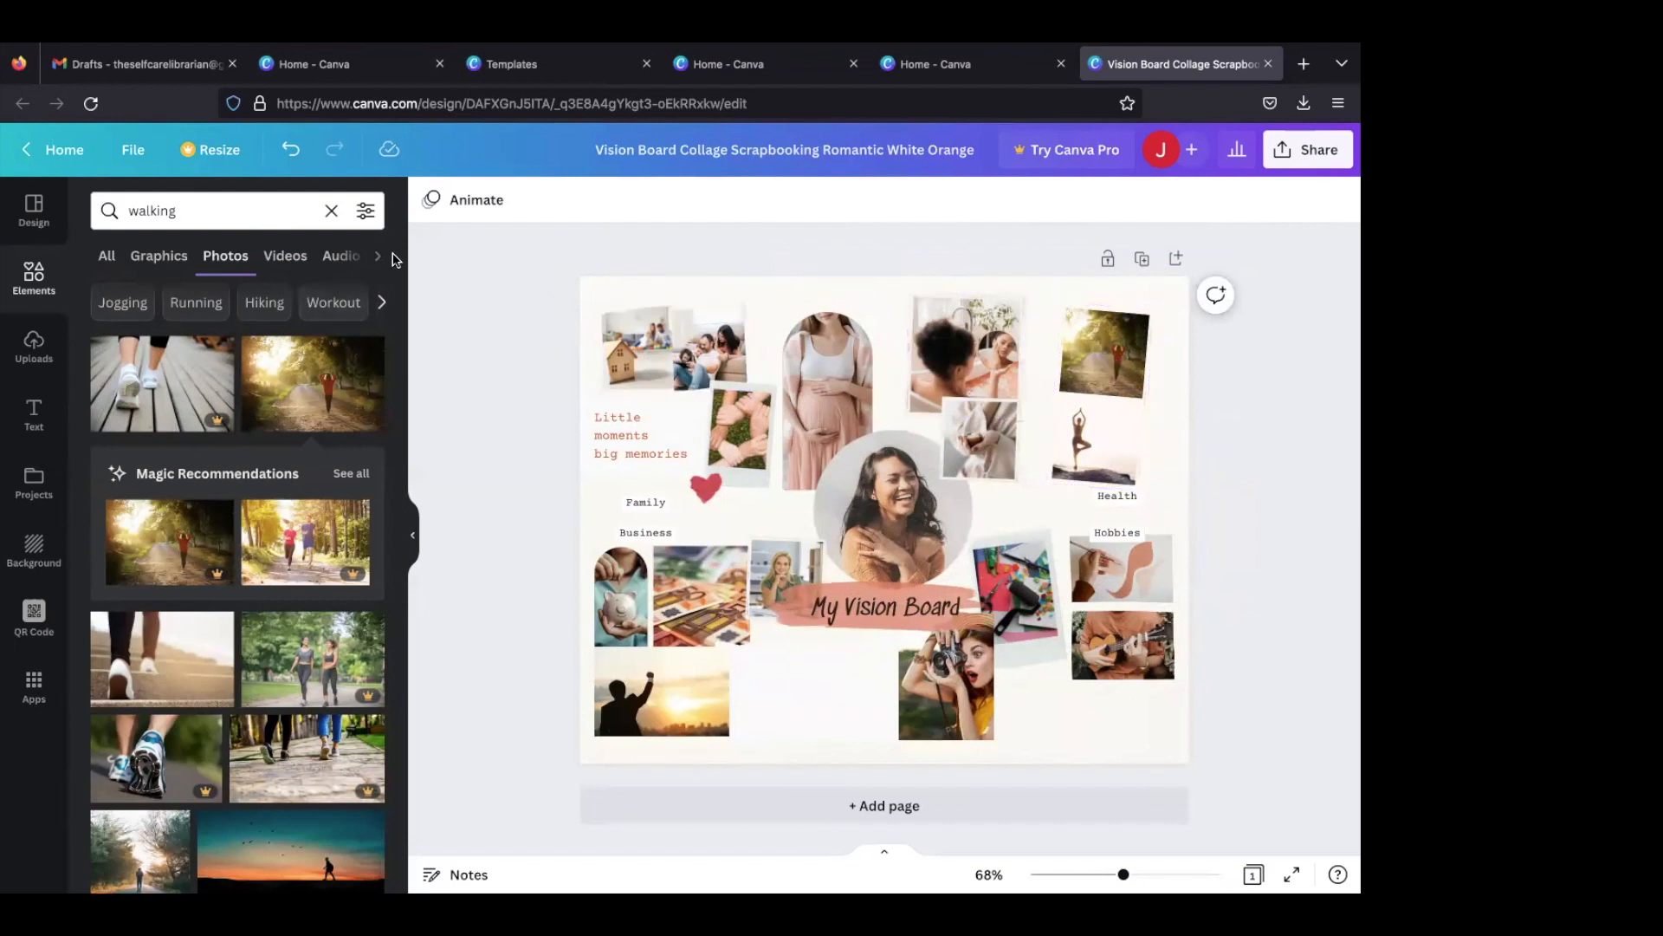
- Search the photos for "yoga" and fill the lower right Health photo frame with the women stretching their arms up in a yoga class
click(251, 211)
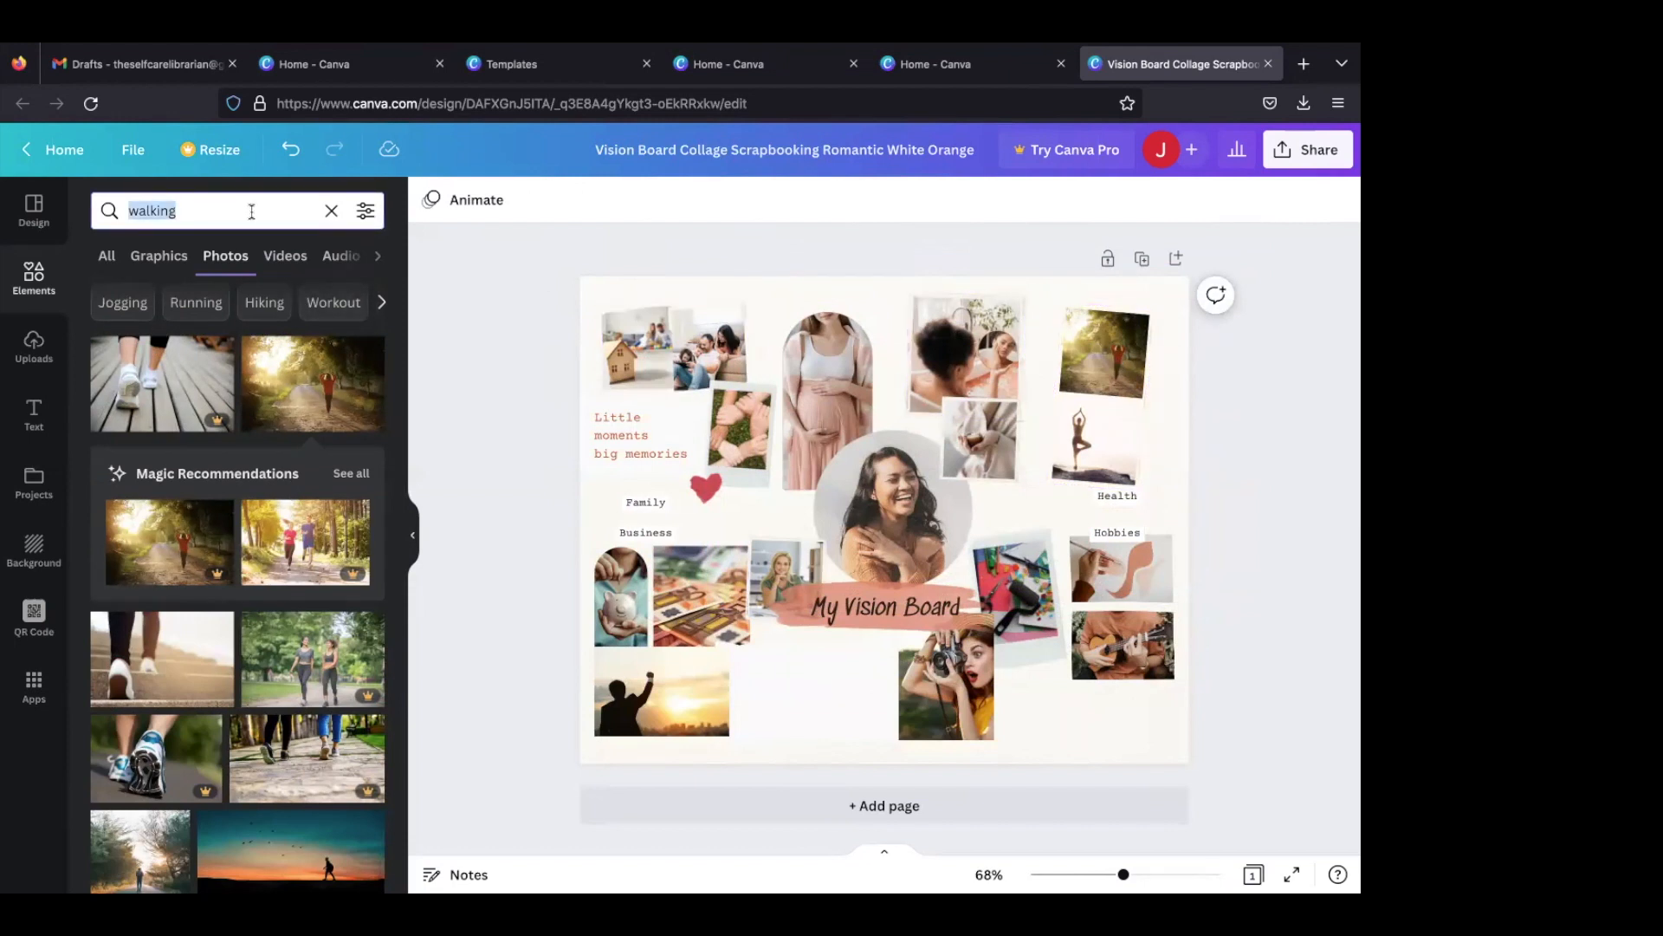
text(yoga)
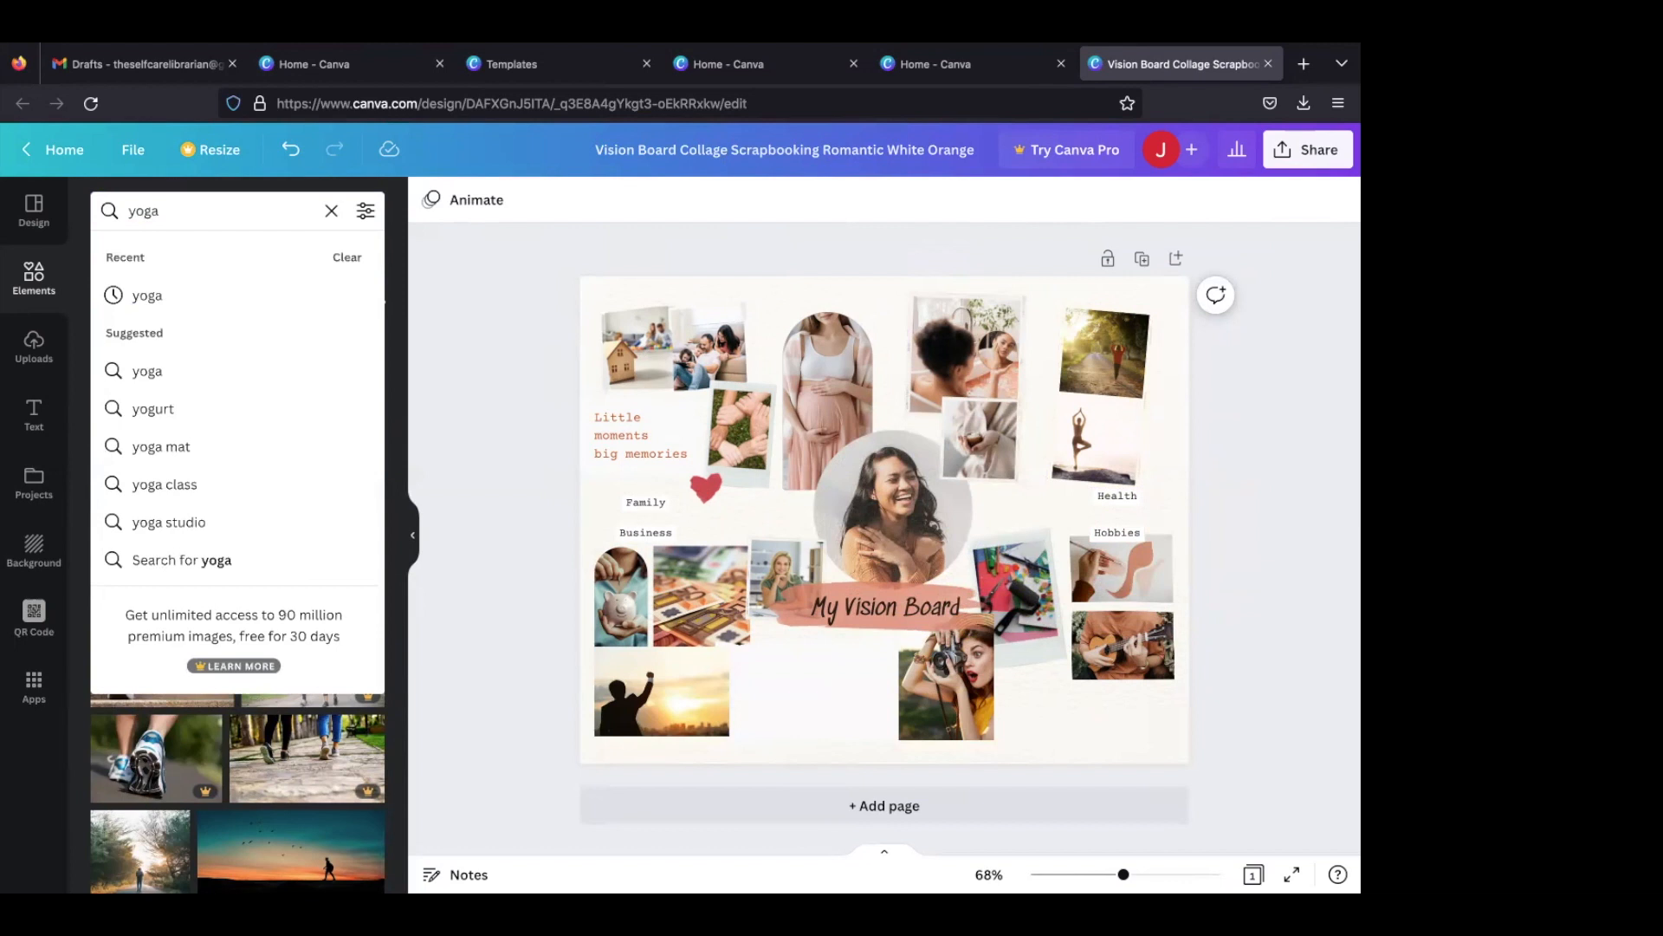
key(Return)
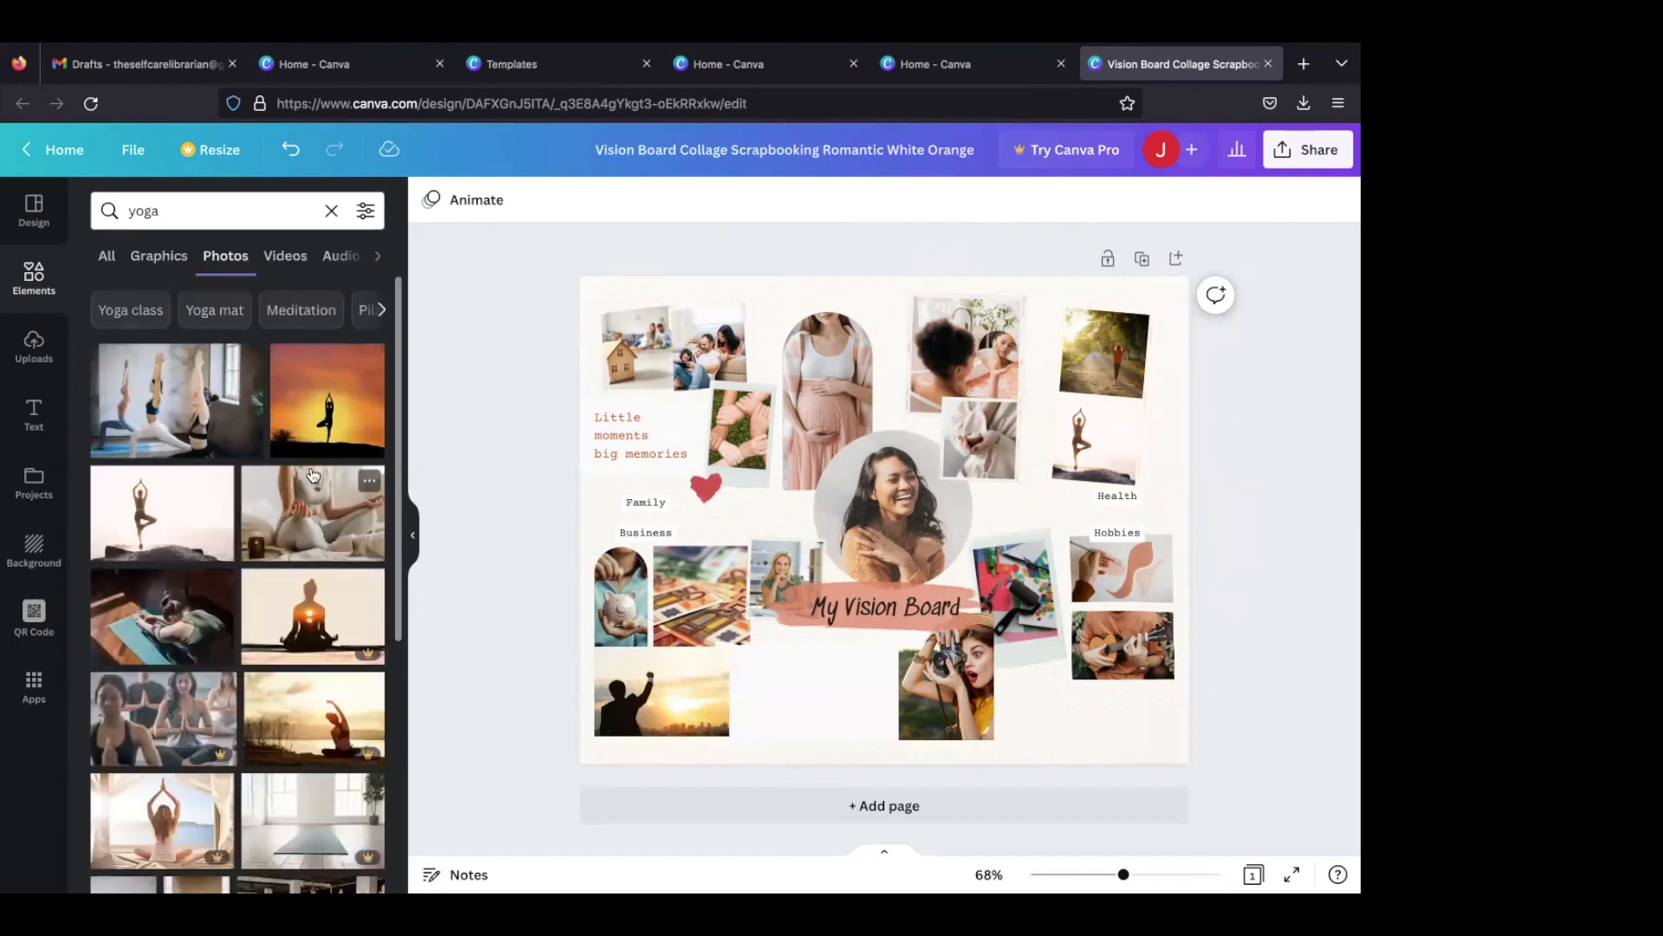
click(256, 437)
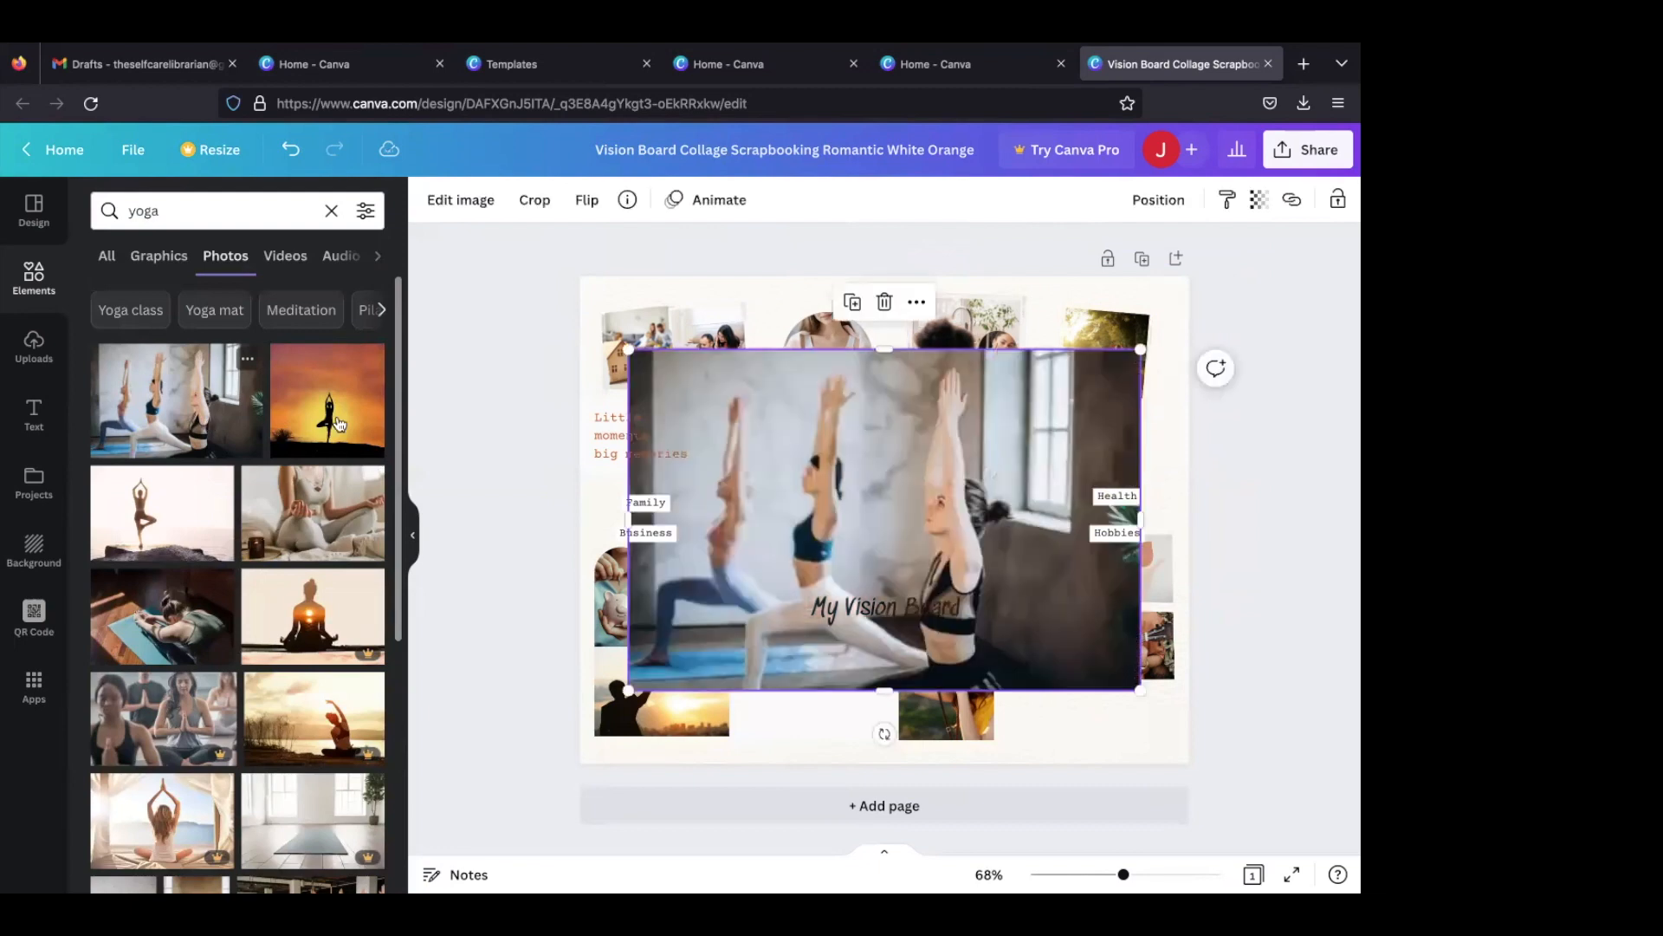
drag(971, 439, 1090, 440)
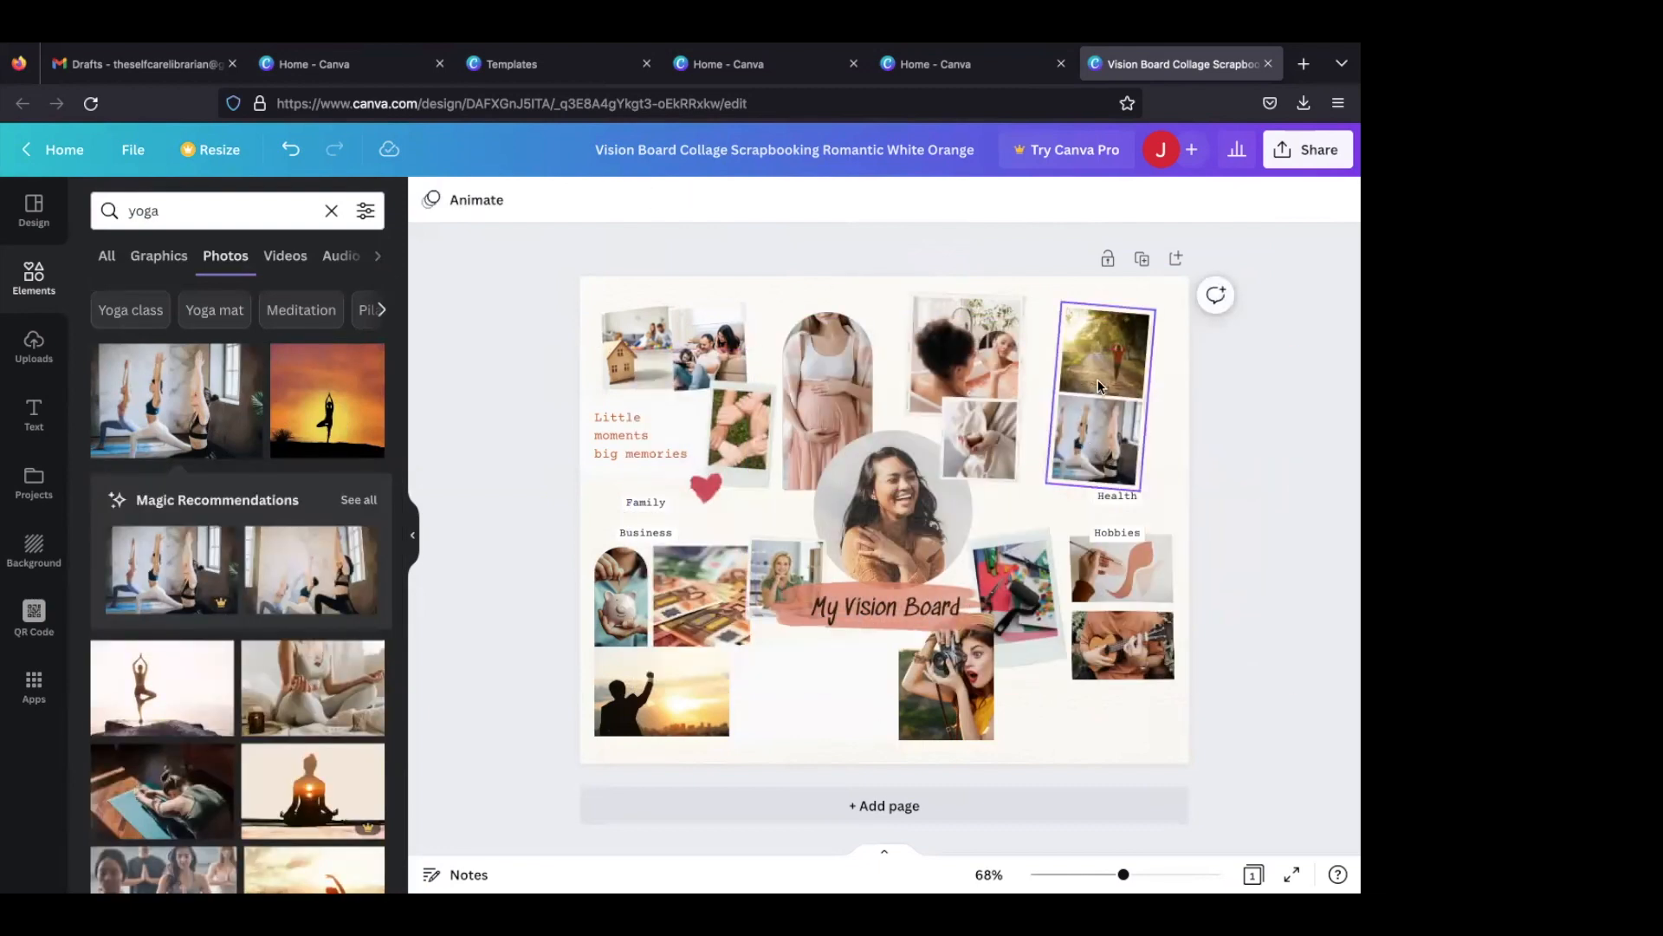
- Search the photos for "stretch" and fill the large Health frame beside the arched pregnancy photo with the squatting woman in black
click(219, 218)
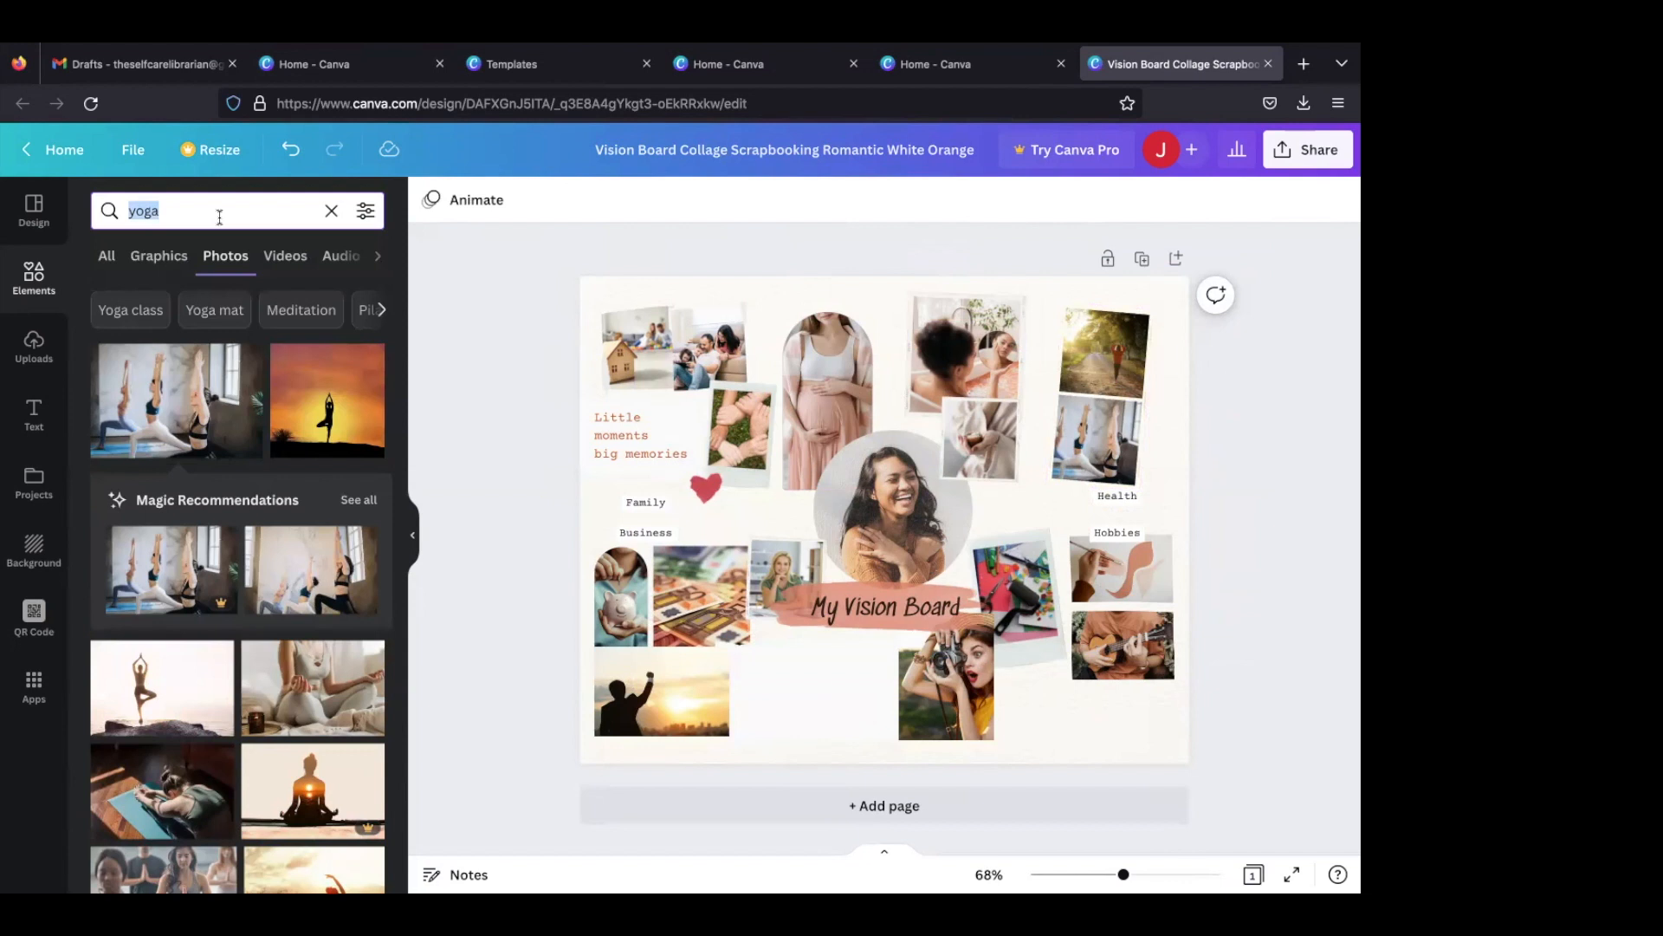
text(stretch)
key(Return)
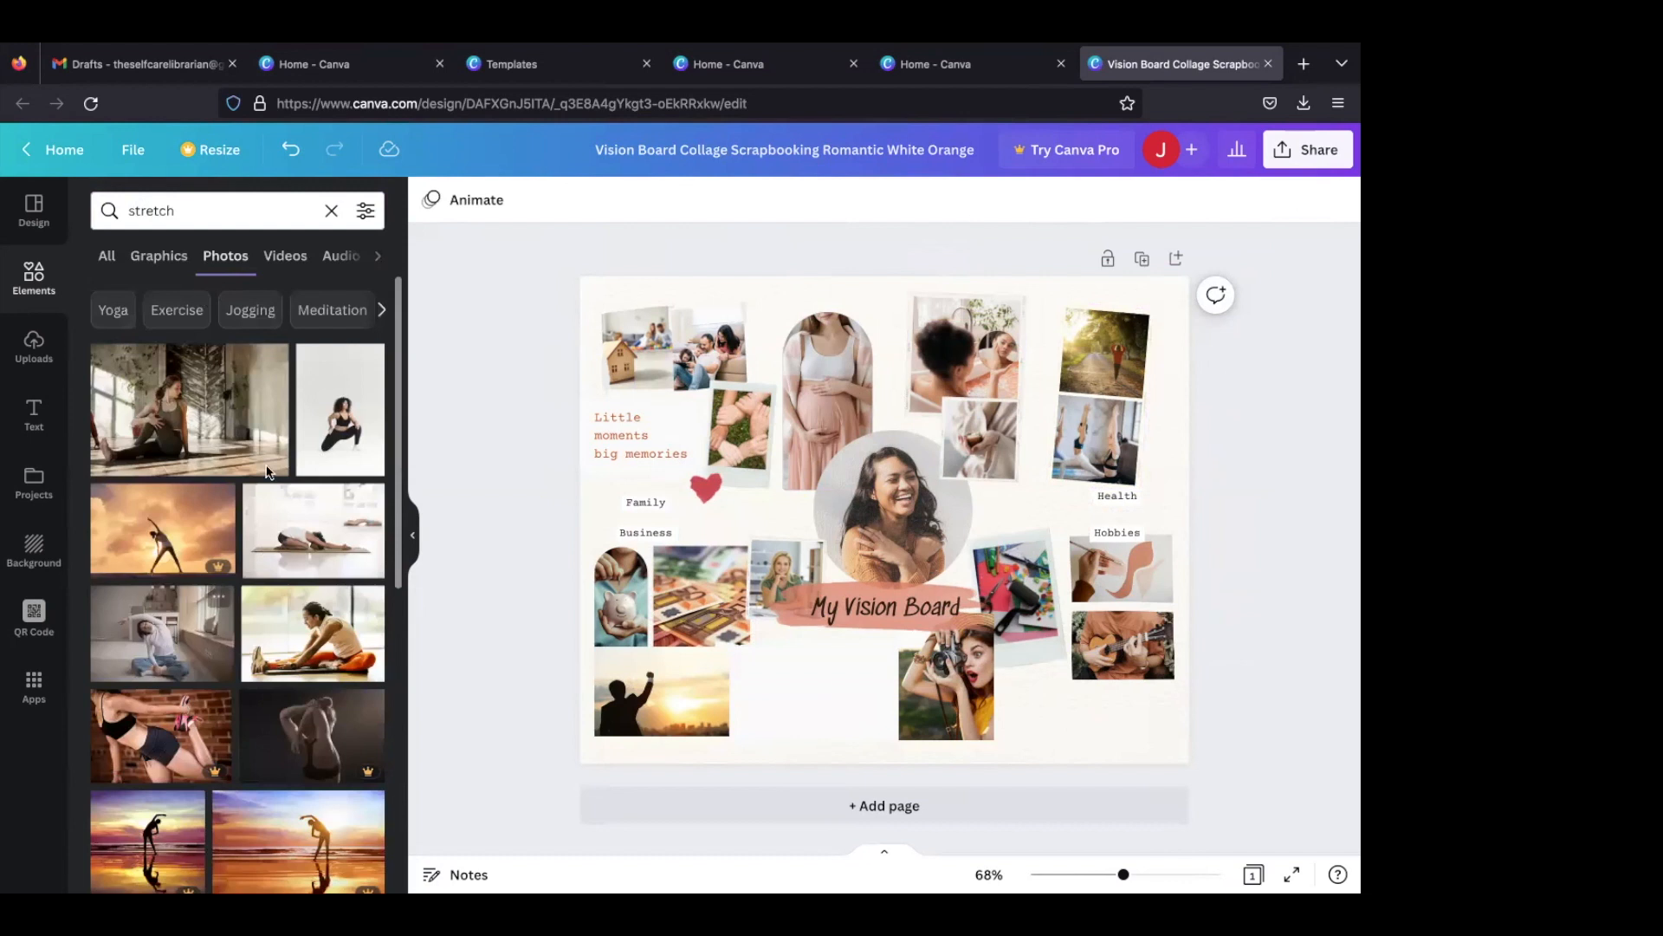
click(361, 421)
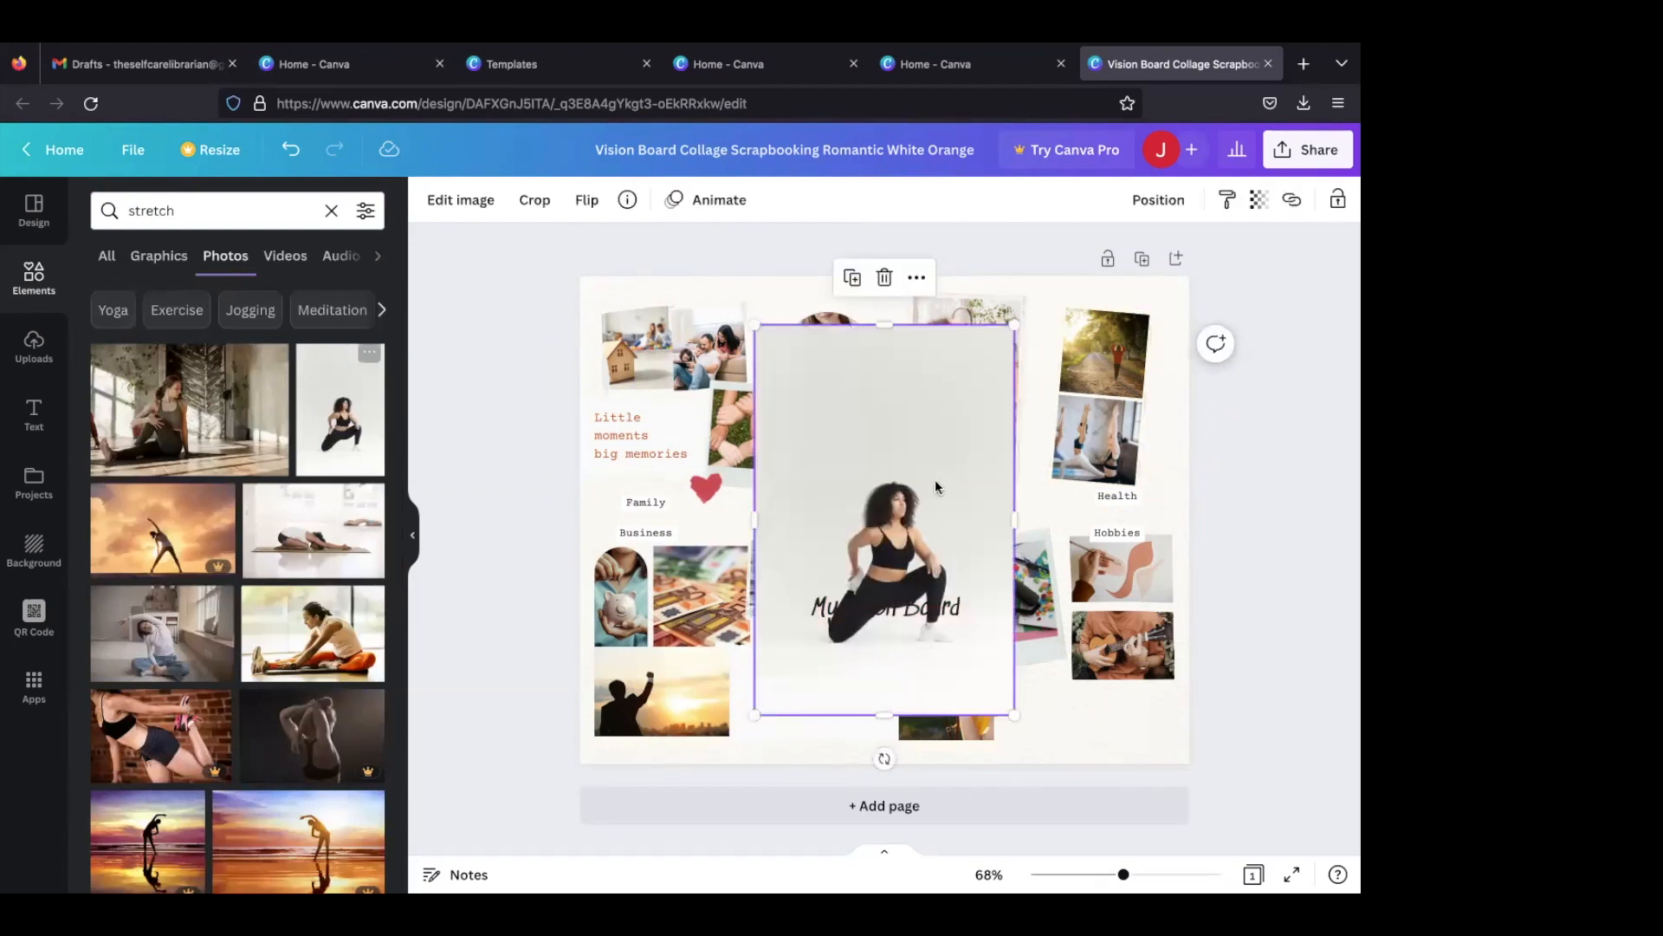
drag(1009, 358, 988, 335)
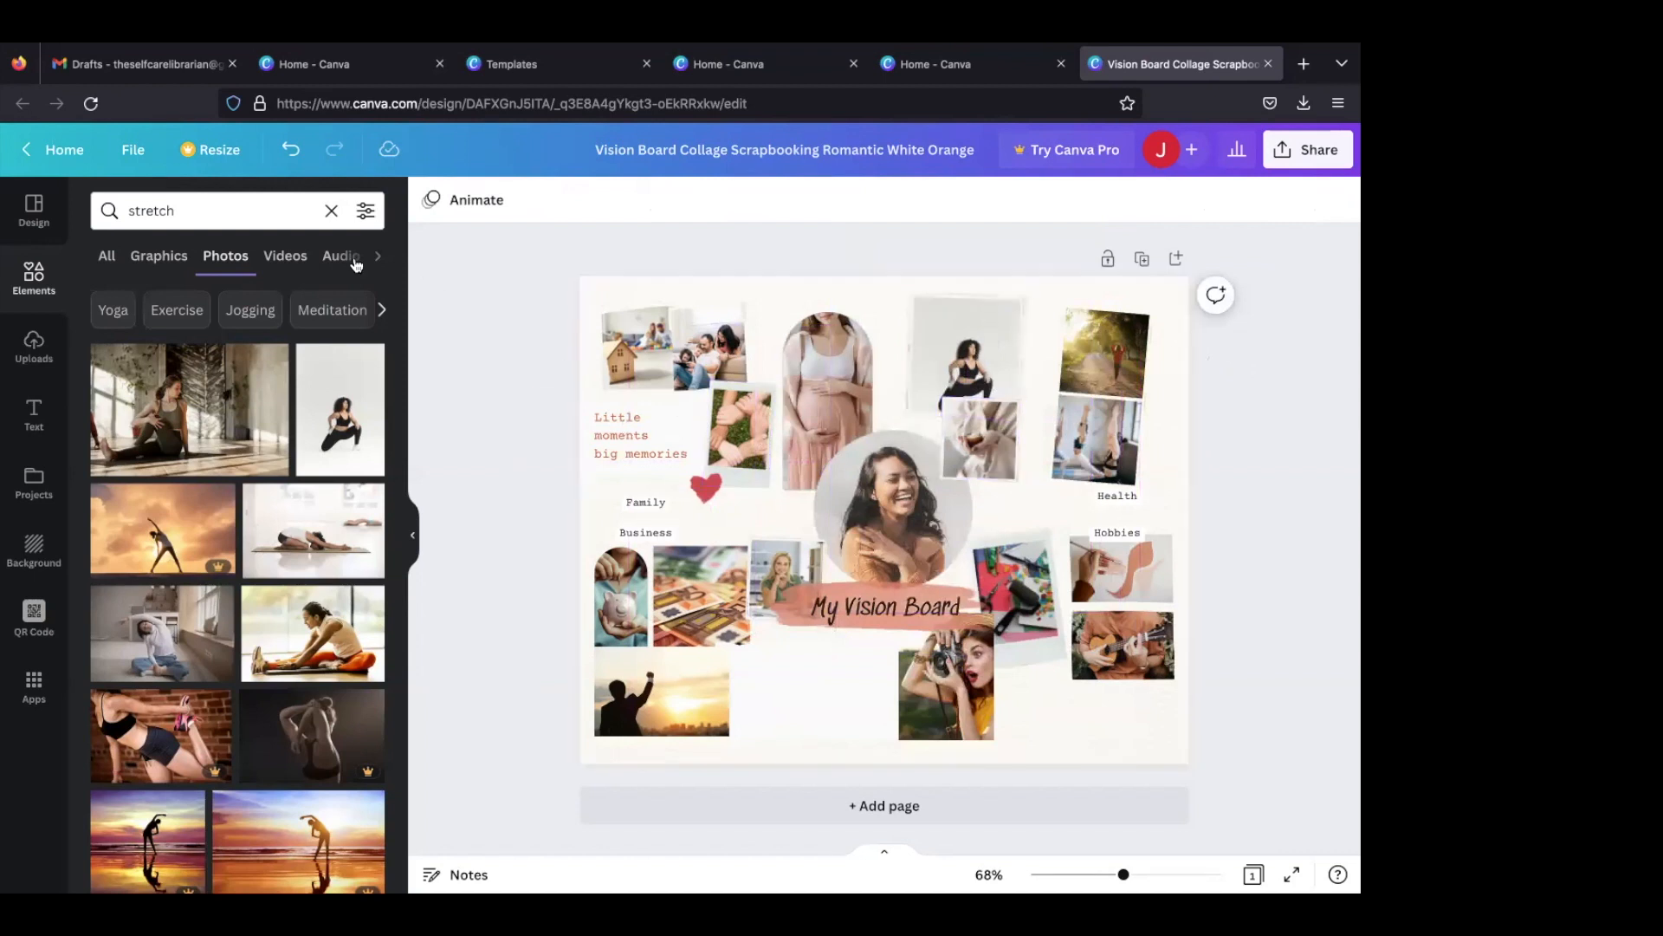
- Search the photos for "wake up early" and fill the small Health frame below the squatting woman with the woman lifting her sleep mask
click(244, 212)
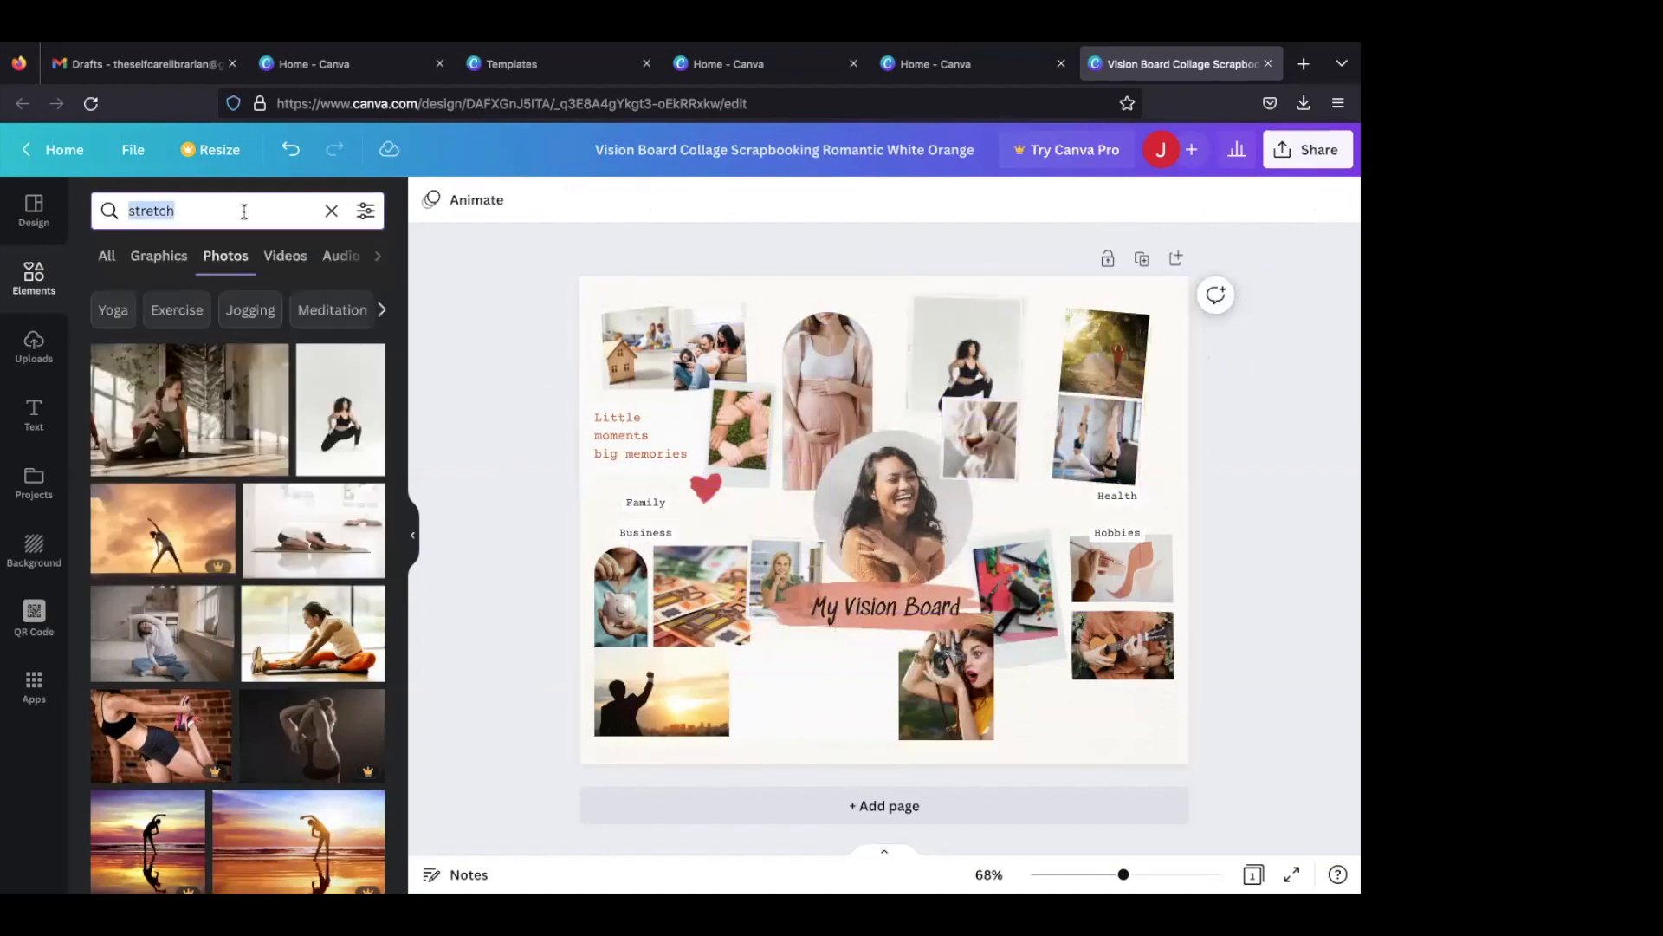
text(wake u)
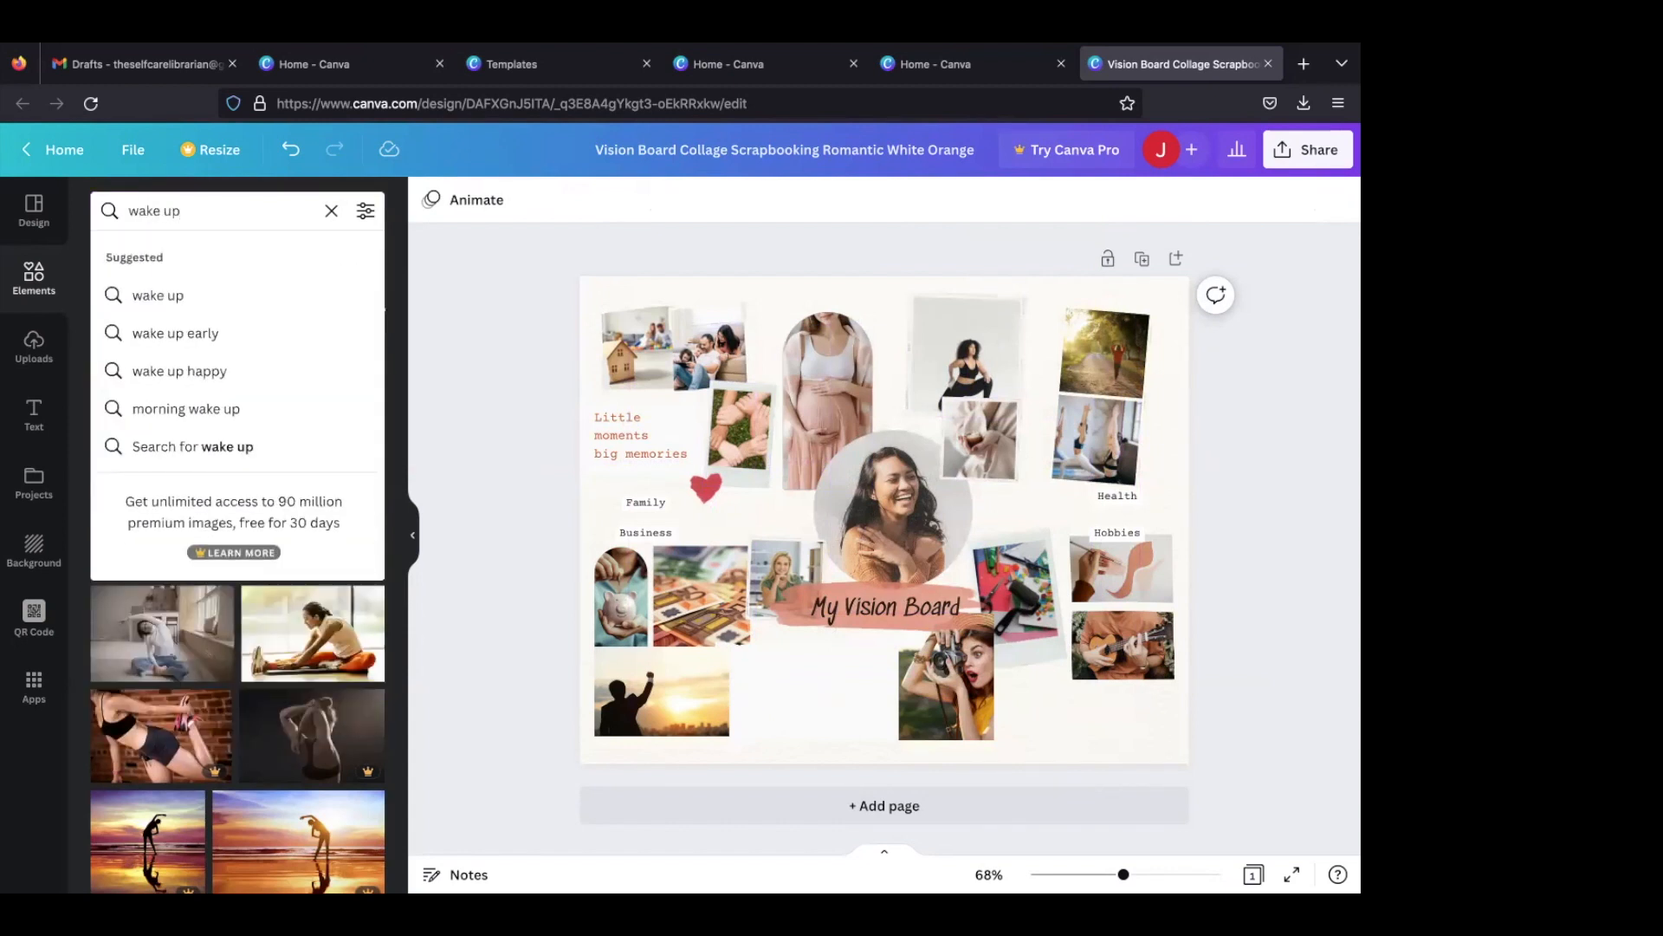
text(p)
click(206, 333)
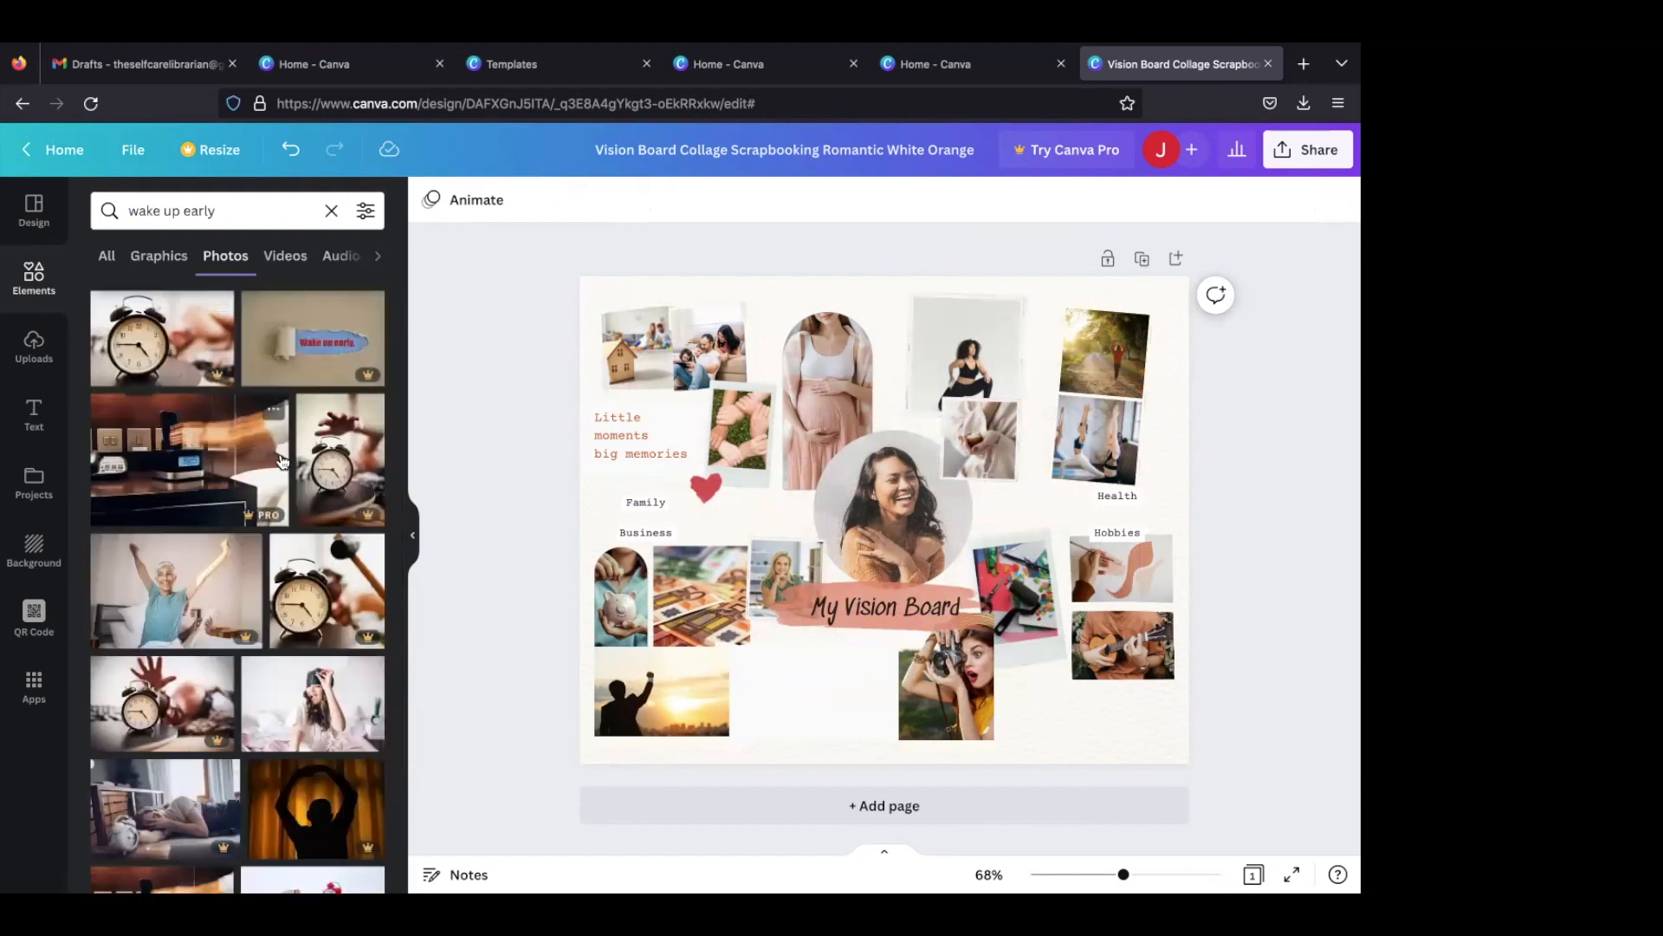
scroll(282, 460, down, 3)
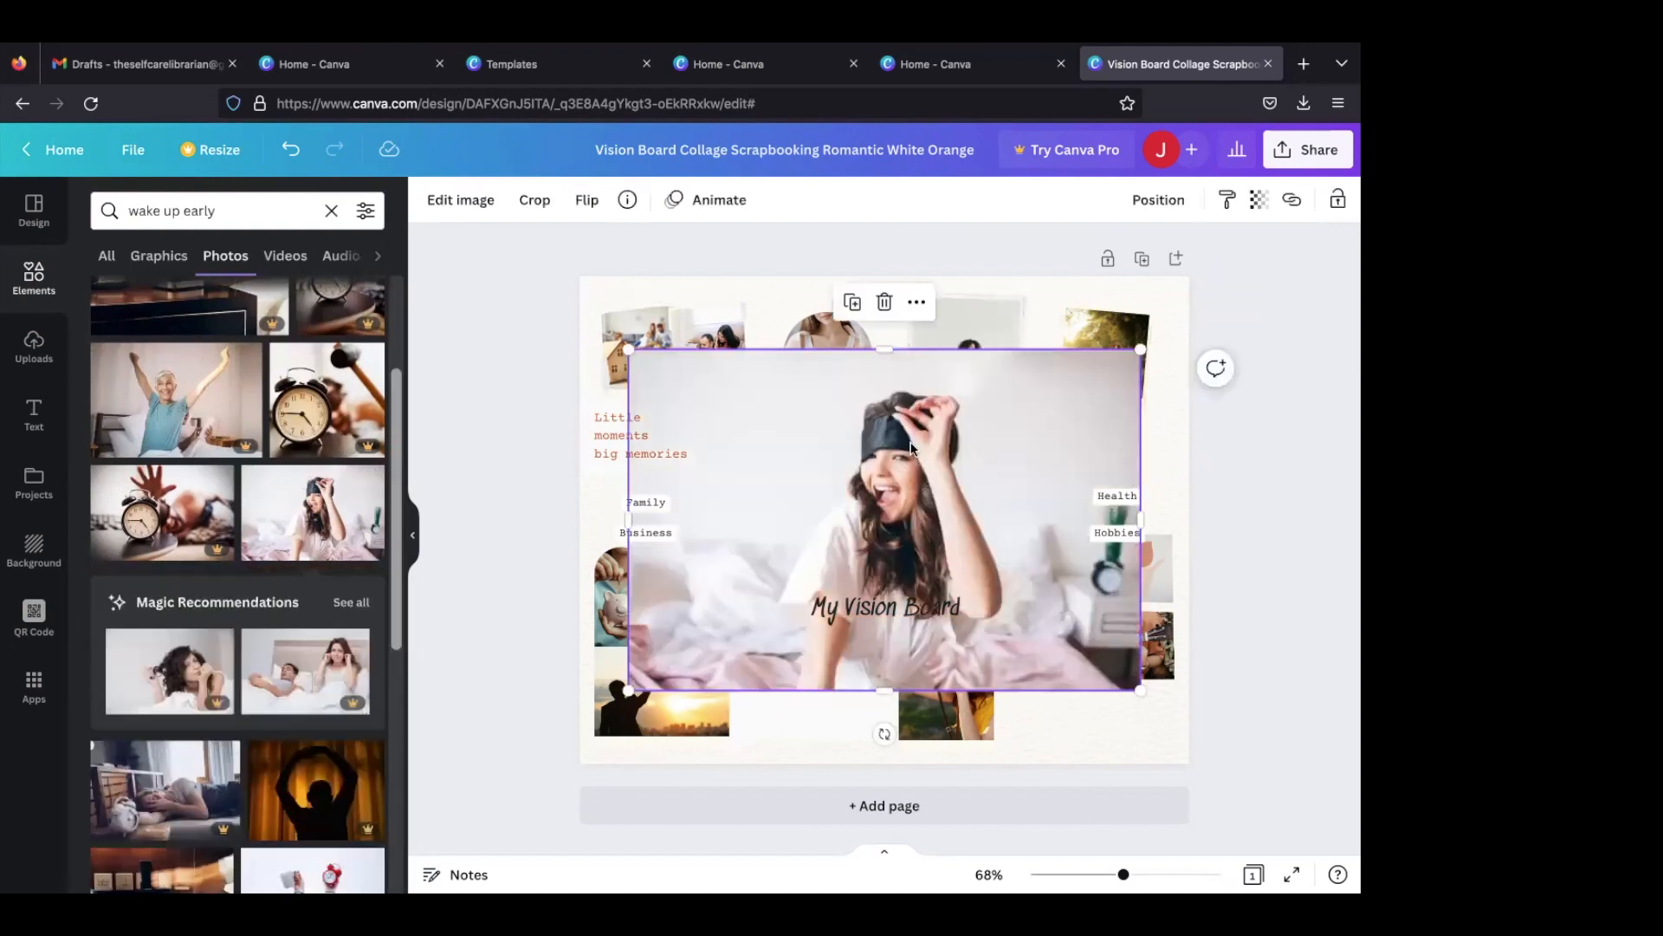
mouse_move(933, 443)
mouse_down()
mouse_move(996, 513)
mouse_move(995, 454)
mouse_up()
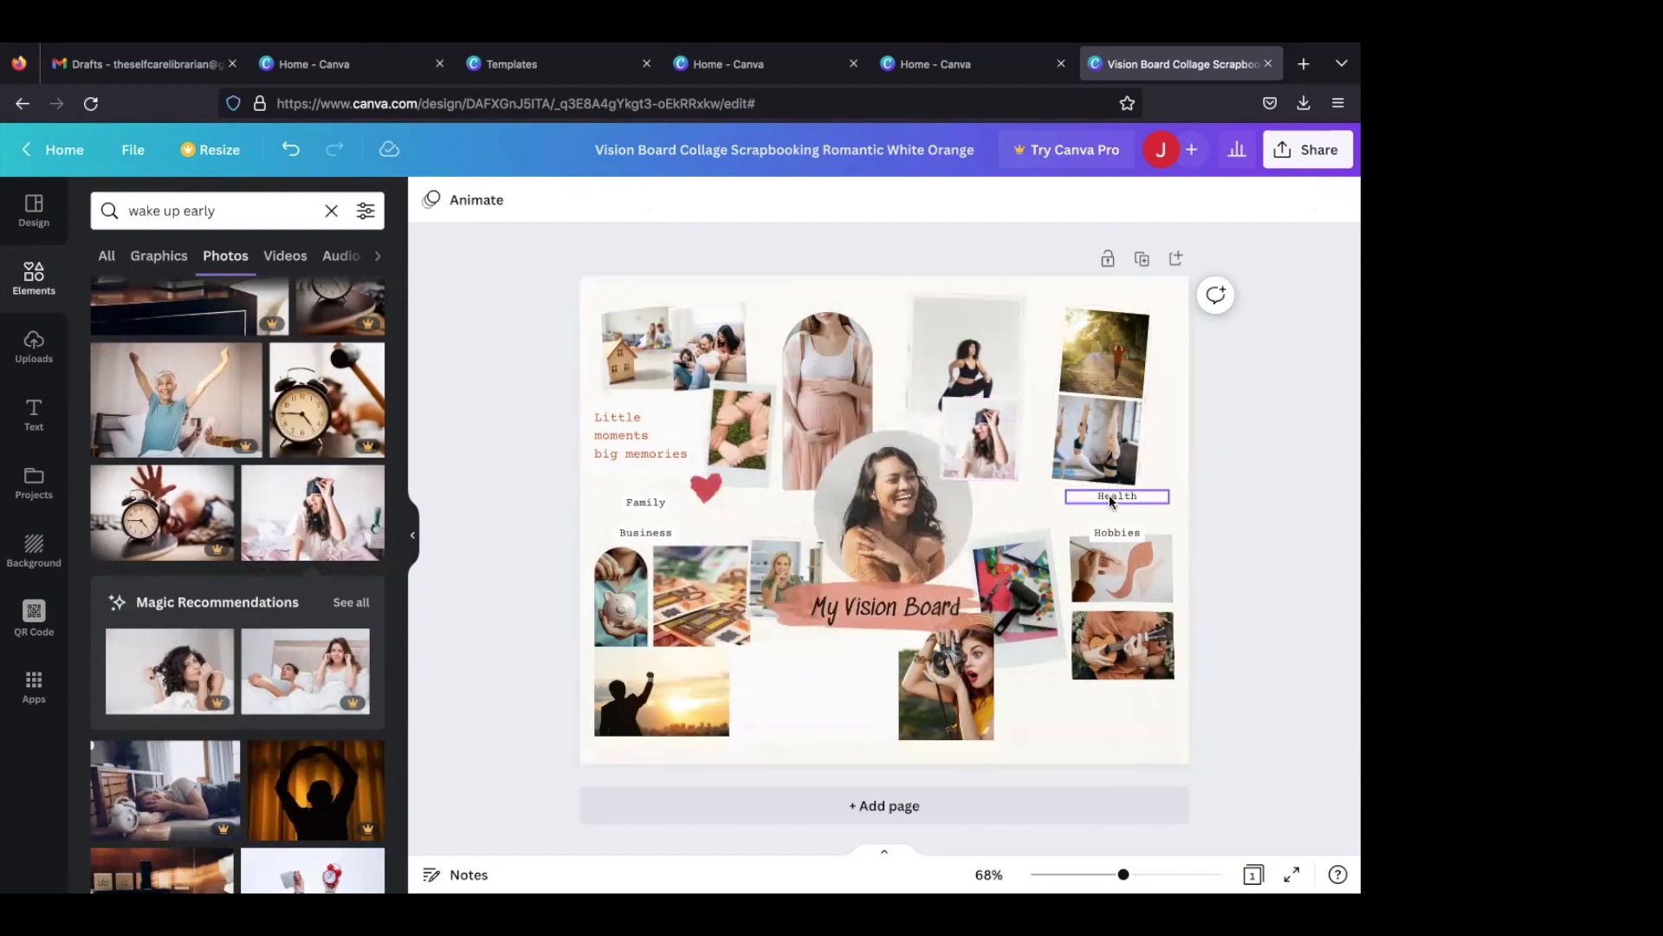
- Move the "Health" label left, centring it beneath its group of photos, and change its font to Ibarra Real Nova
drag(1109, 497, 1040, 507)
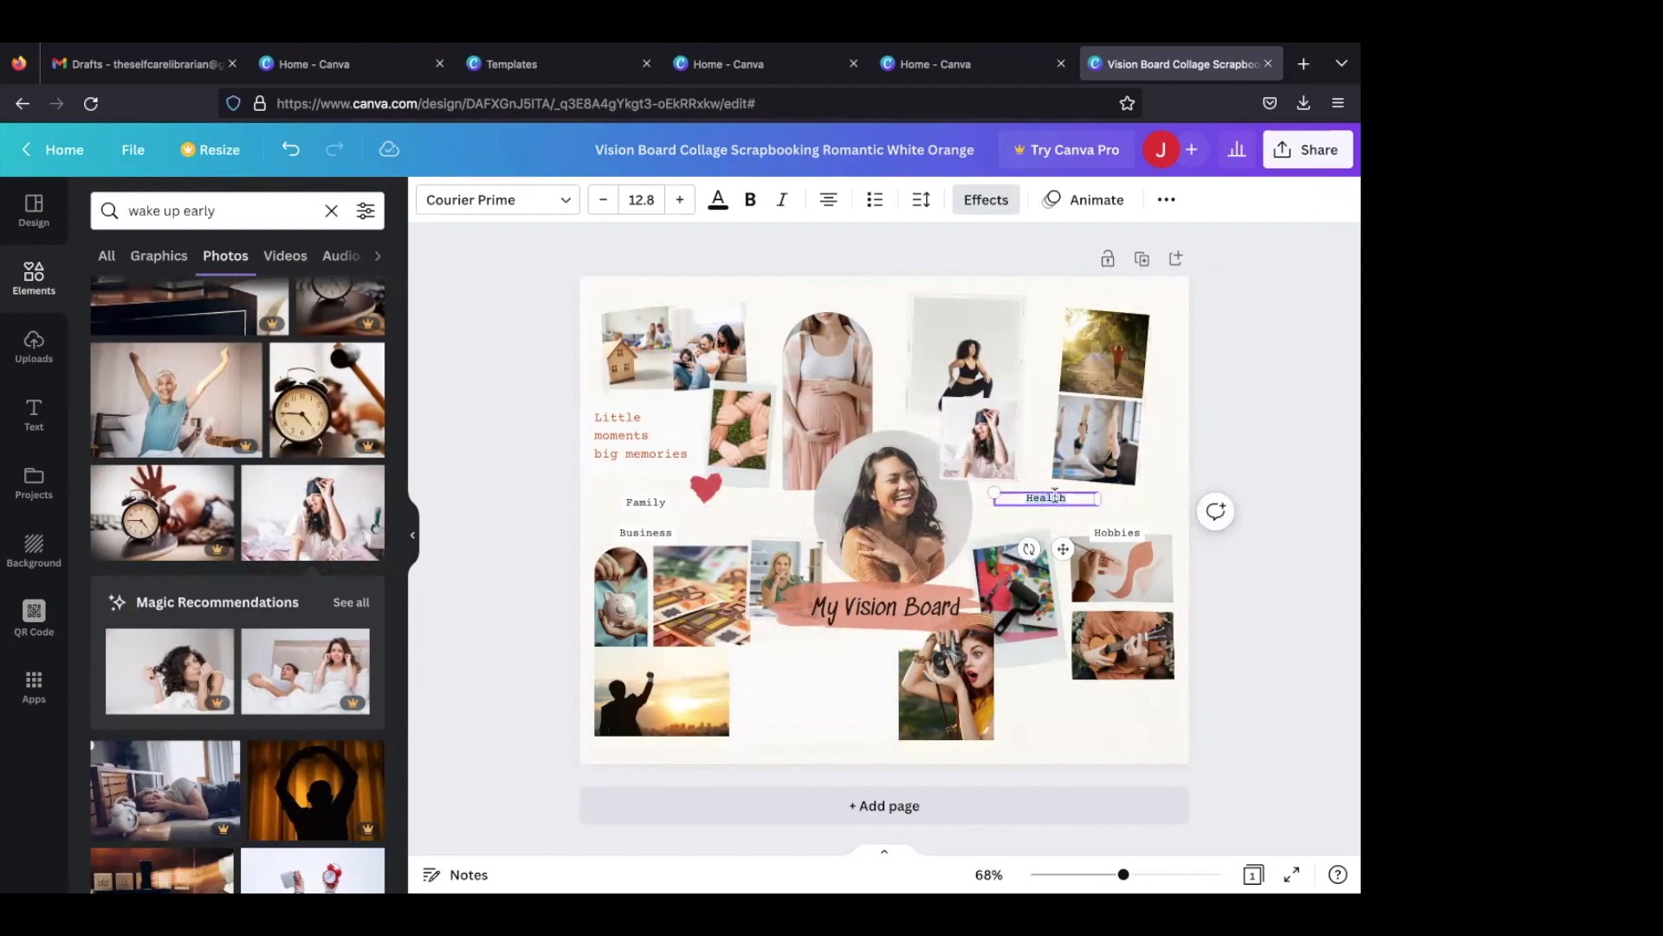
click(539, 212)
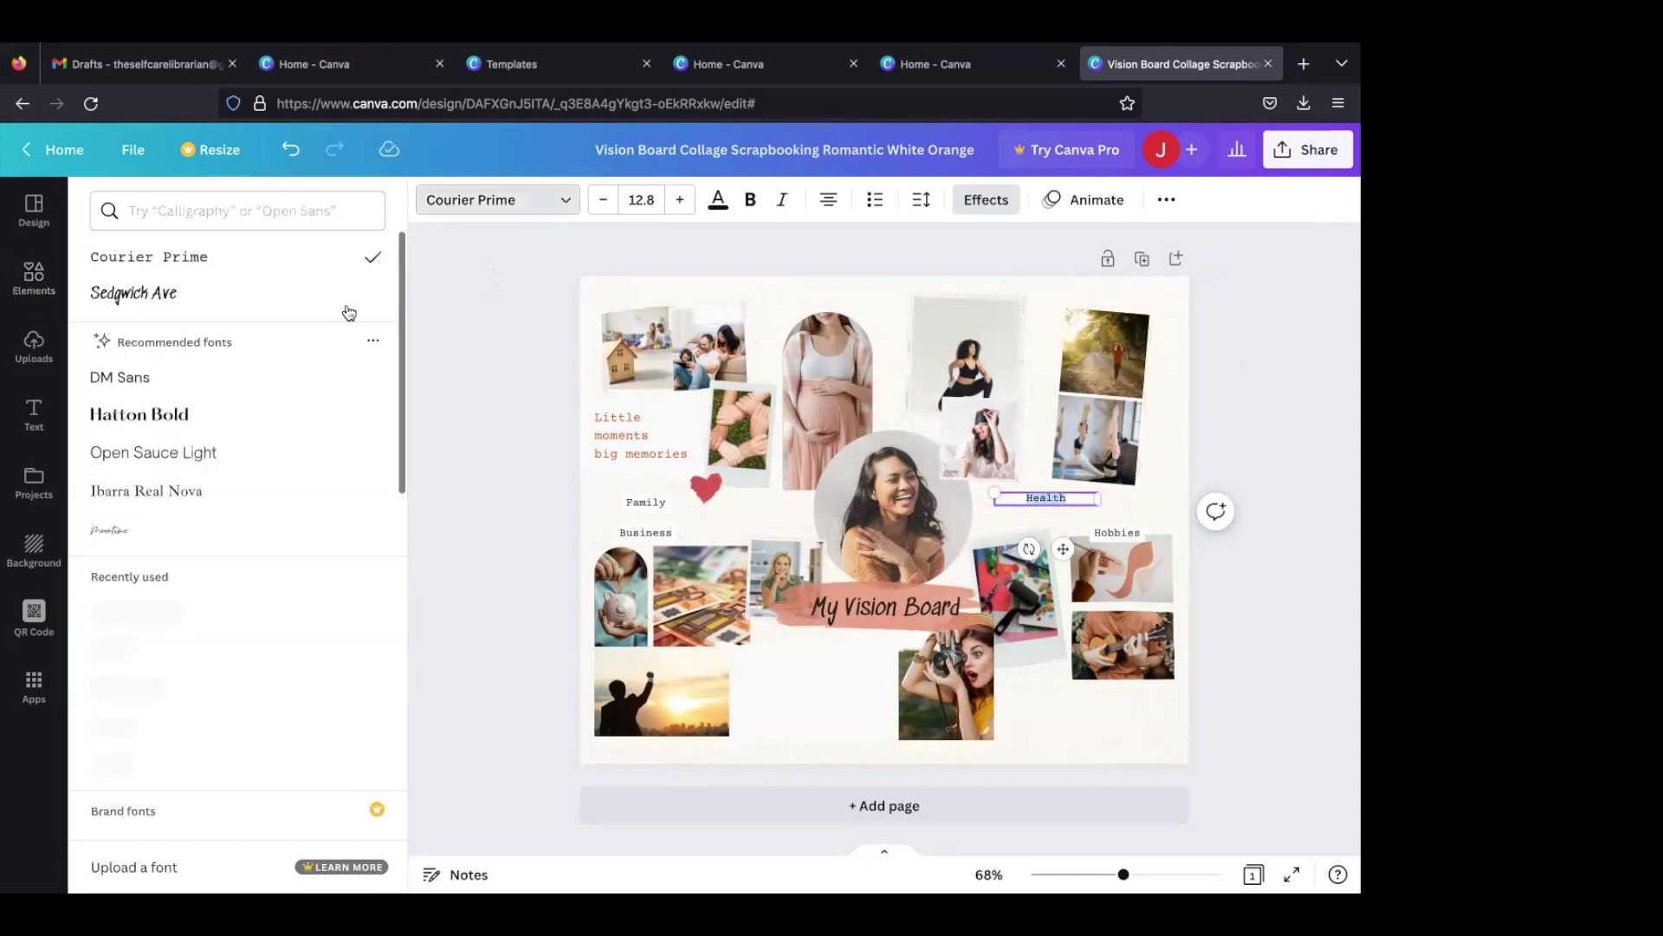
click(247, 408)
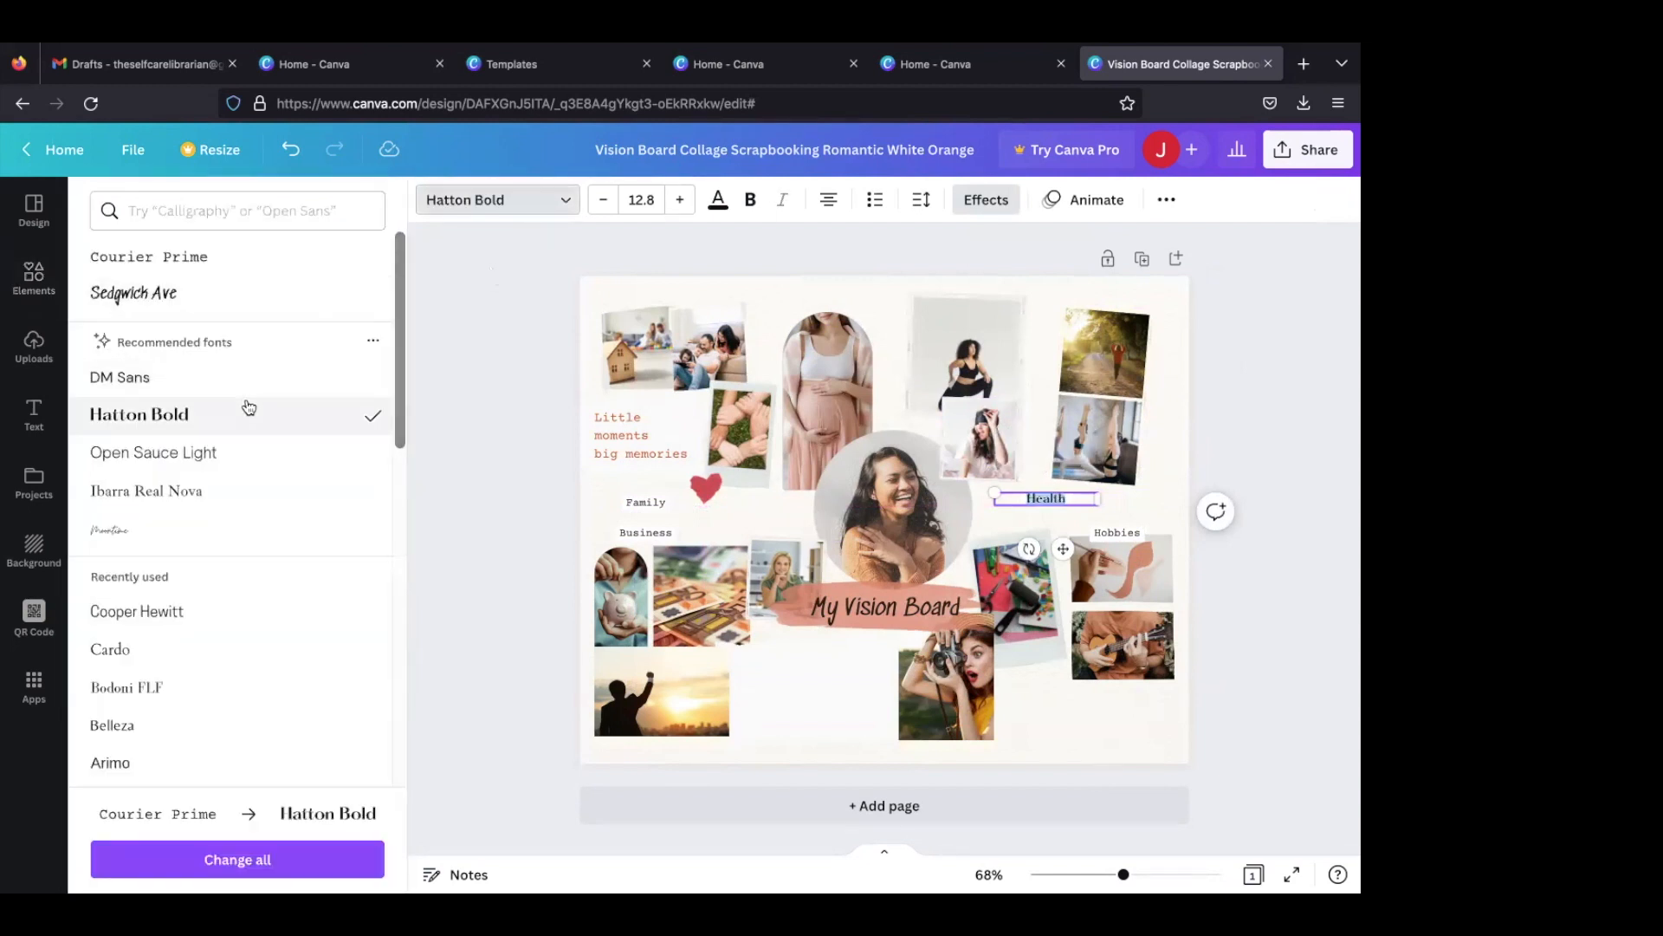
click(212, 452)
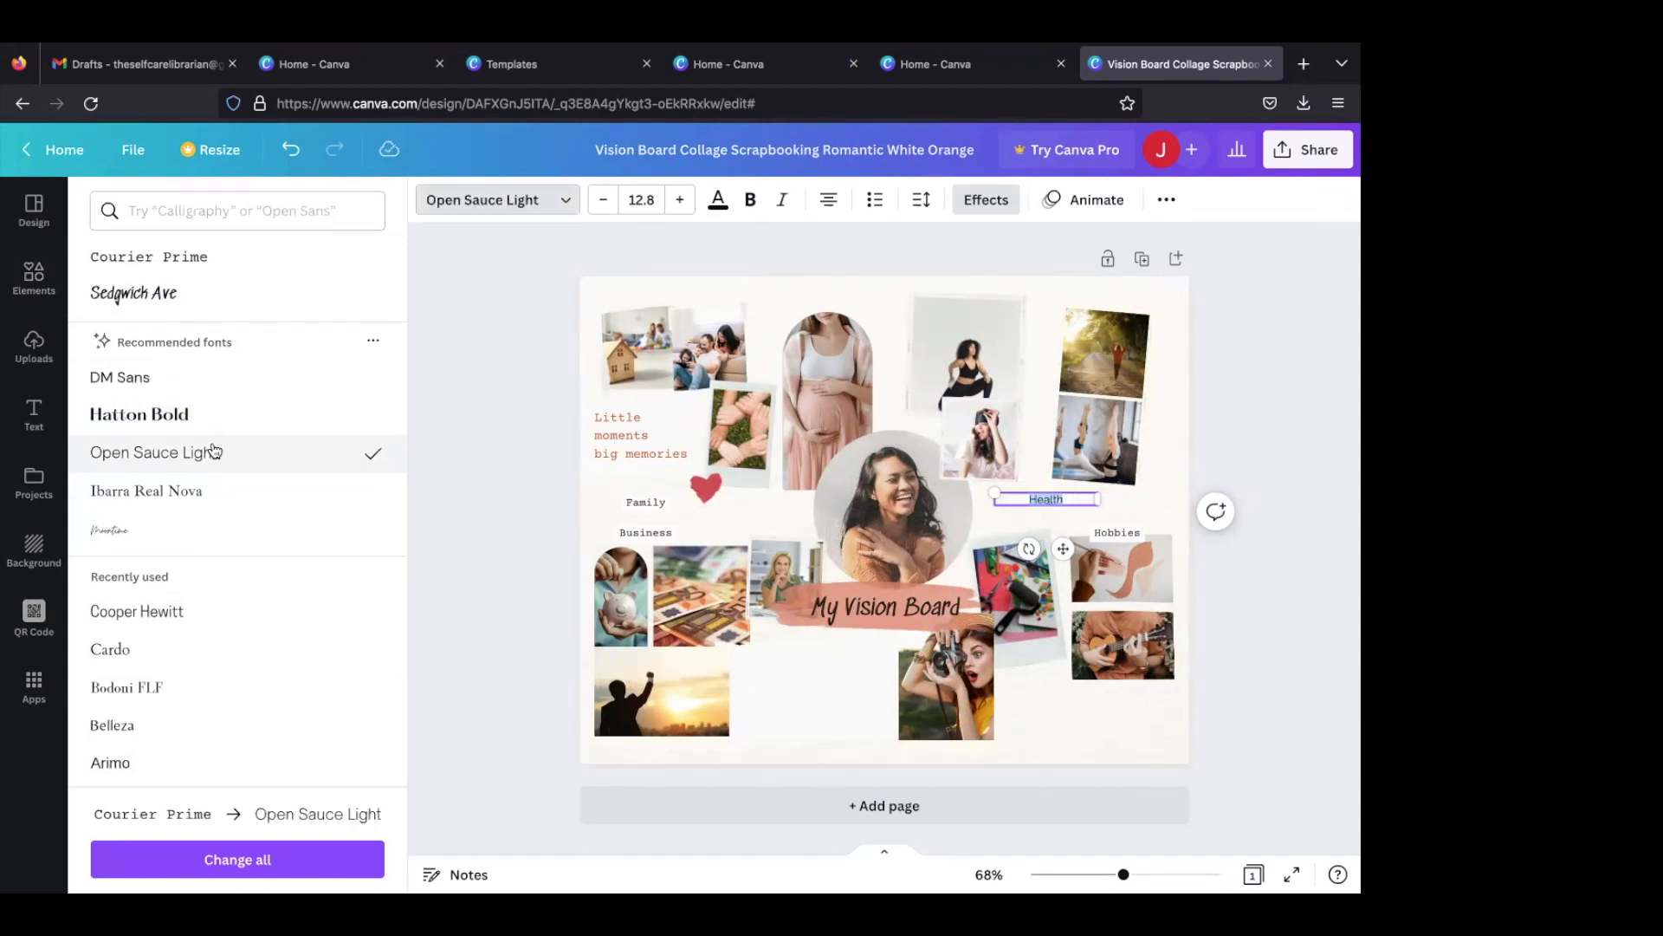
click(190, 296)
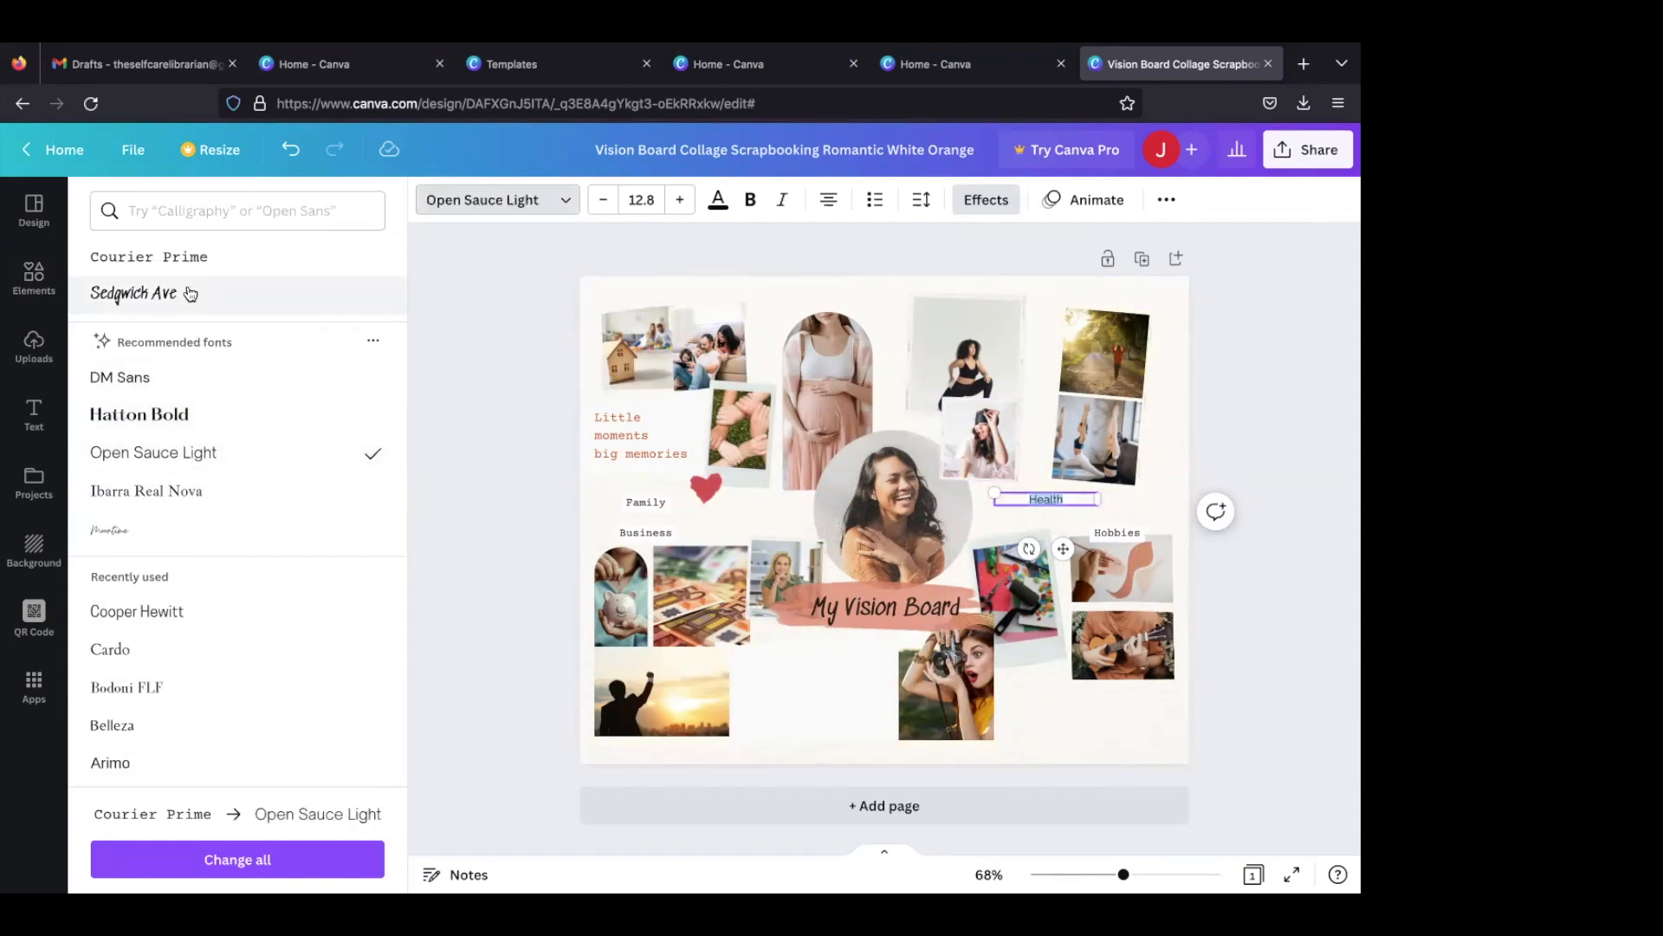
click(206, 491)
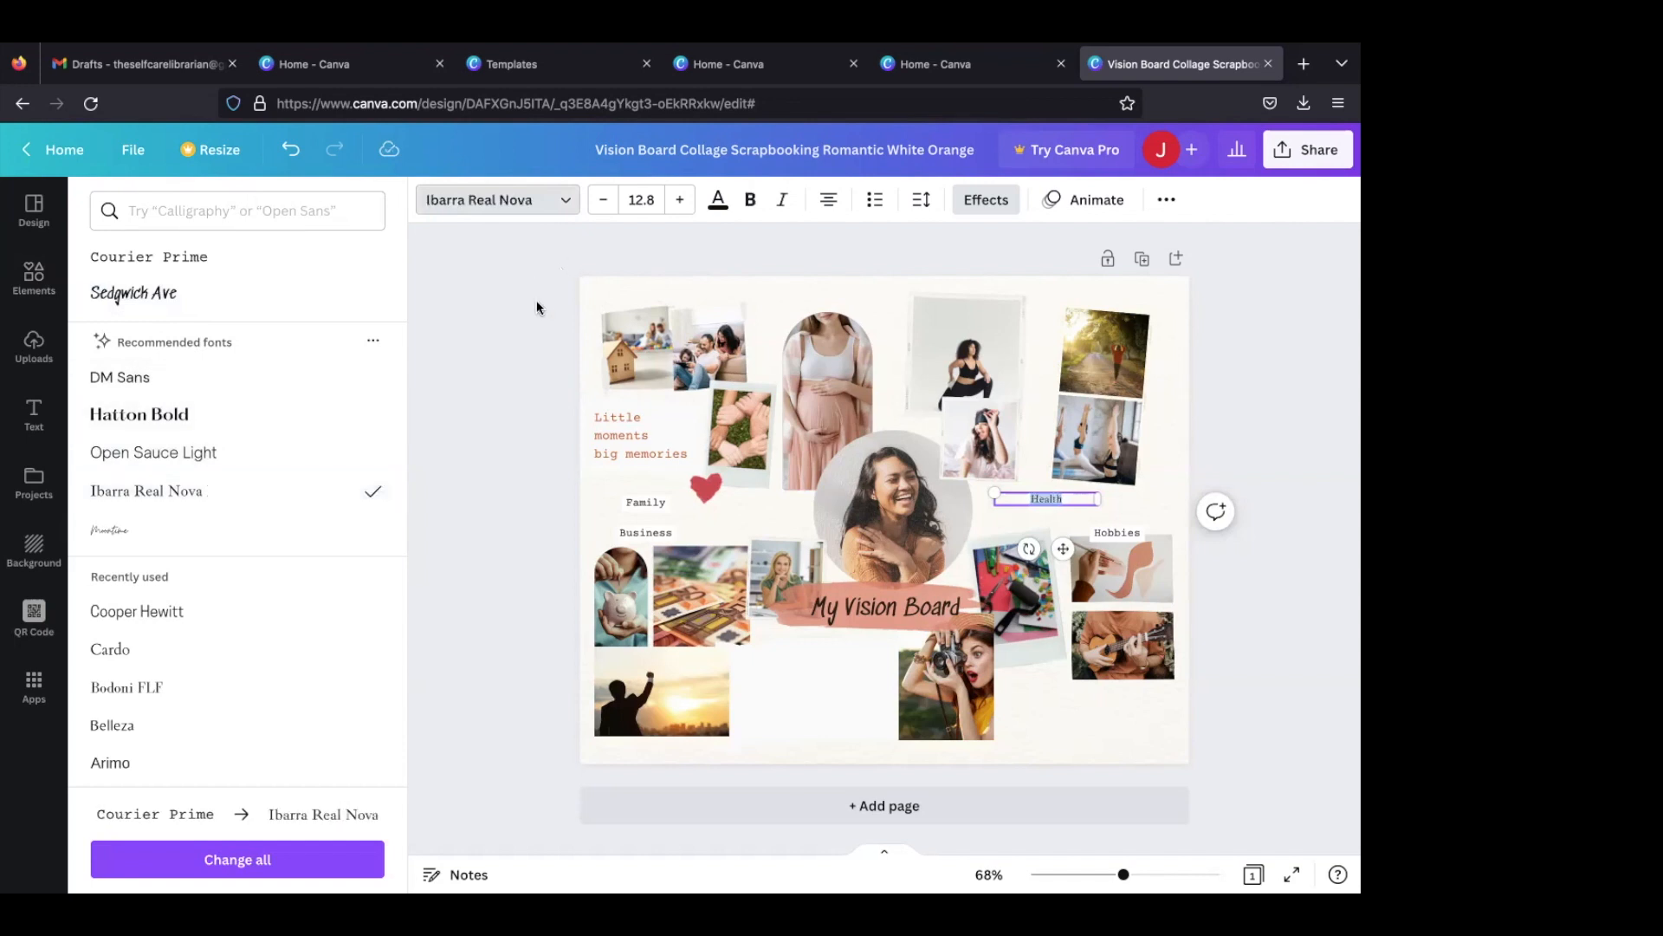
- Format the "Health" label in bold dark brown from the photo colours and widen its text box slightly
click(718, 201)
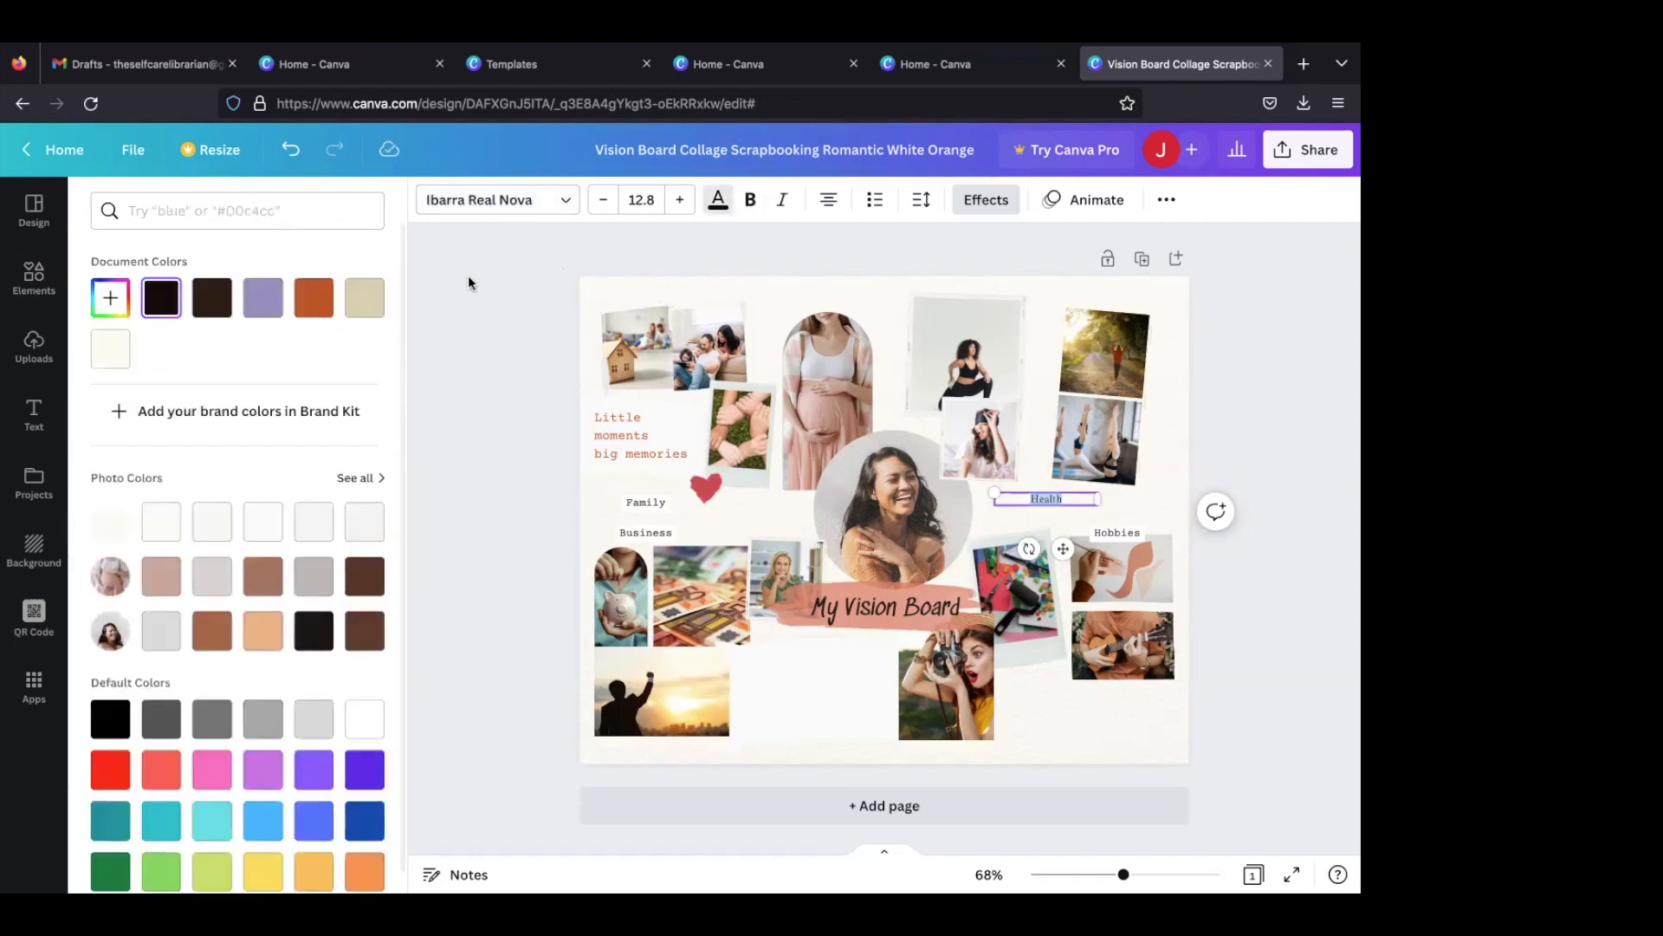
click(263, 297)
click(315, 299)
click(365, 576)
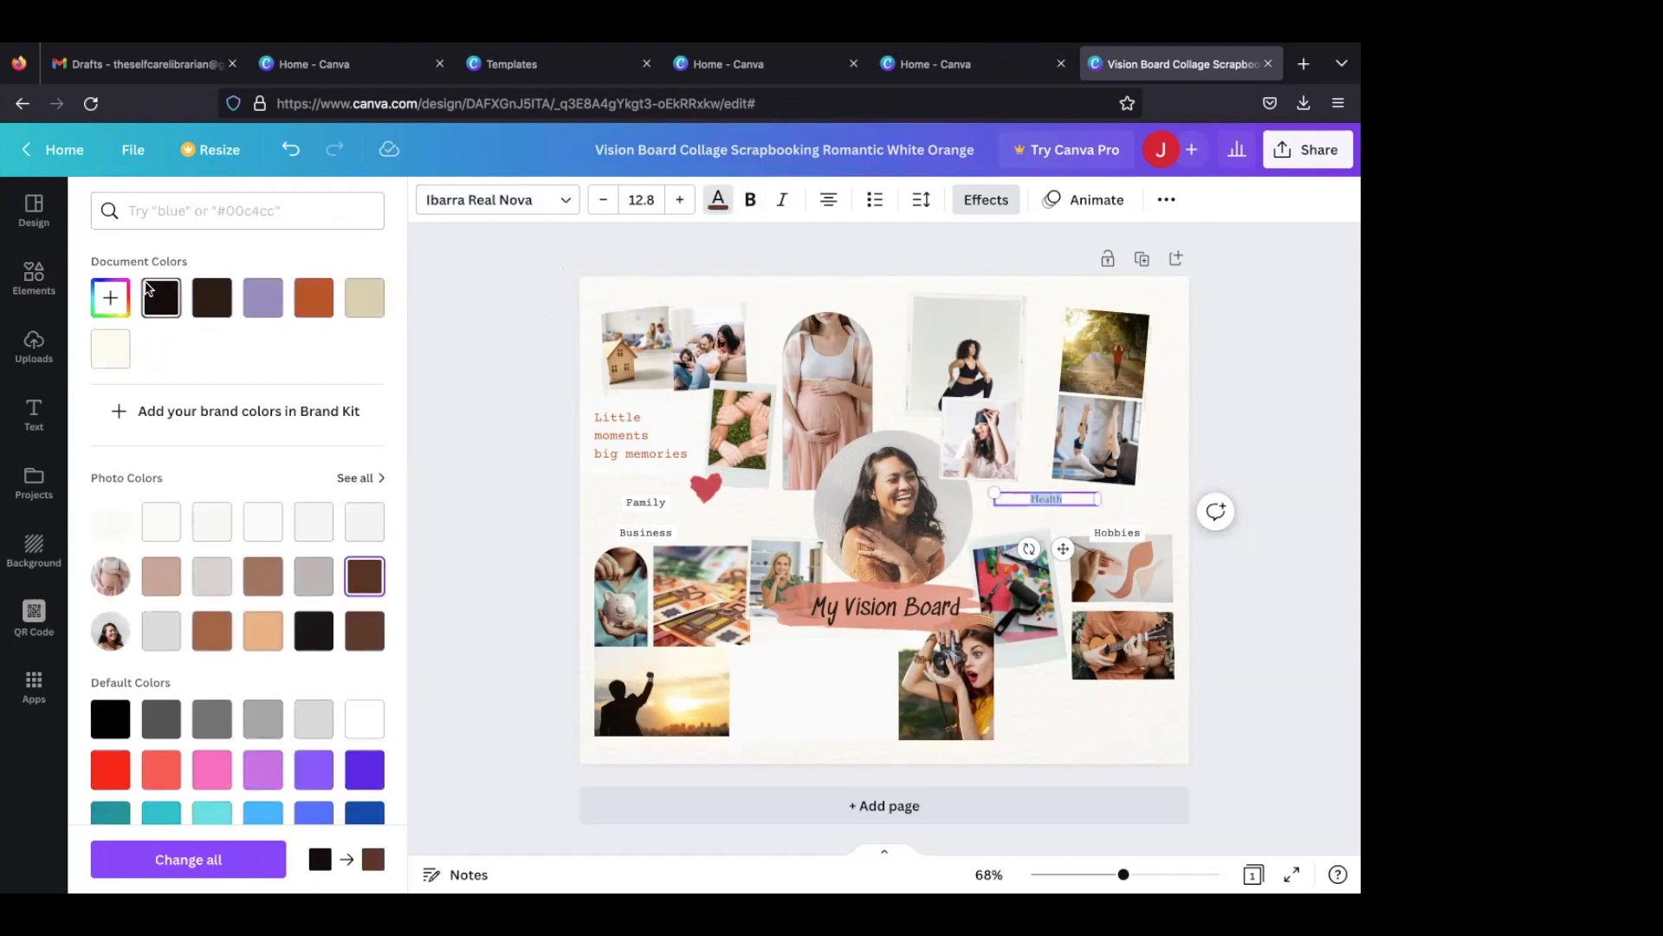
click(753, 208)
drag(1098, 500, 1119, 500)
key(Escape)
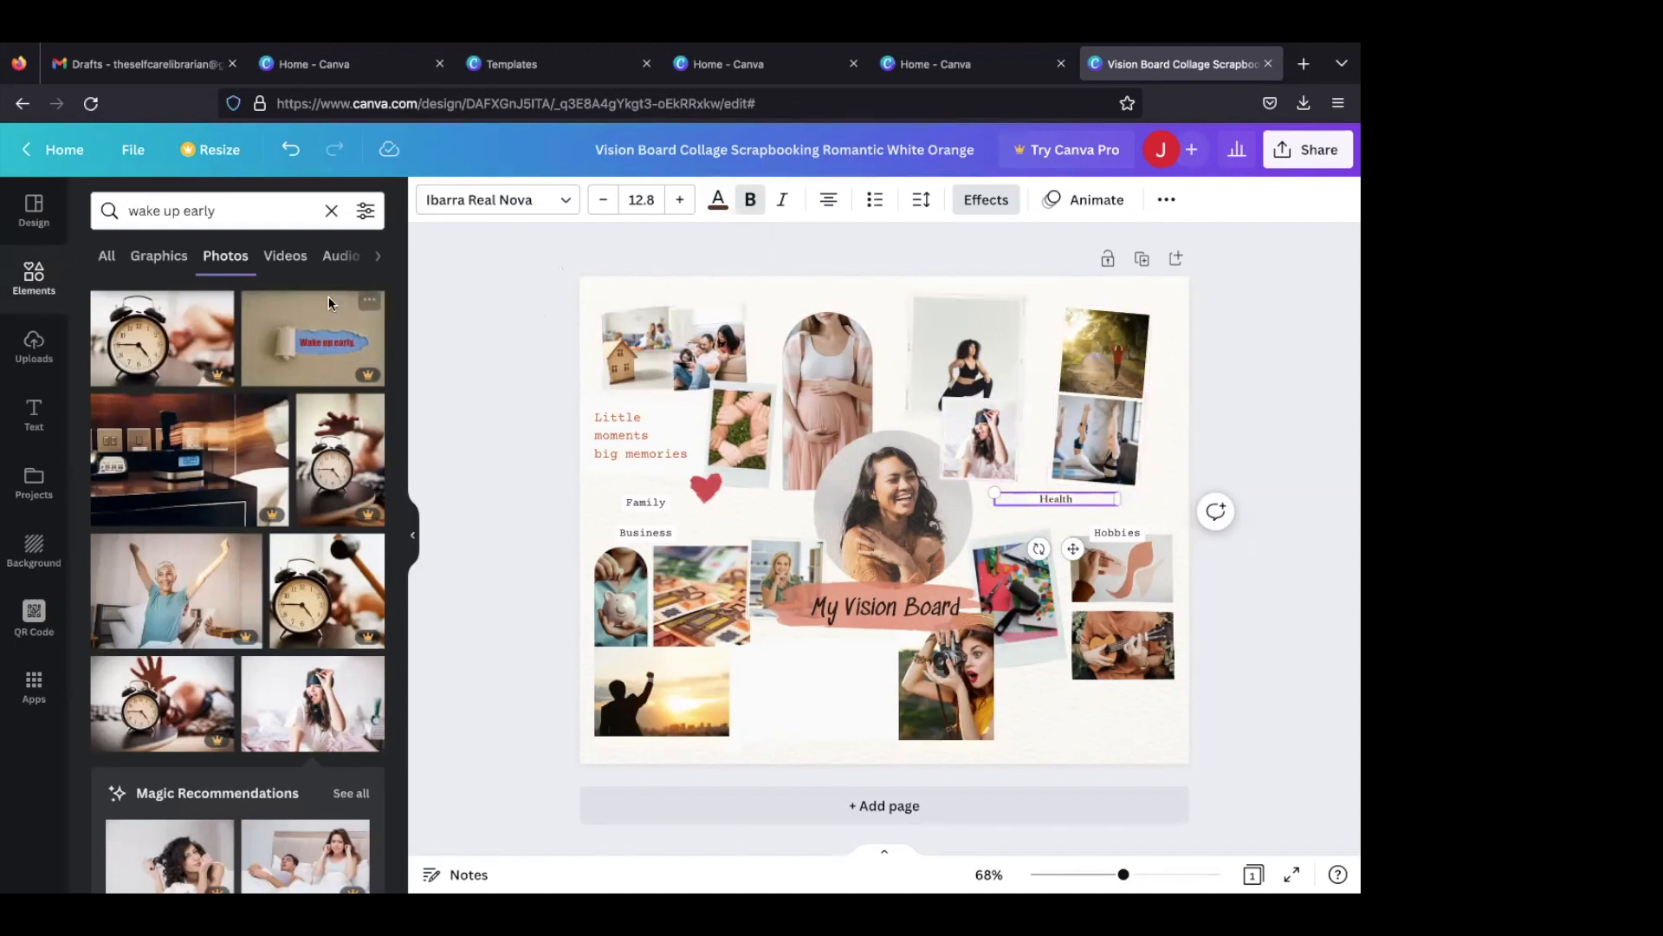
- Search the graphics elements for "yoga"
click(160, 257)
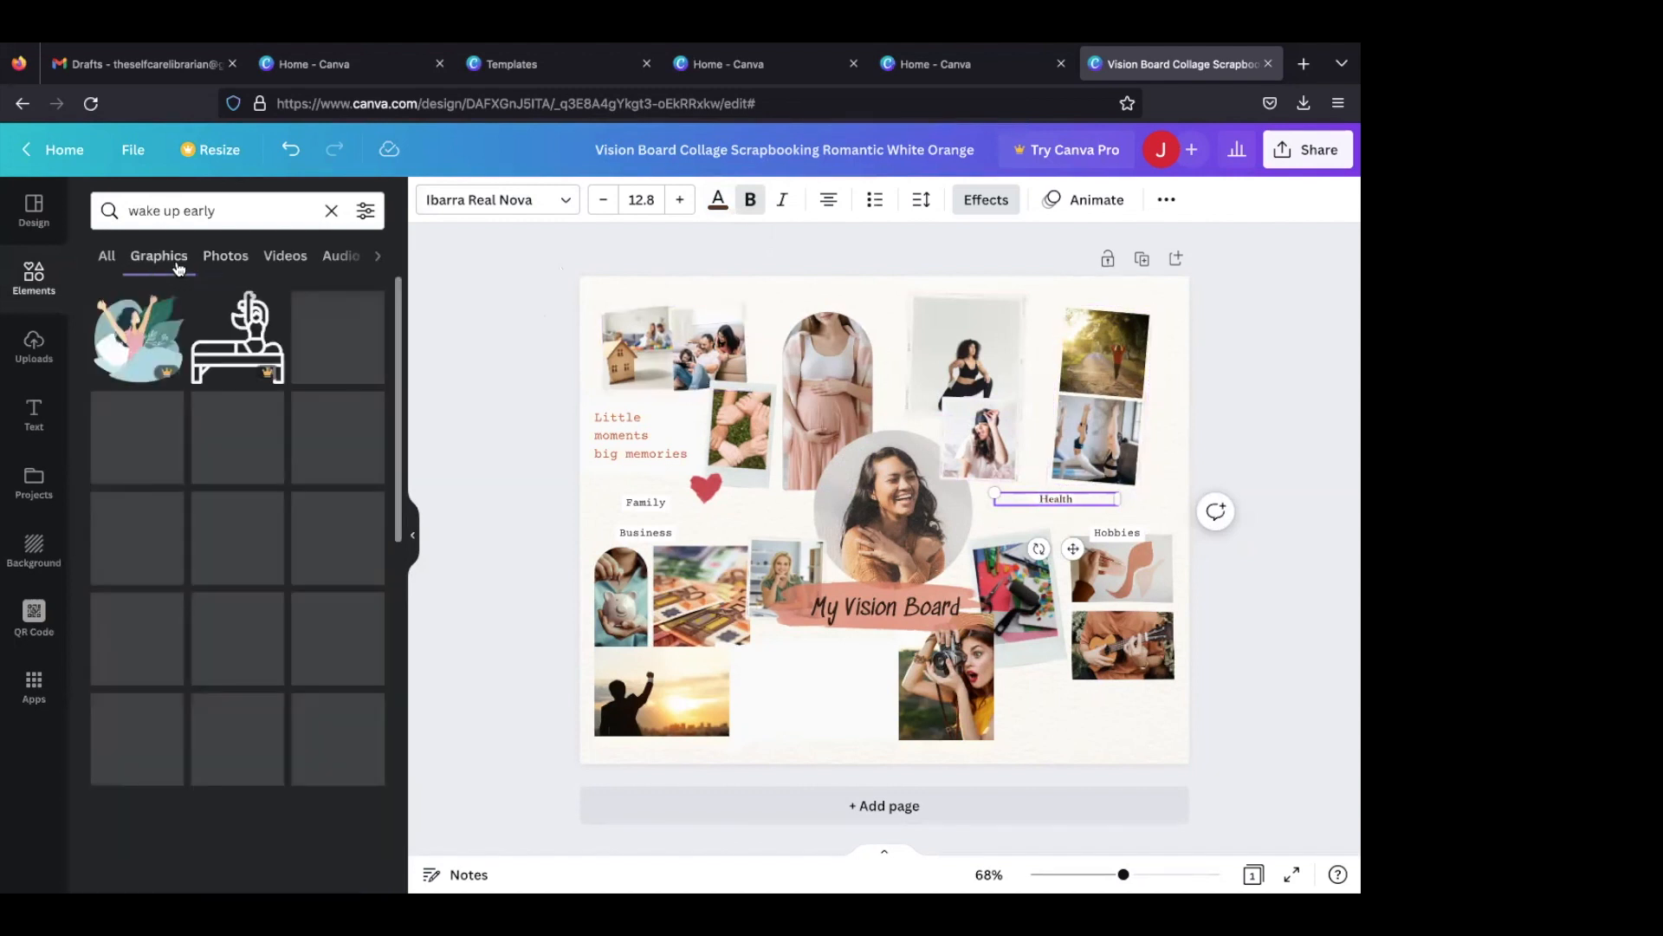
scroll(227, 373, down, 5)
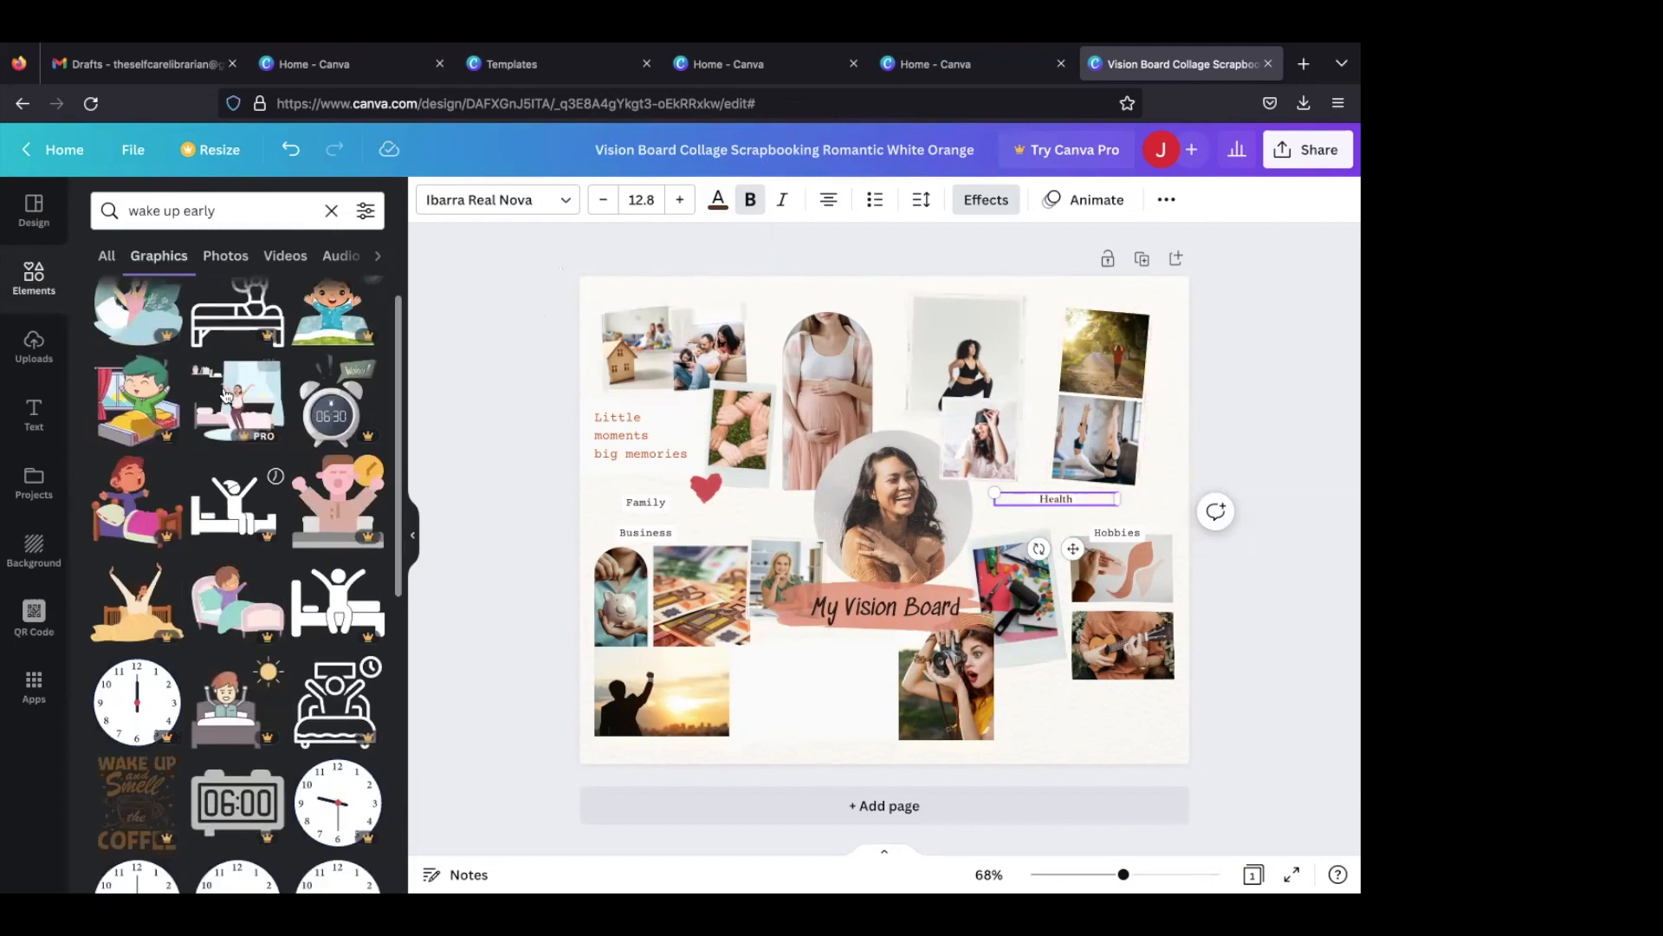
scroll(238, 329, up, 5)
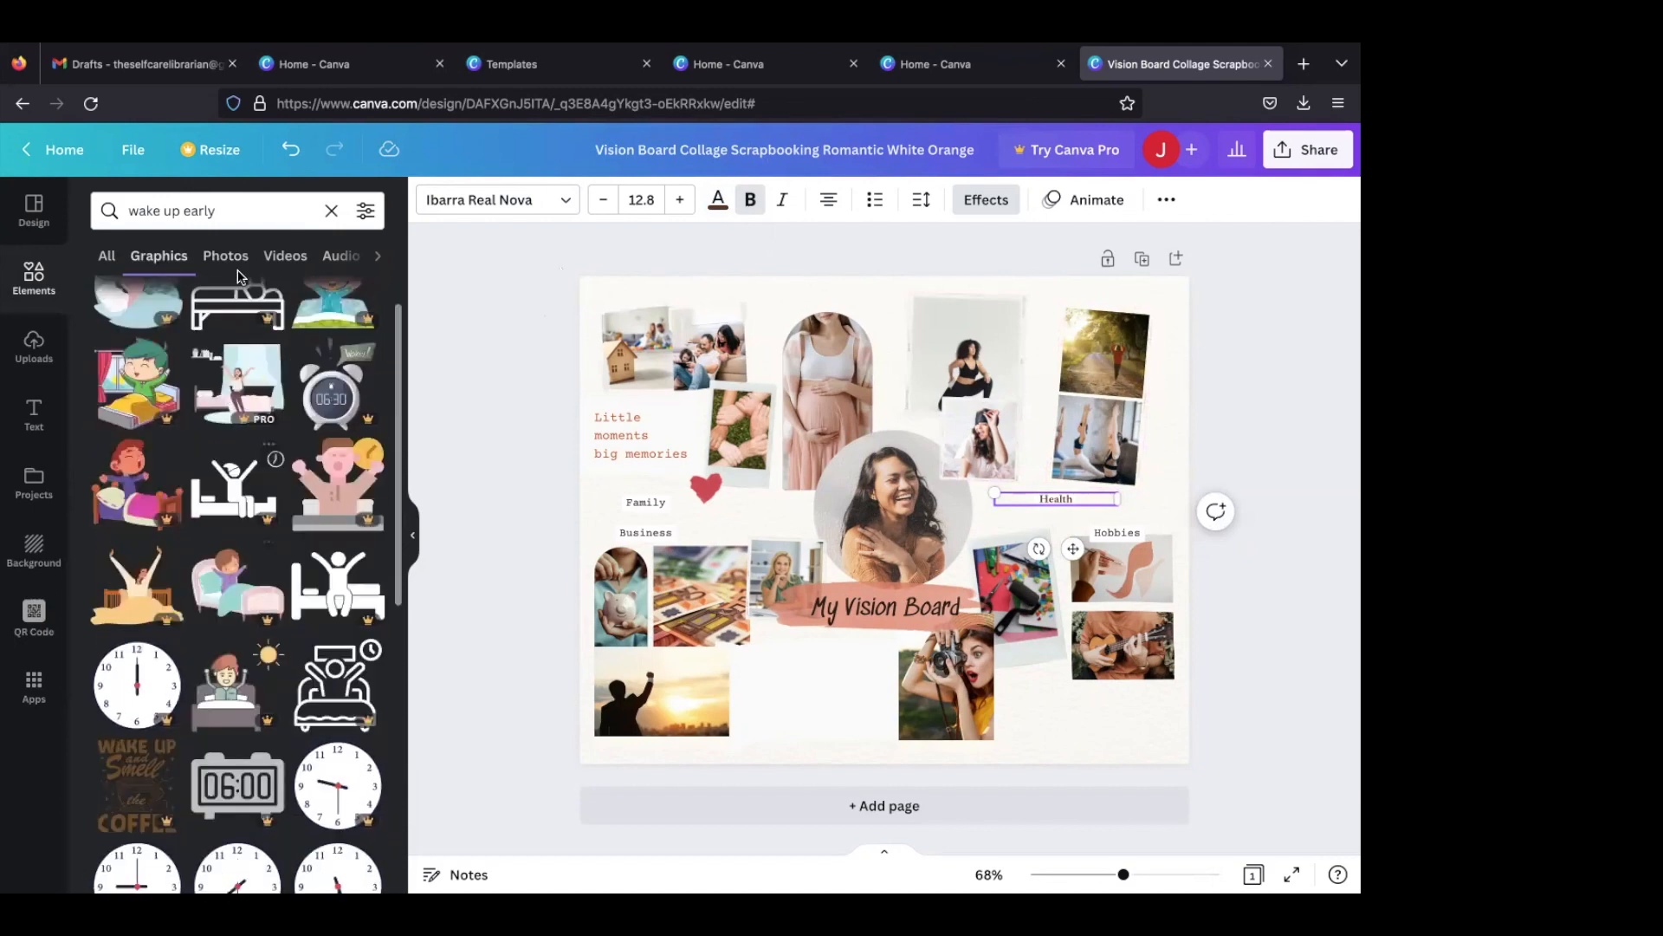
click(234, 215)
text(yoh)
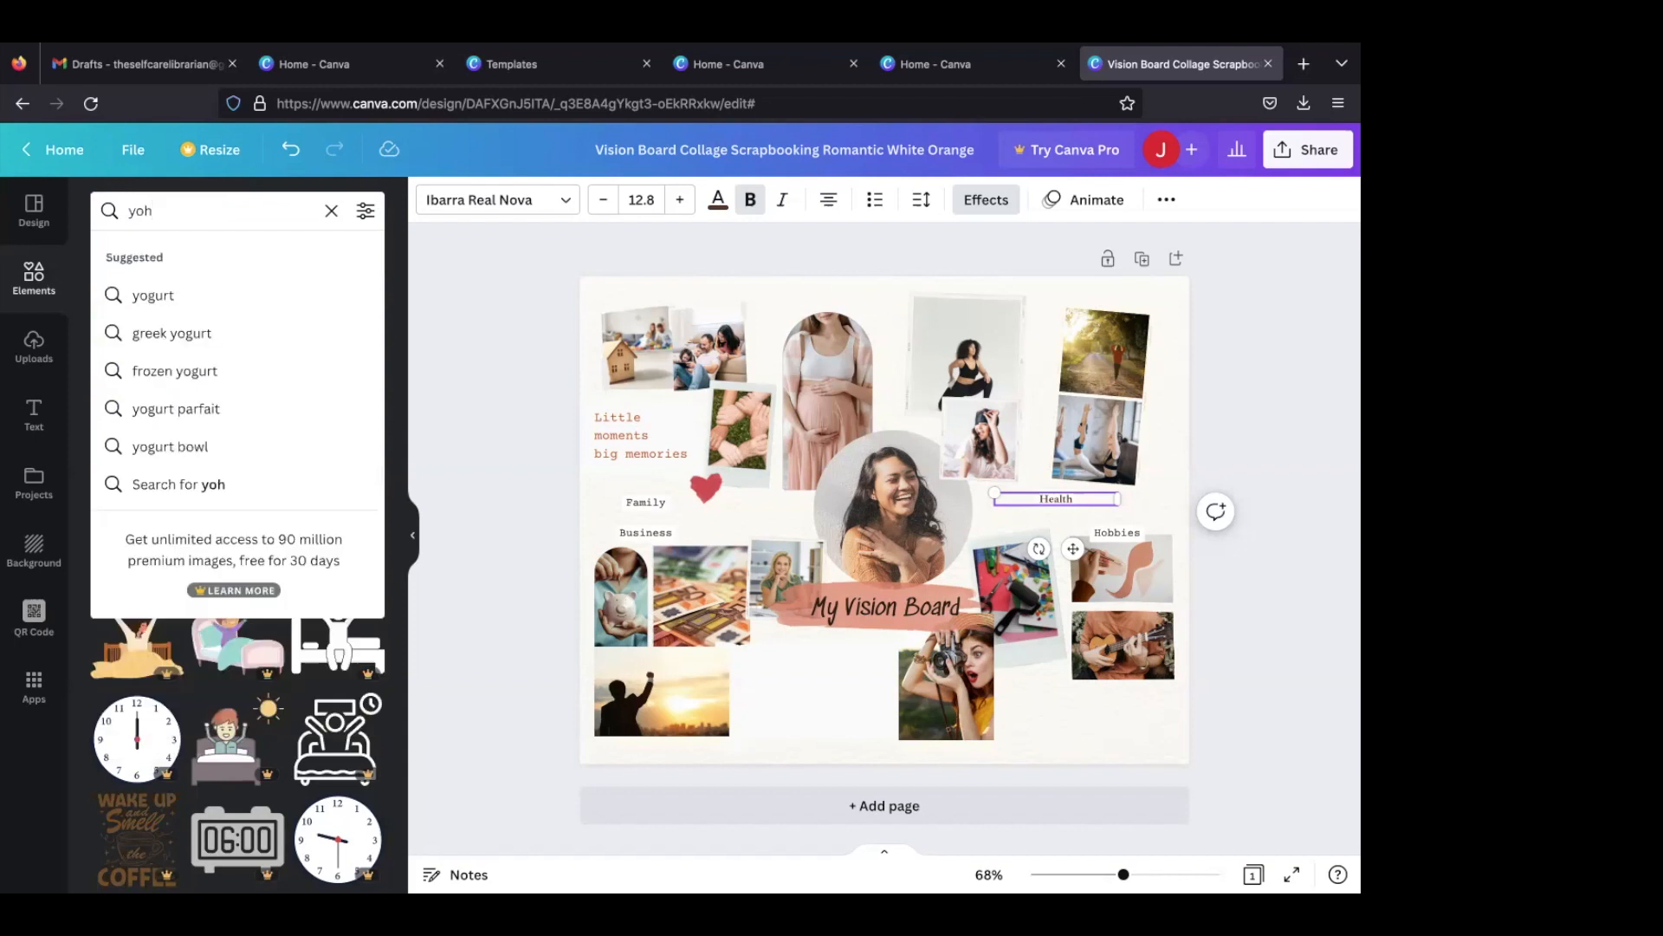
key(BackSpace)
text(ga)
key(Return)
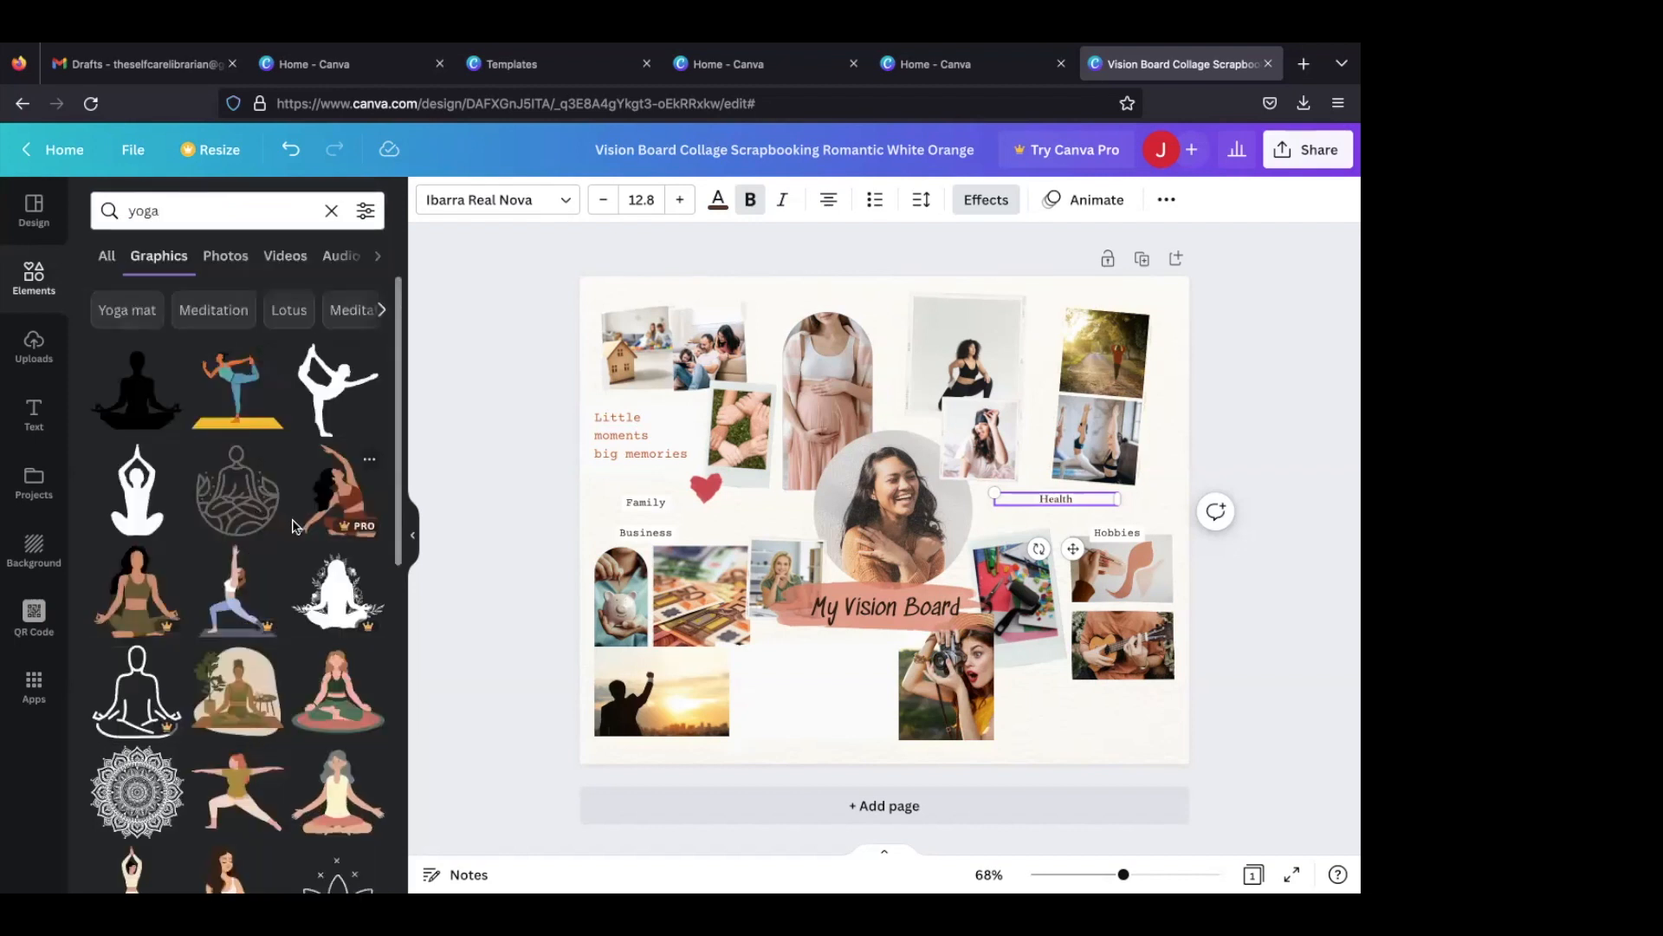
click(338, 409)
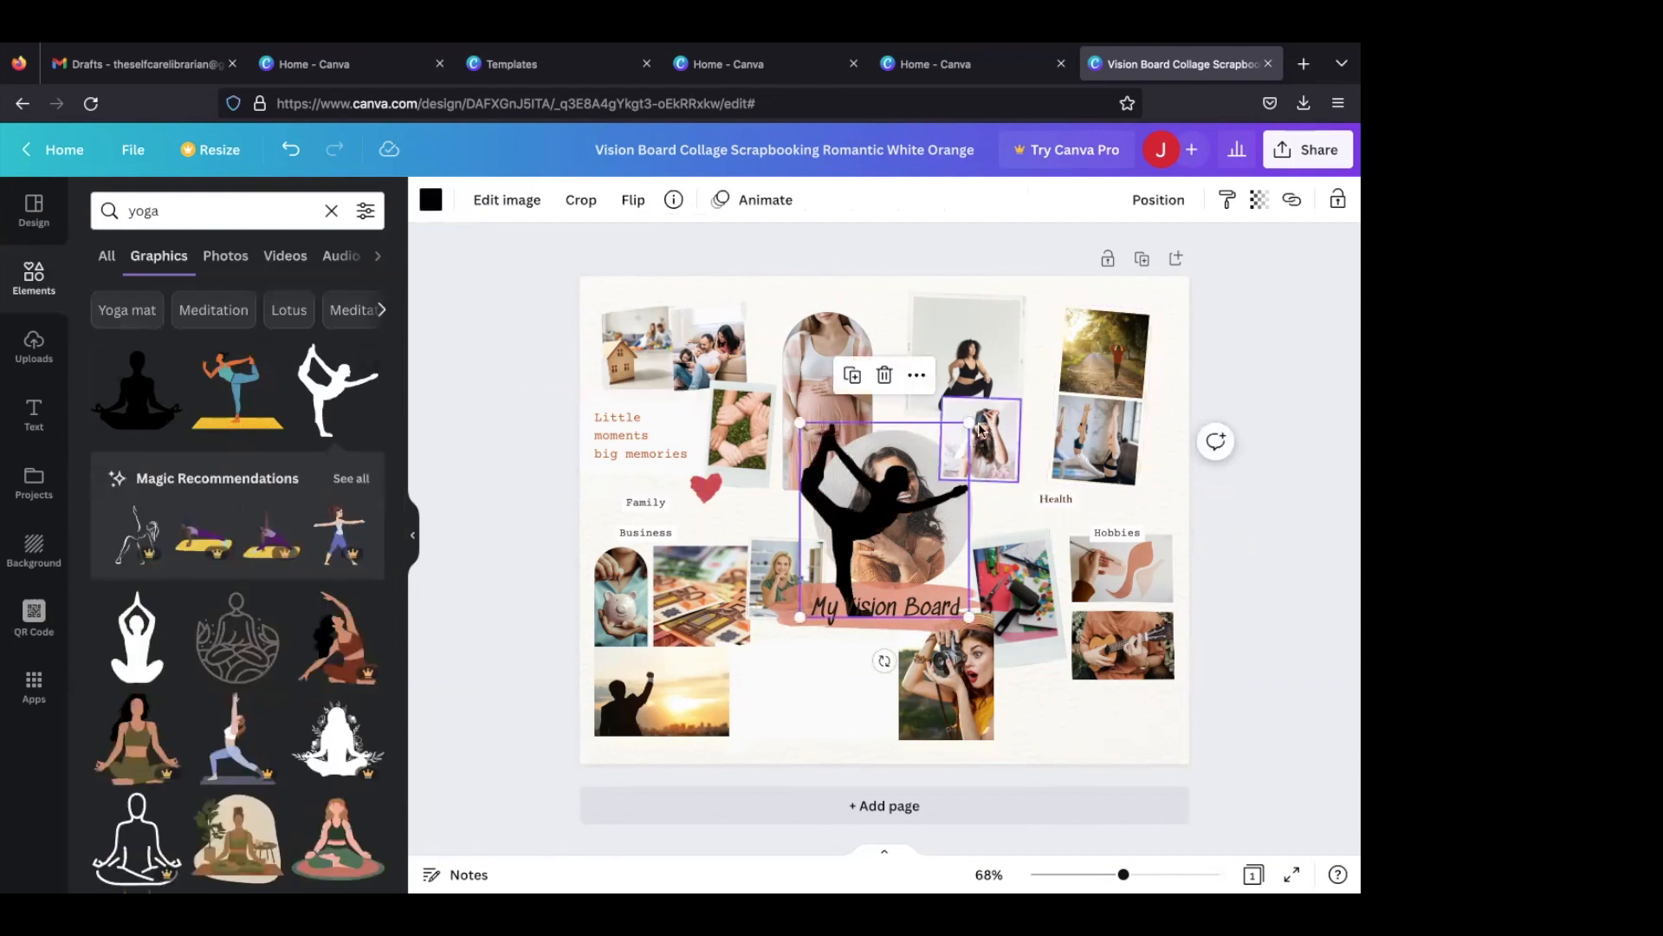
drag(956, 425, 872, 535)
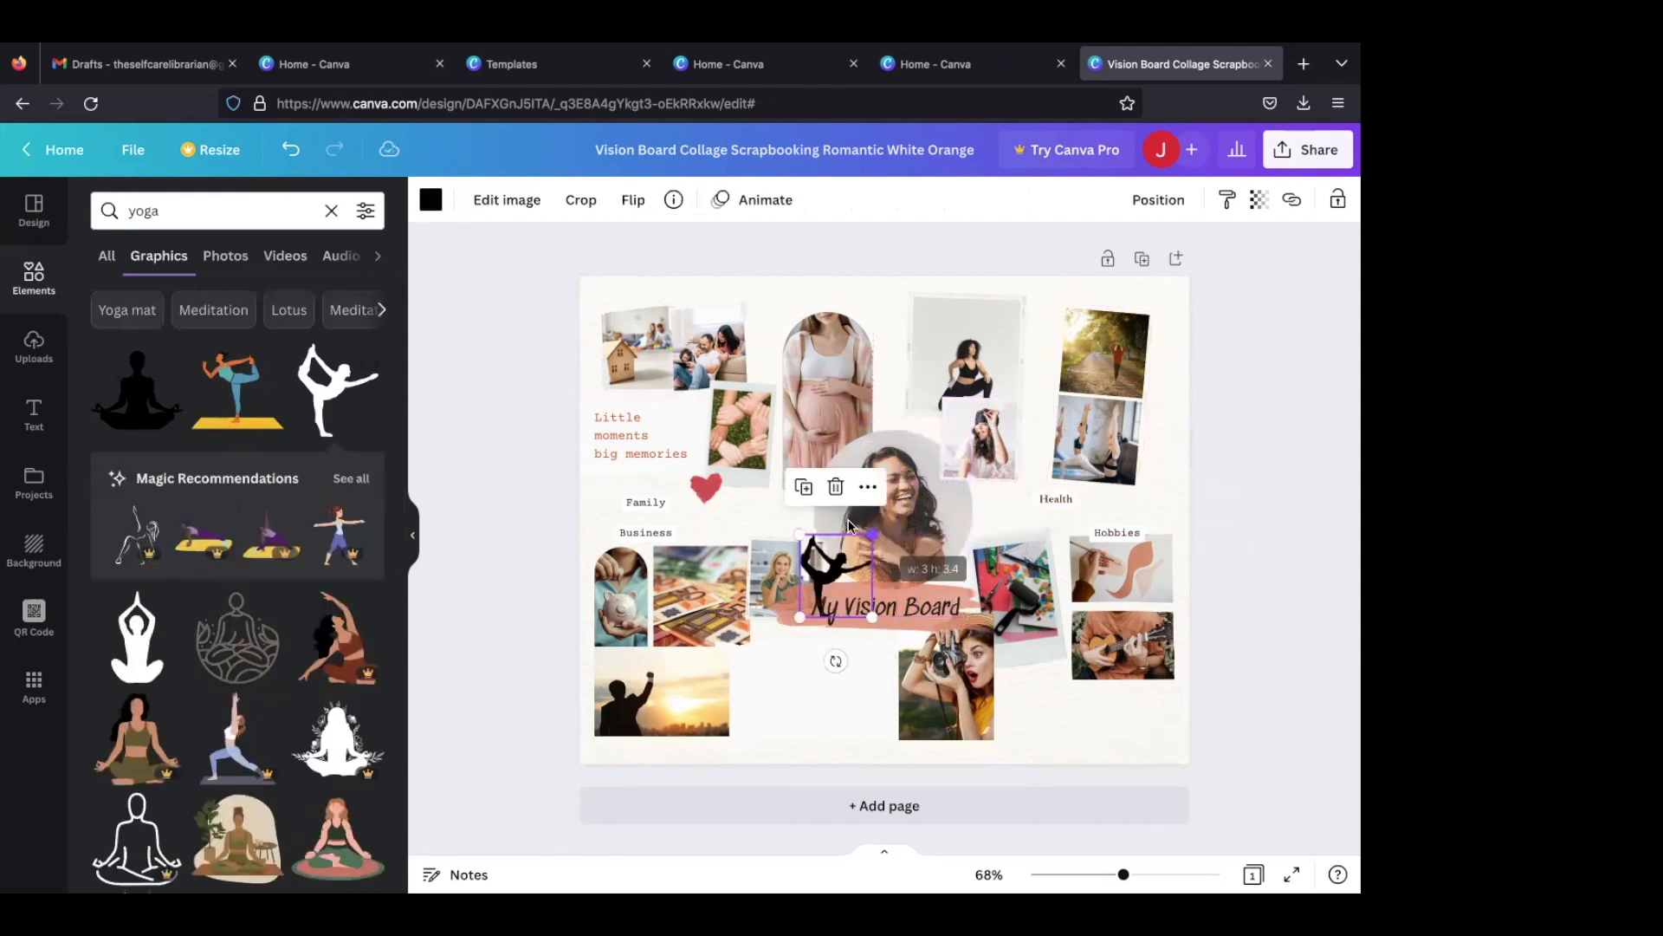
scroll(307, 598, down, 4)
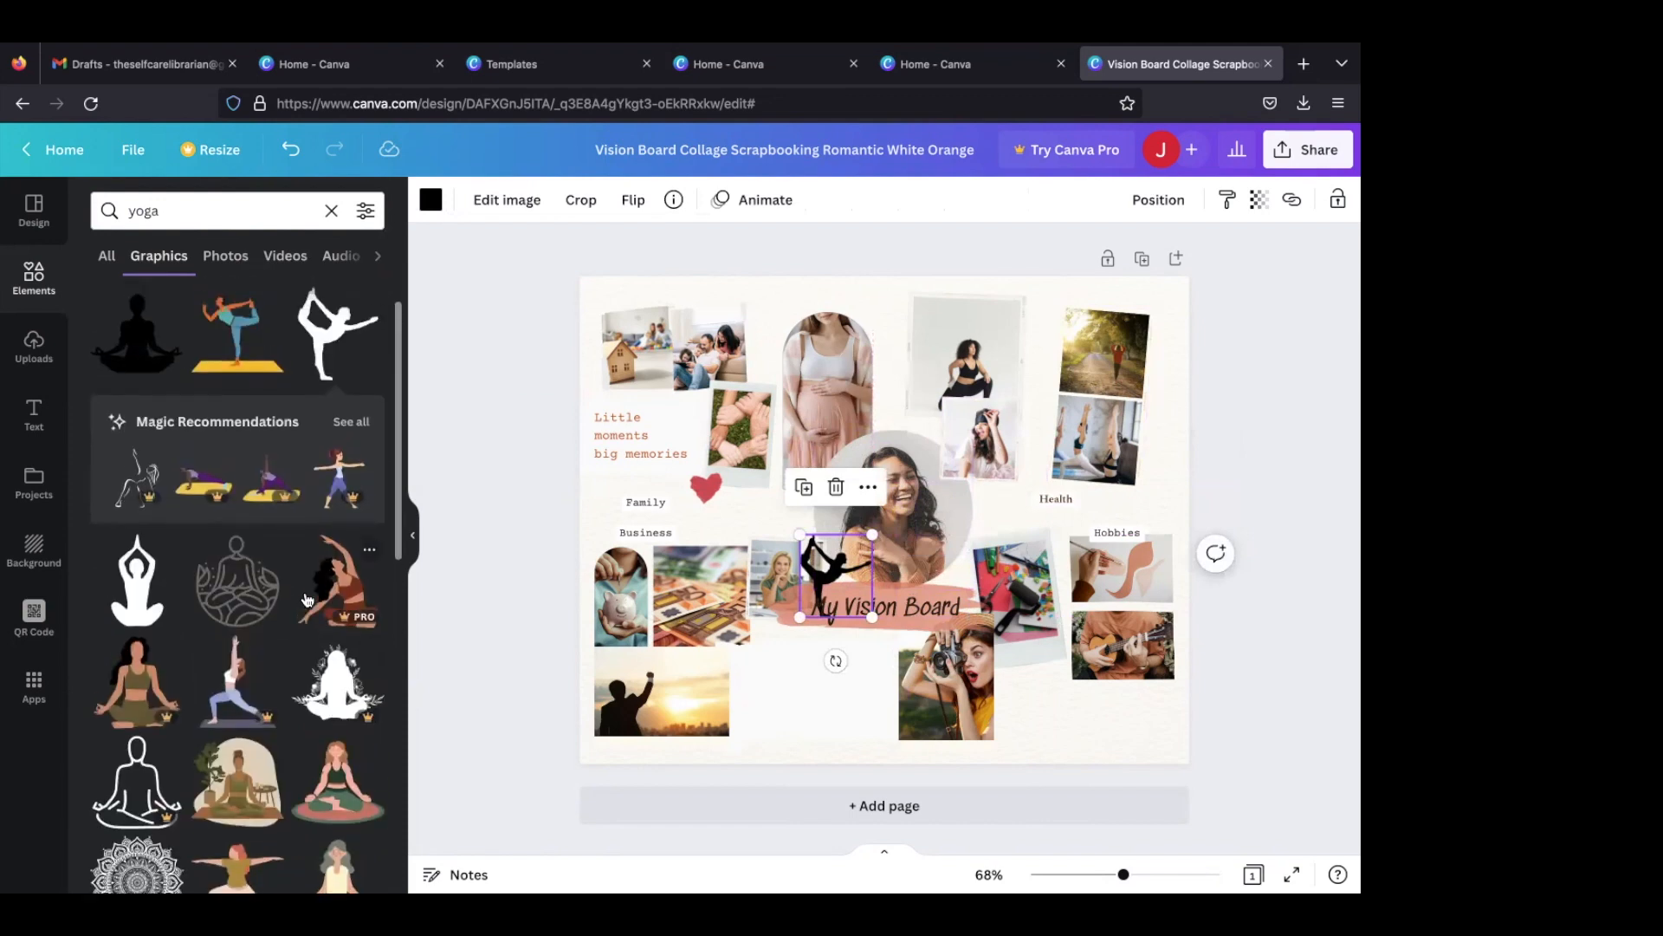
click(270, 596)
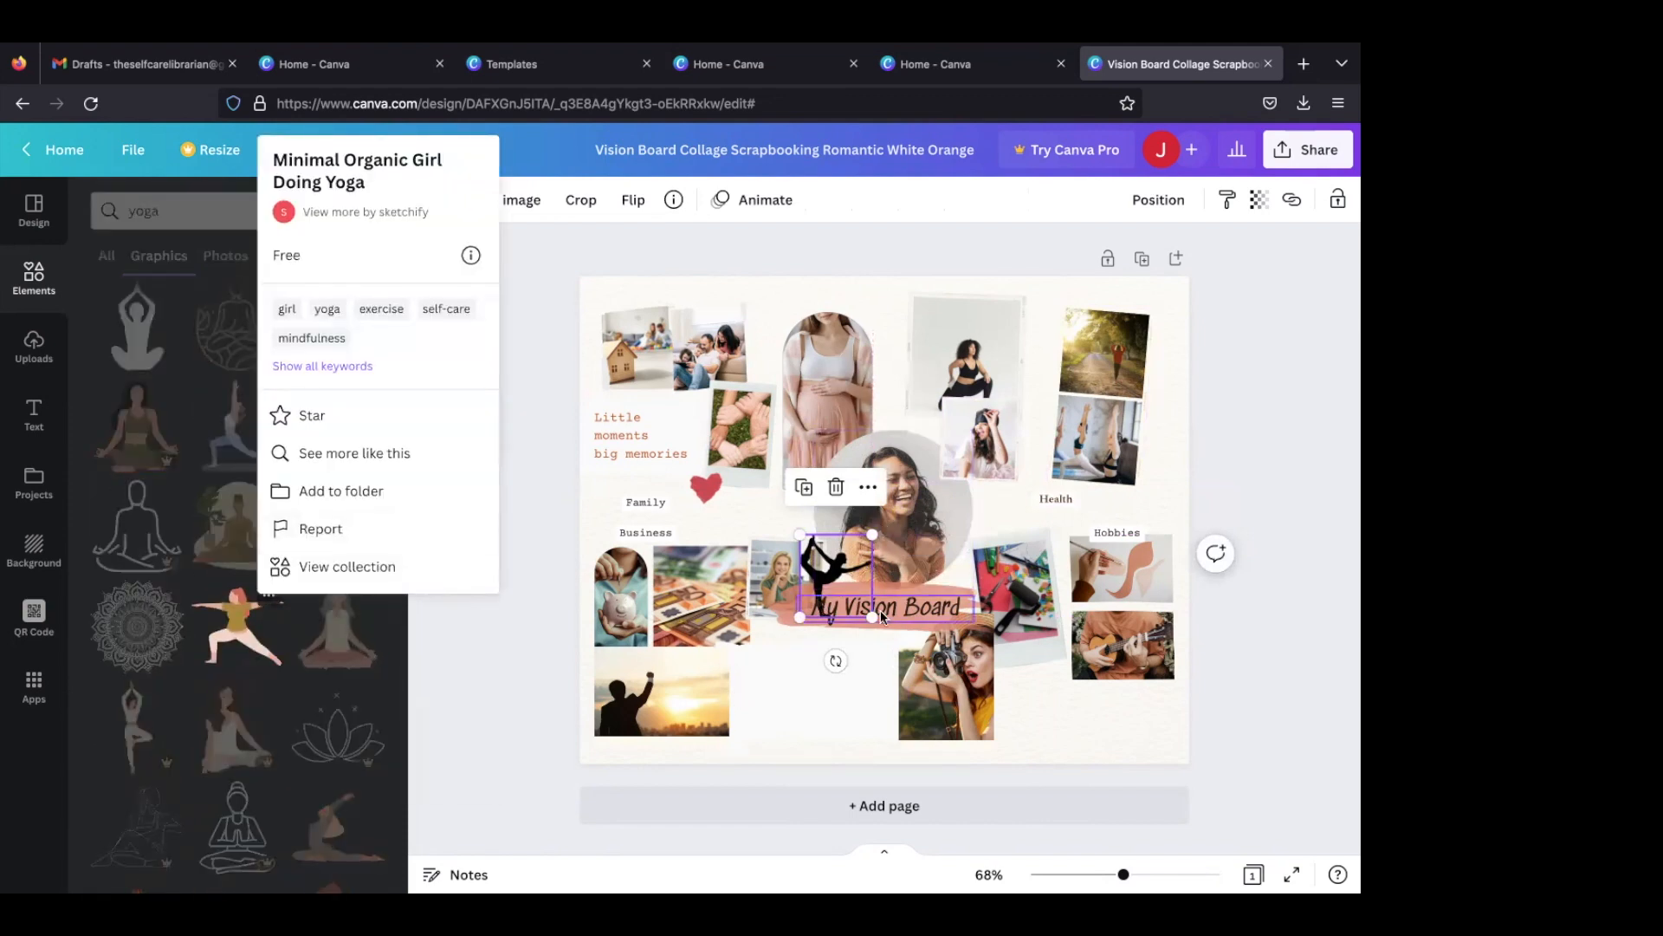
click(832, 658)
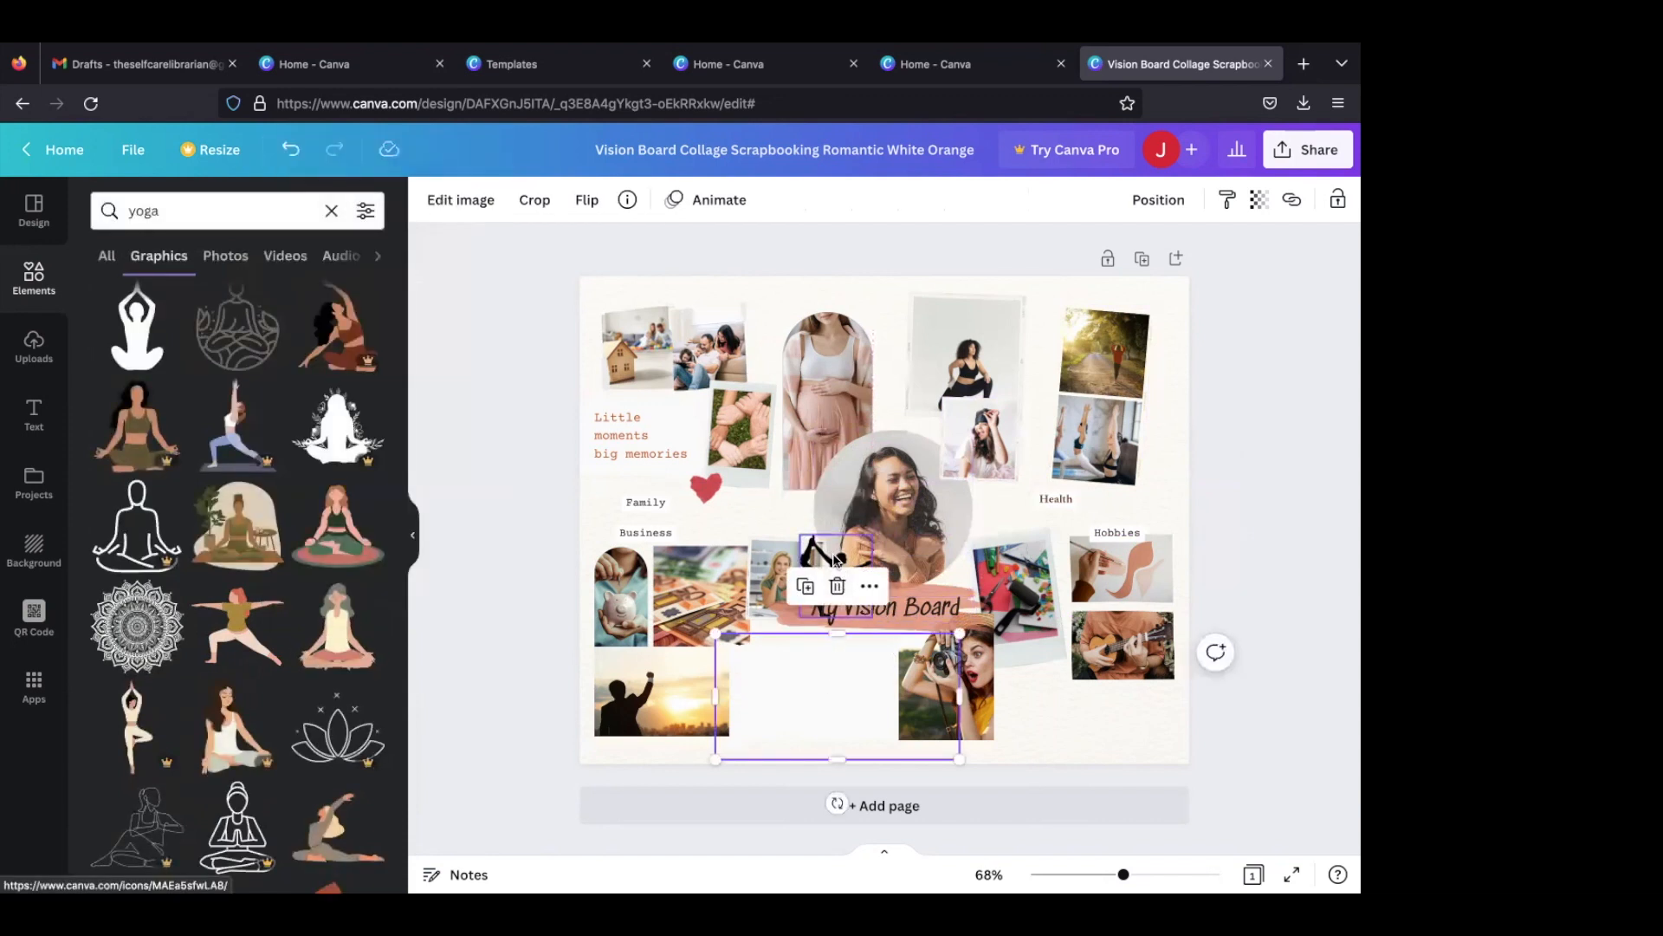
click(836, 488)
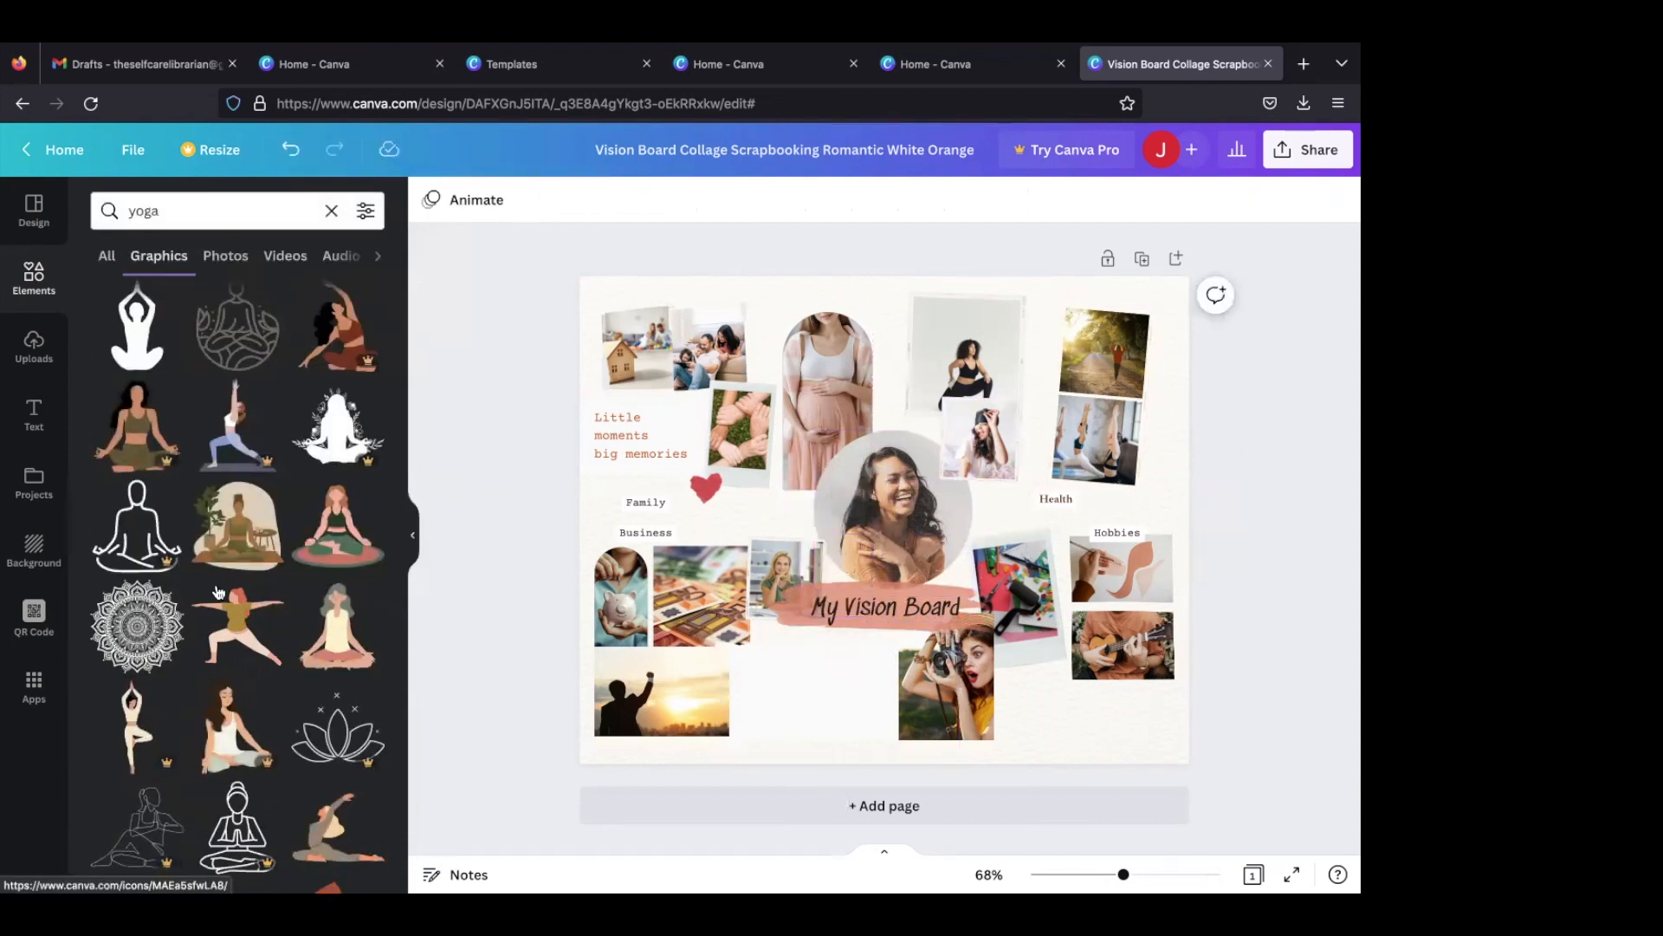
- Add the woman in warrior pose graphic, shrink it and place it beside the "Health" label
click(237, 624)
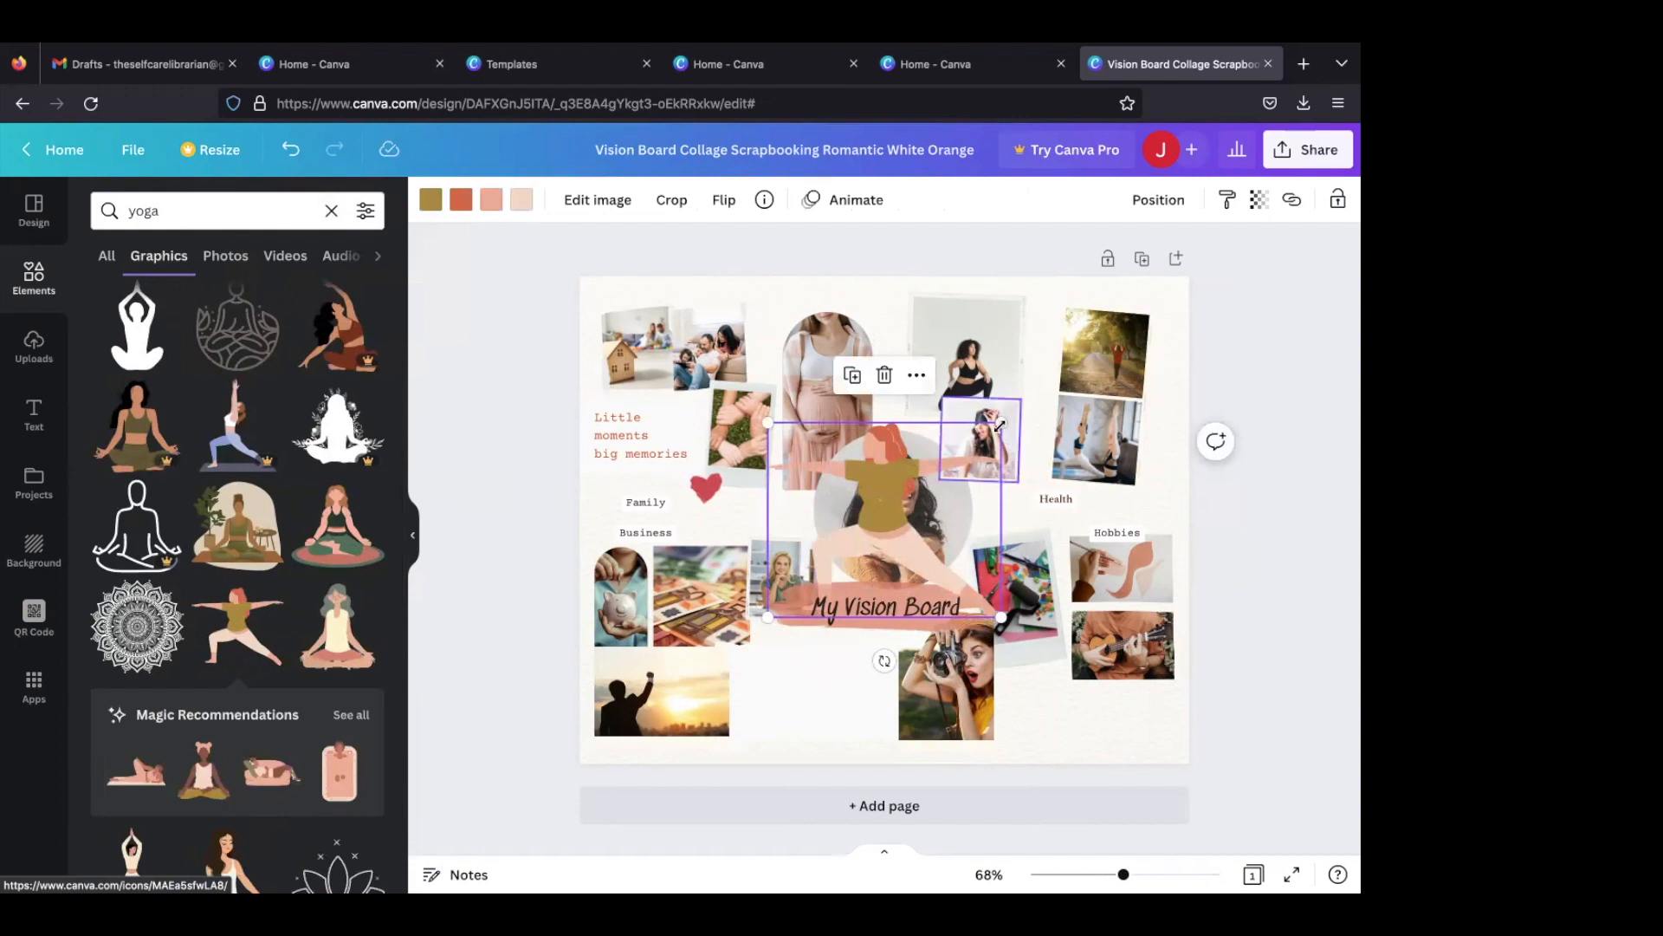
mouse_move(1001, 423)
mouse_down()
mouse_move(828, 568)
mouse_move(1012, 505)
mouse_up()
click(1098, 518)
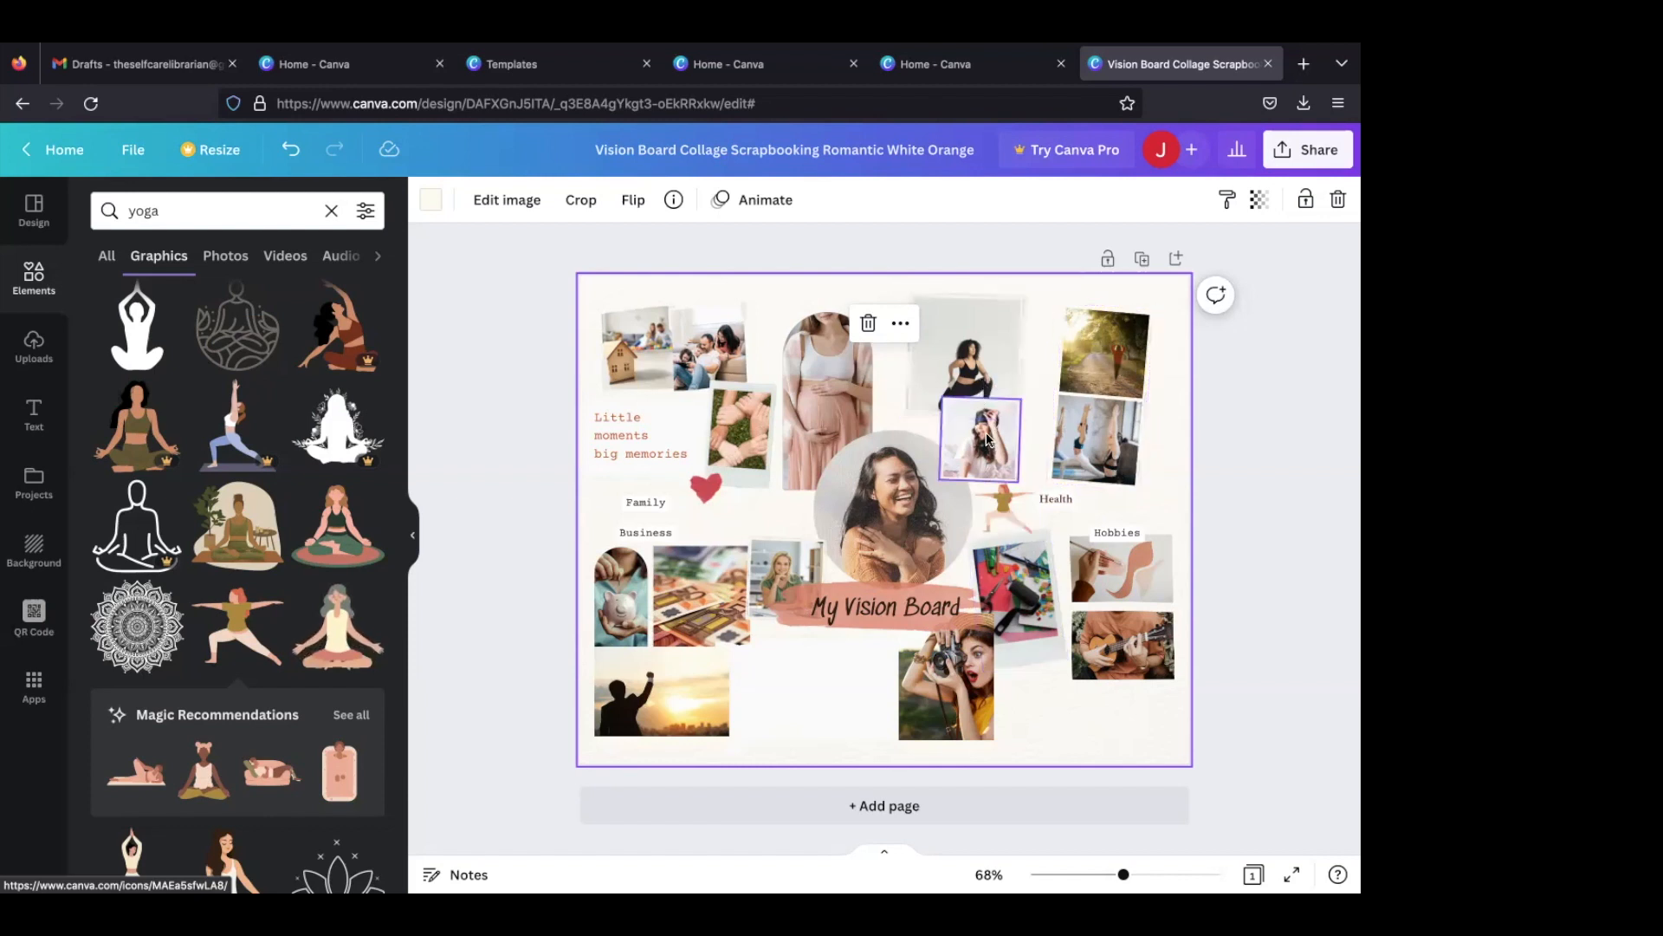
- Search the photos for "love" to find a new picture for the central circular frame
click(888, 544)
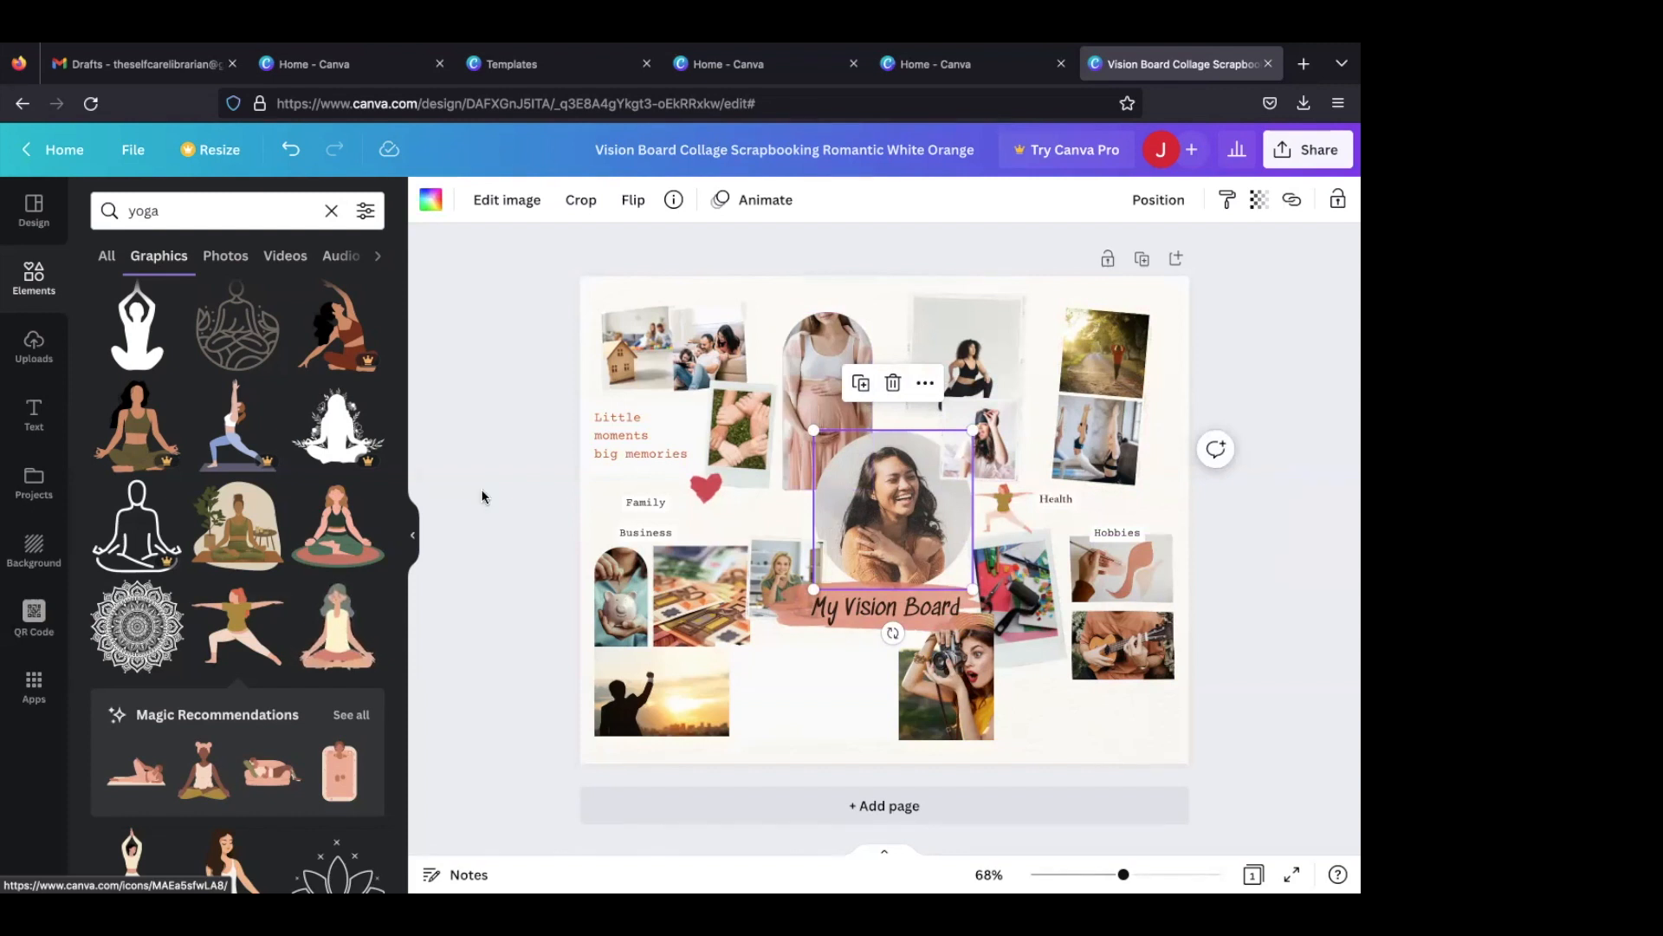
click(253, 213)
text(love)
key(Return)
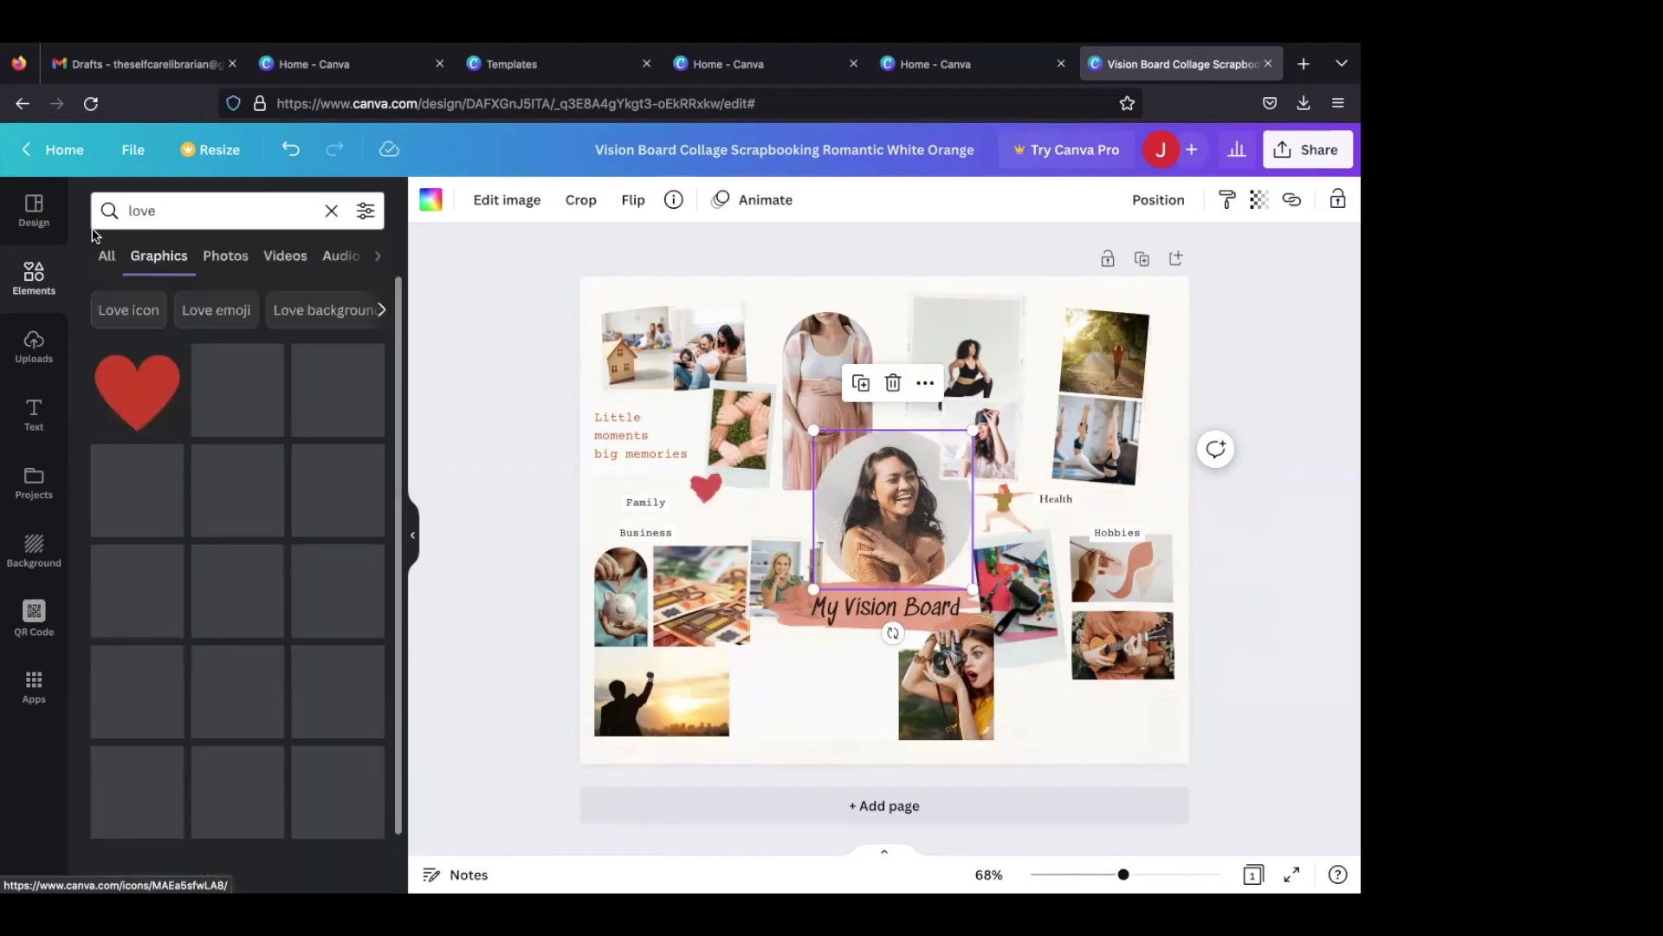
click(231, 261)
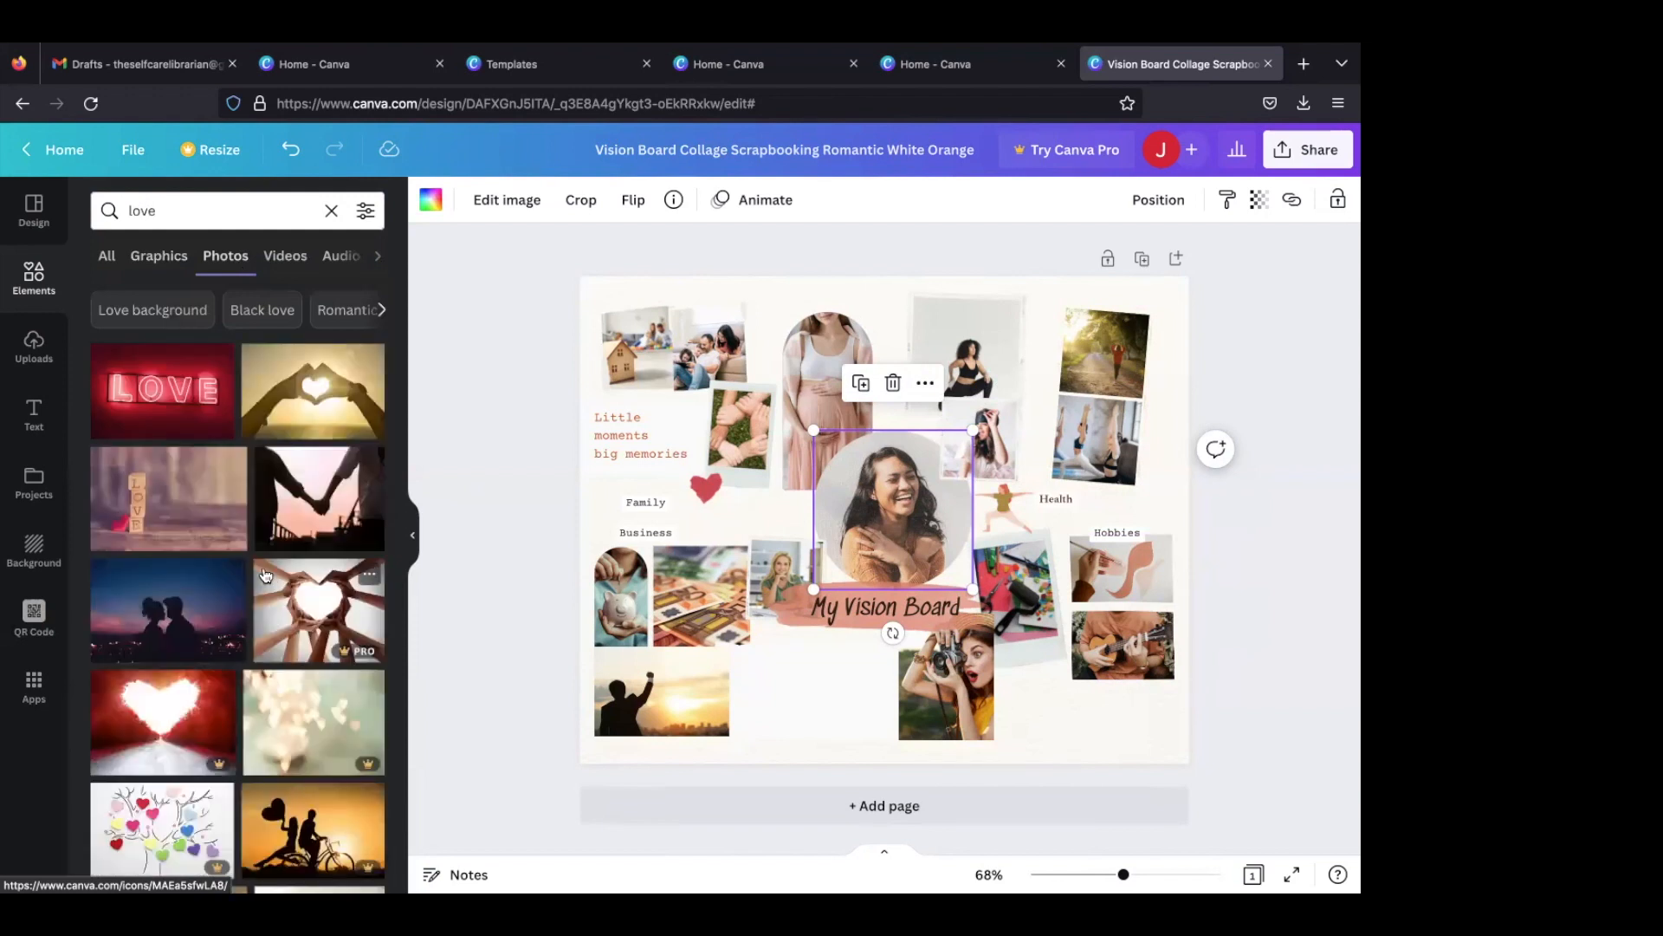
- Try the heart-shaped hands photo and the couple holding hands photo in the central circular frame
click(310, 388)
drag(849, 403, 876, 468)
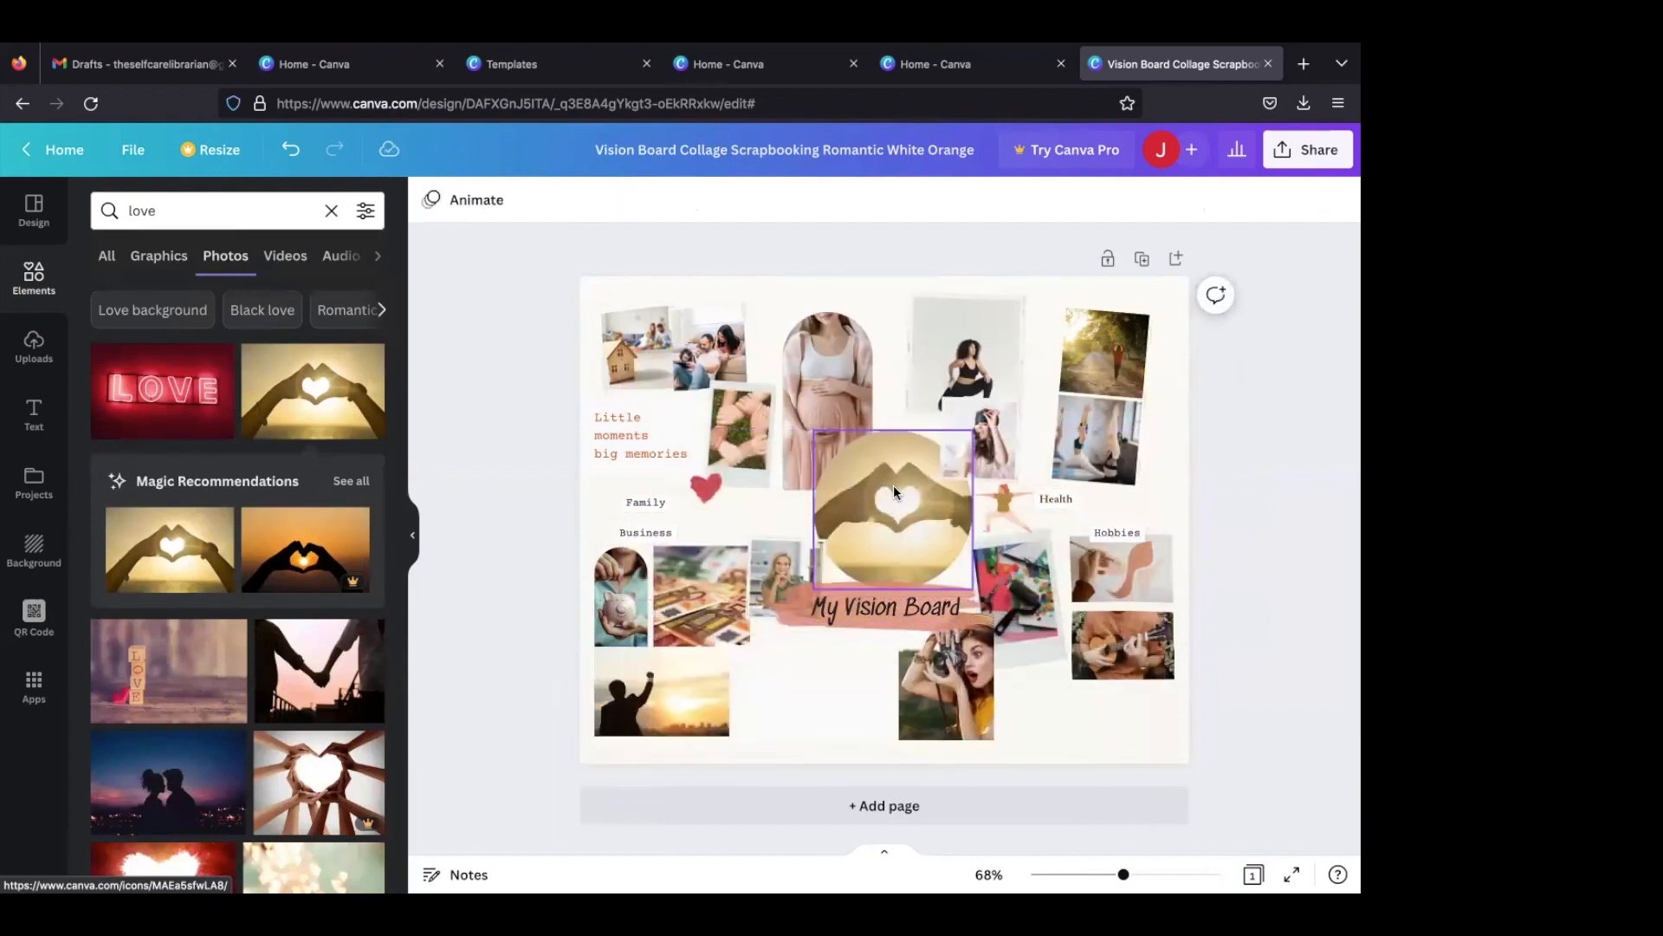
click(629, 397)
click(312, 689)
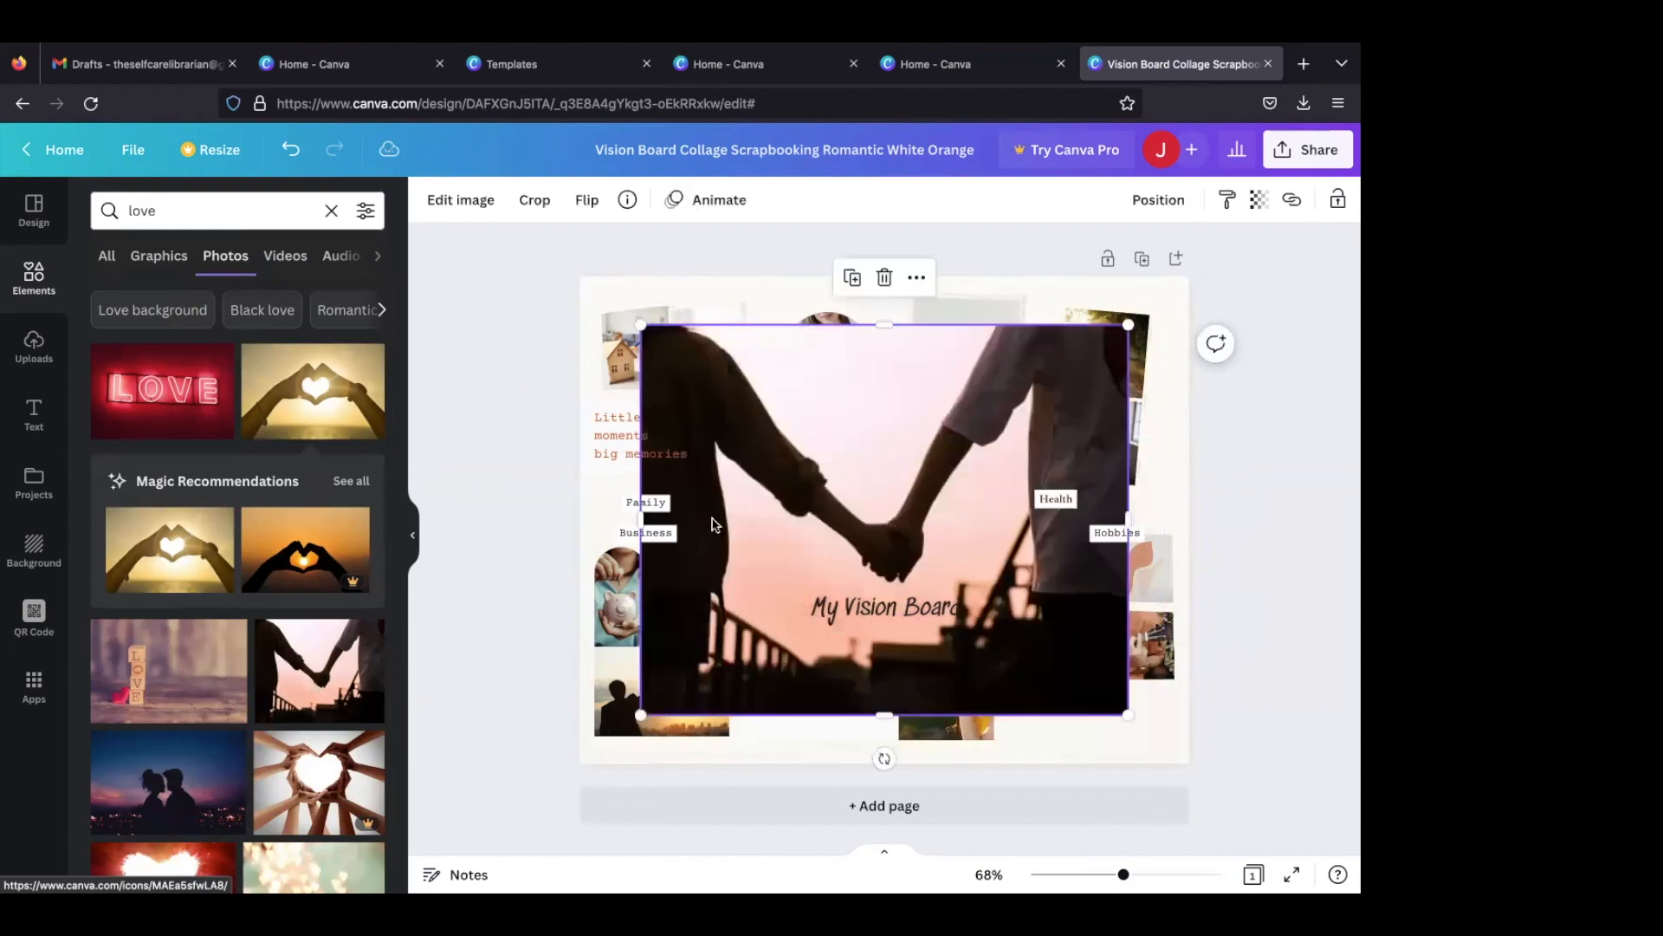
drag(824, 407, 893, 520)
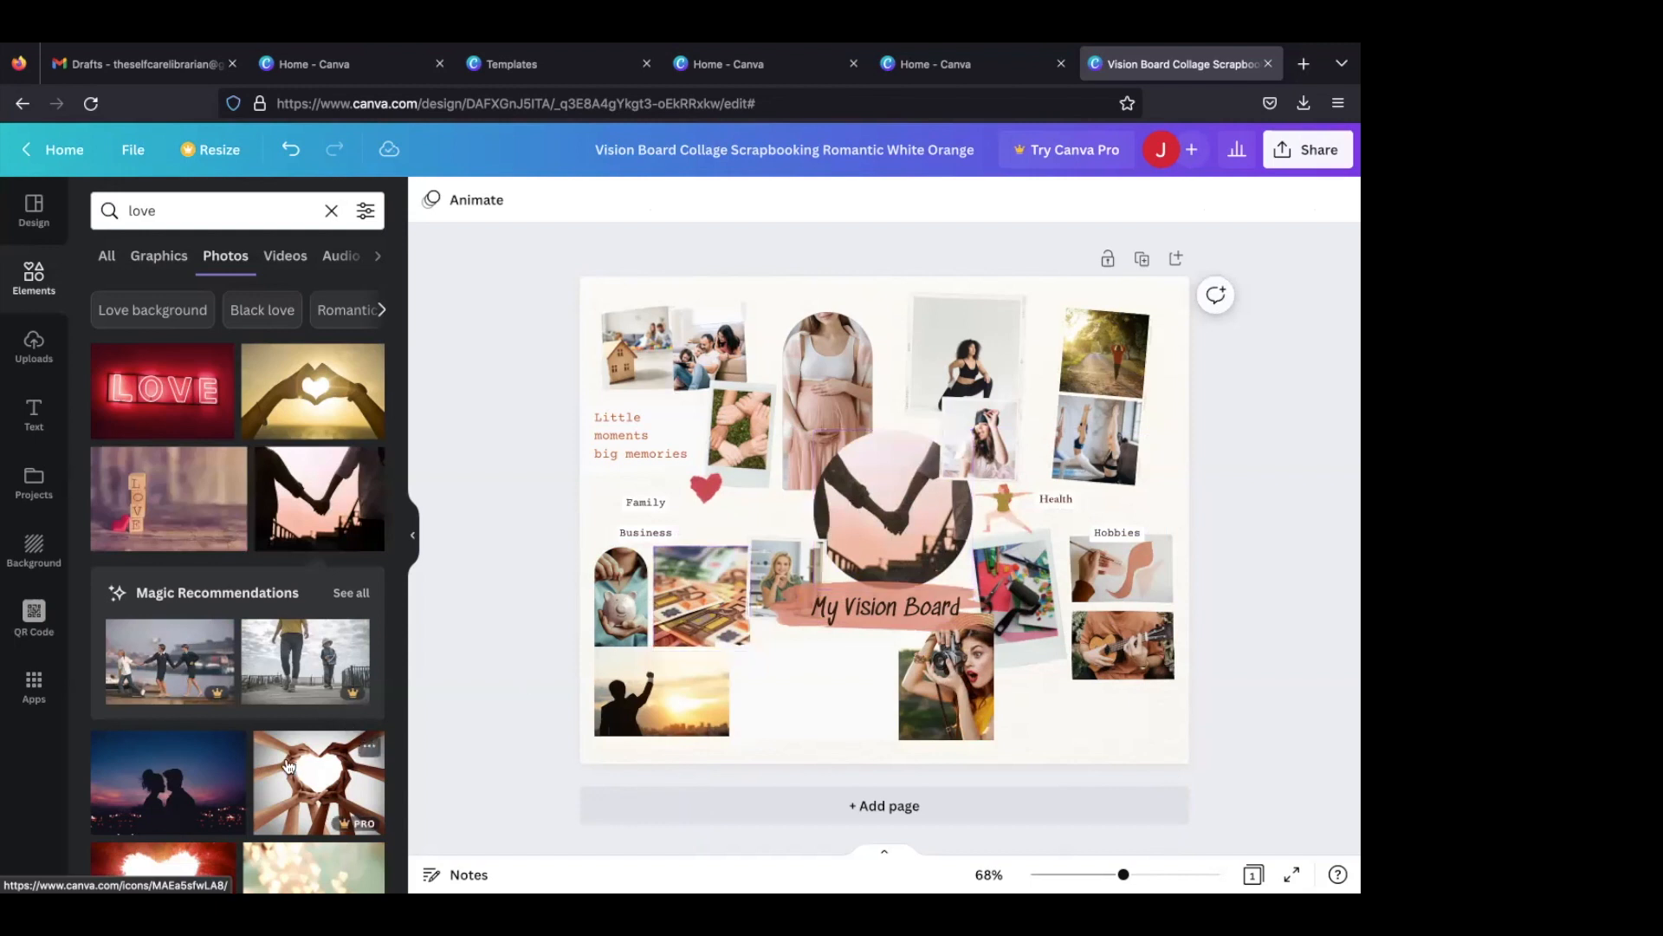
- Fill the central circular frame with the knotted rope photo from the "love" photos
scroll(289, 766, down, 3)
scroll(289, 766, down, 2)
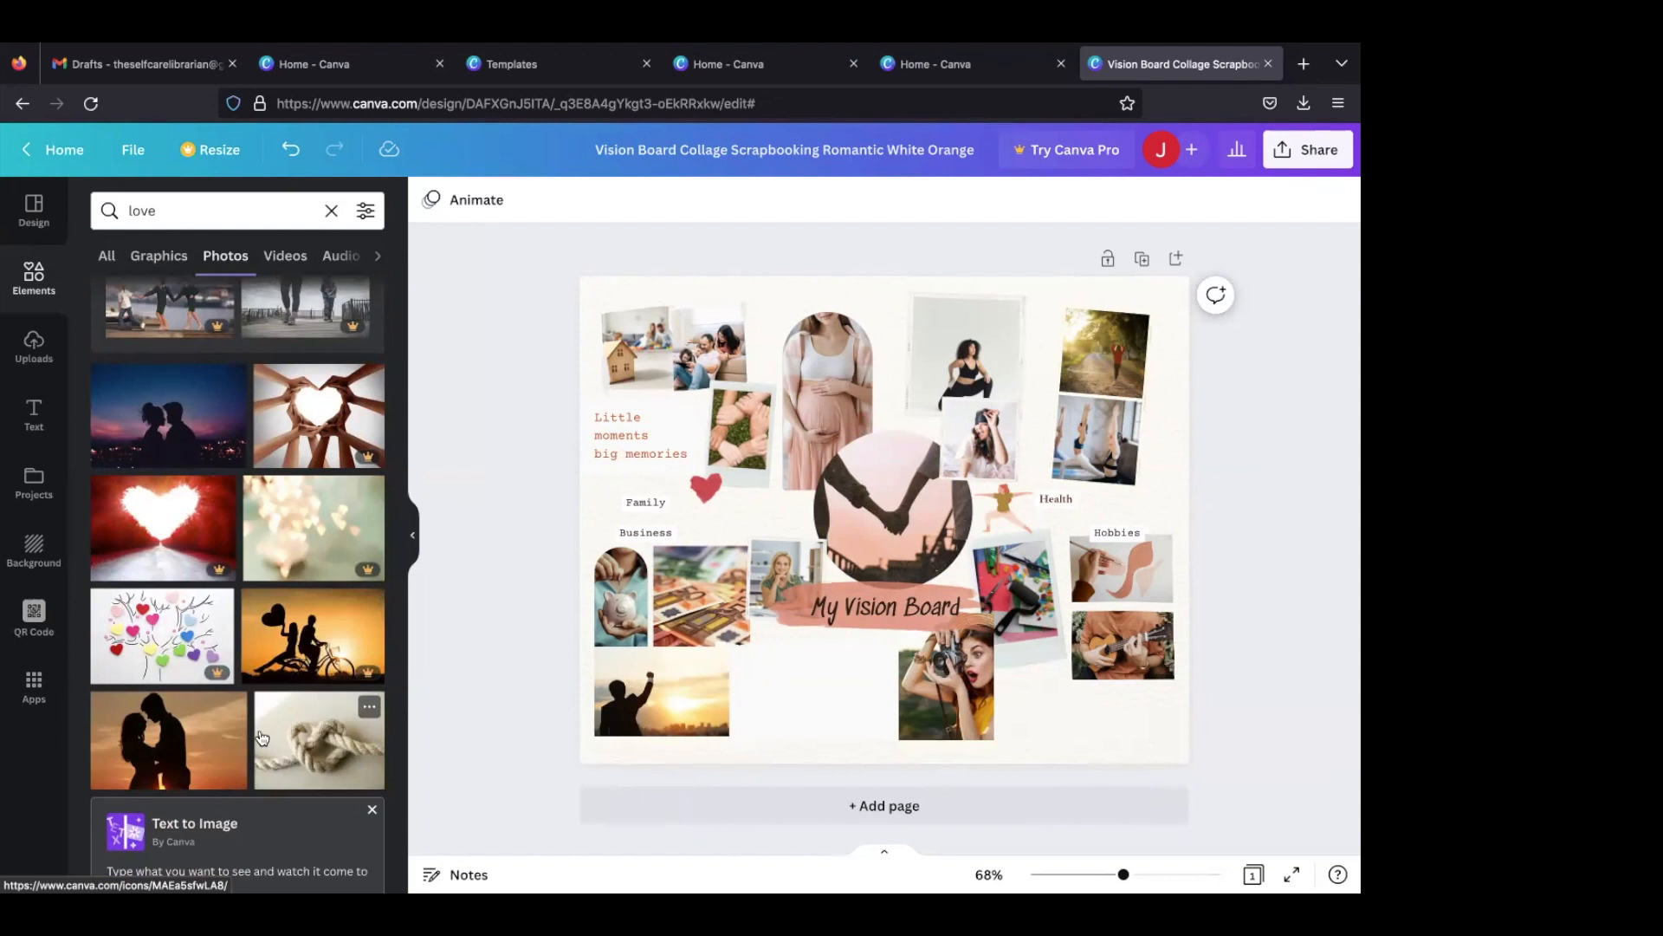
click(312, 732)
drag(829, 371, 866, 519)
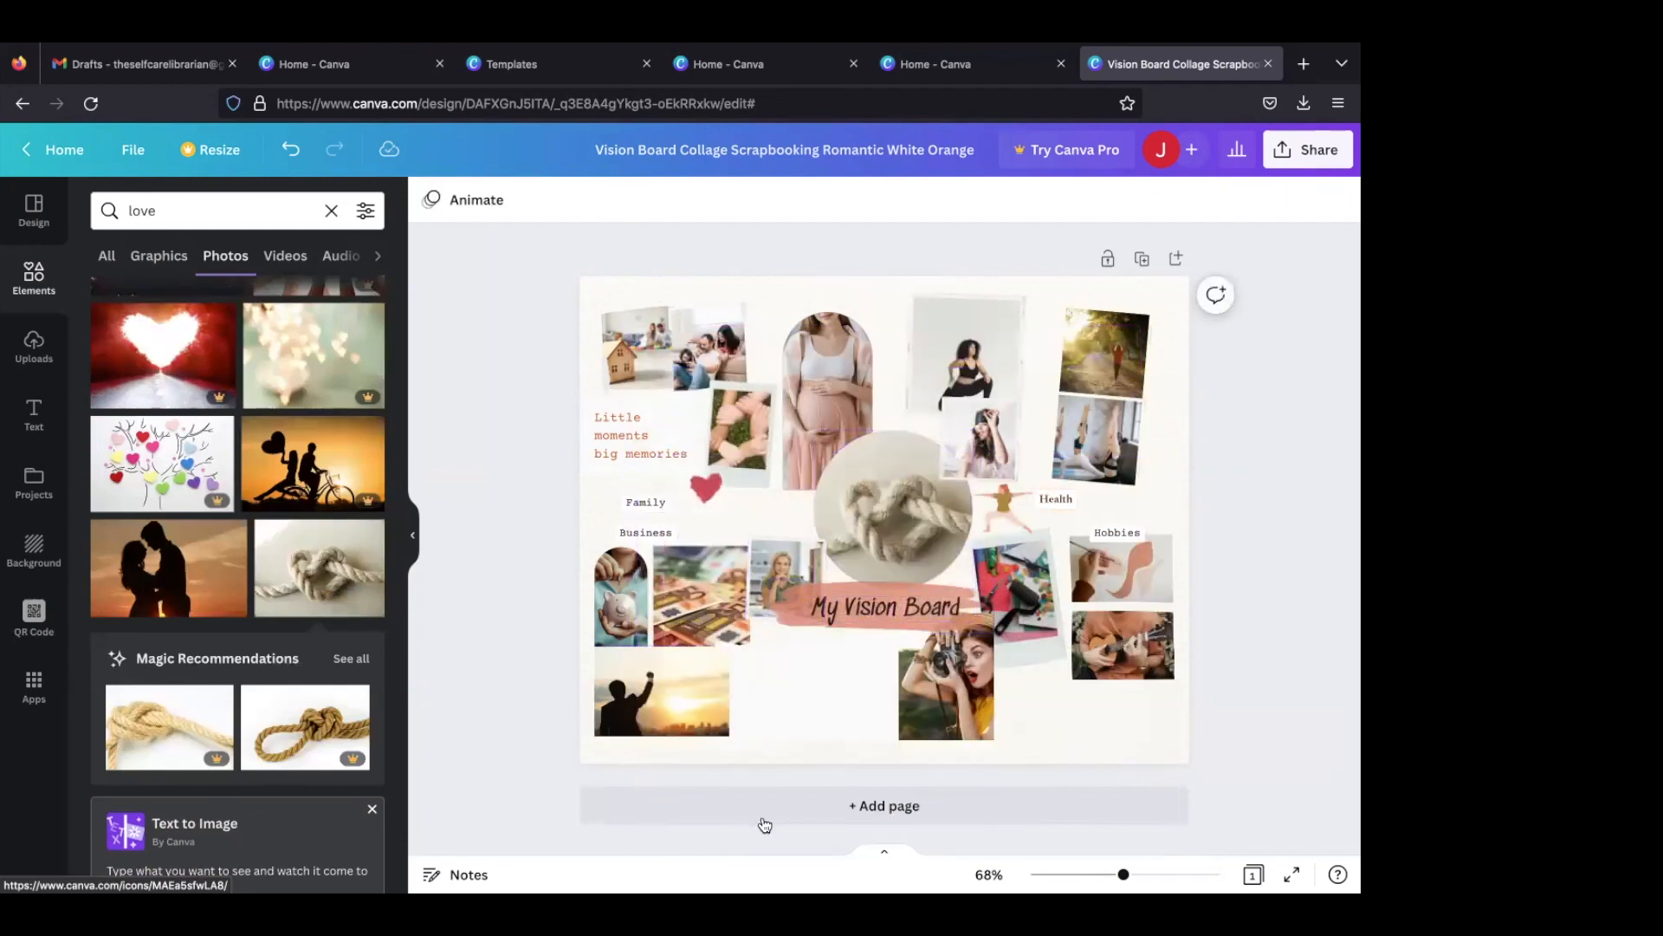
- Try the Hatton Bold and Lovelo fonts on the "My Vision Board" title
click(874, 607)
click(874, 606)
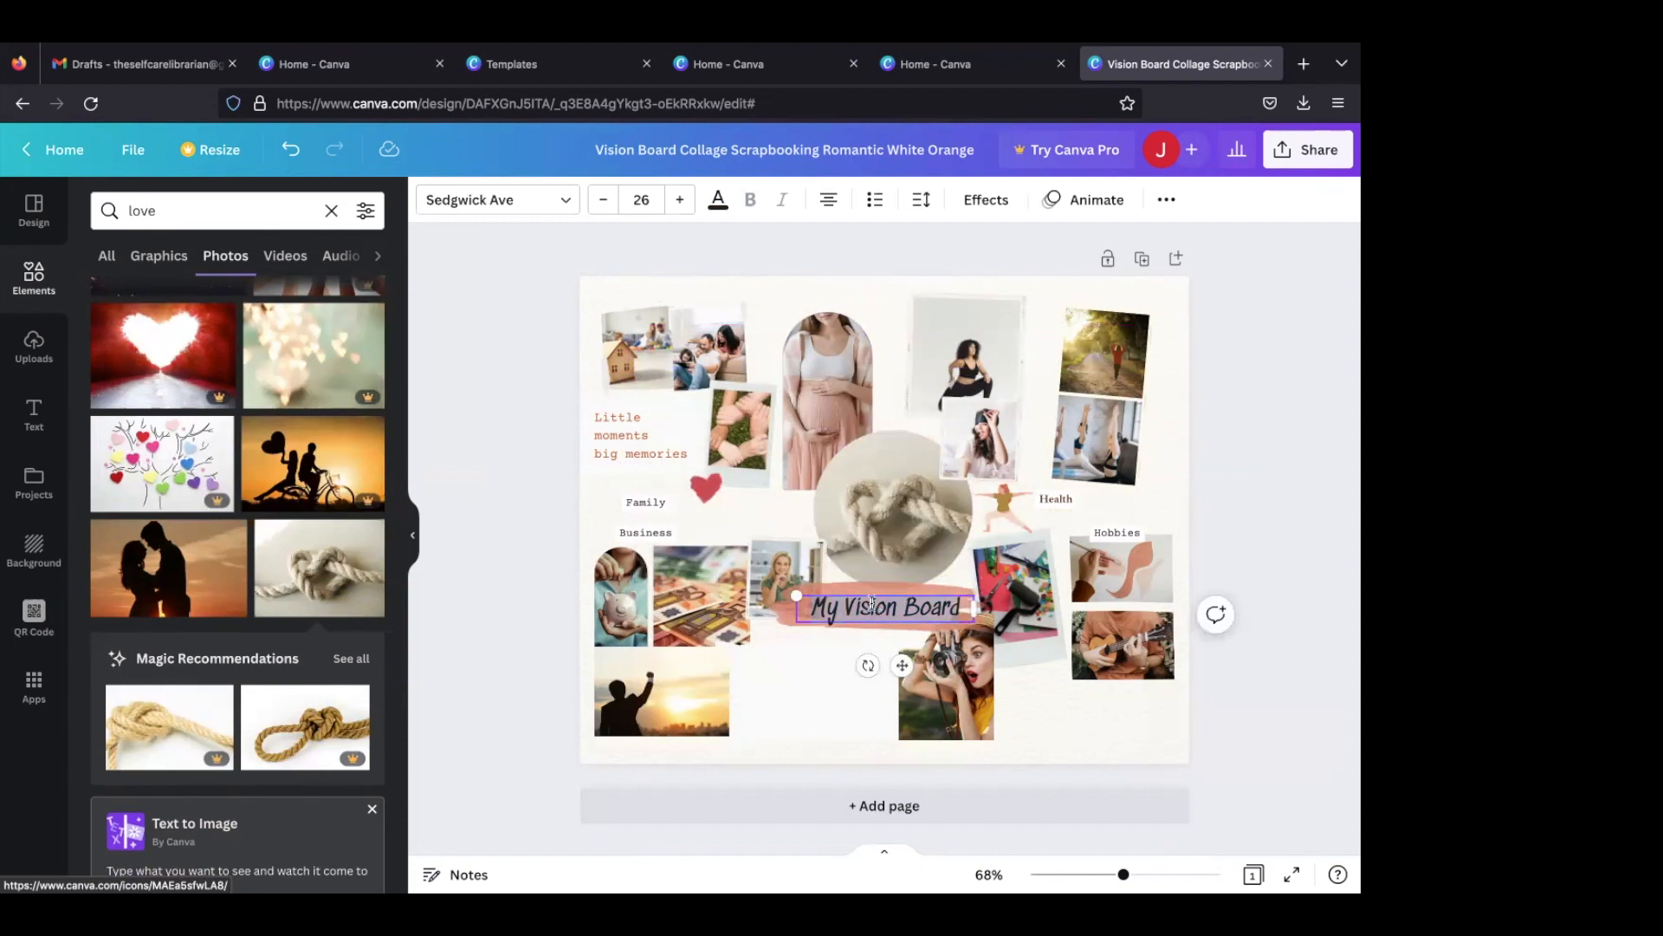
click(558, 200)
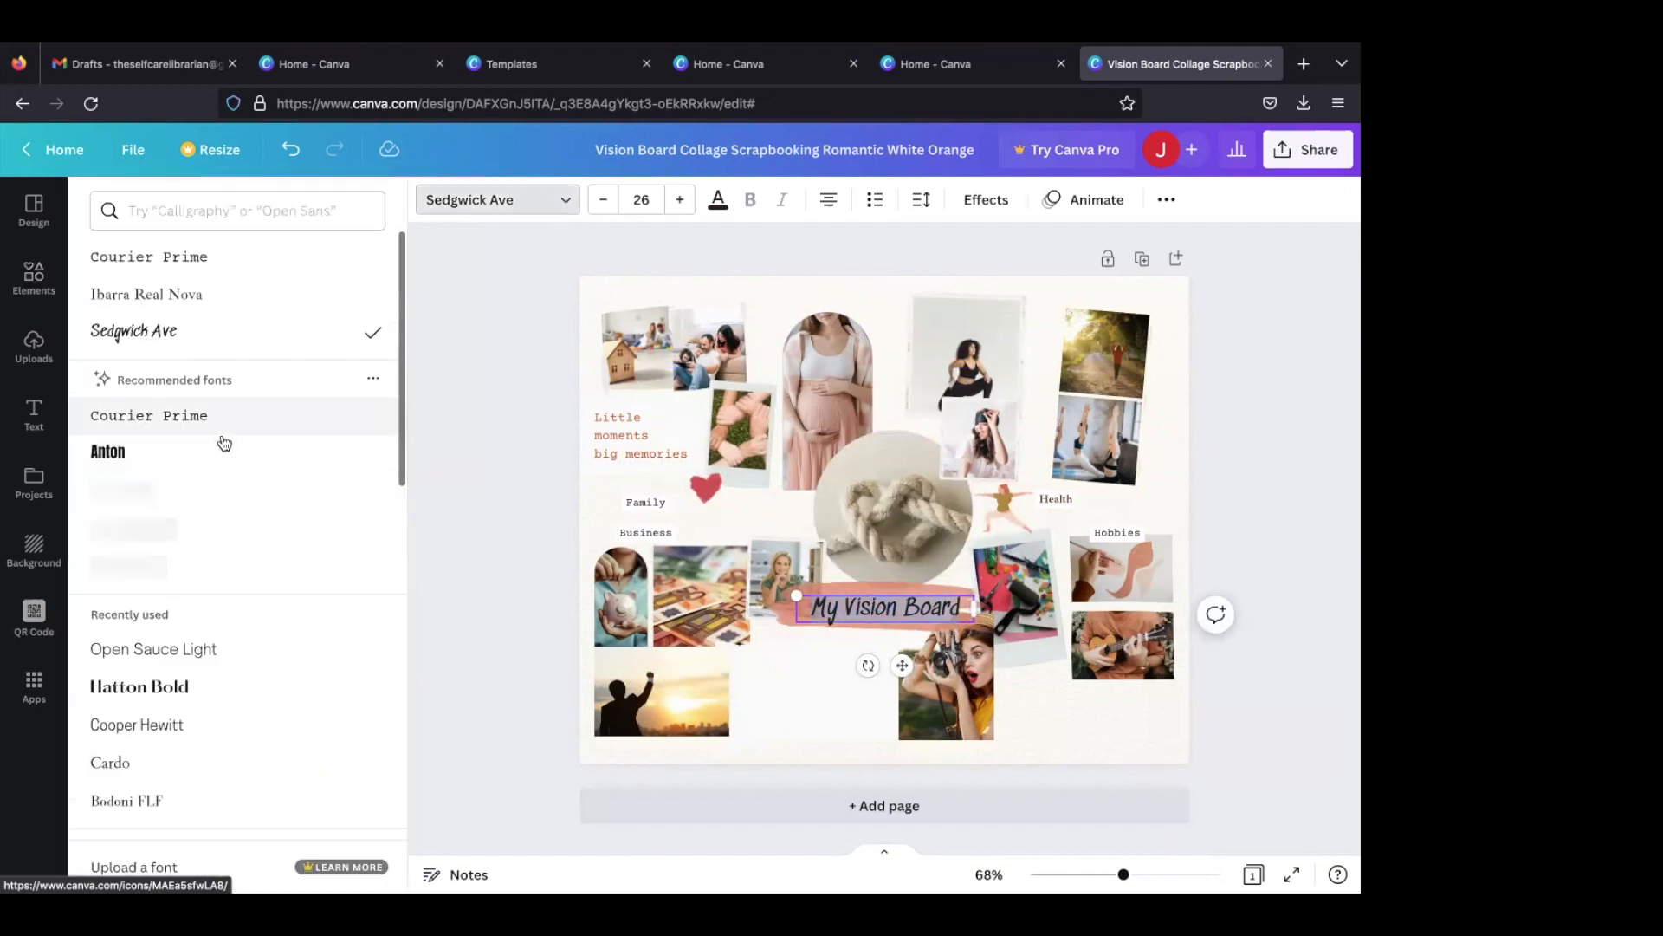
scroll(212, 597, down, 1)
click(213, 640)
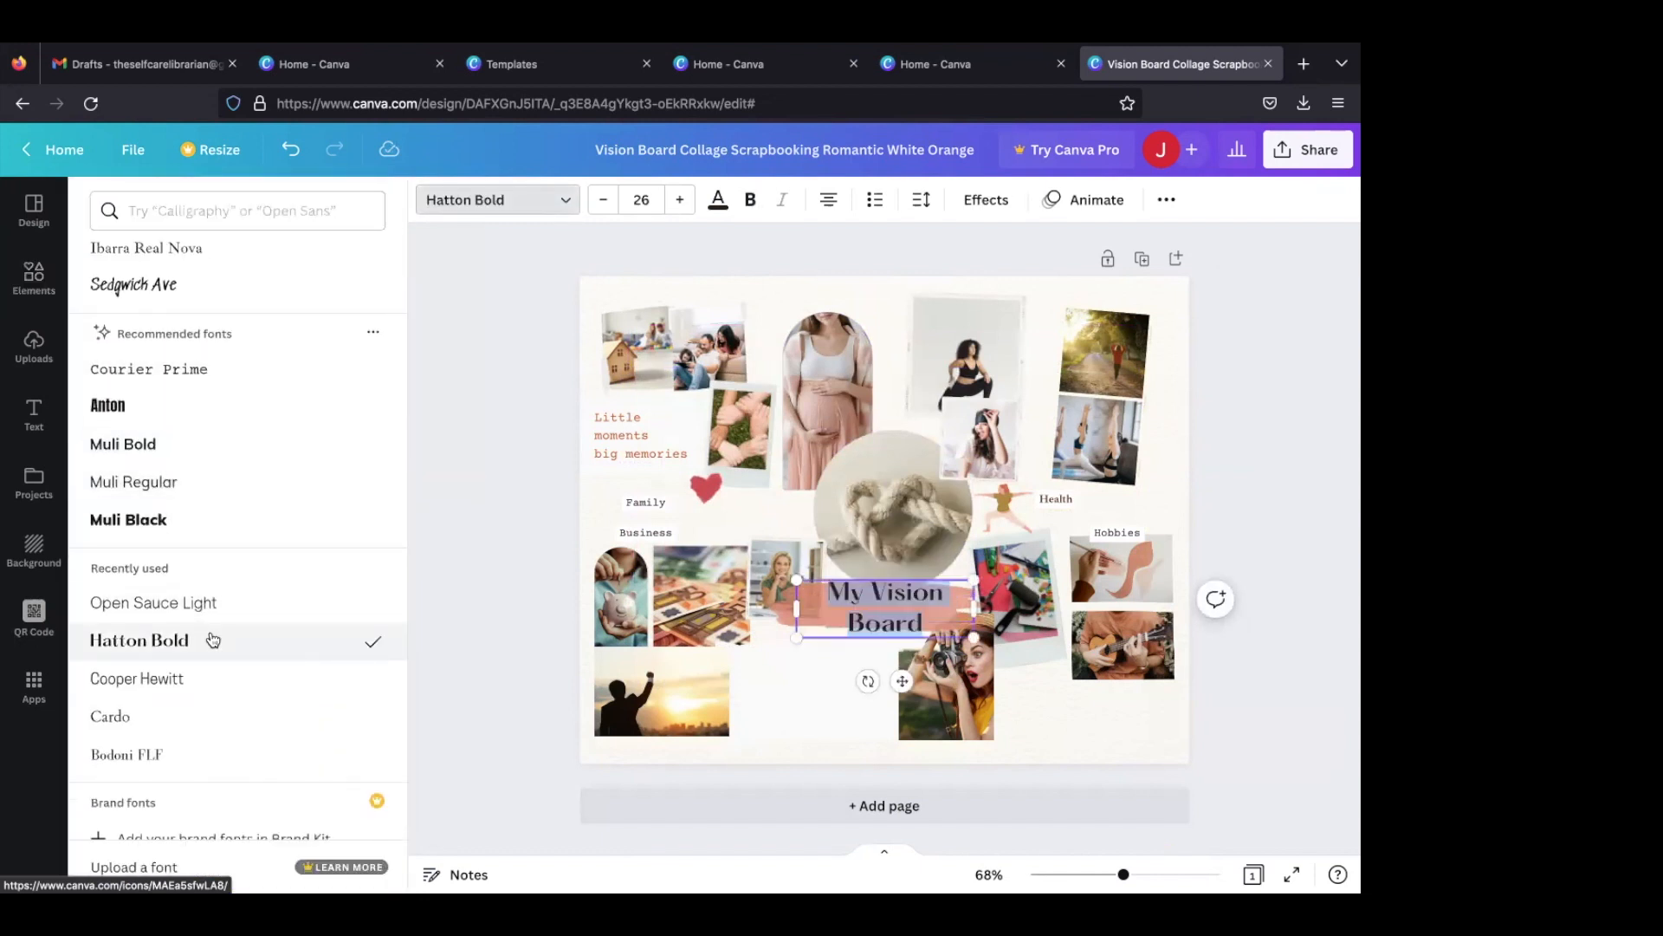
scroll(212, 641, down, 8)
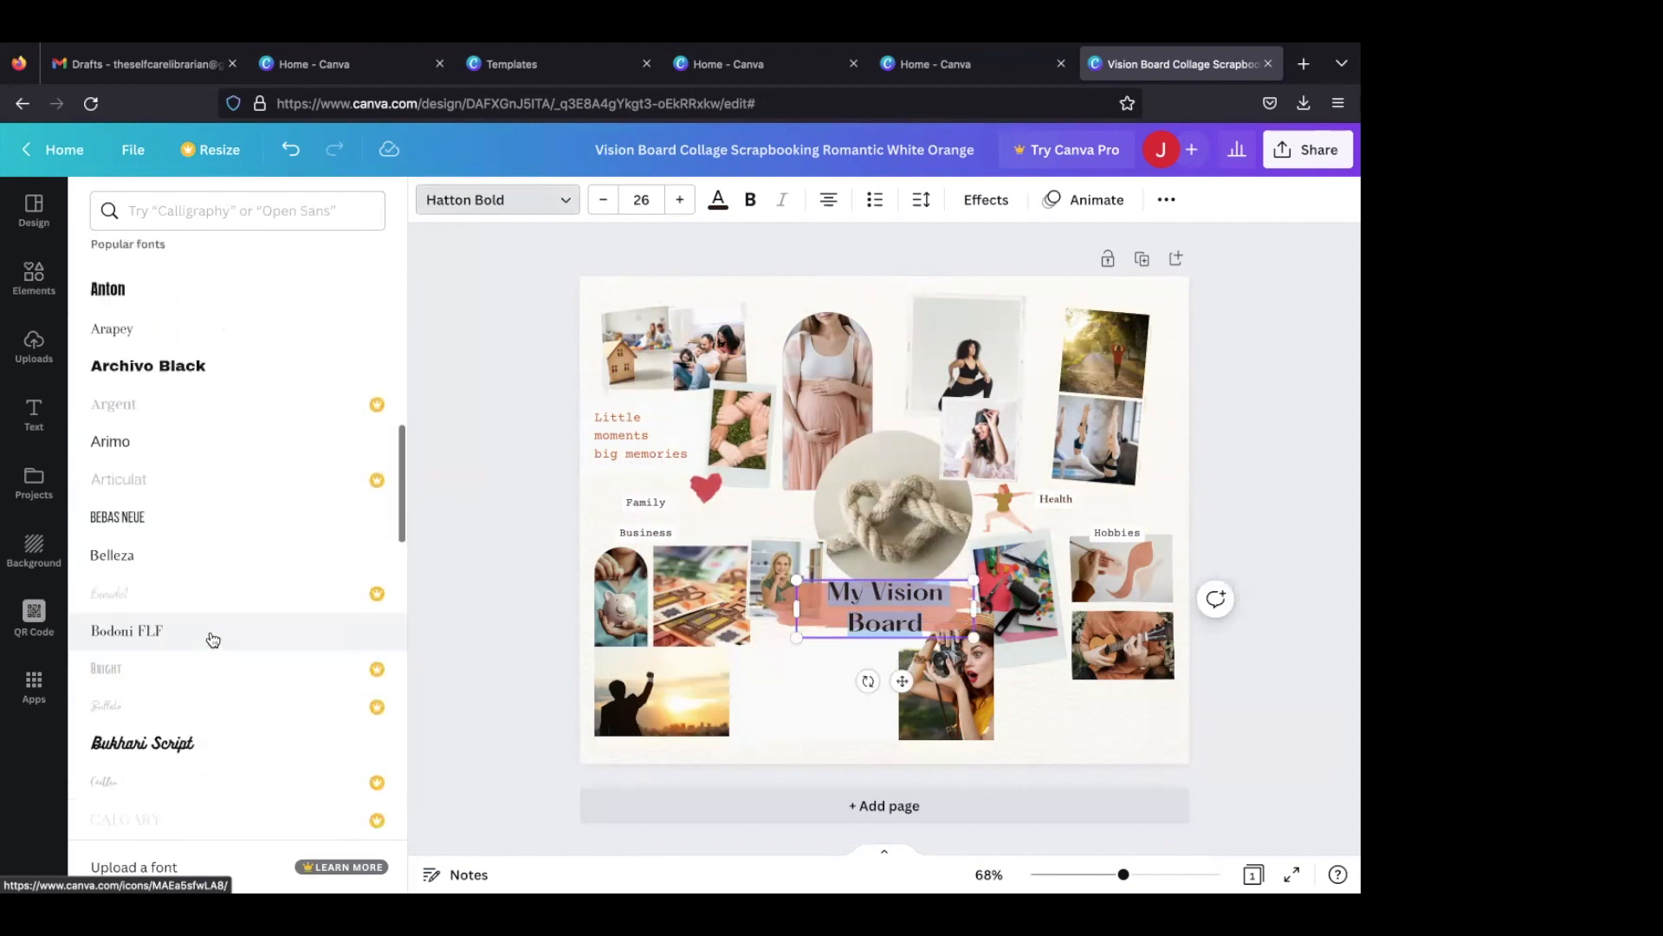
scroll(212, 640, down, 1)
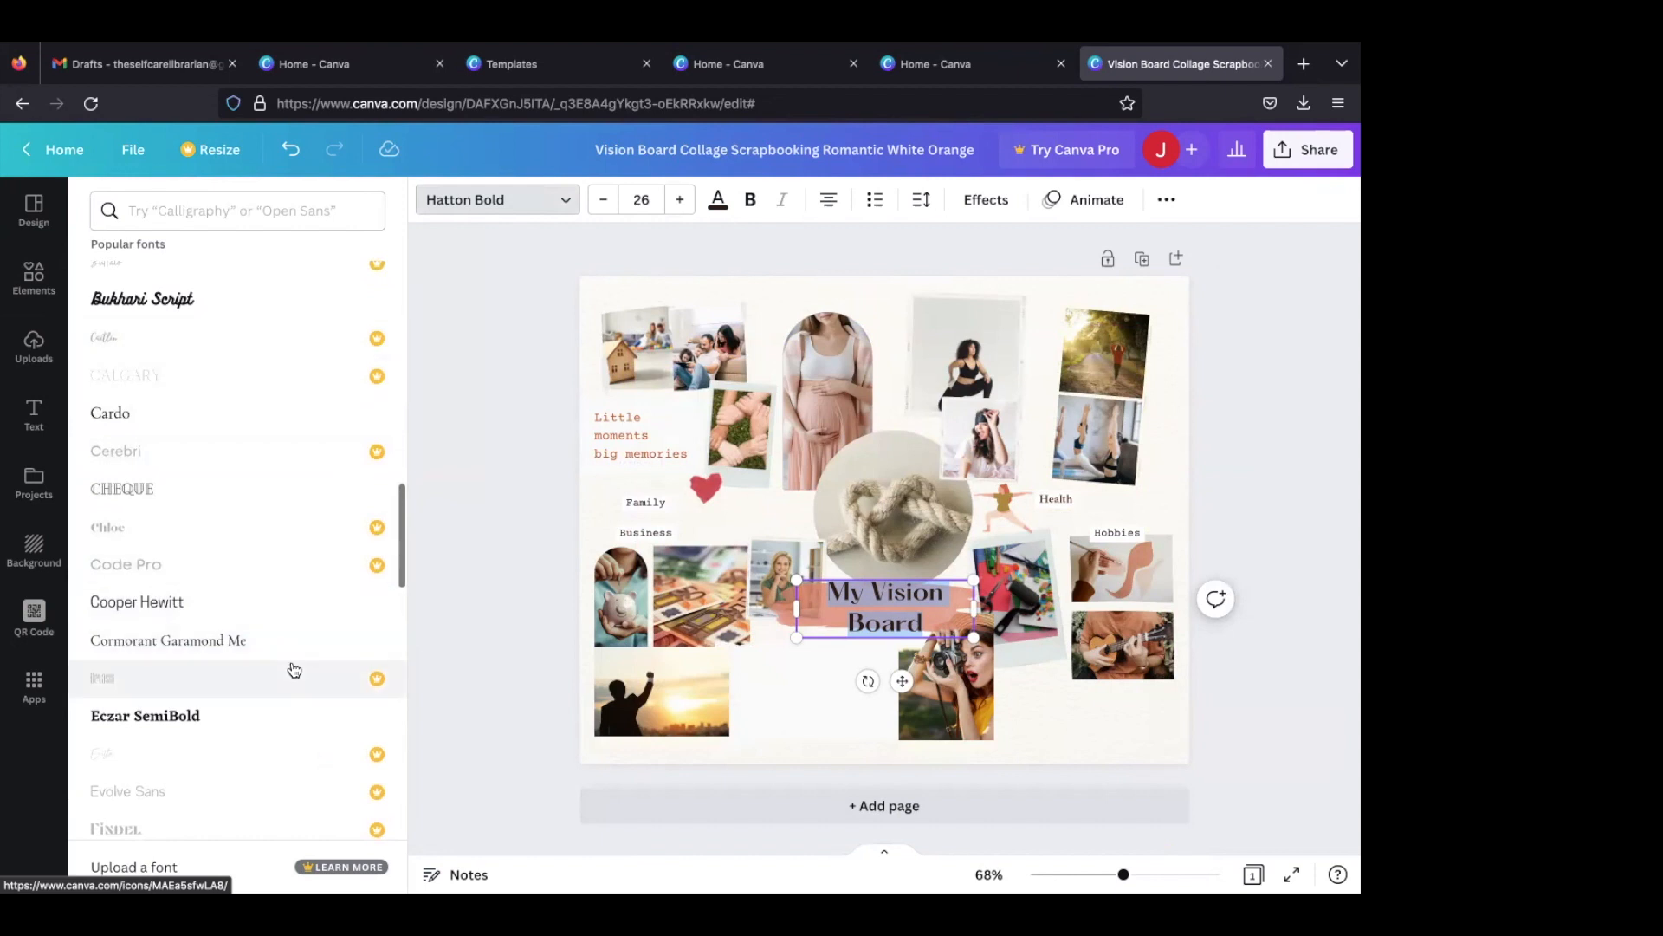
scroll(291, 667, down, 5)
scroll(286, 641, down, 1)
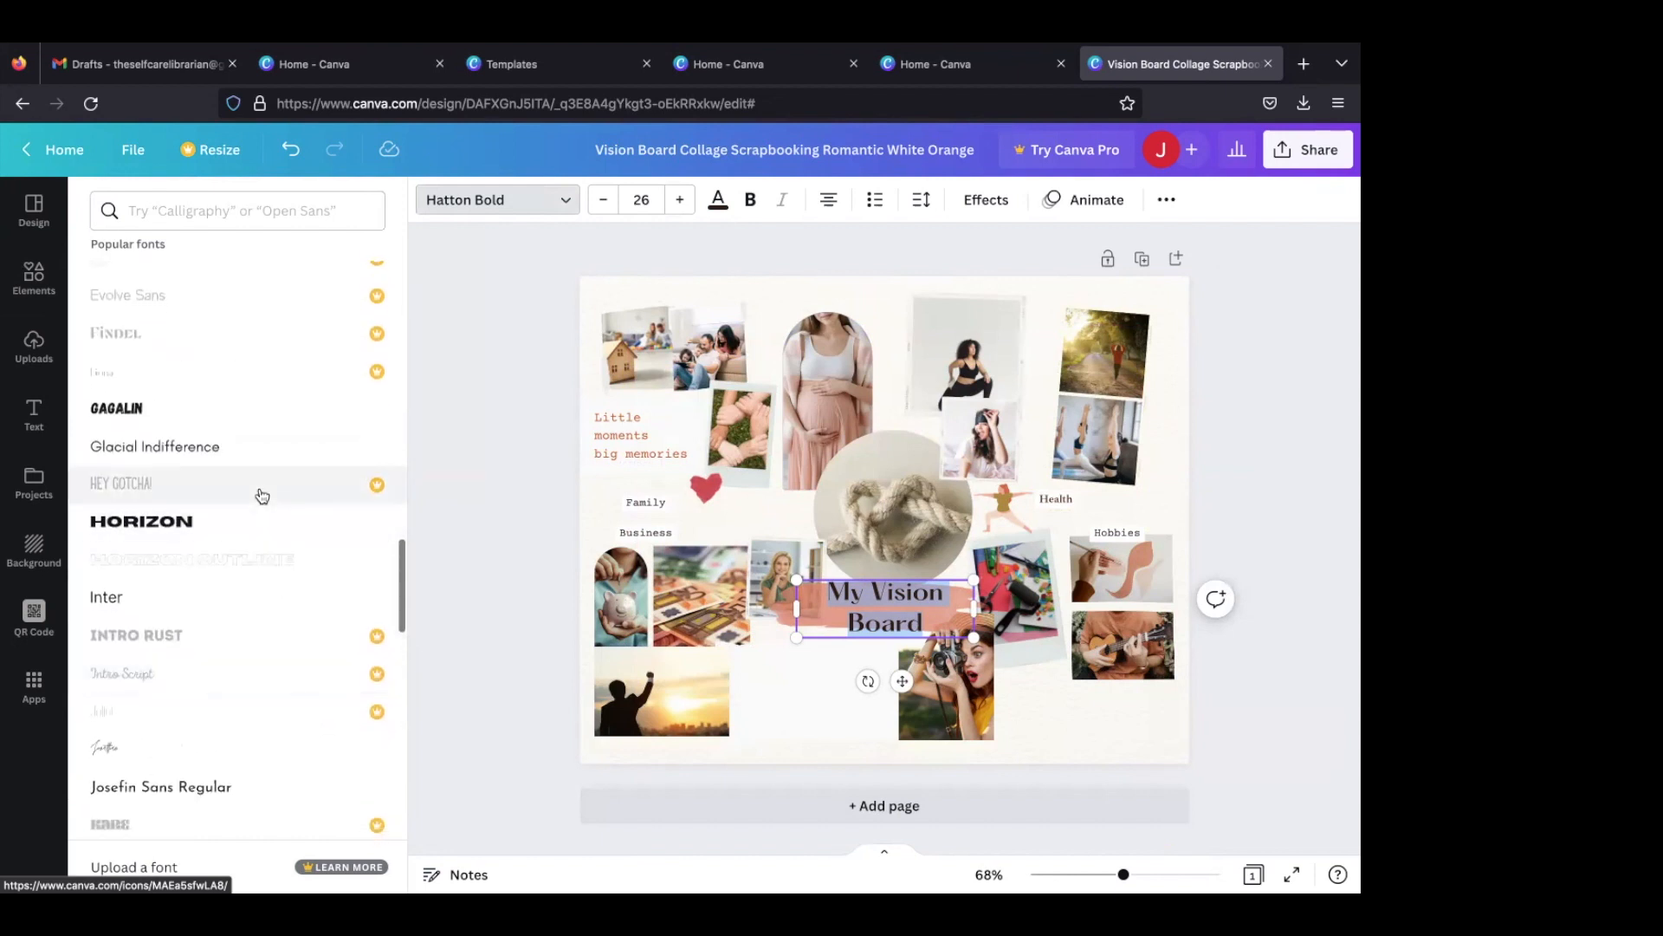
click(258, 520)
scroll(252, 520, down, 7)
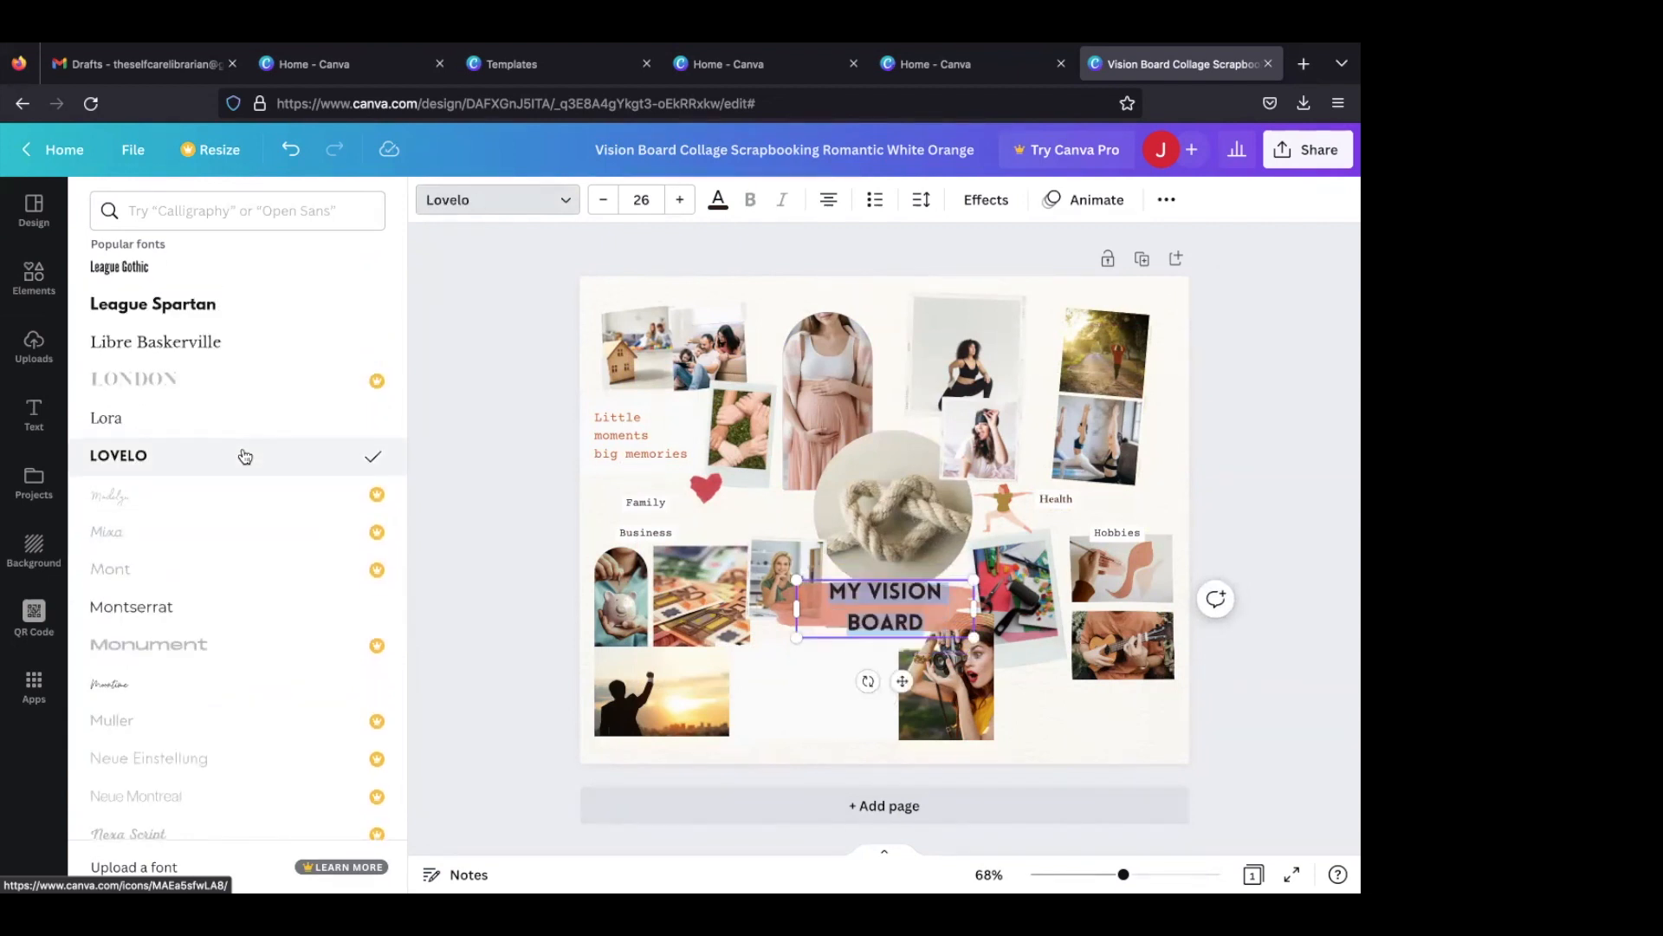
- Set the "My Vision Board" title in Noto Serif and nudge it slightly upward on its brush stroke
scroll(245, 458, down, 6)
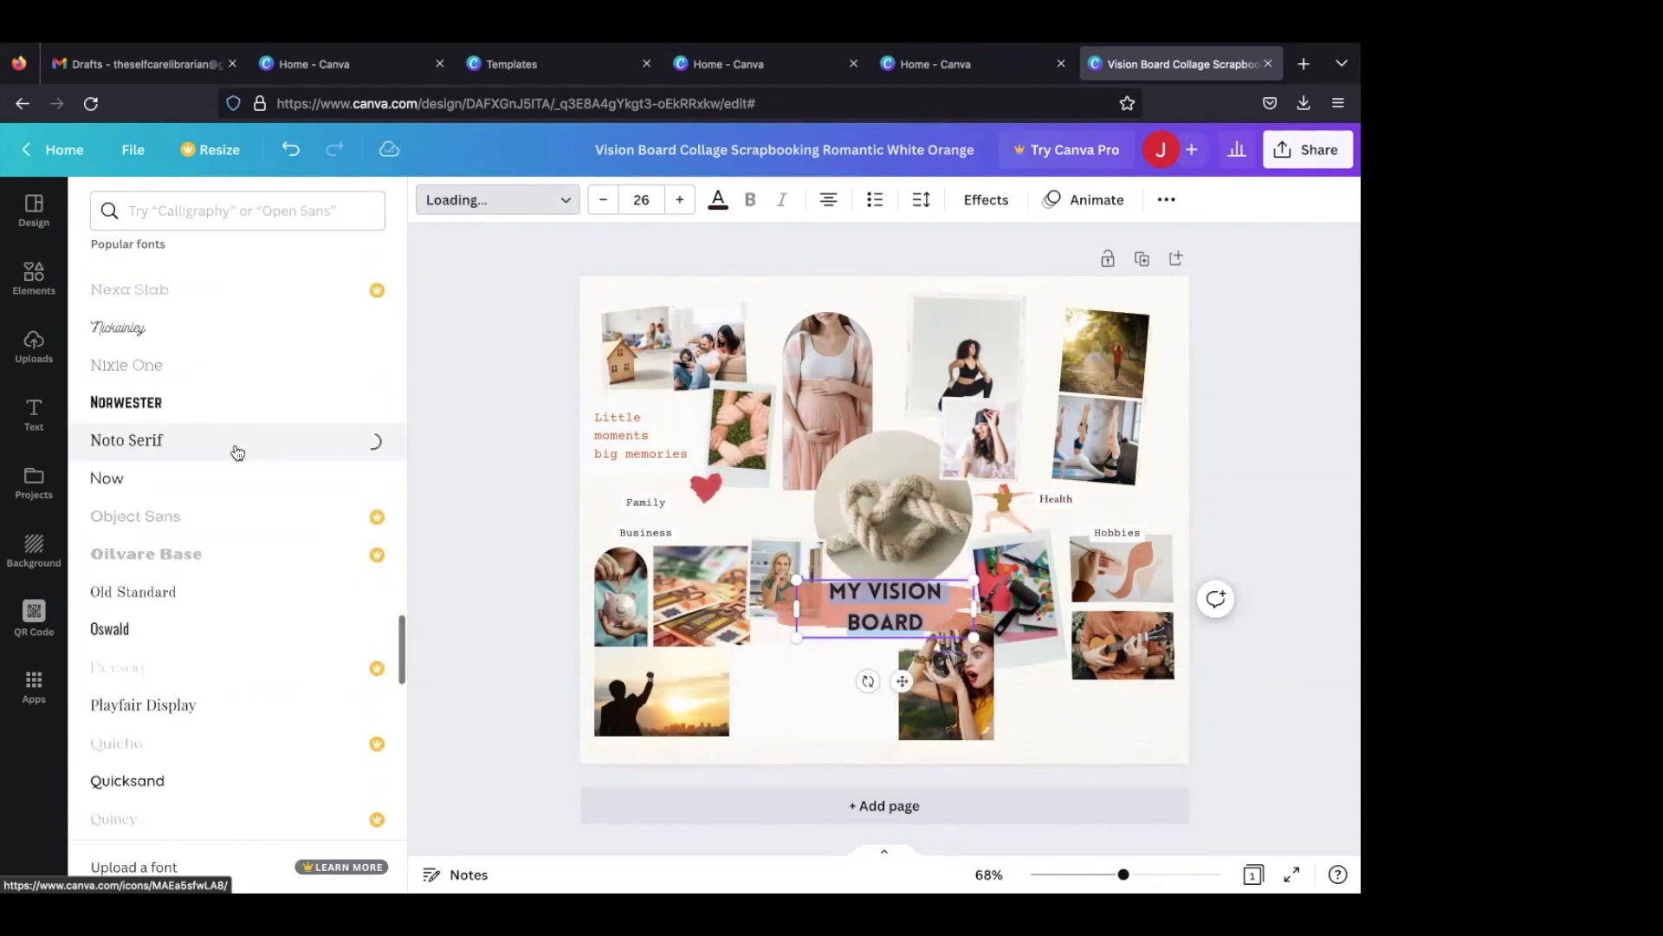
click(801, 663)
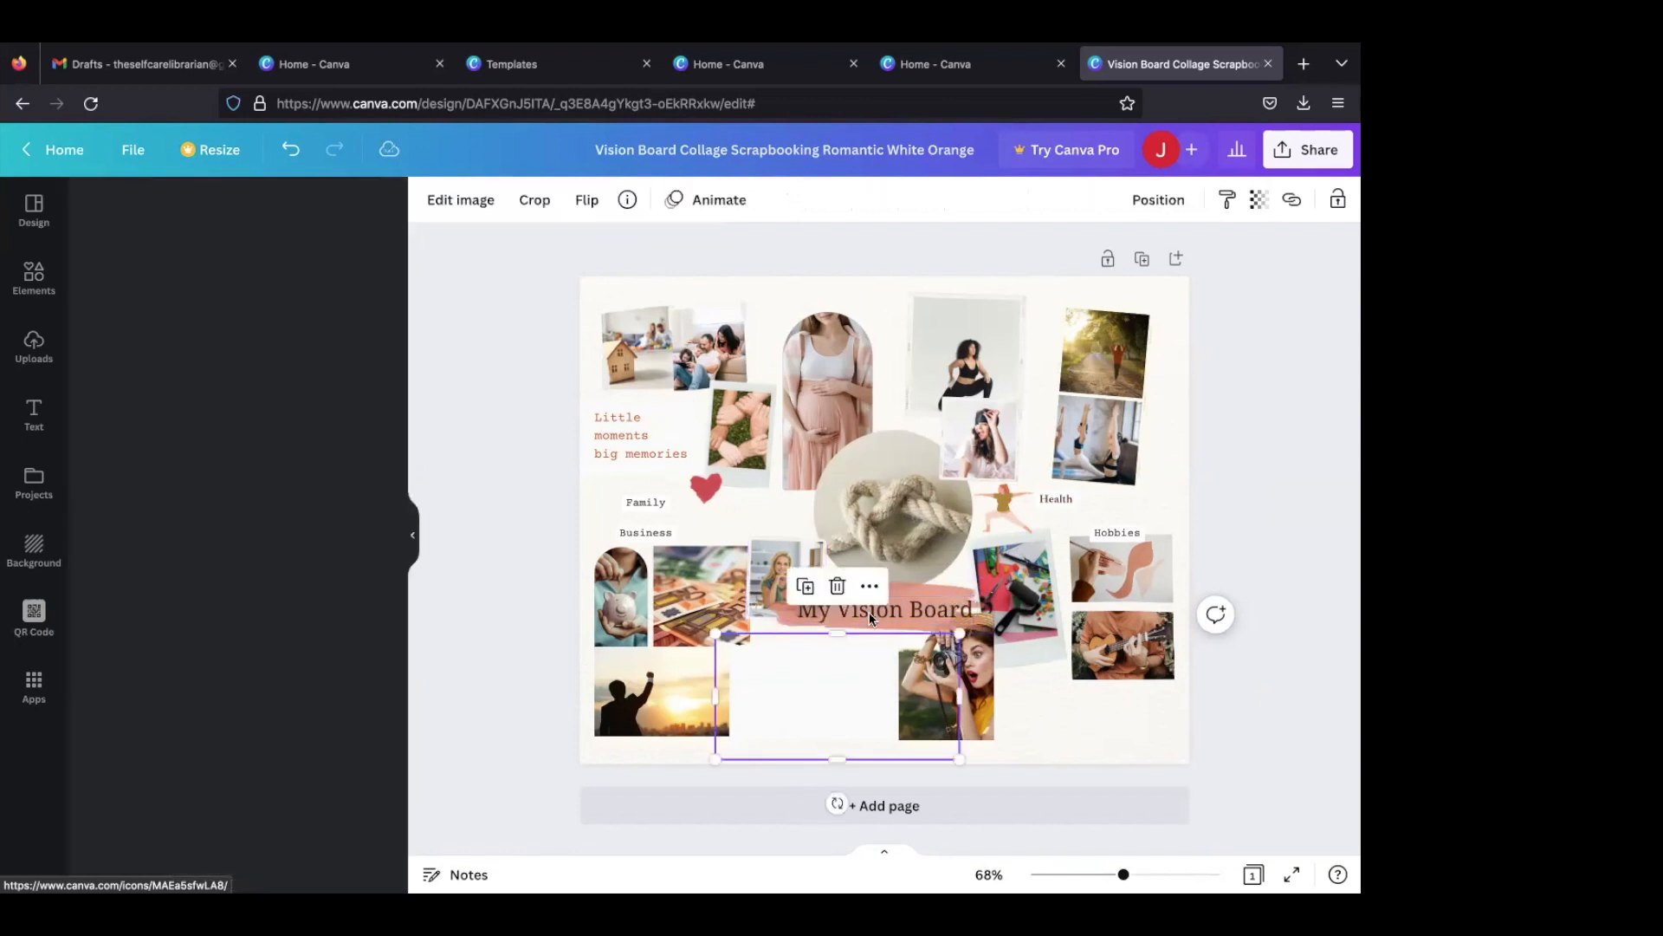
click(1017, 705)
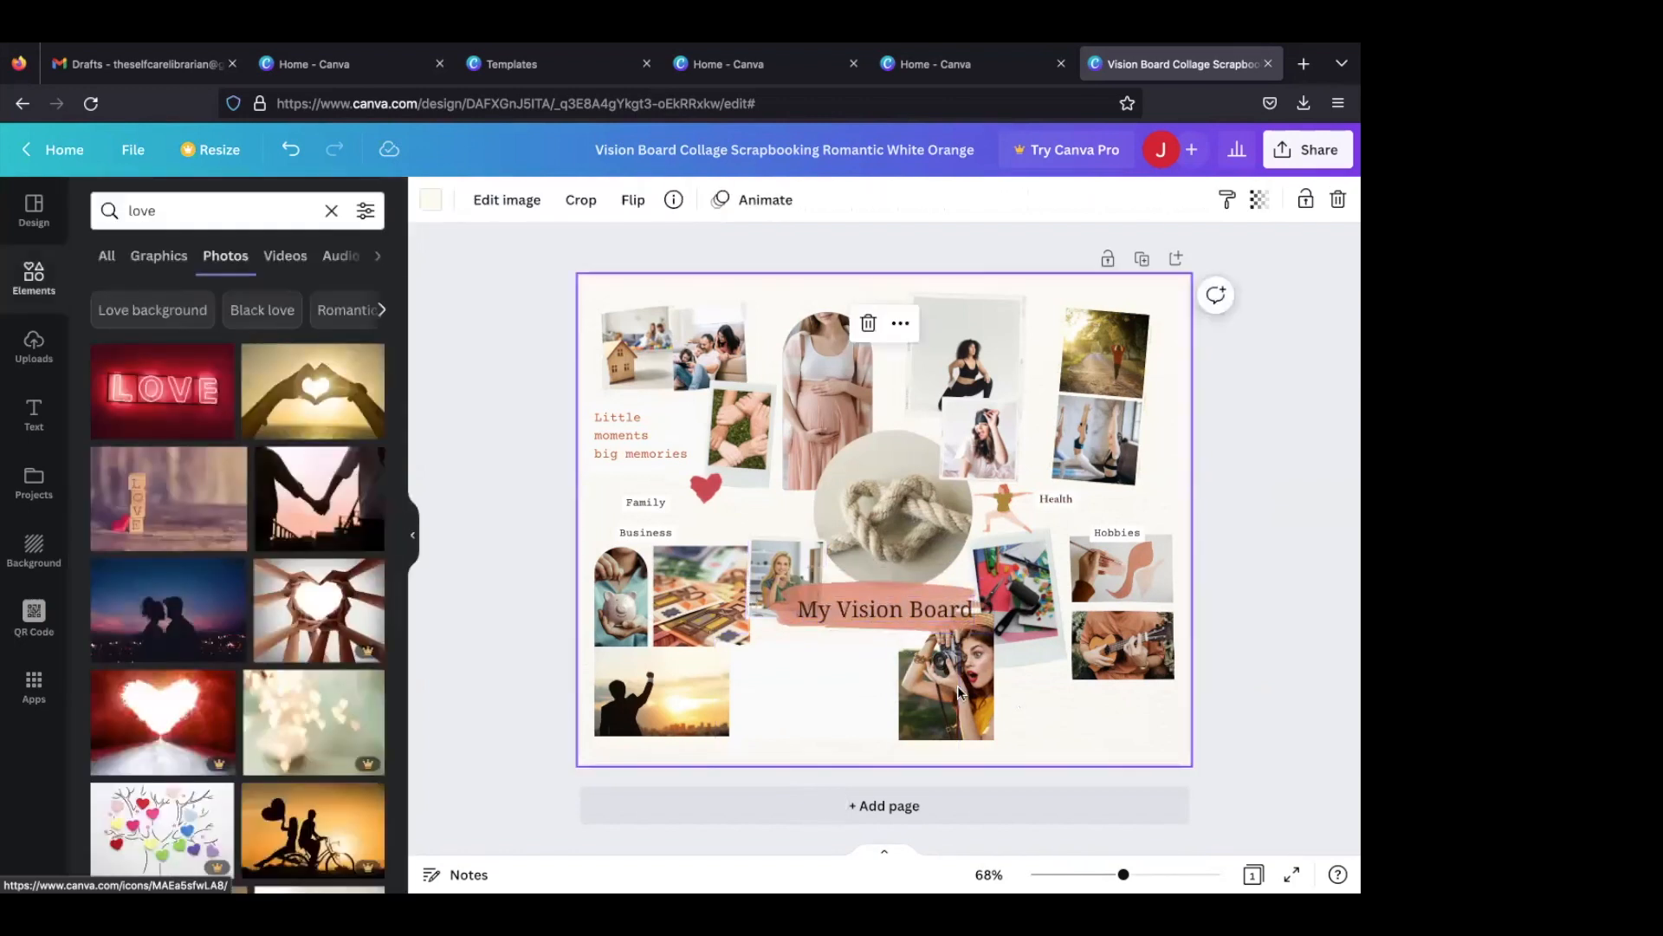
click(880, 608)
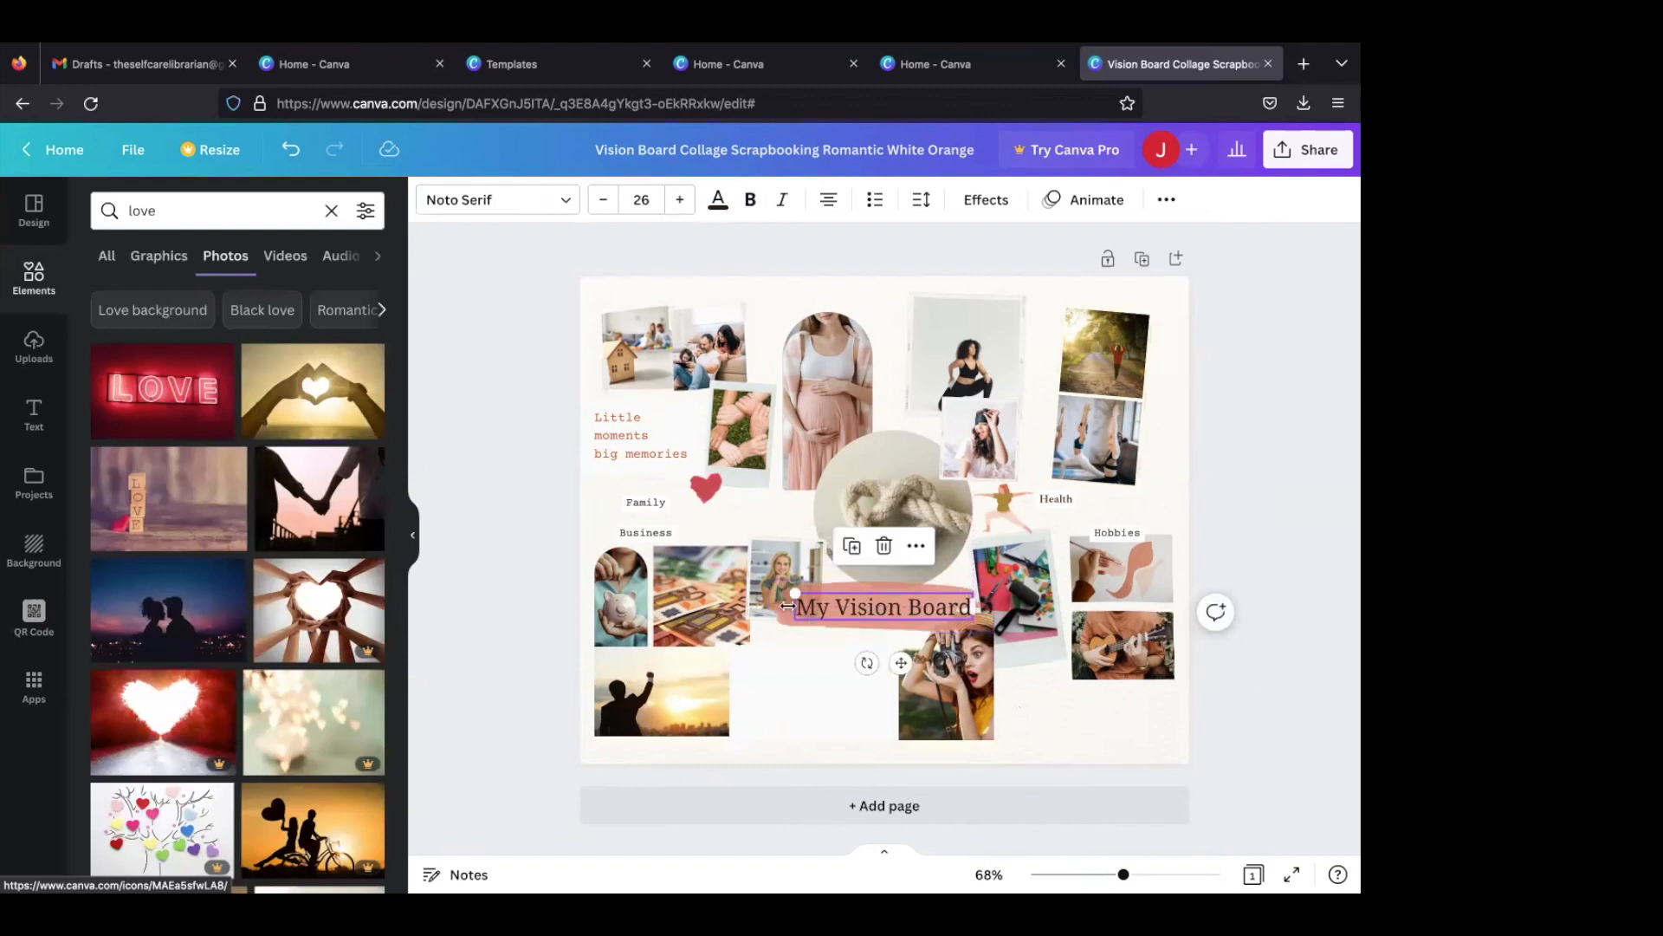
click(834, 584)
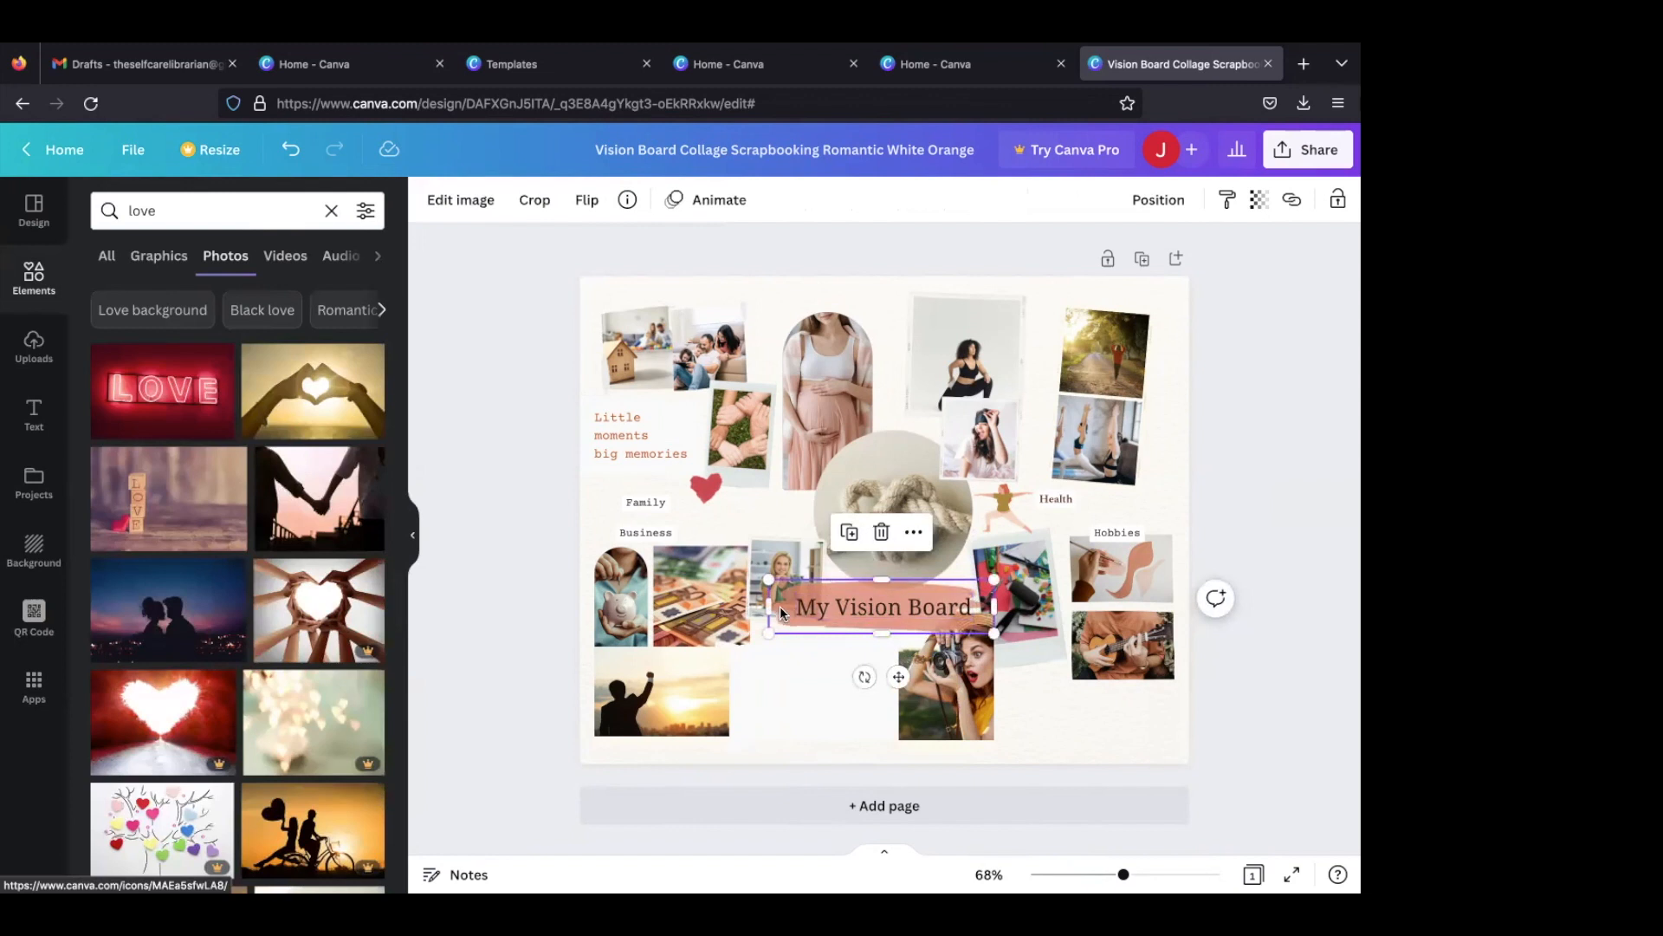
click(961, 617)
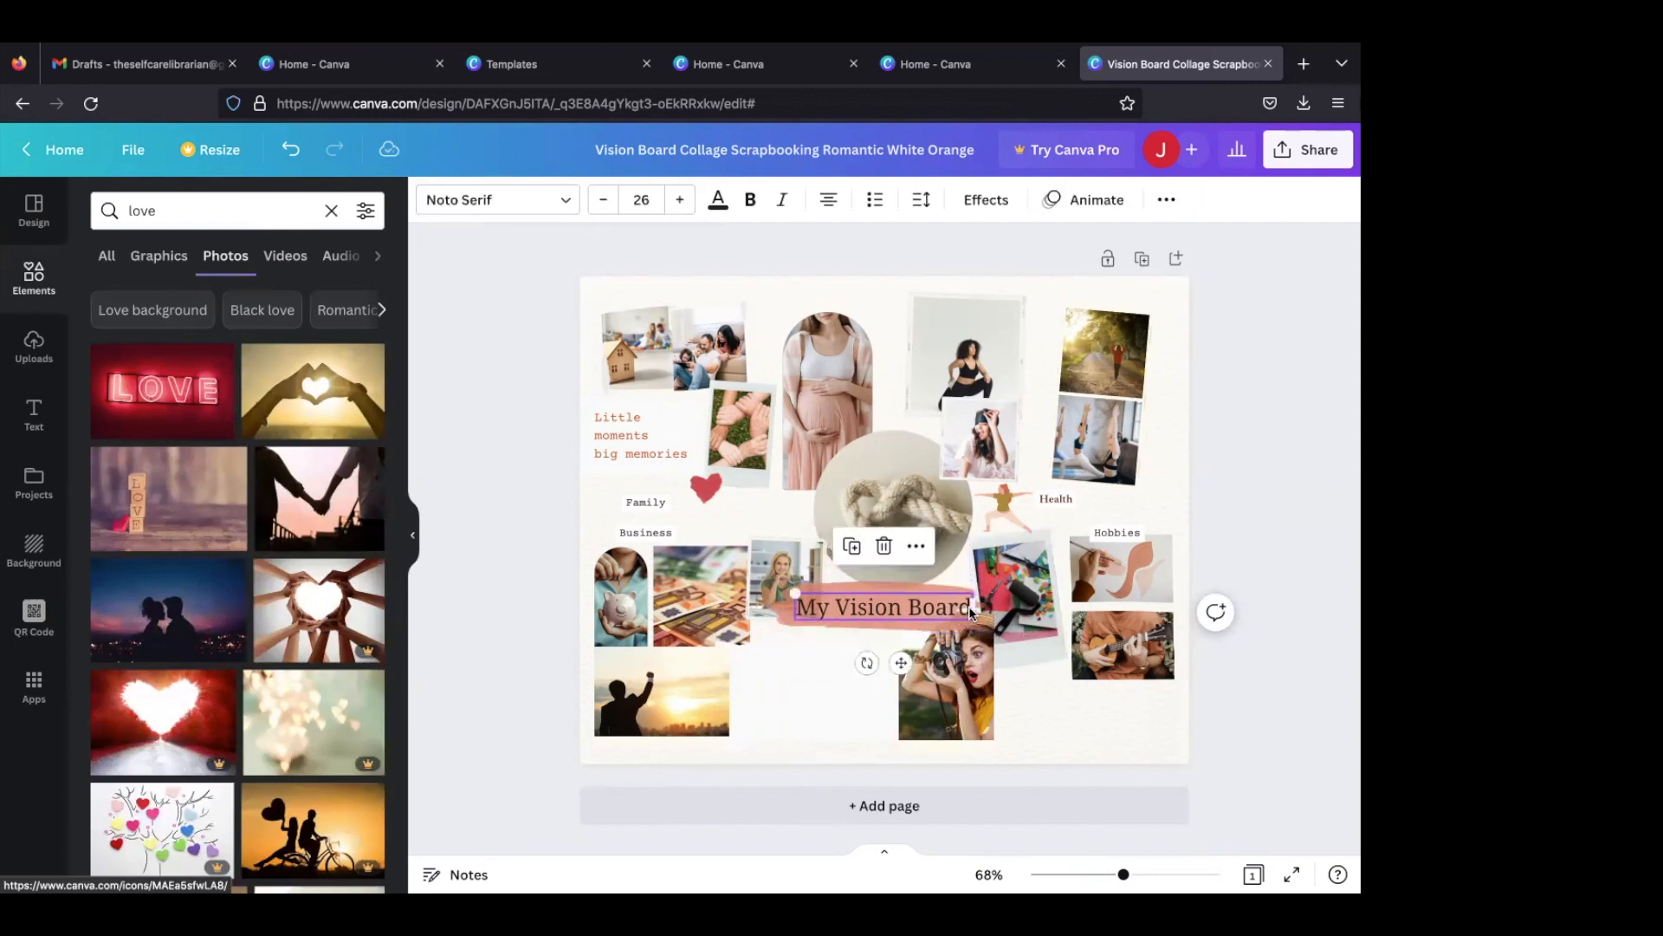
drag(961, 604, 974, 604)
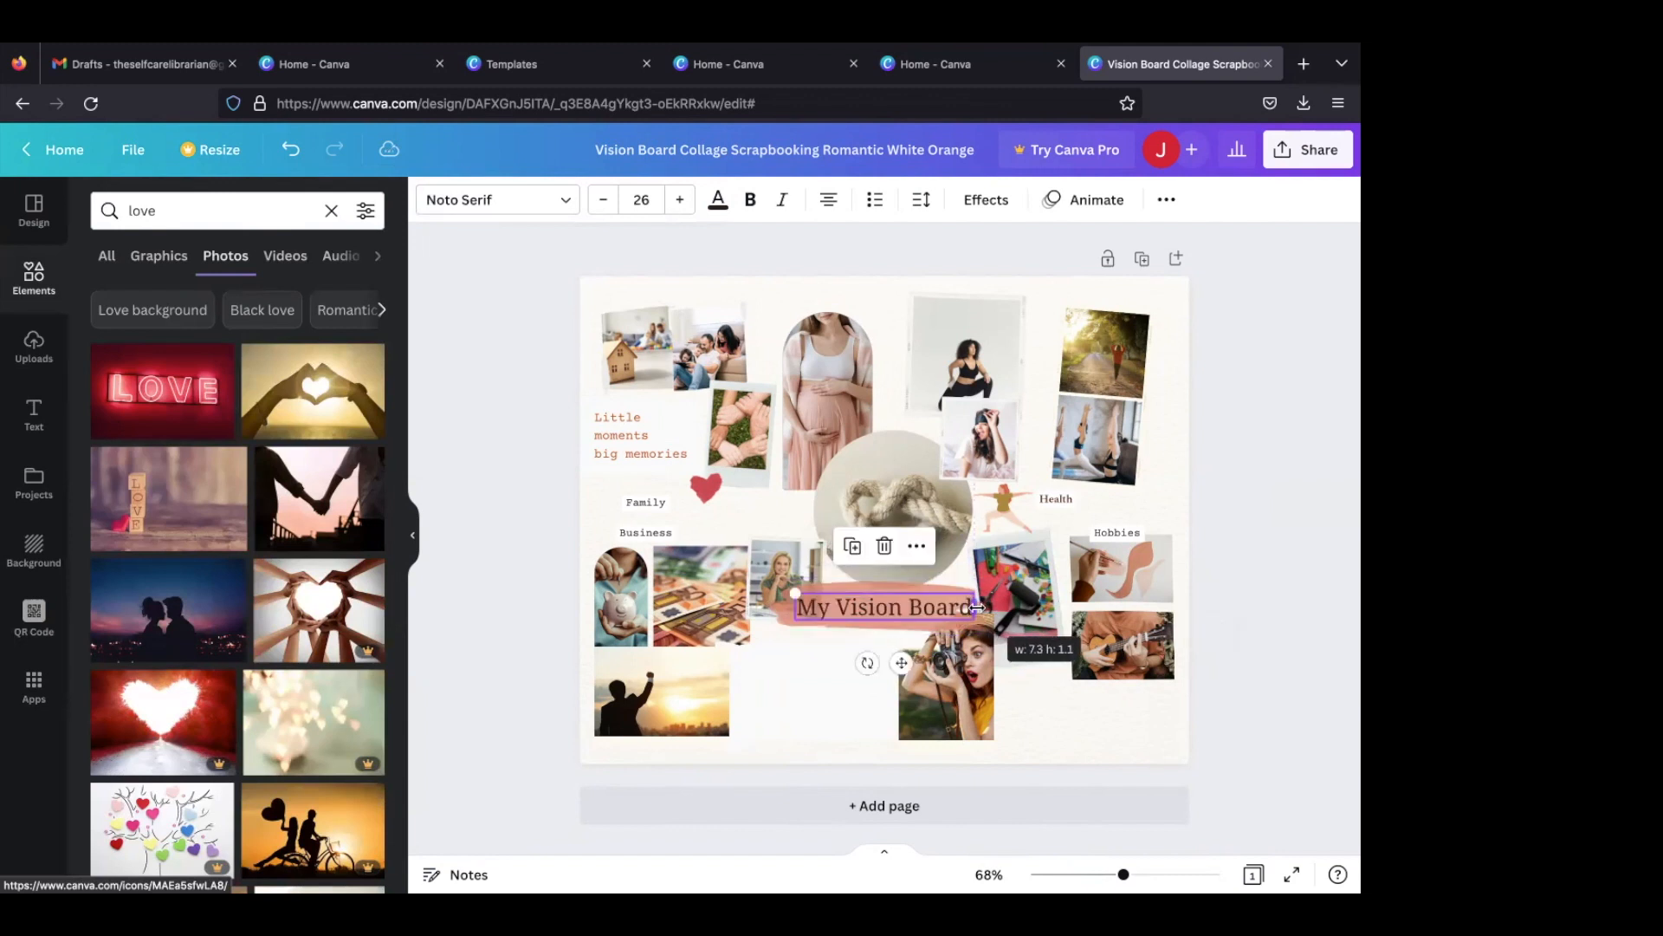
click(888, 582)
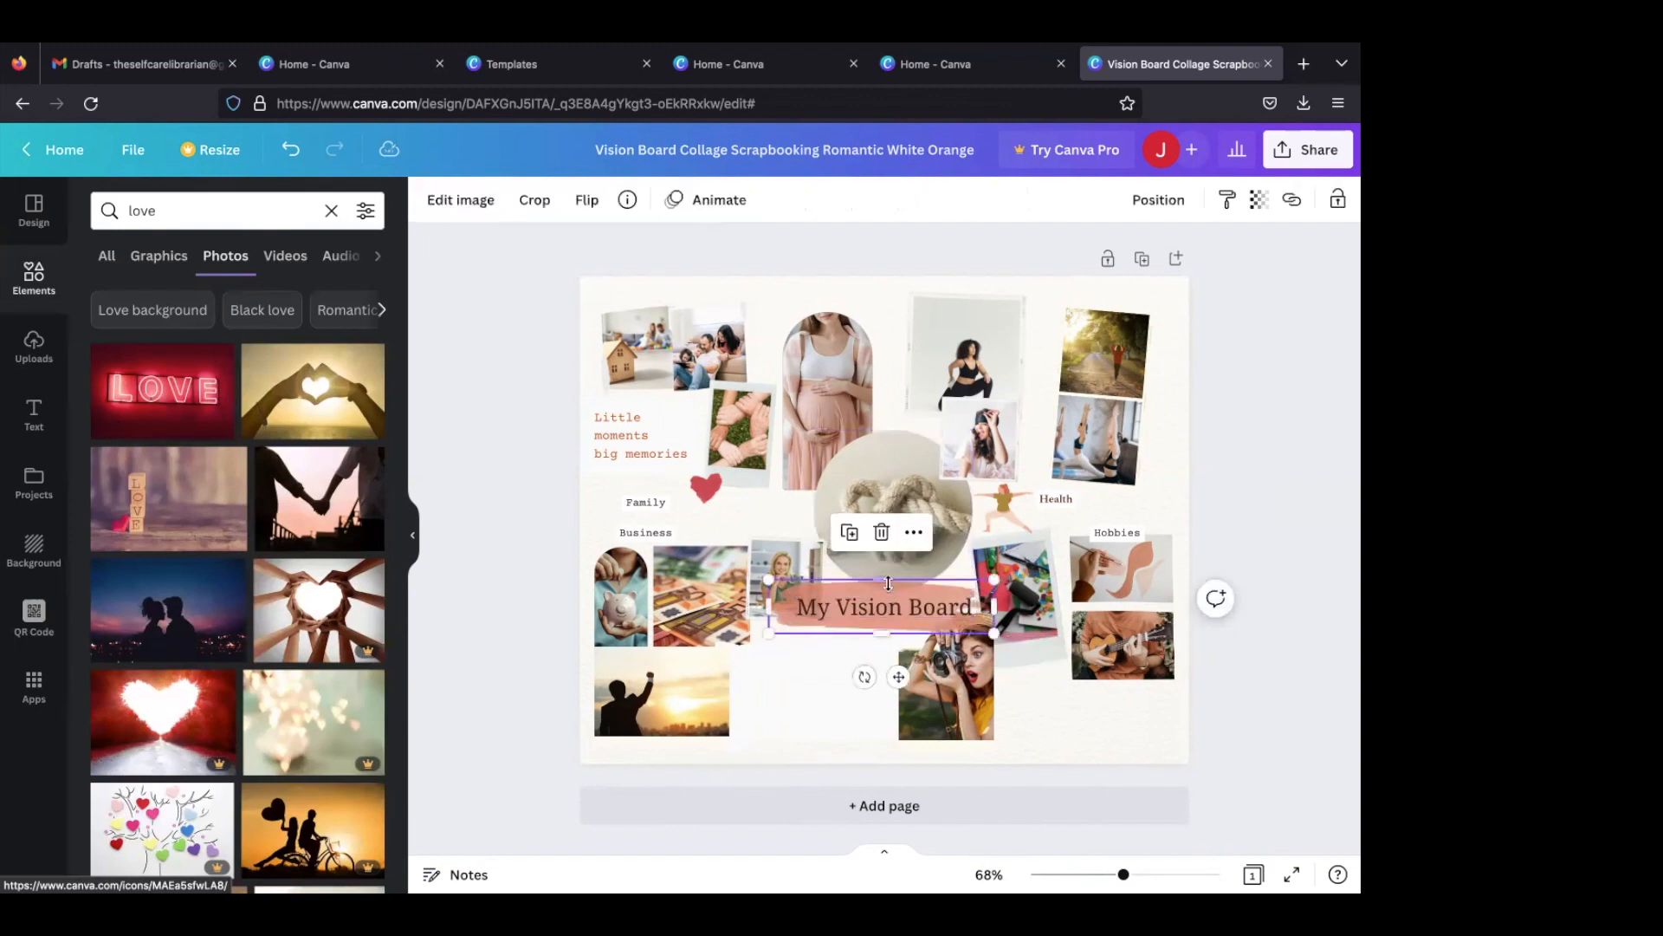
click(477, 214)
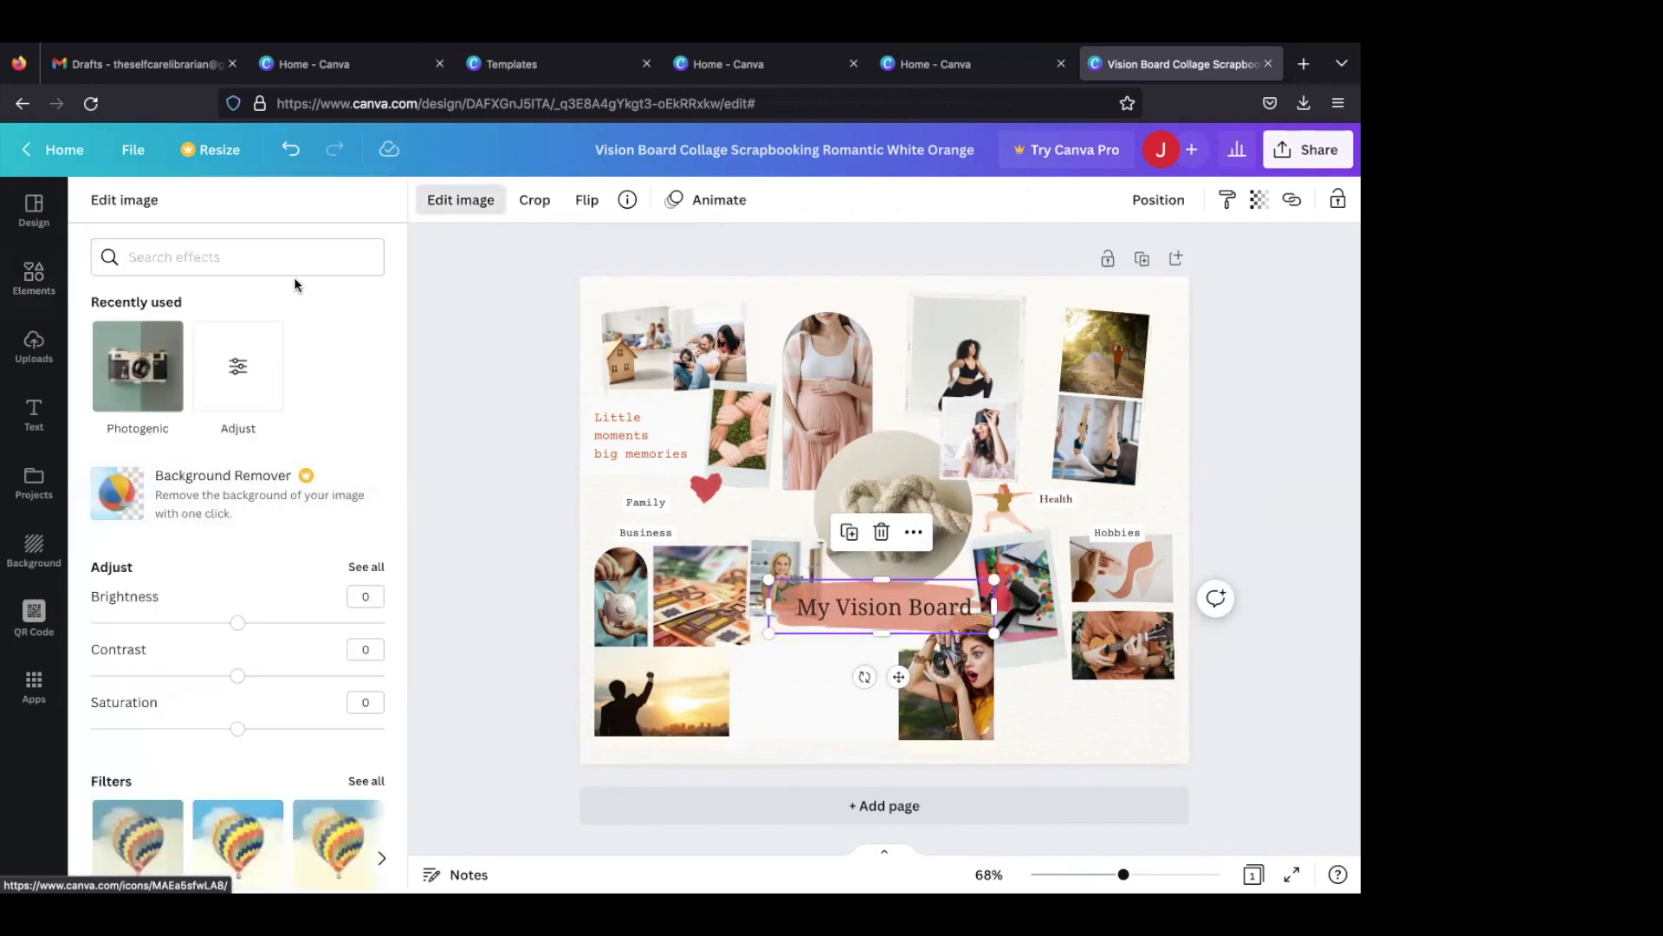
click(1069, 714)
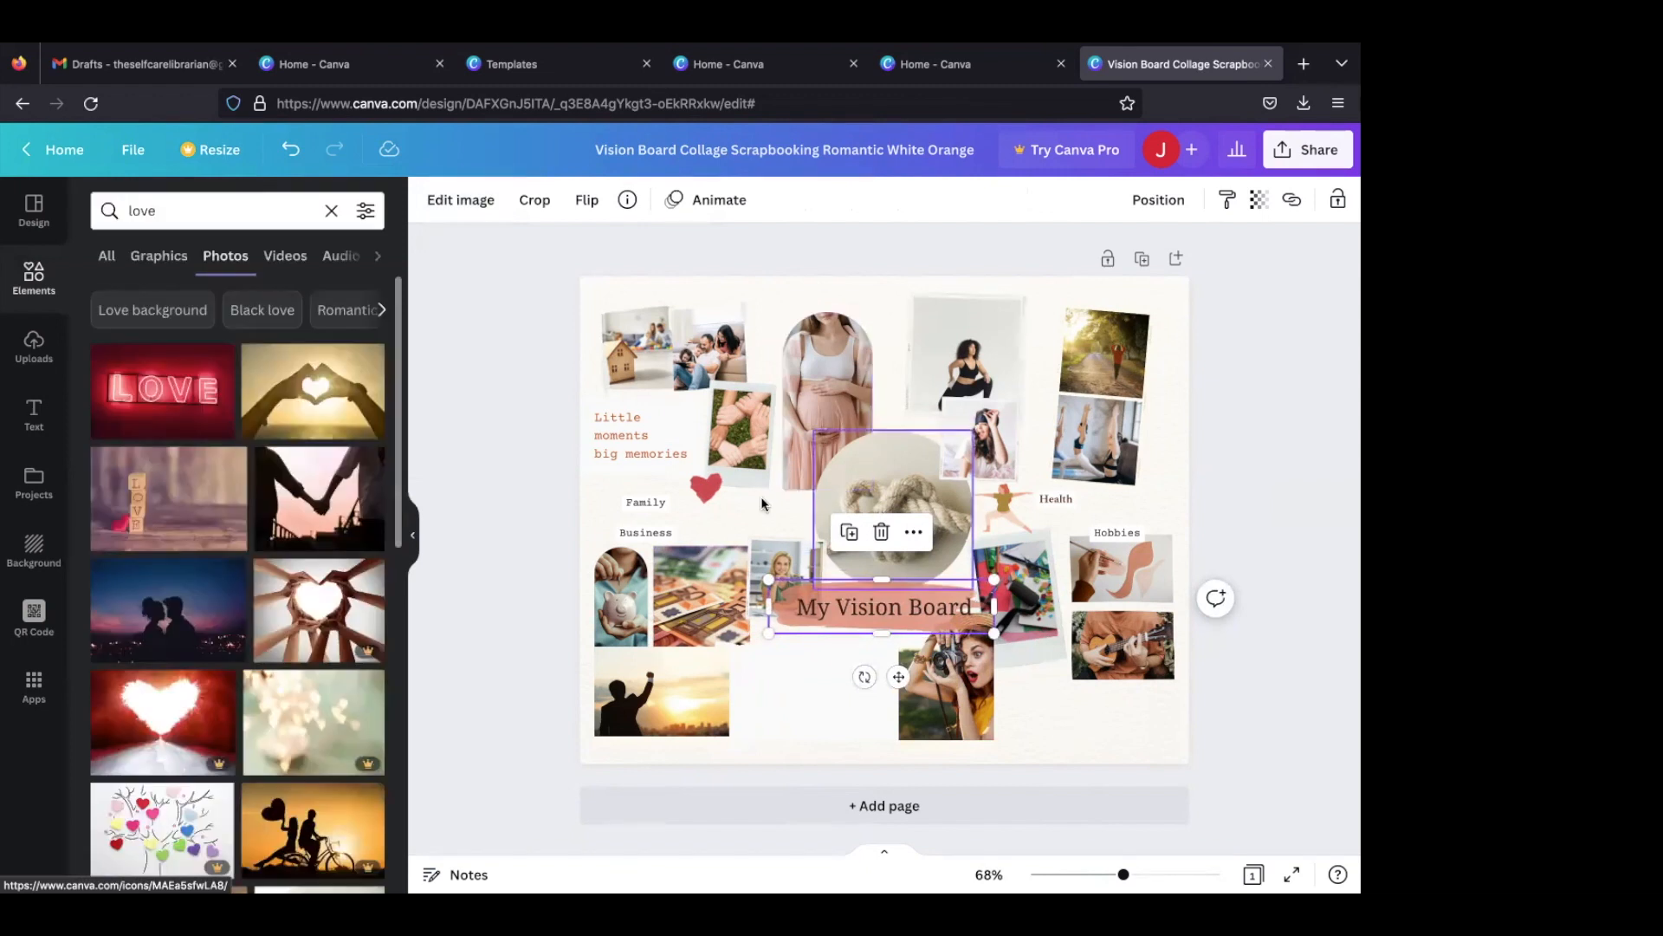
- Try brown, lavender, gold, salmon and coral from the document colours on the page background
double_click(856, 292)
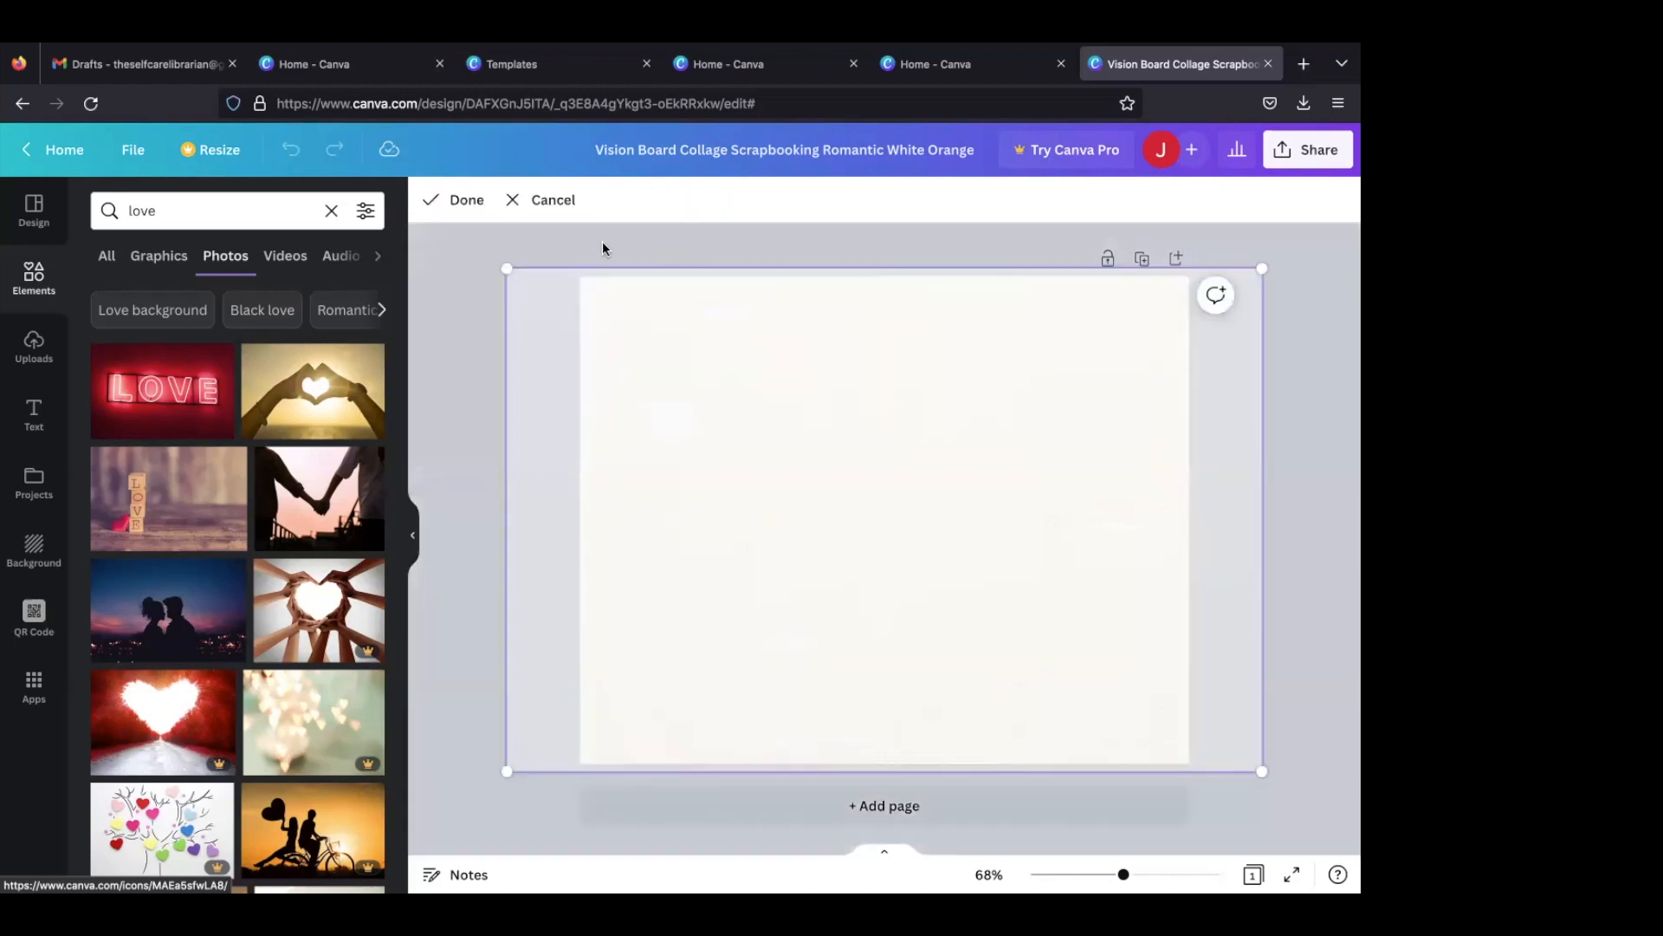
click(559, 203)
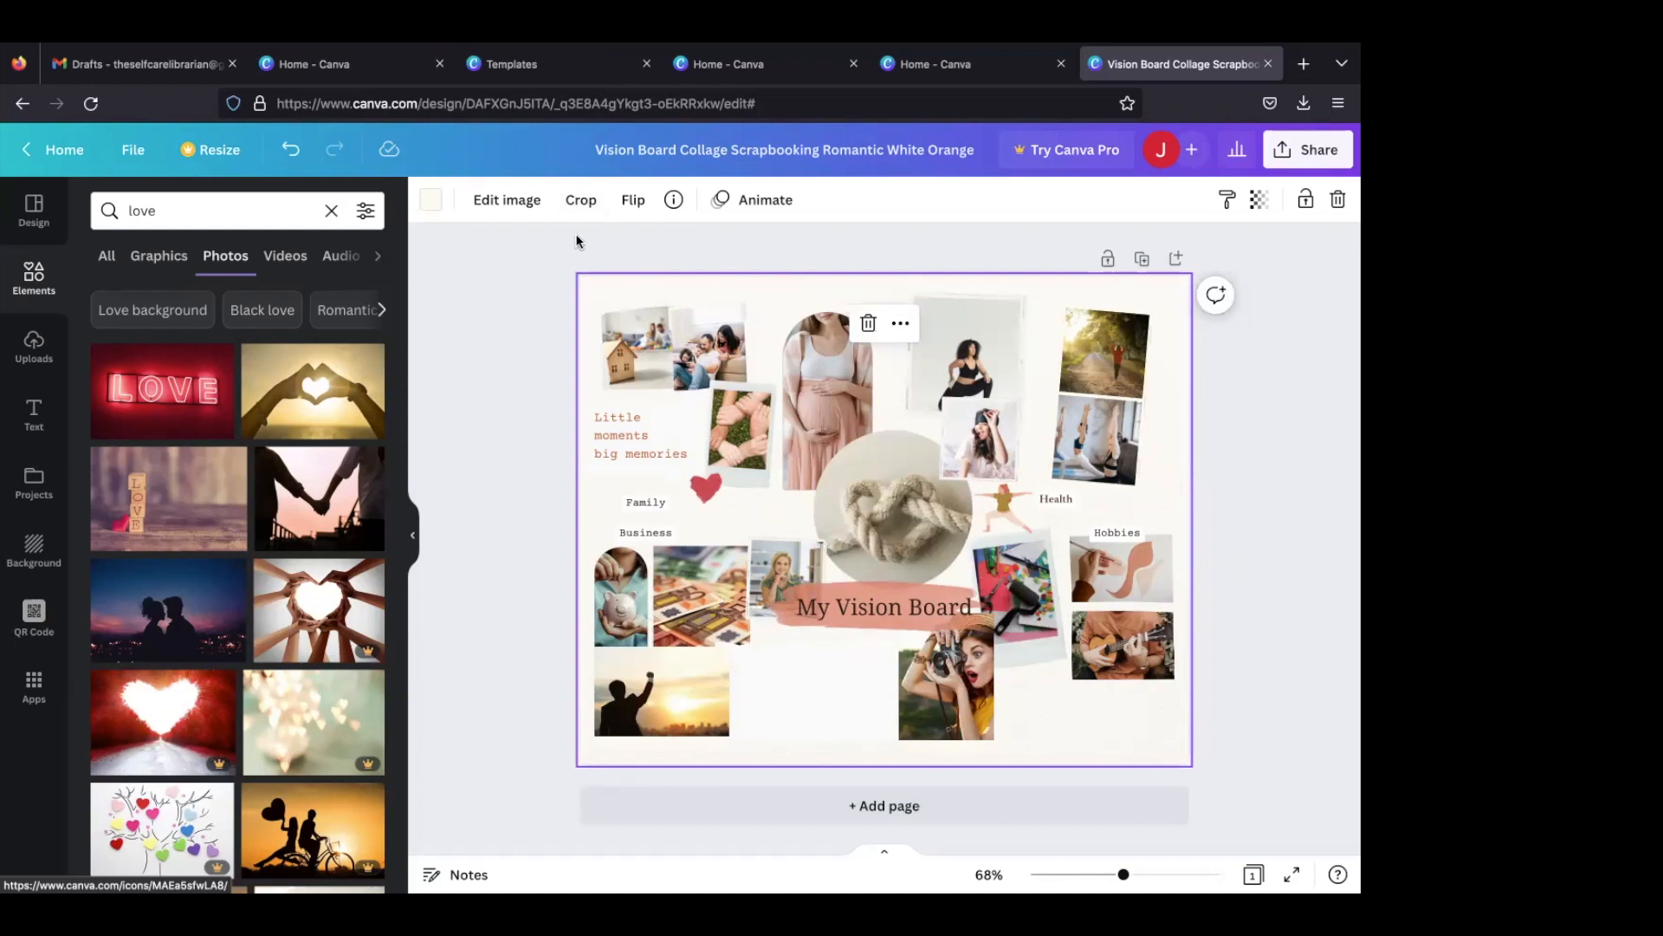
click(431, 202)
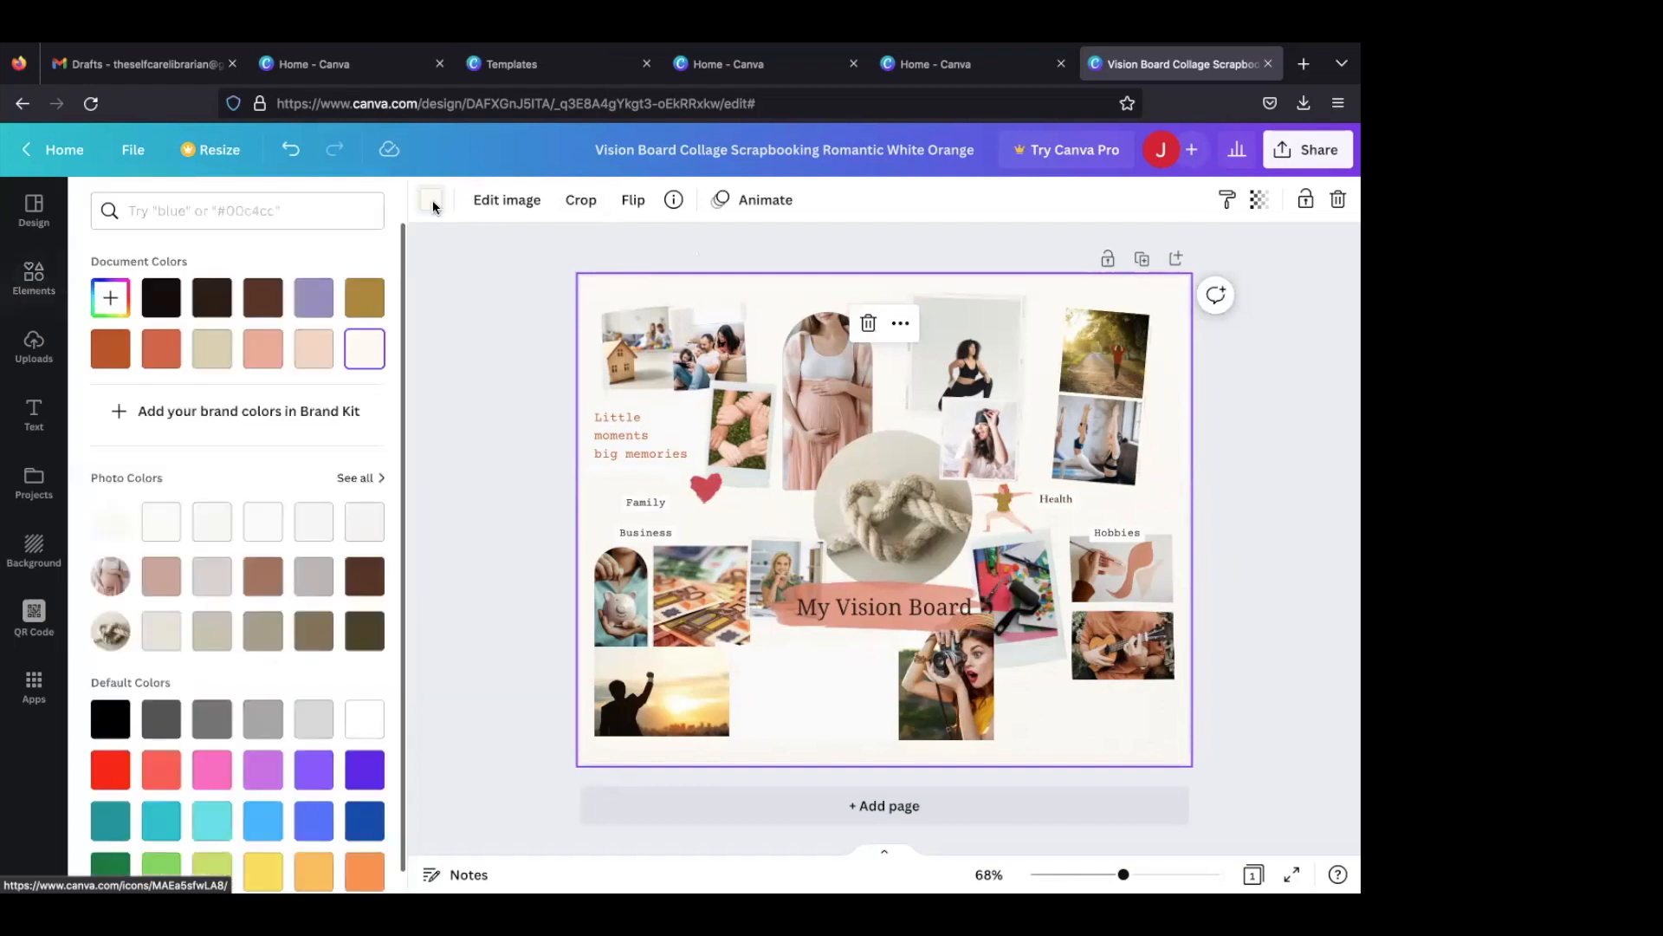
click(263, 298)
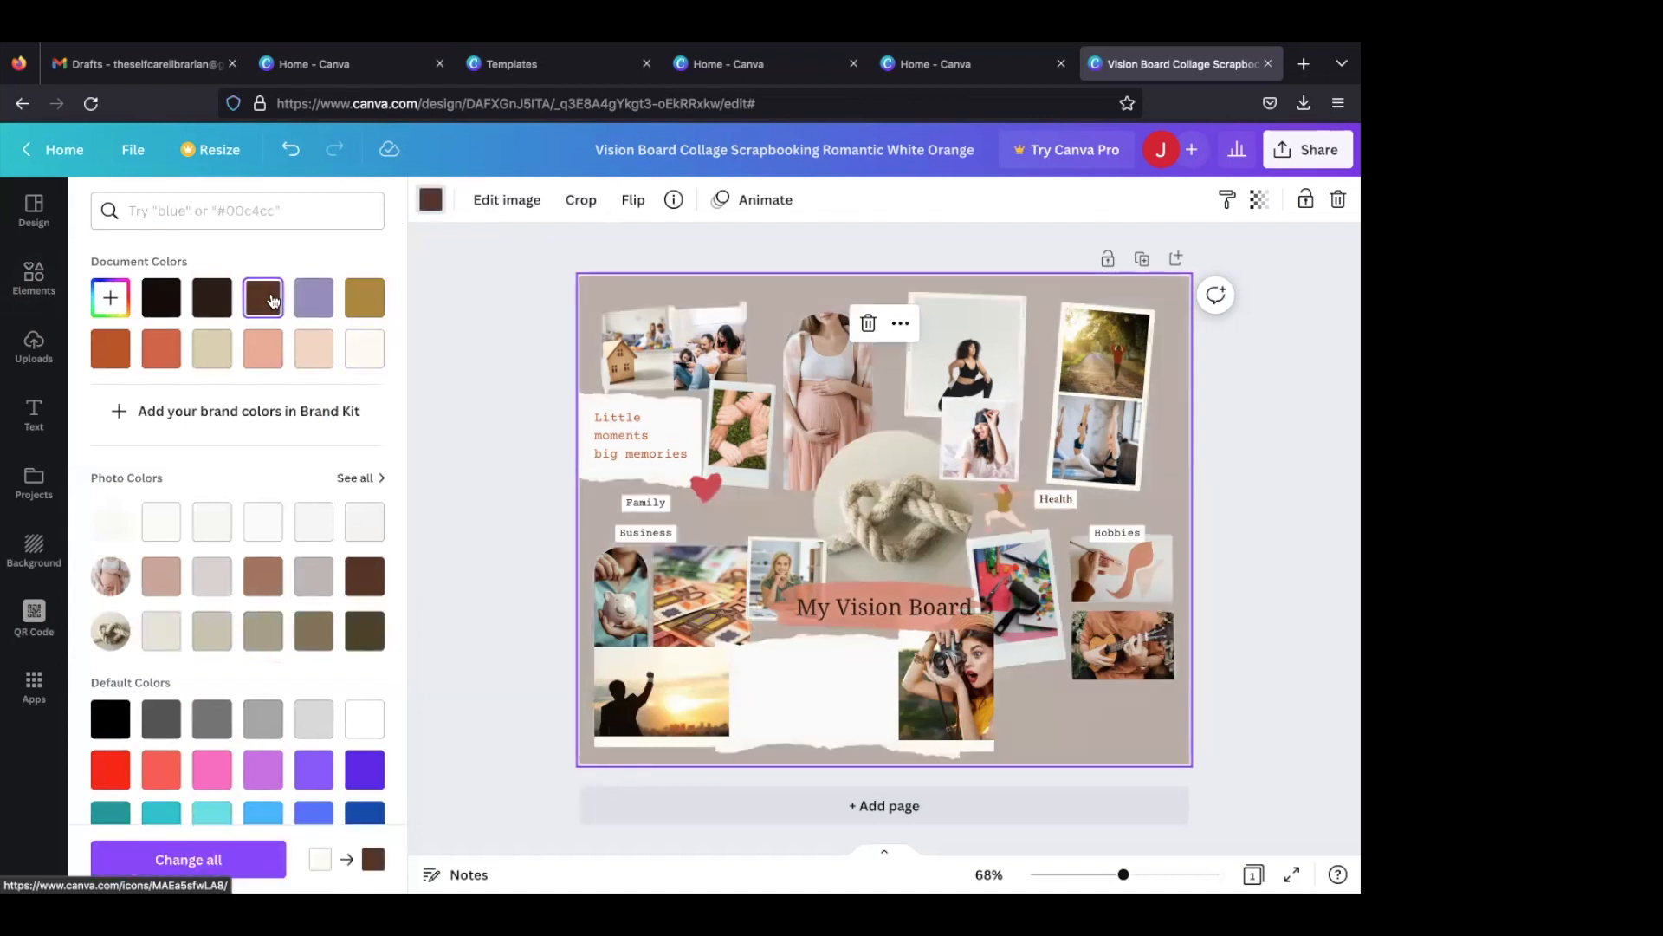
click(324, 309)
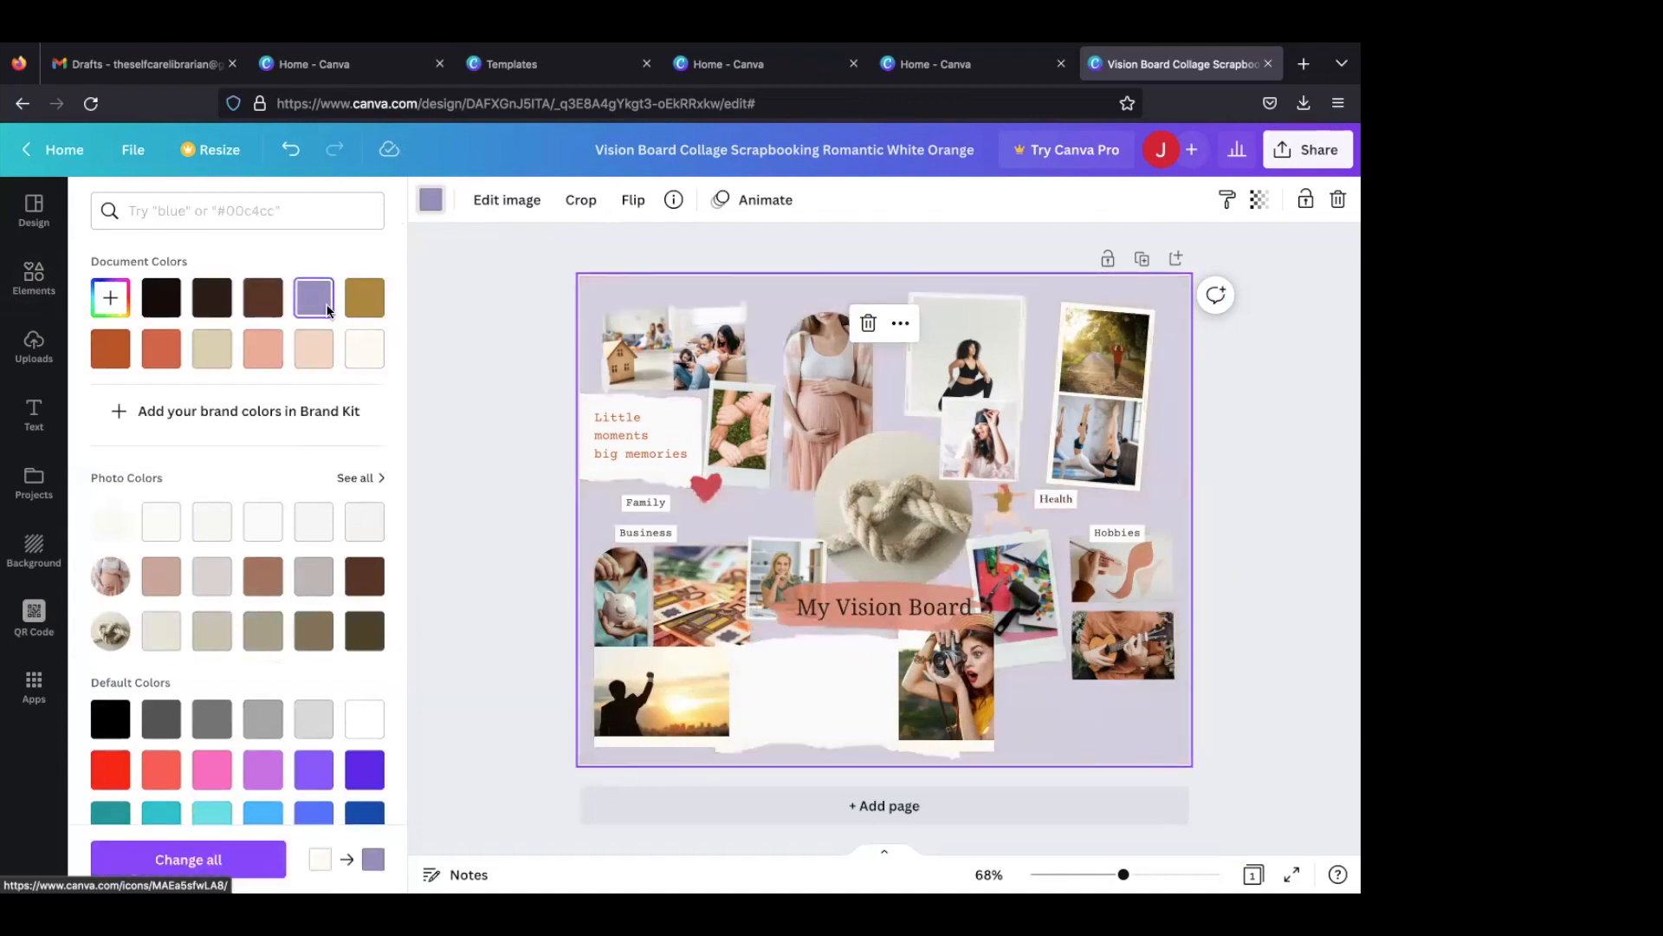
click(352, 303)
click(275, 346)
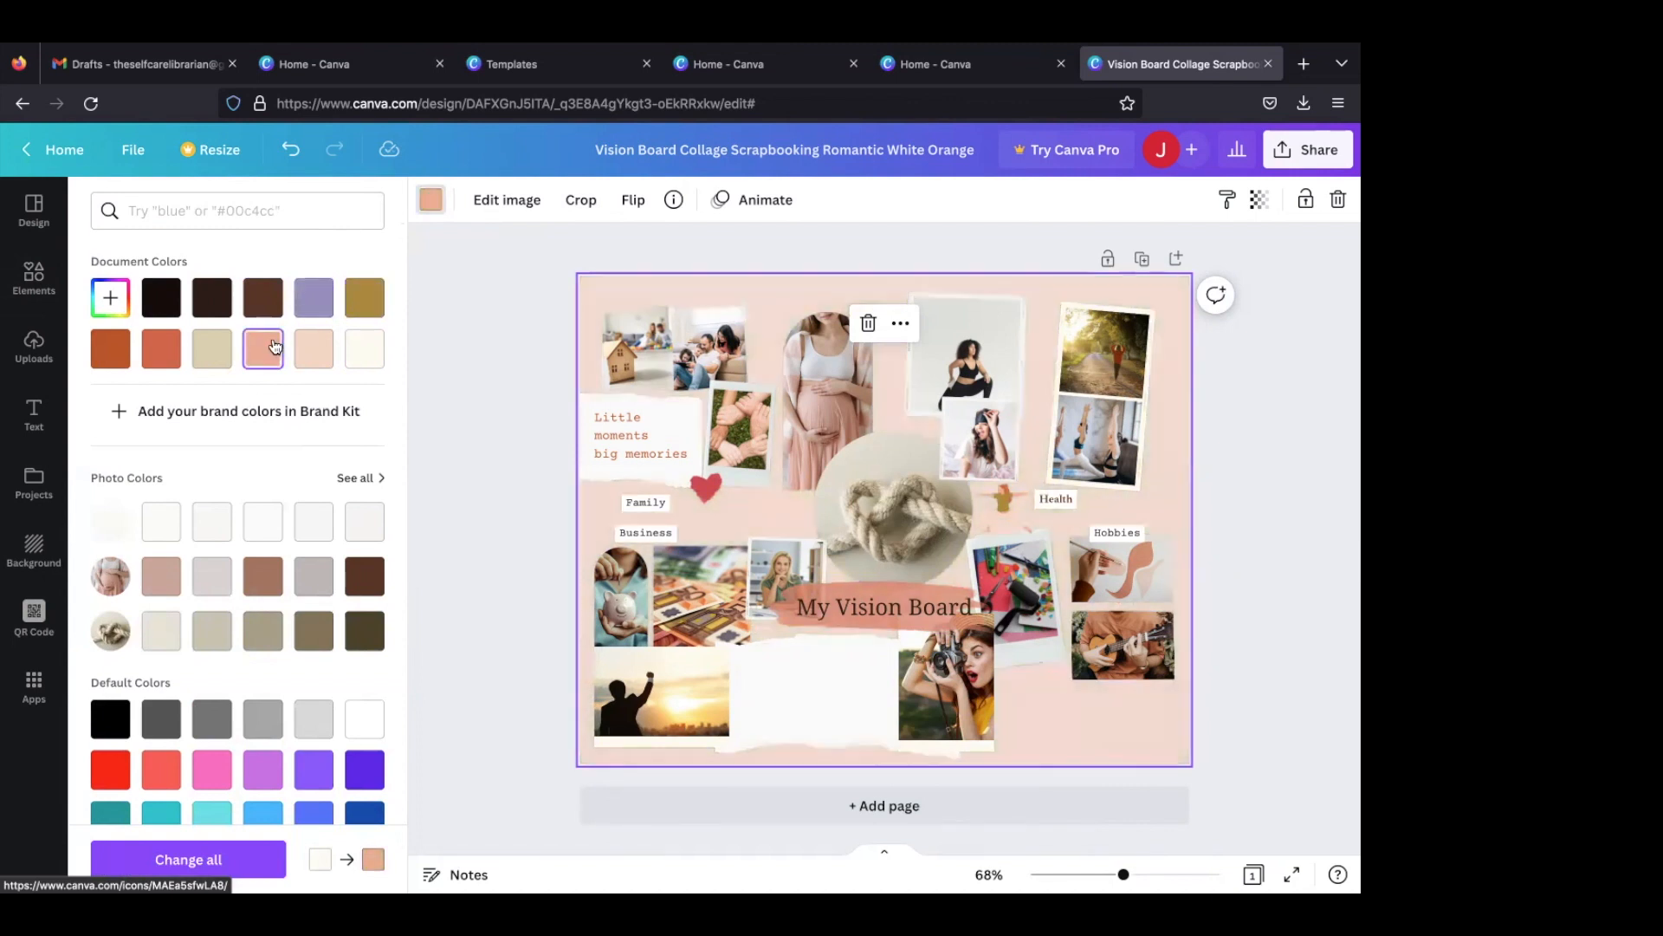
click(170, 356)
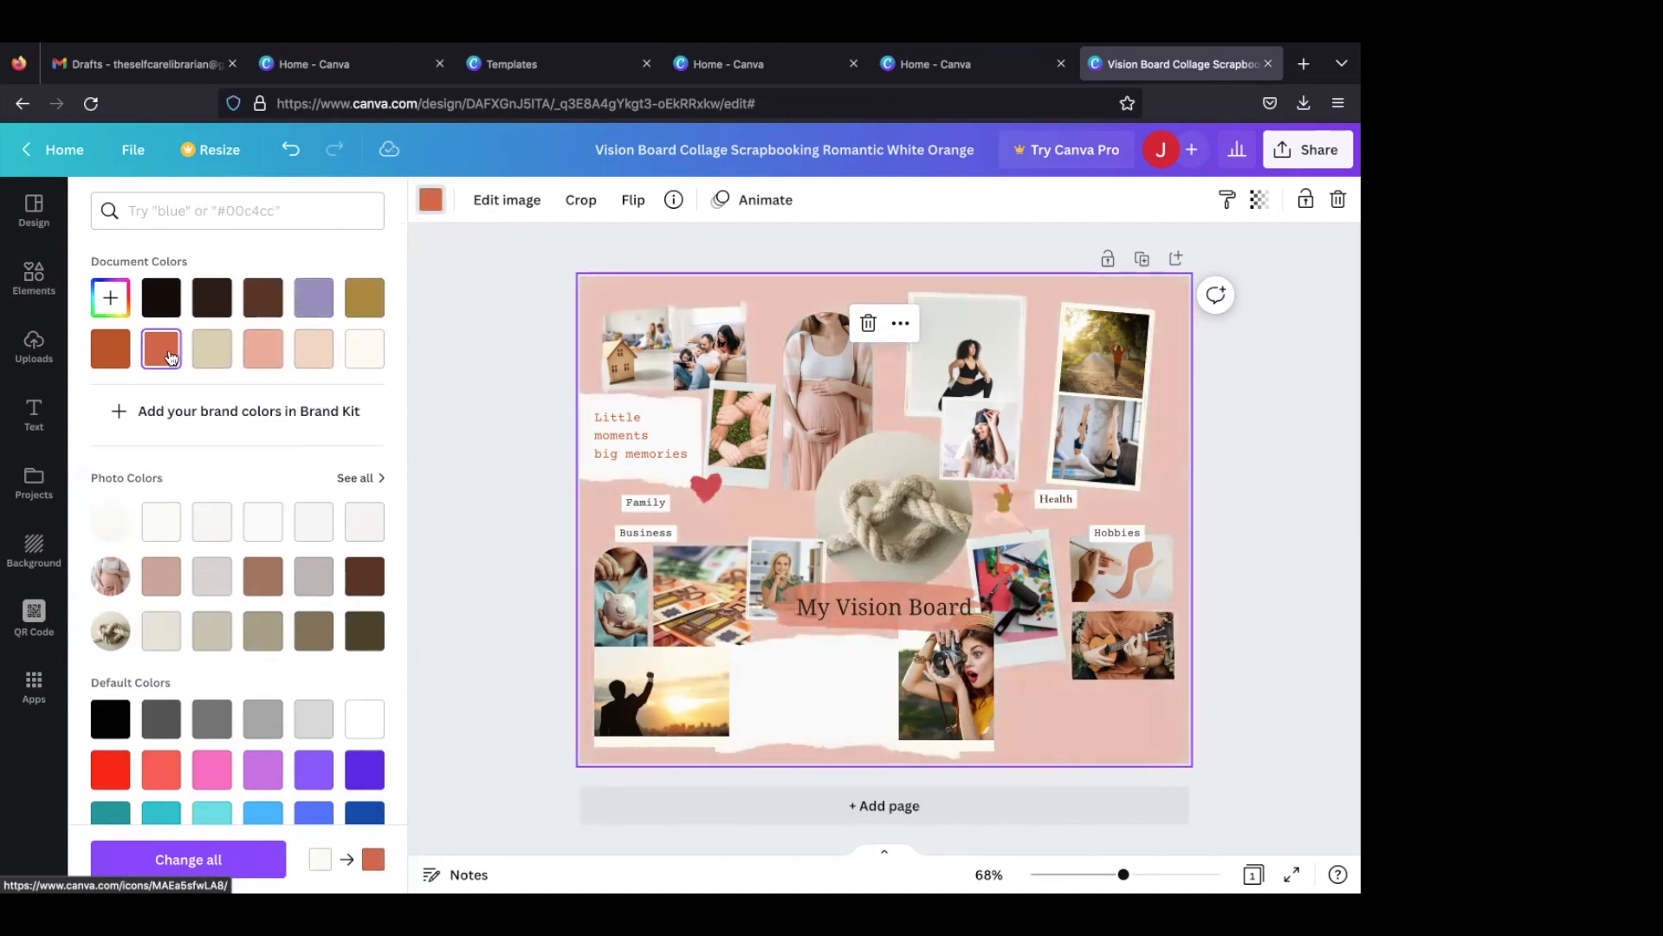
- Recolour the page background with the dusty pink from the pregnancy photo's colours, after trying its brown and light grey
scroll(177, 432, down, 3)
click(250, 494)
click(213, 487)
click(176, 483)
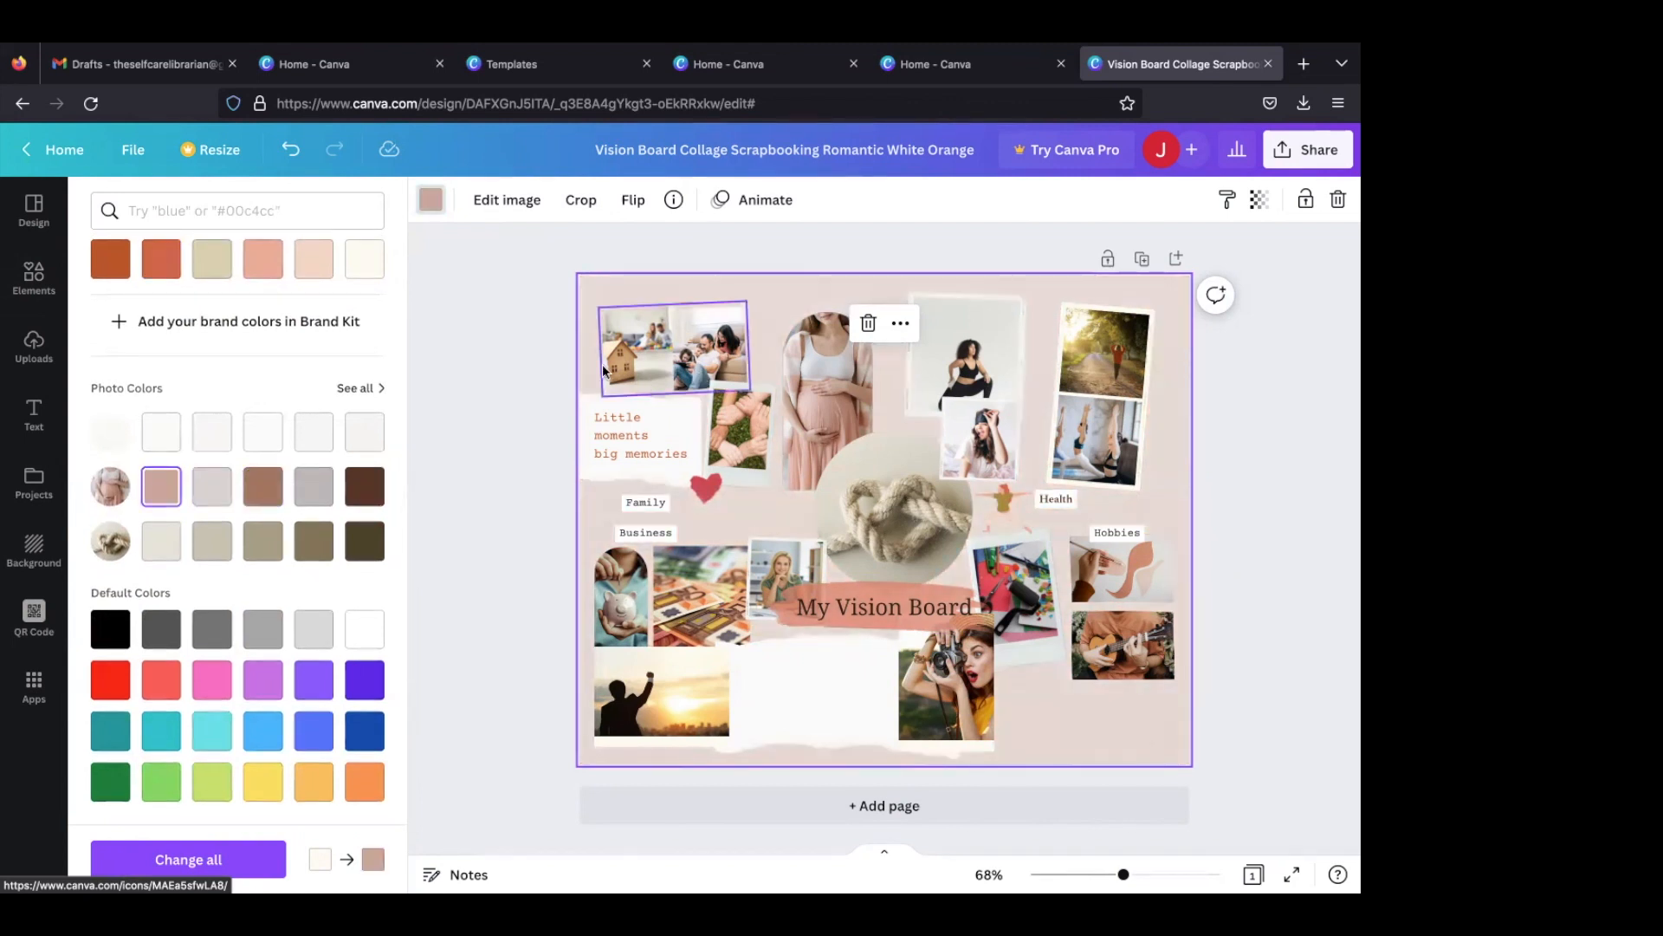
- Recolour the page background with the dark brown from the pregnancy photo's colours
click(364, 486)
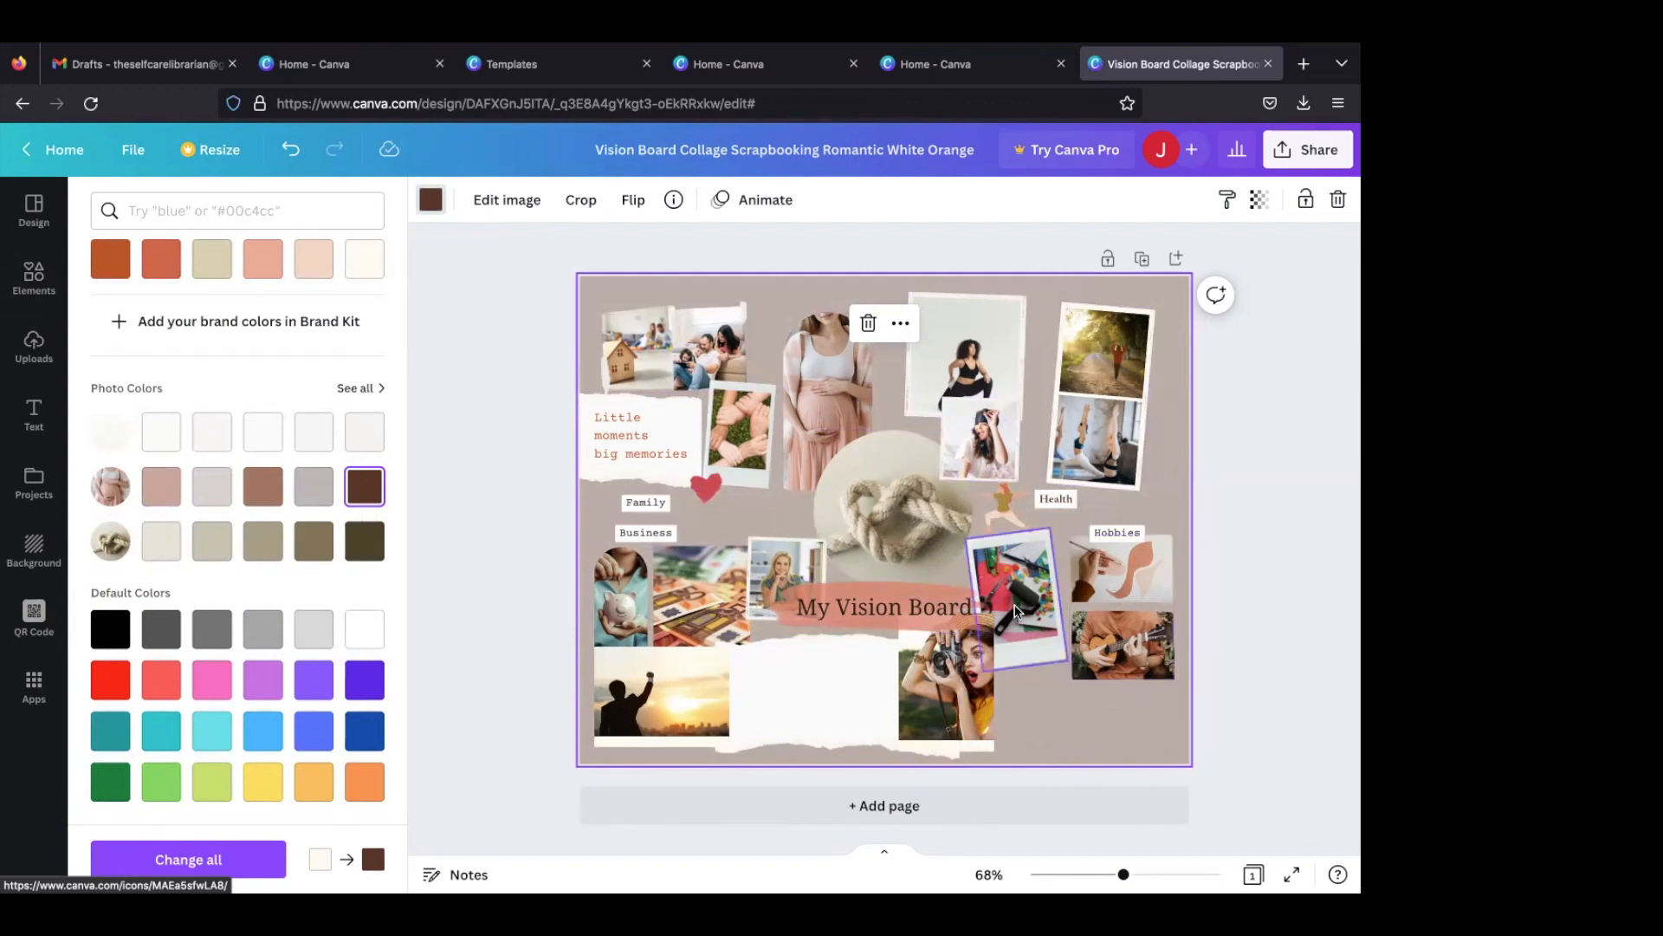
- Set the "Hobbies" label in Quicksand and colour its text dark brown from the document colours
click(1119, 537)
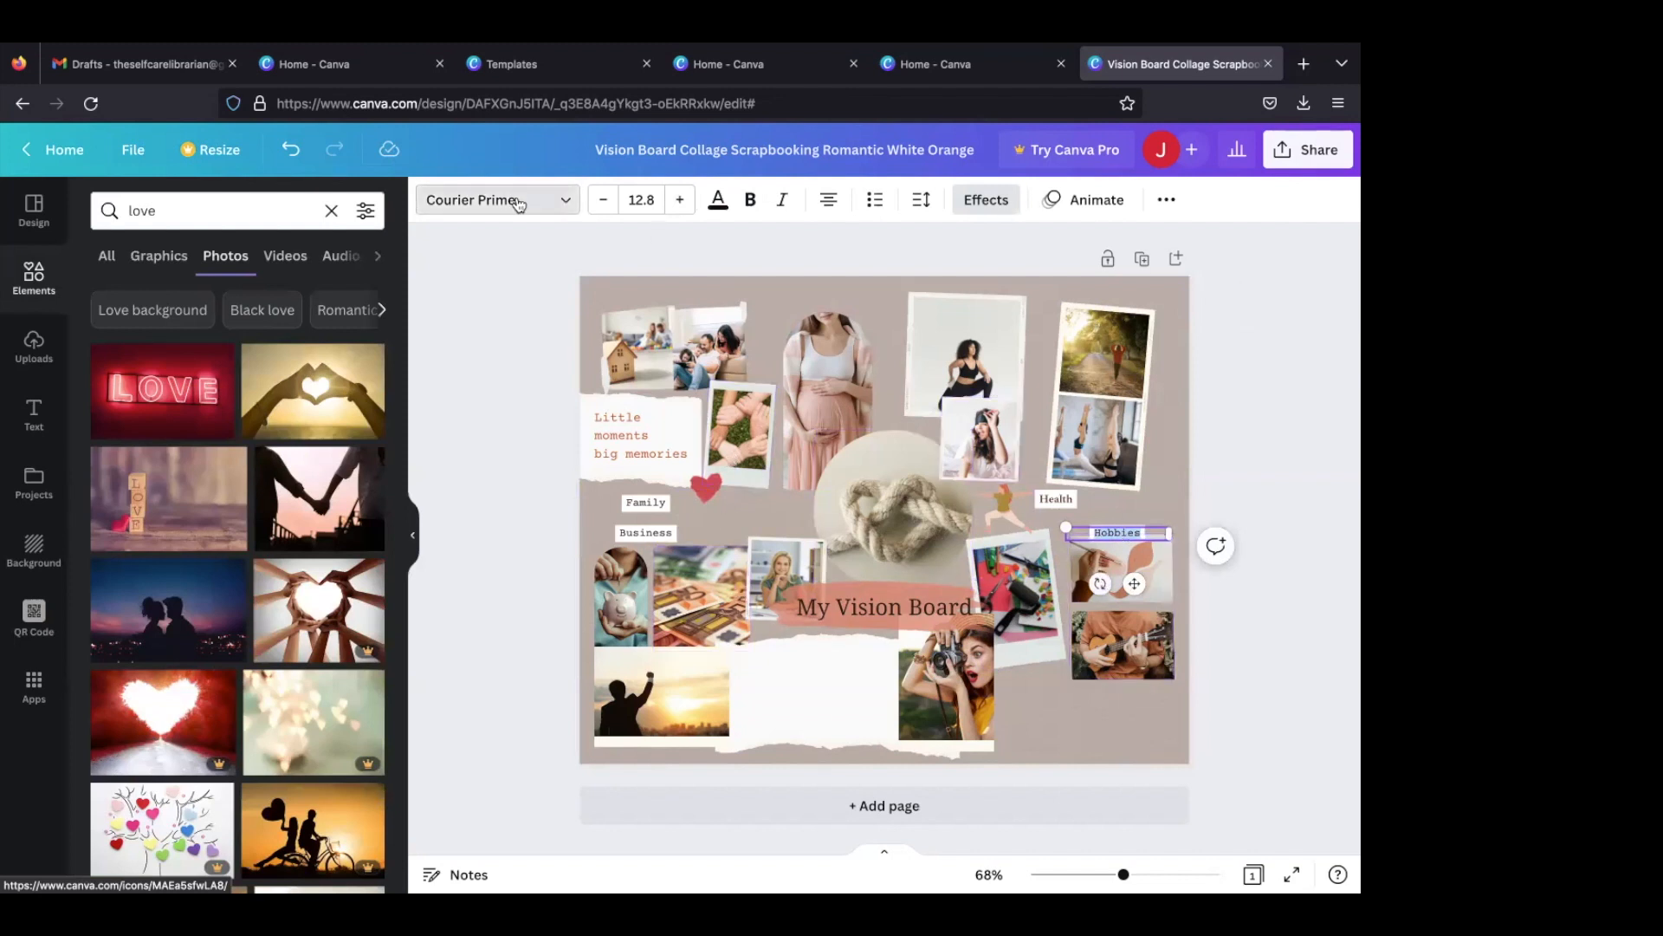
click(567, 201)
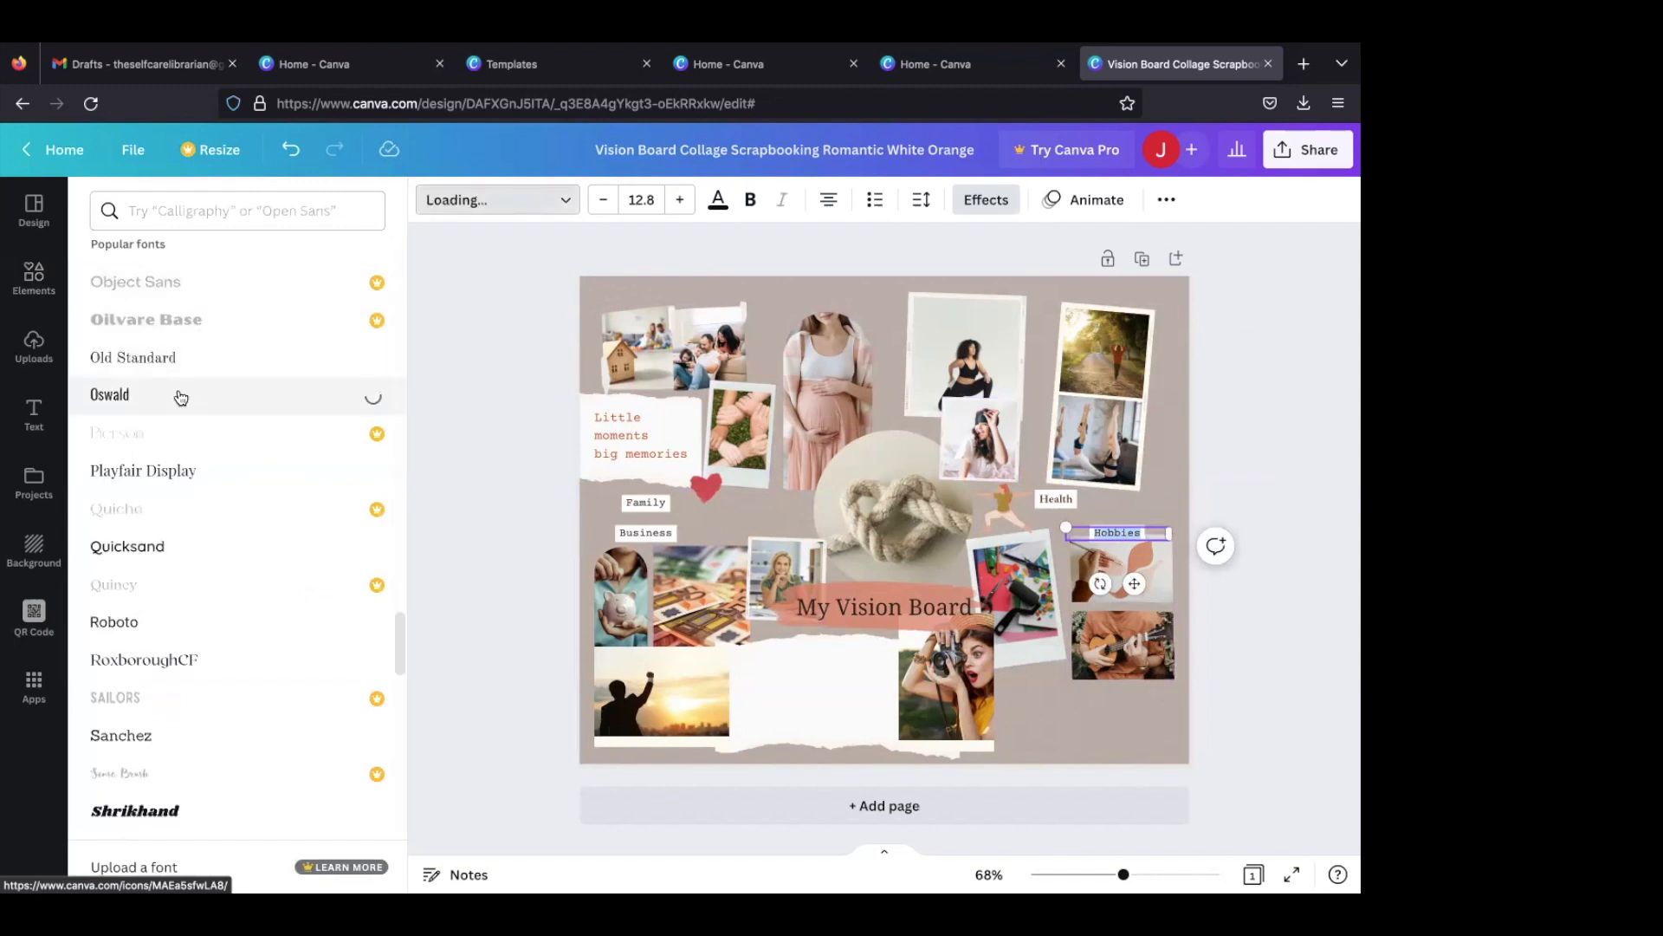
click(170, 543)
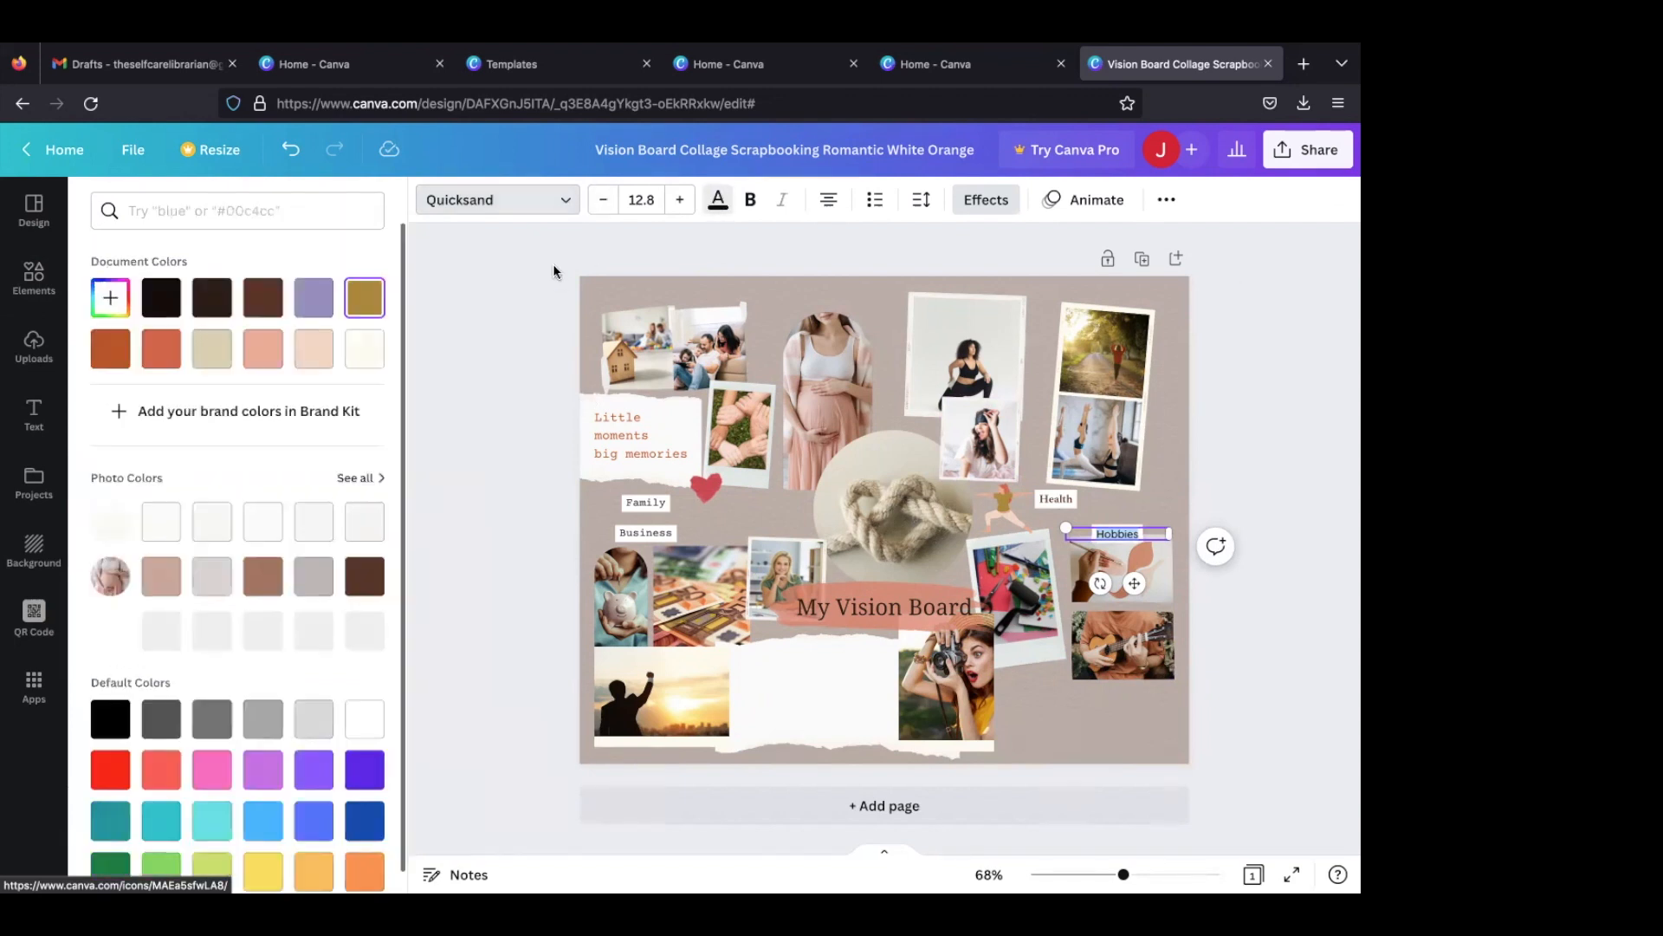
click(264, 297)
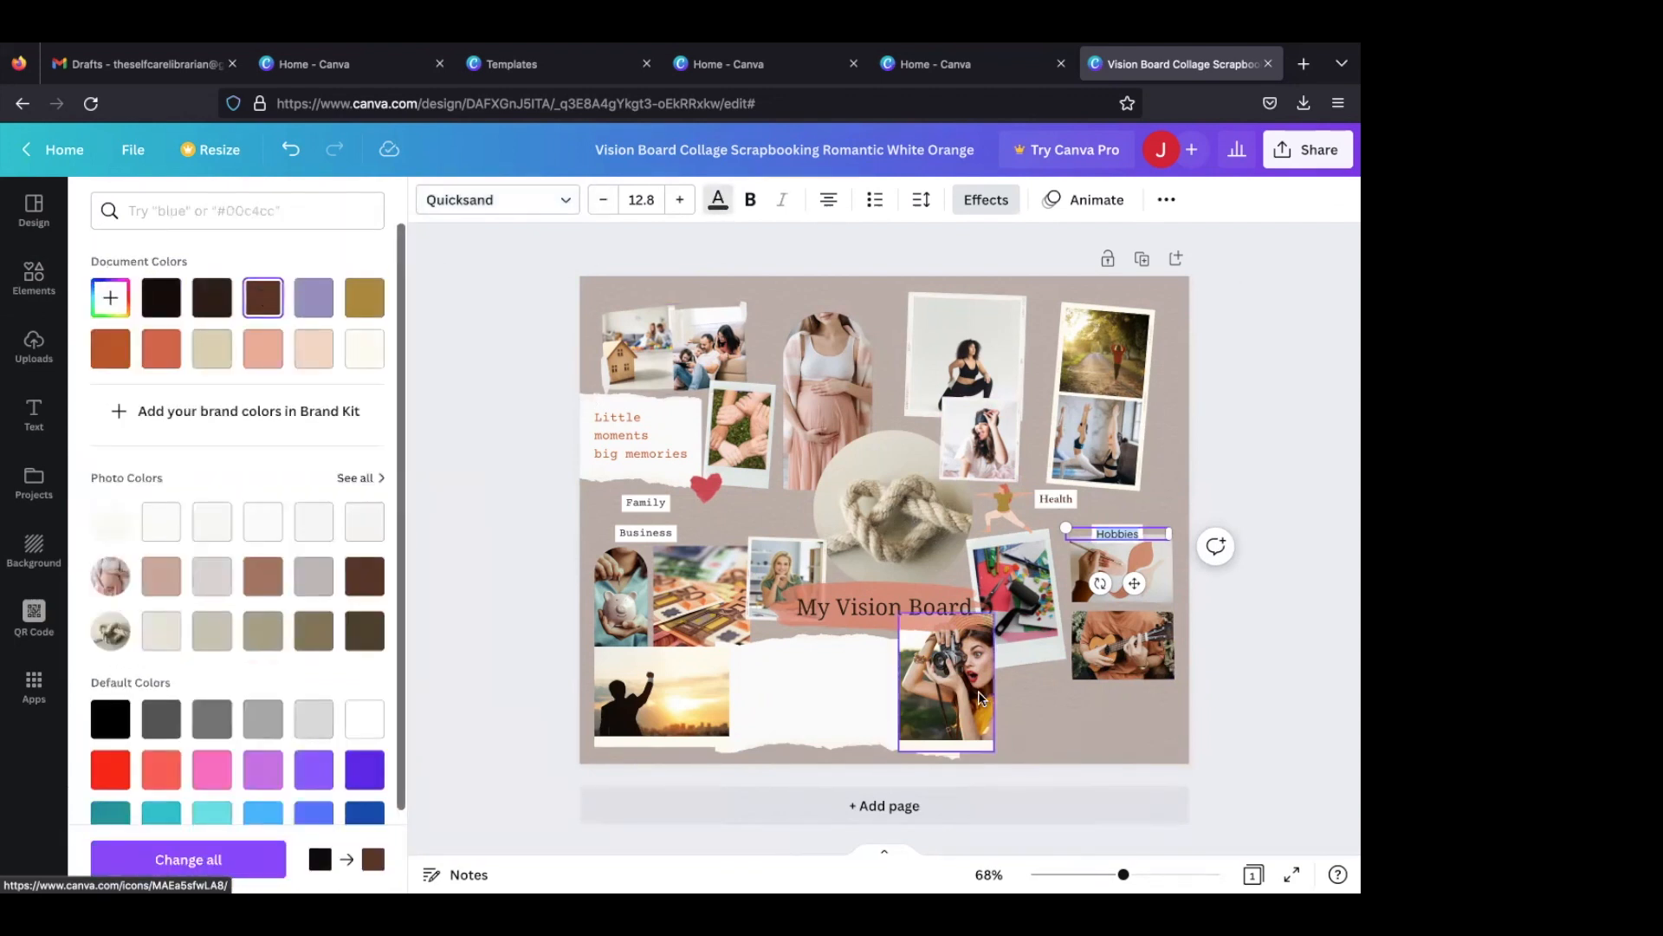
key(Escape)
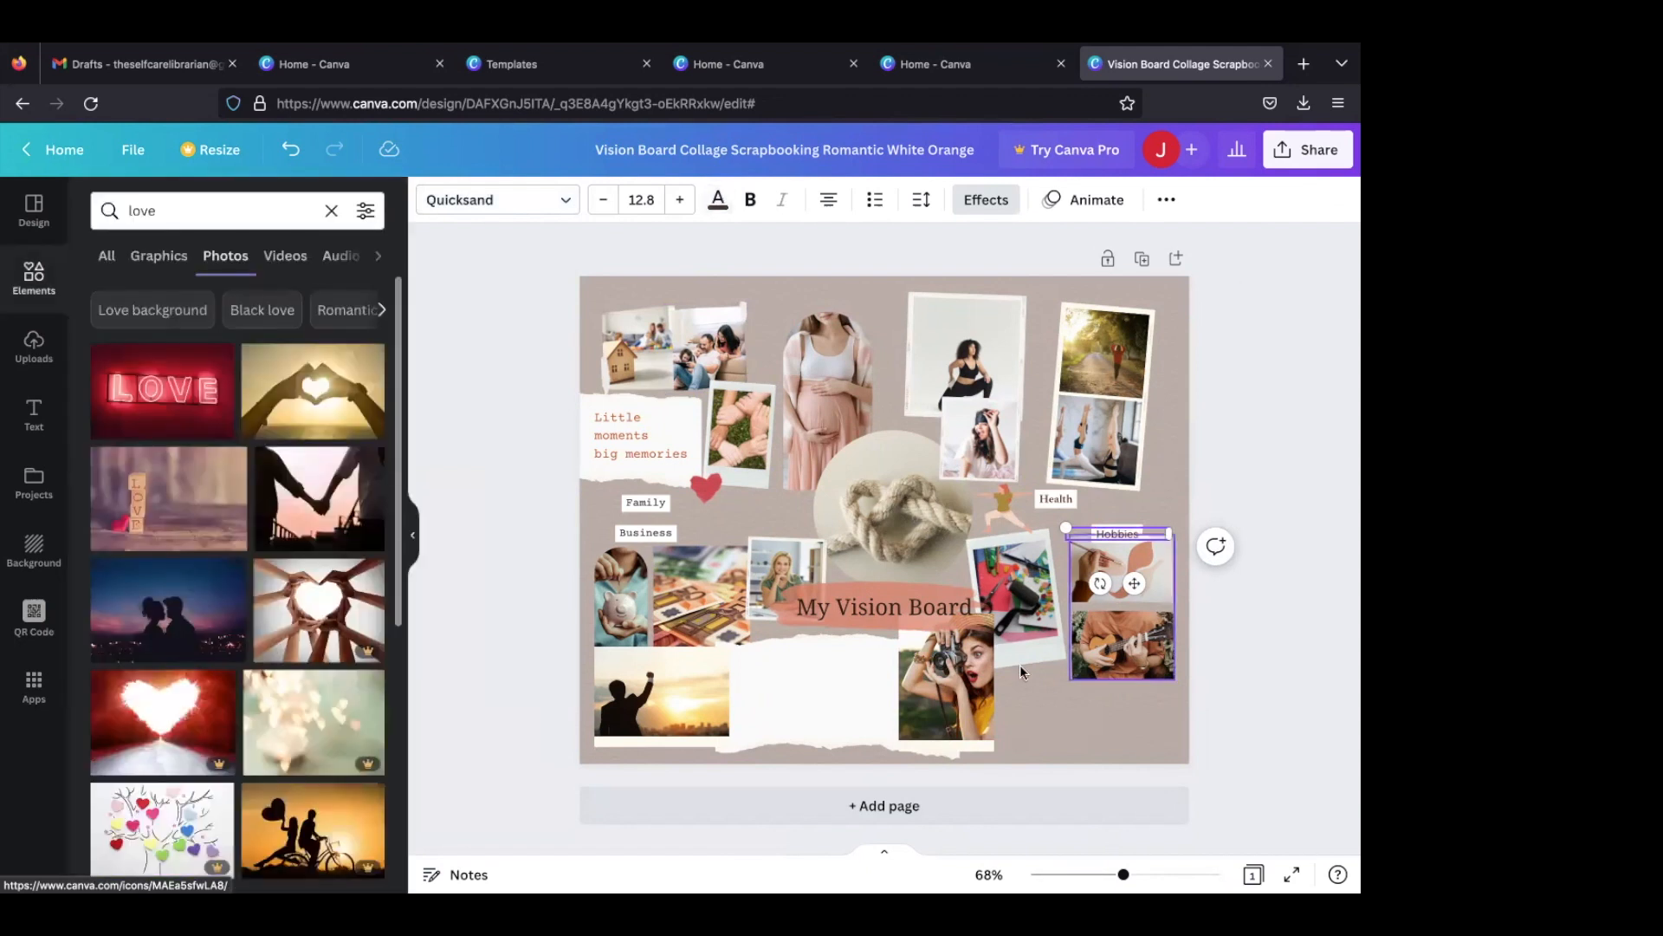
- Search the photos for "crochet" and place the picture of hands knitting grey yarn in the tilted frame beside the title
click(246, 196)
text(c)
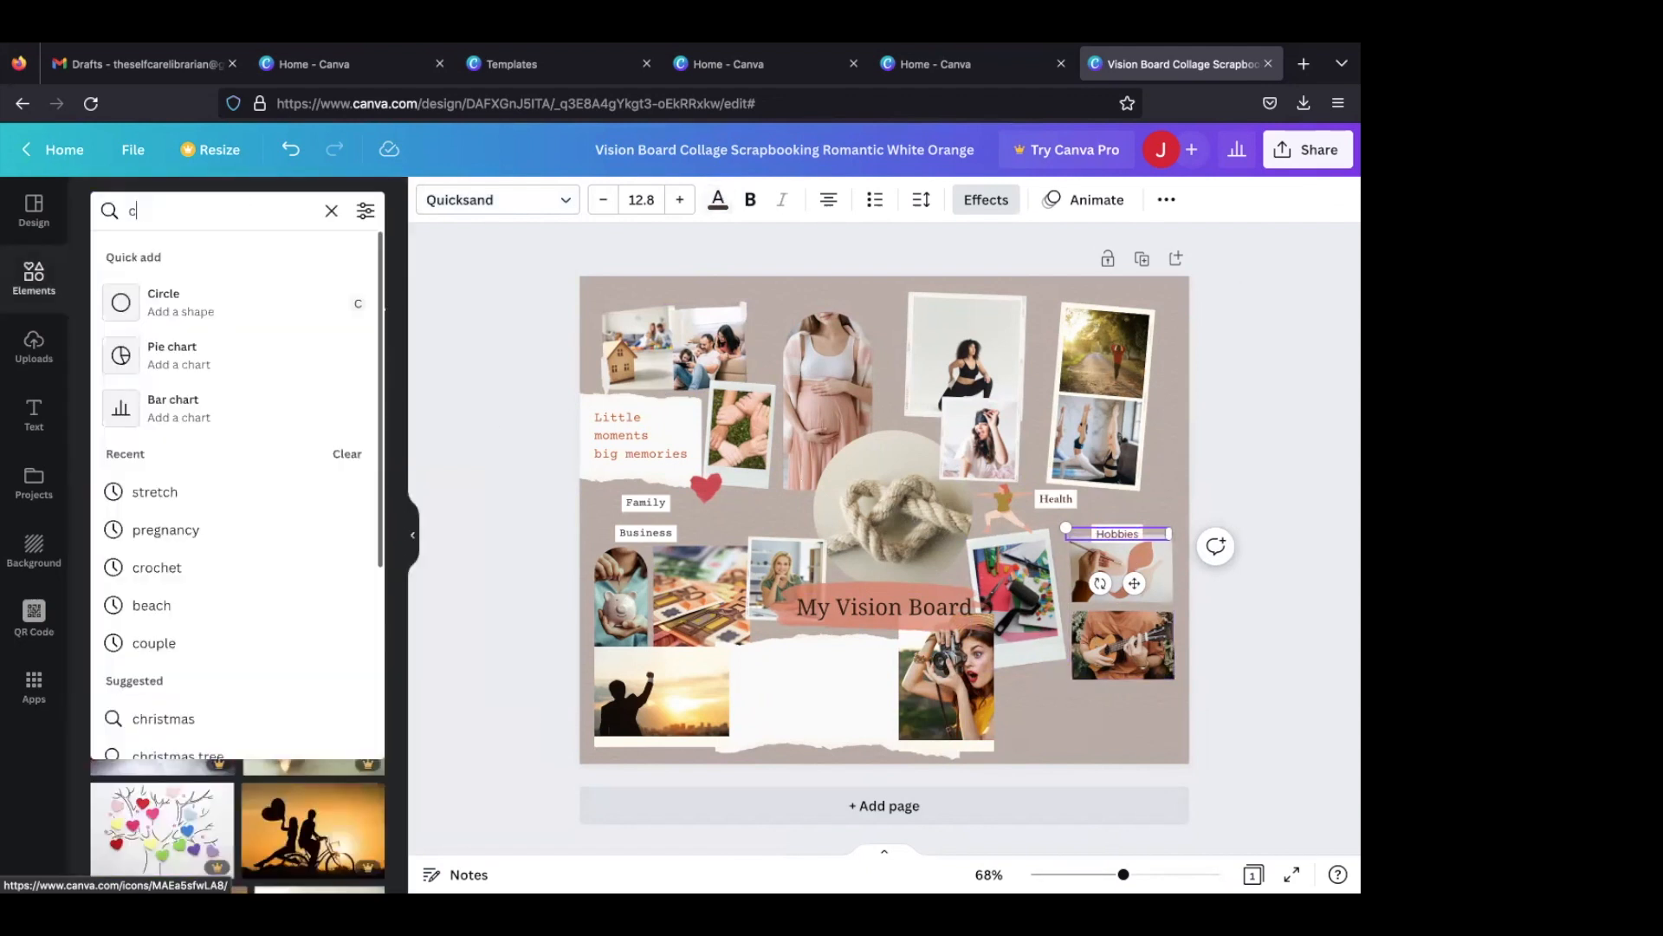
text(hroc)
key(BackSpace)
key(BackSpace)
text(ocet)
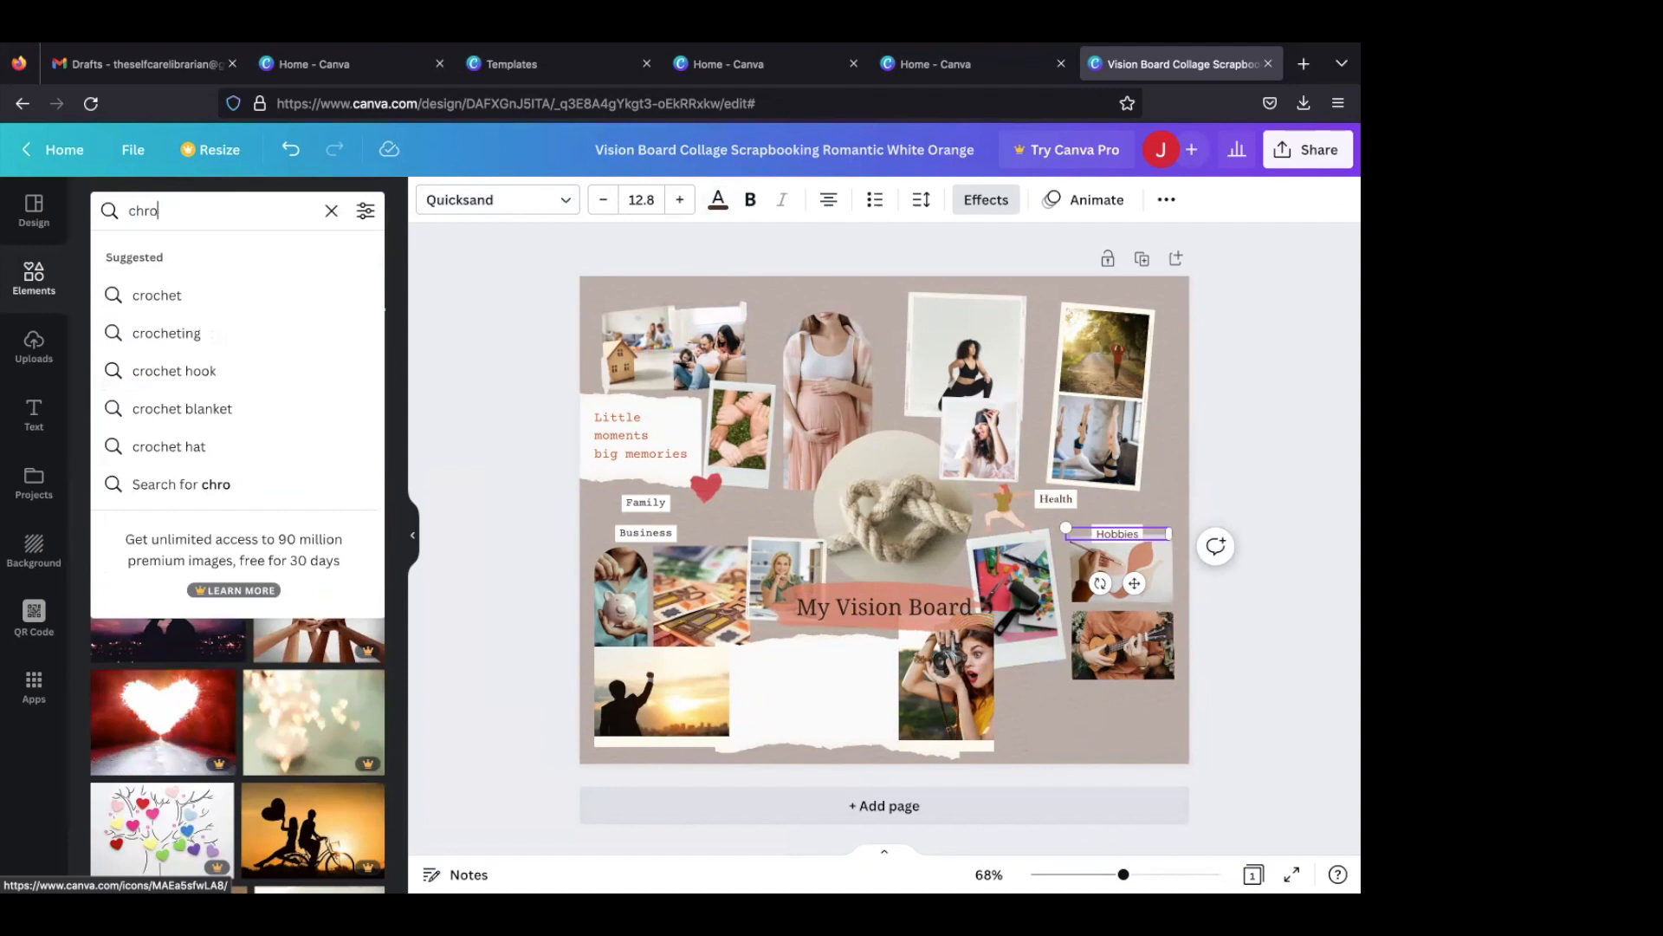
key(BackSpace)
key(BackSpace)
key(BackSpace)
key(BackSpace)
text(croc)
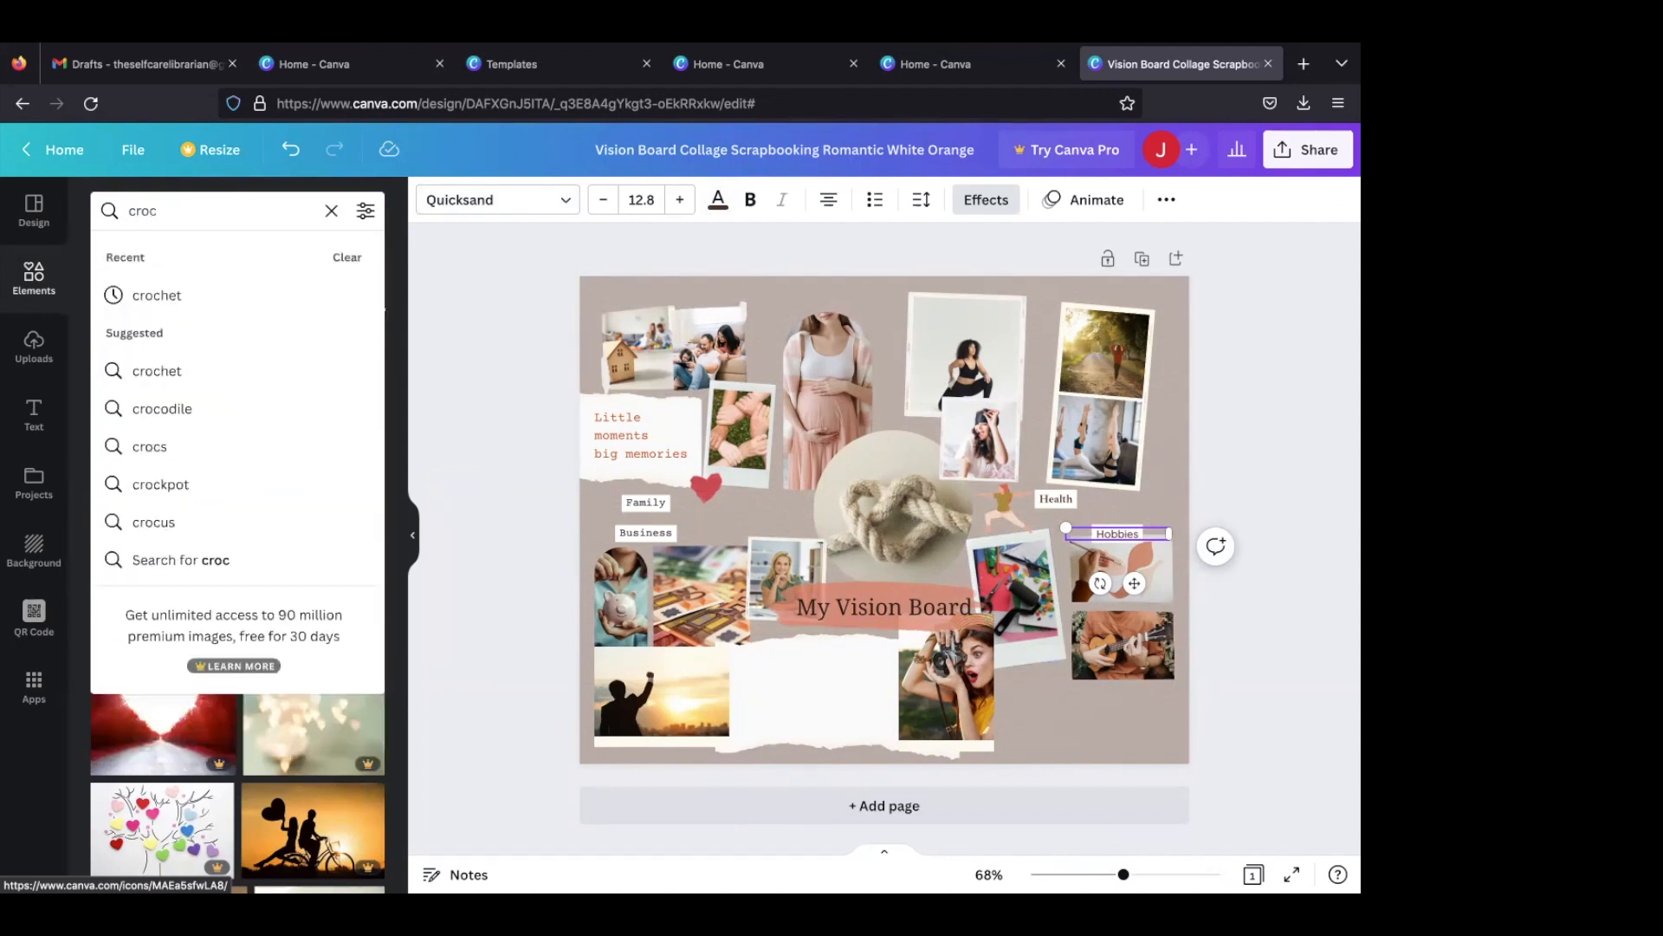
text(je)
key(BackSpace)
text(e)
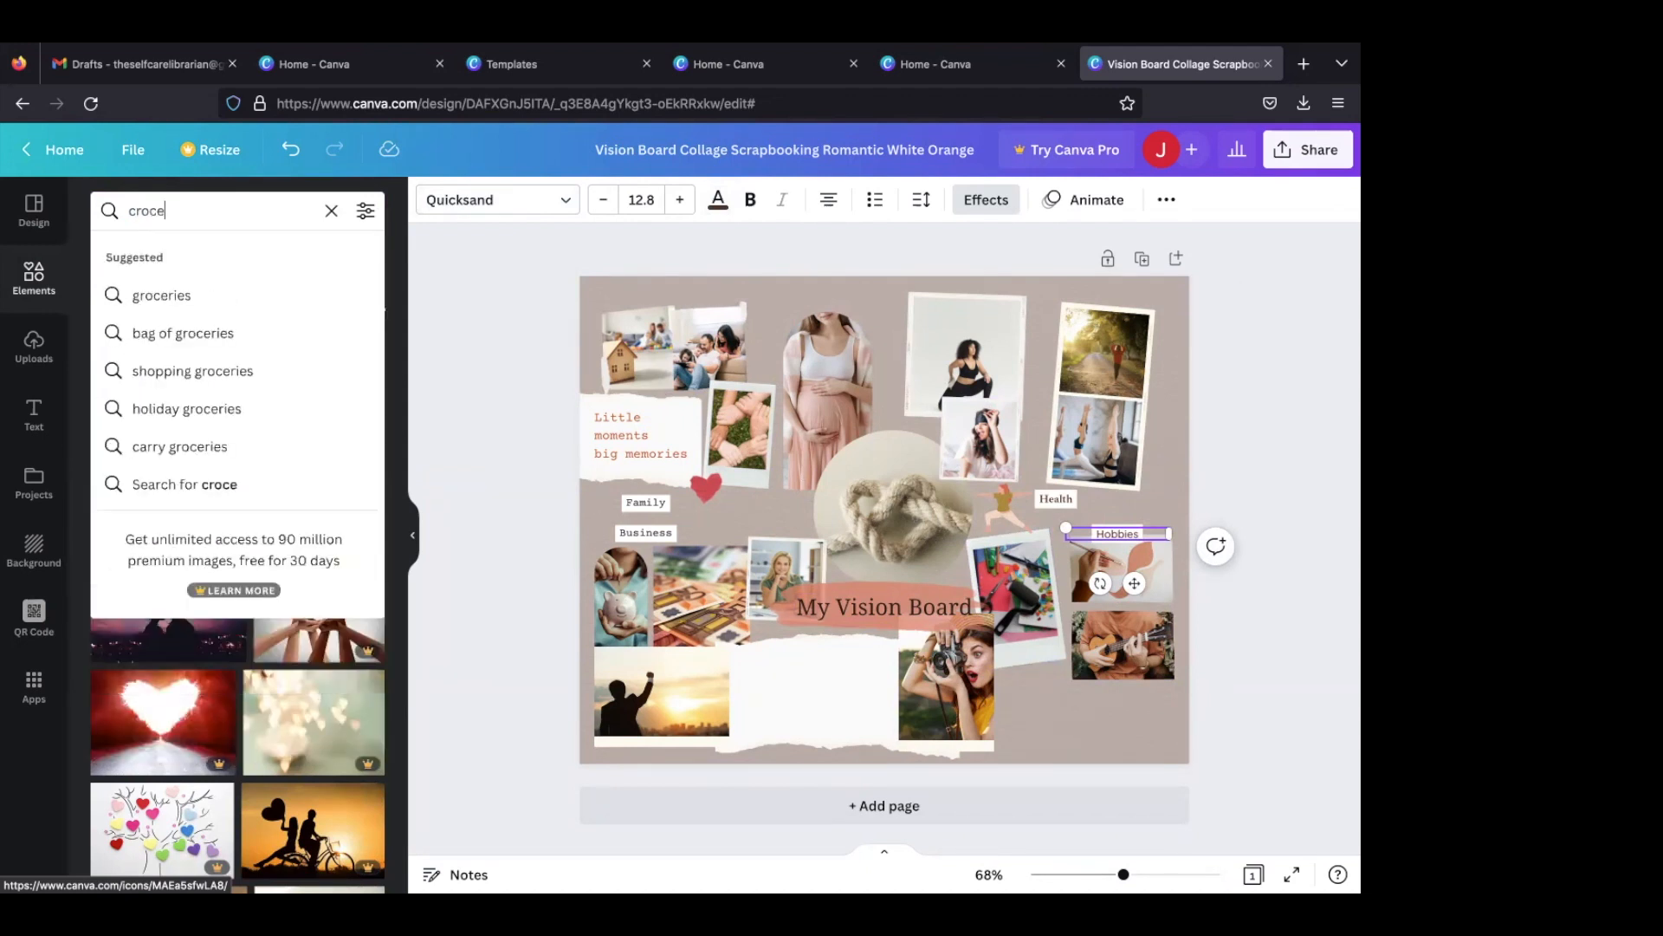
key(BackSpace)
text(het)
key(Return)
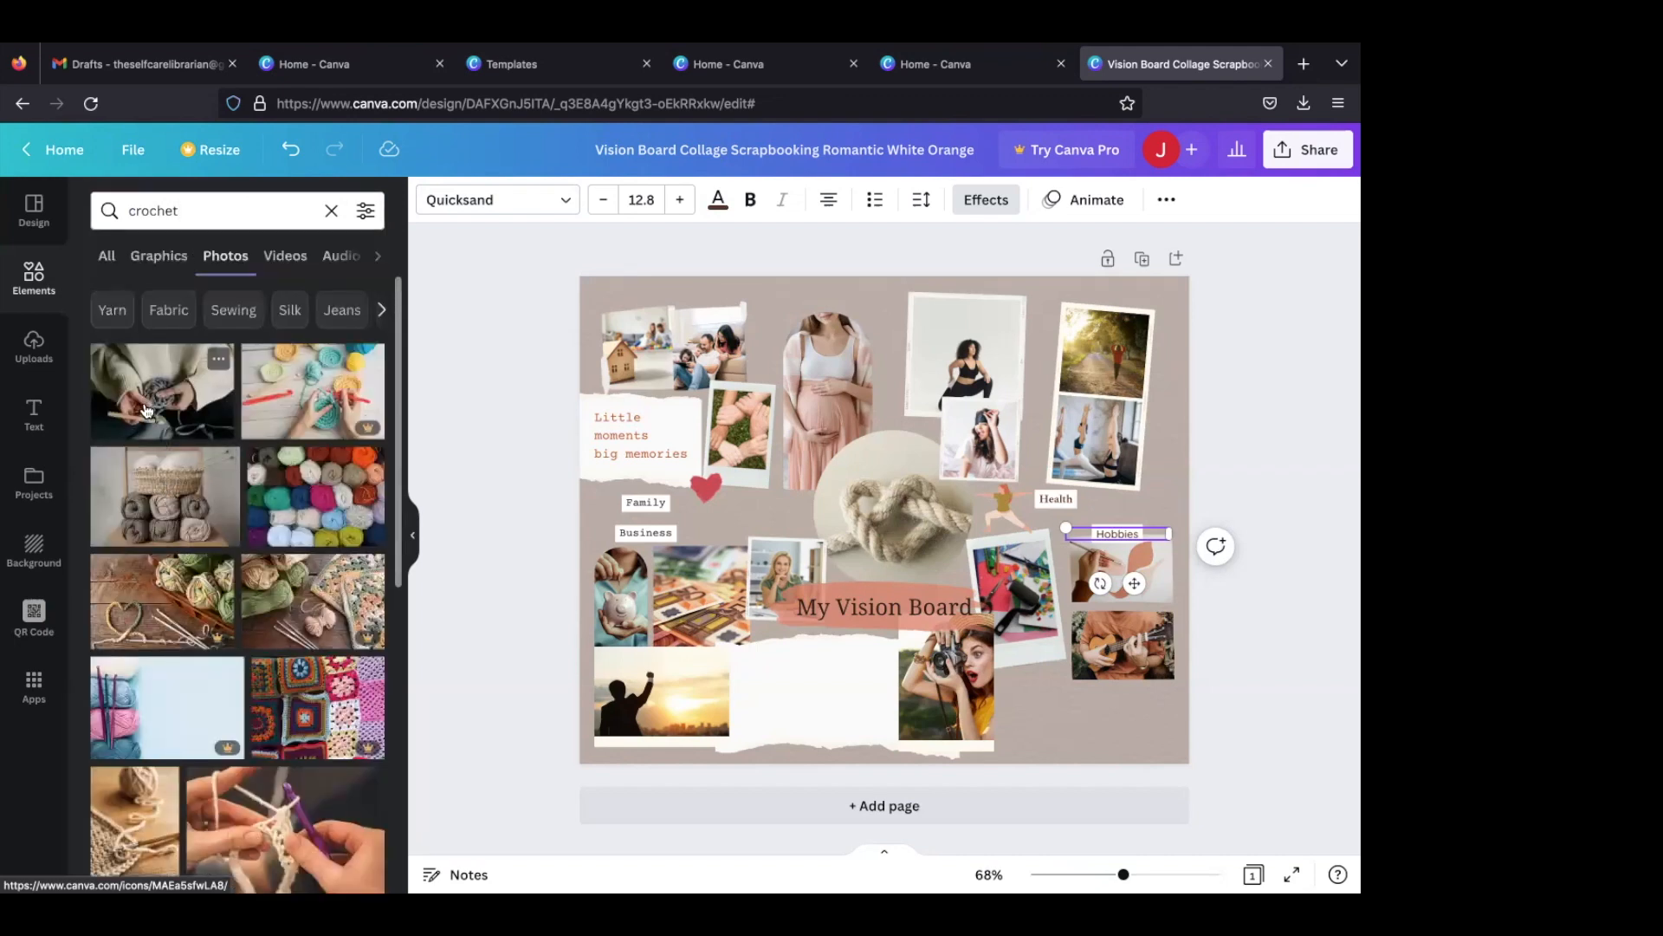
click(148, 409)
drag(890, 397, 991, 565)
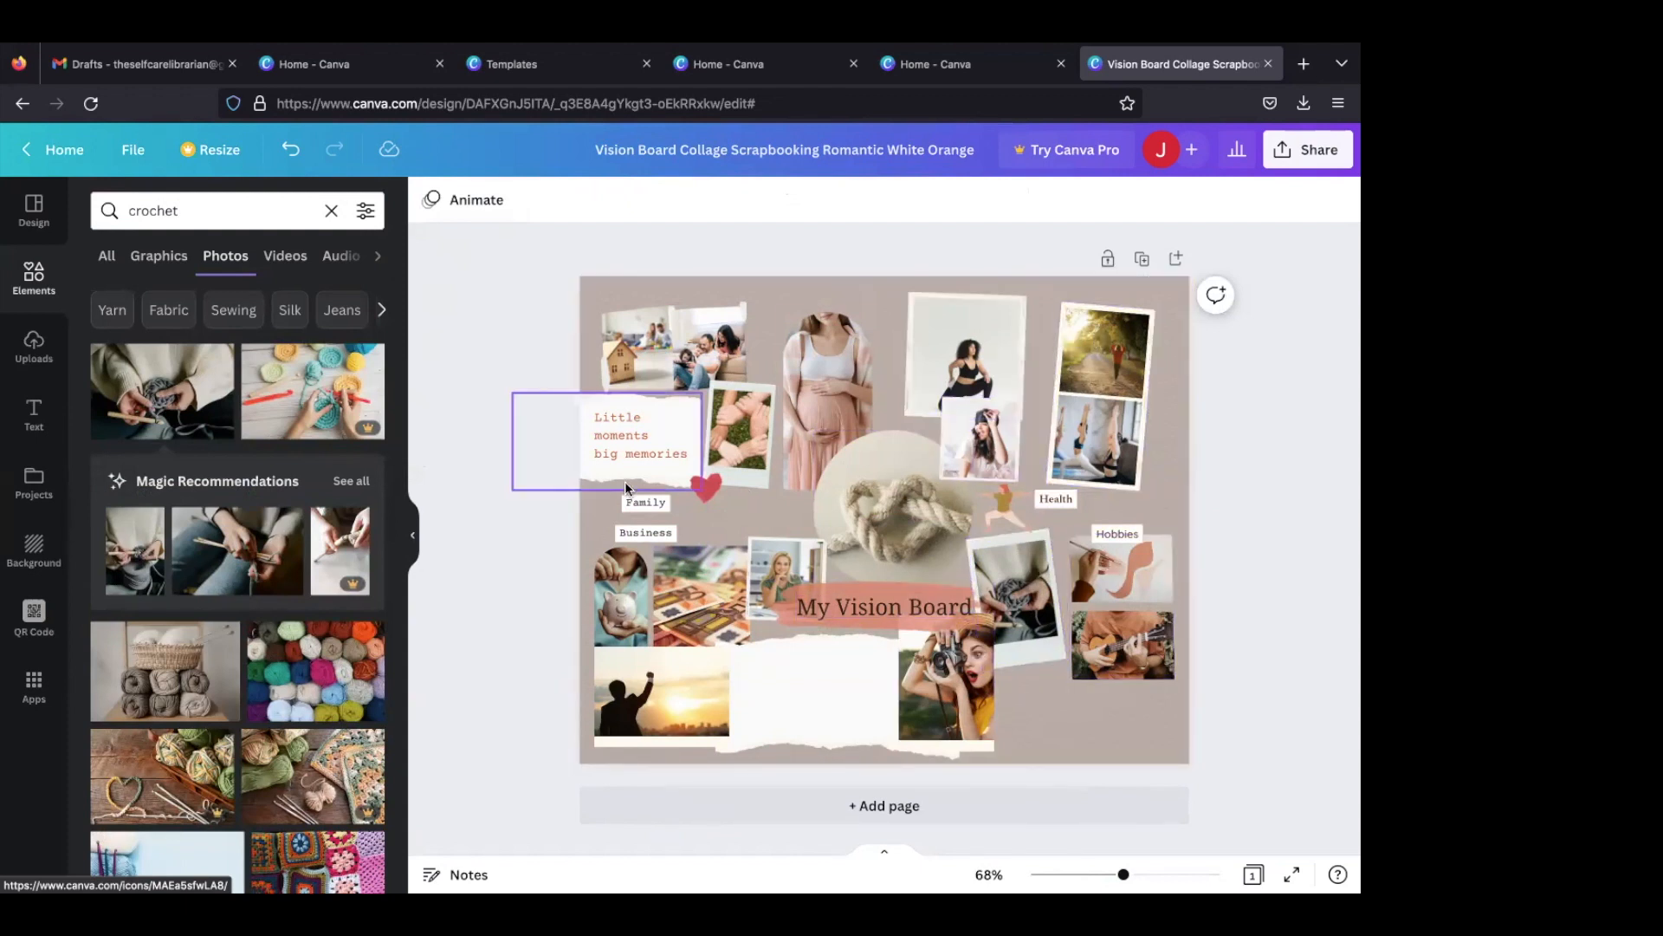
- Search the photos for "paint" and place the picture of brushes and paint pots in the frame directly under the "Hobbies" label
click(229, 196)
text(paint)
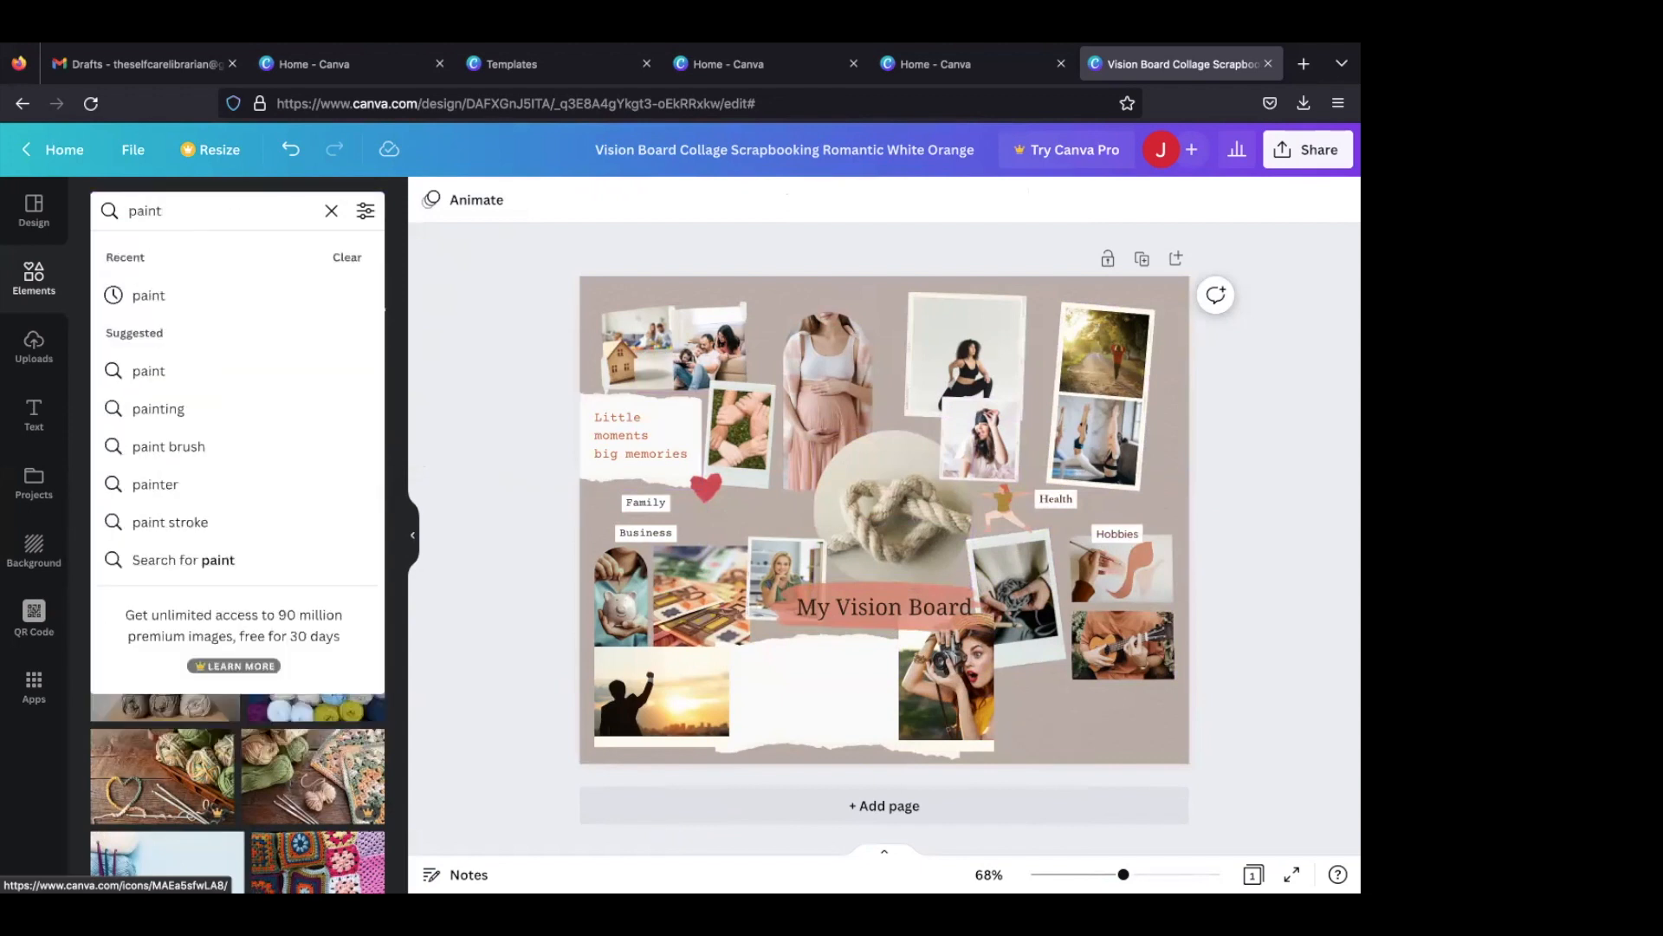
key(Return)
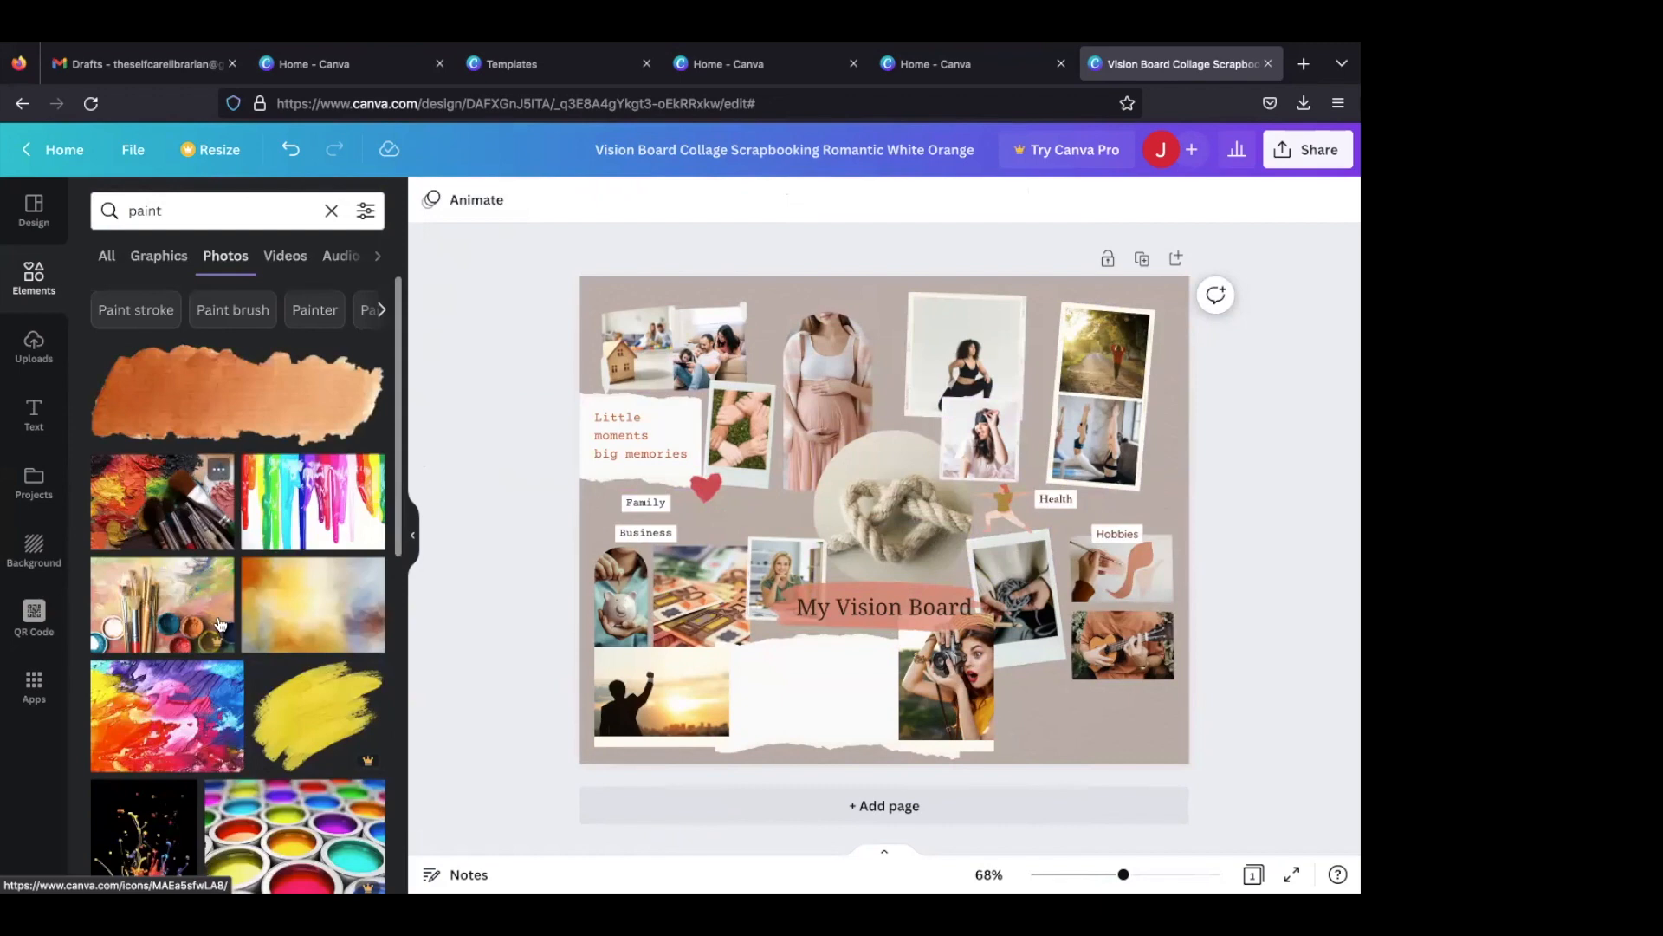
scroll(221, 624, down, 2)
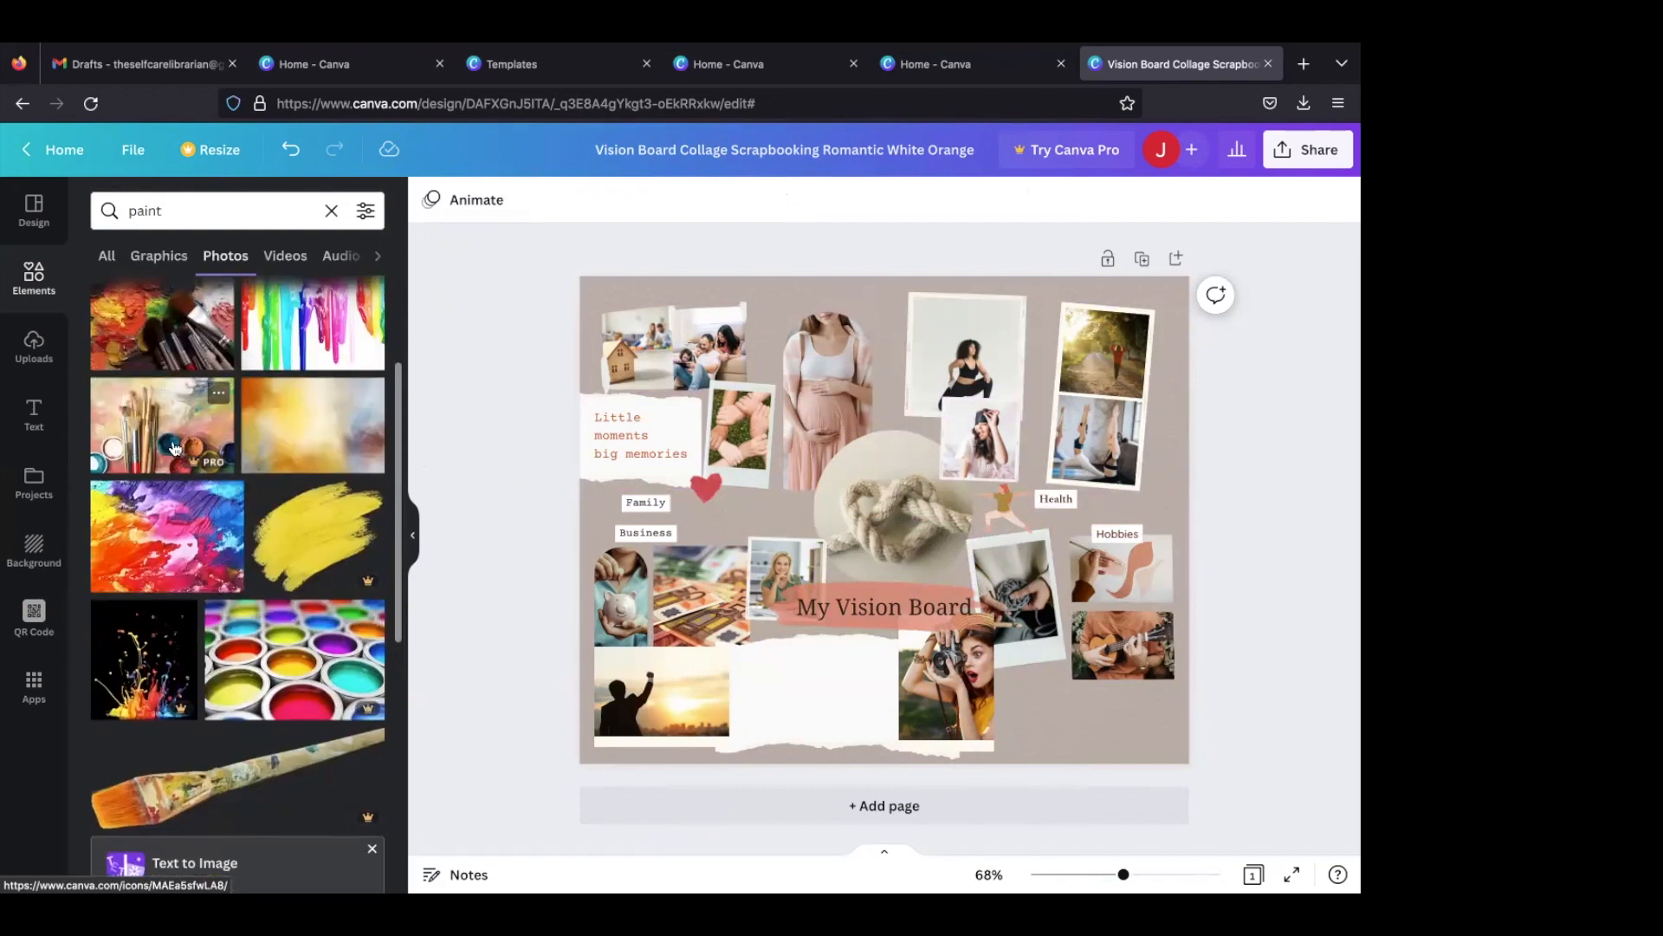
mouse_move(299, 448)
mouse_down()
mouse_move(1005, 615)
mouse_move(1140, 559)
mouse_up()
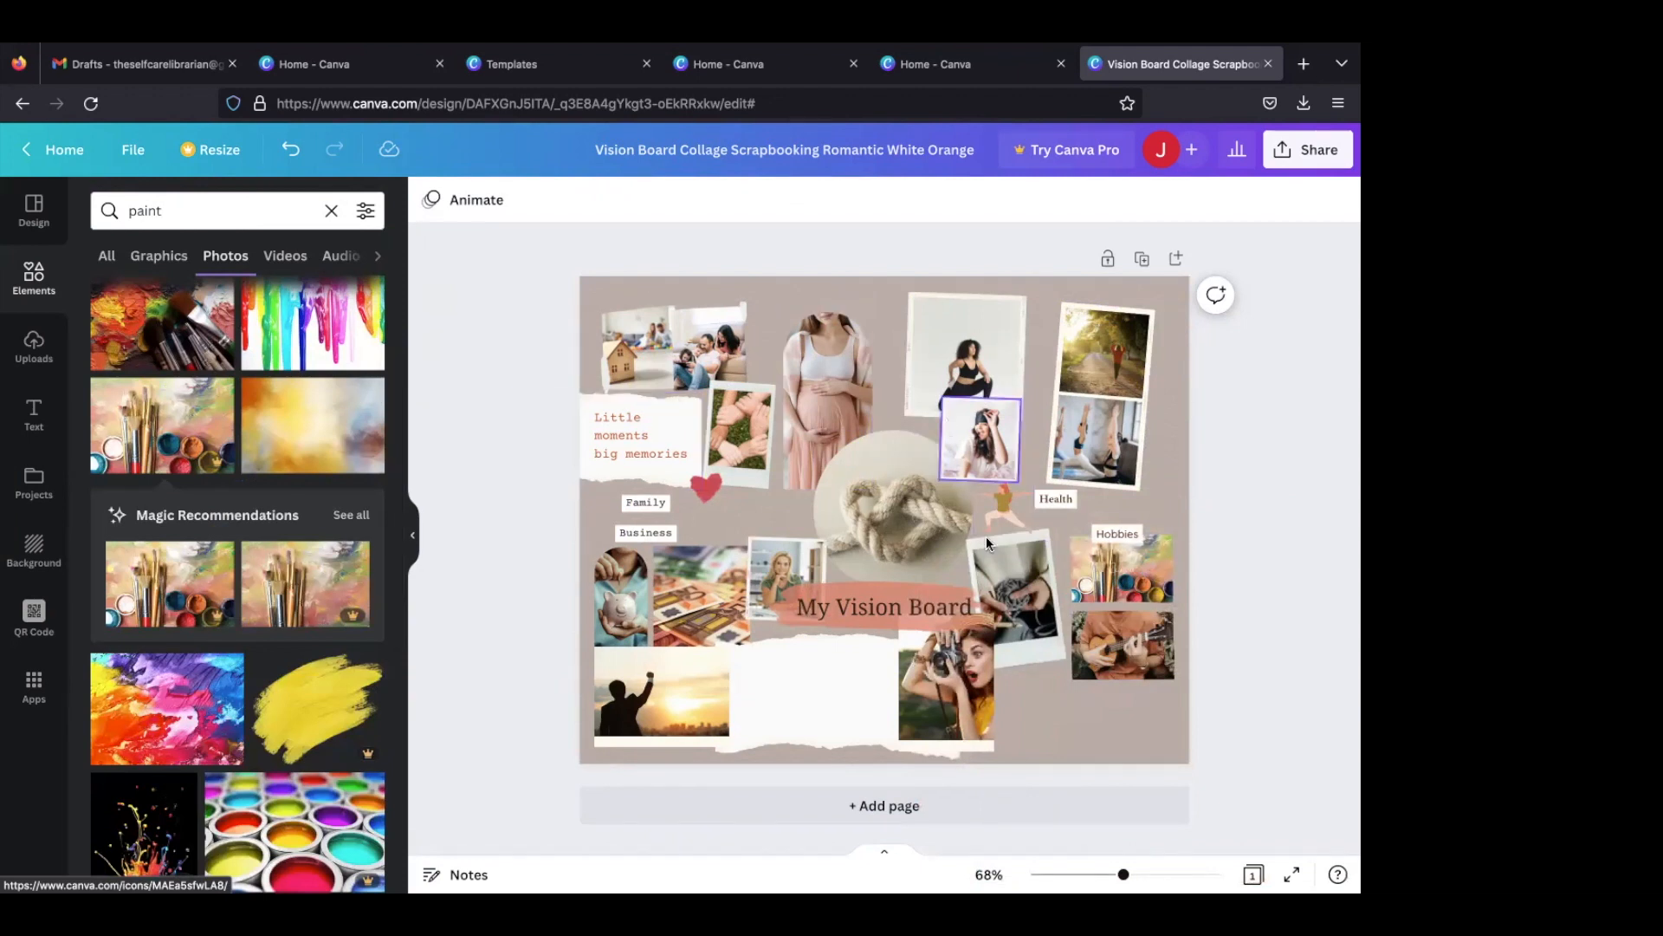
- Search the photos for "language" and look through the results for a suitable hobby picture
double_click(257, 211)
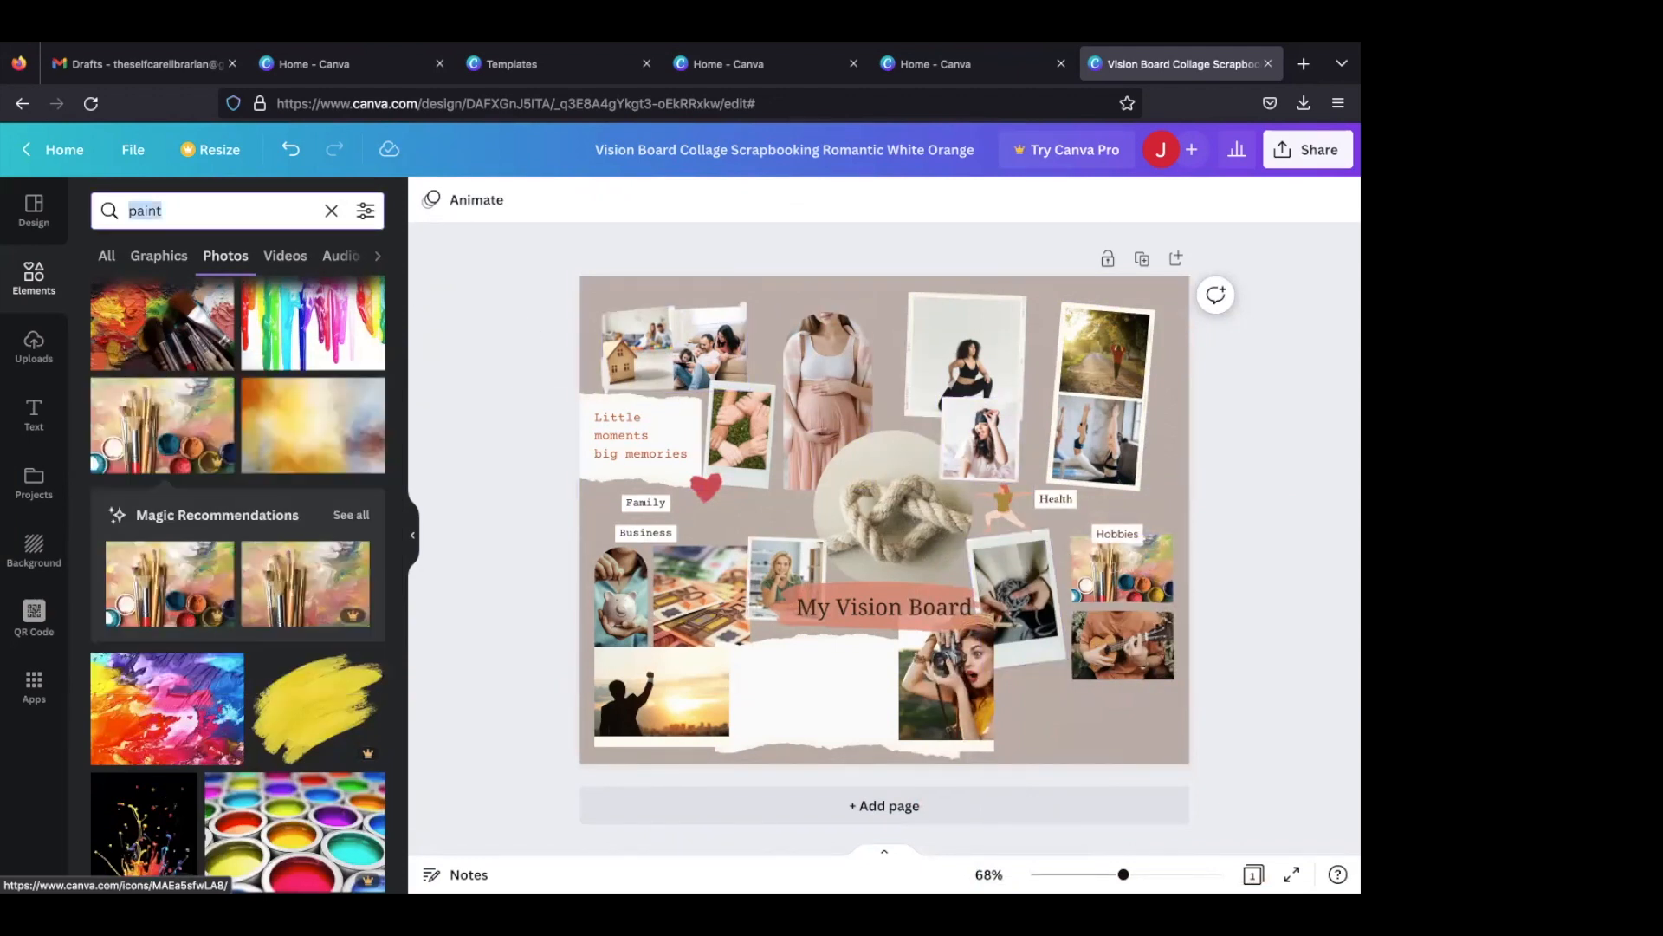
key(BackSpace)
text(l)
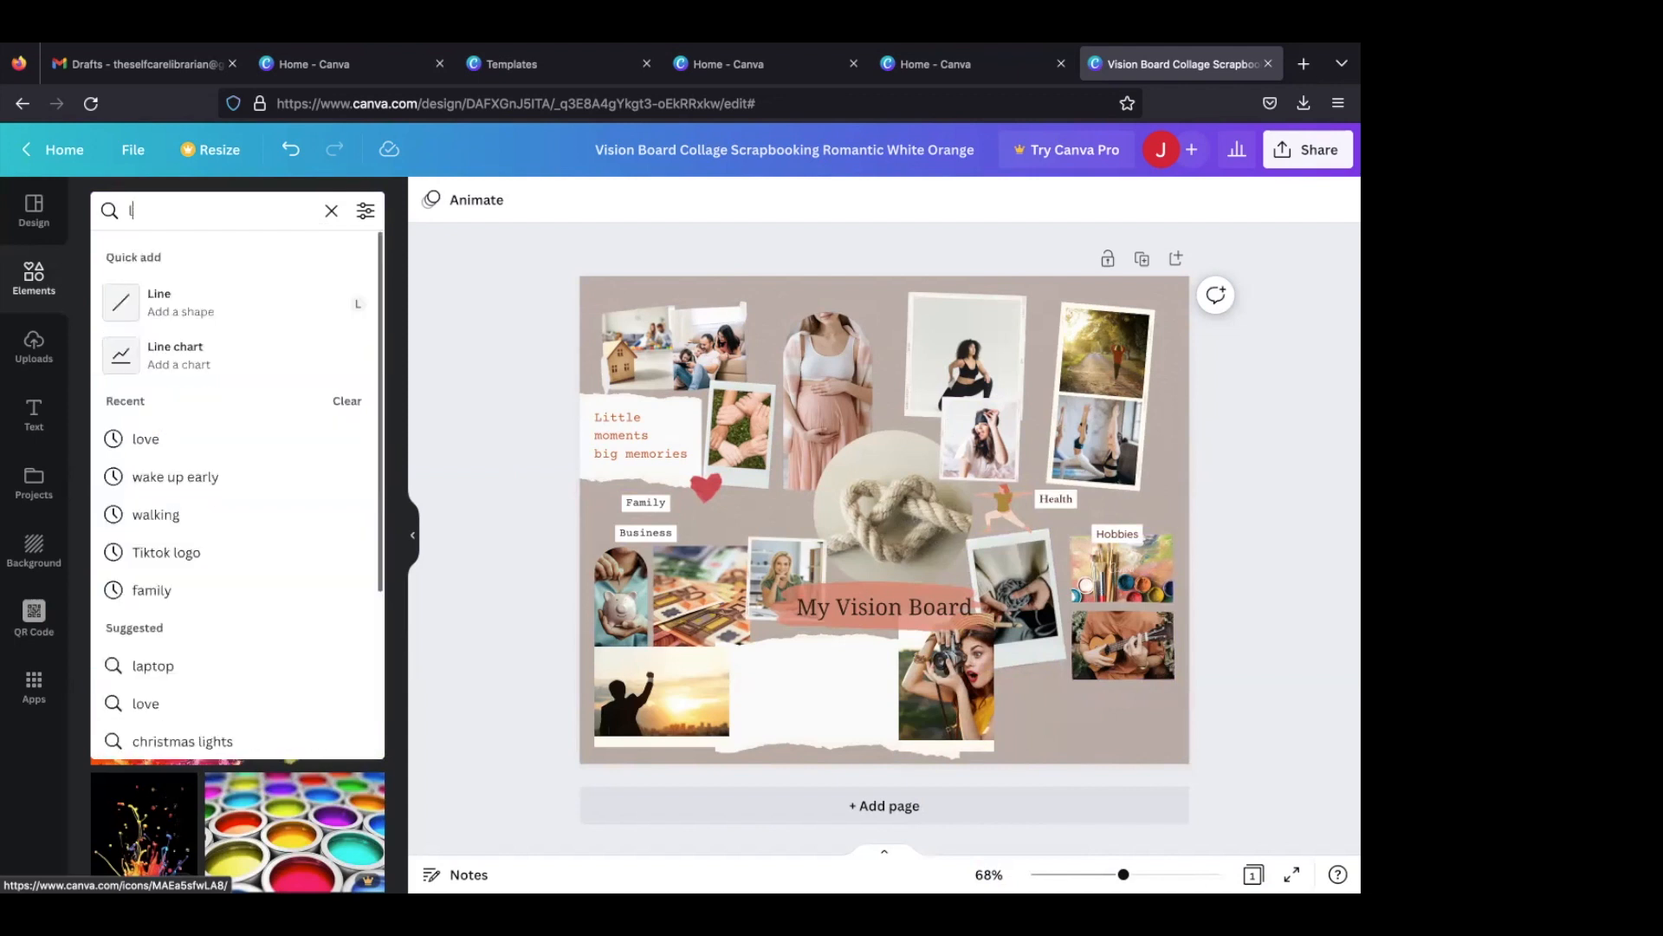
text(anguage)
key(Return)
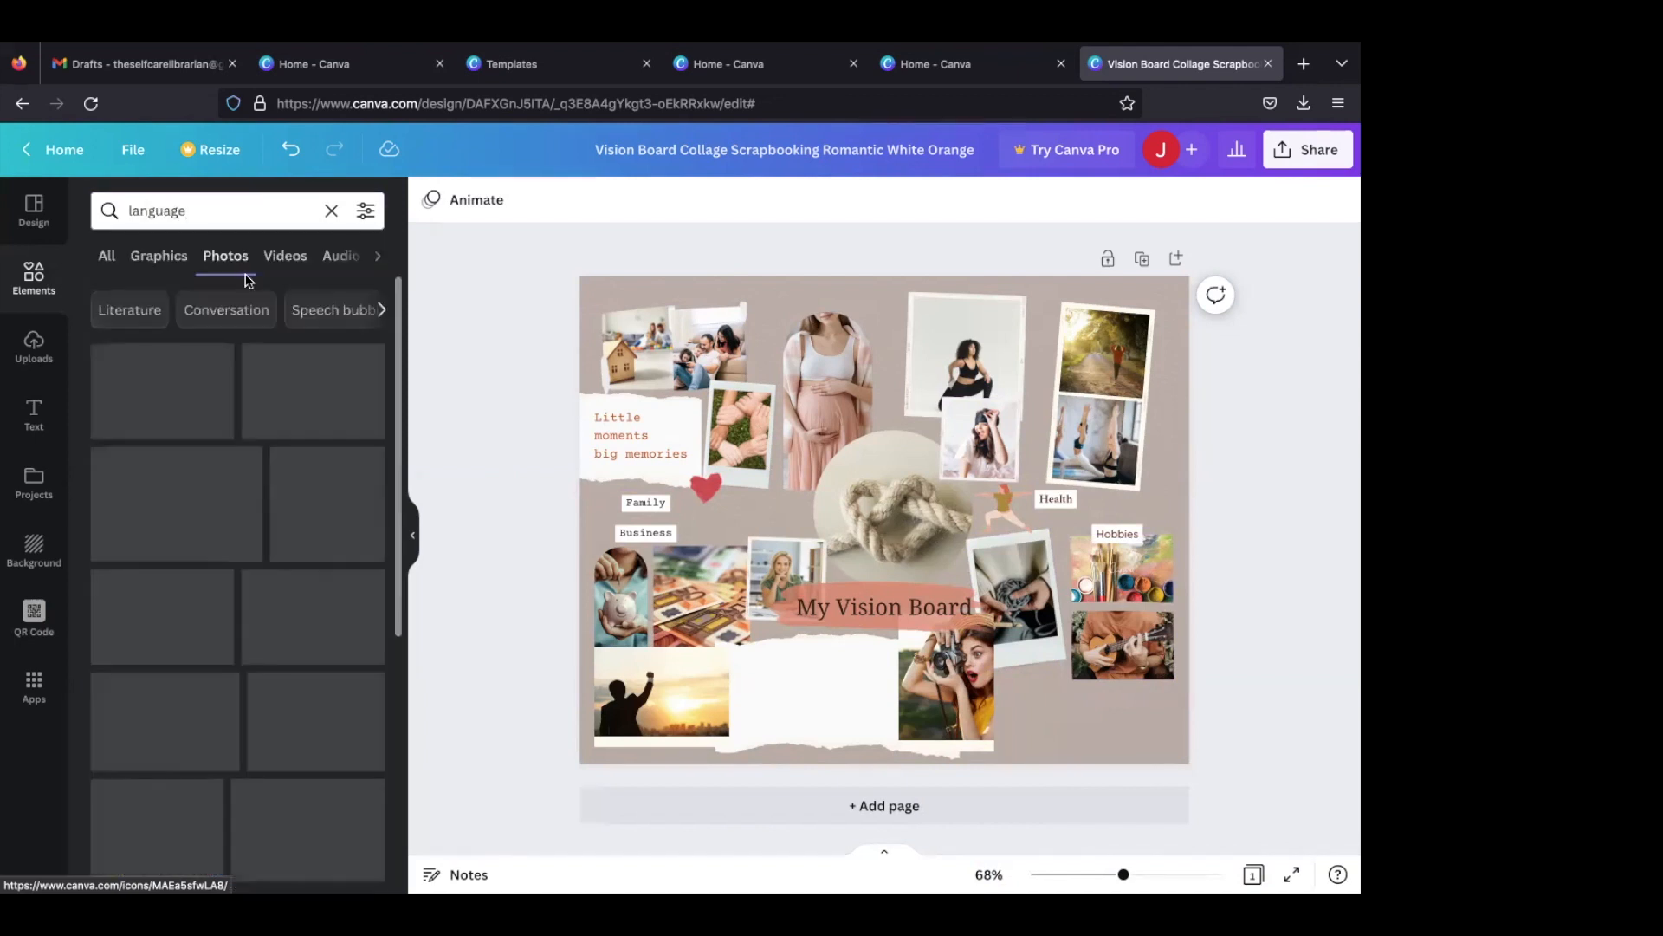
scroll(254, 412, down, 3)
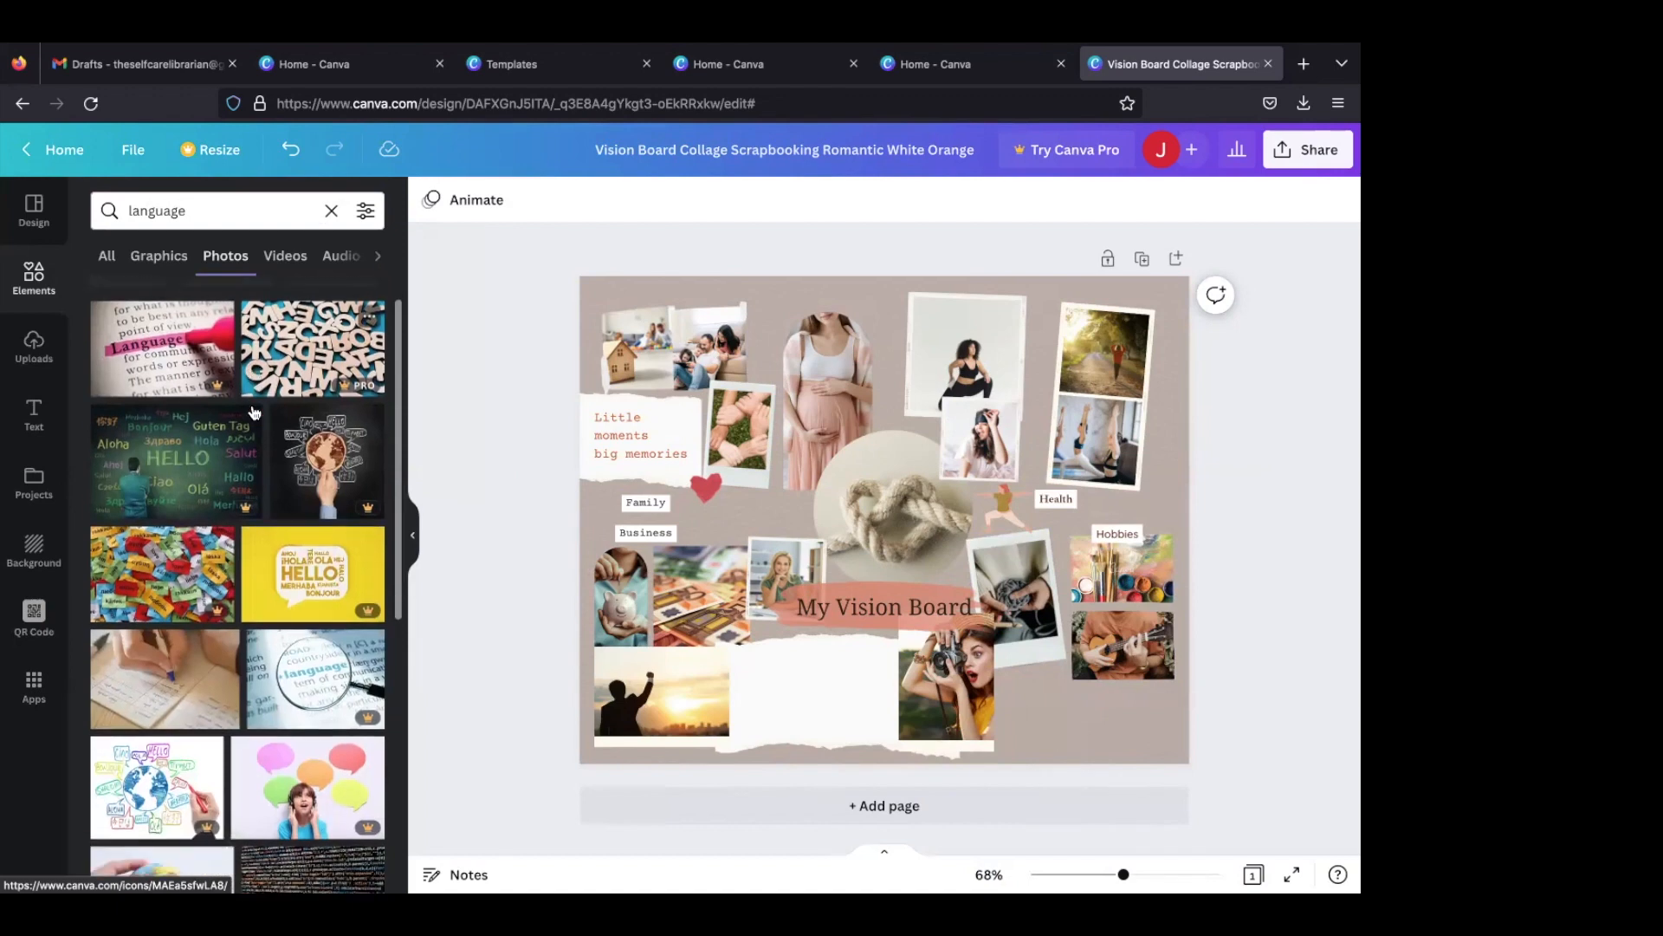
scroll(253, 411, down, 5)
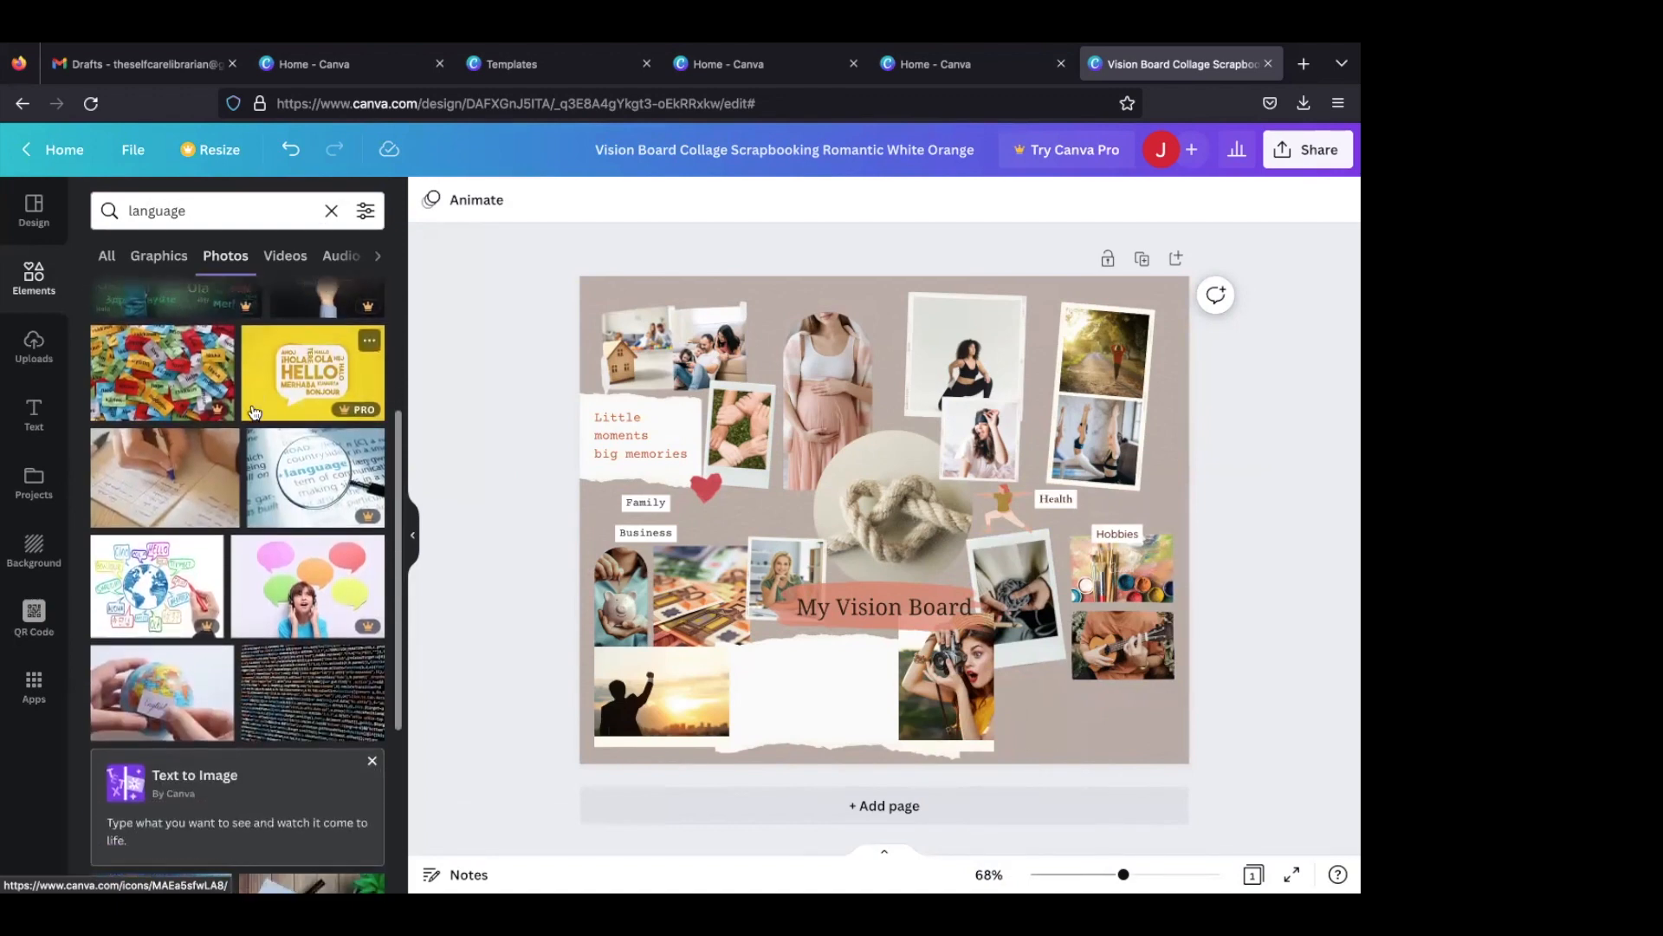
scroll(254, 411, down, 3)
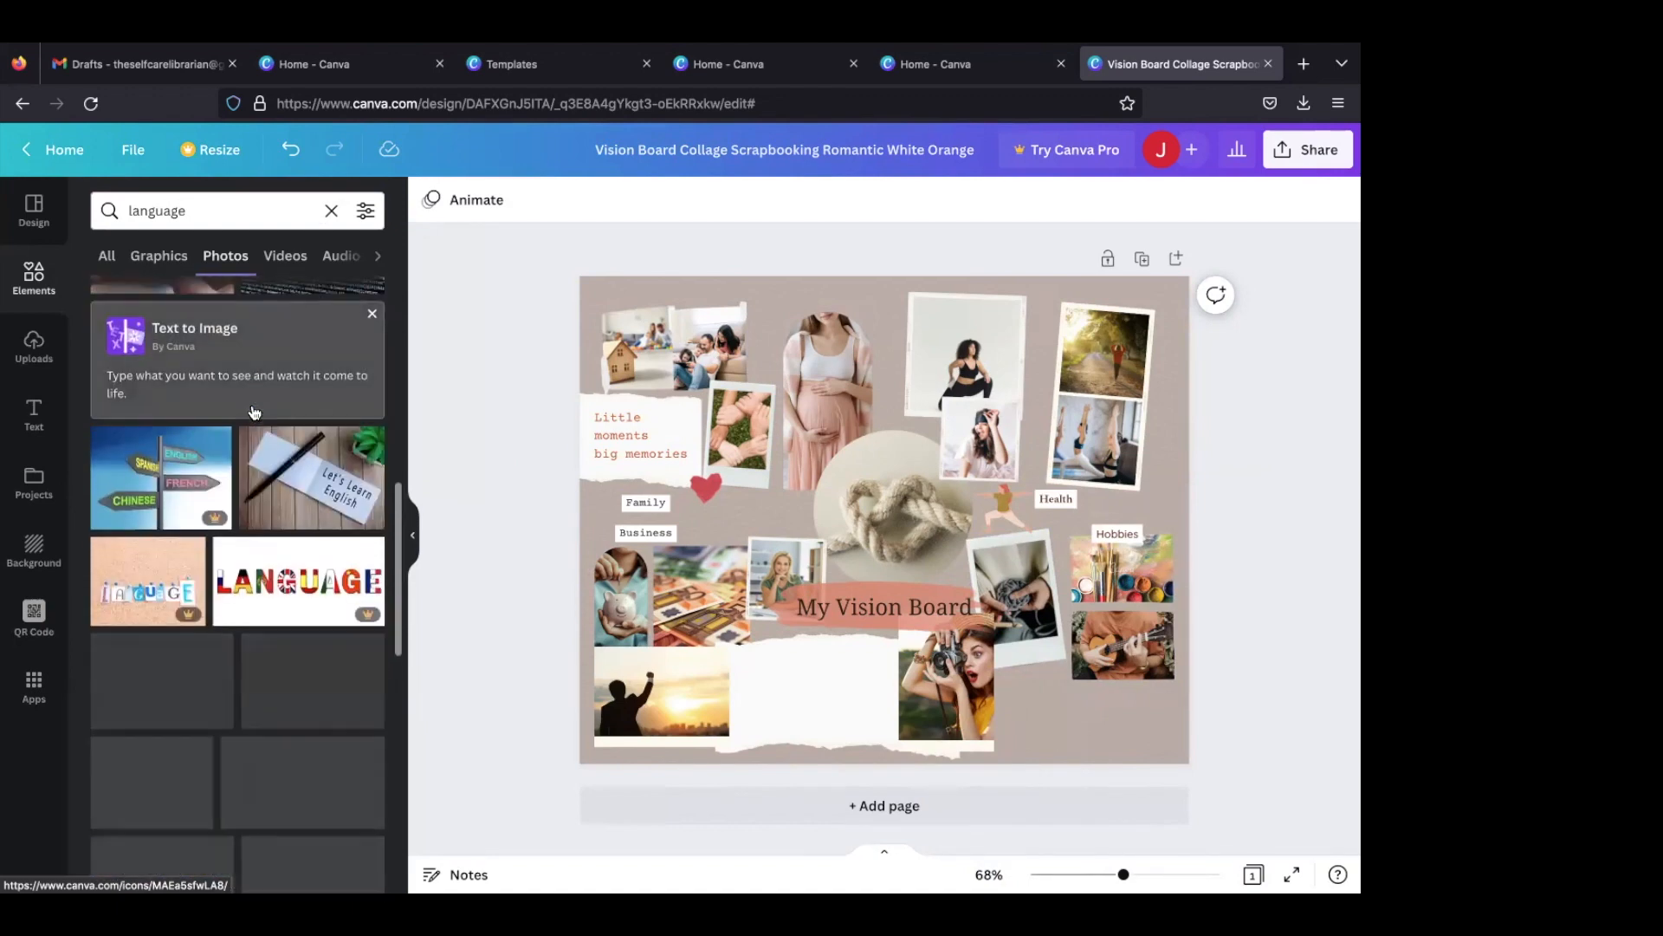
scroll(254, 411, down, 2)
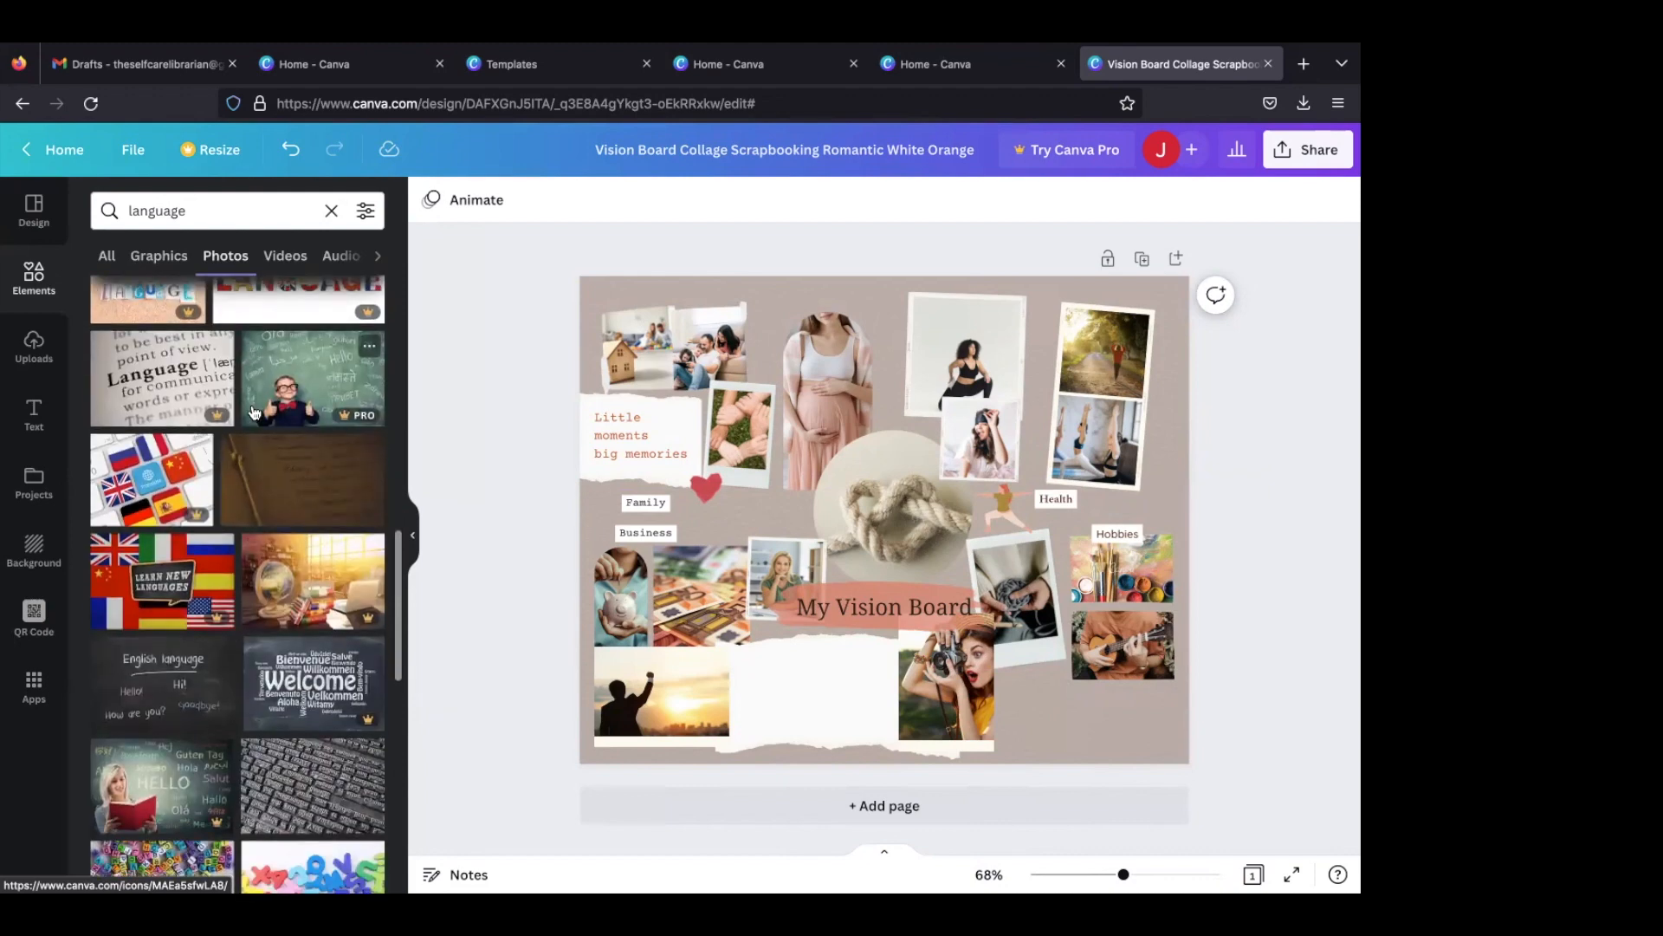
scroll(254, 412, down, 5)
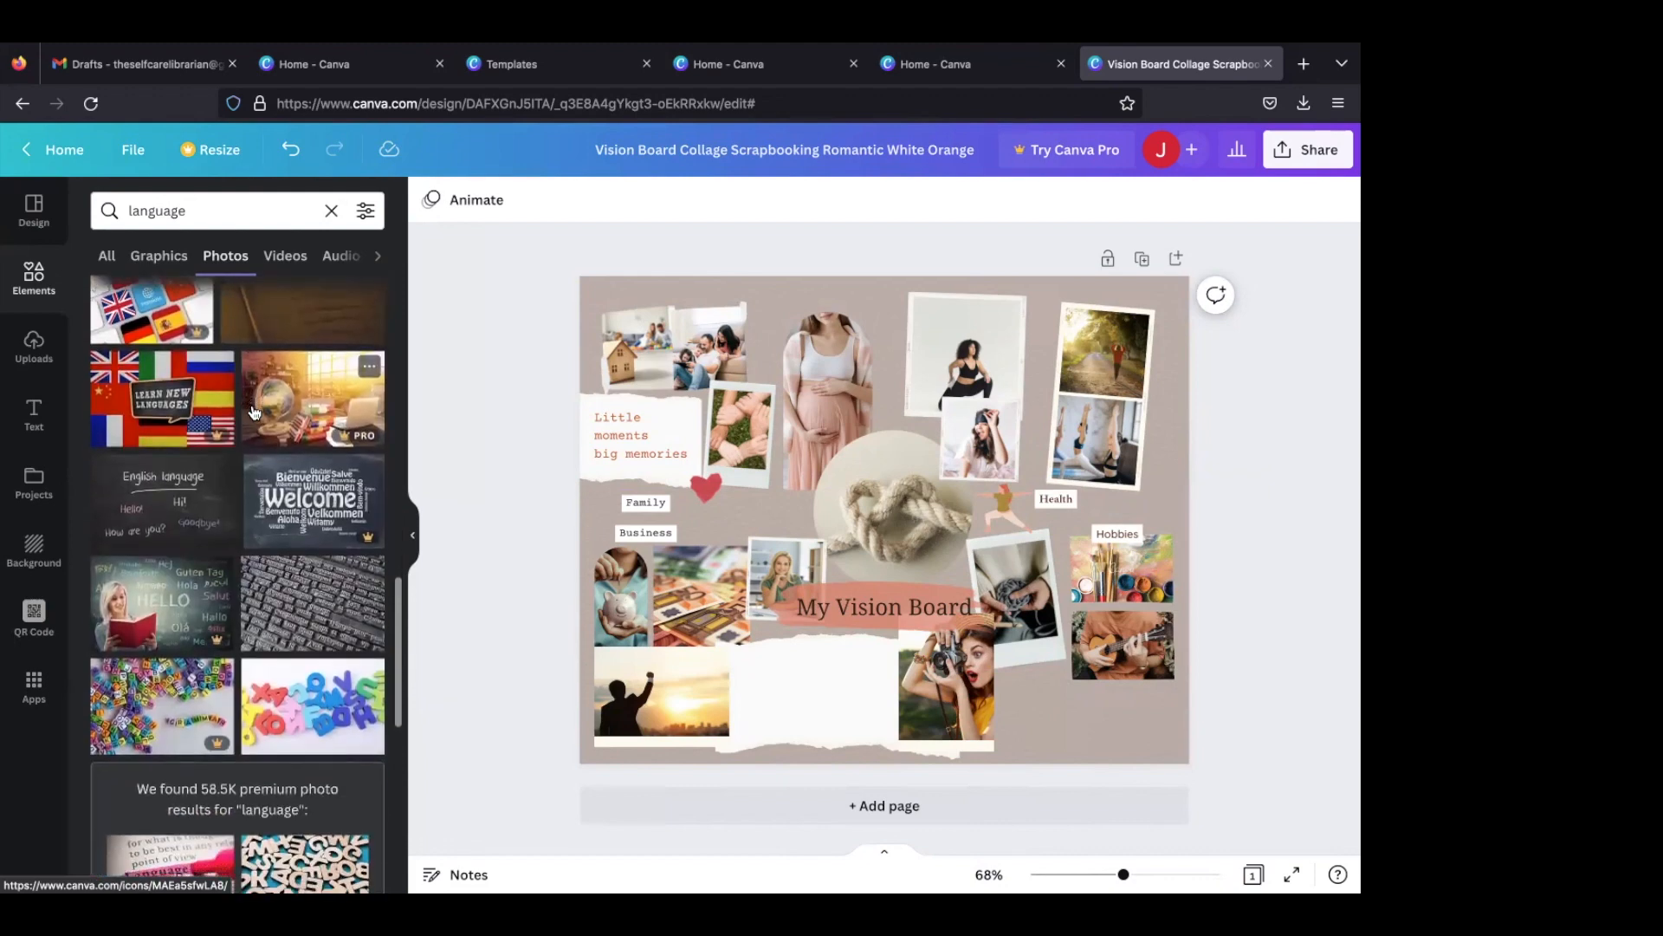
scroll(254, 412, up, 12)
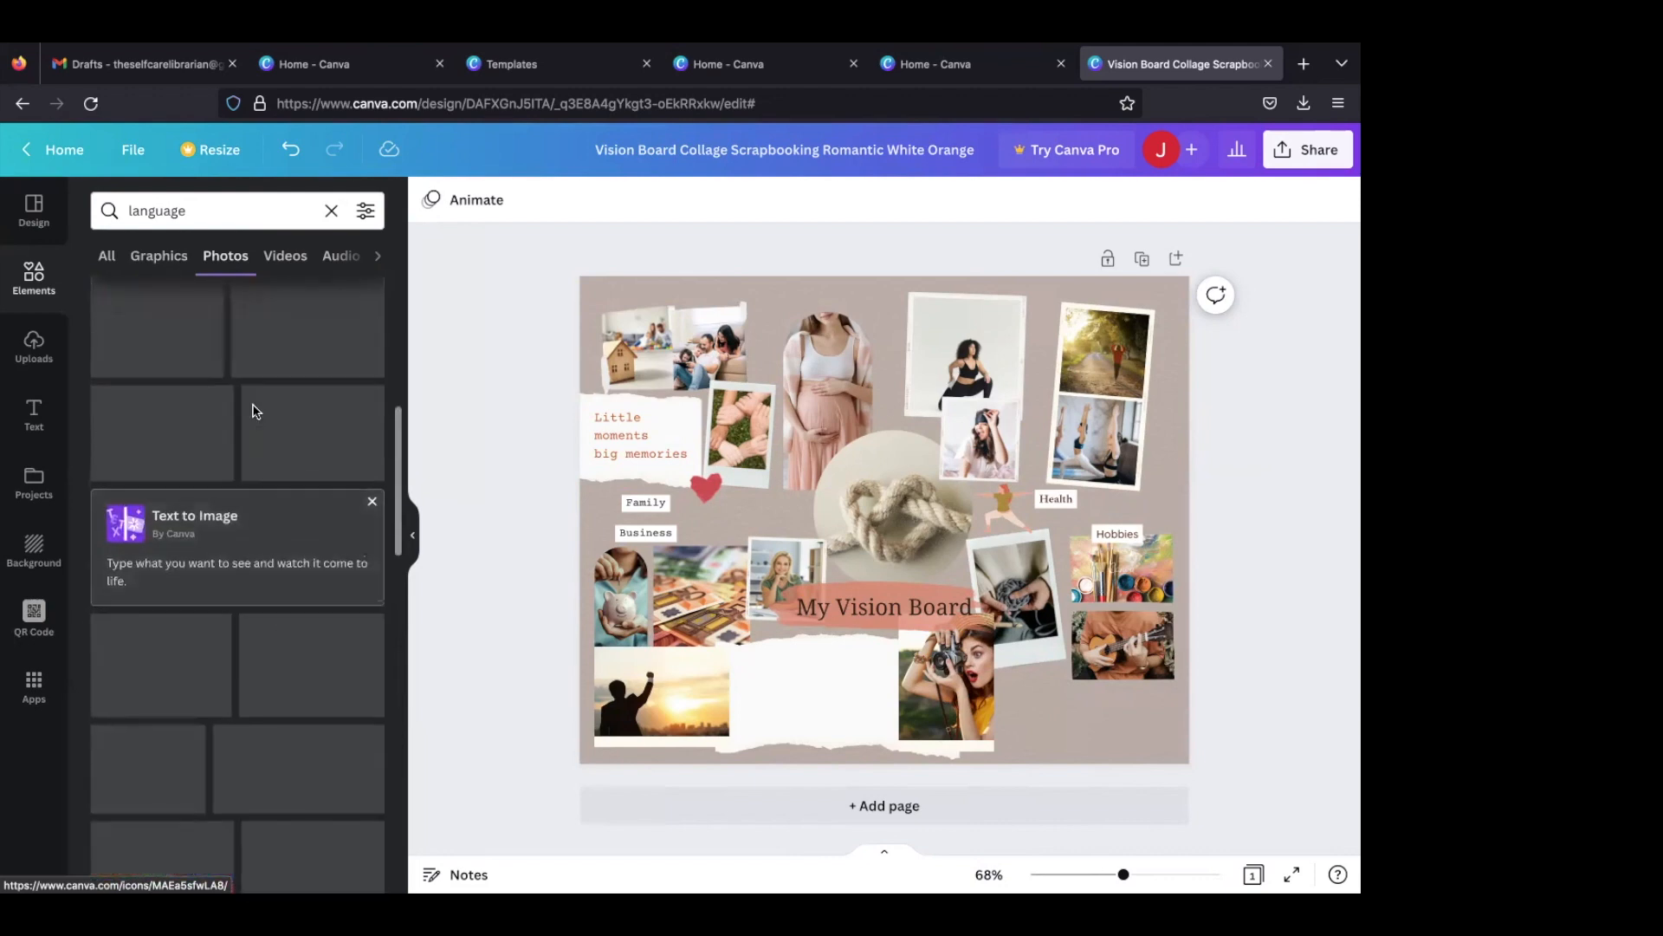
scroll(254, 411, up, 3)
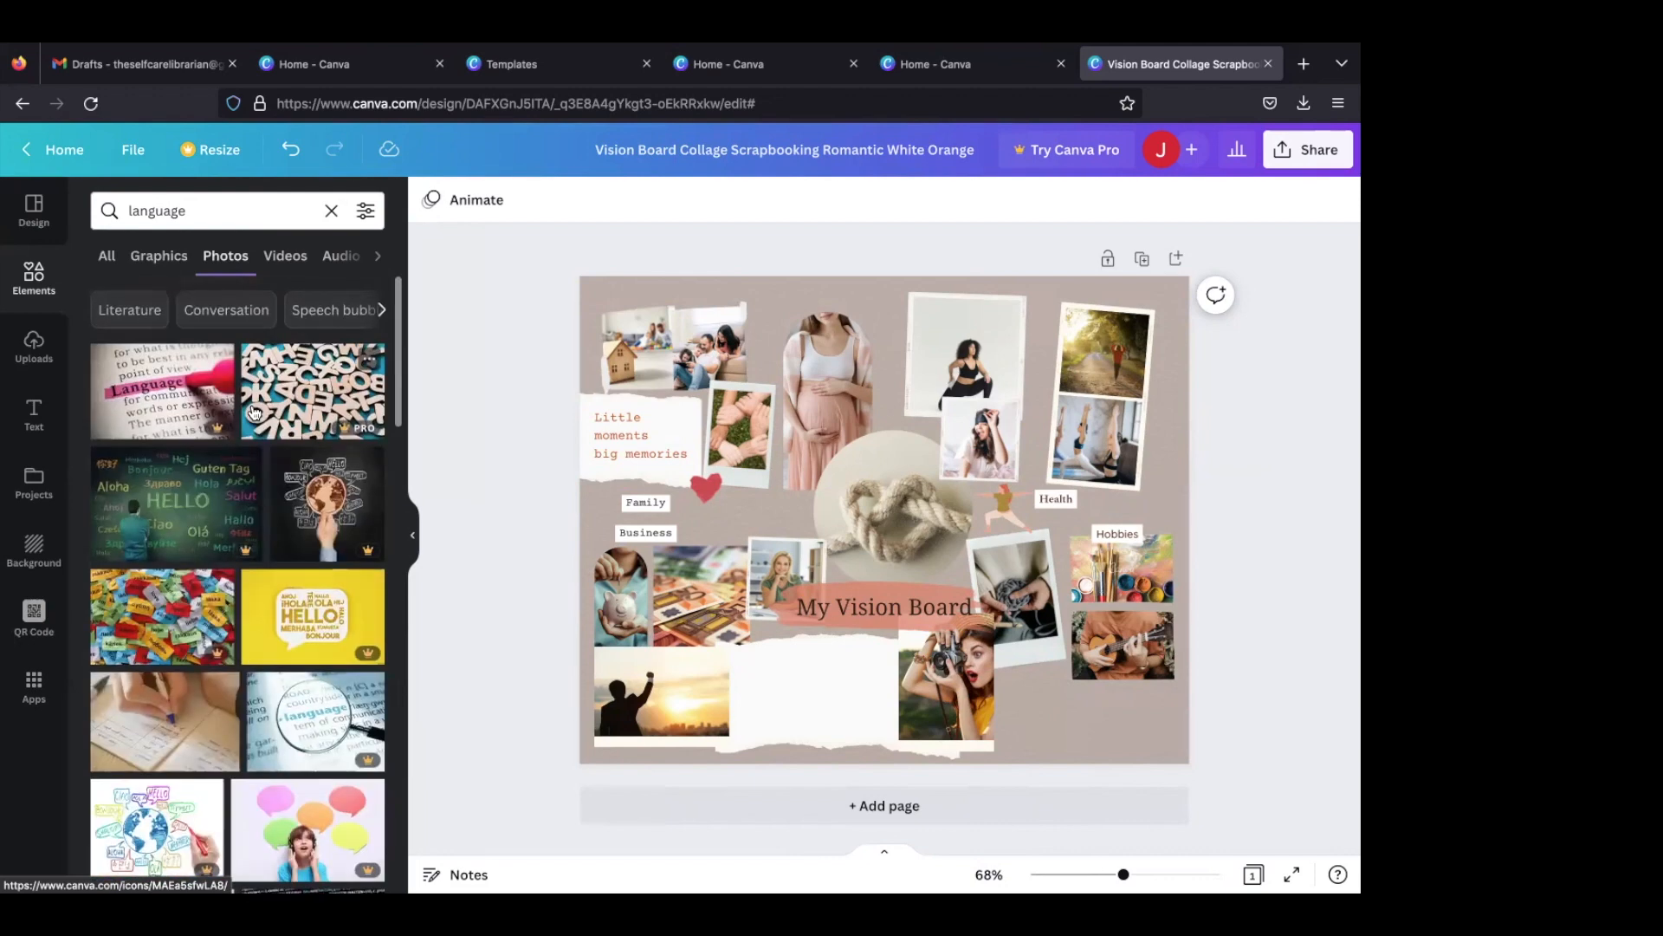
- Refine the photo search to "learn language" and examine the results for a usable picture
click(128, 210)
text(learn)
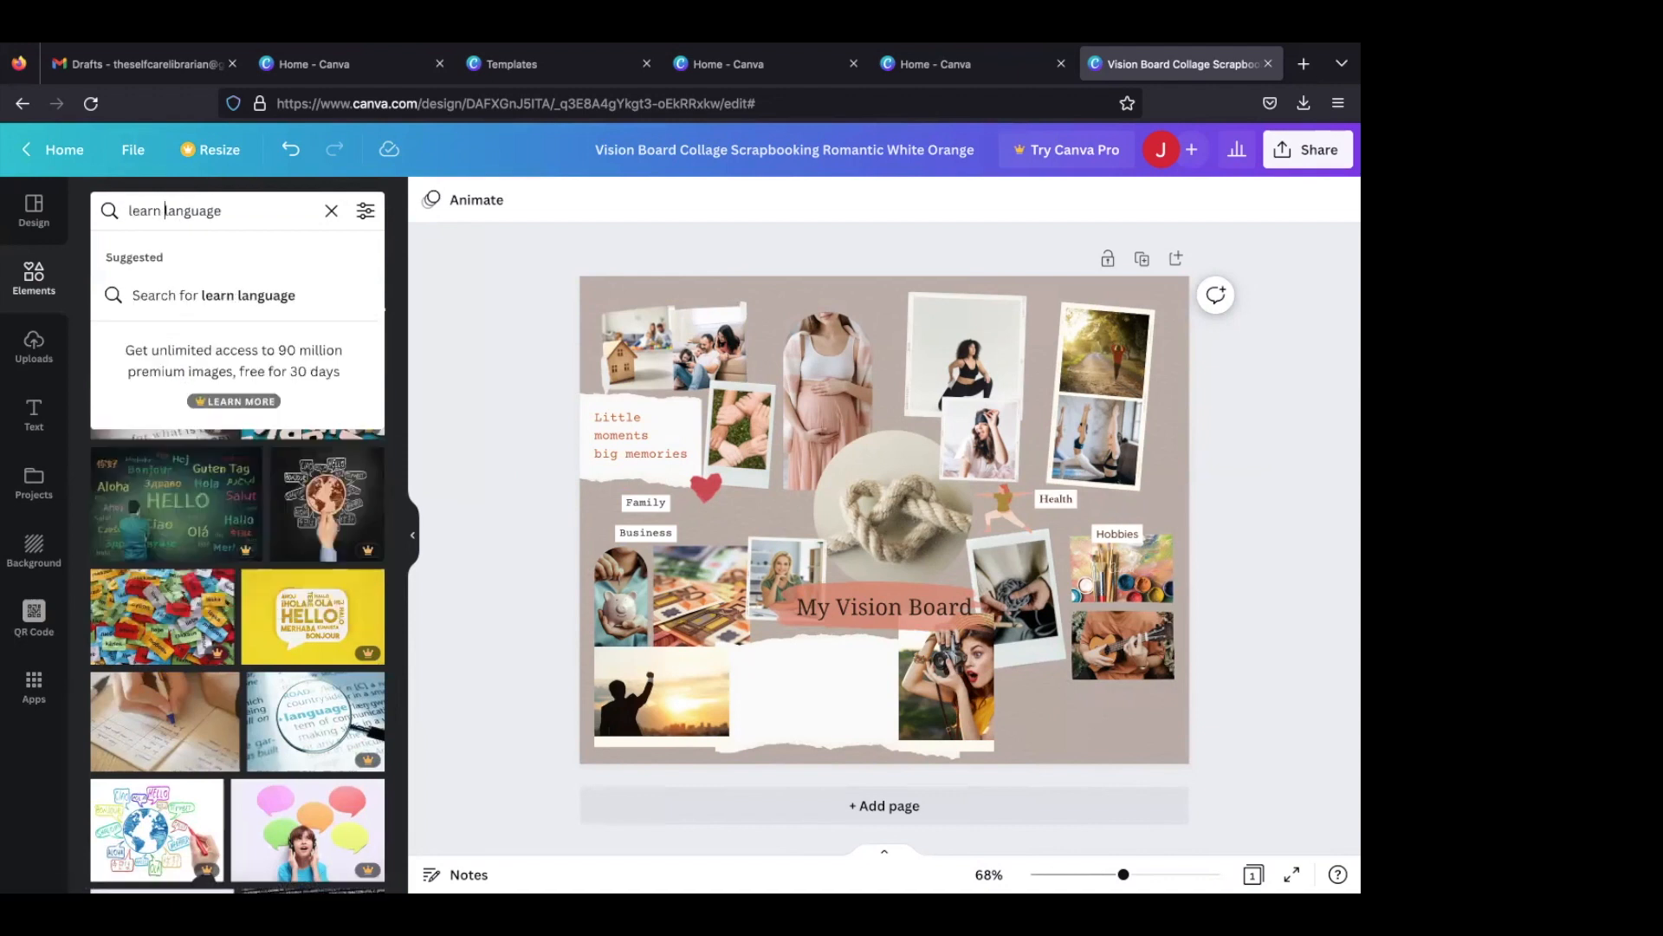
key(Return)
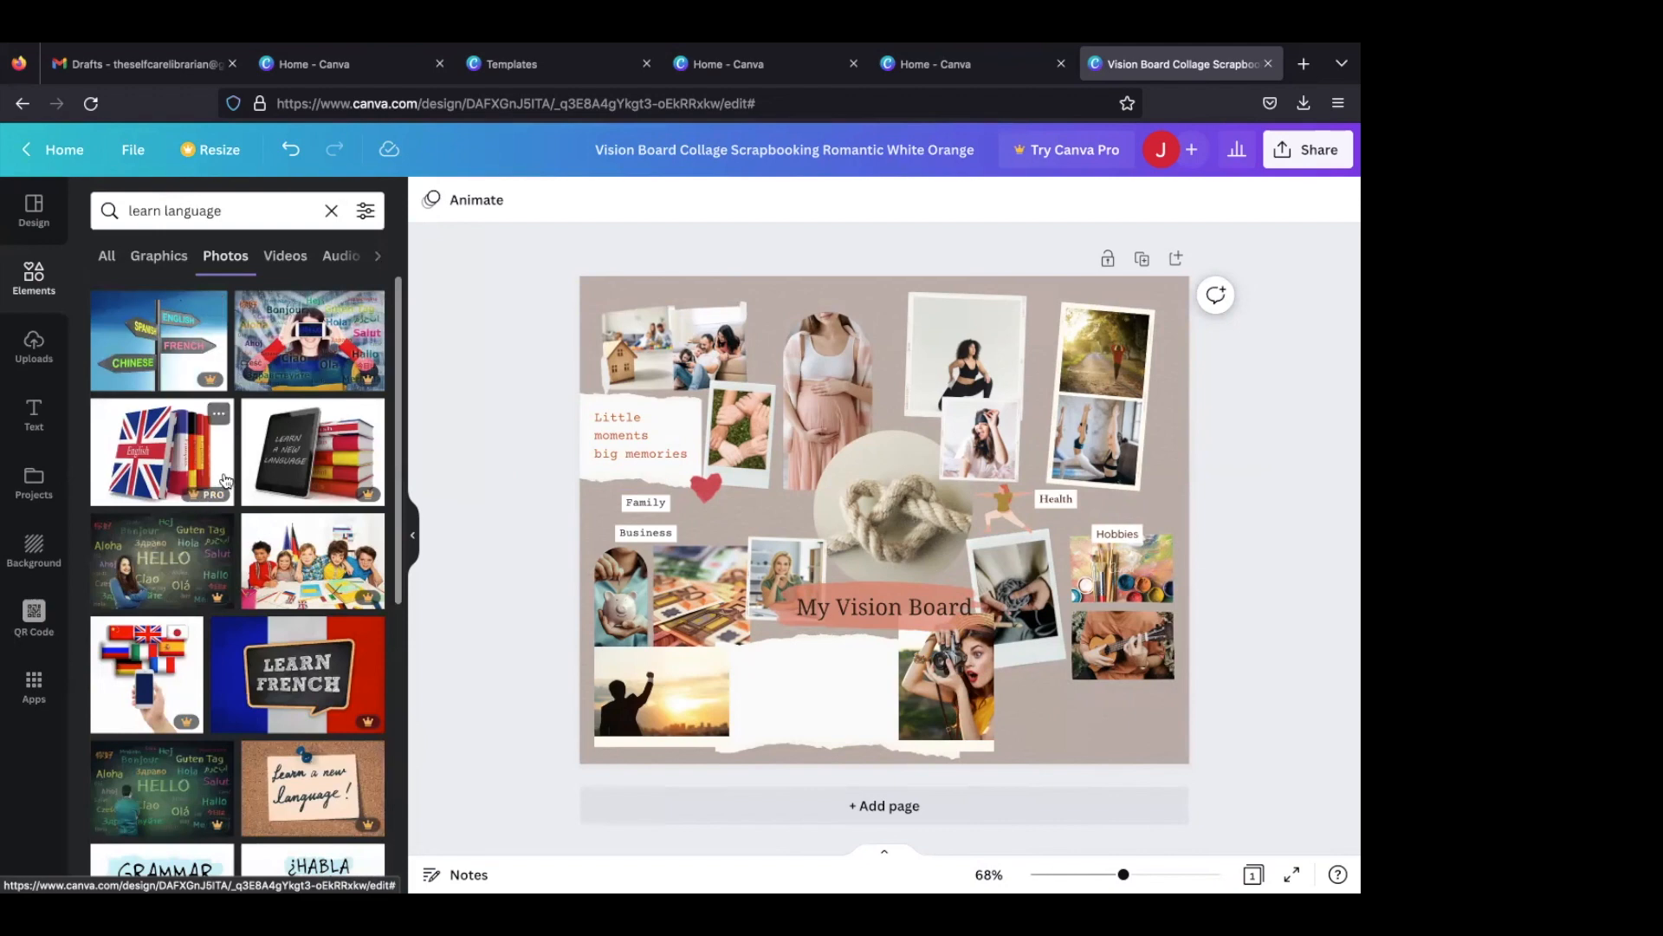
scroll(230, 502, down, 3)
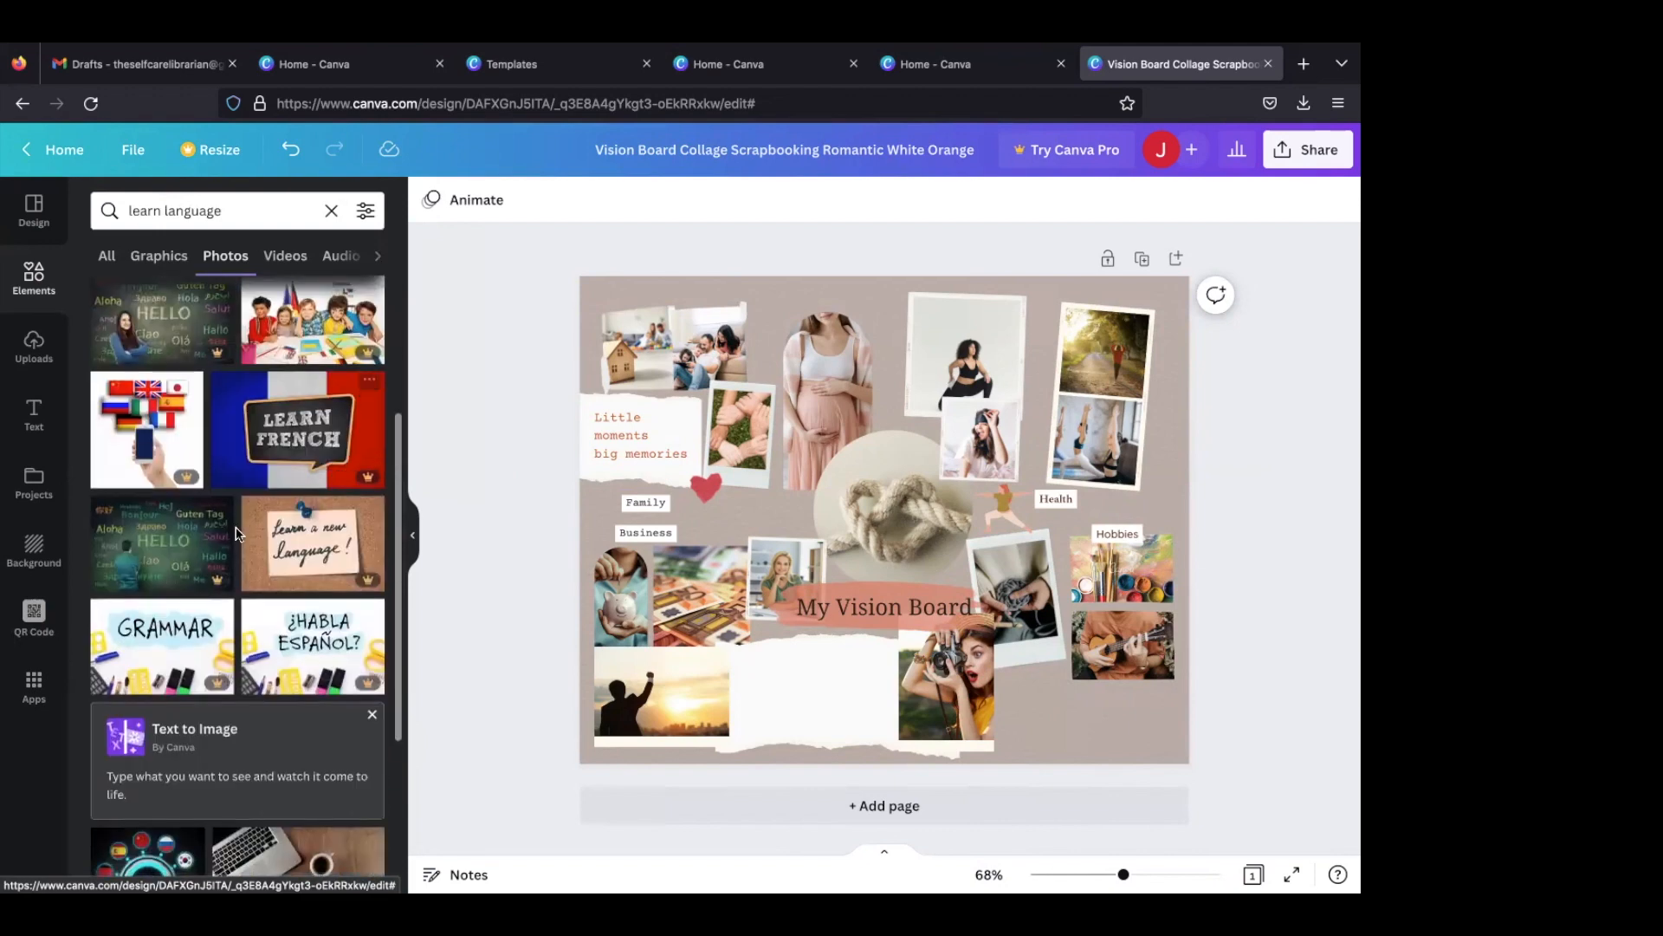
scroll(235, 533, down, 3)
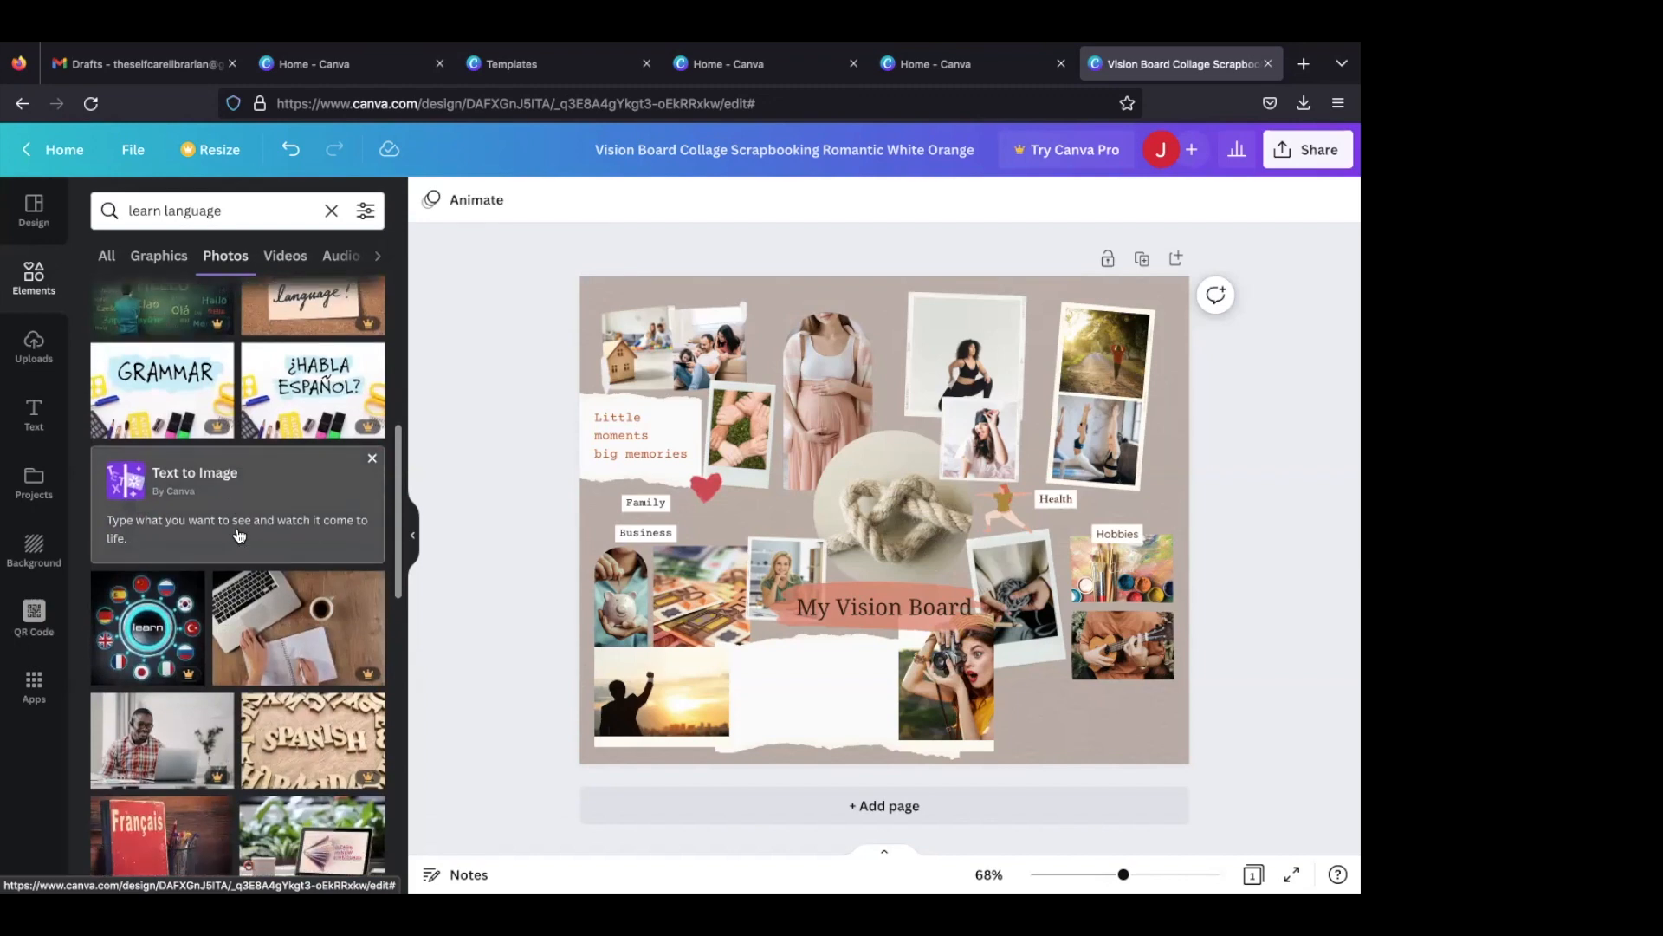
scroll(239, 535, up, 4)
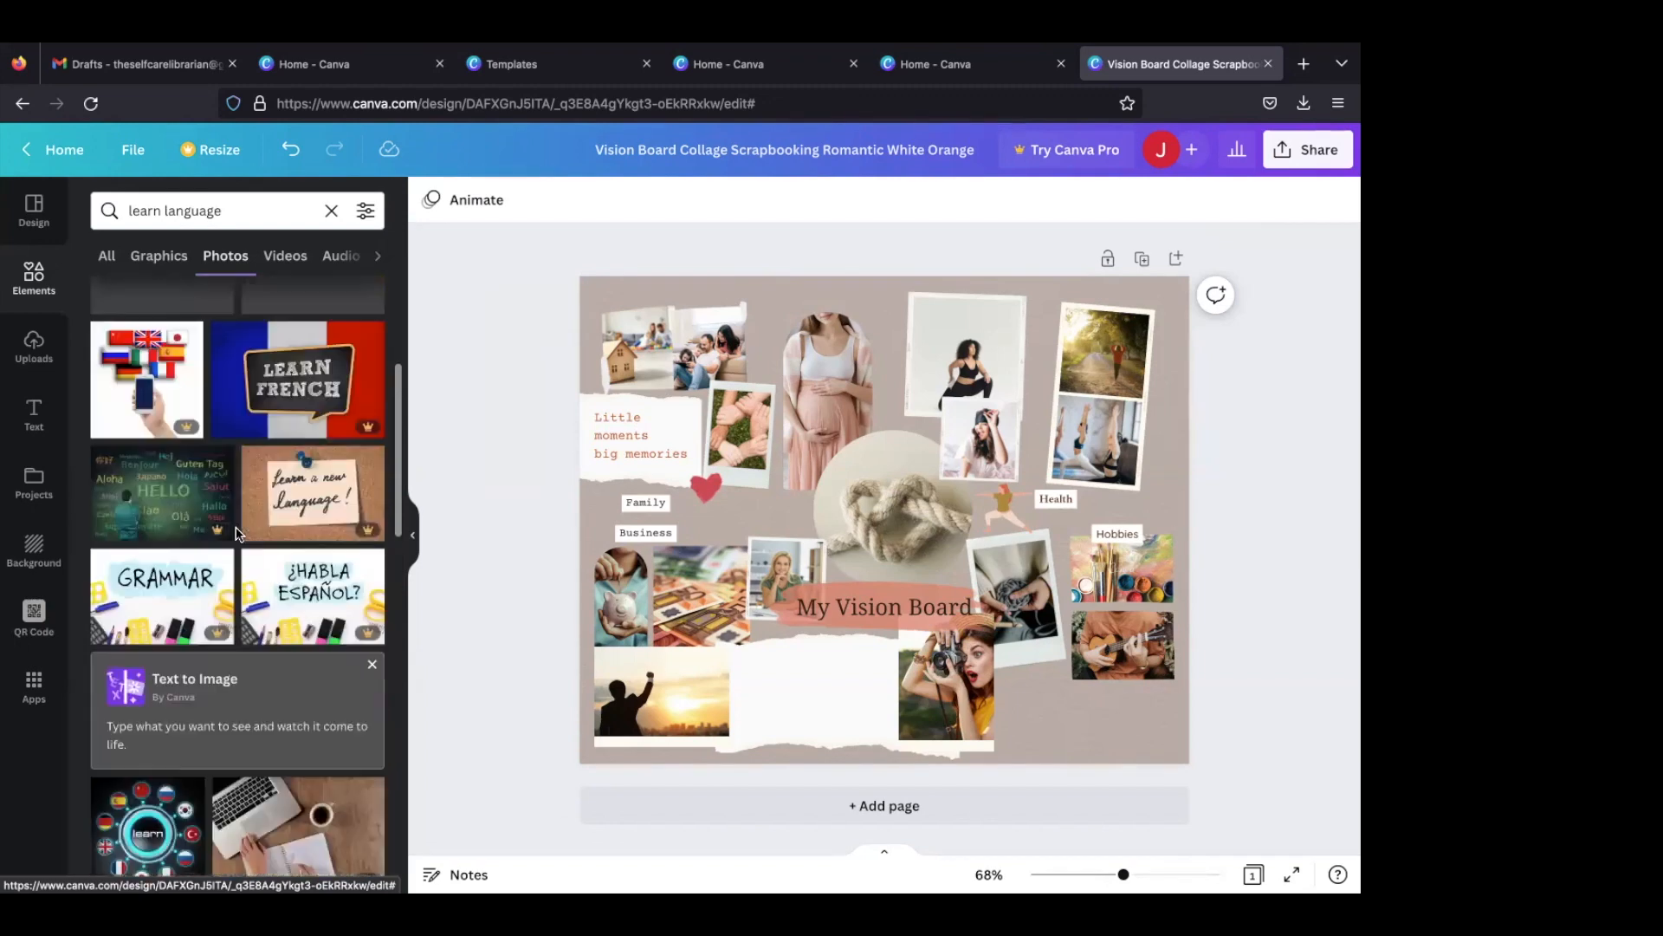
- Search the photos for "book" and replace the guitar picture under "Hobbies" with the open book among fairy lights
click(227, 208)
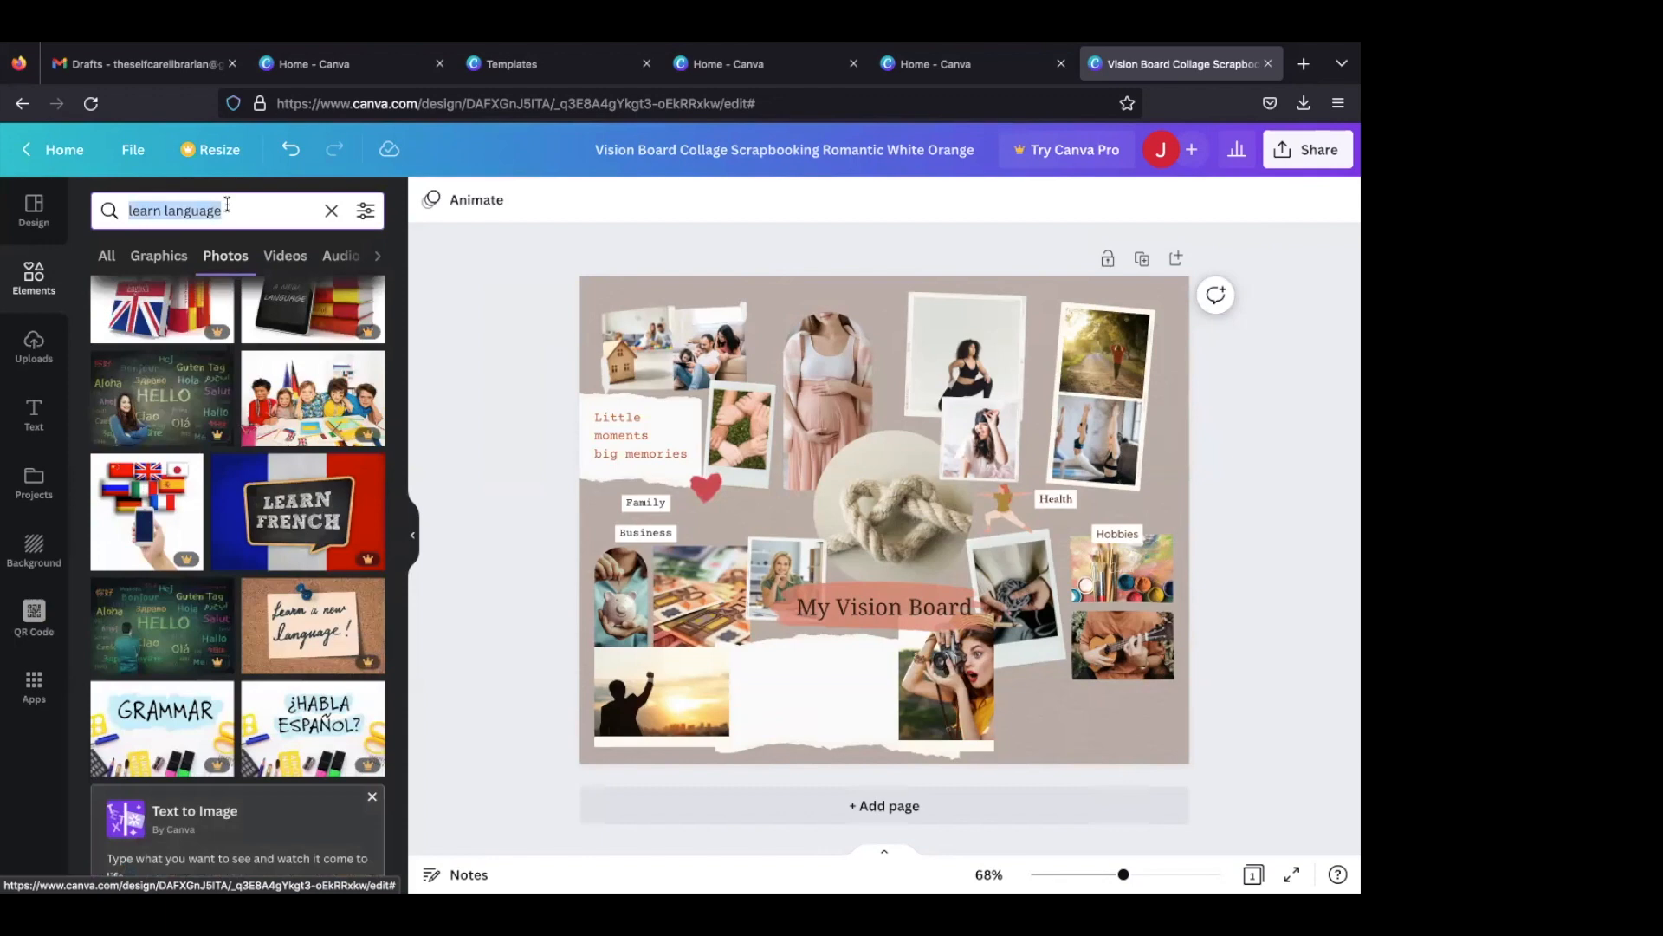
text(book)
key(Return)
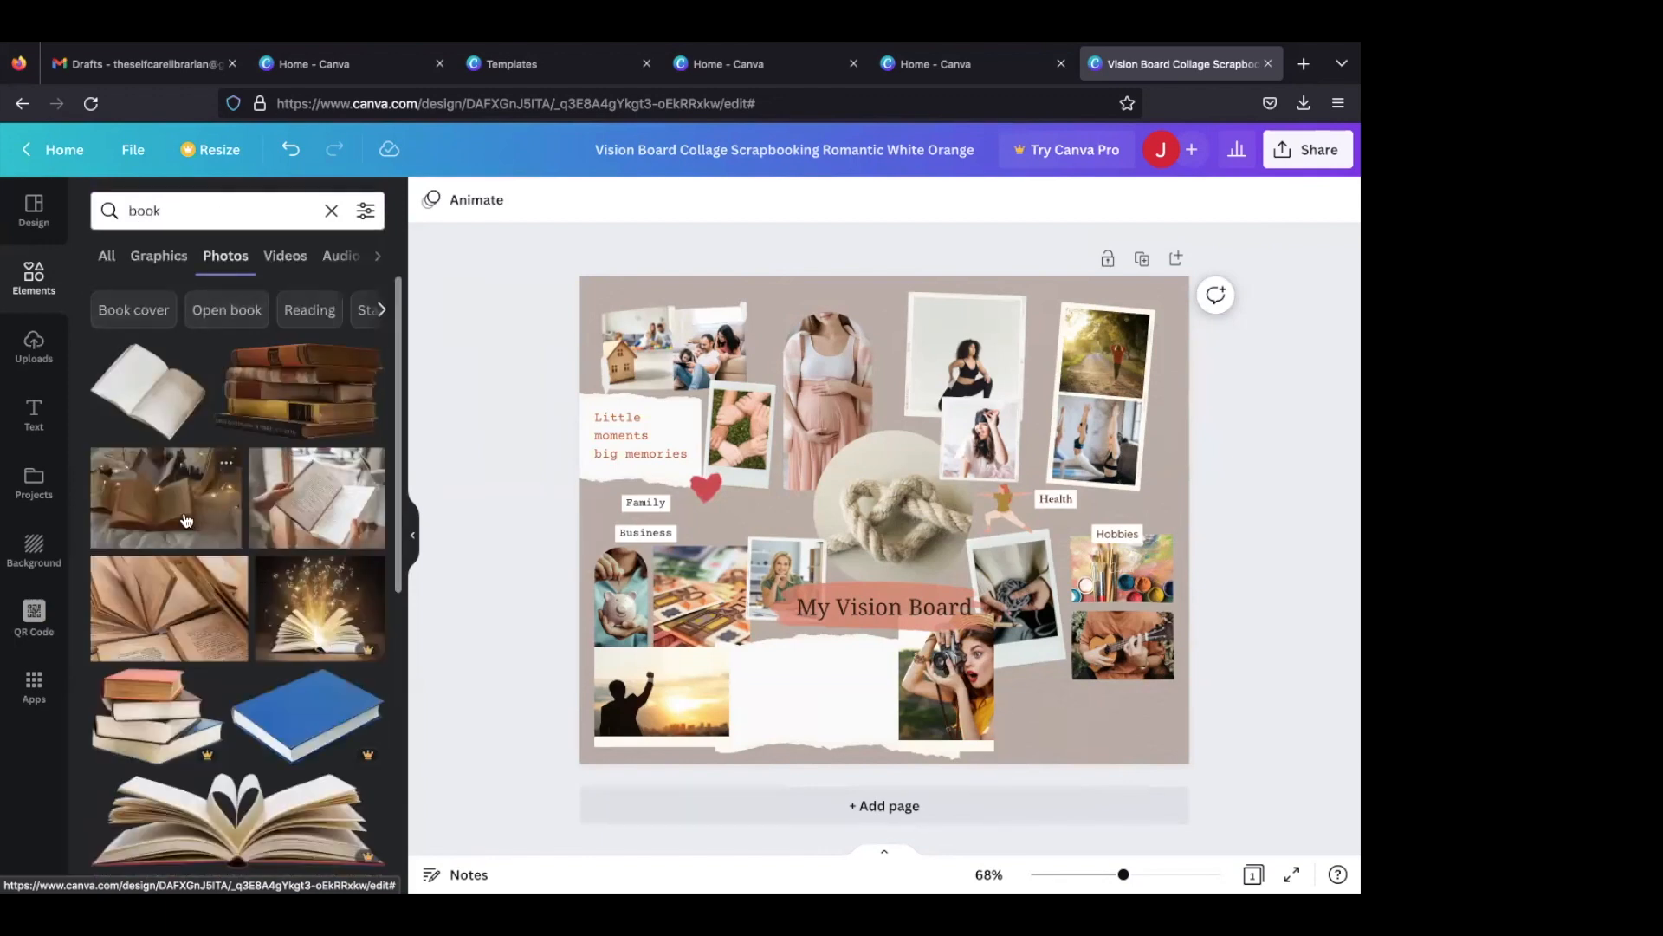
click(185, 520)
drag(866, 407, 1094, 652)
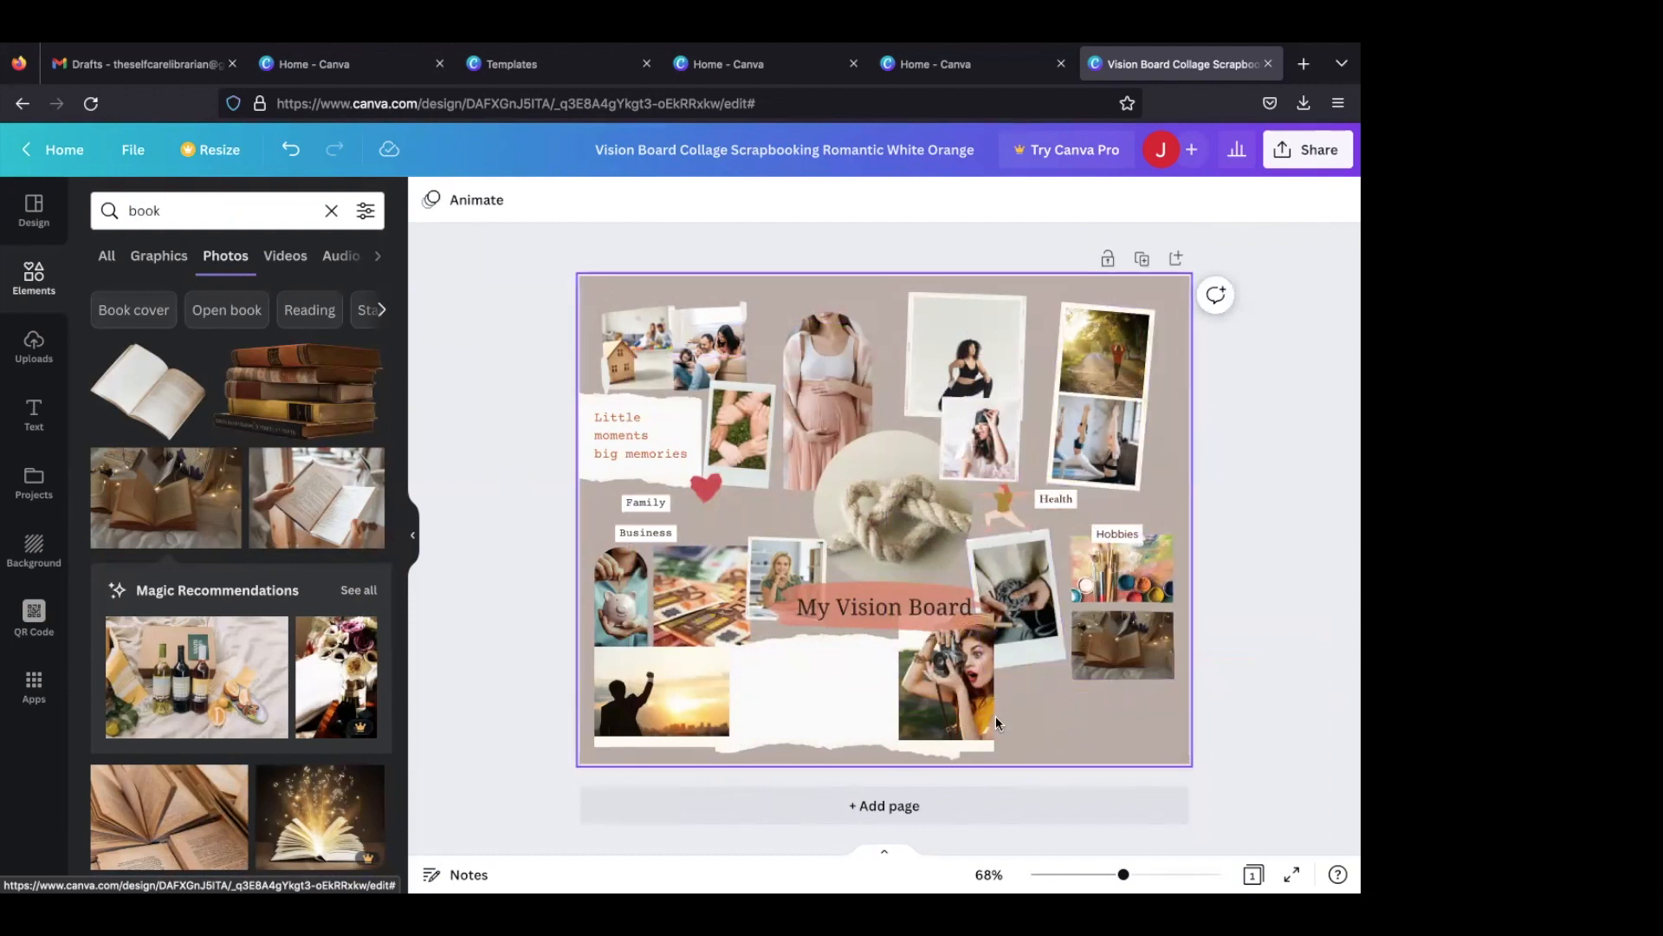
- Search the photos for "learn" and try the picture of the wooden mannequin reading a book on the board
click(158, 211)
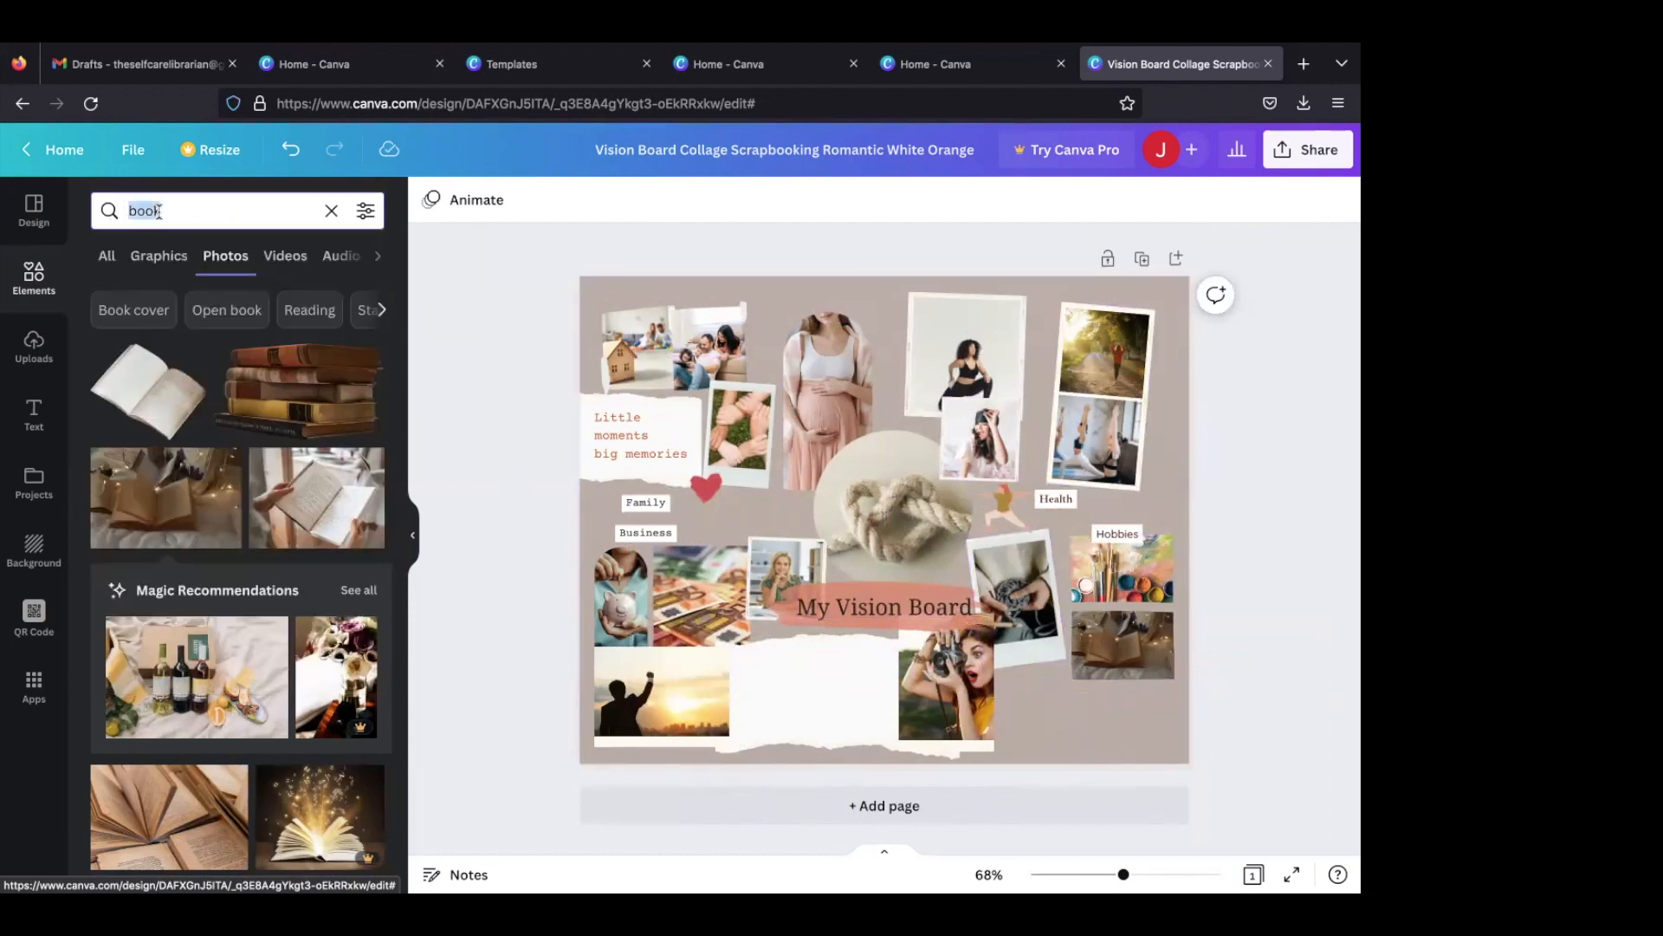
text(learn)
key(Return)
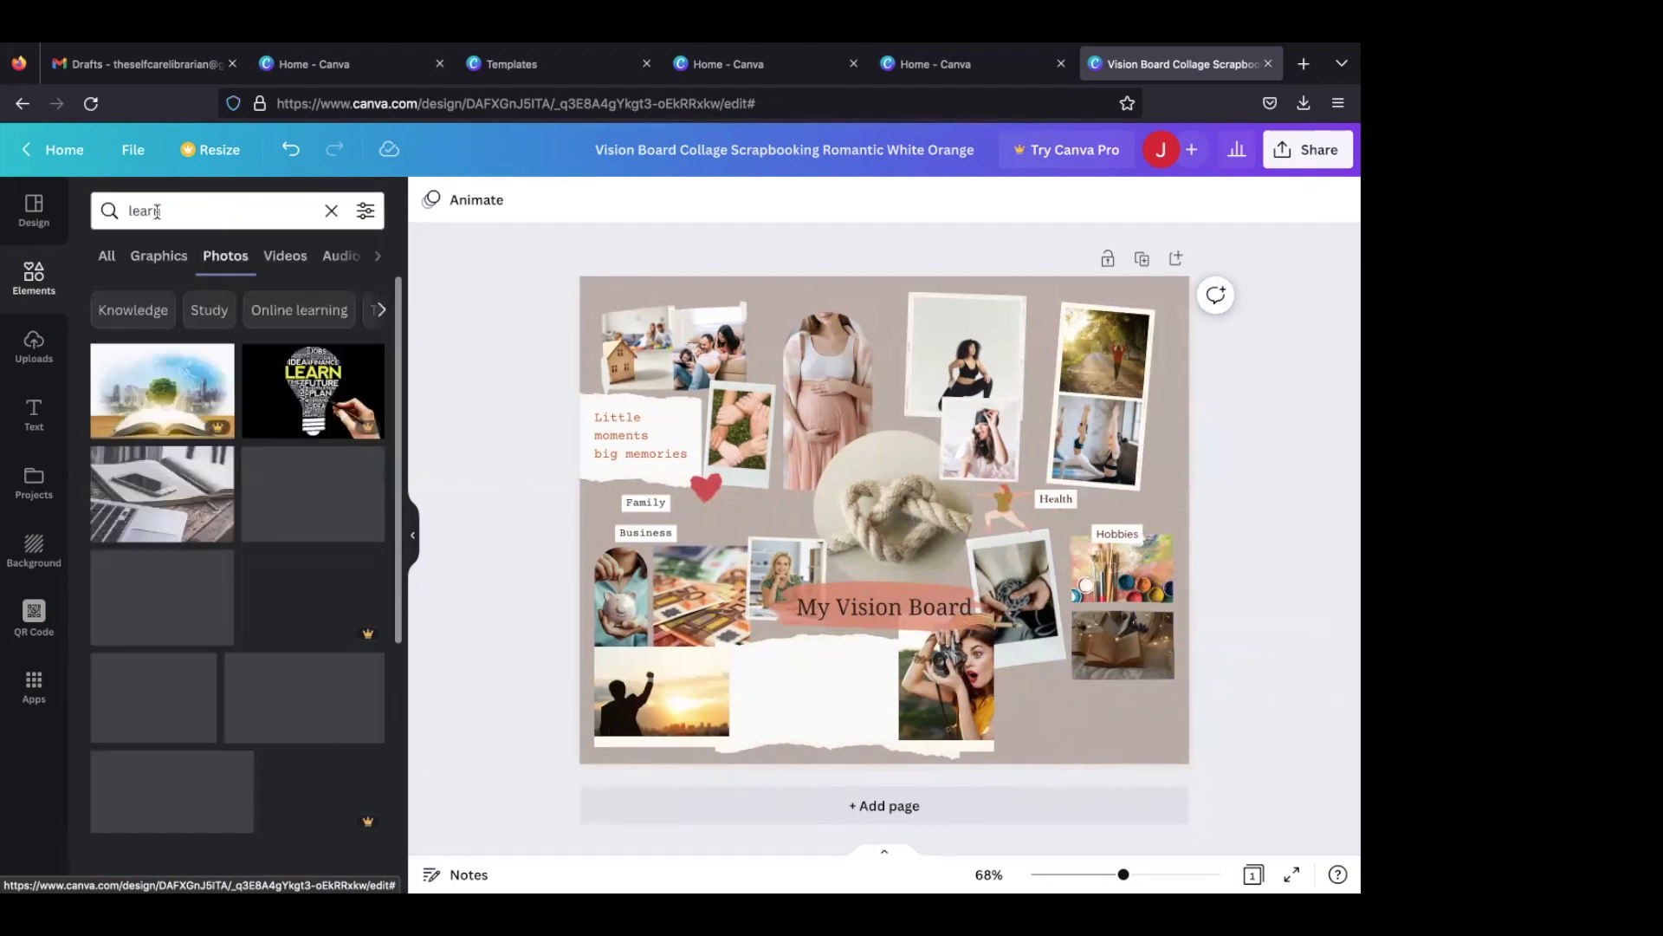
scroll(190, 564, down, 3)
scroll(191, 564, down, 2)
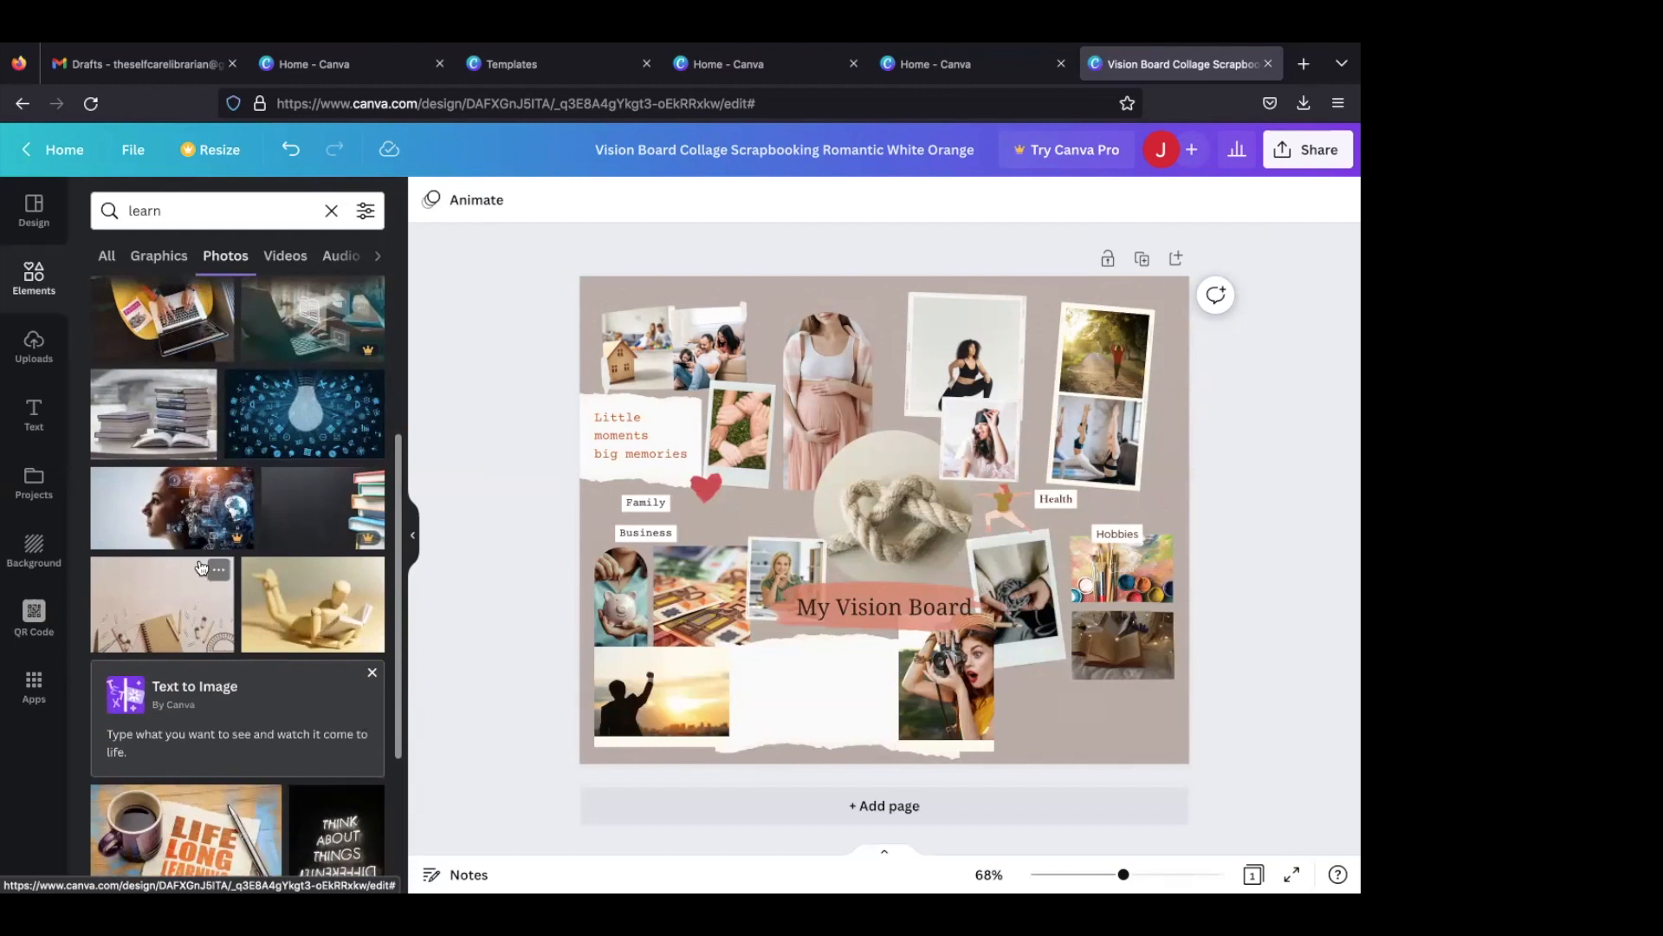
click(269, 585)
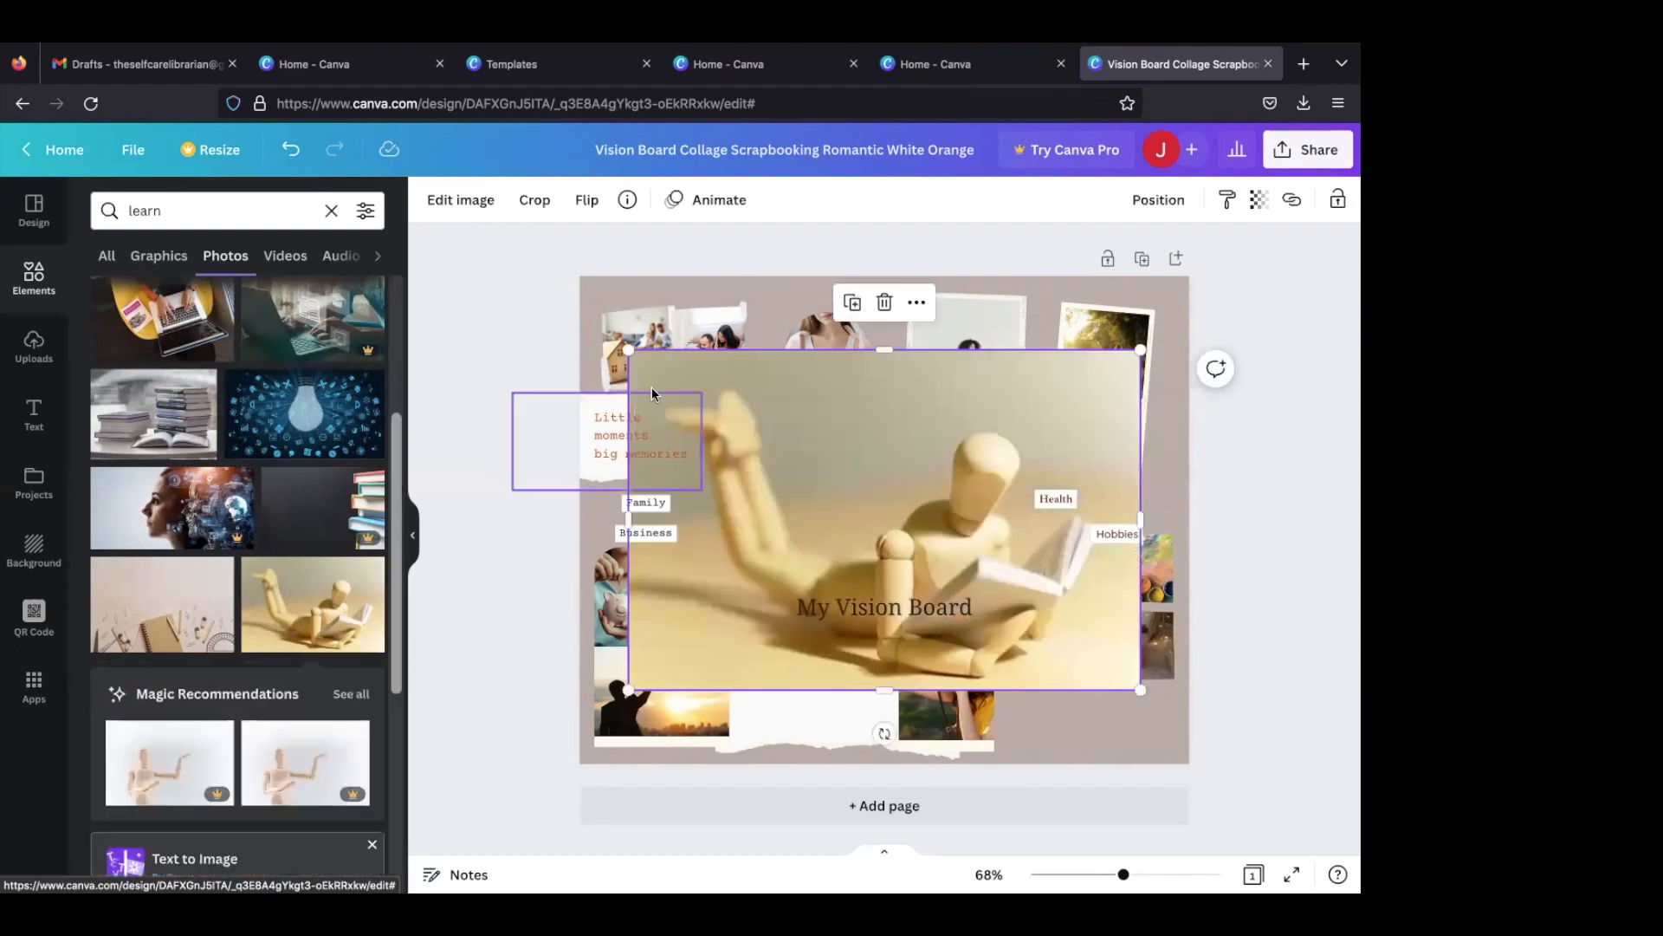
click(885, 303)
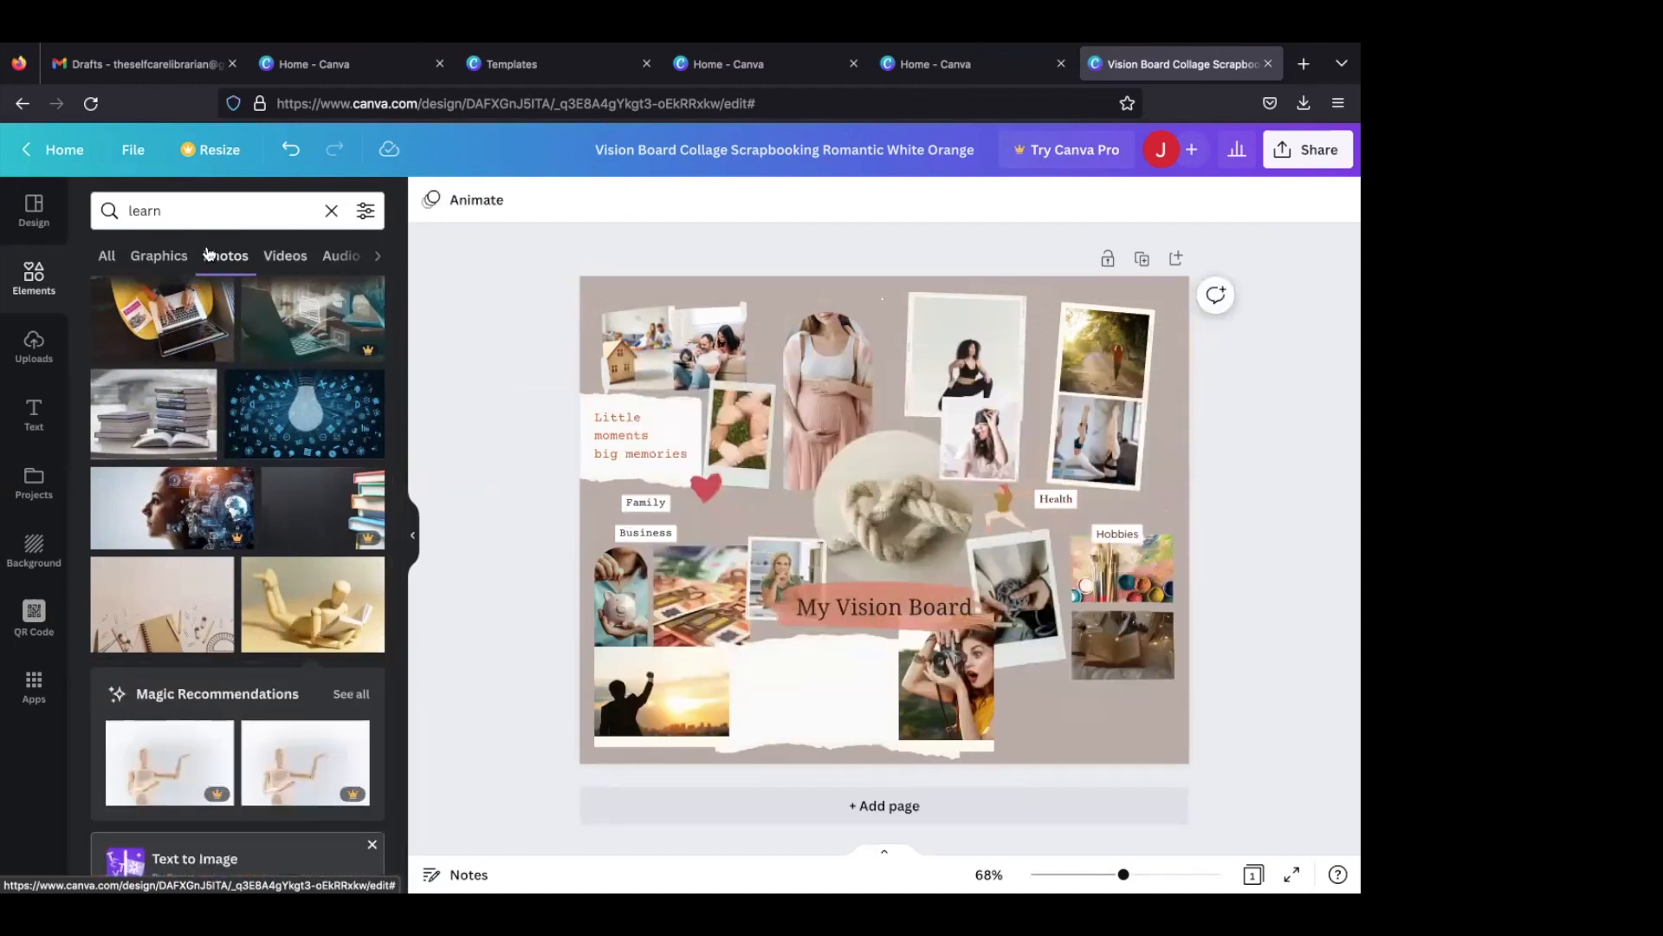
- Look through the "learn" graphics and try the animated "learn more" lettering at a reduced size on the board
click(160, 256)
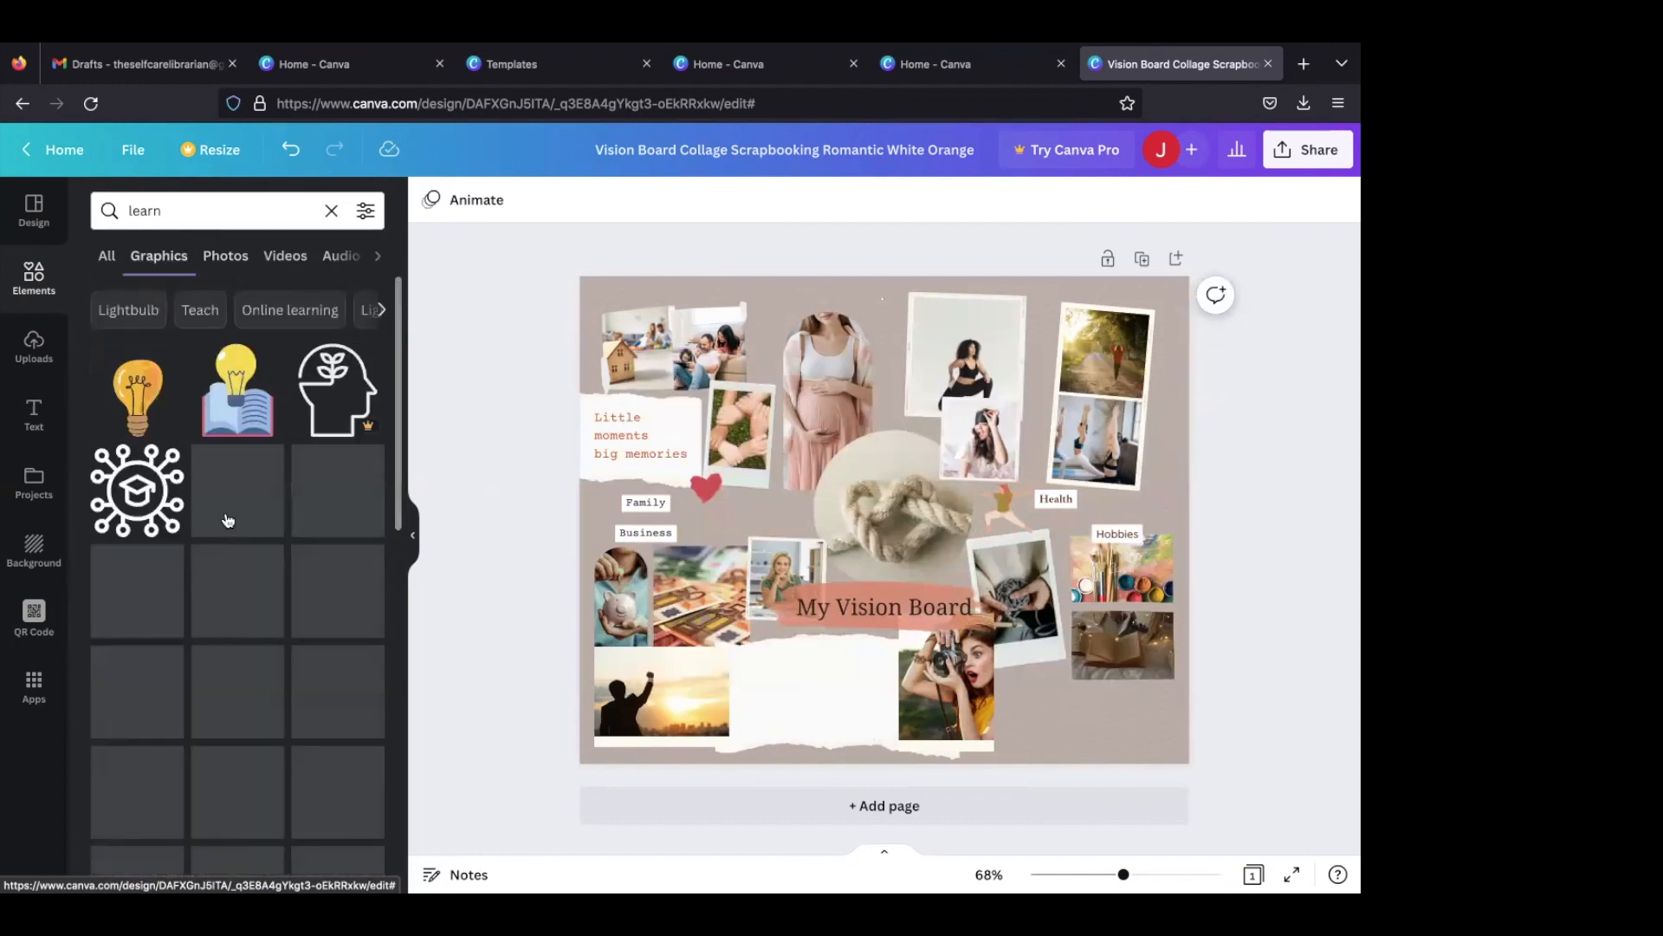
scroll(227, 520, down, 1)
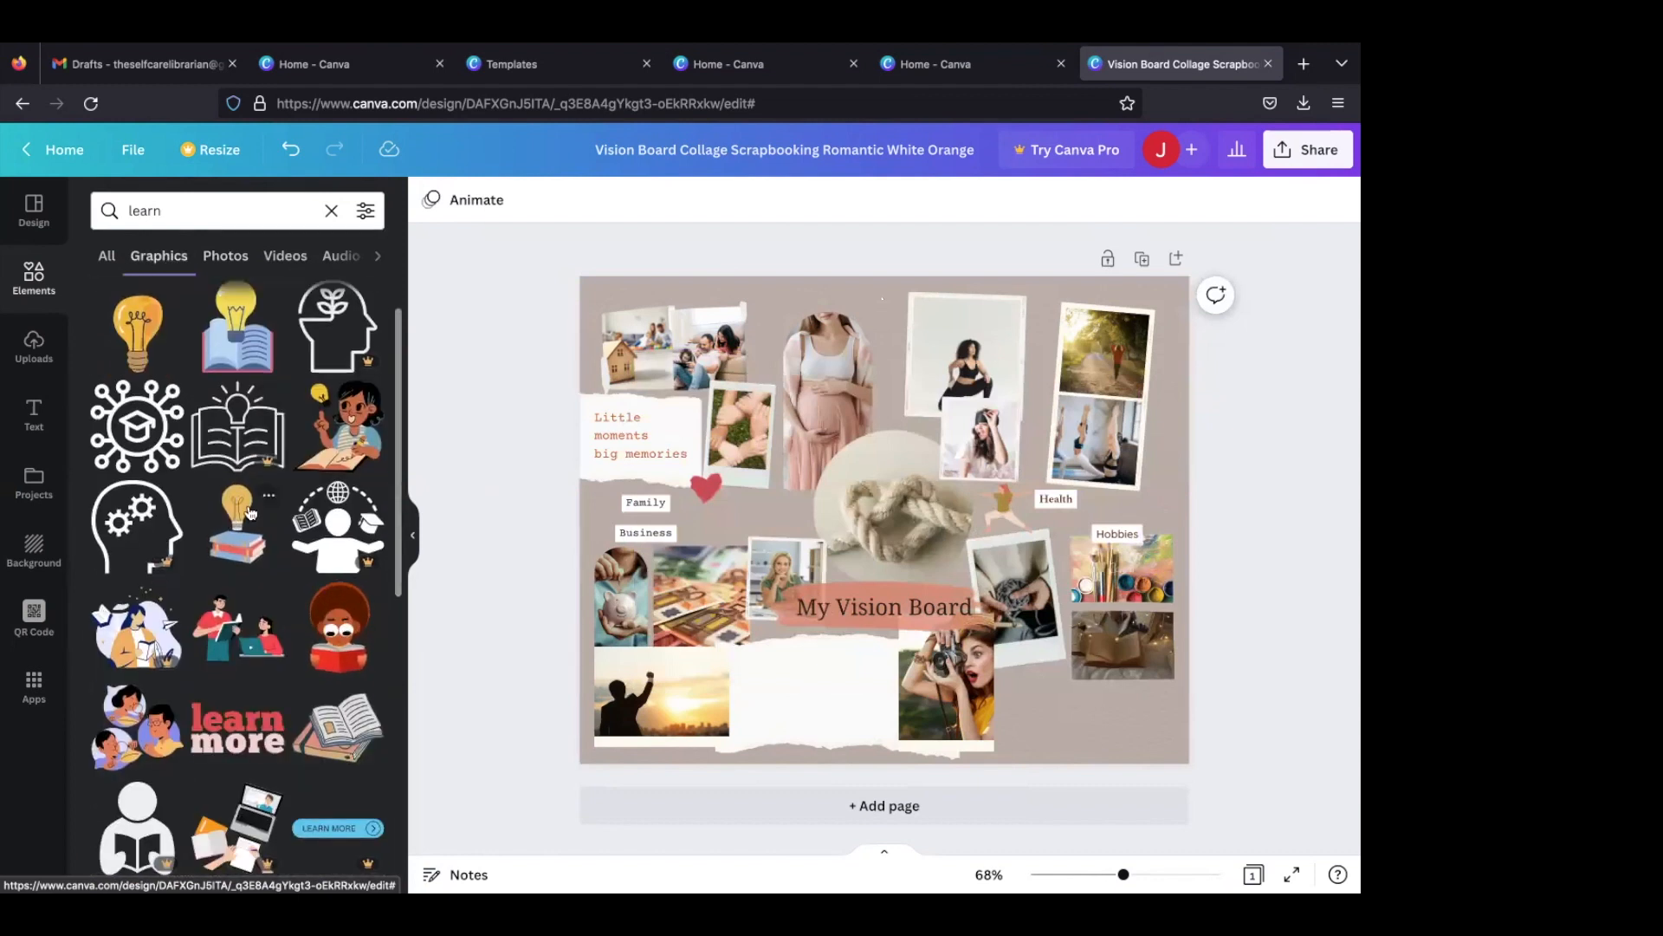
scroll(295, 503, down, 3)
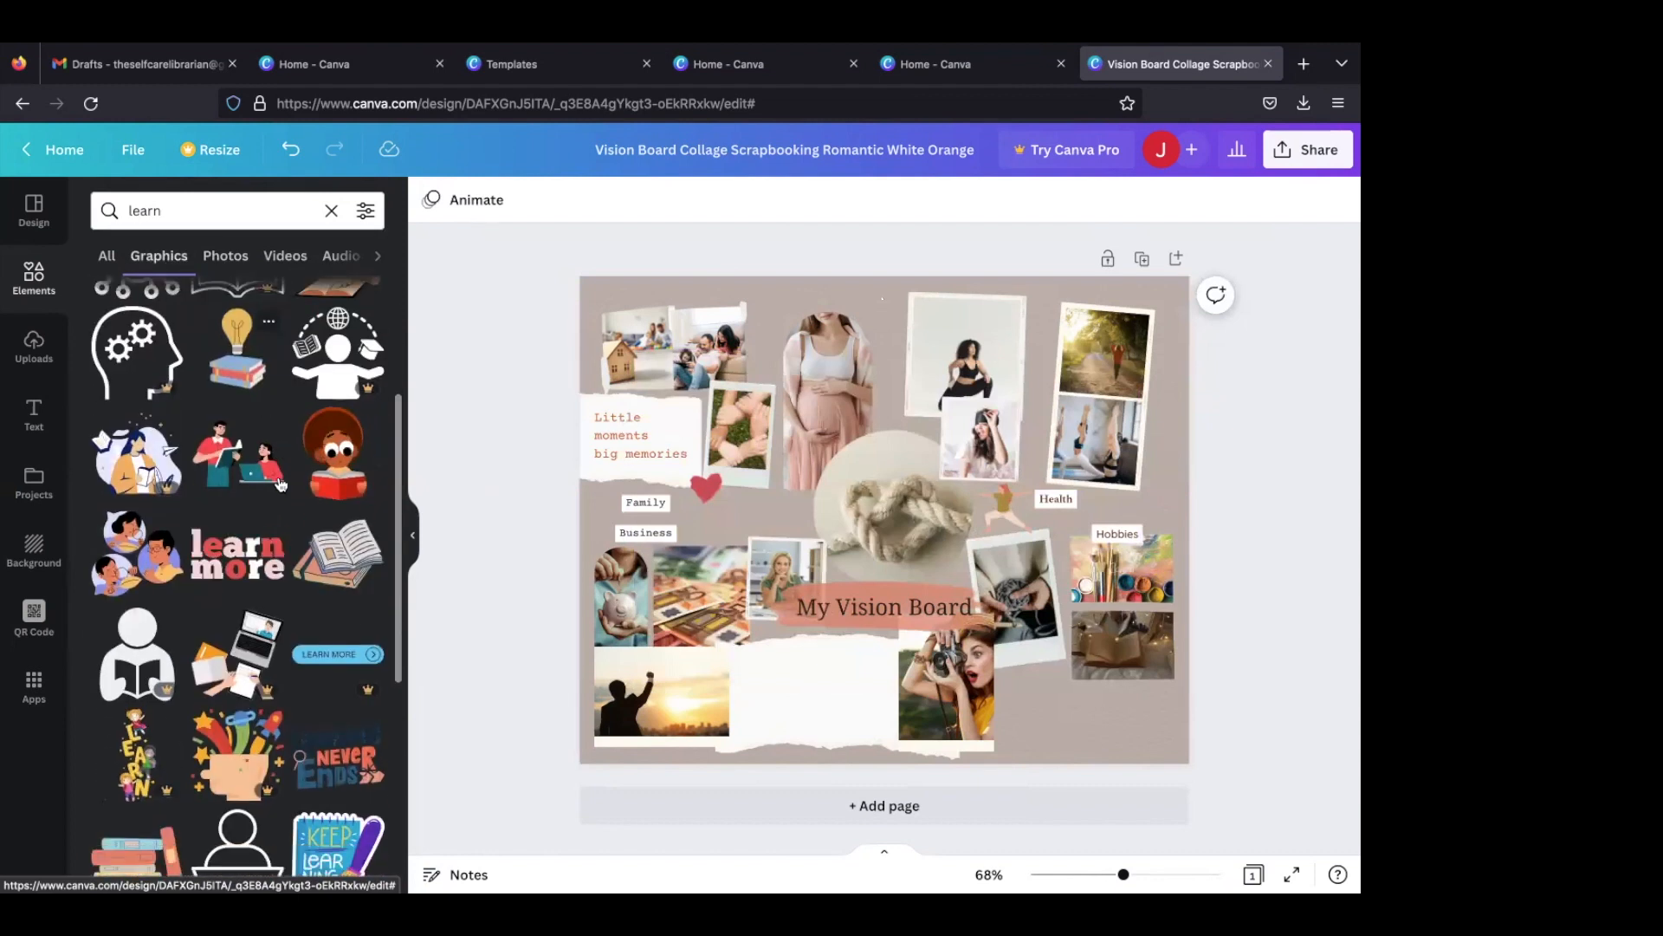
click(238, 555)
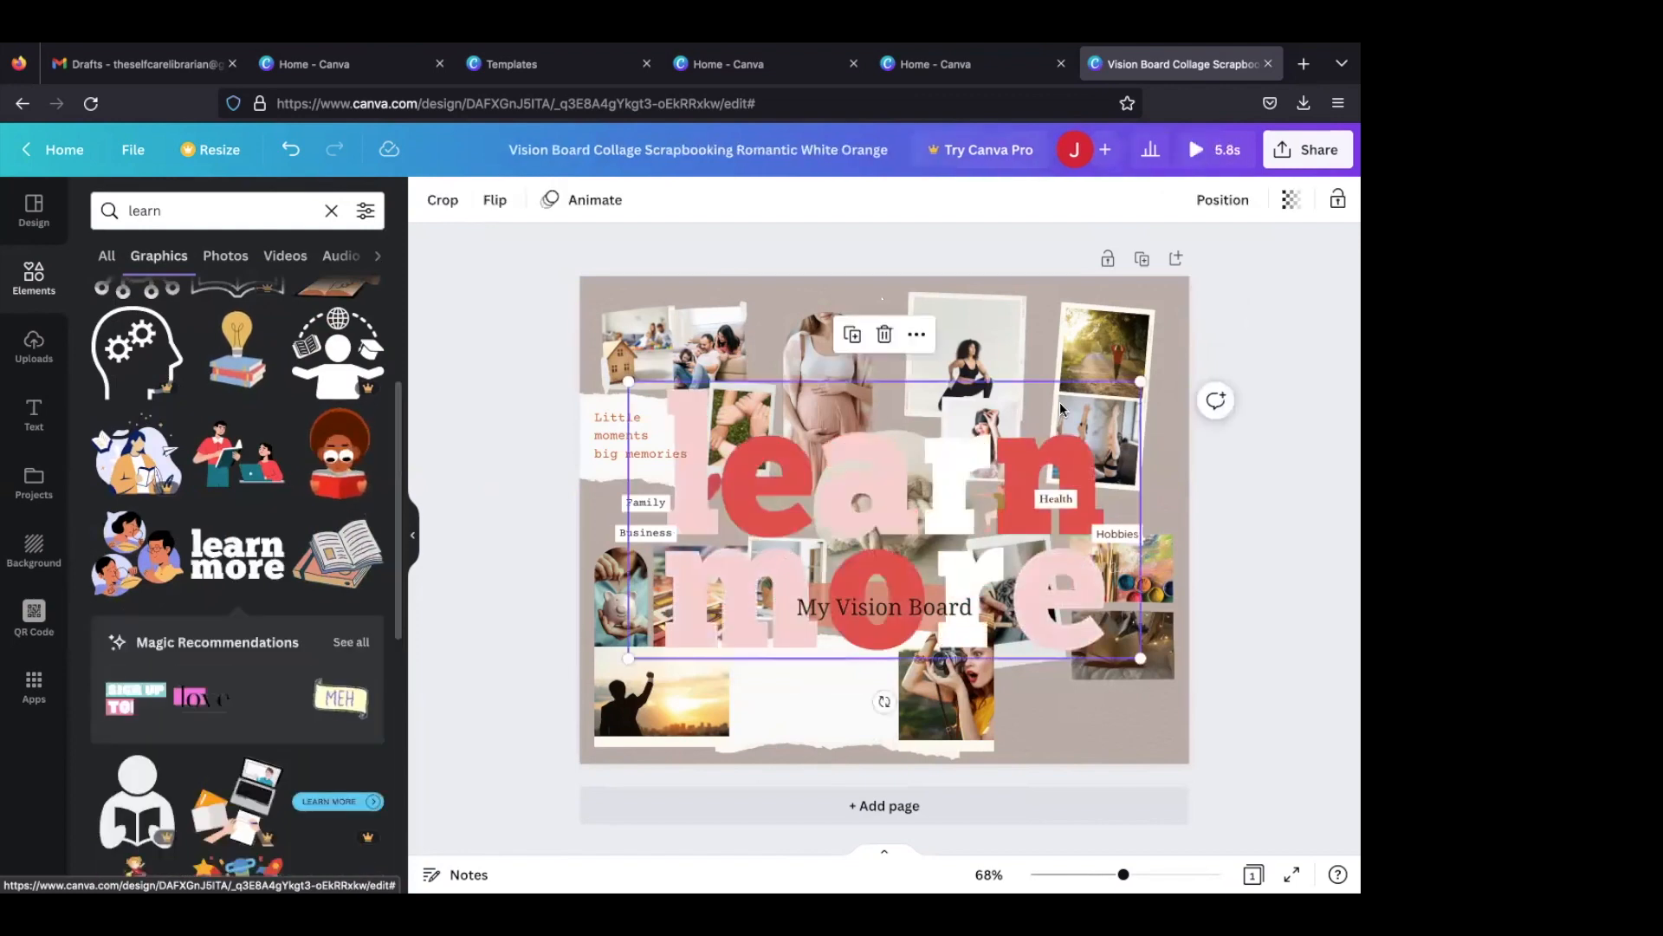
drag(1137, 381, 769, 582)
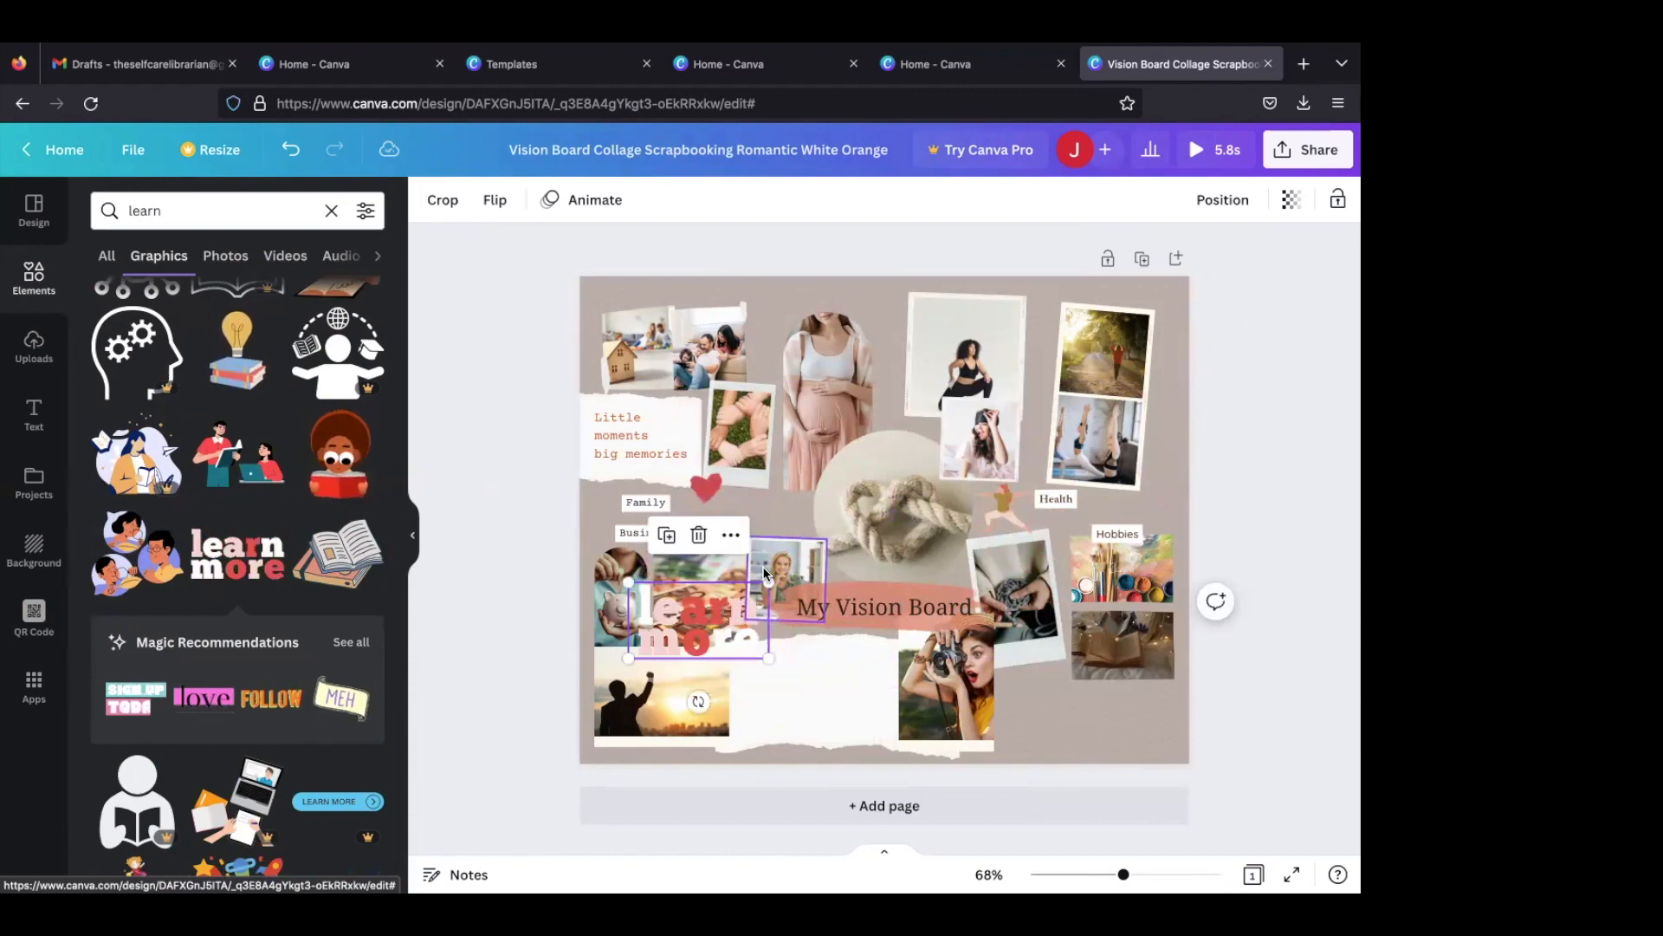
click(699, 535)
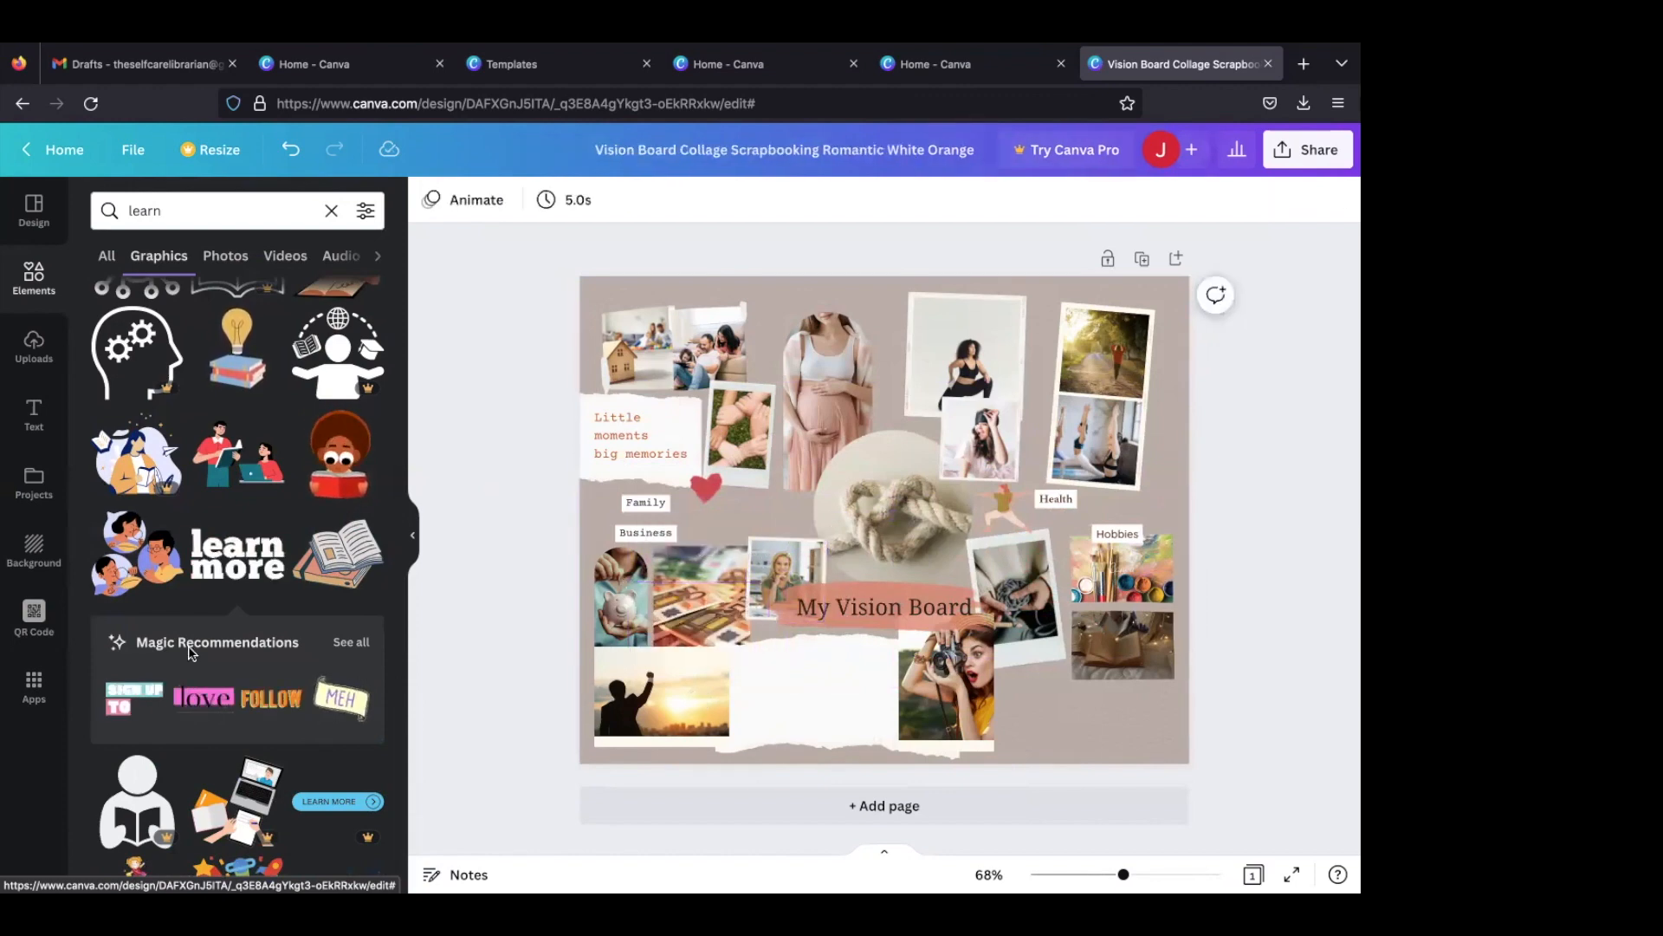
- Add the "Keep Learning" notebook sticker from the "learn" graphics, shrink it and place it beside the woman-with-camera photo
scroll(243, 569, down, 1)
scroll(243, 570, down, 5)
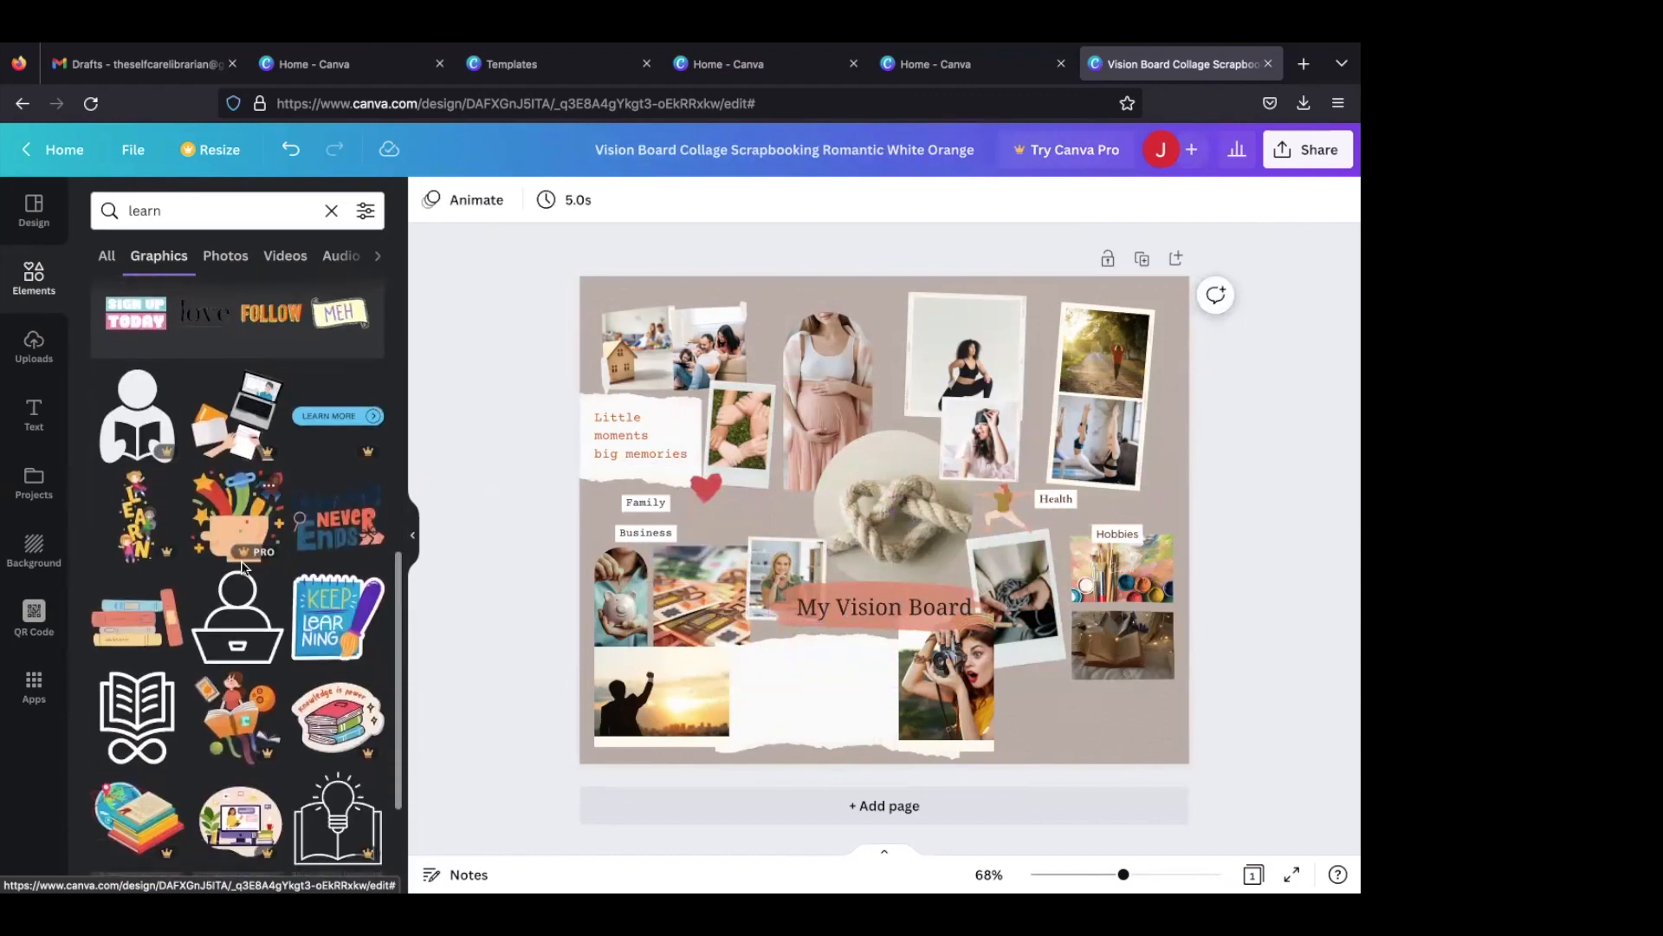
click(337, 617)
drag(1093, 325, 767, 631)
drag(705, 682, 1040, 719)
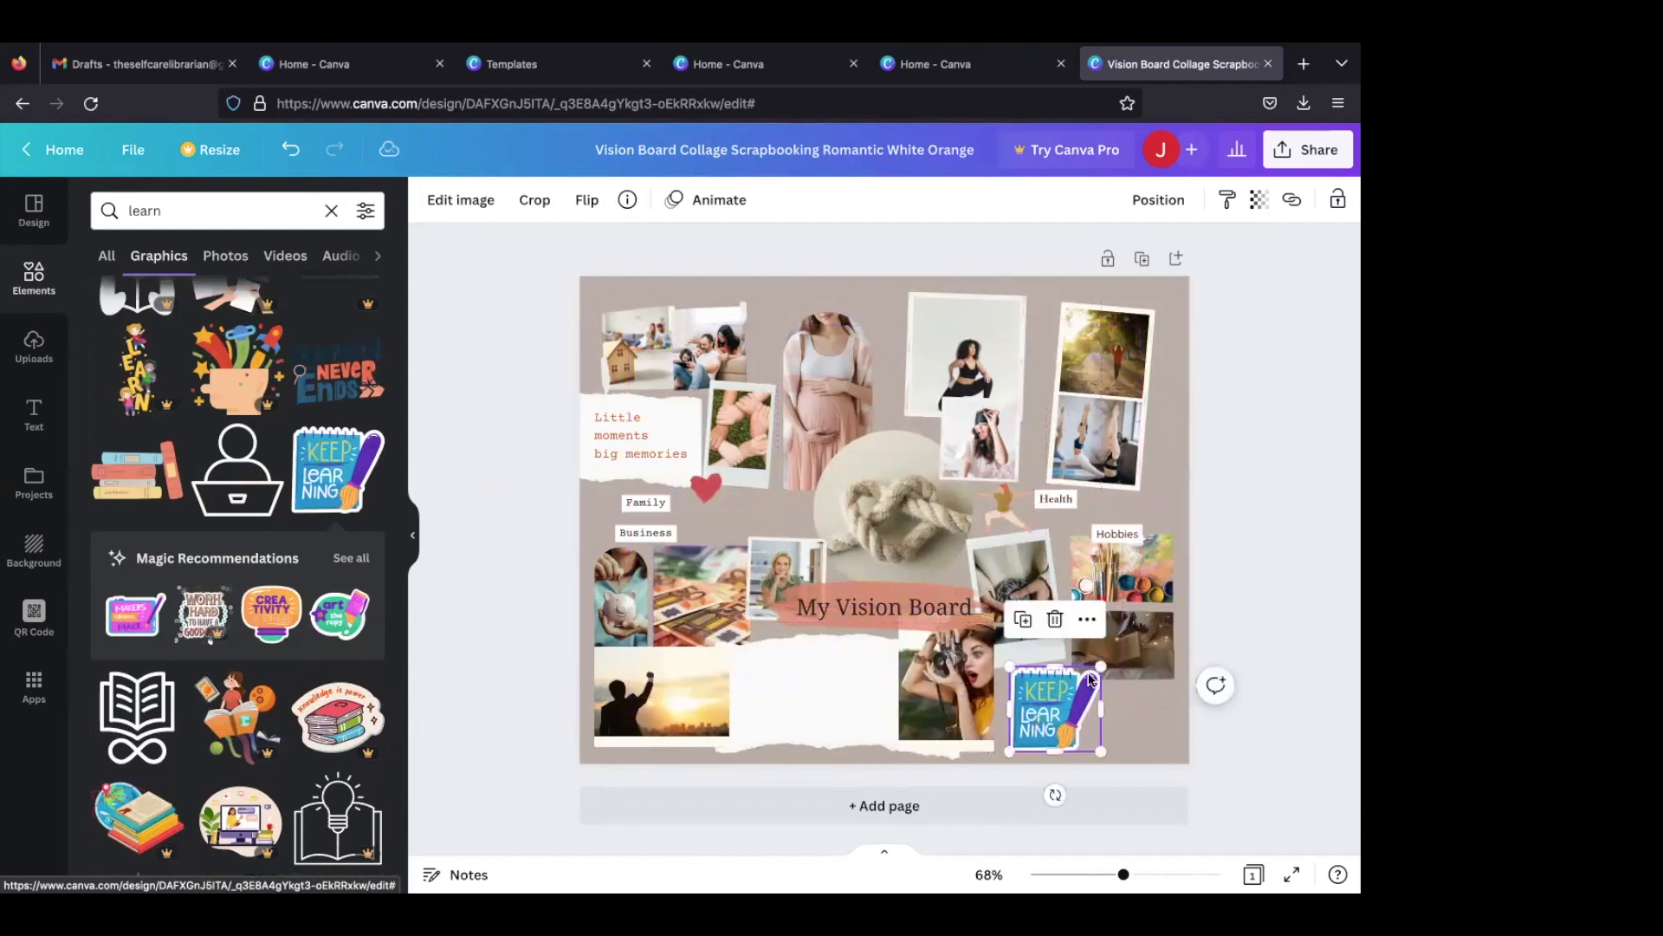
drag(1094, 666, 1052, 716)
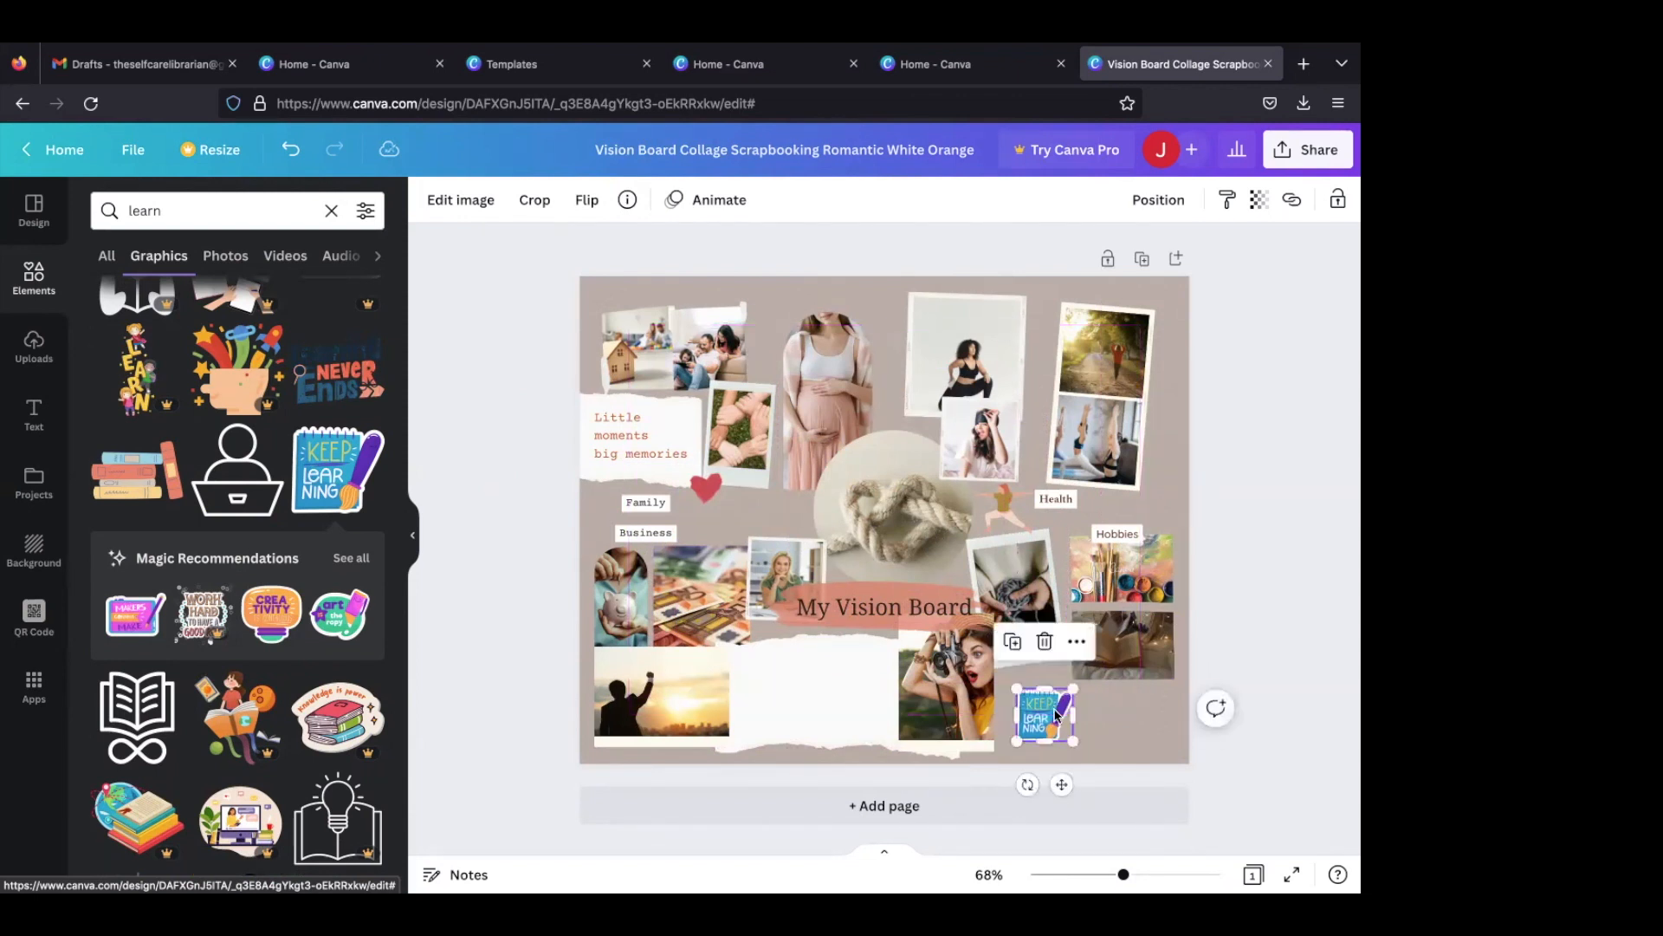
- Nudge the tilted polaroid outward, tilt the woman-with-camera photo anticlockwise, and shift the "Keep Learning" sticker away from it
click(1018, 574)
drag(1019, 574, 1026, 586)
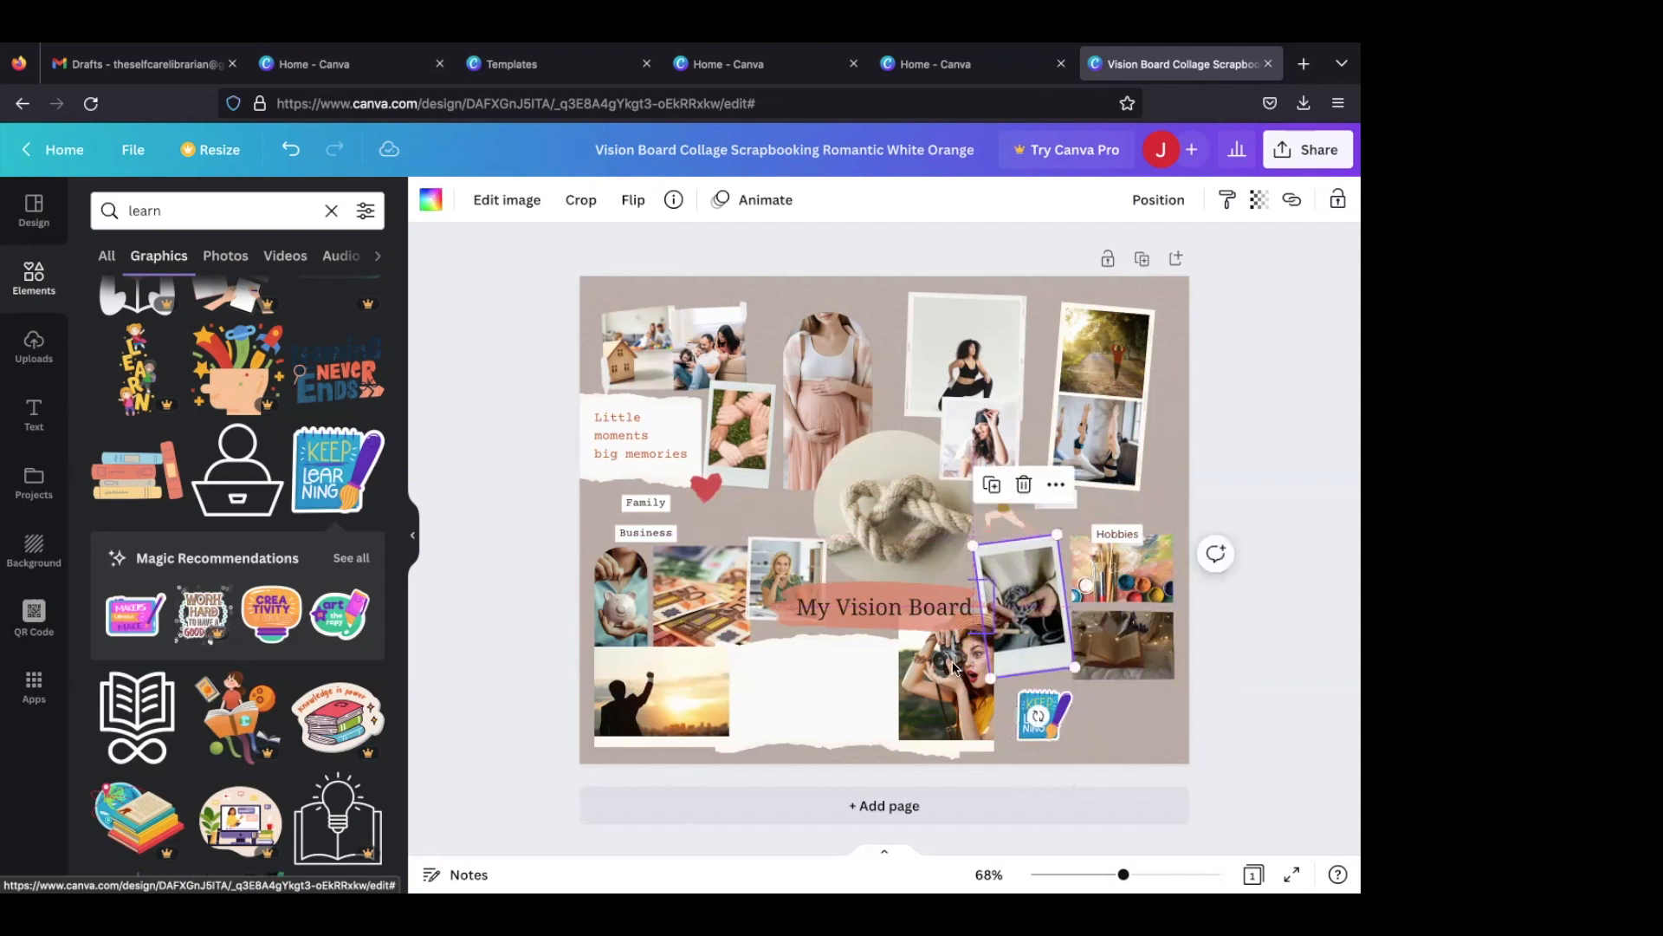
click(988, 736)
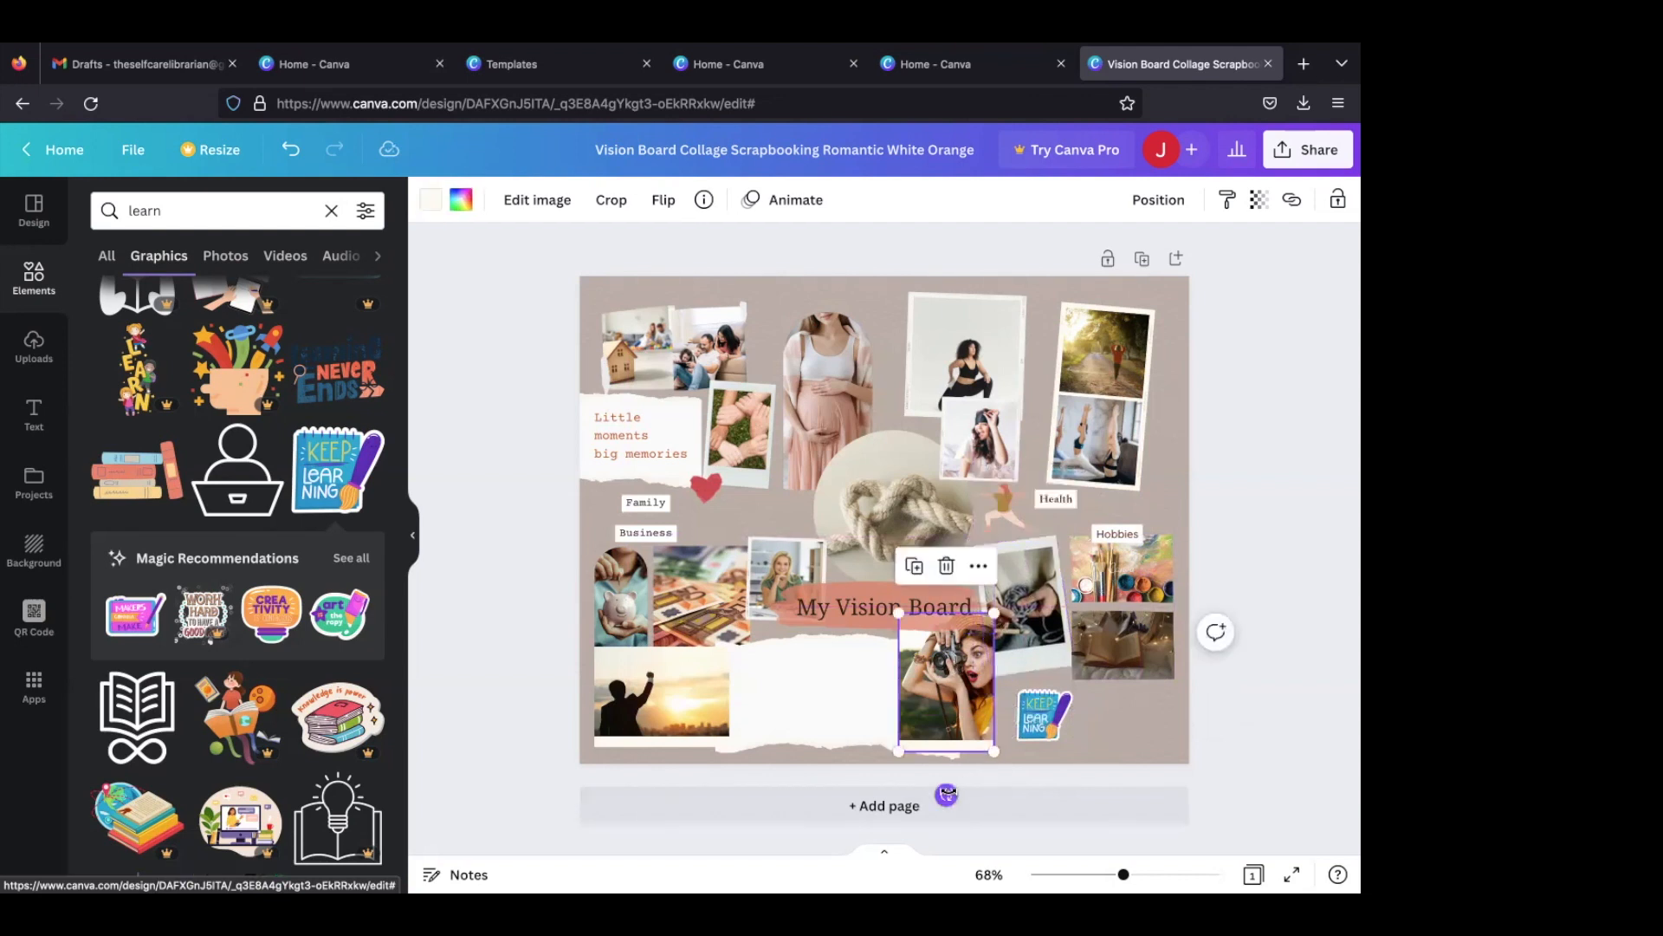
drag(947, 794, 966, 792)
drag(934, 681, 939, 689)
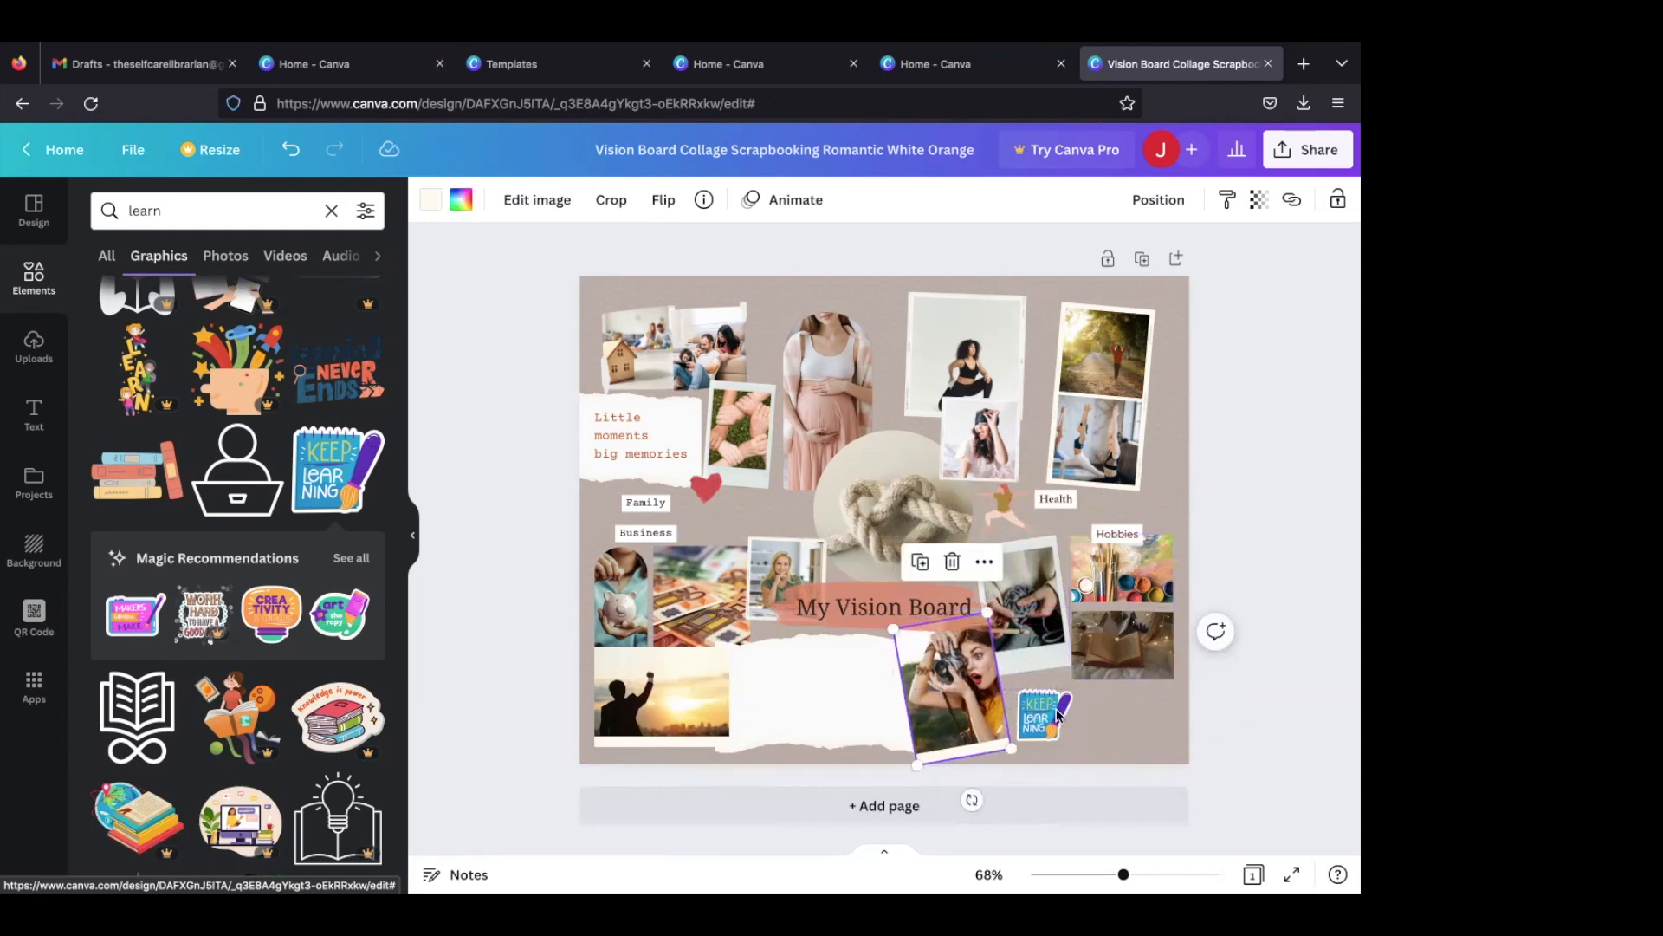
drag(1056, 712, 1085, 719)
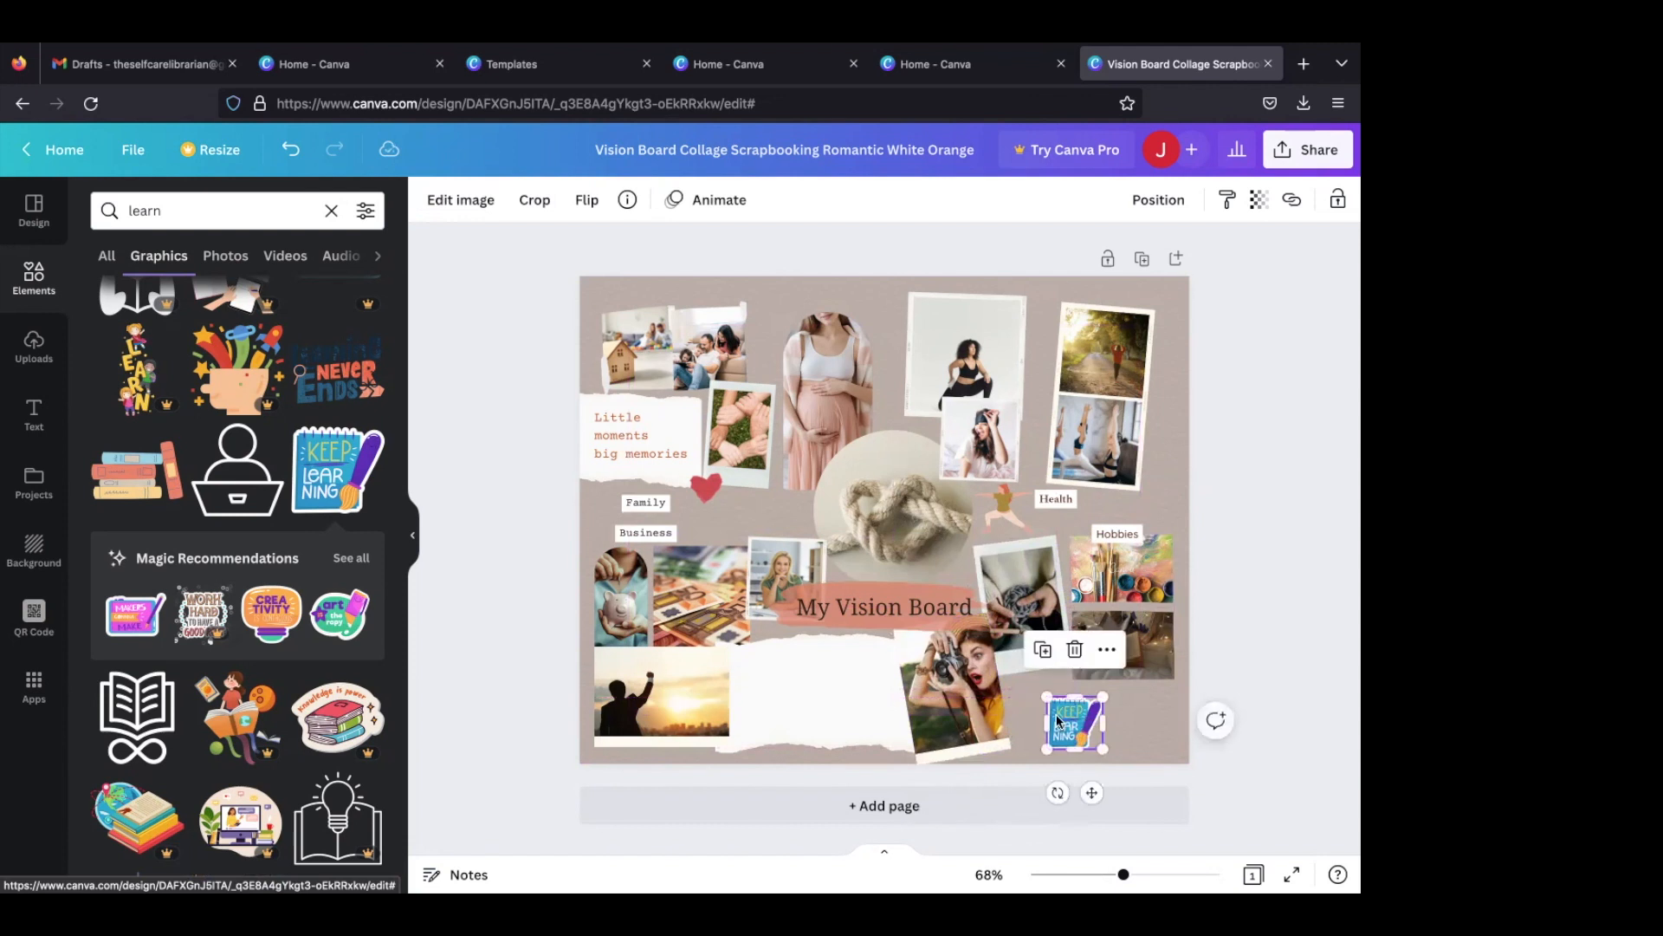
- Delete the blank torn-paper piece and move the coral brush stroke and "My Vision Board" title slightly higher
click(802, 678)
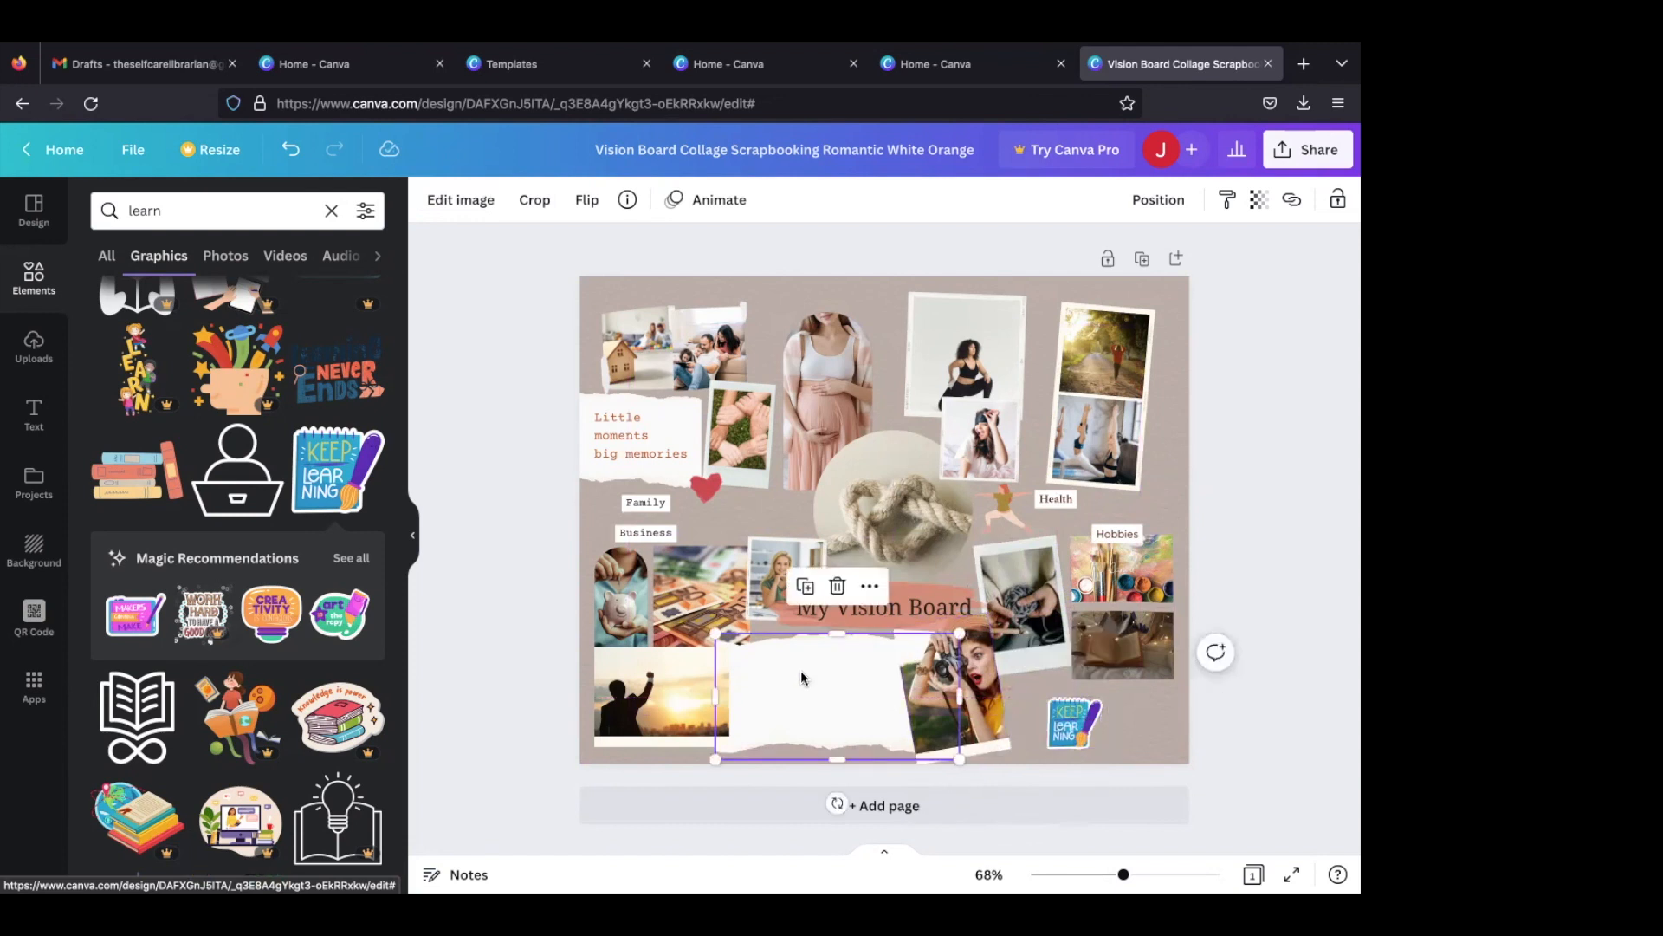
key(Delete)
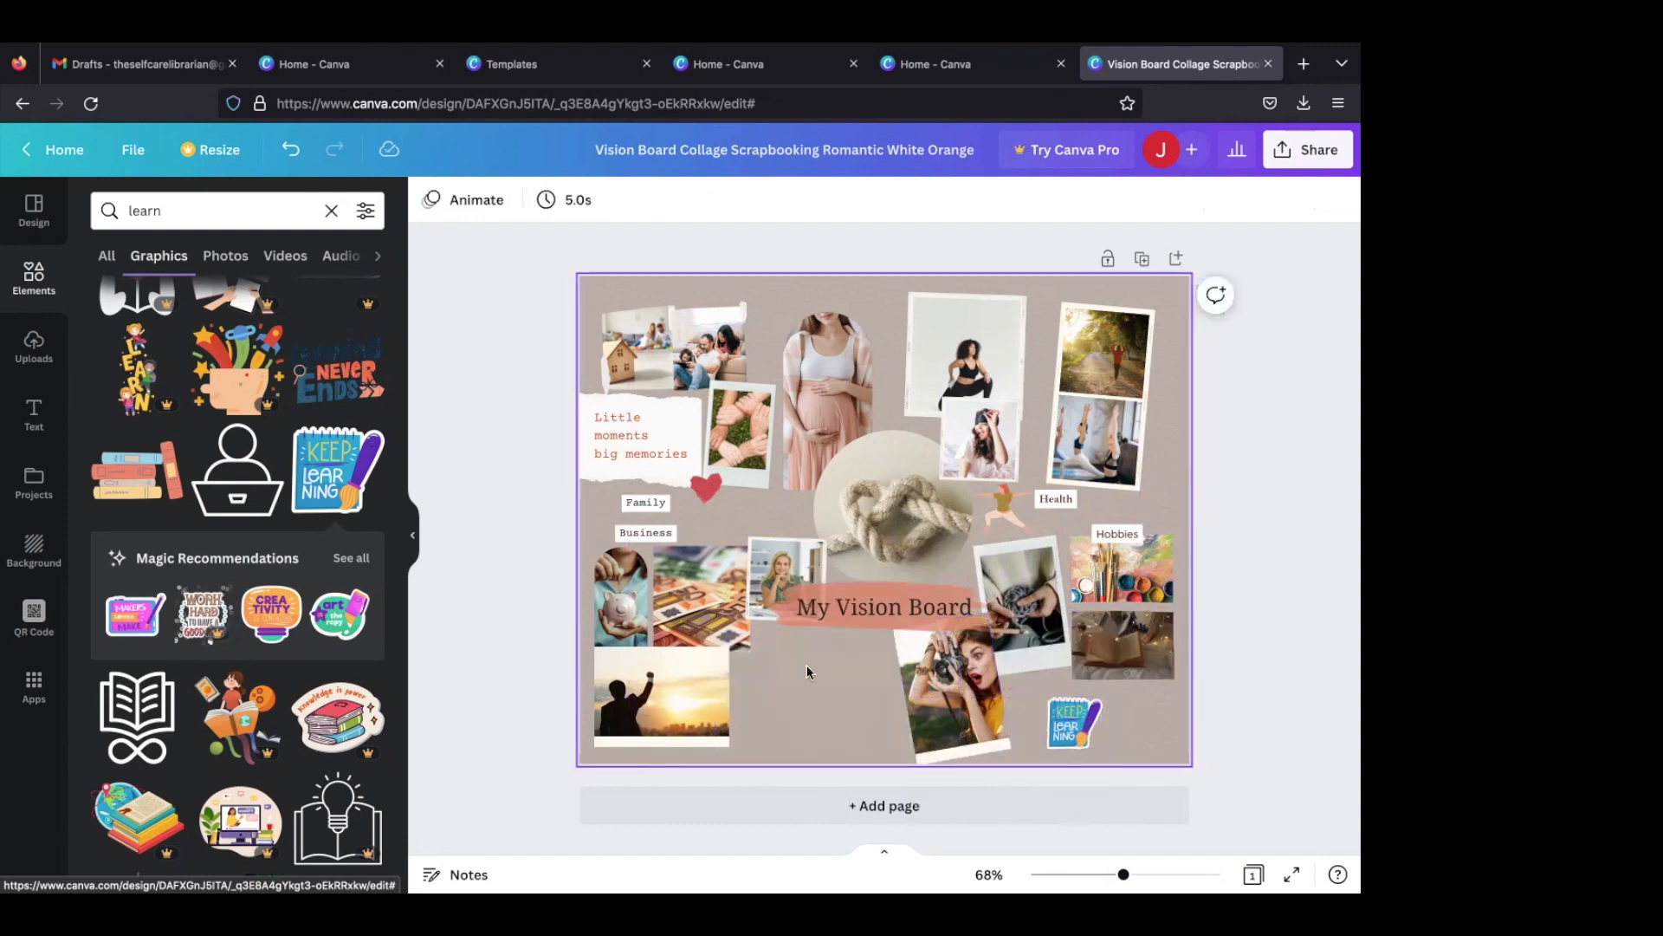
click(913, 593)
drag(913, 593, 918, 578)
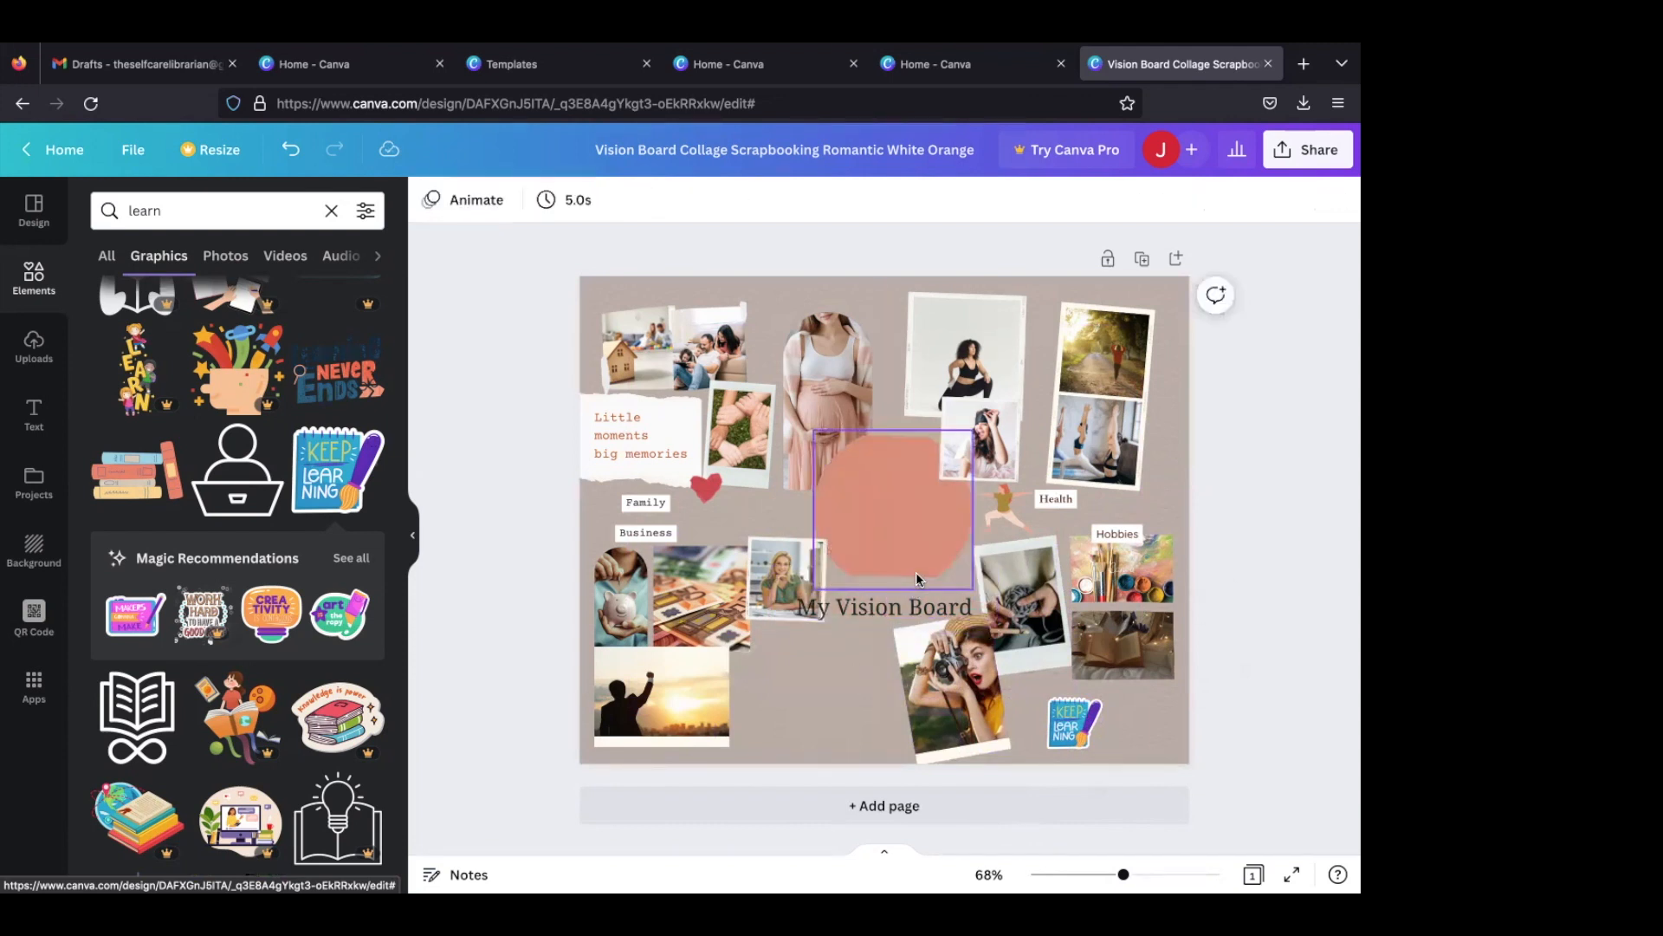
key(ctrl+z)
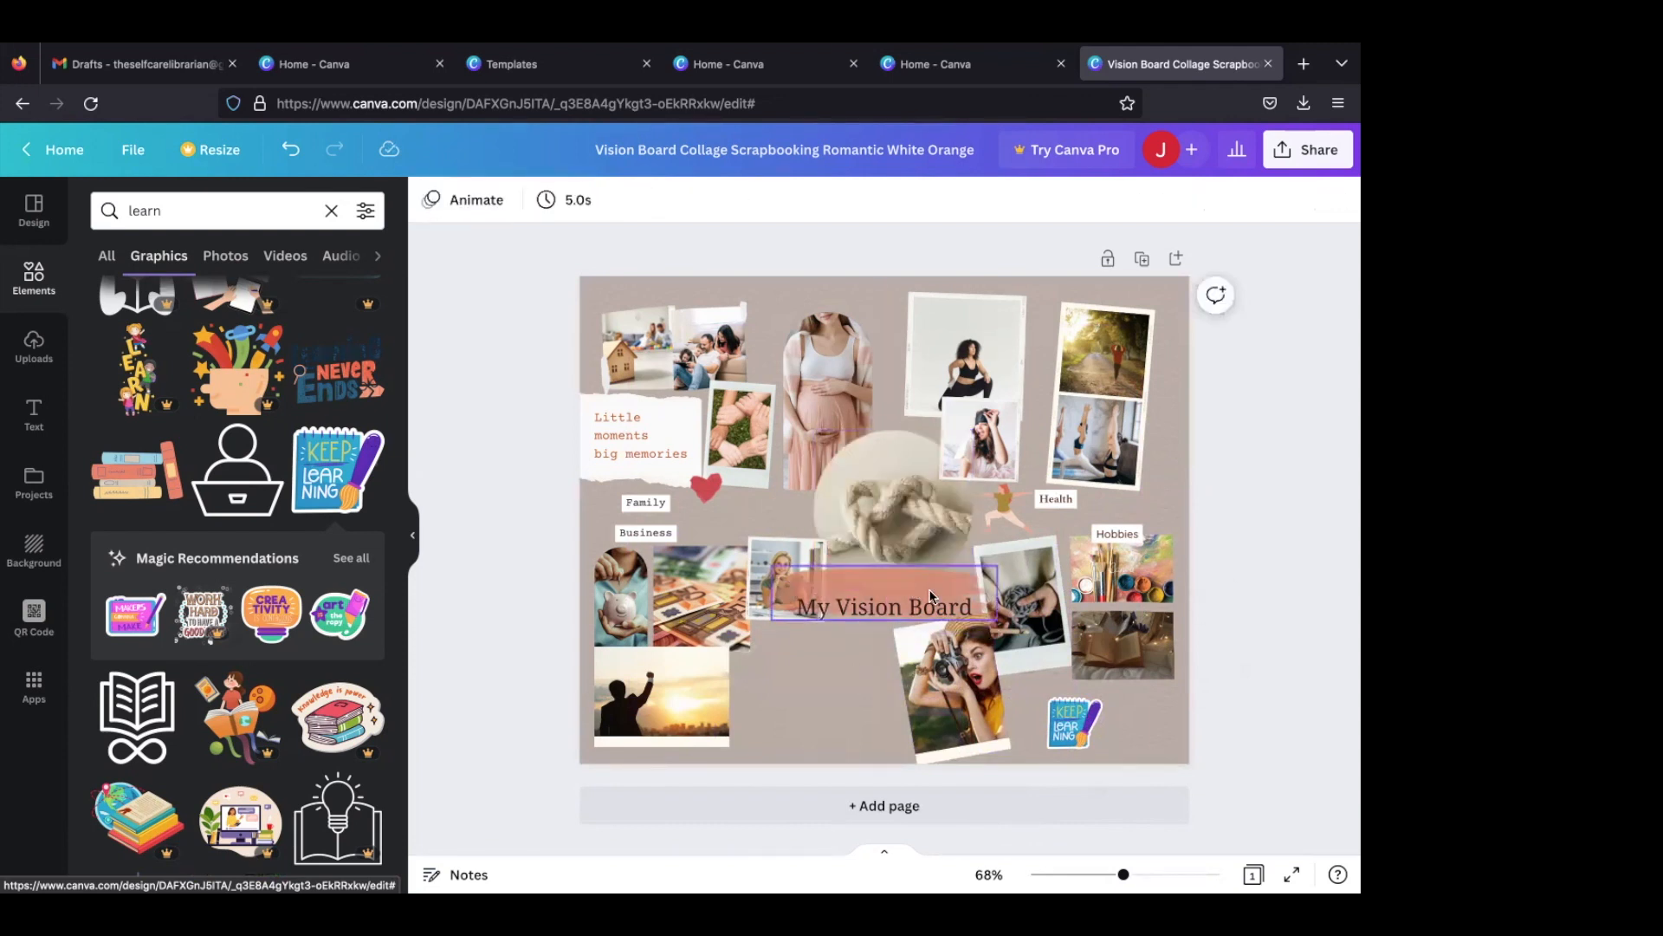
drag(931, 596, 926, 593)
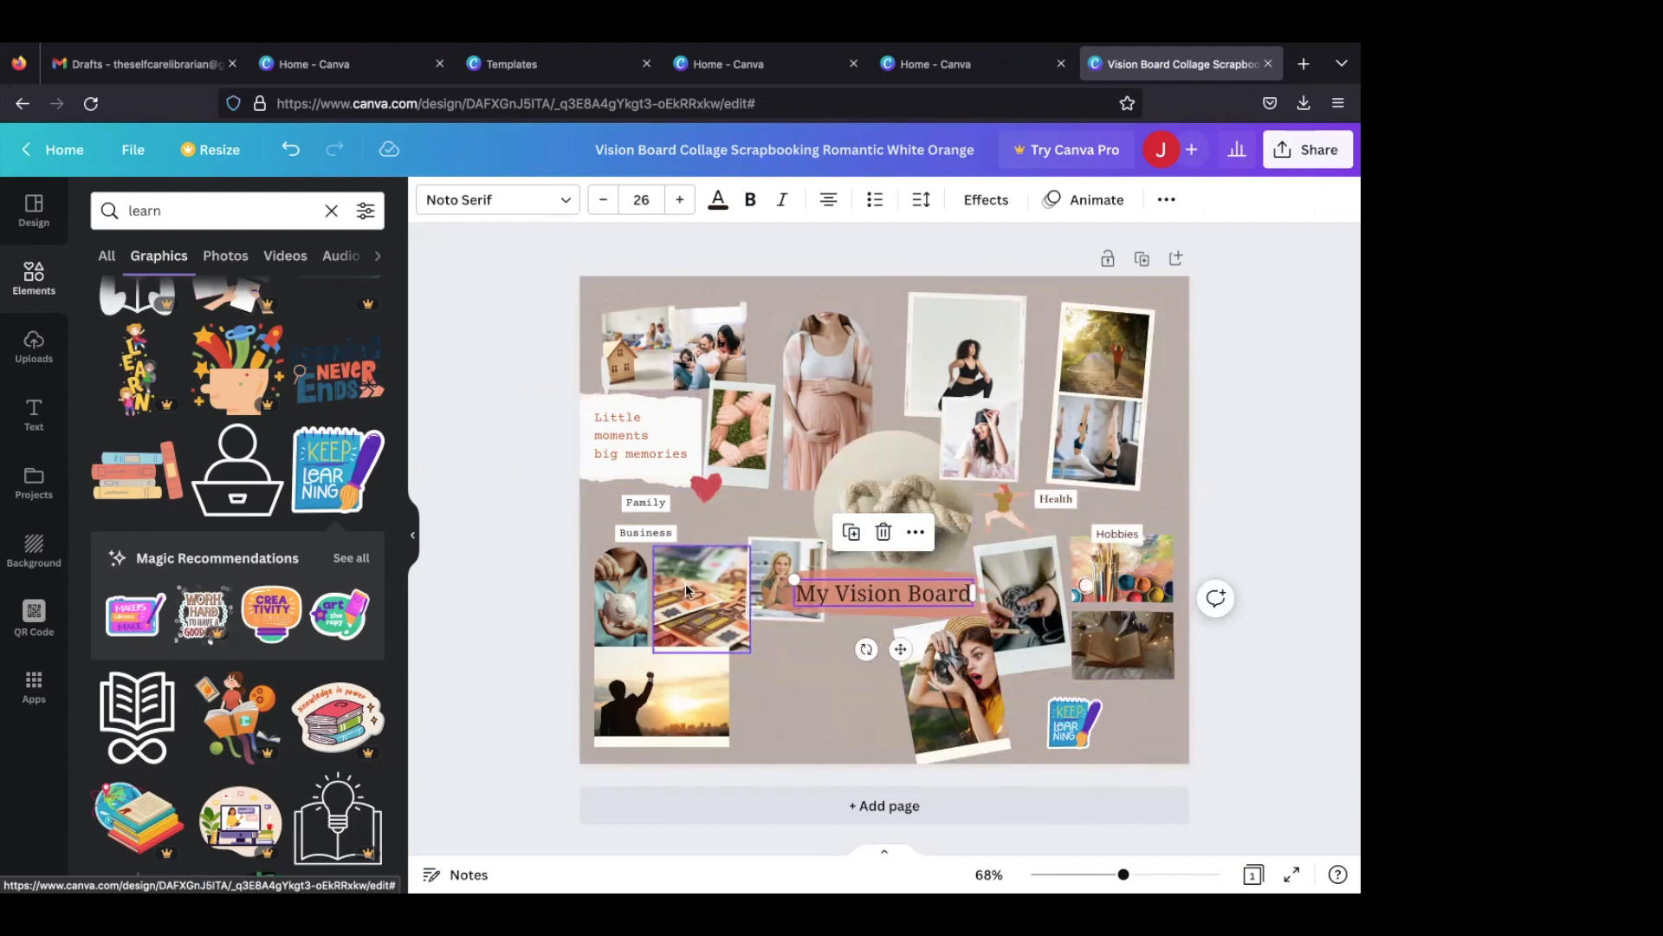
- Change the "Business" label to "Career" and set its font to Roboto
double_click(649, 534)
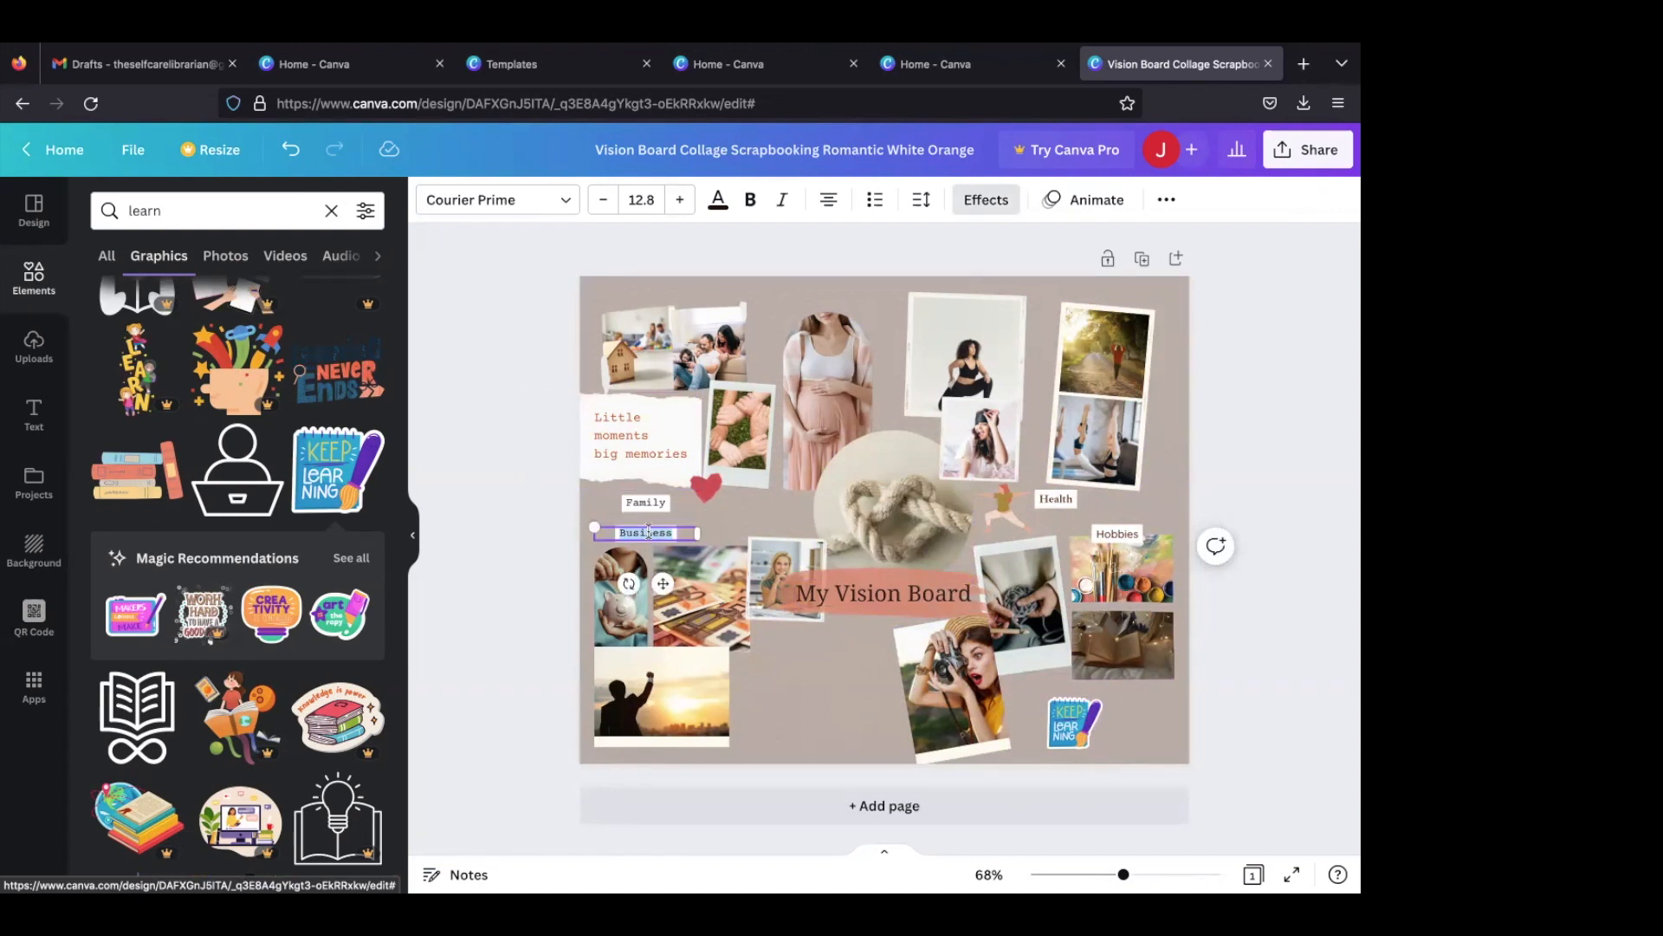
text(Career)
click(564, 204)
click(206, 446)
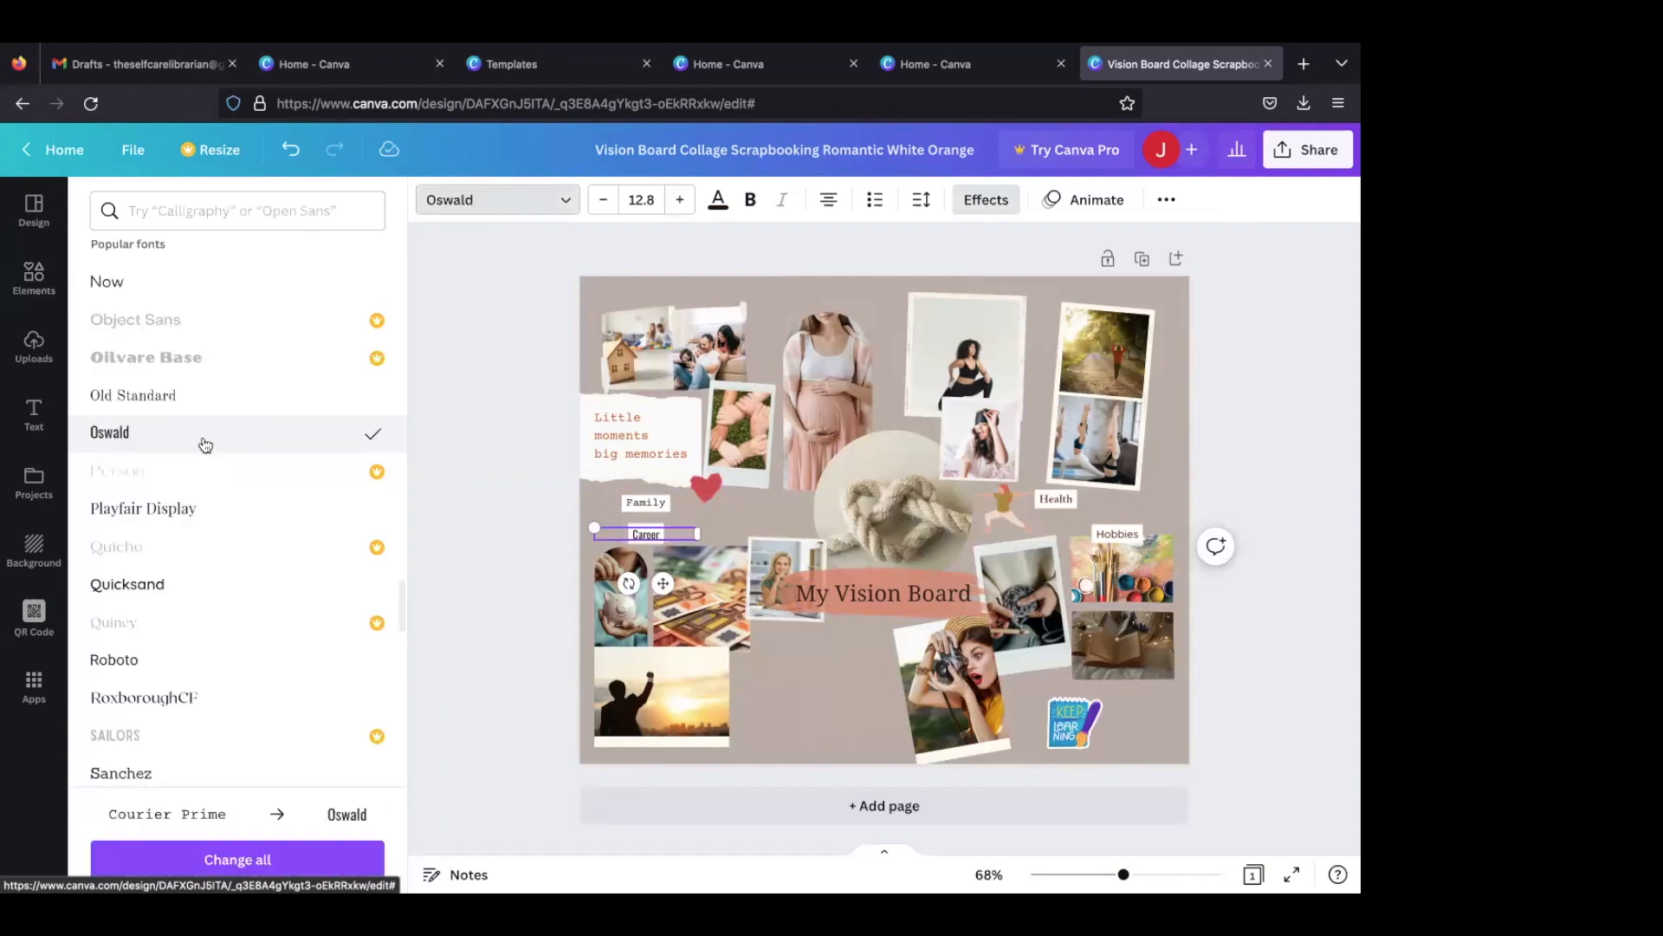
scroll(197, 572, down, 1)
click(199, 603)
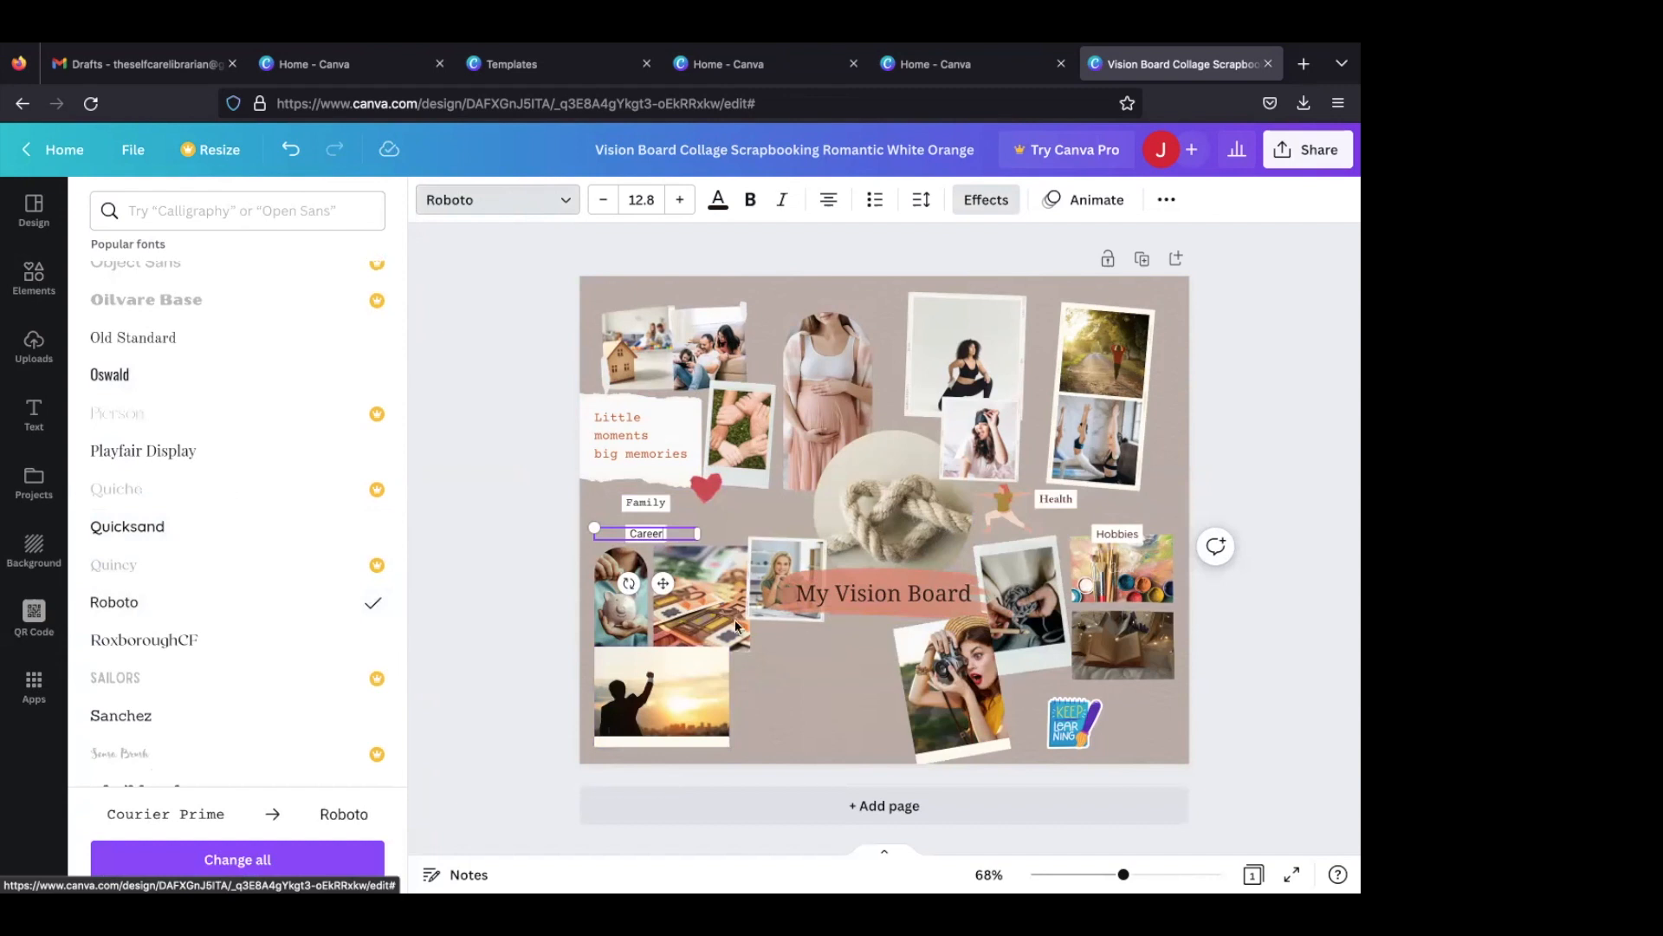
- Colour the "Career" label text dark brown from the document colours
click(717, 202)
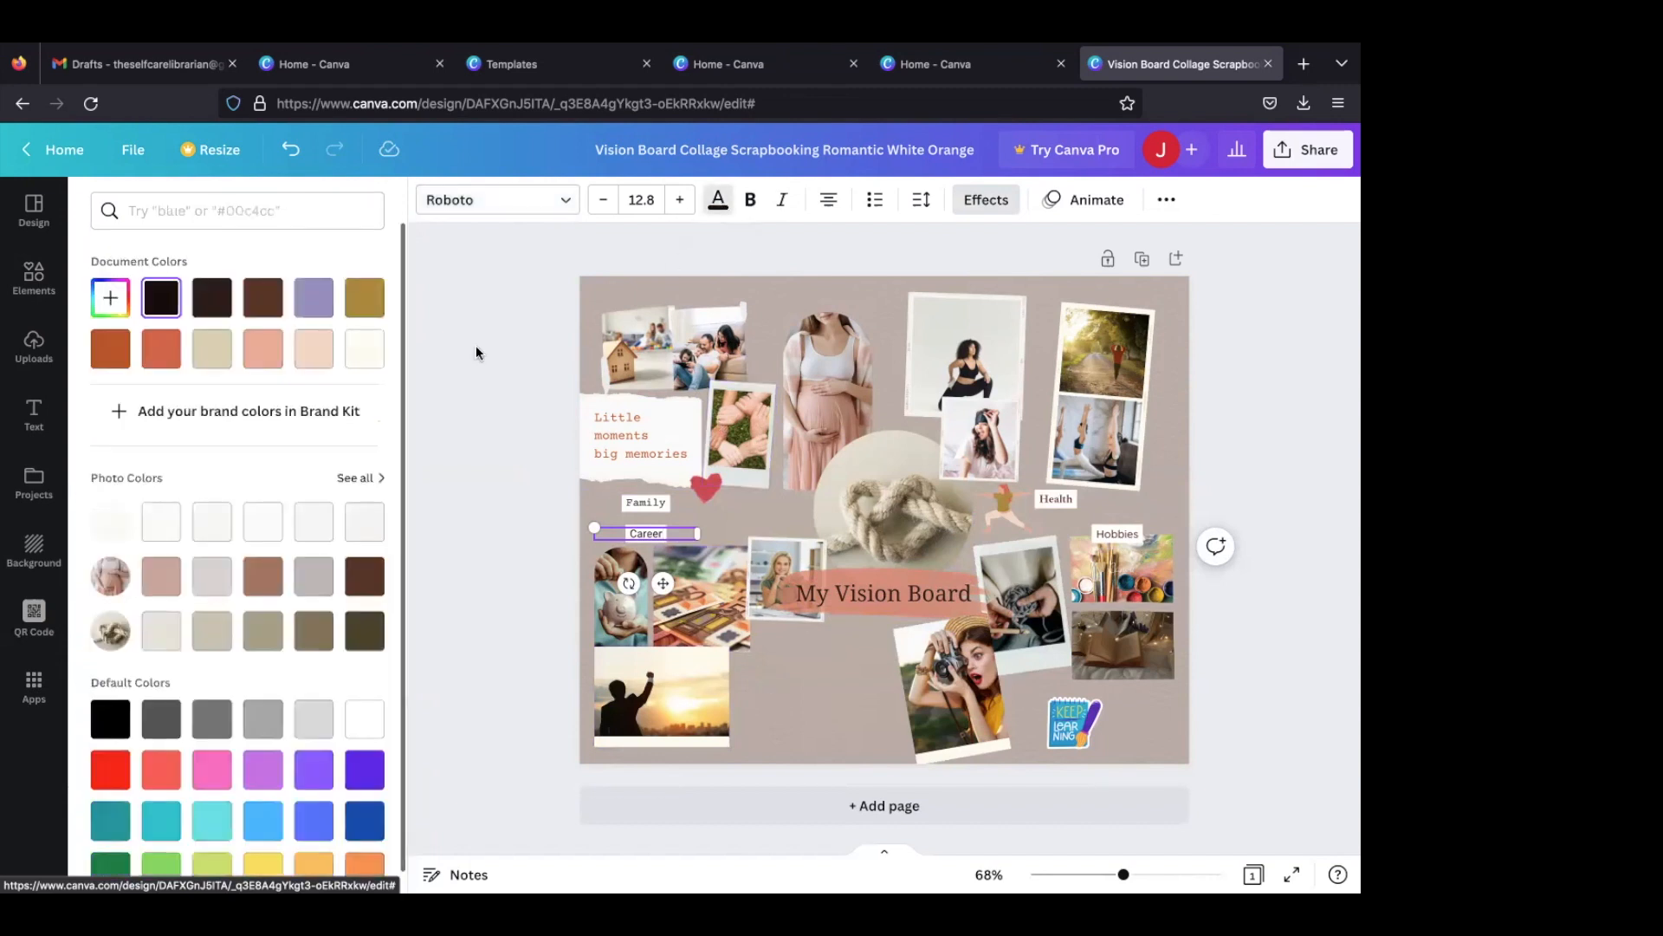
click(253, 303)
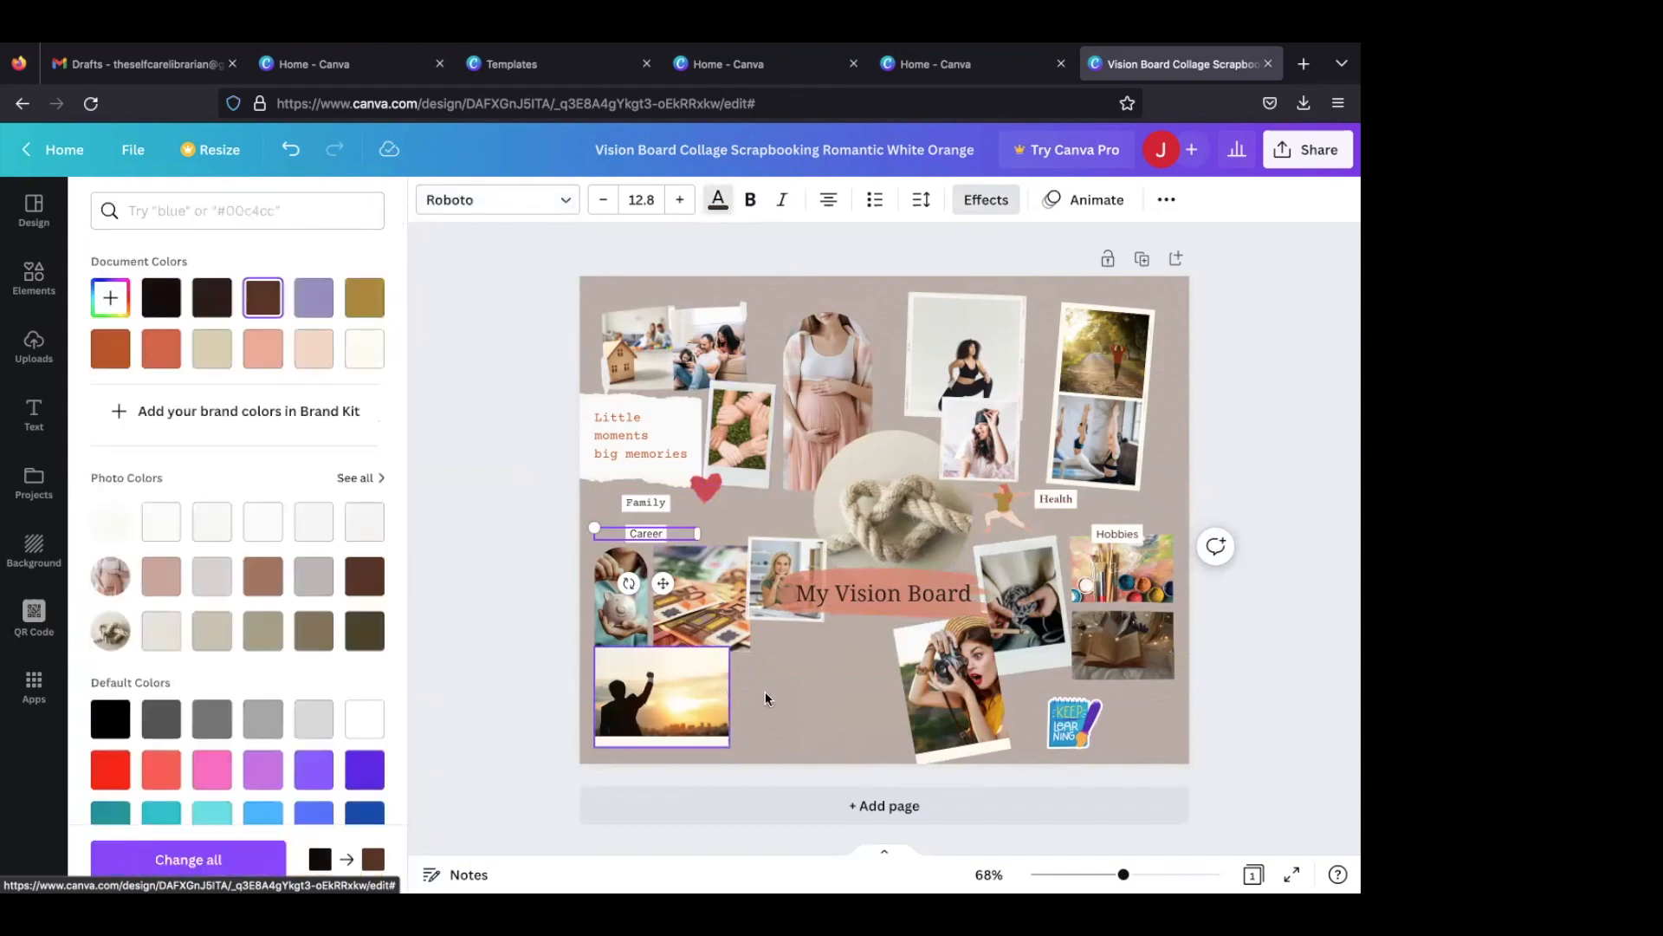
click(821, 680)
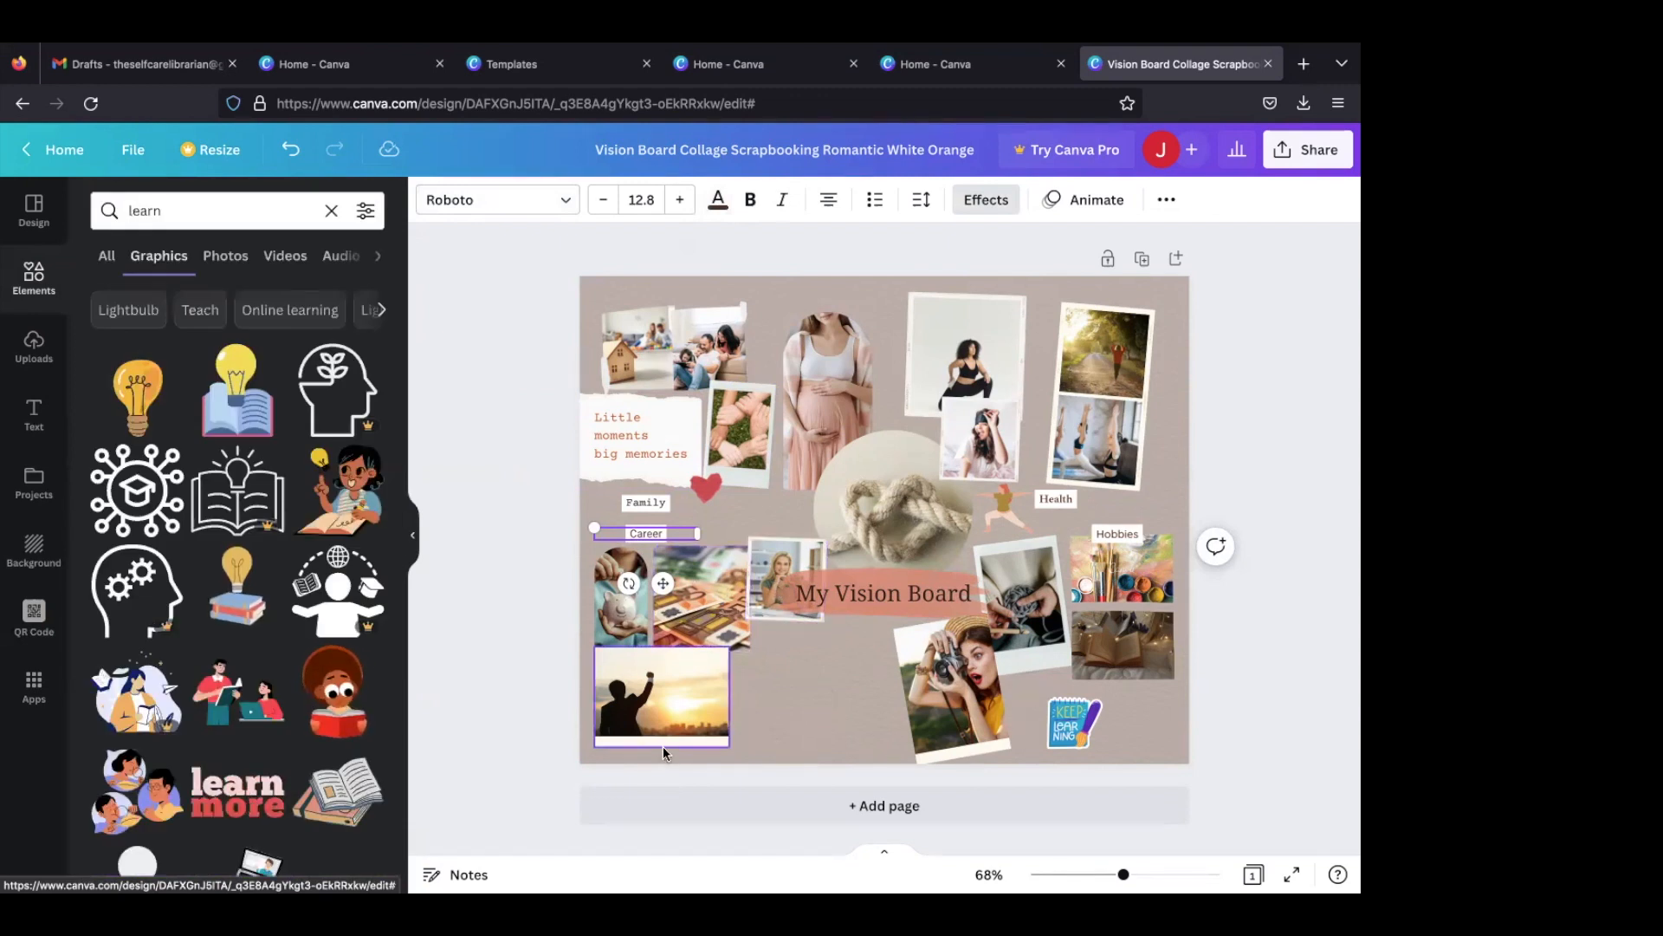
- Search the photos for "promotion" and replace the sunset silhouette photo with the one of applauding office colleagues
double_click(197, 206)
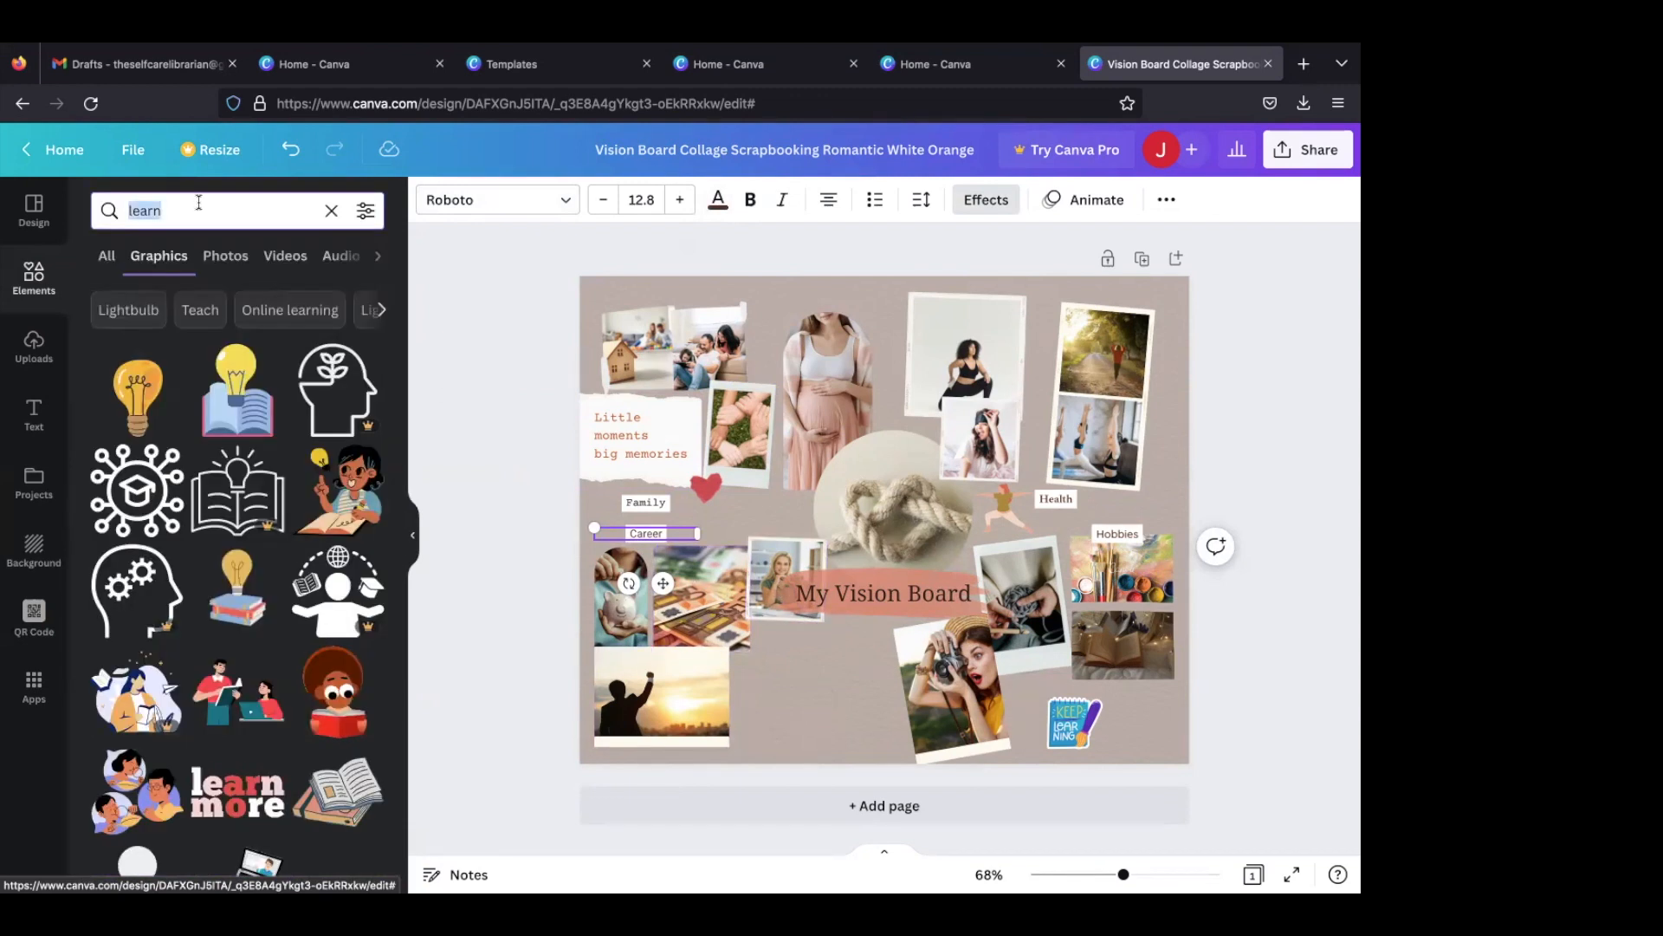
text(promotio)
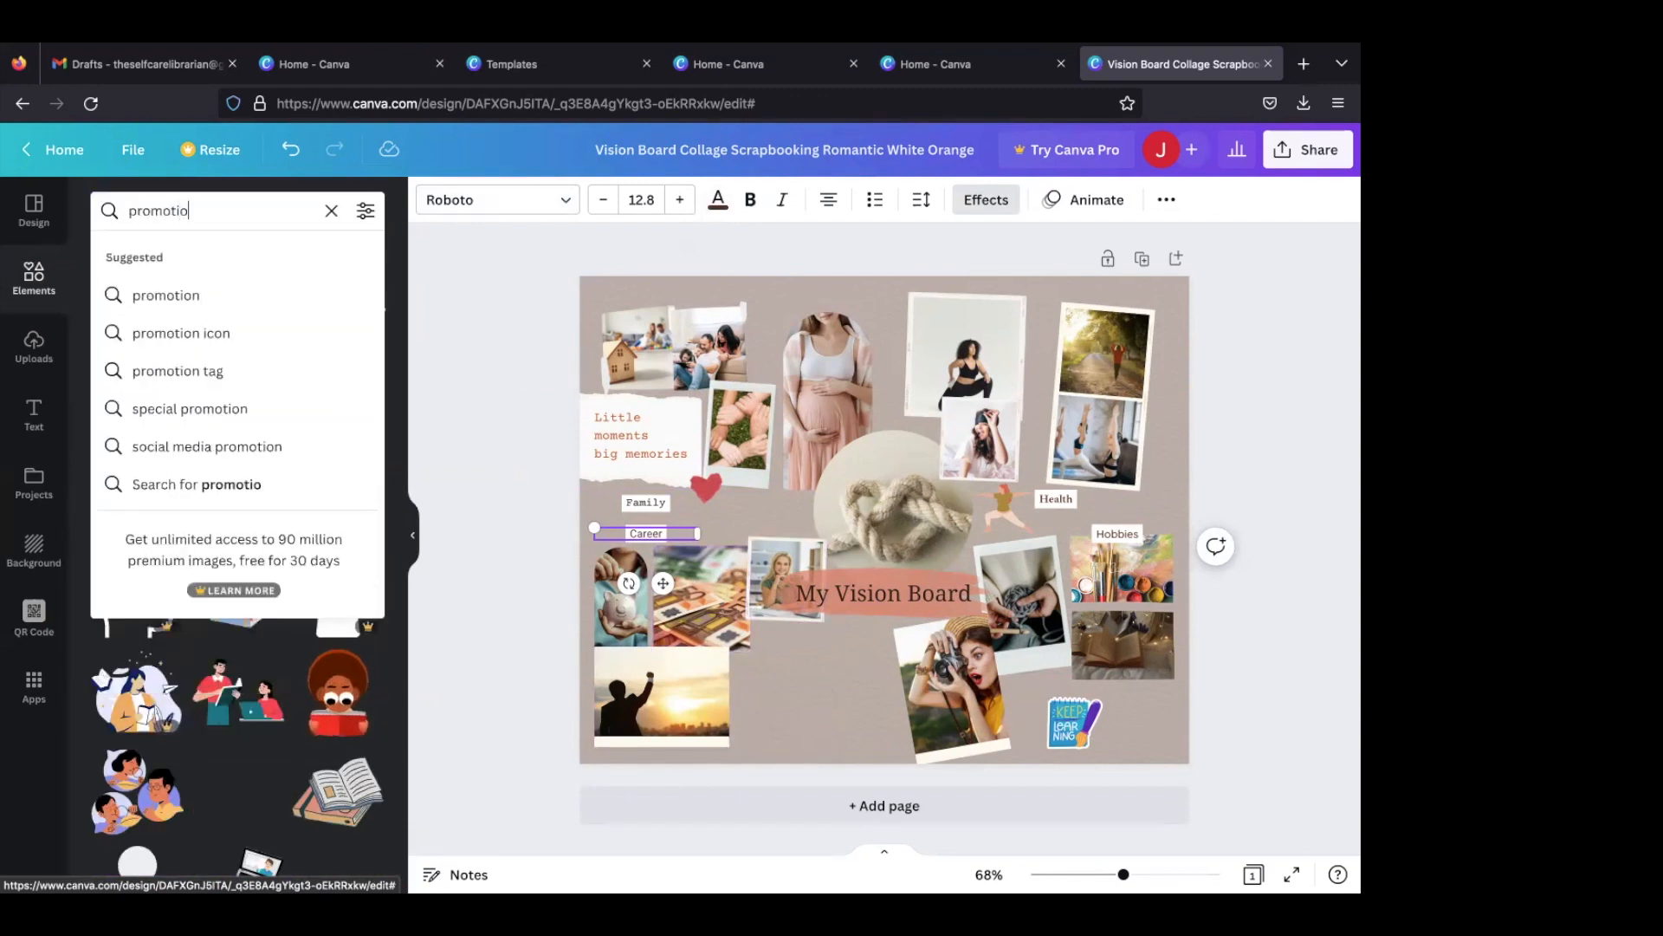
text(n)
key(Return)
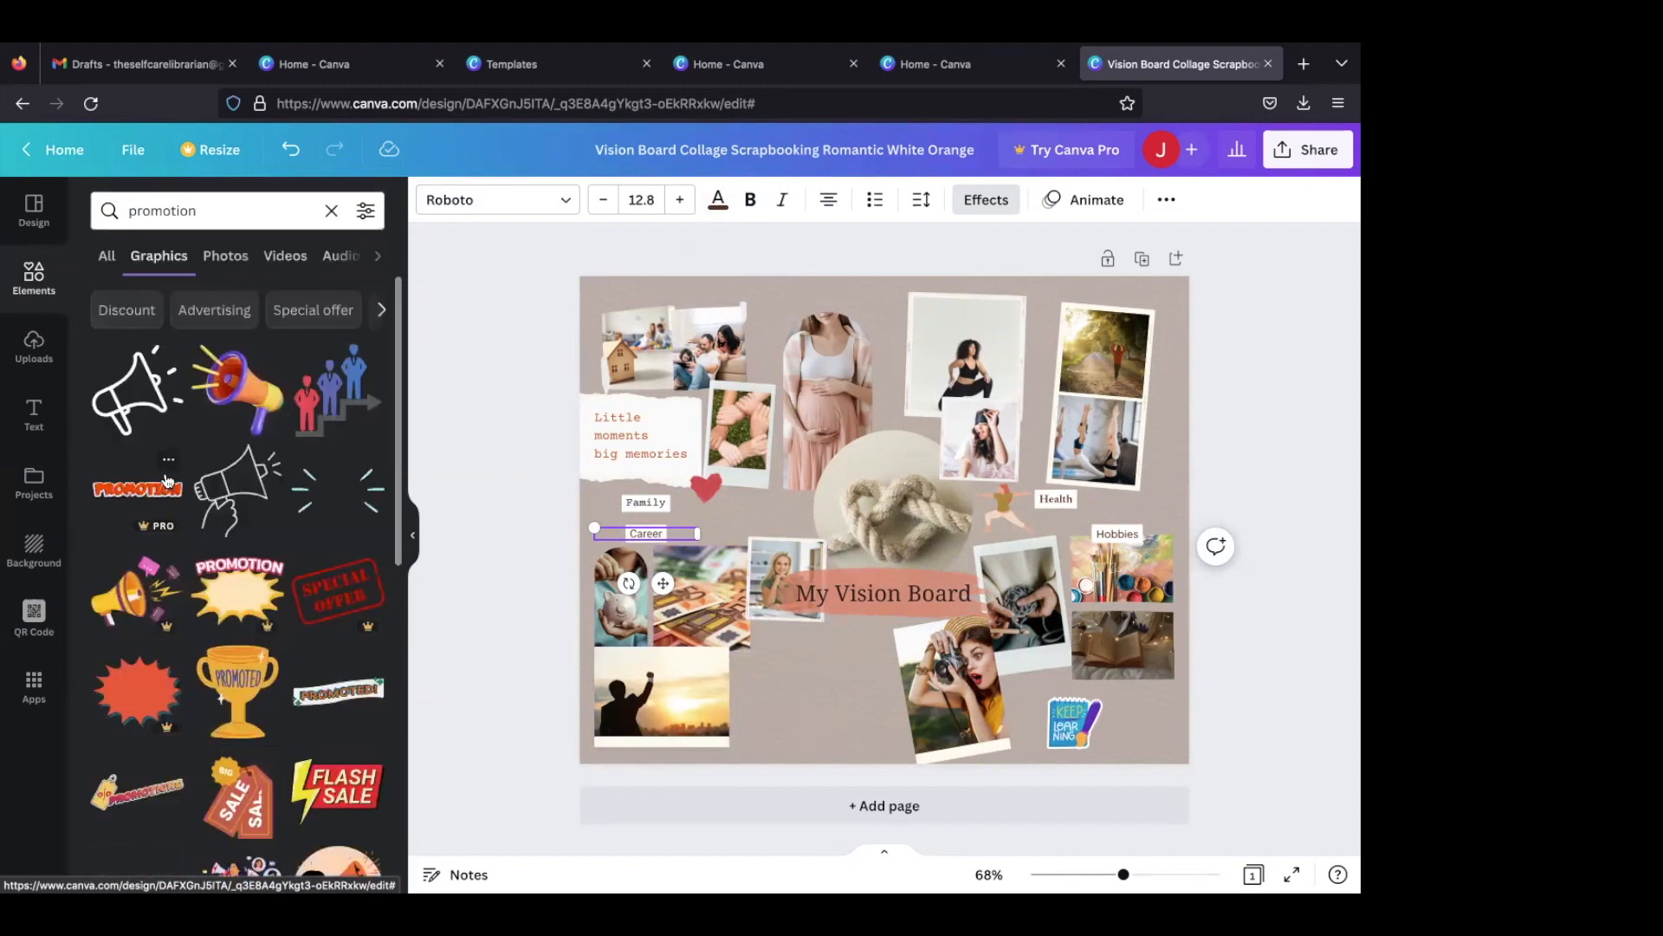
click(225, 256)
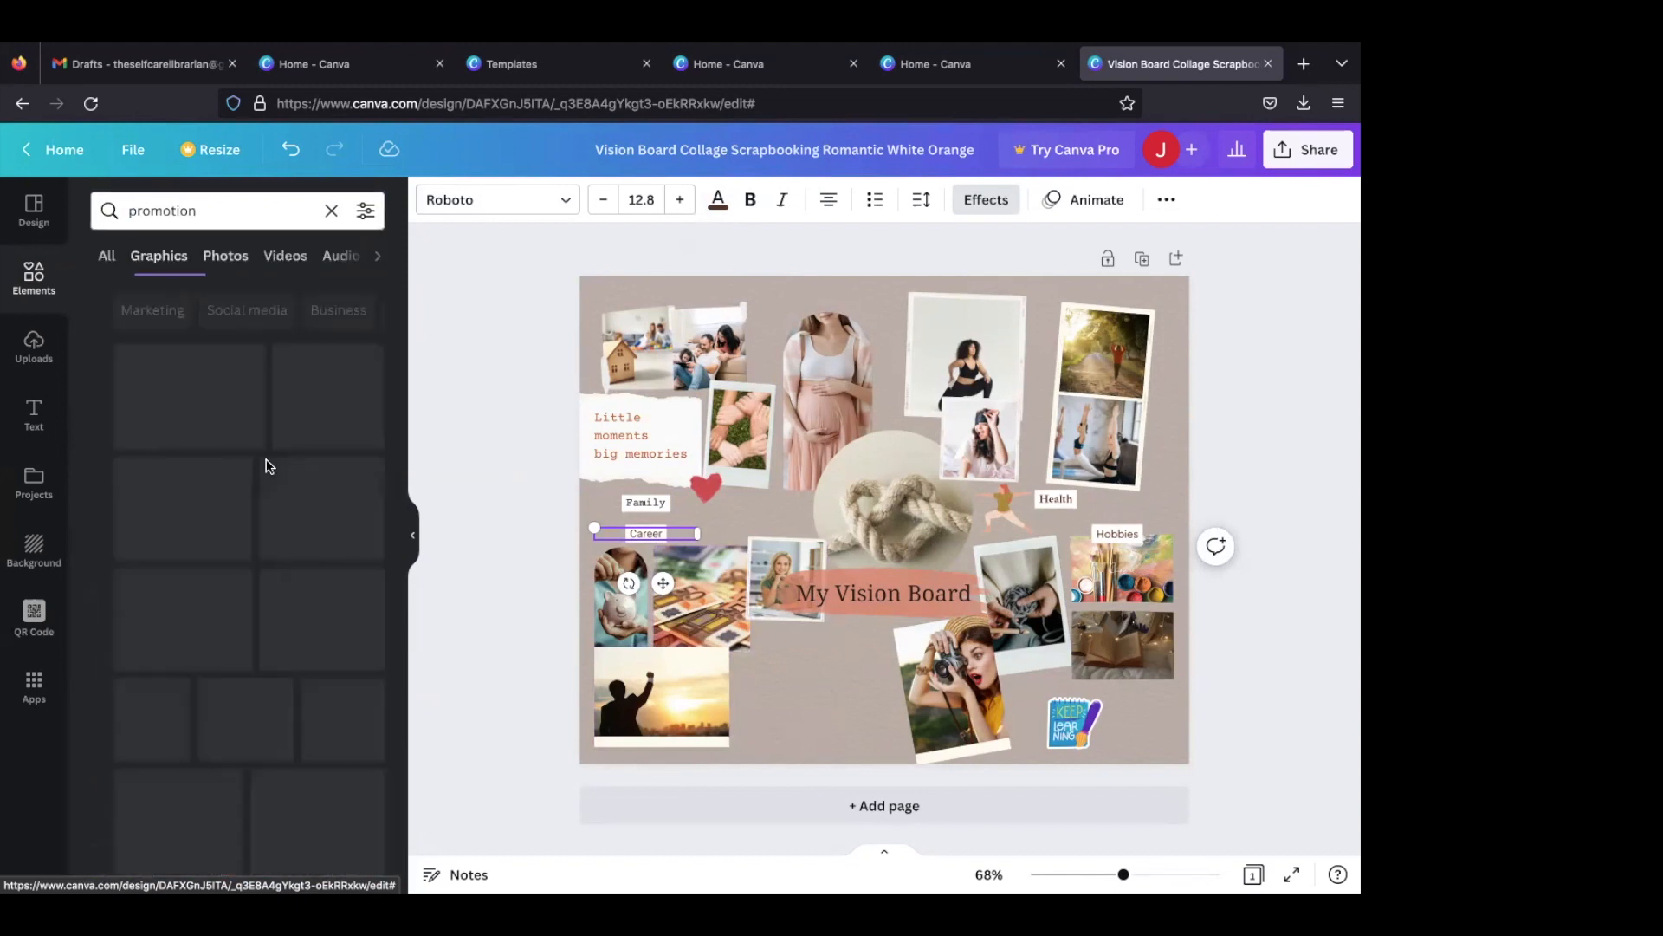
scroll(280, 538, down, 2)
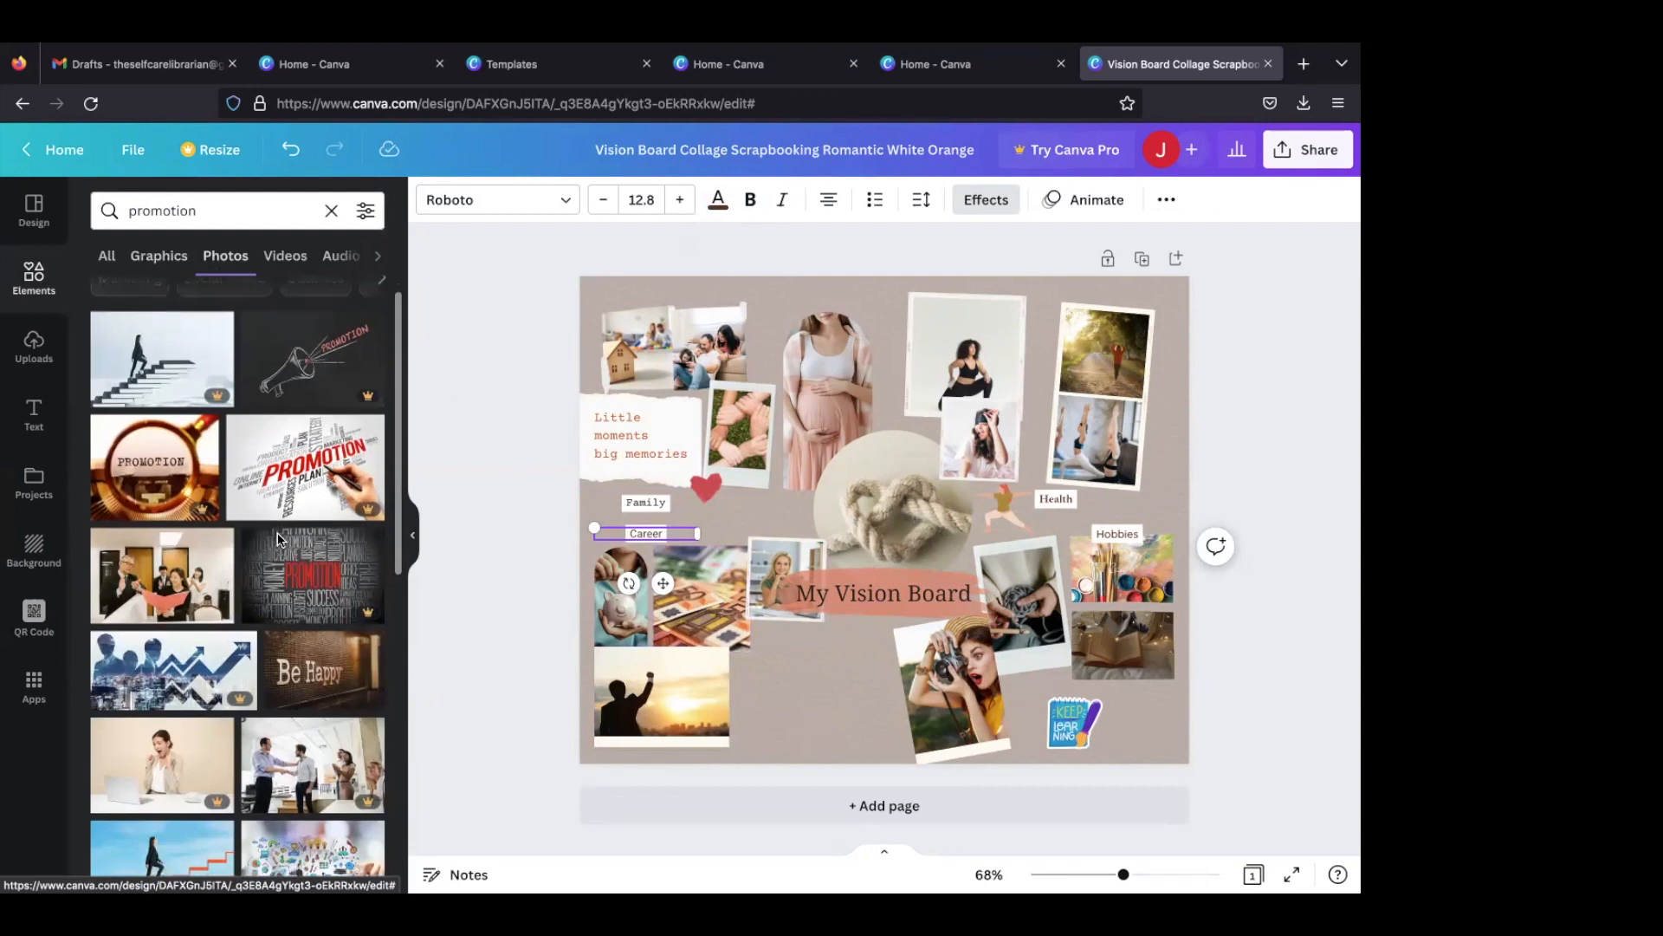
scroll(278, 541, down, 2)
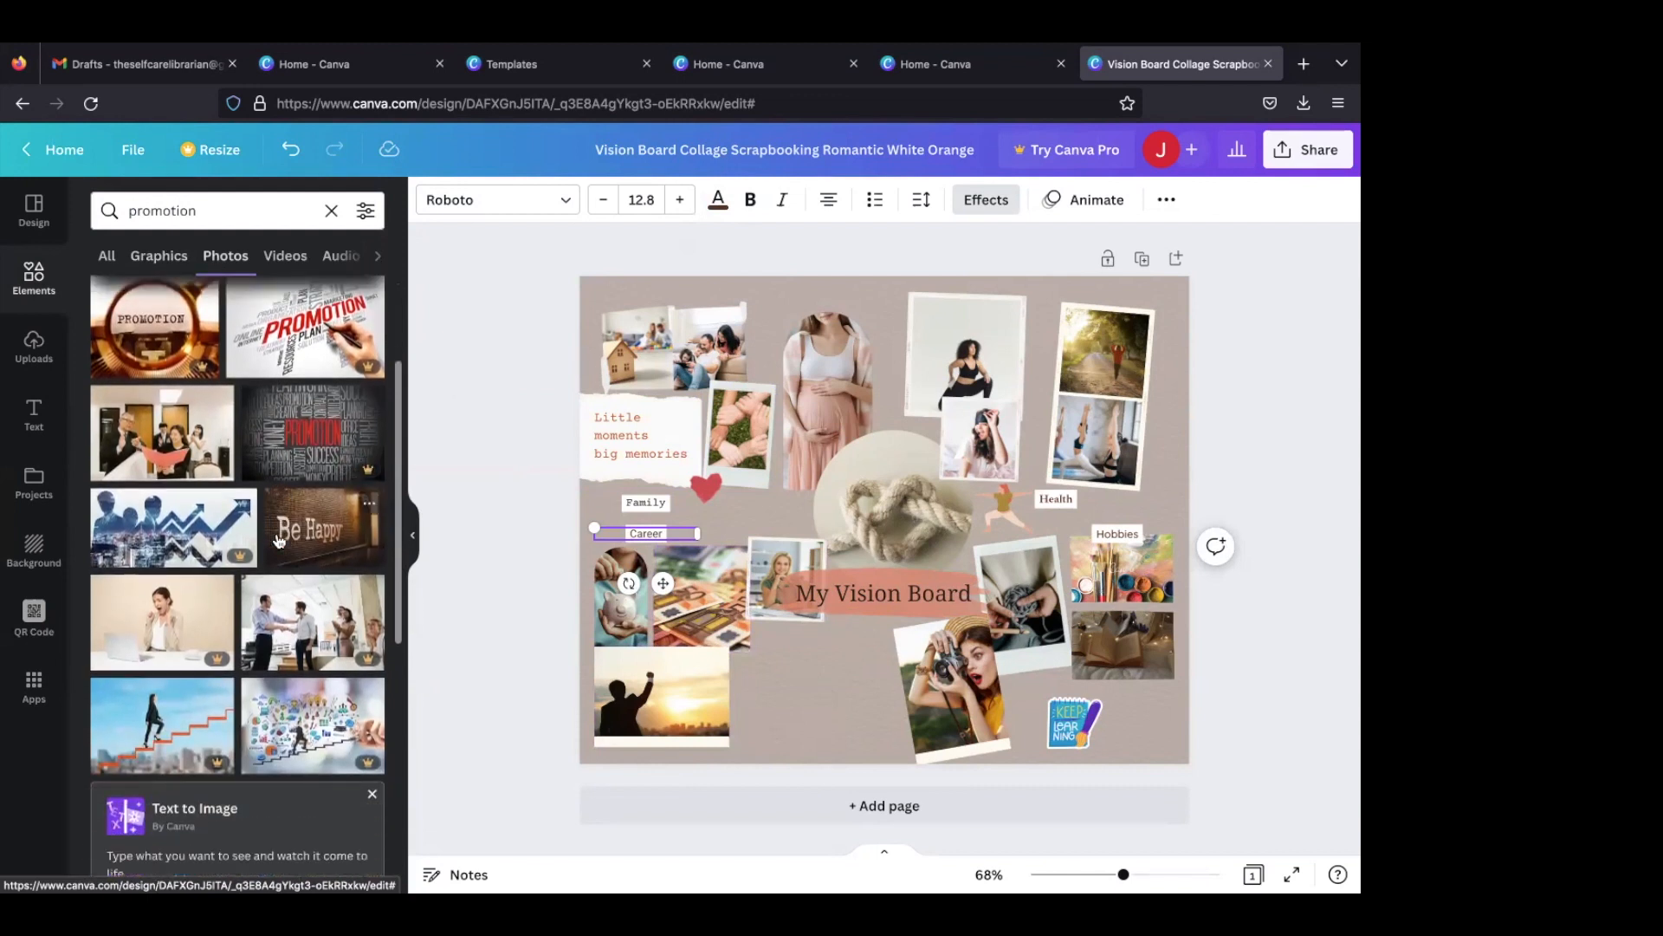
click(172, 443)
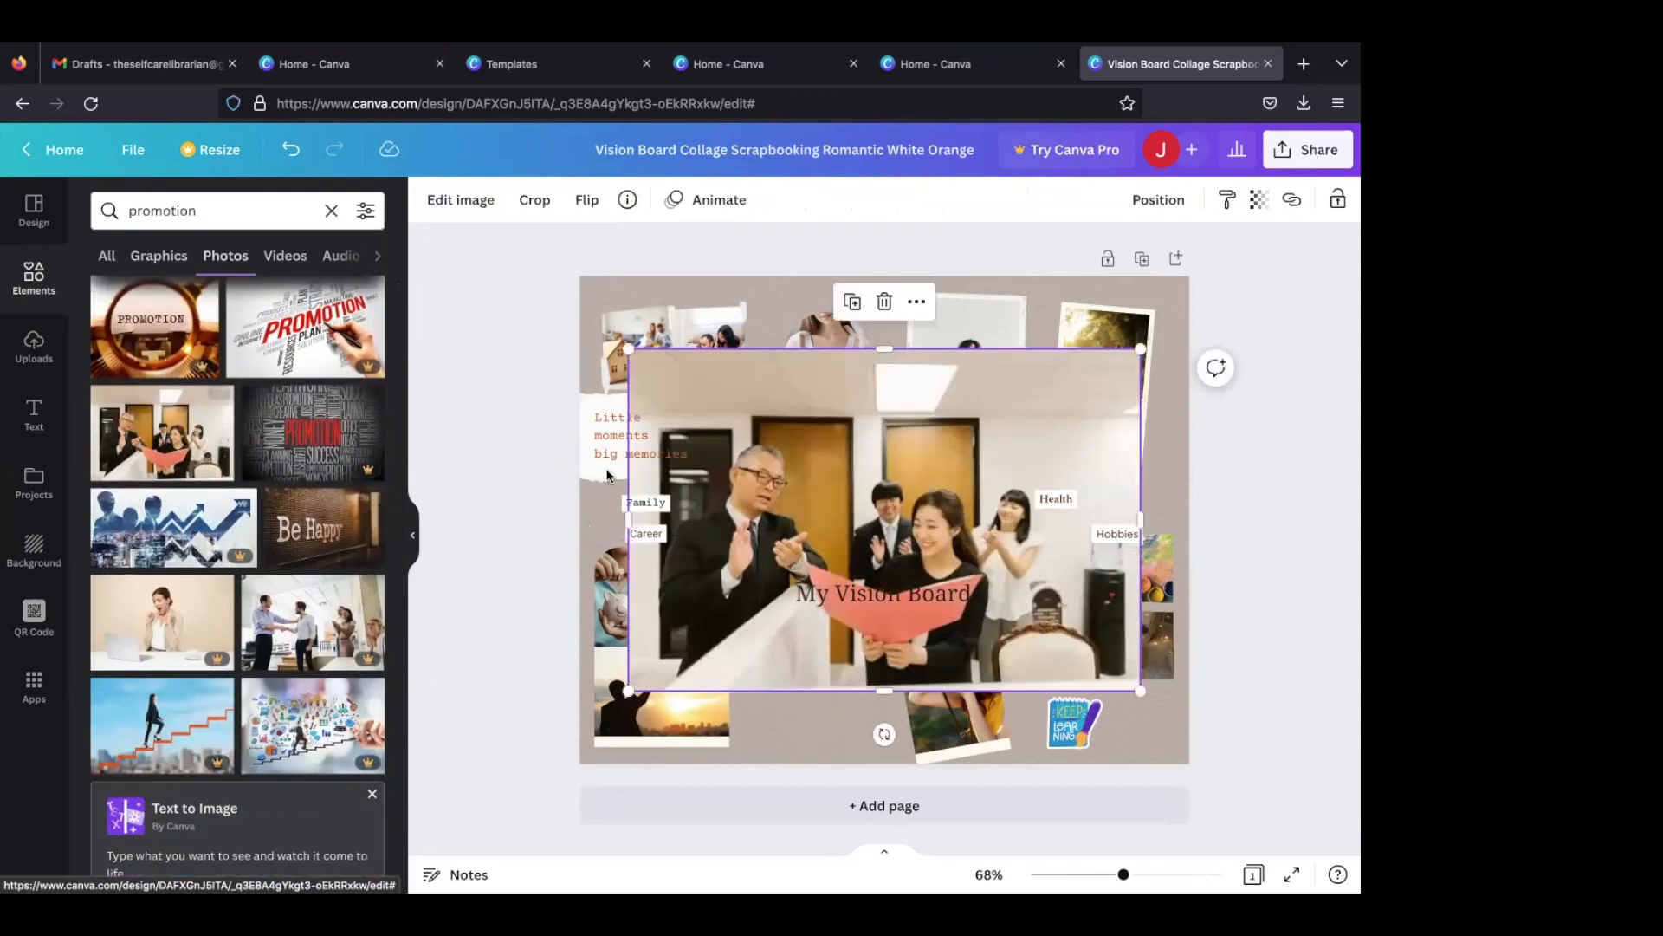
drag(851, 414, 660, 697)
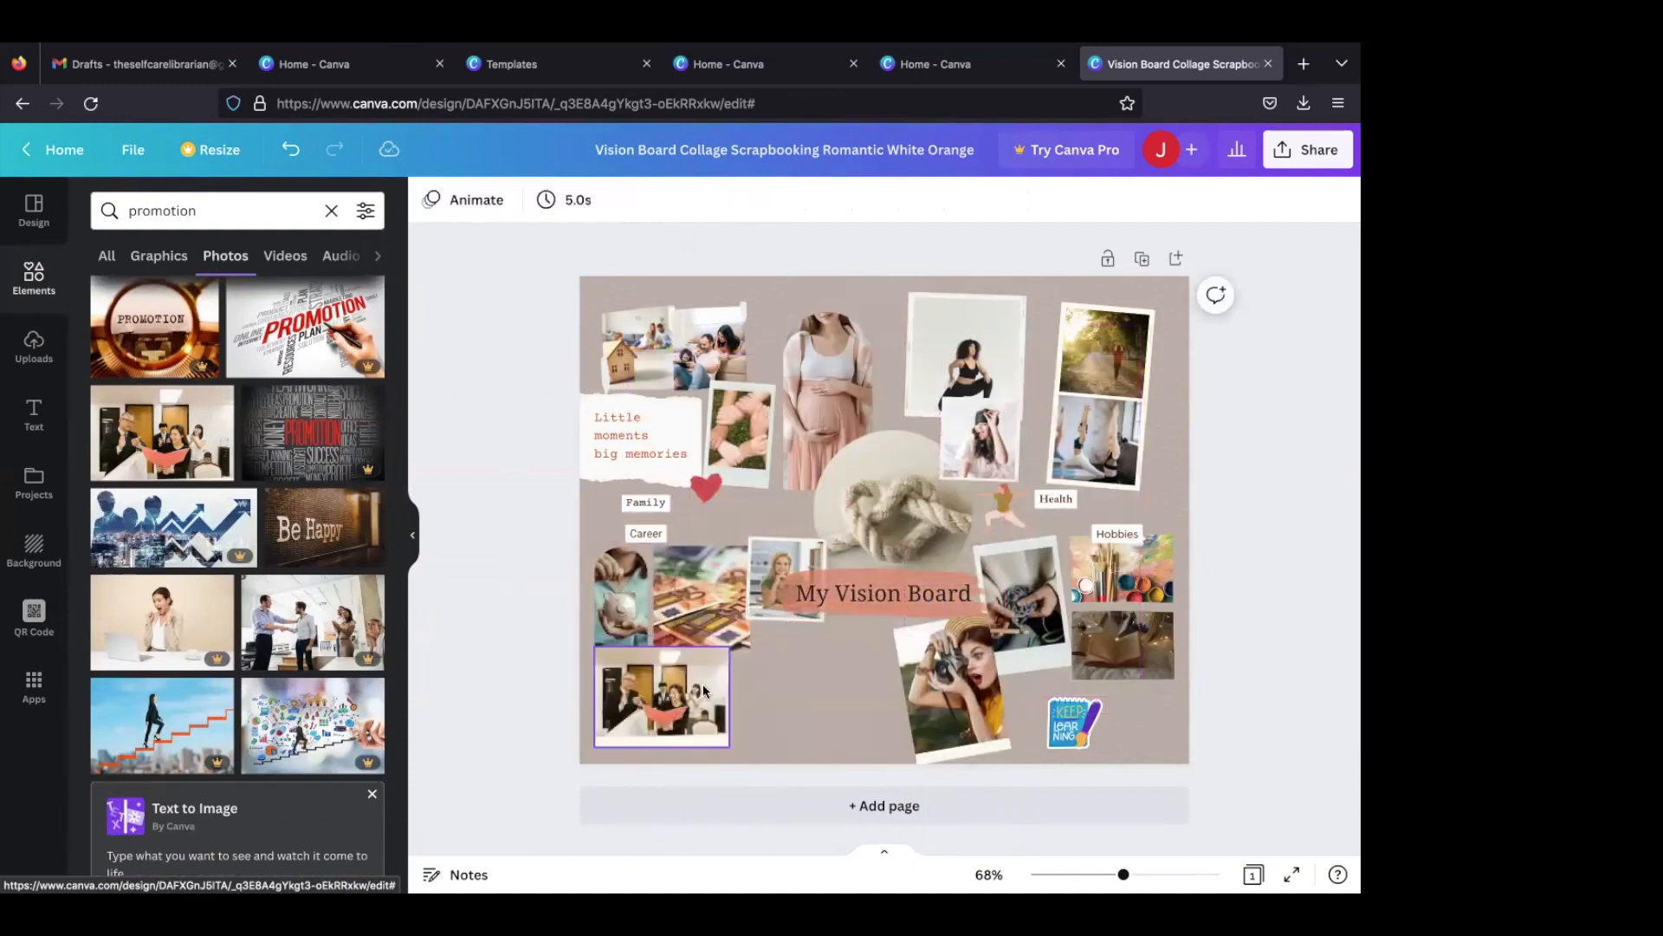
- Replace the euro banknotes photo with a dollar bills photo found under "money", and shift the office colleagues photo slightly inward and down
click(191, 211)
double_click(190, 211)
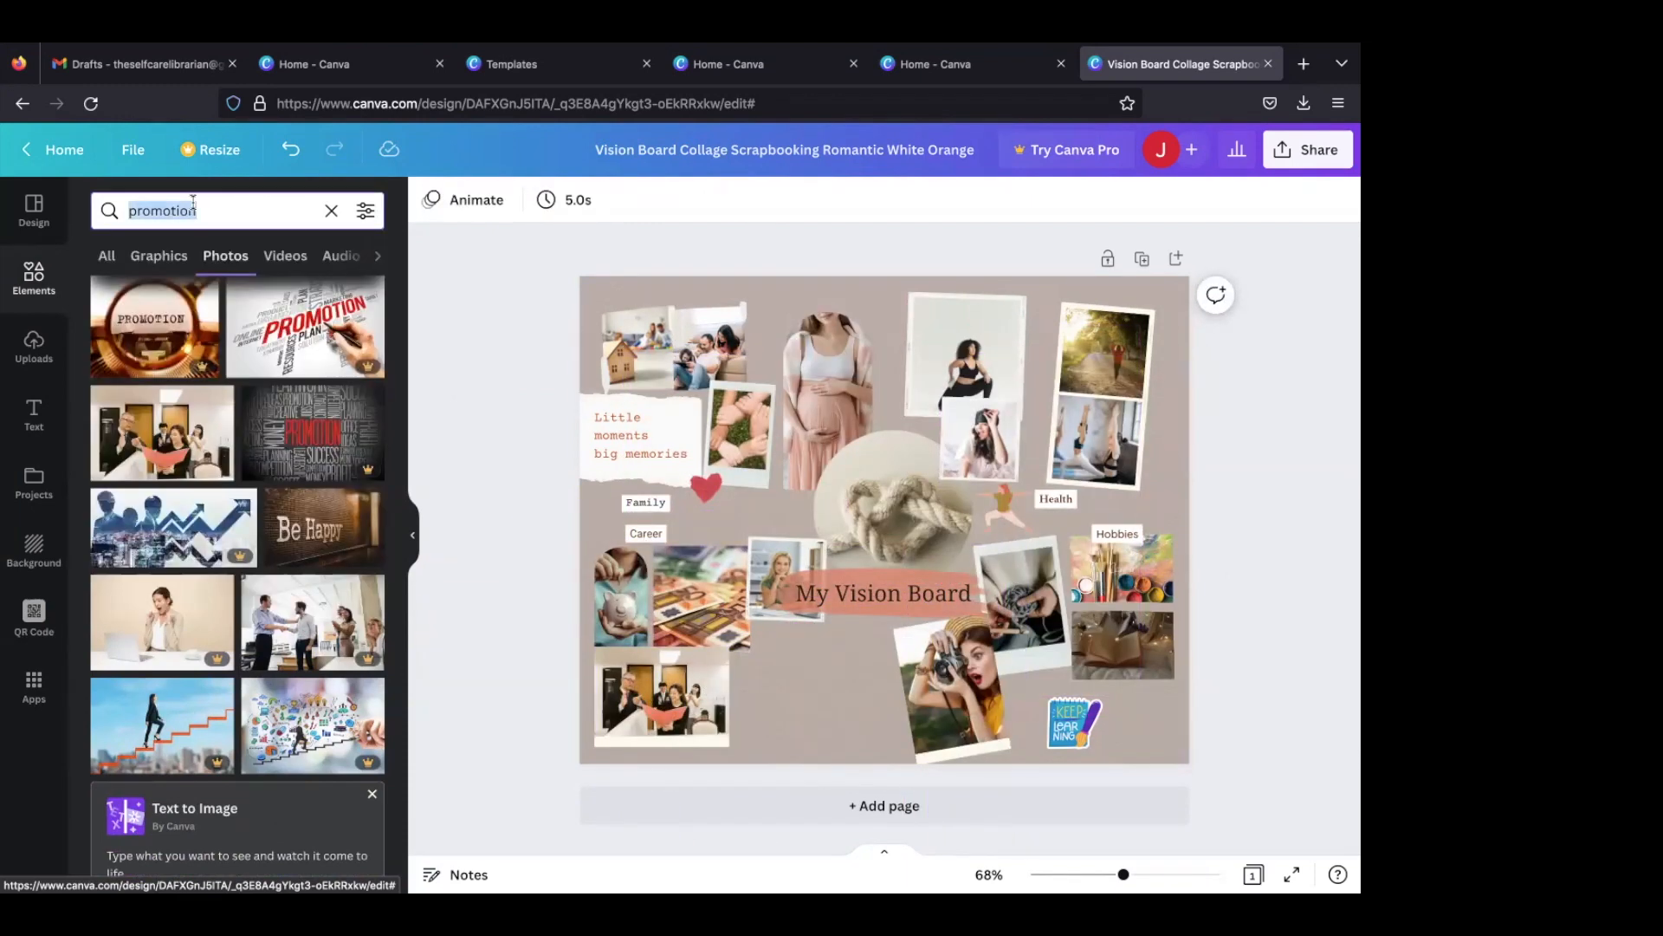
text(money)
key(Return)
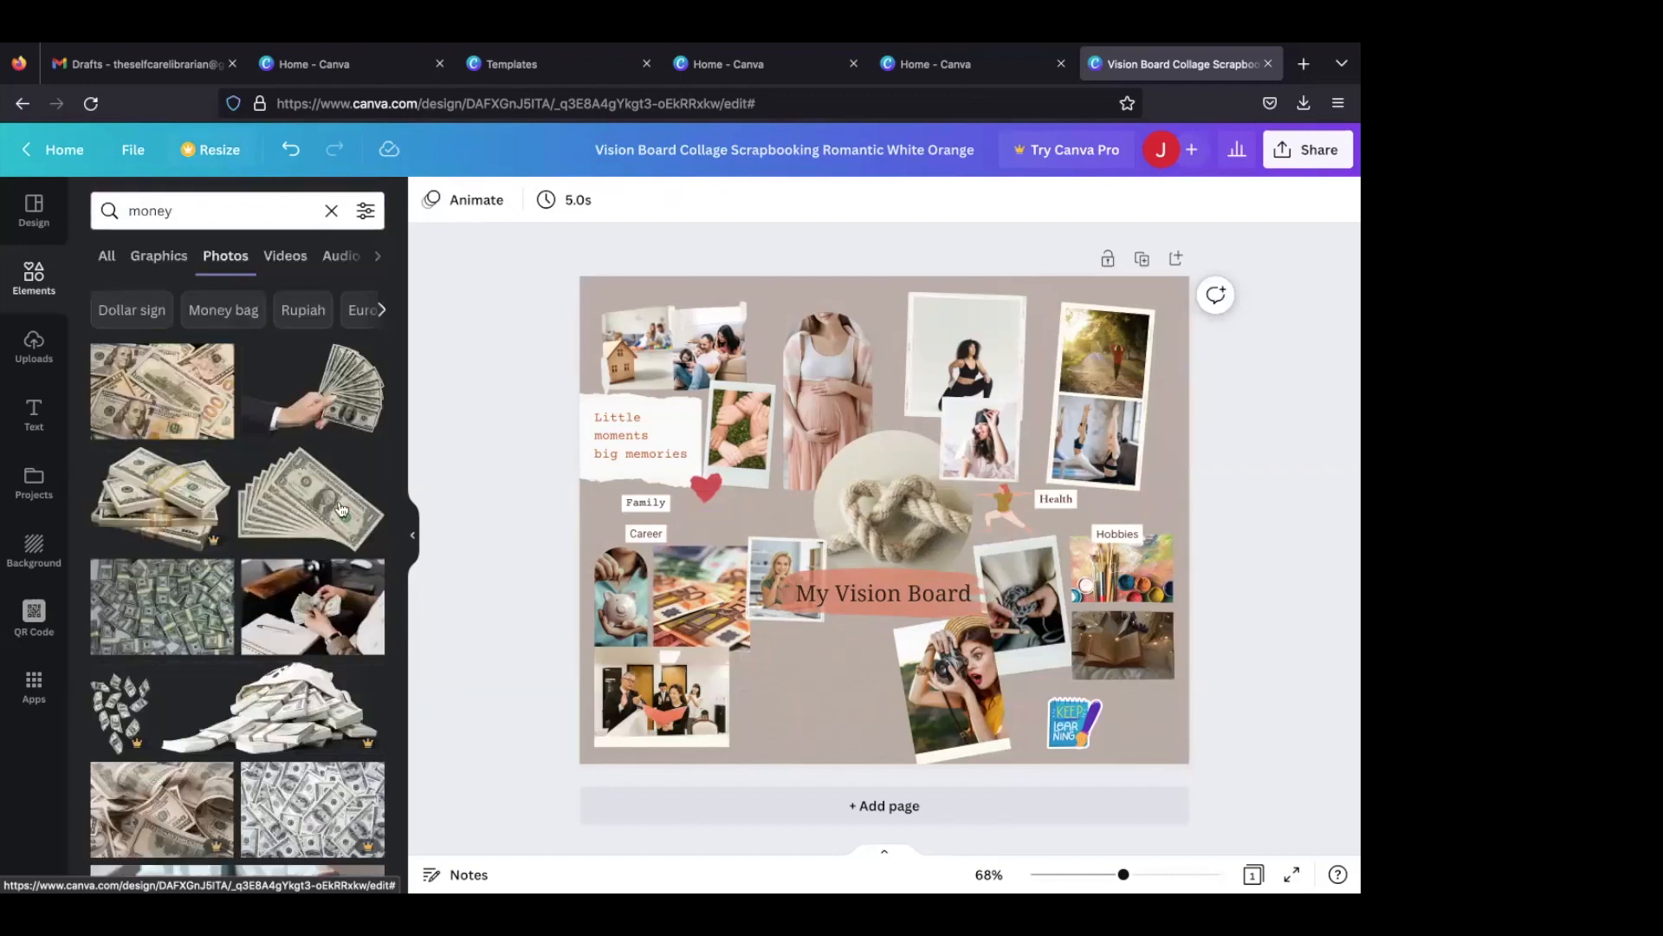
click(187, 398)
drag(860, 417, 703, 560)
click(689, 700)
drag(690, 700, 724, 710)
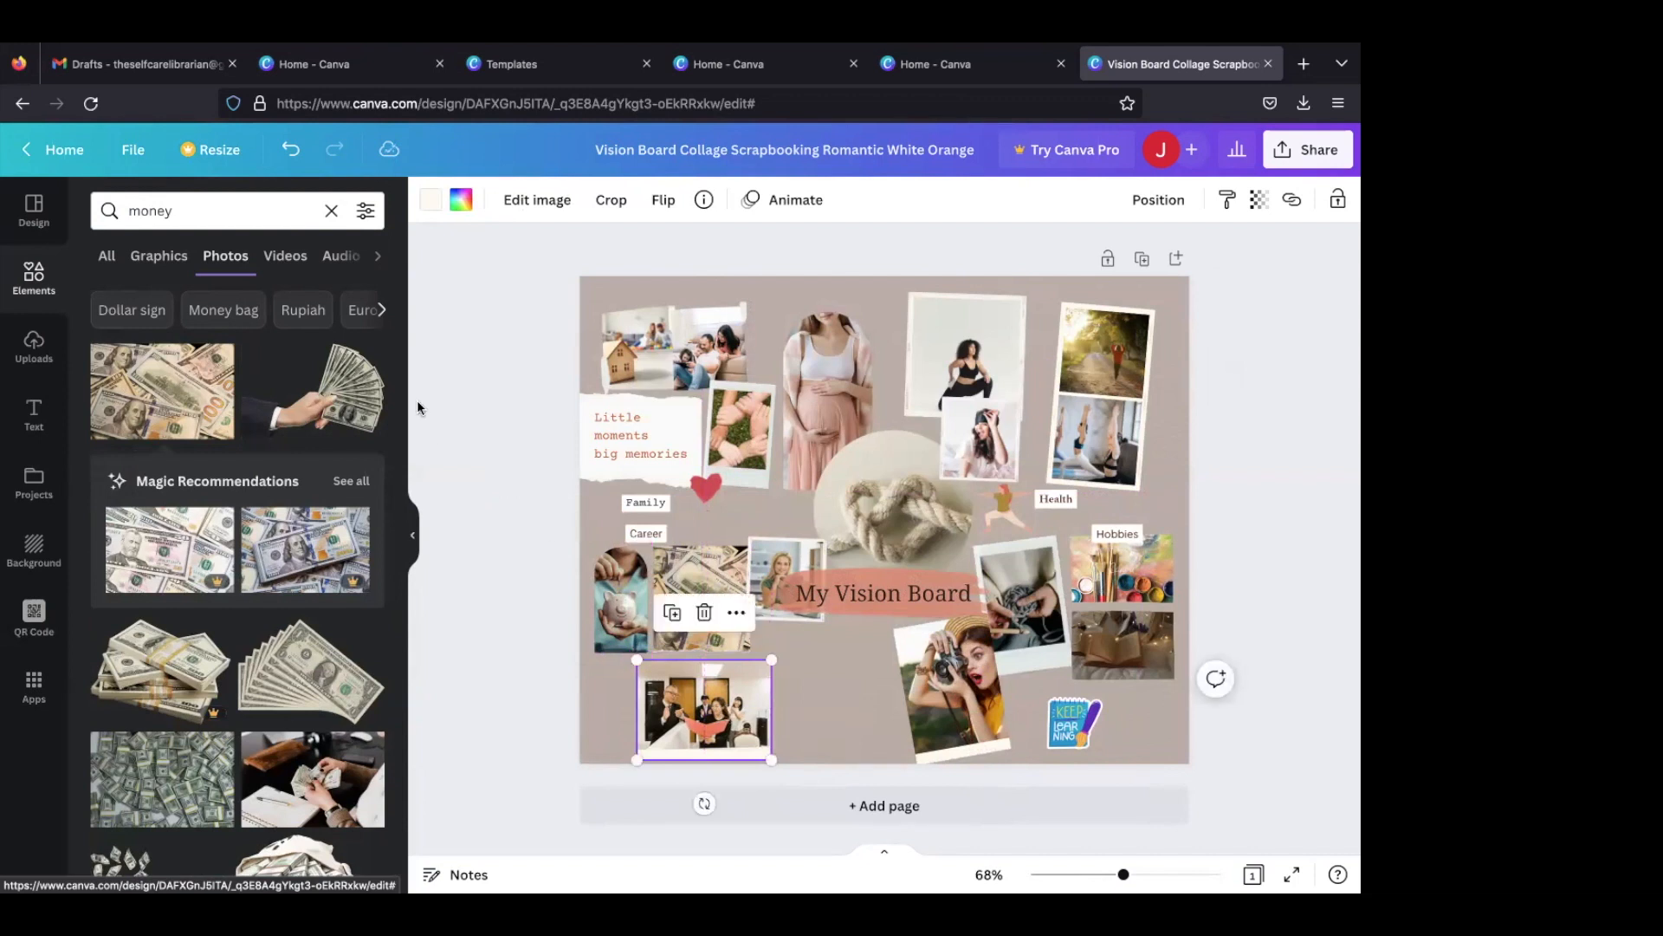
- Add the cream money bag graphic with a green dollar sign, shrink it and place it beside the office colleagues photo
click(168, 254)
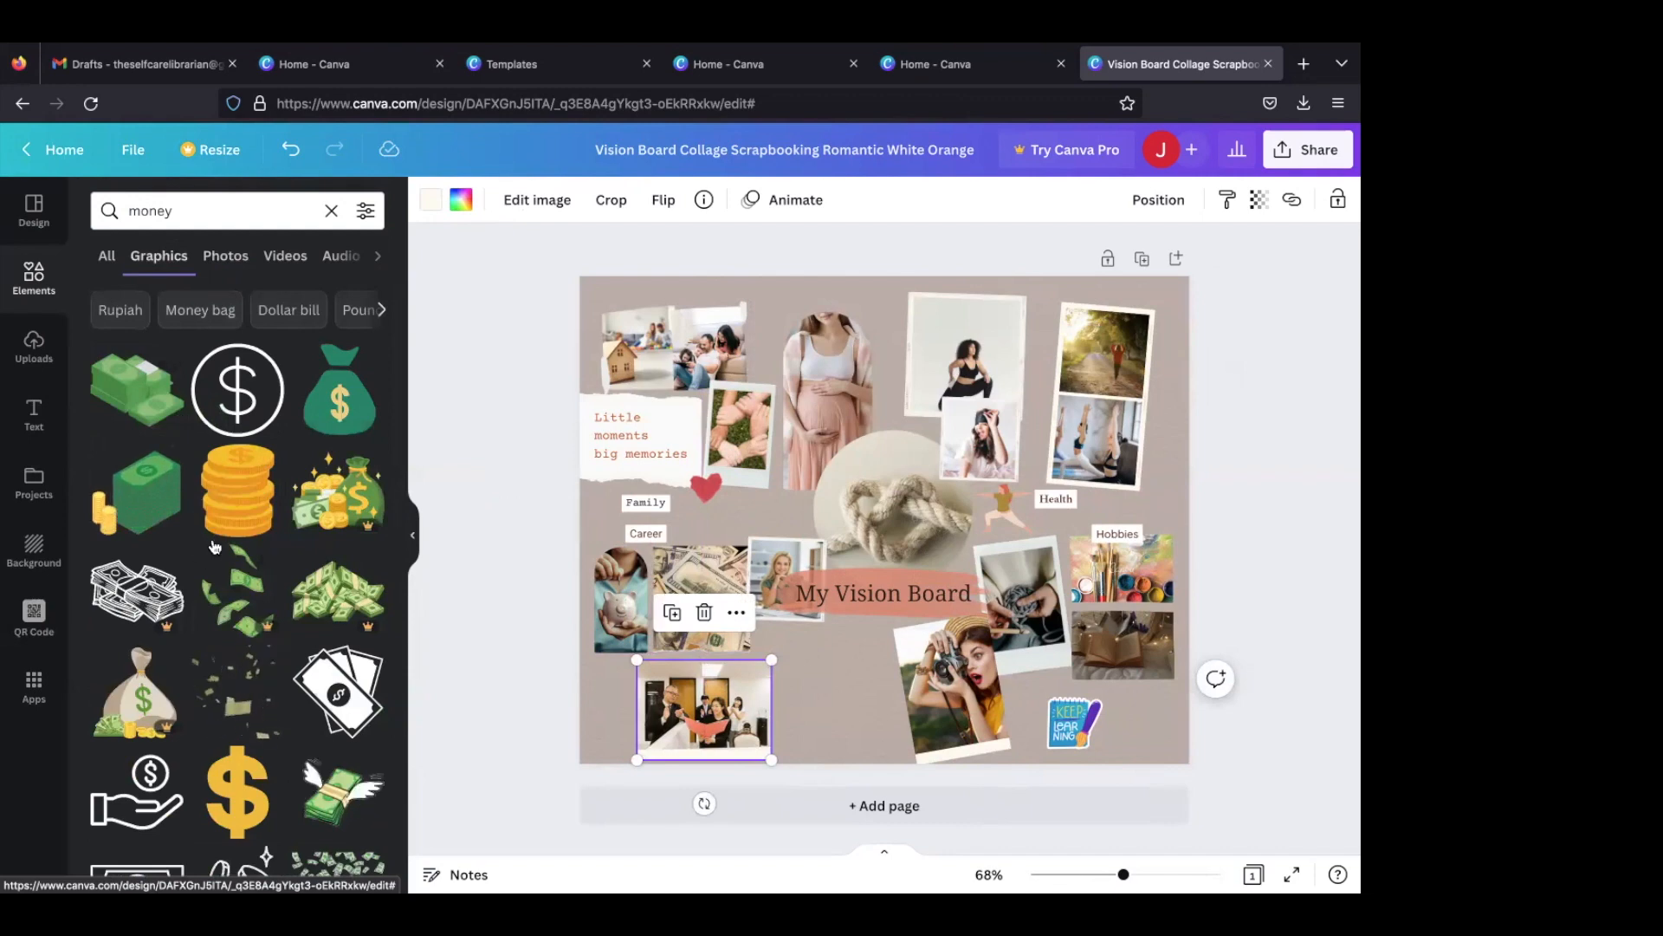
scroll(212, 542, down, 2)
scroll(215, 545, down, 2)
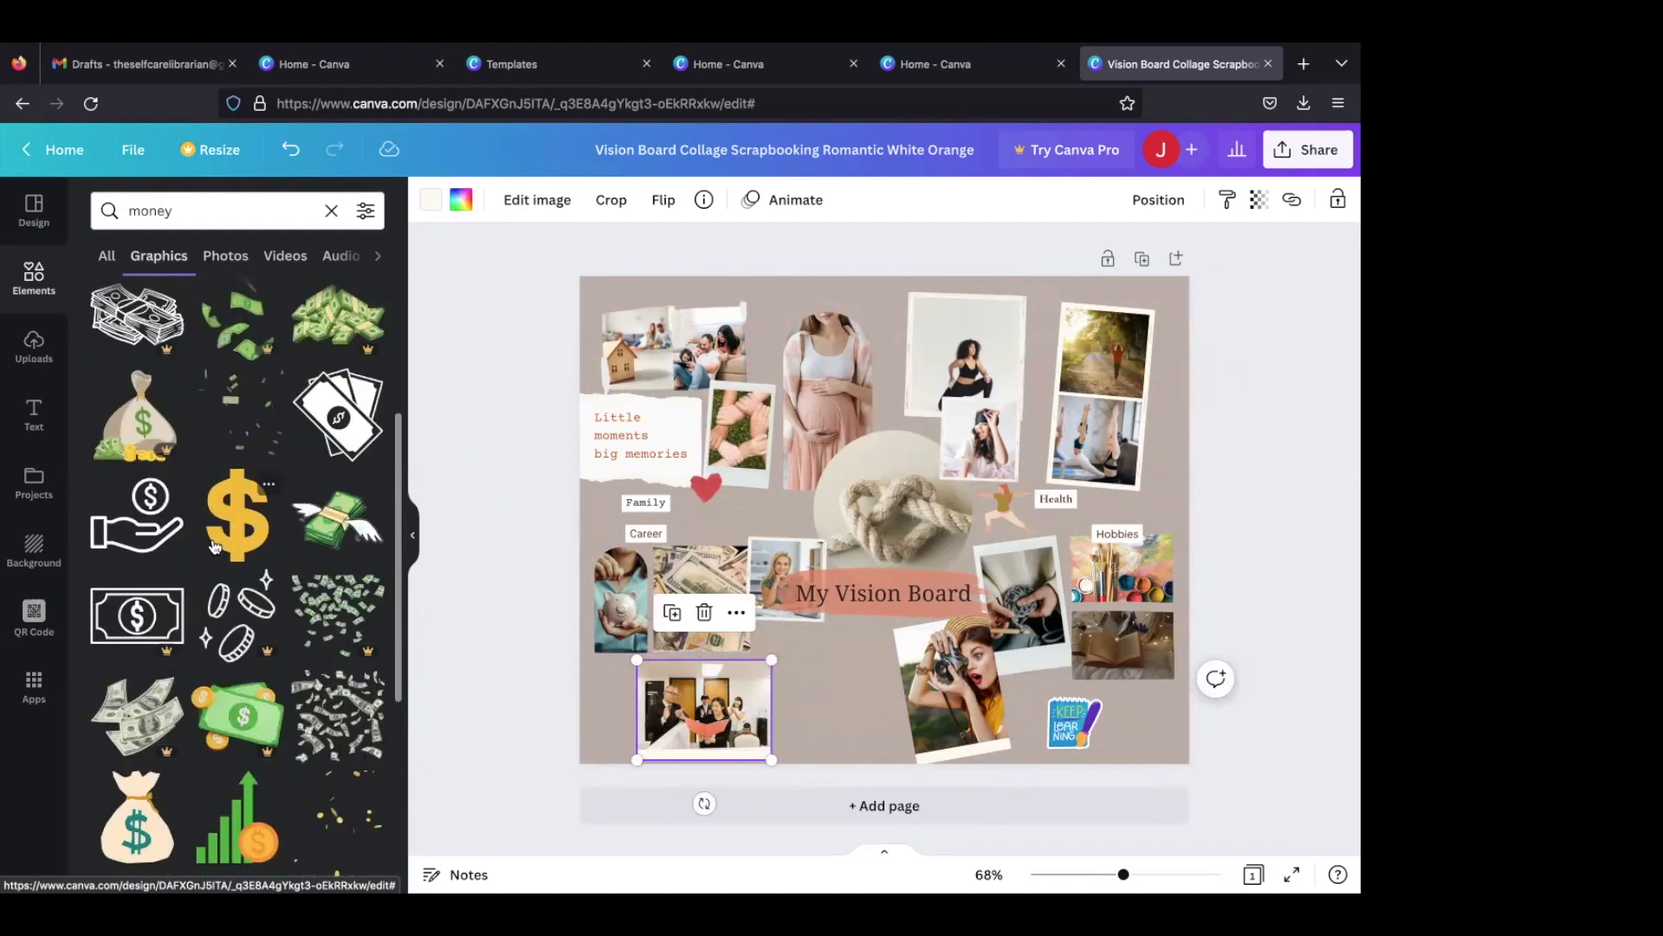
scroll(214, 544, down, 2)
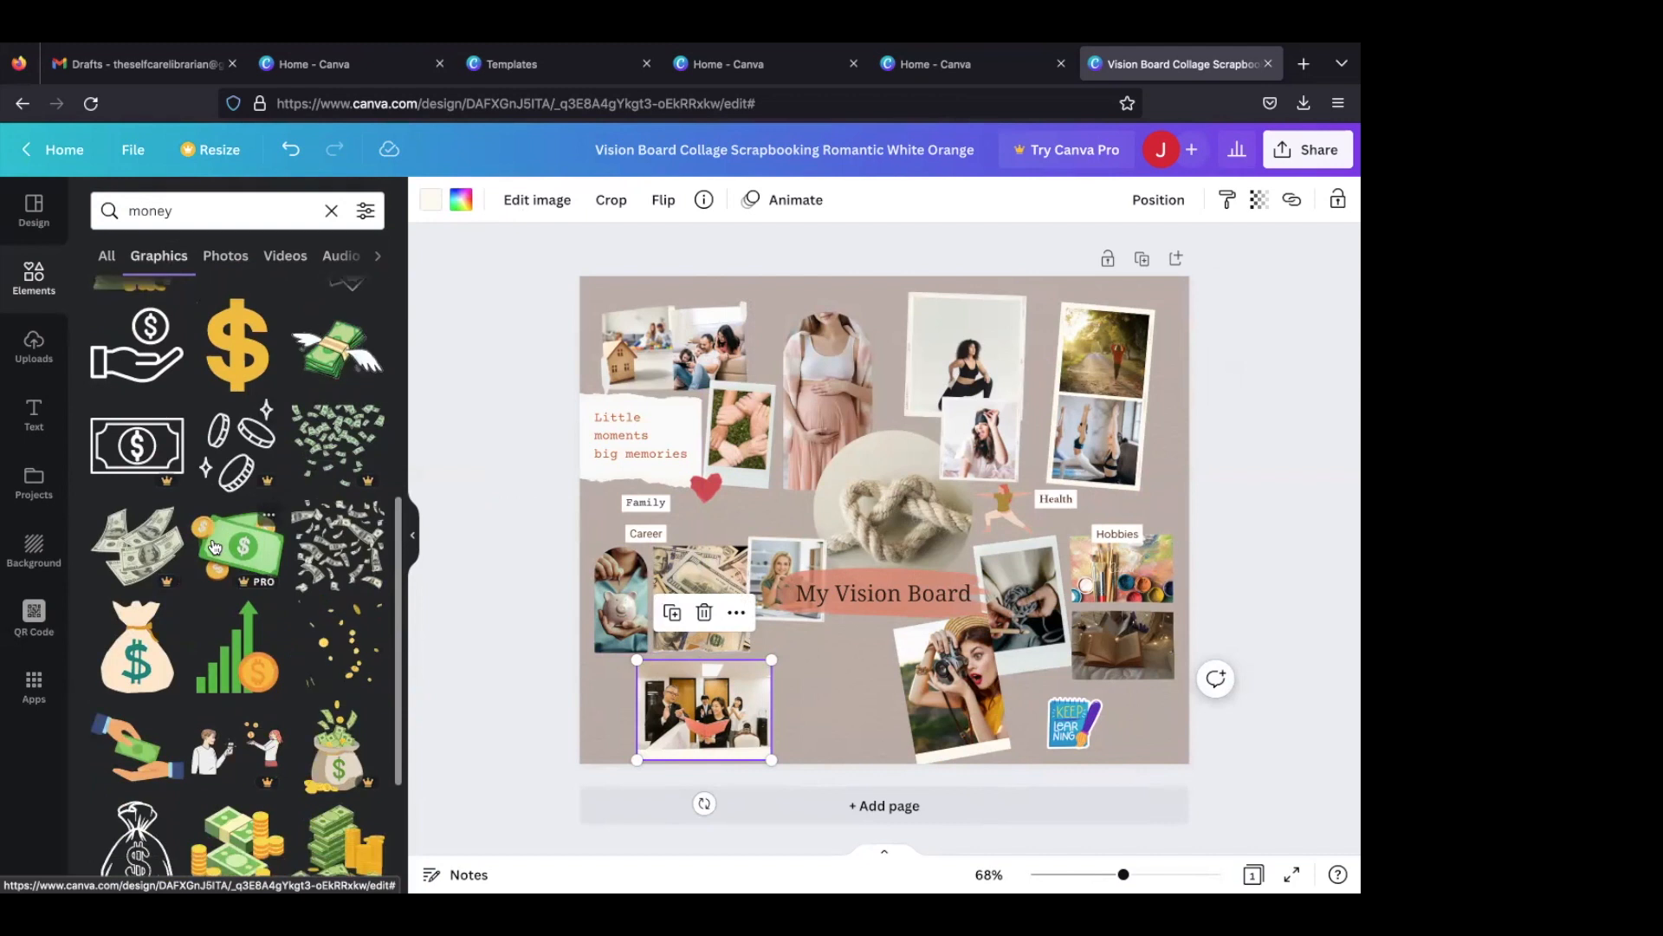
click(137, 648)
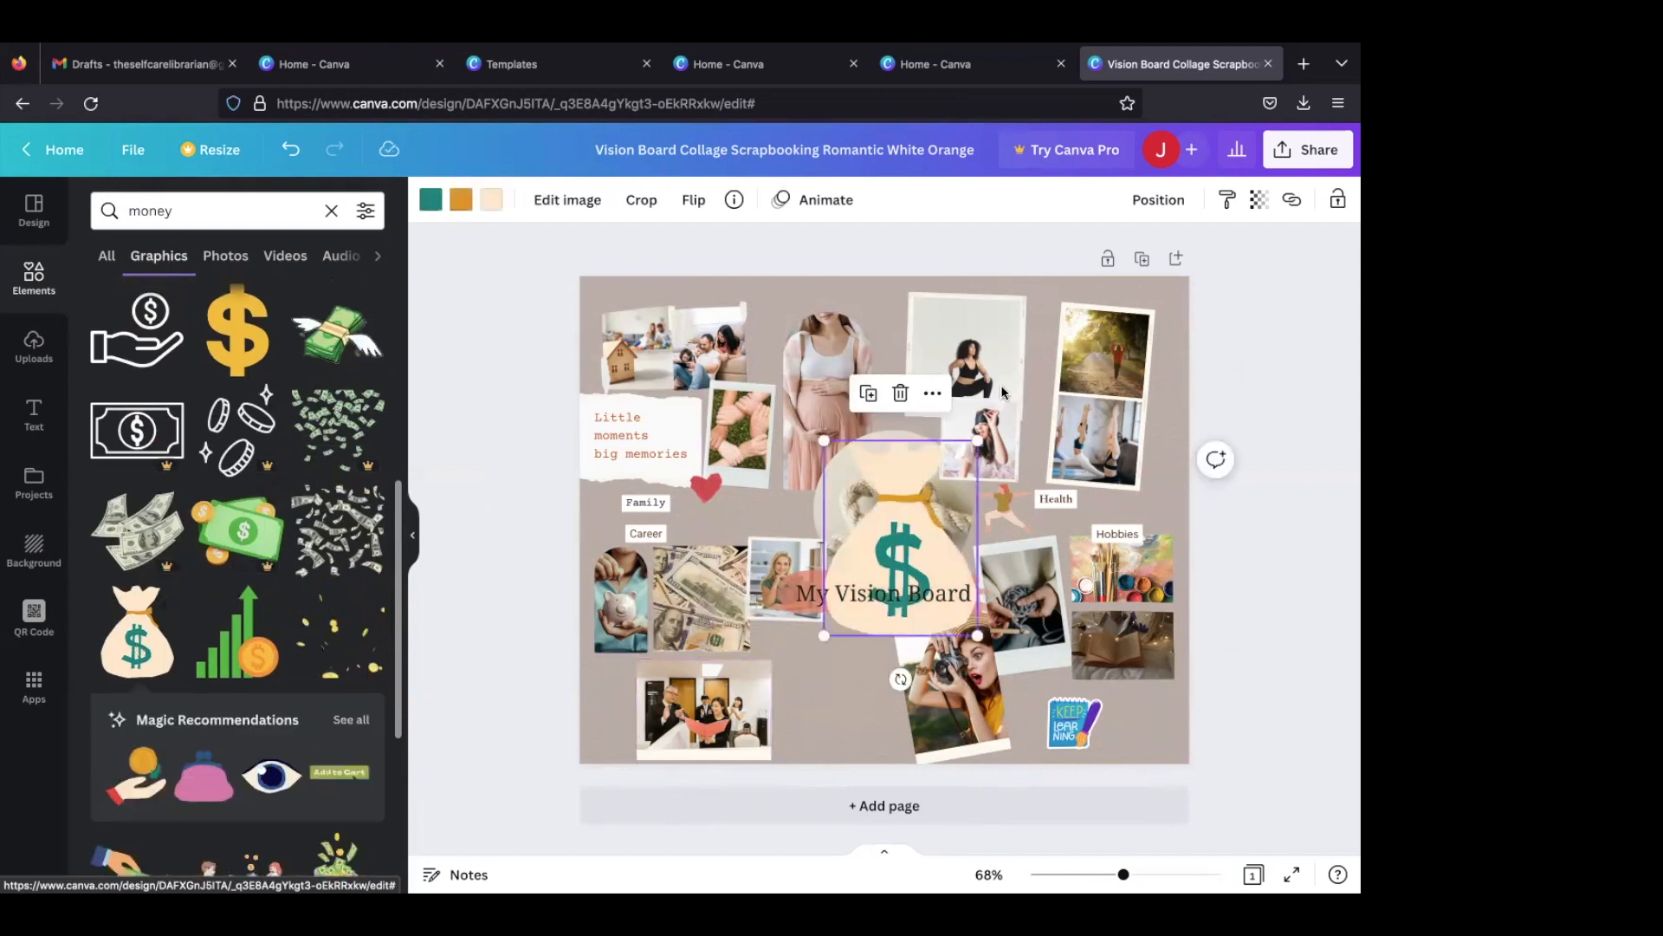
drag(918, 518, 846, 626)
mouse_move(791, 740)
mouse_down()
mouse_move(795, 755)
mouse_move(823, 732)
mouse_up()
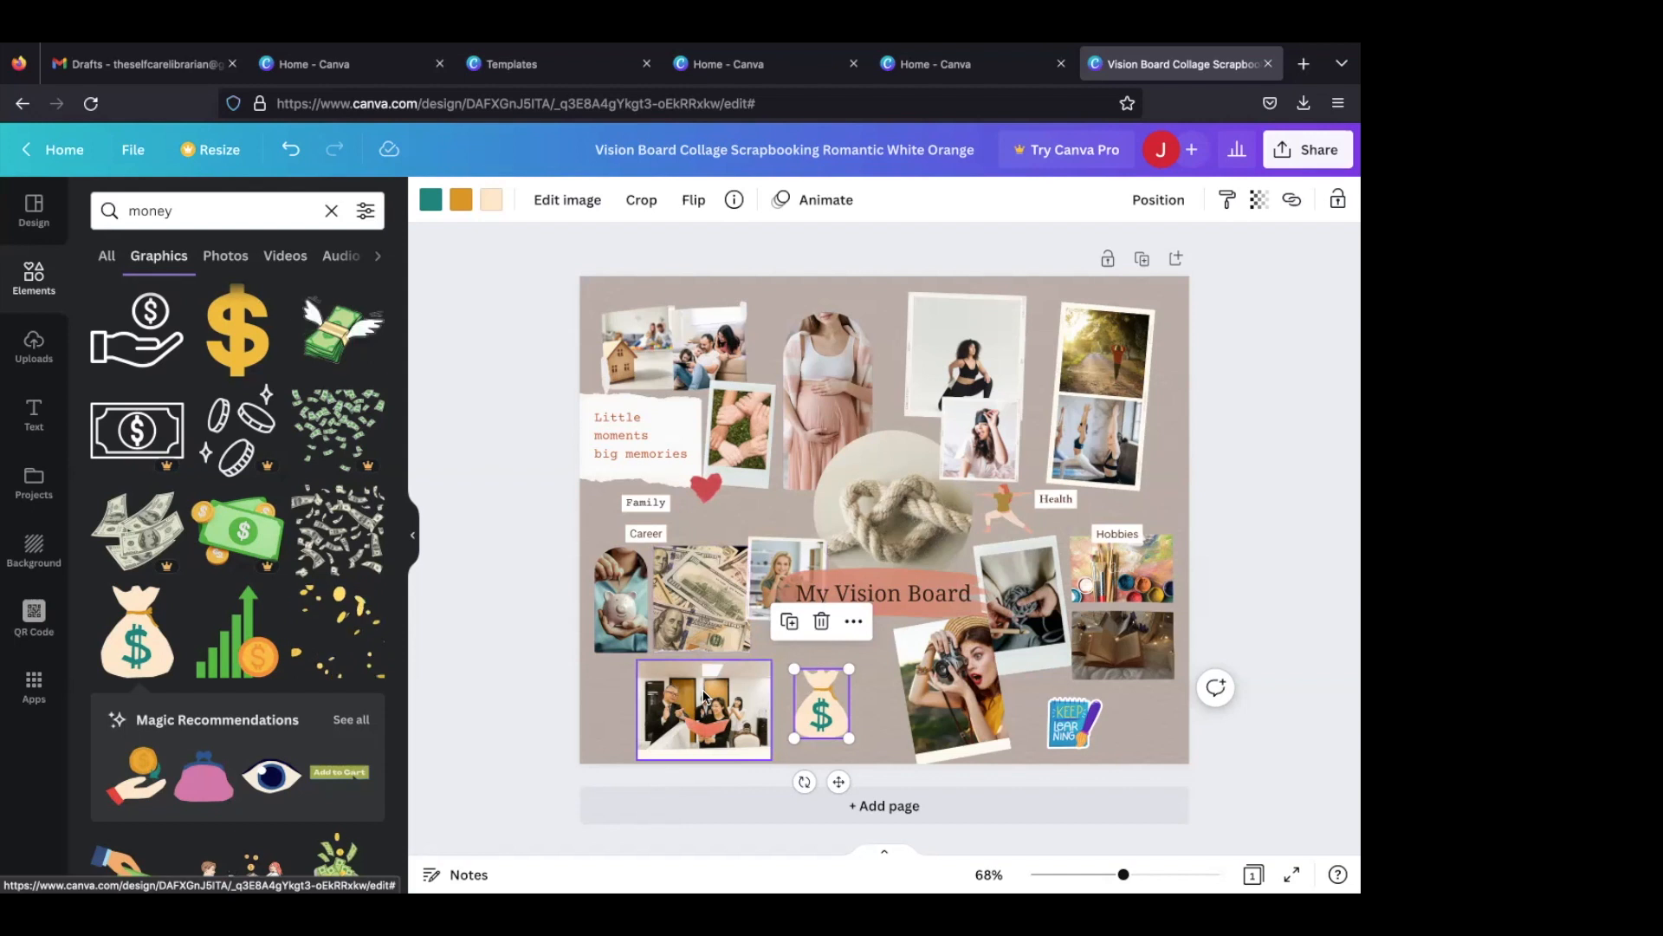
- Shrink the office colleagues photo and place it under the piggy bank photo, then move the money bag up beneath the title
drag(707, 698, 661, 665)
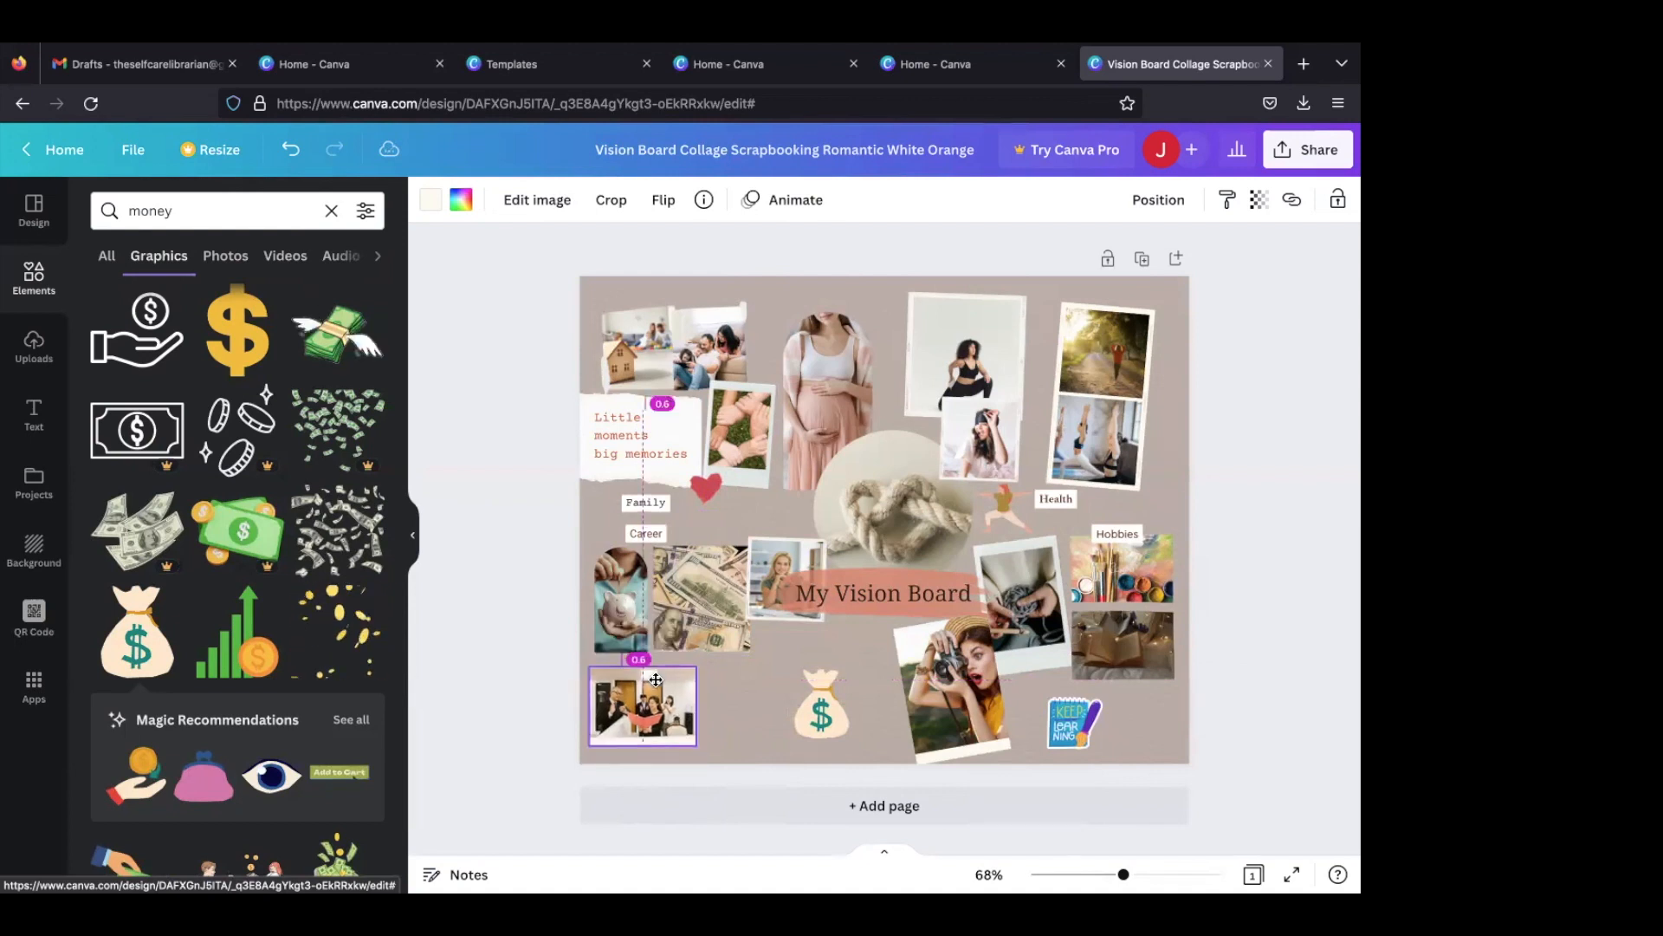
click(827, 708)
drag(831, 706, 873, 656)
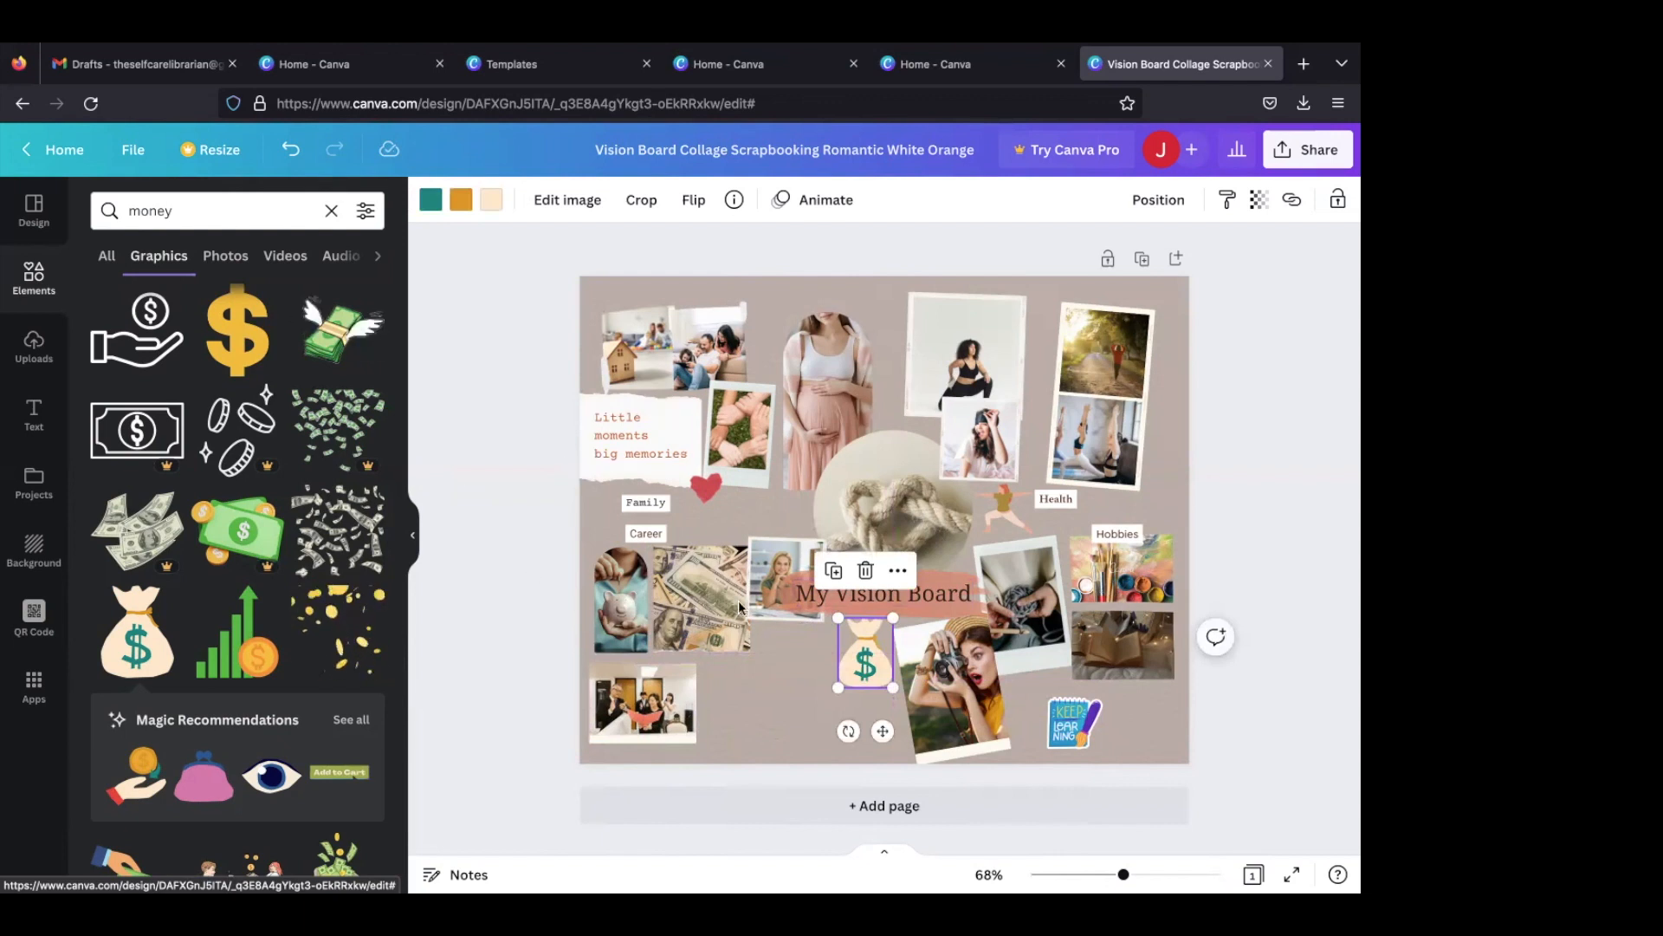
- Search the graphics for "tik tok", add the black TikTok logo and place it at small size beside the office colleagues photo
click(247, 217)
double_click(247, 216)
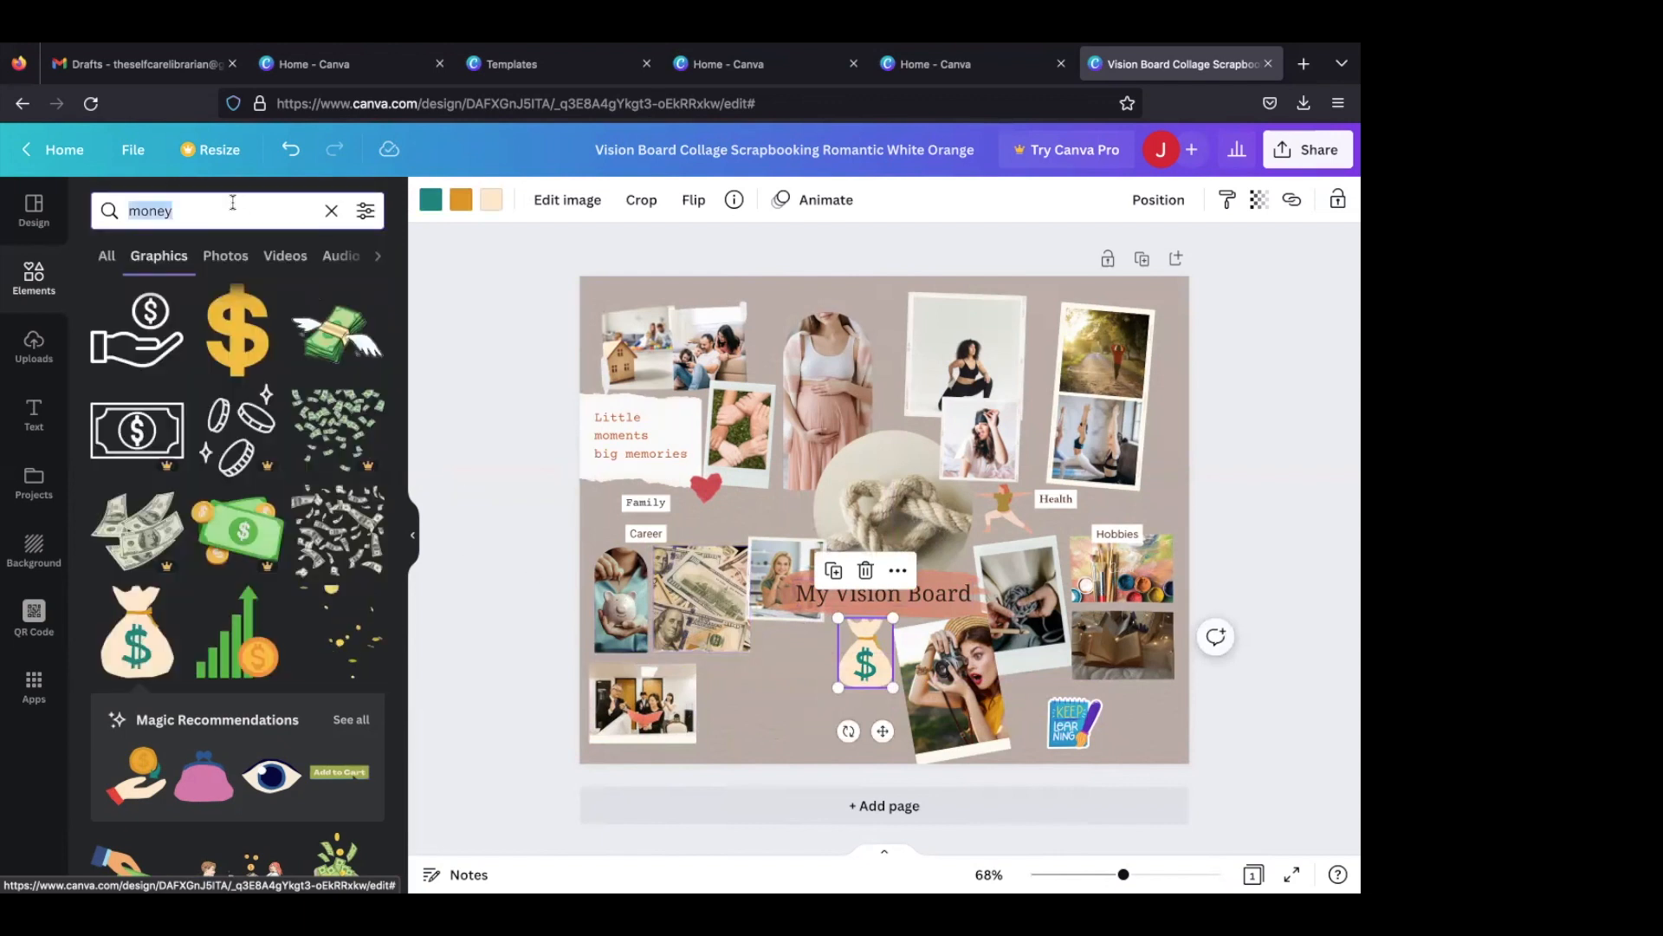
text(tik tok)
key(Return)
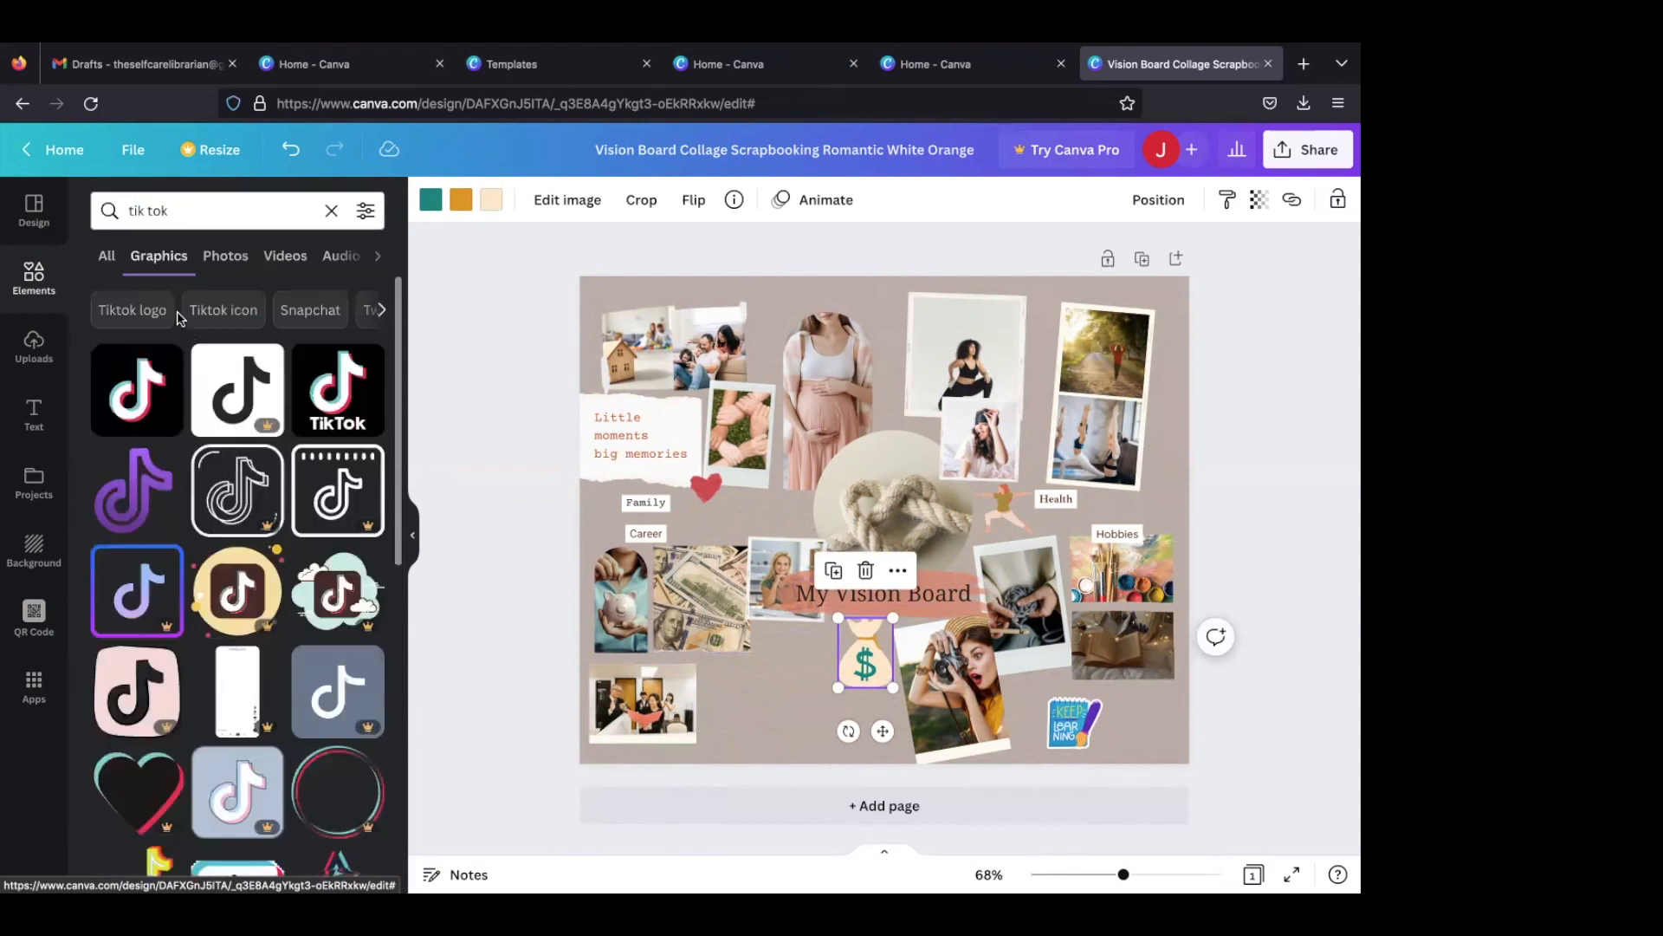
click(224, 255)
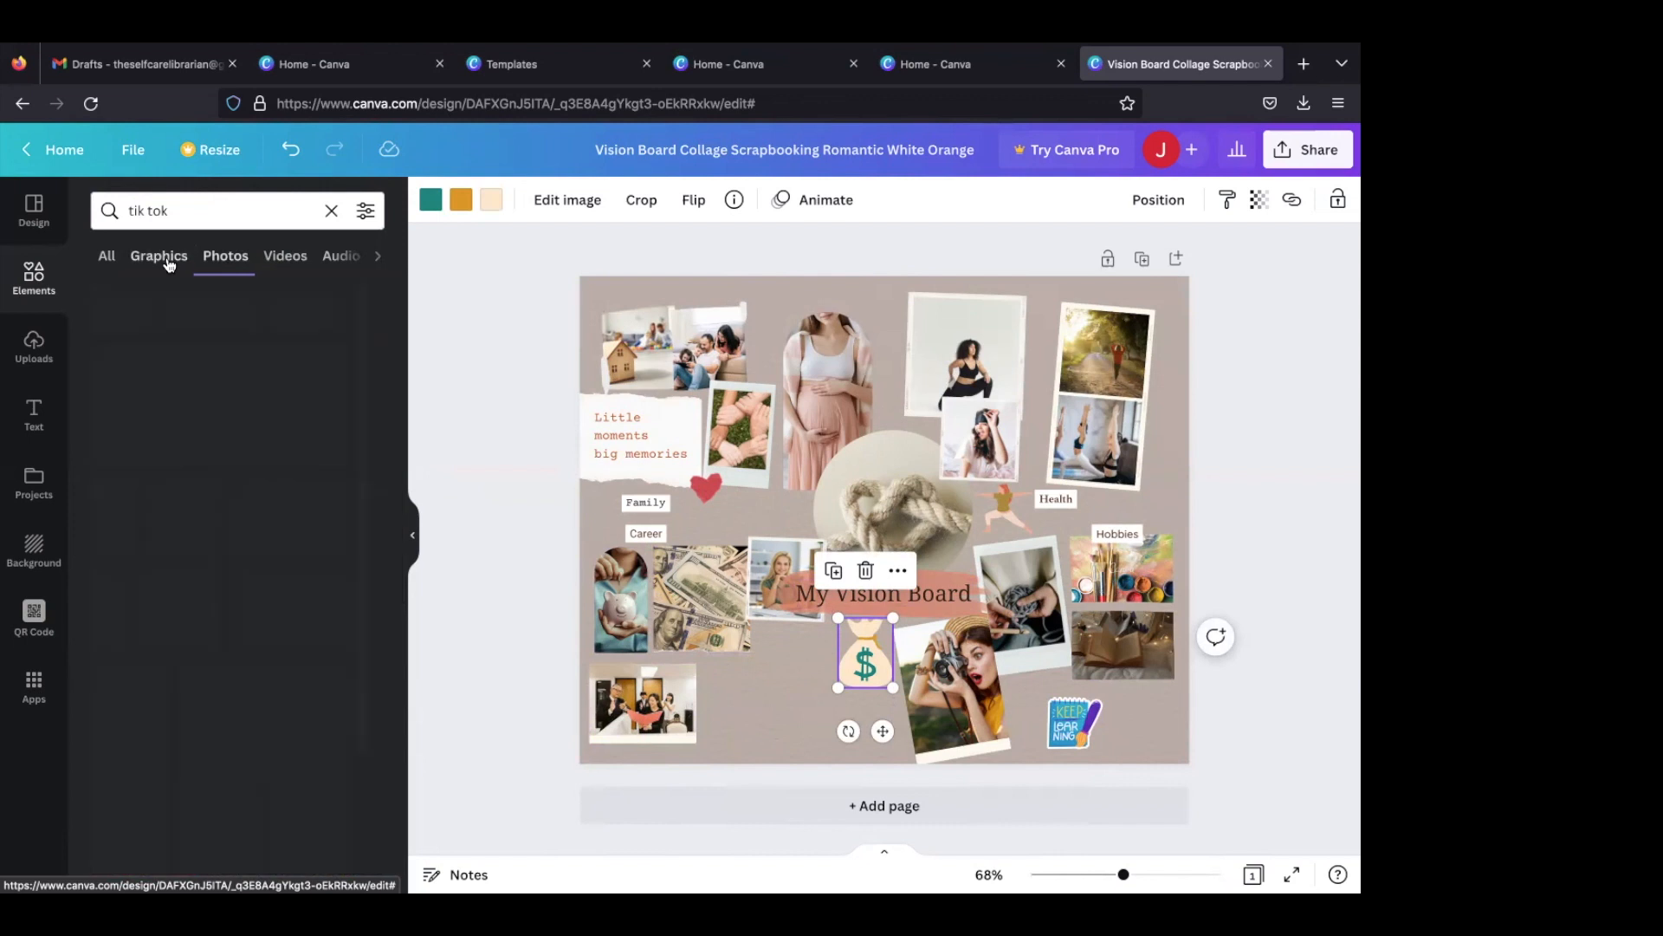
click(160, 256)
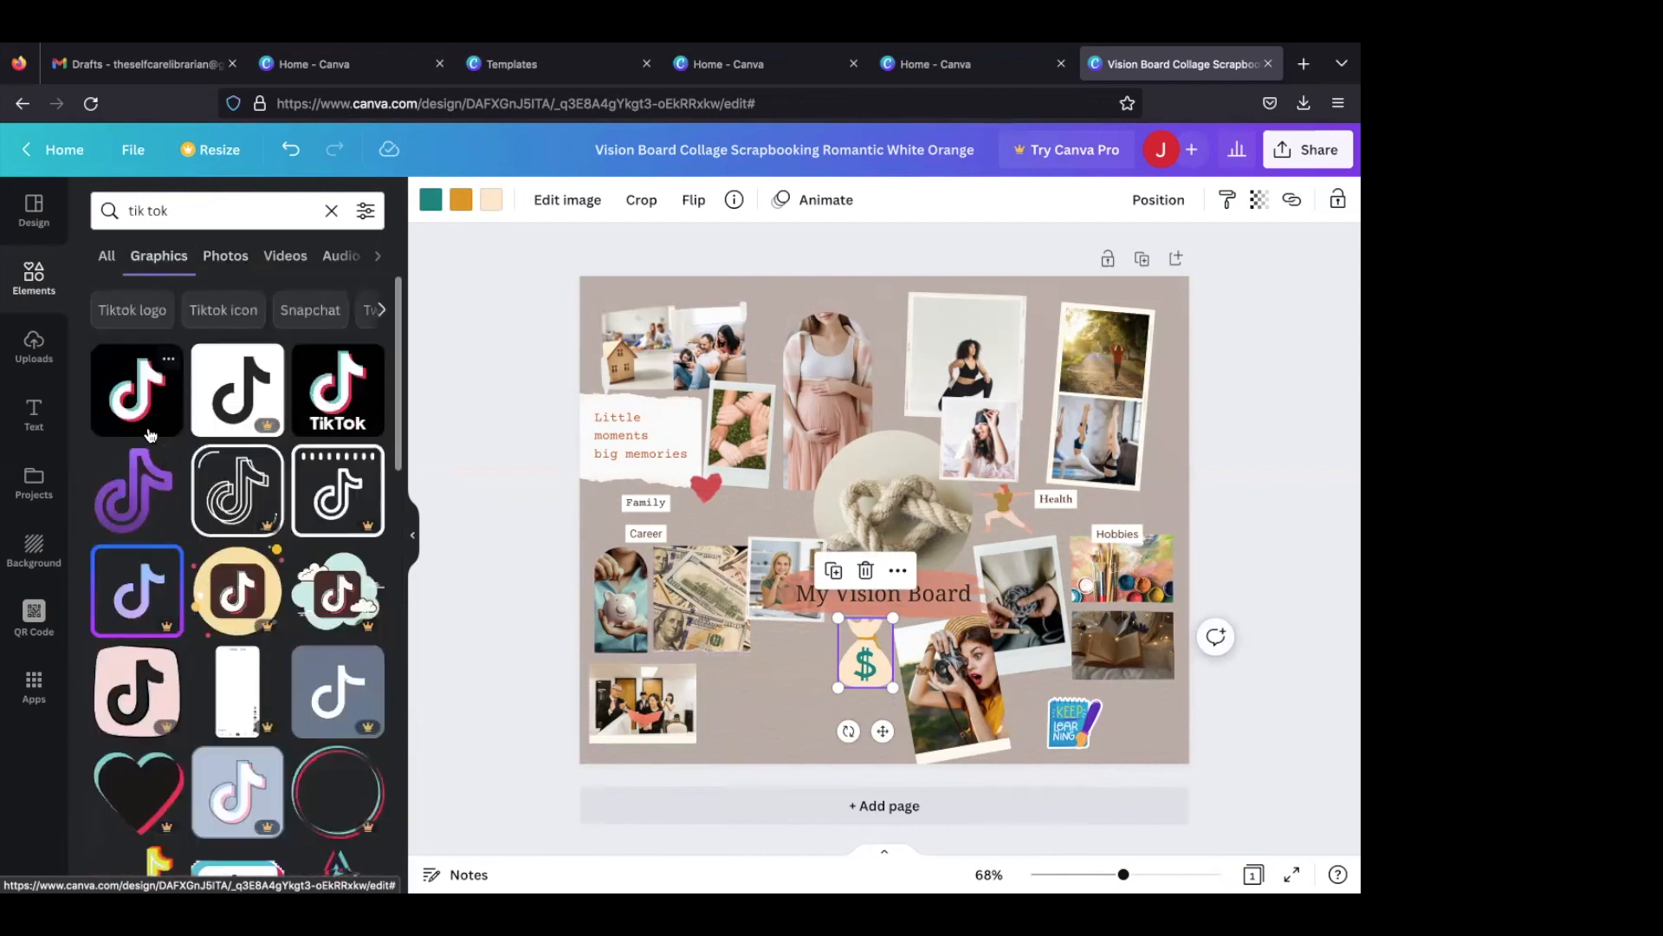
click(149, 433)
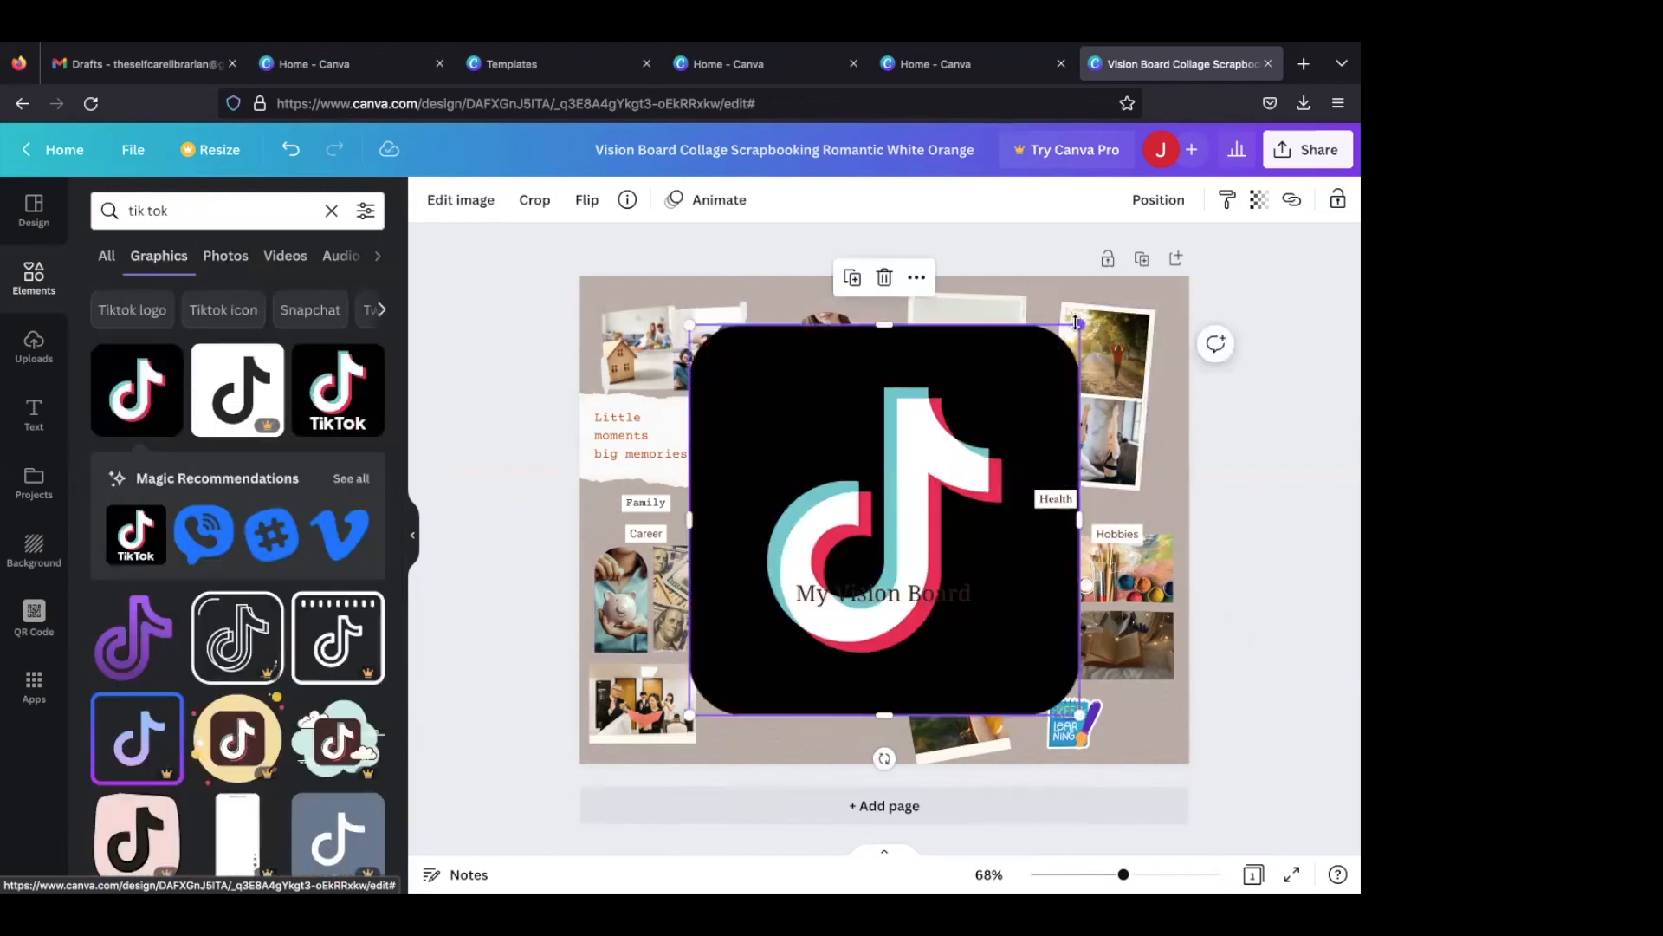
drag(1077, 322, 730, 712)
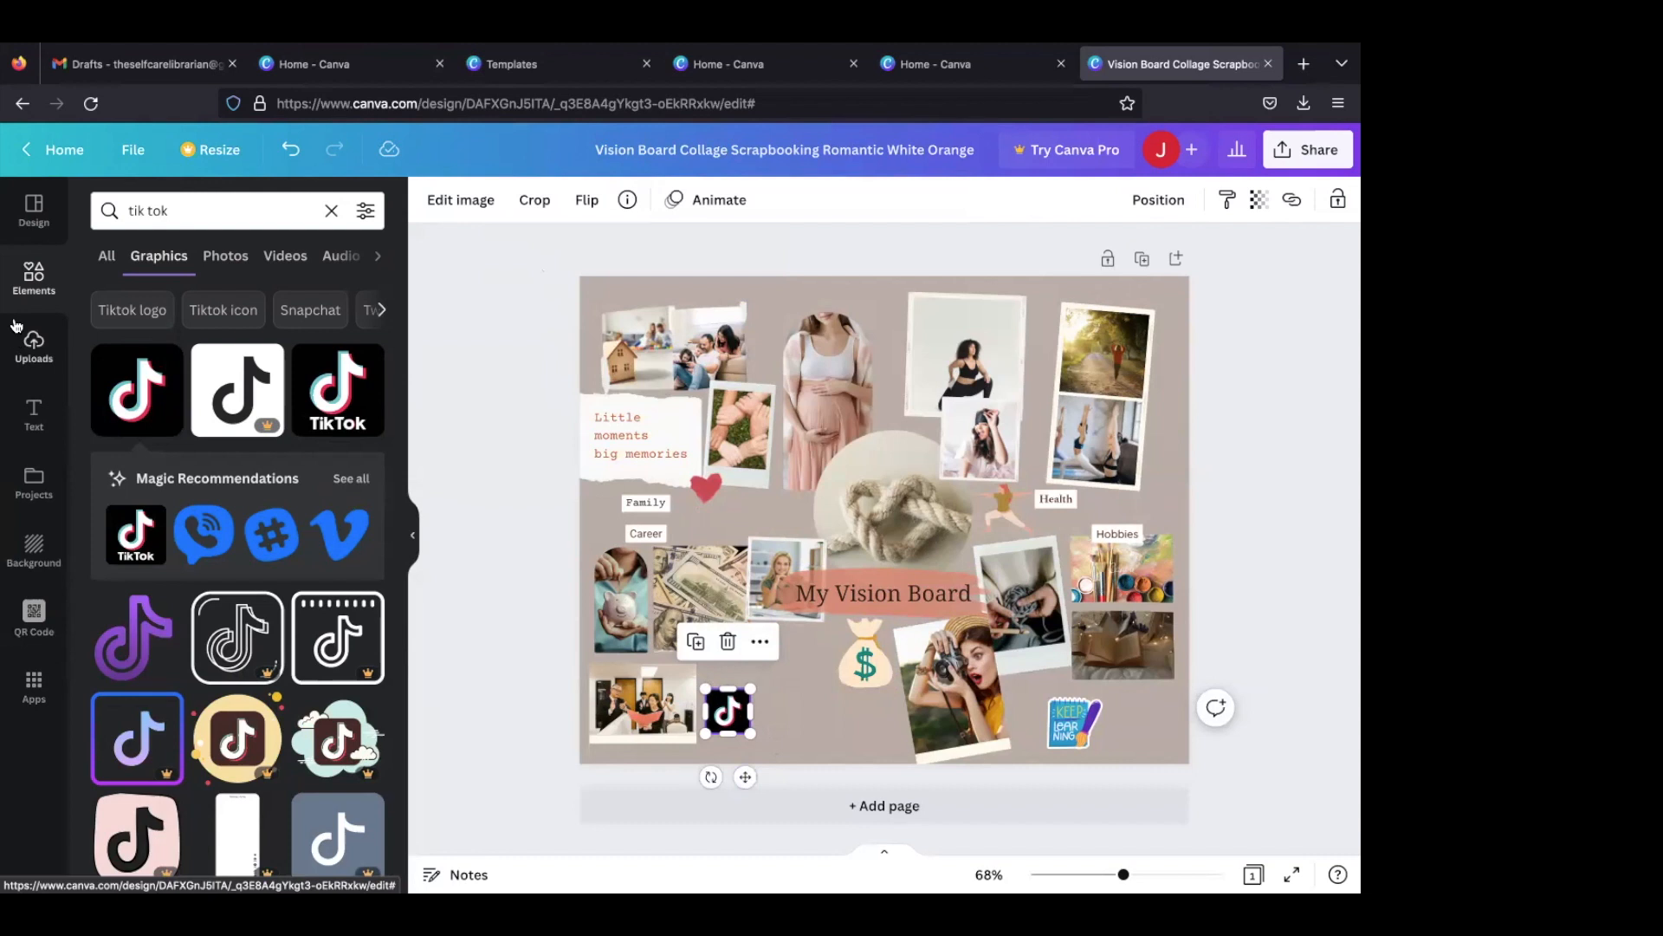
- Add the "Coffee Please" text style, change its text to "6K", and shrink it to size 32.1 next to the TikTok logo
click(35, 419)
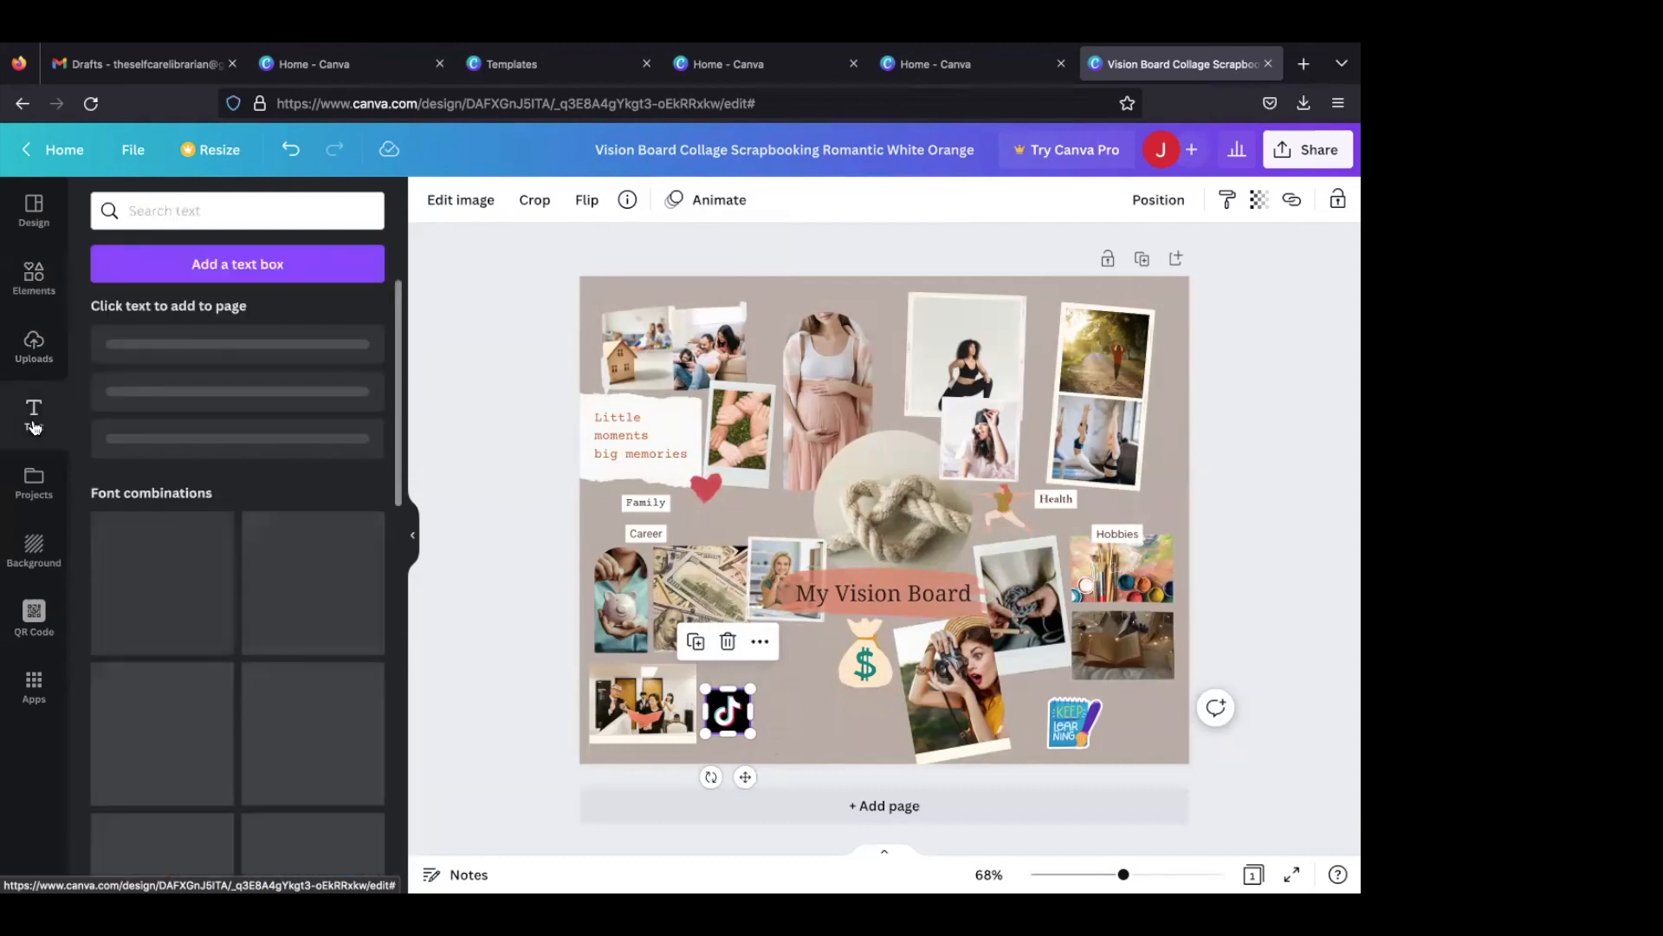
scroll(208, 524, down, 2)
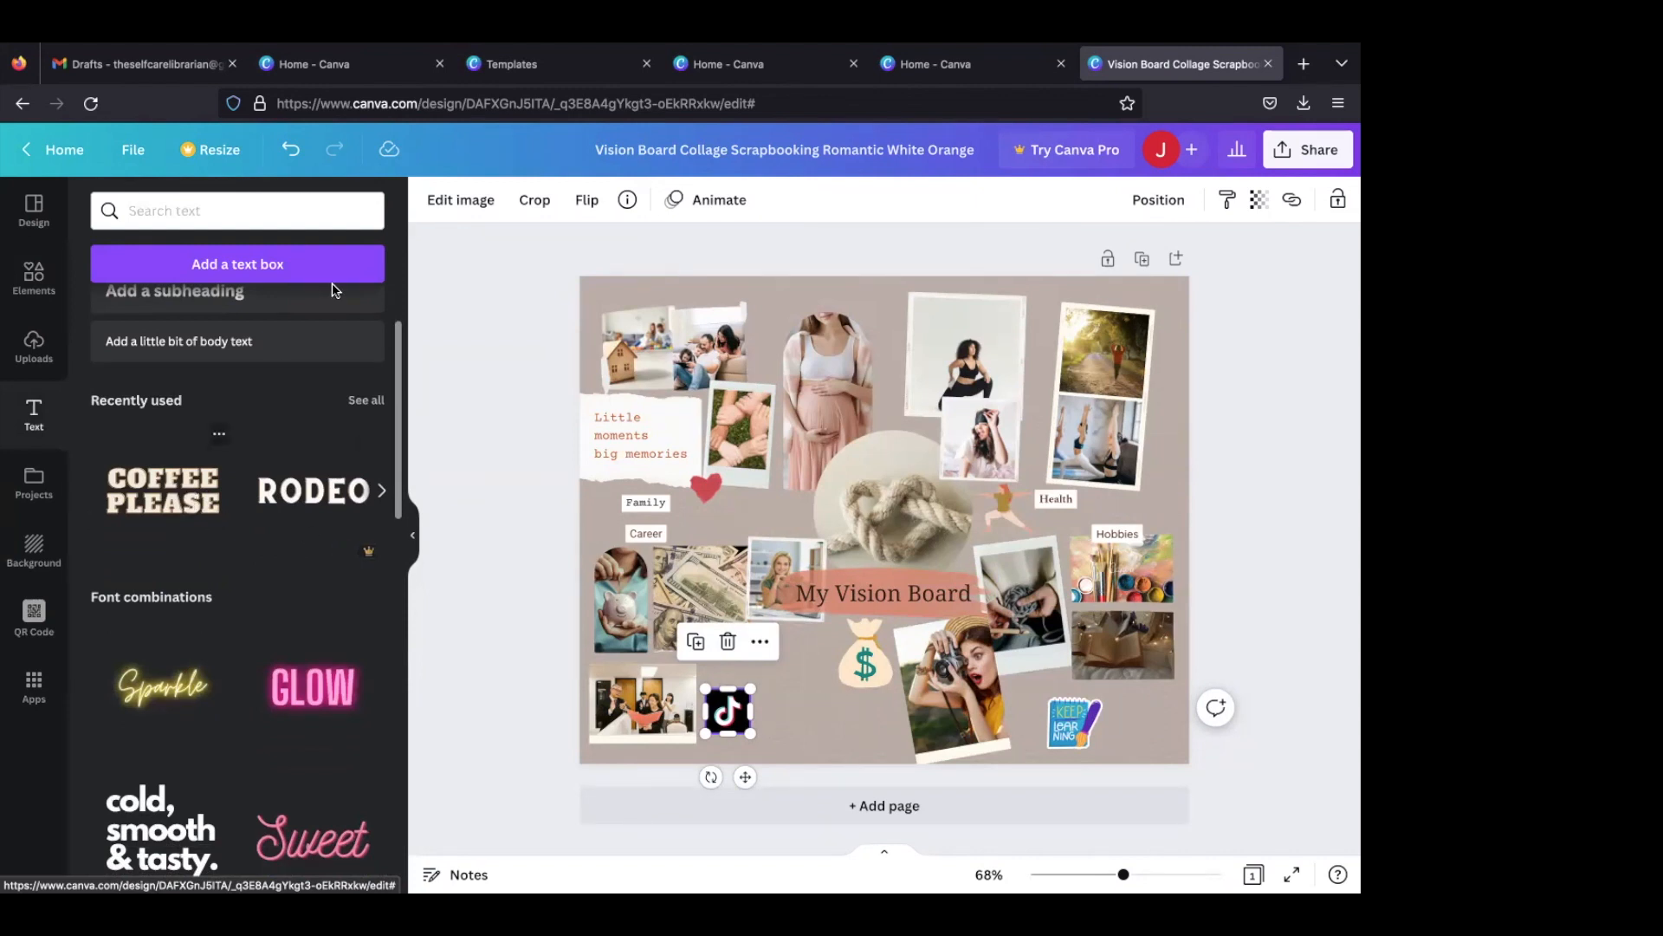
double_click(754, 531)
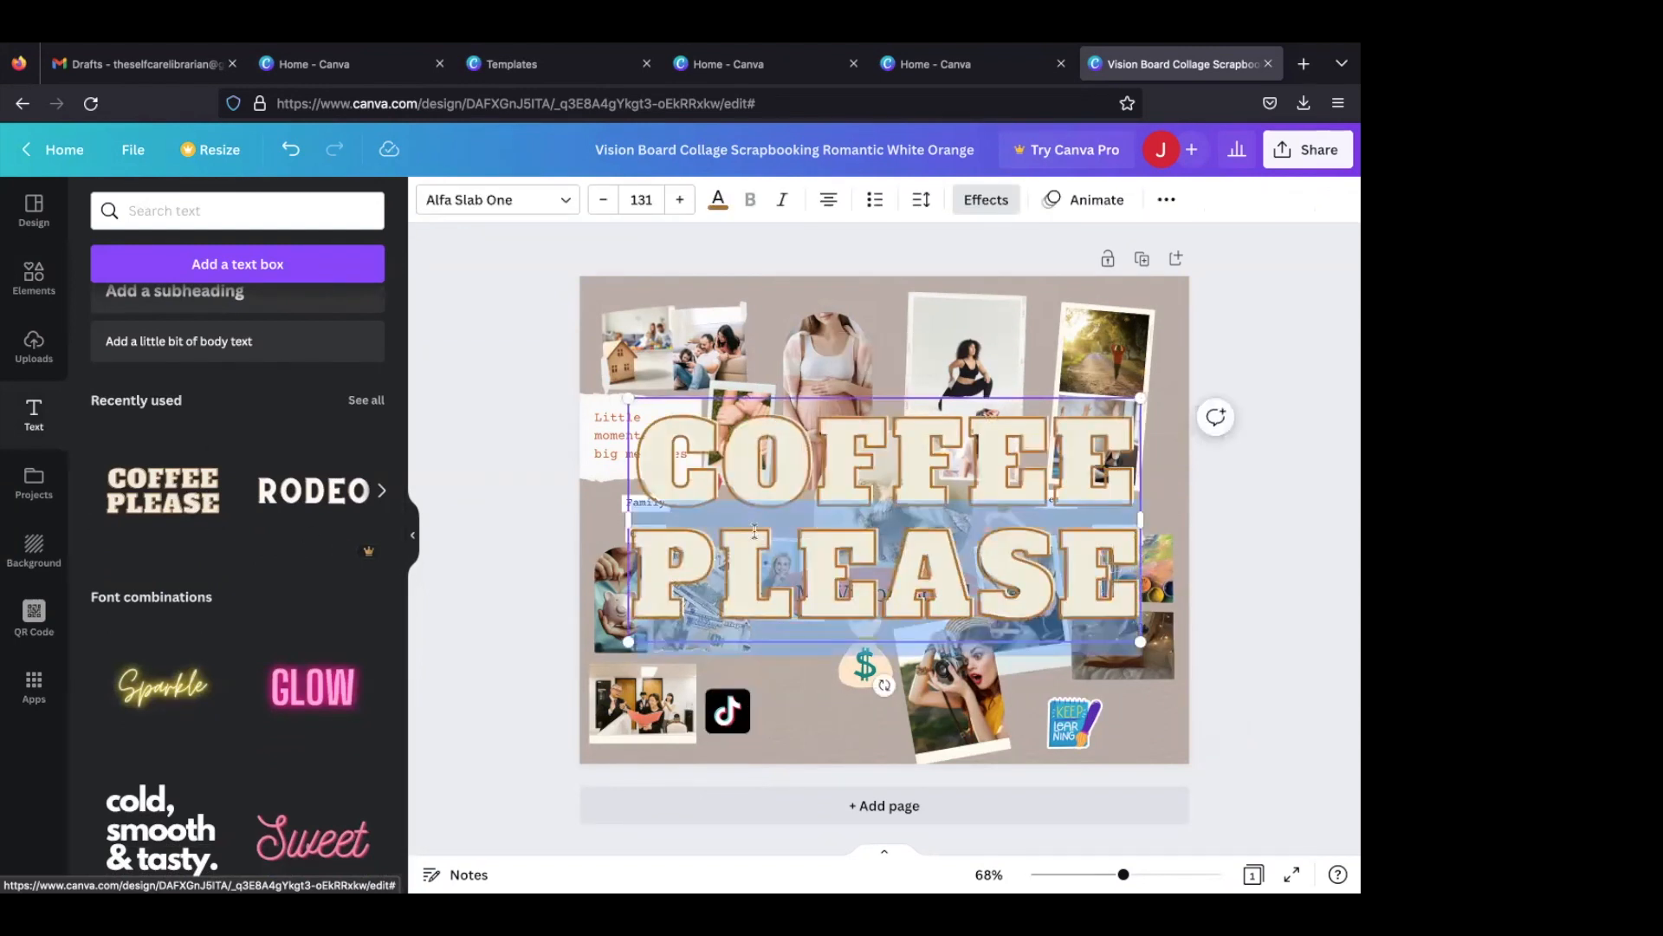
key(BackSpace)
key(BackSpace)
key(BackSpace)
key(BackSpace)
key(BackSpace)
key(BackSpace)
key(BackSpace)
key(BackSpace)
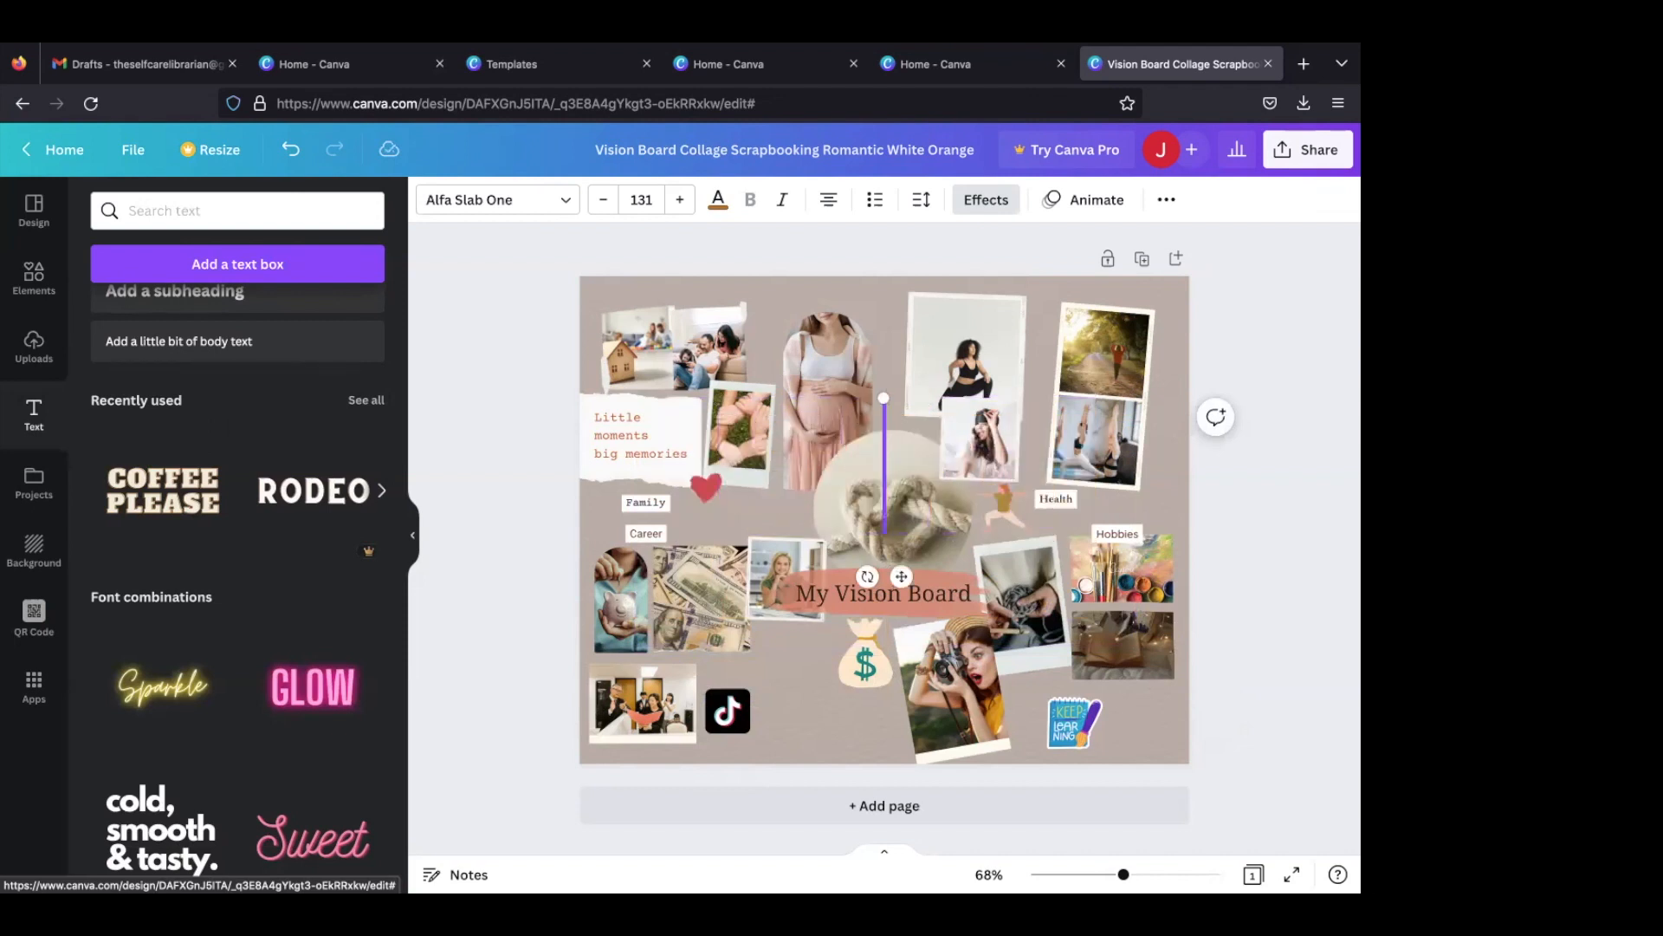
text(6K)
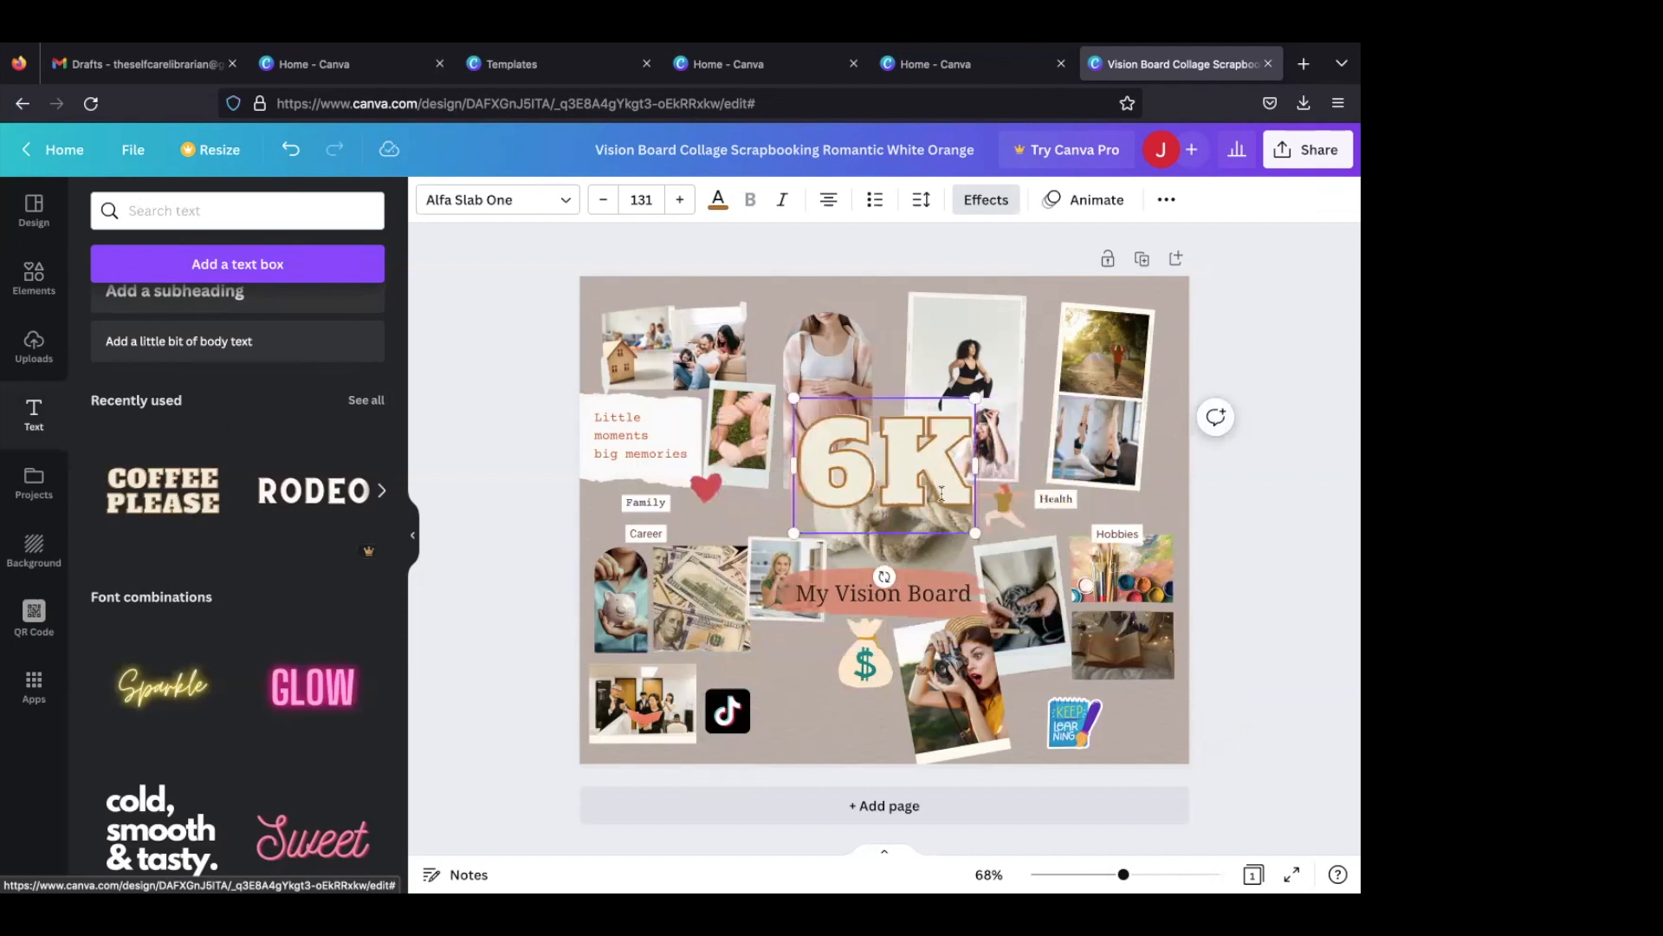
drag(962, 416, 784, 683)
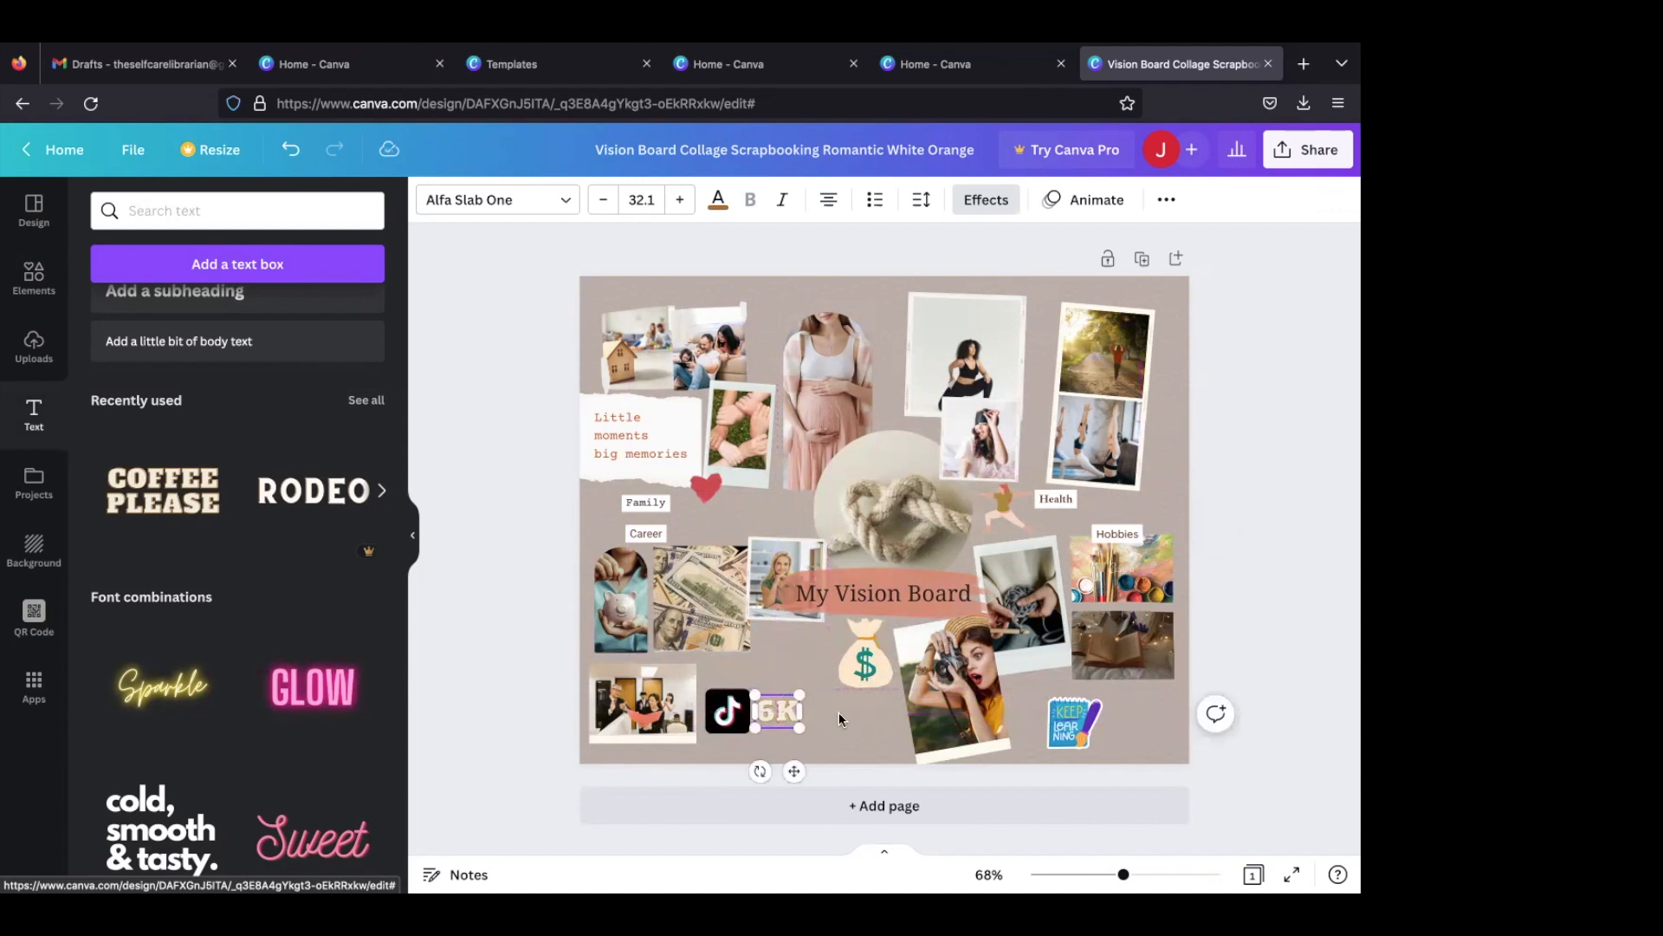
click(838, 714)
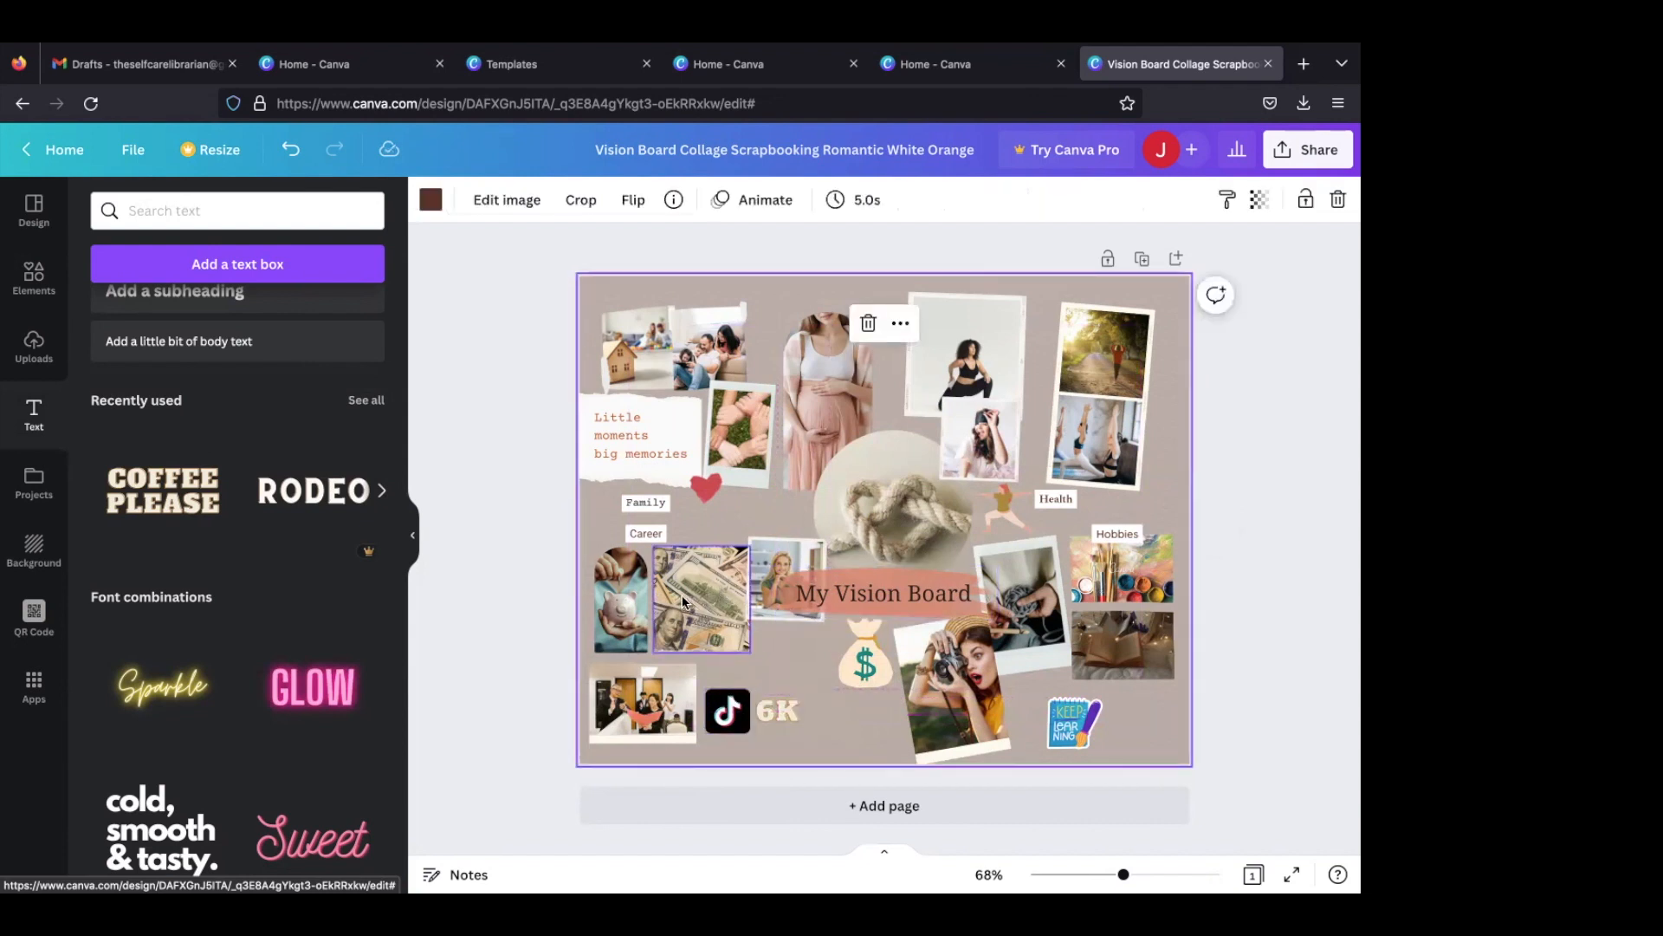
- Move the photo of the businesswoman down beneath the title, beside the money bag
click(770, 564)
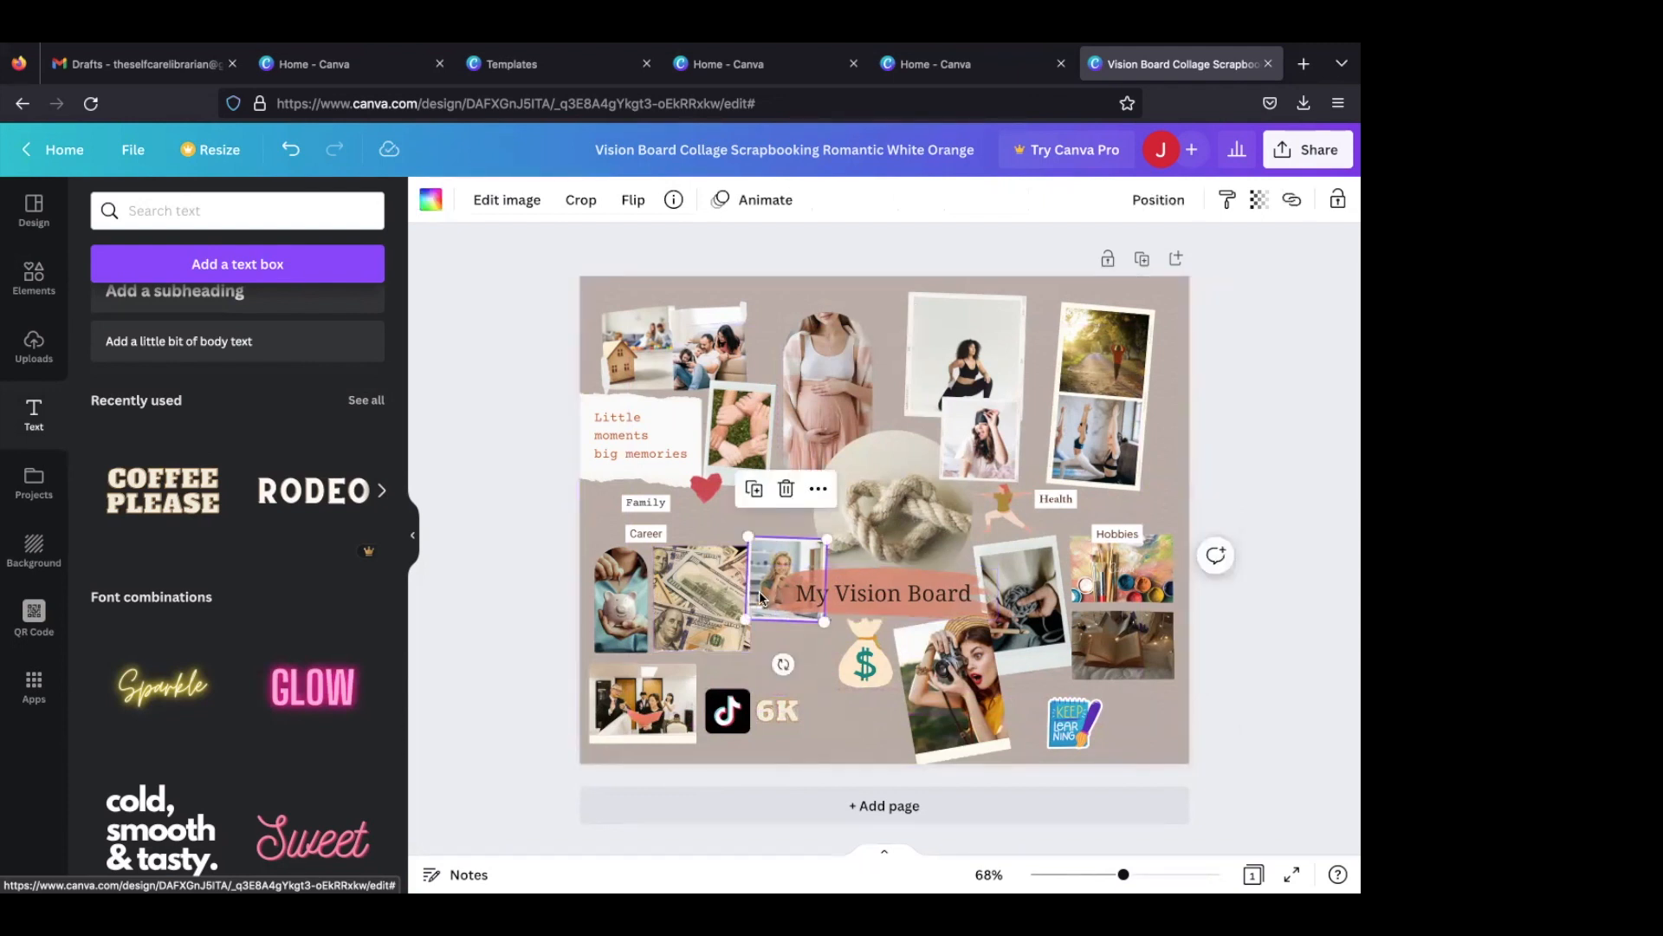
drag(758, 598, 768, 656)
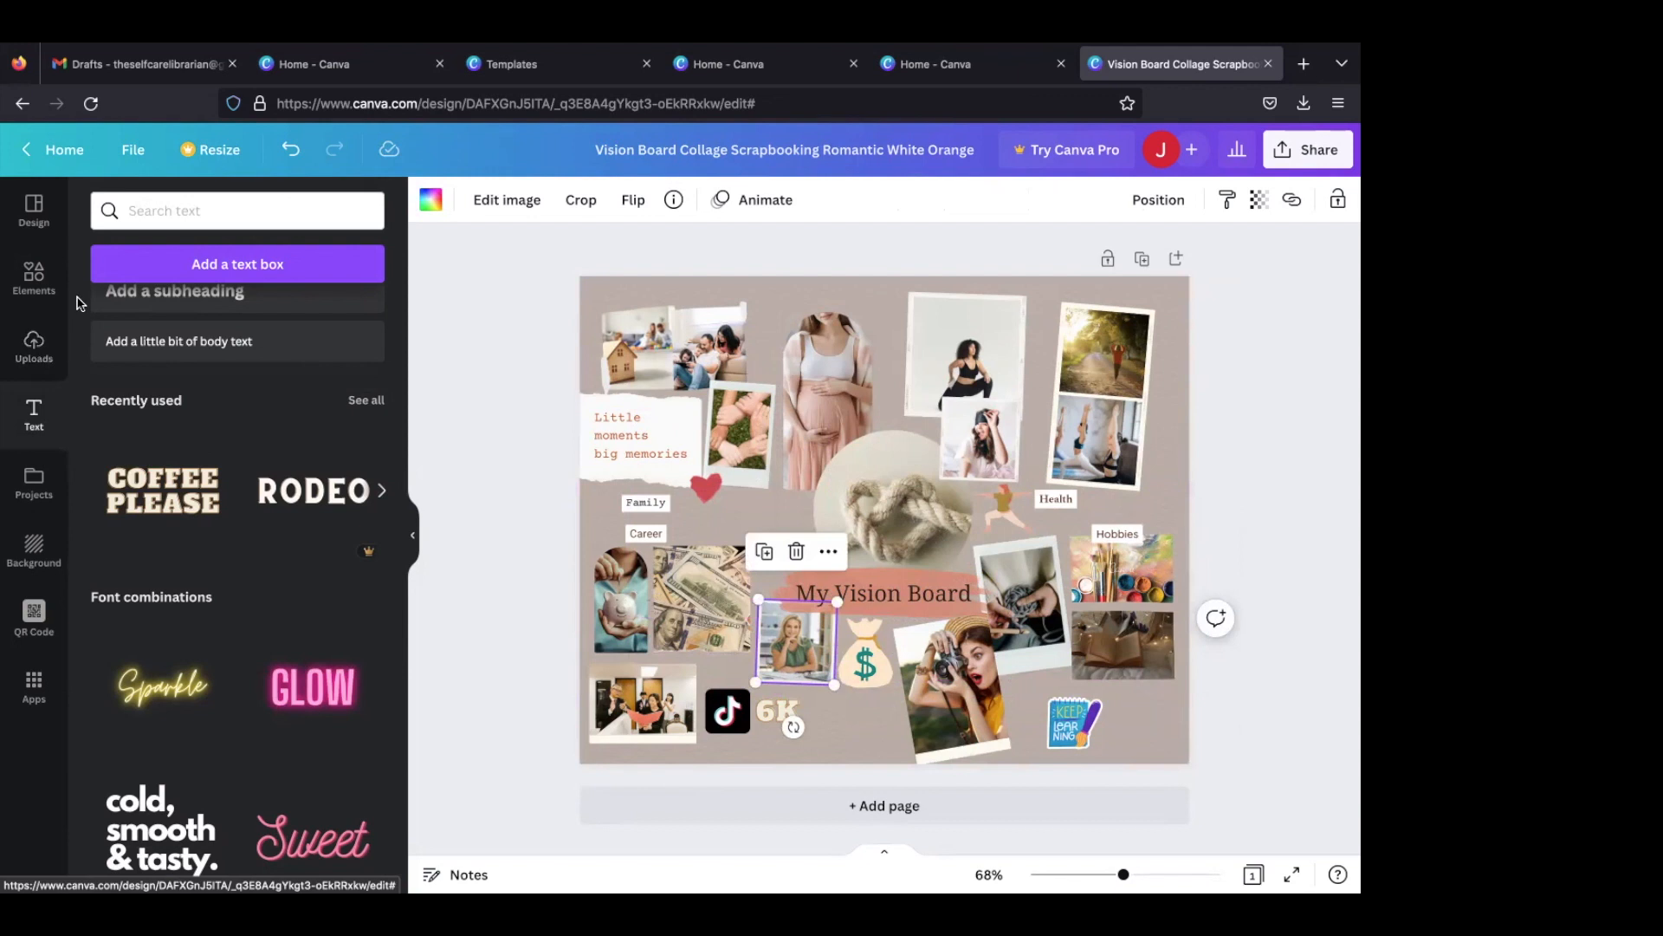
- Search the elements for "ceo" and look through the photo results
click(34, 276)
click(196, 211)
text(ceo)
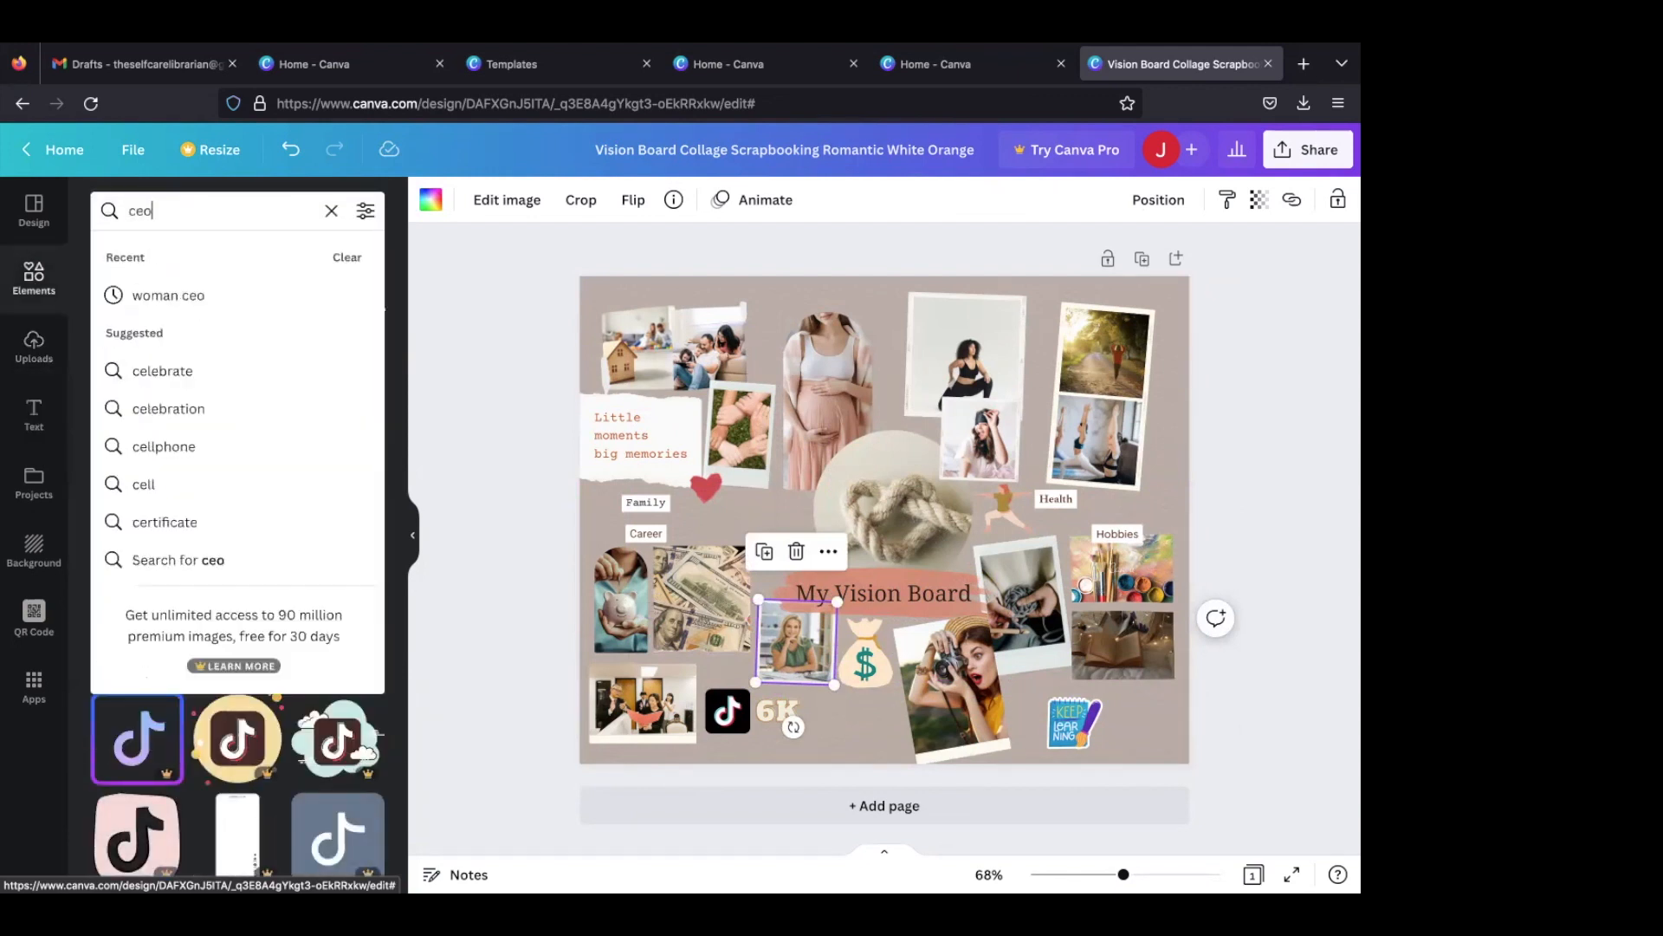
key(Return)
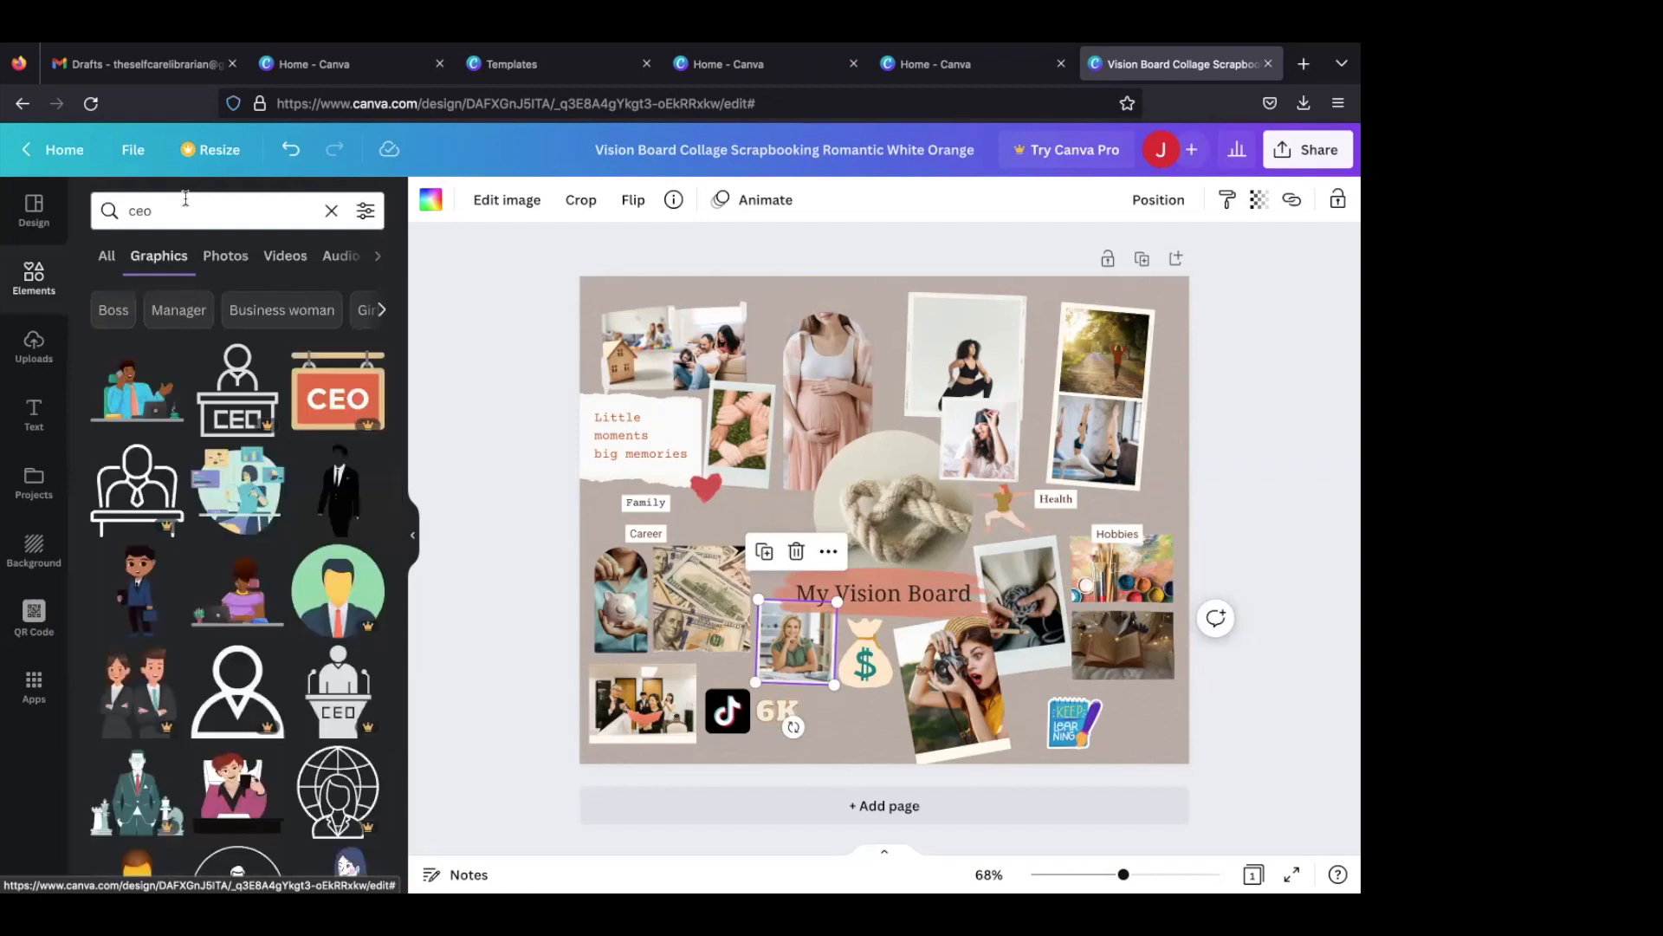
click(211, 256)
scroll(205, 557, down, 3)
scroll(205, 557, down, 3)
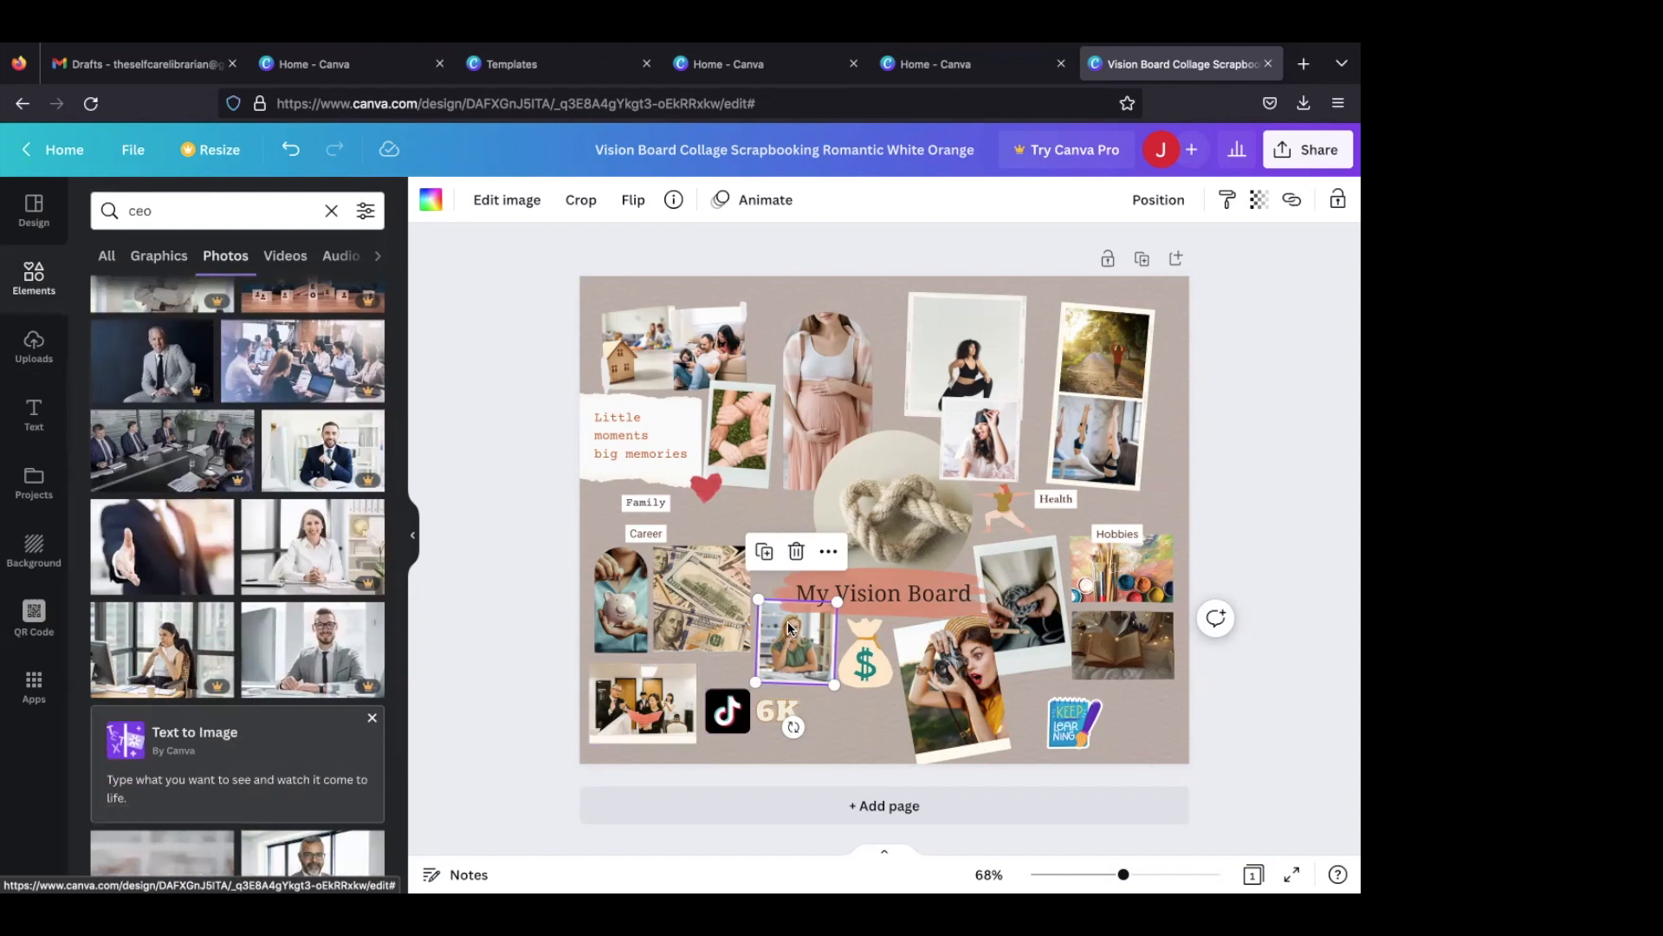
- Replace the businesswoman photo with the uploaded portrait of the woman in black, nudge it down, and lower the money bag beside the "6K" text
click(41, 356)
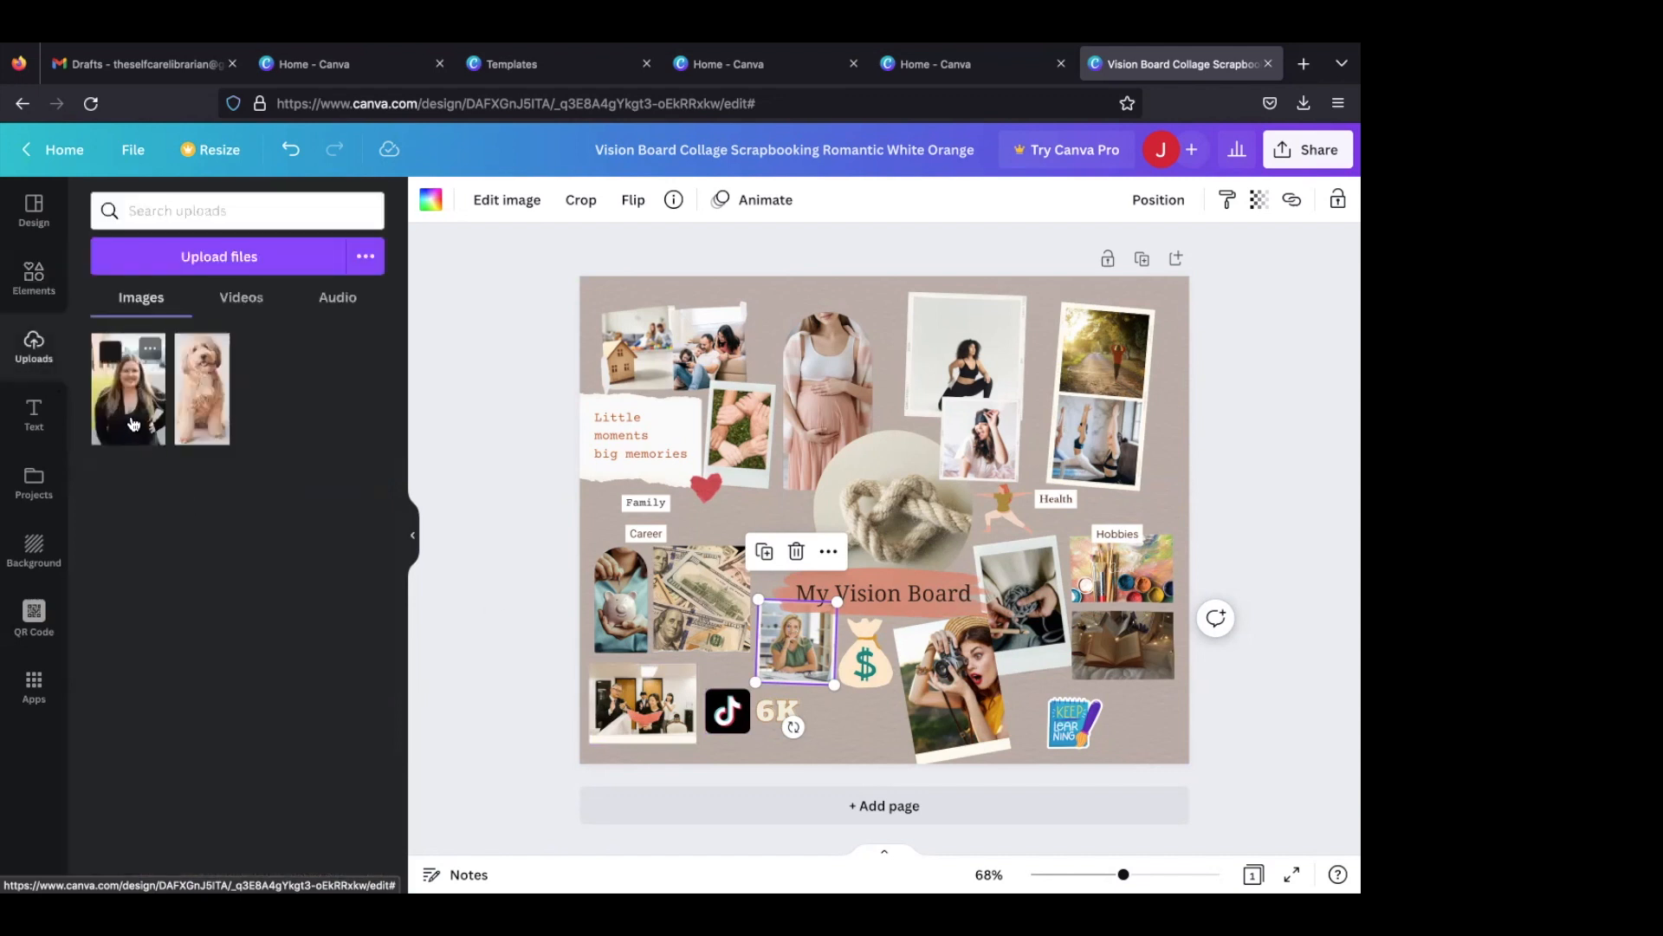
drag(133, 423, 771, 647)
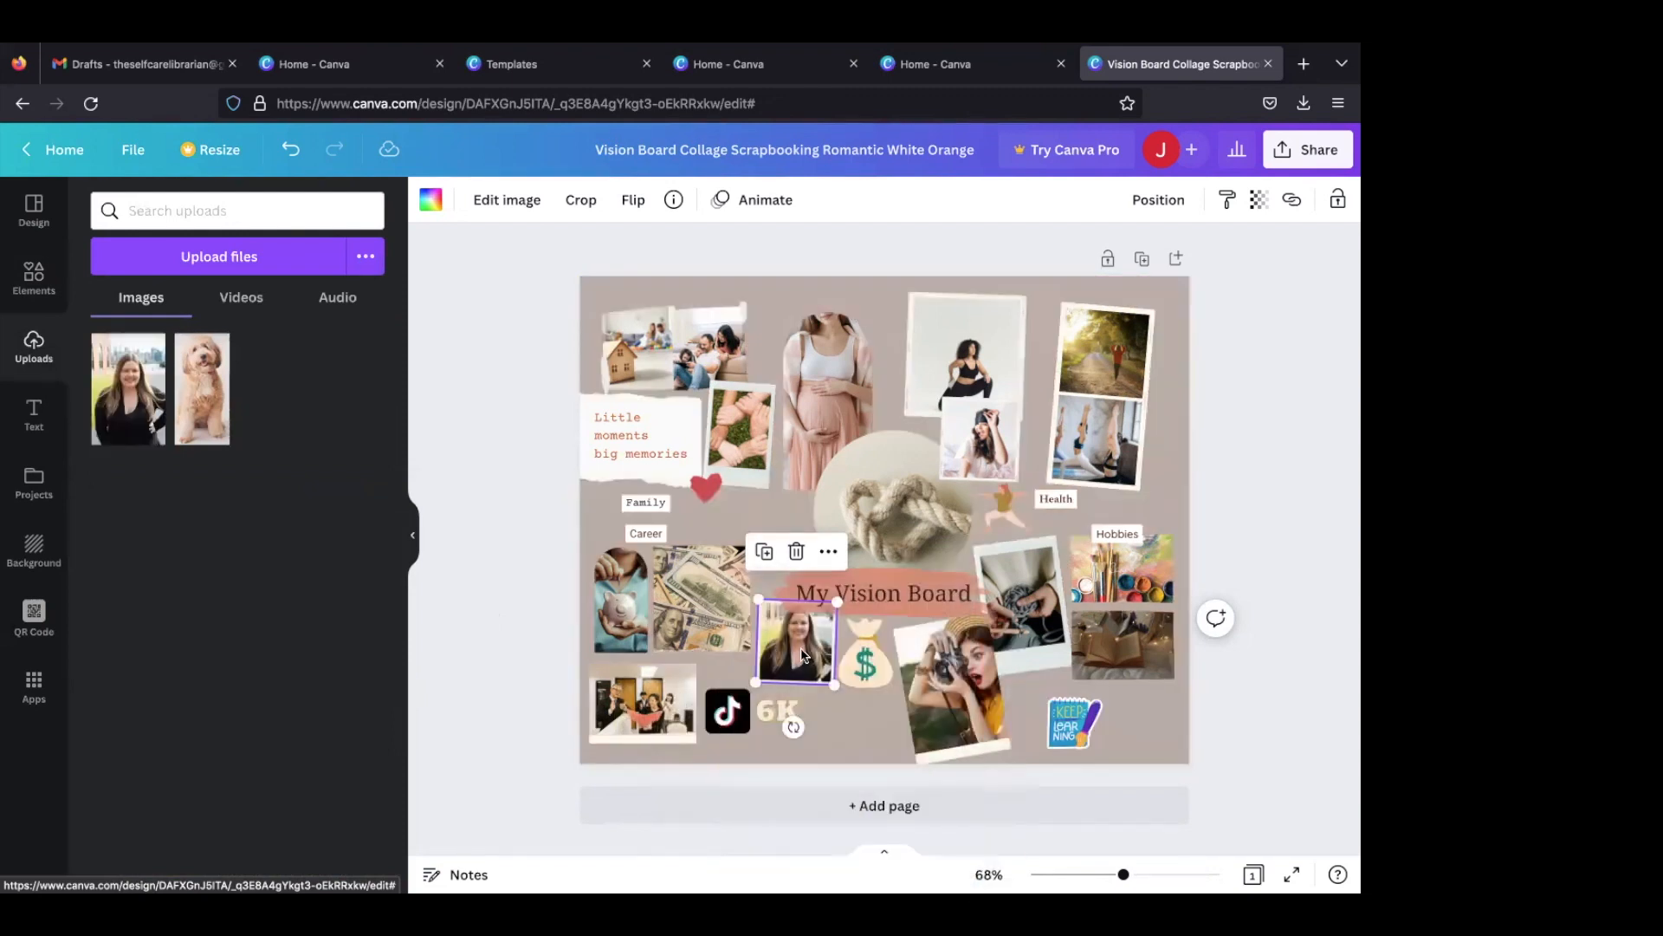
drag(802, 654, 799, 656)
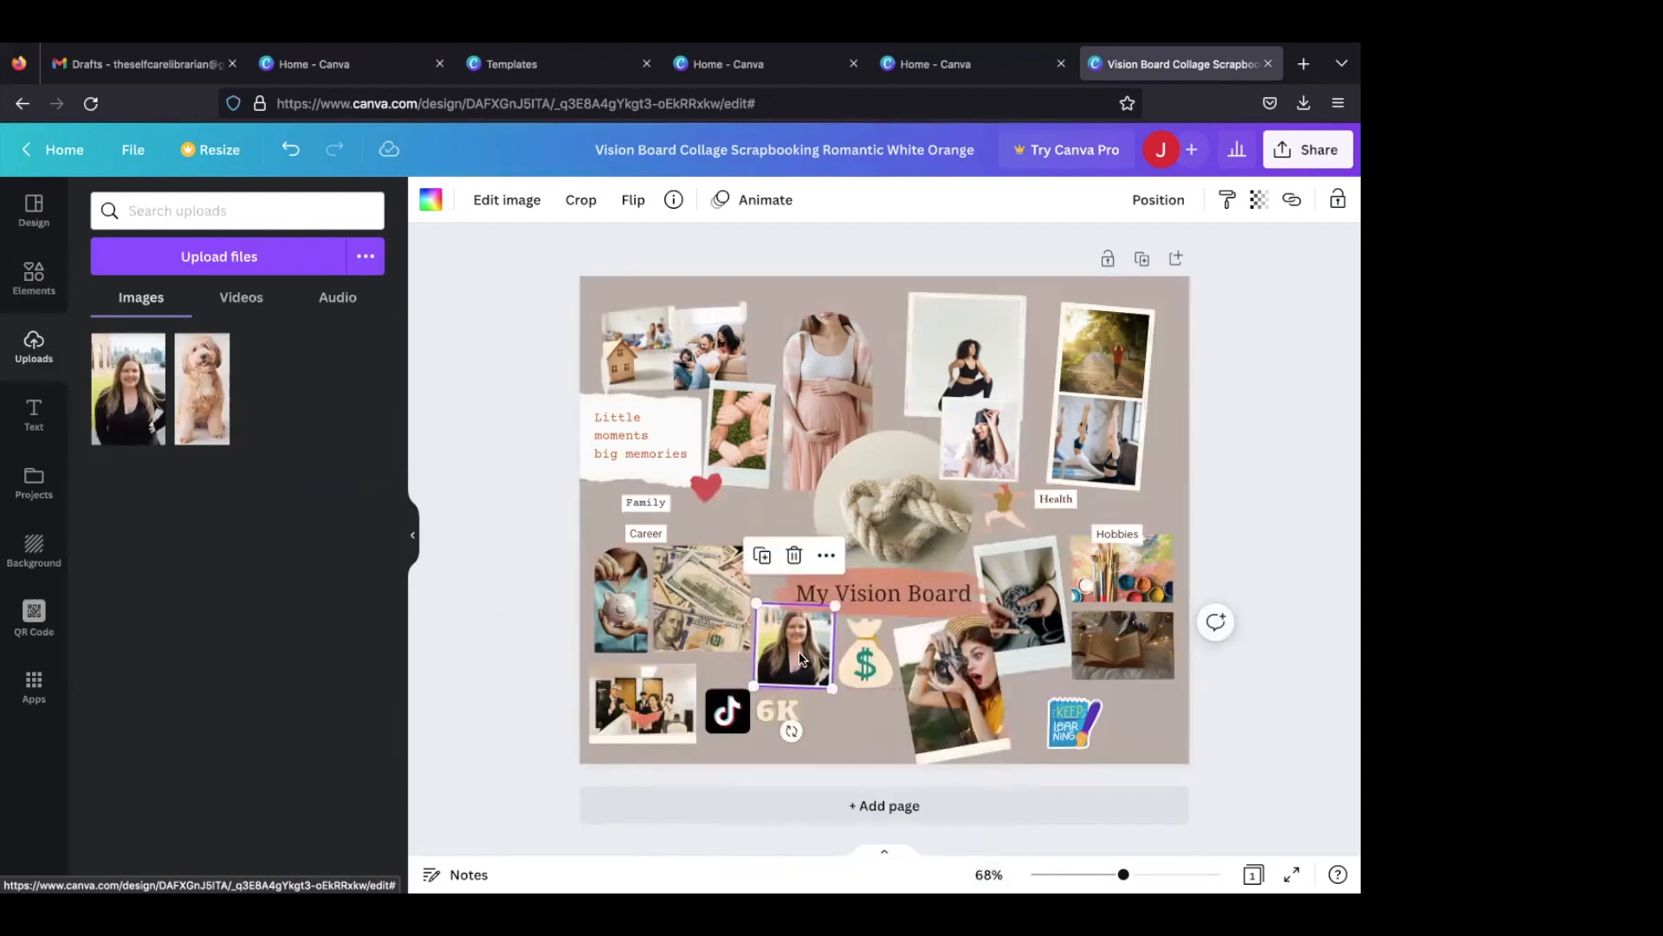
click(828, 717)
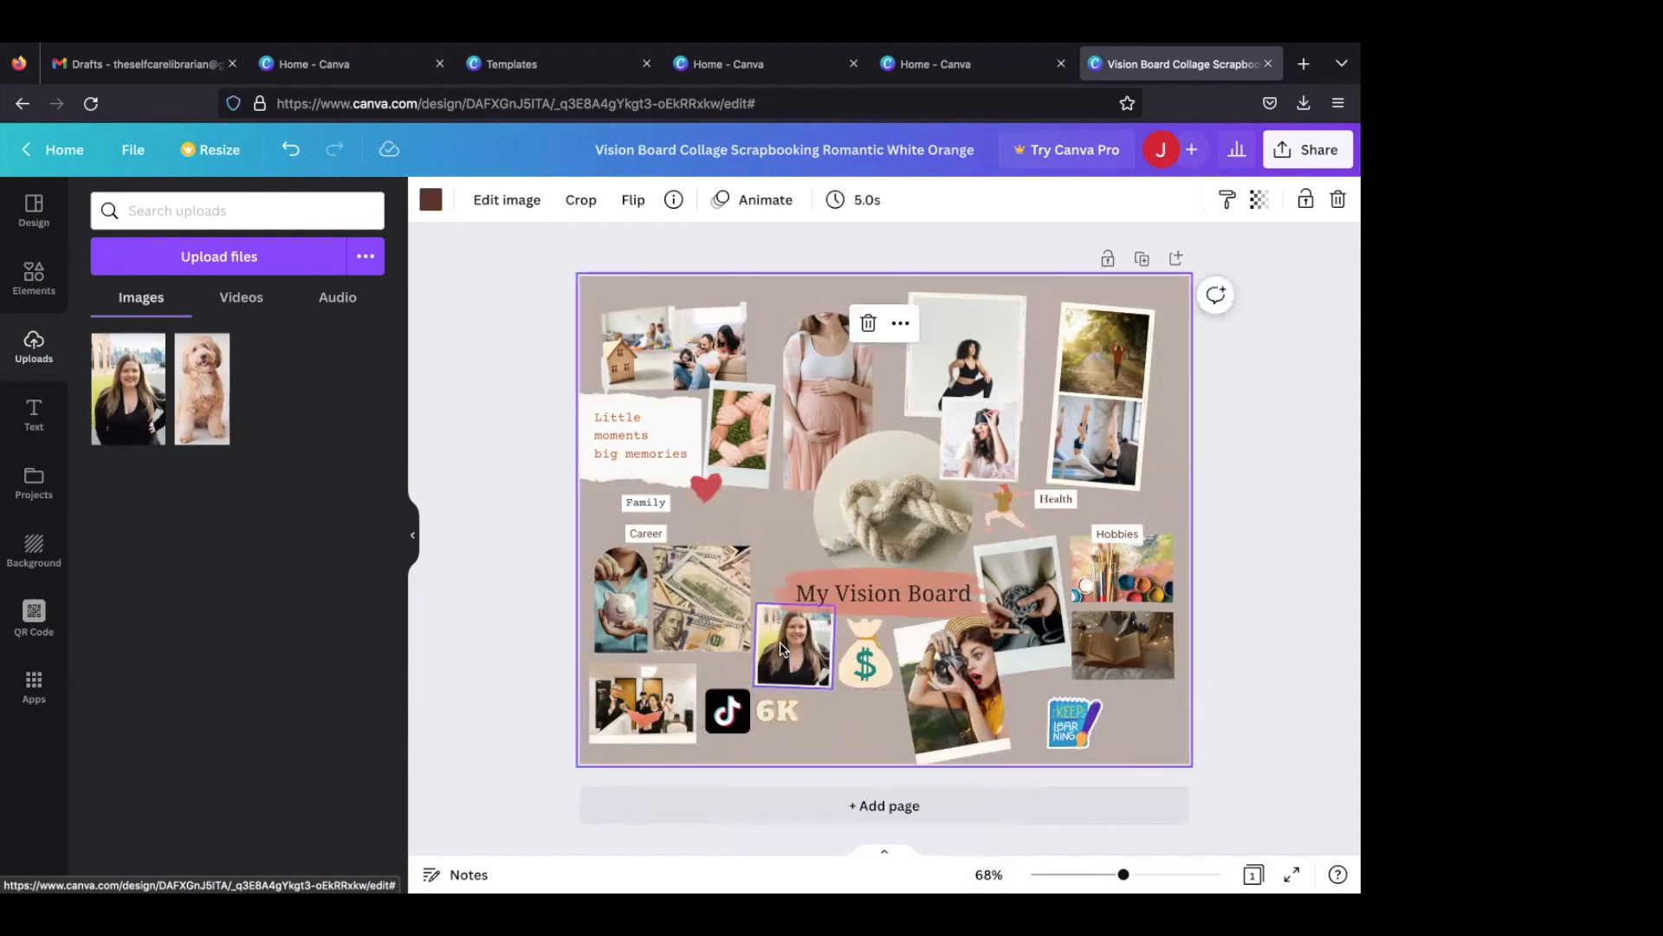
drag(867, 671, 863, 727)
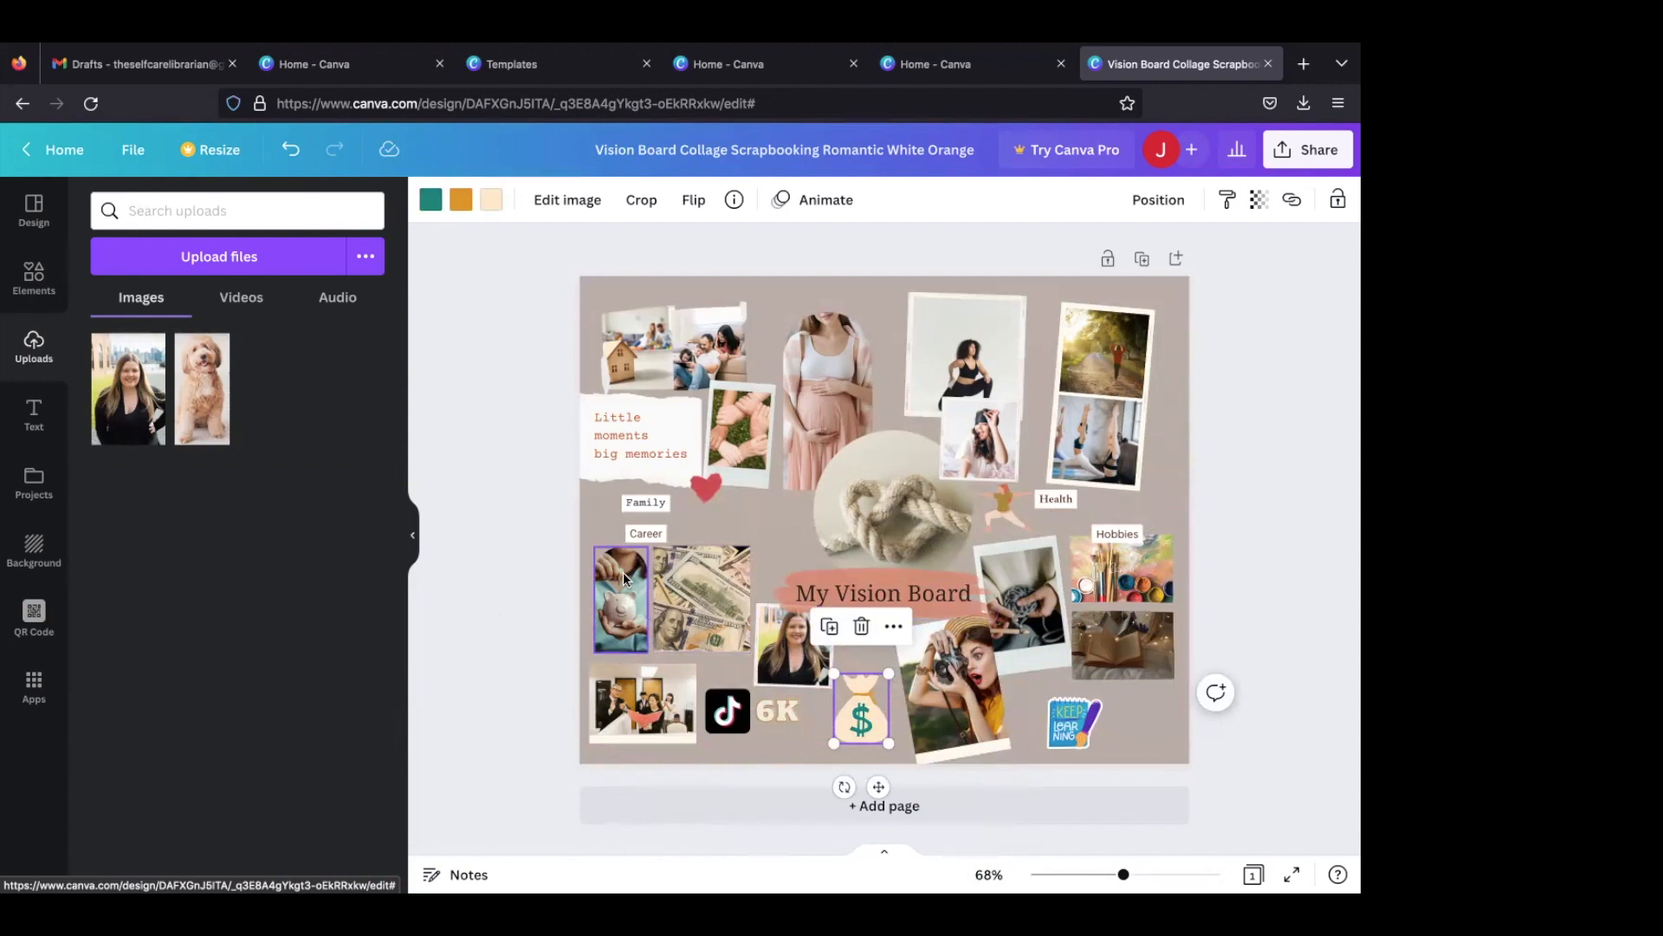
- Search the photos for "work from home" and replace the piggy bank photo with the woman working at a desk beside her dog
click(192, 201)
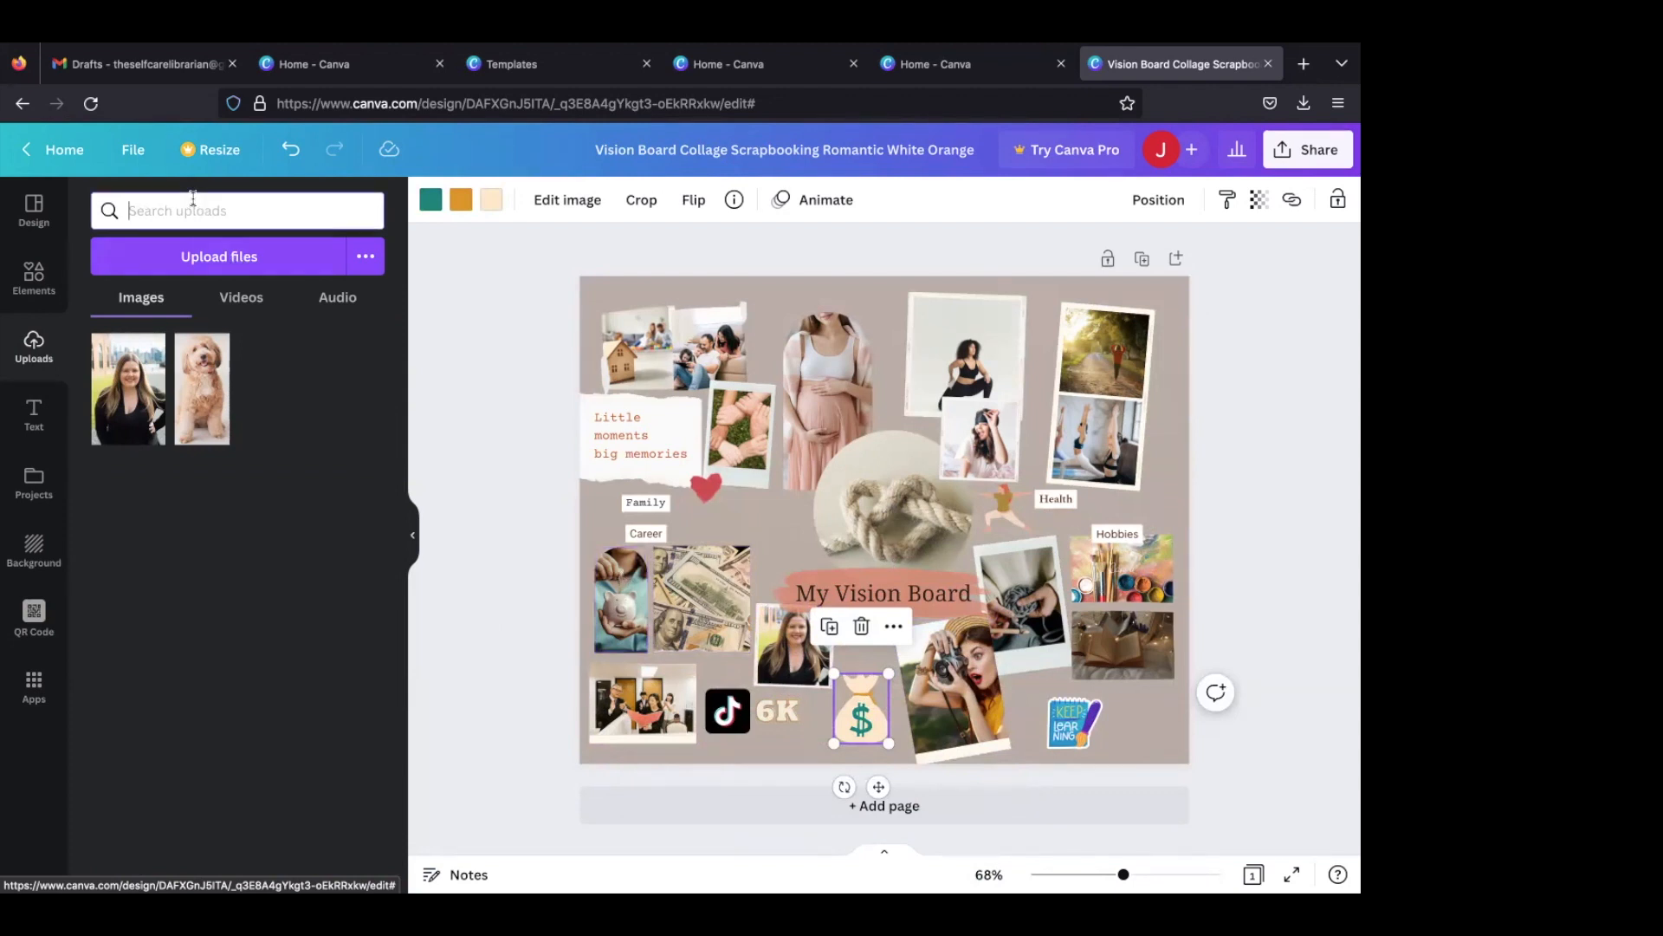
text(work from home)
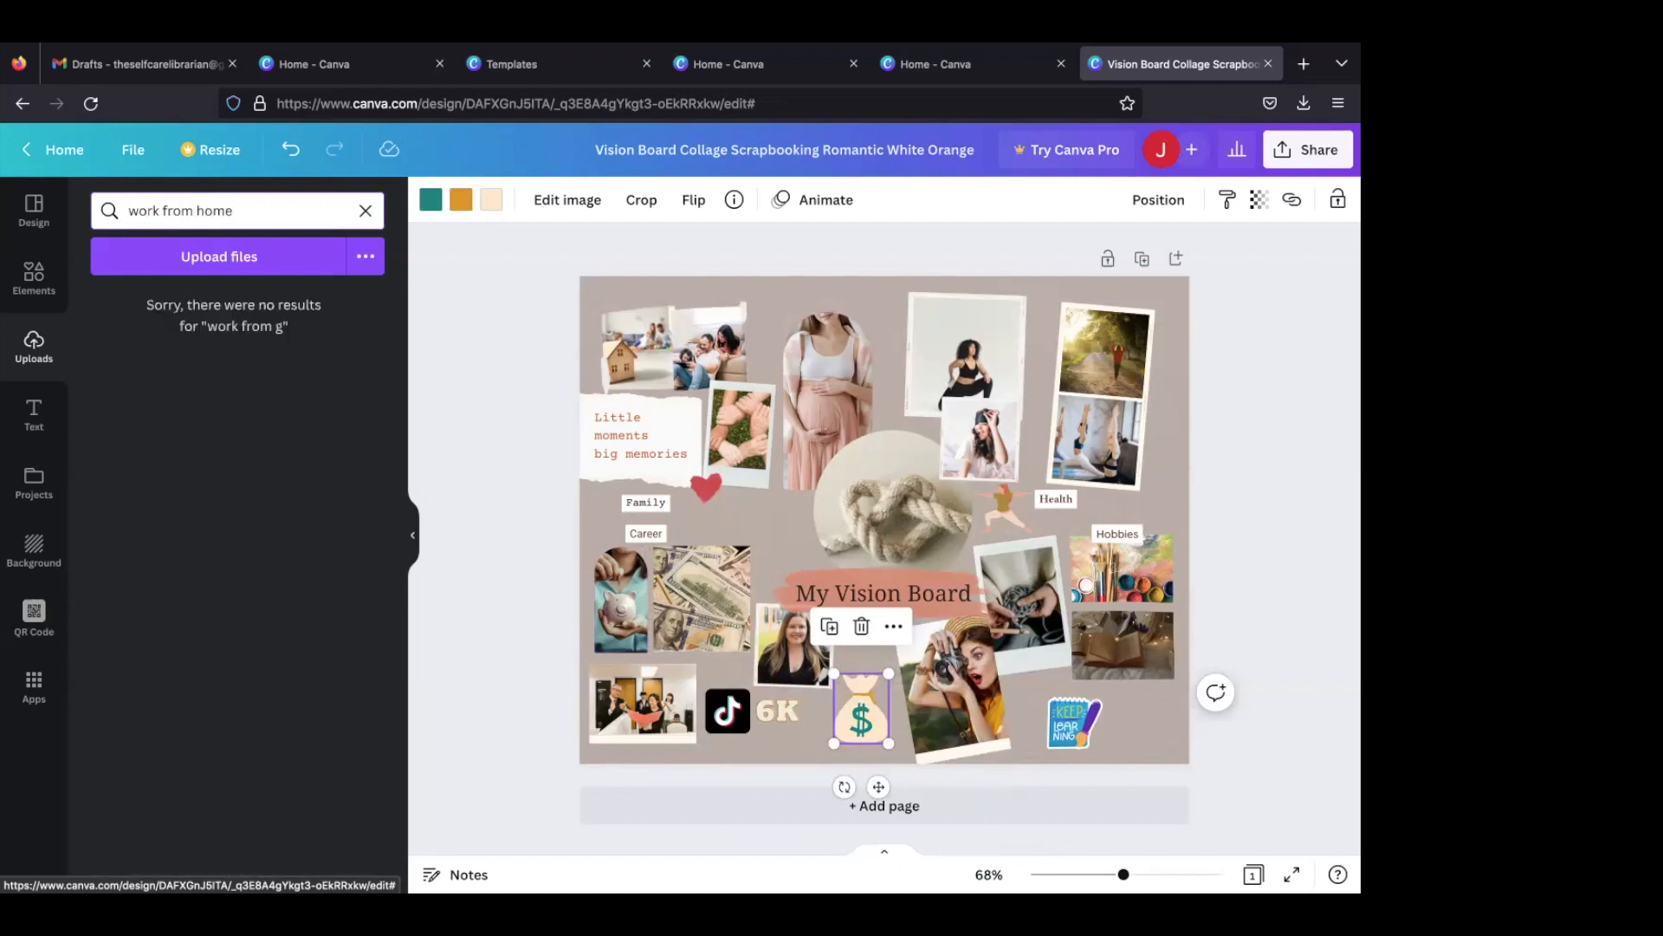
click(45, 276)
double_click(146, 211)
text(work)
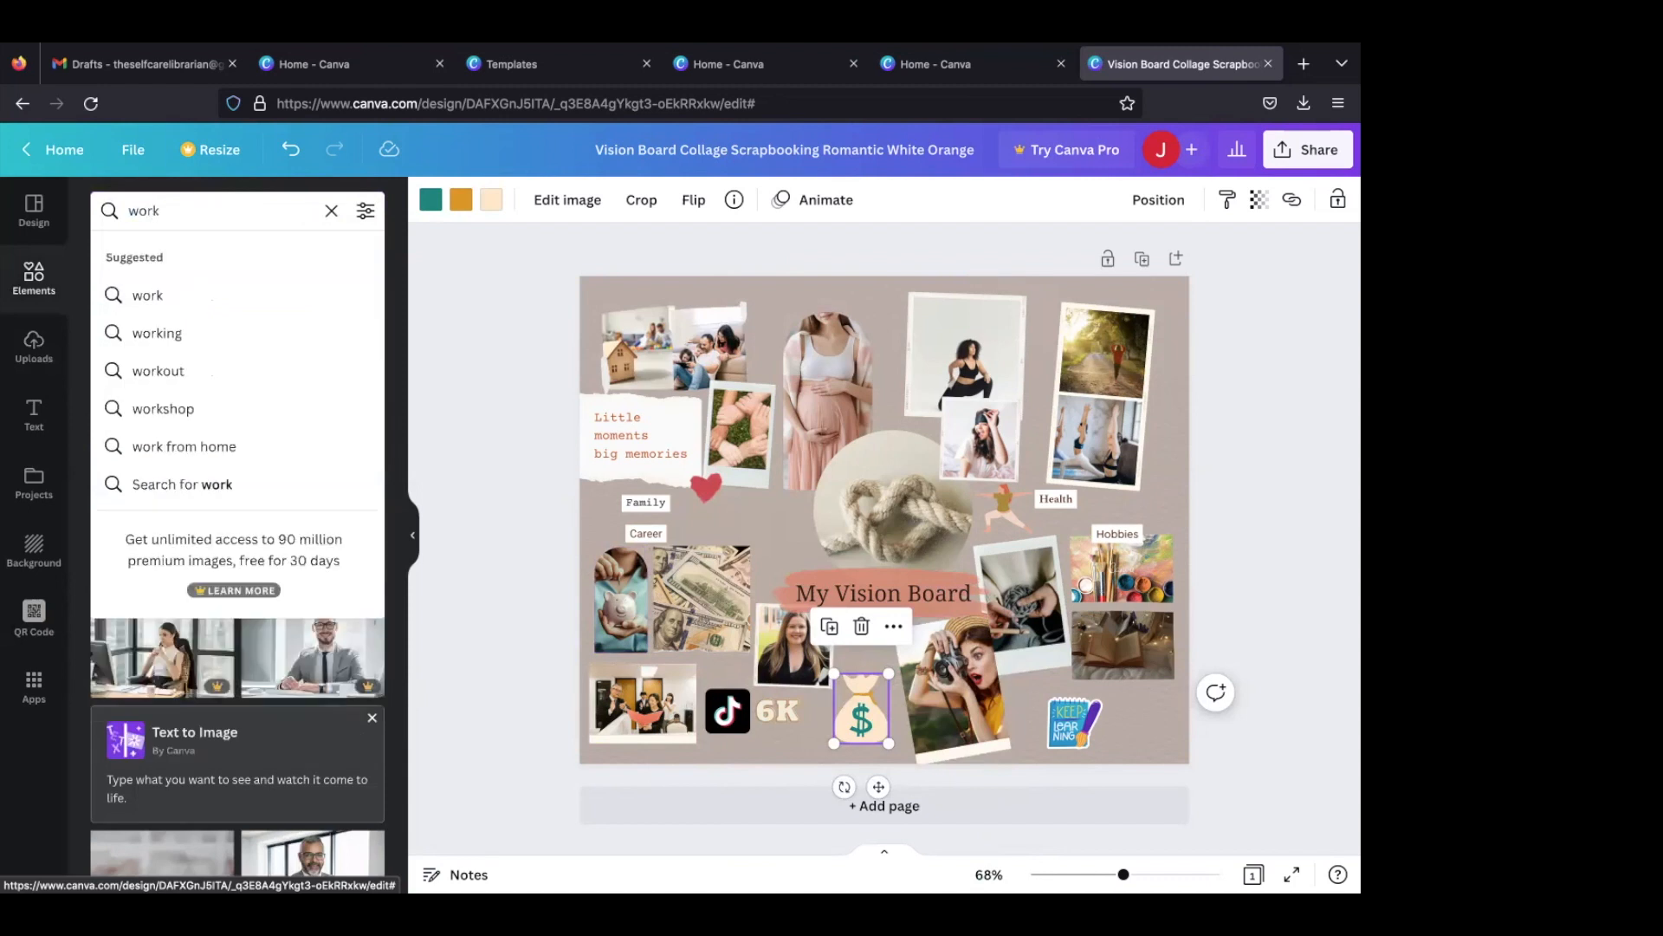
click(154, 448)
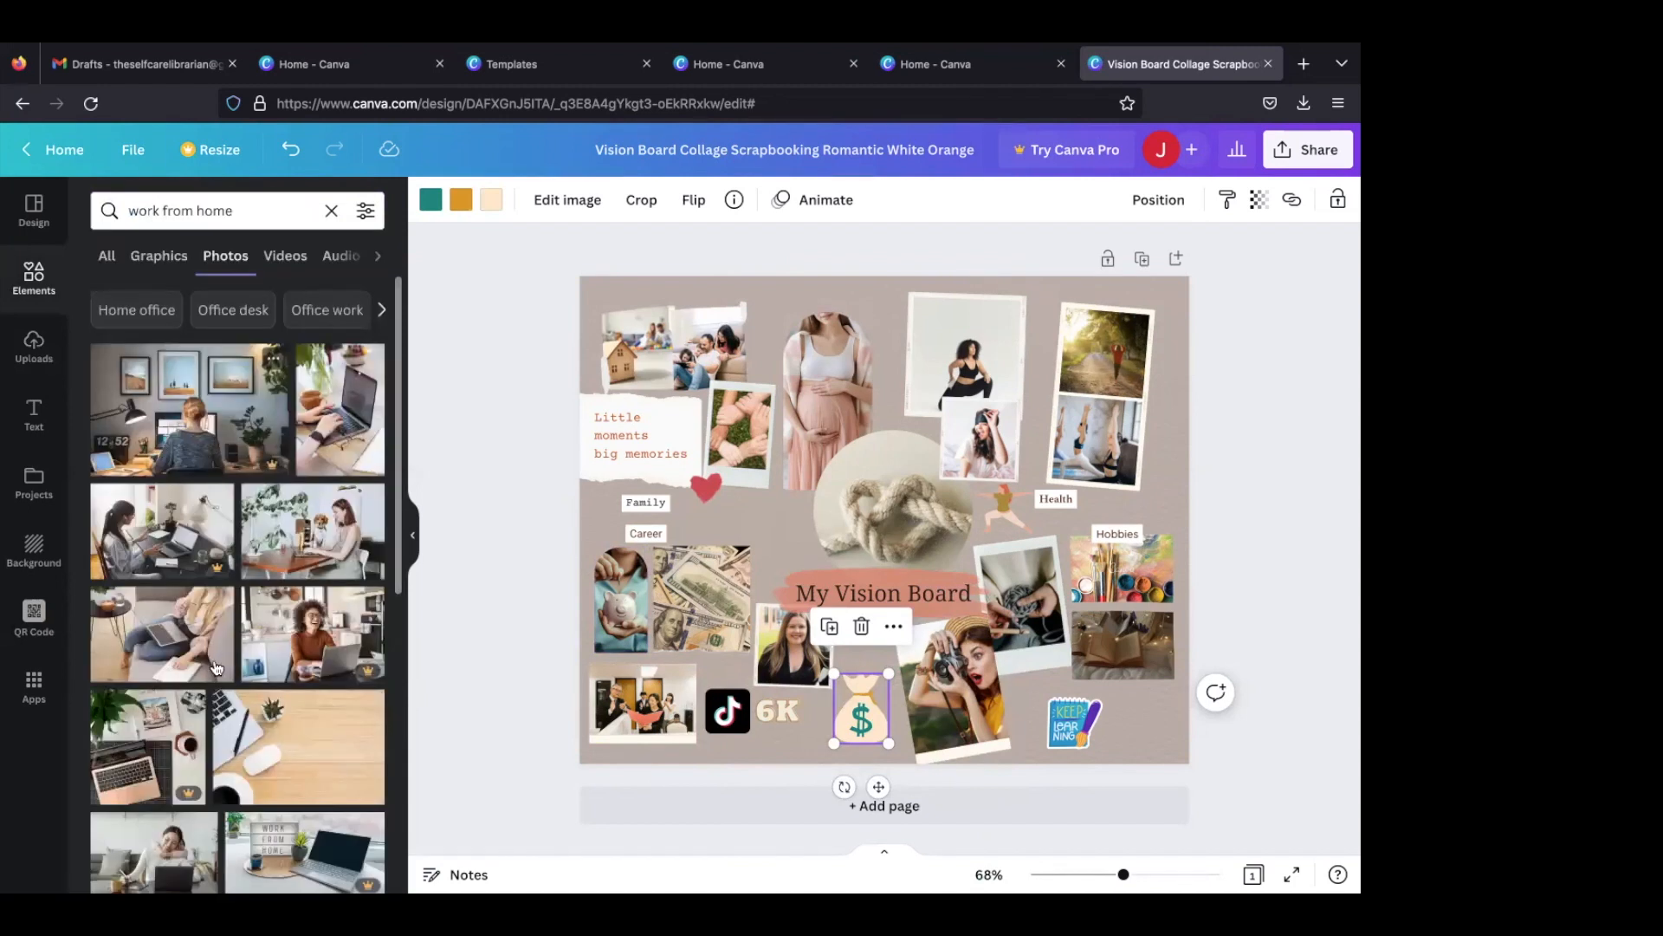
scroll(220, 658, down, 1)
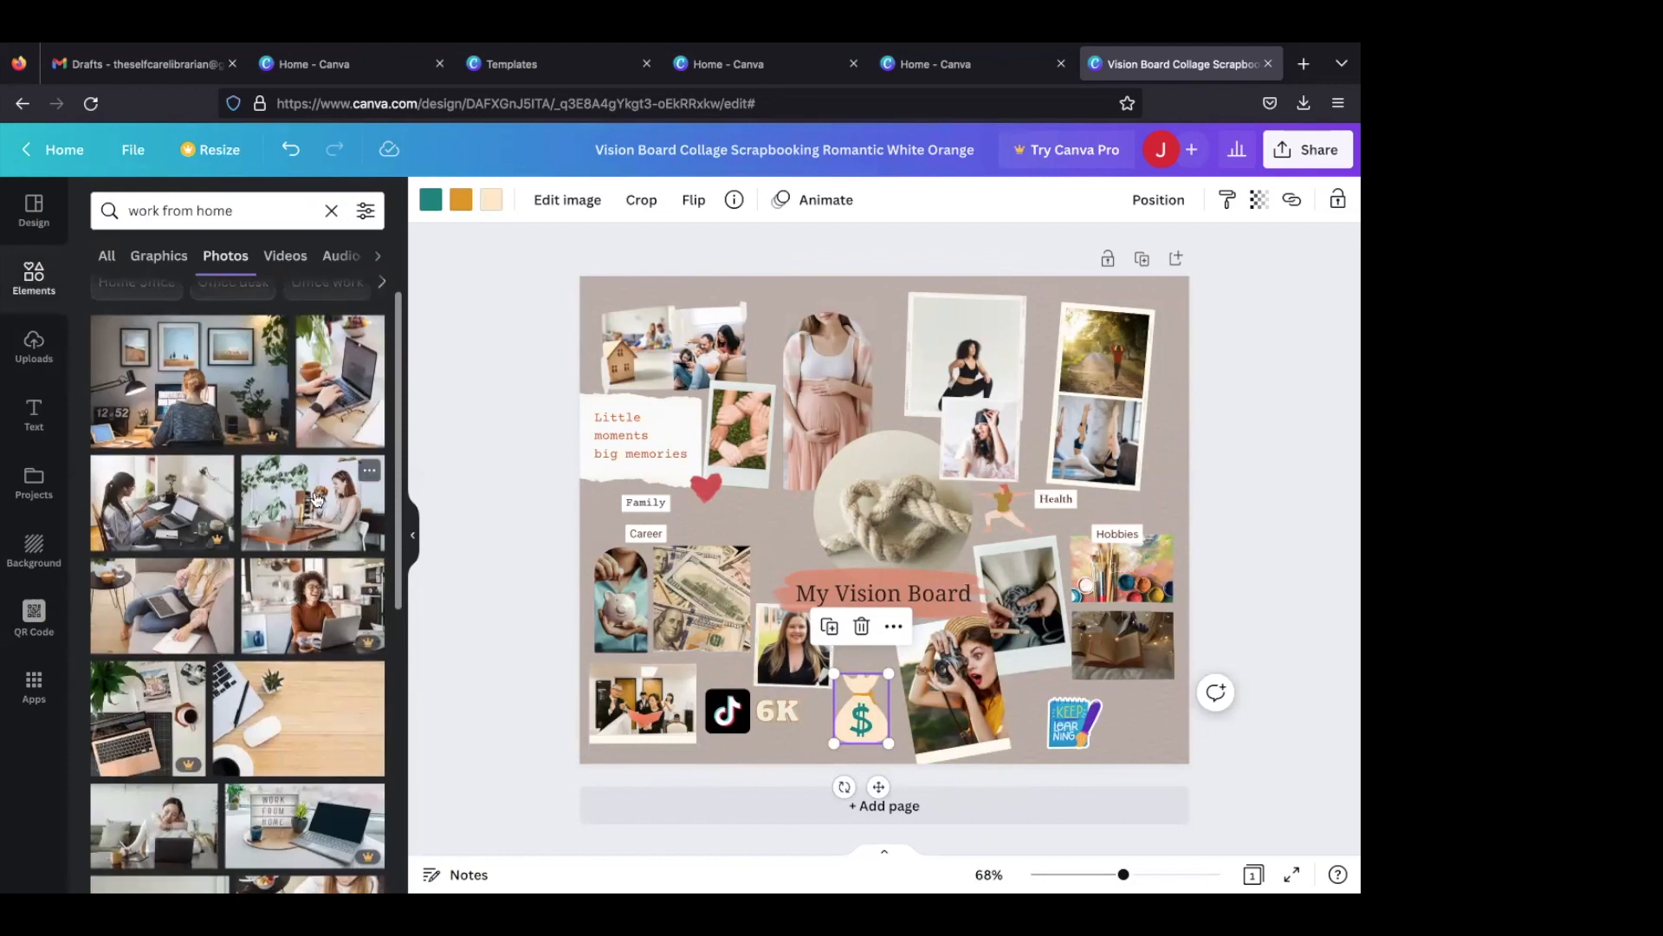
drag(313, 502, 605, 607)
scroll(264, 598, down, 1)
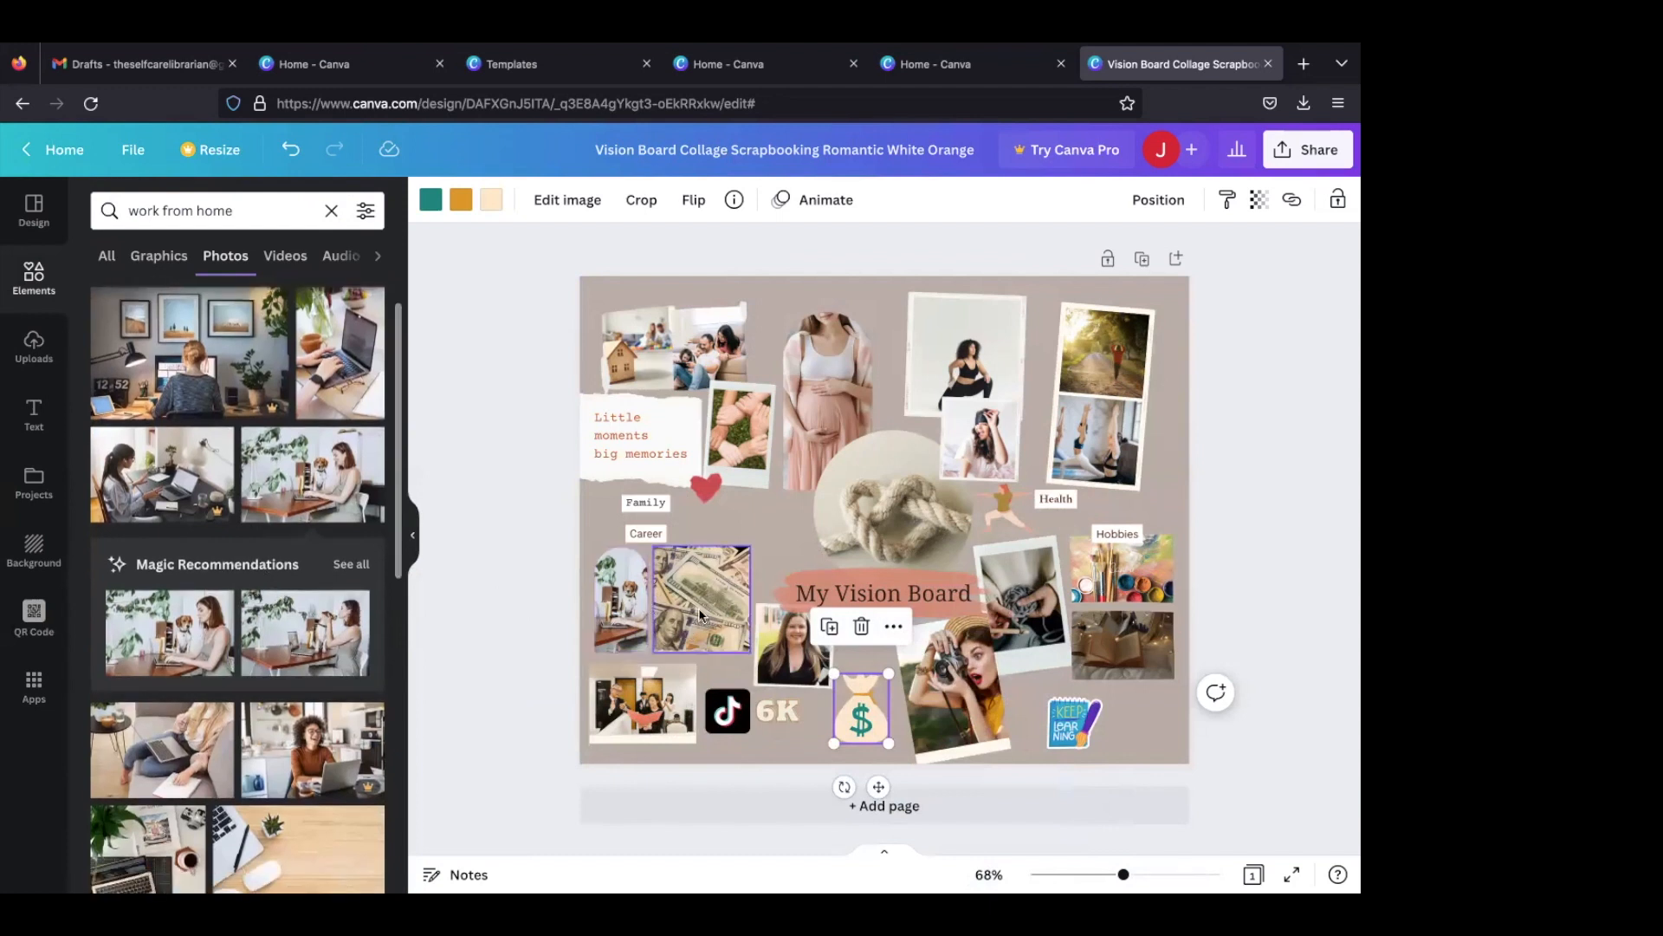
- Search the photos for "money", put the spread banknotes photo into the narrow arched frame, and enlarge that frame slightly
mouse_move(693, 596)
mouse_down()
mouse_move(613, 621)
mouse_move(708, 588)
mouse_up()
click(244, 208)
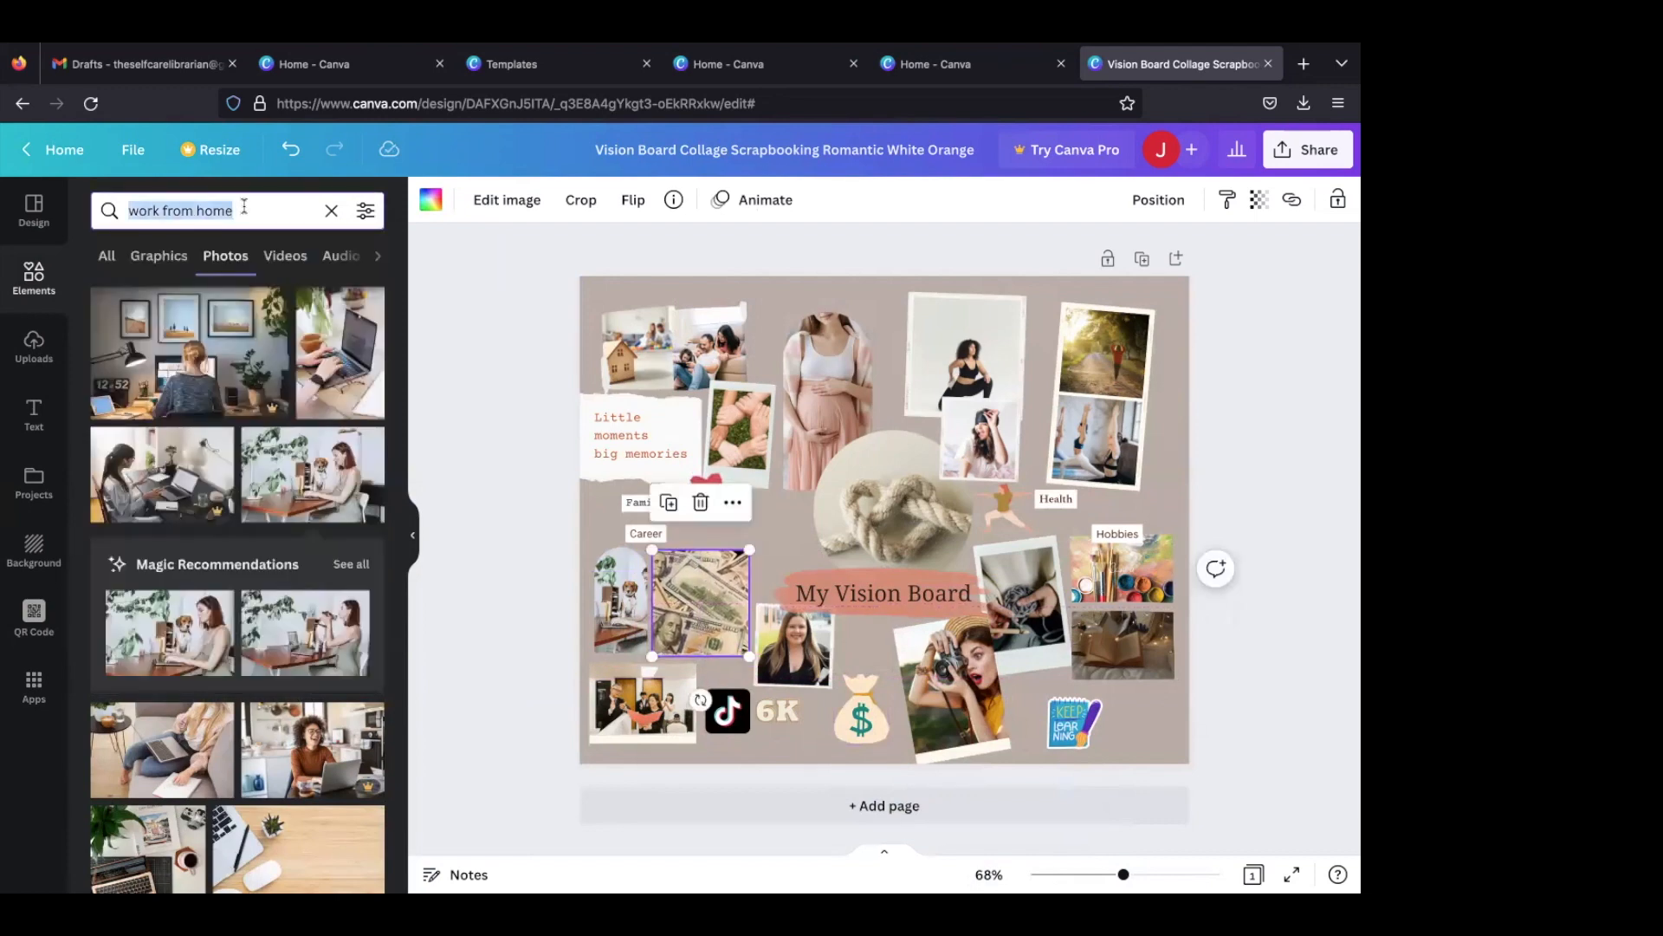
text(money)
key(Return)
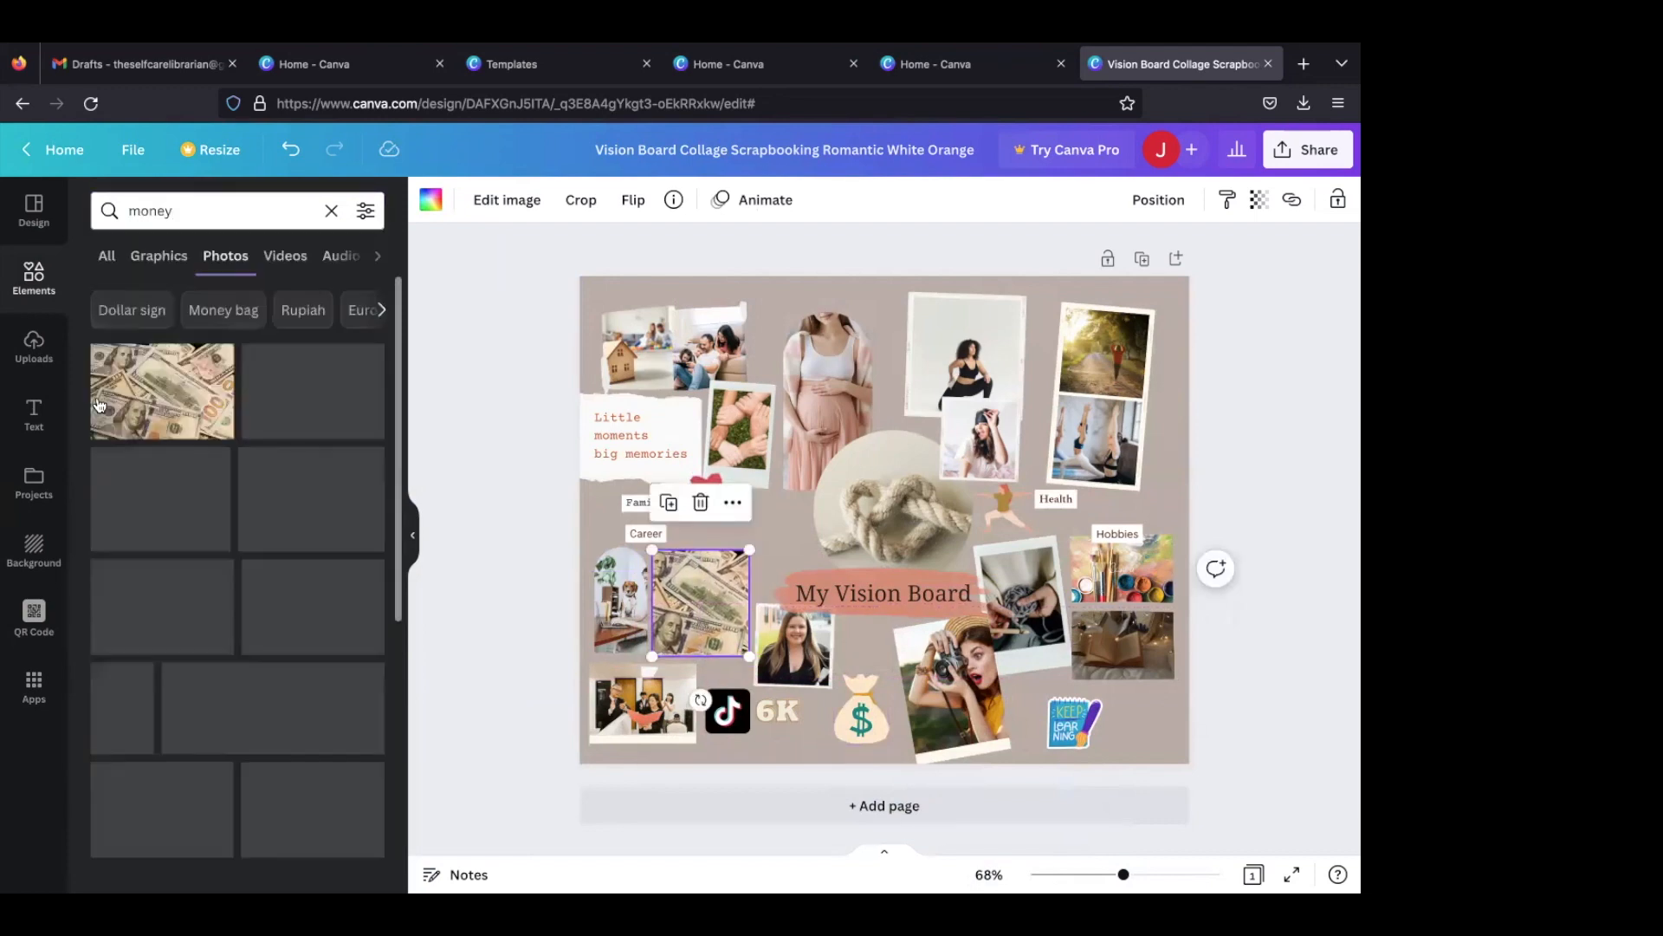
drag(152, 384, 610, 599)
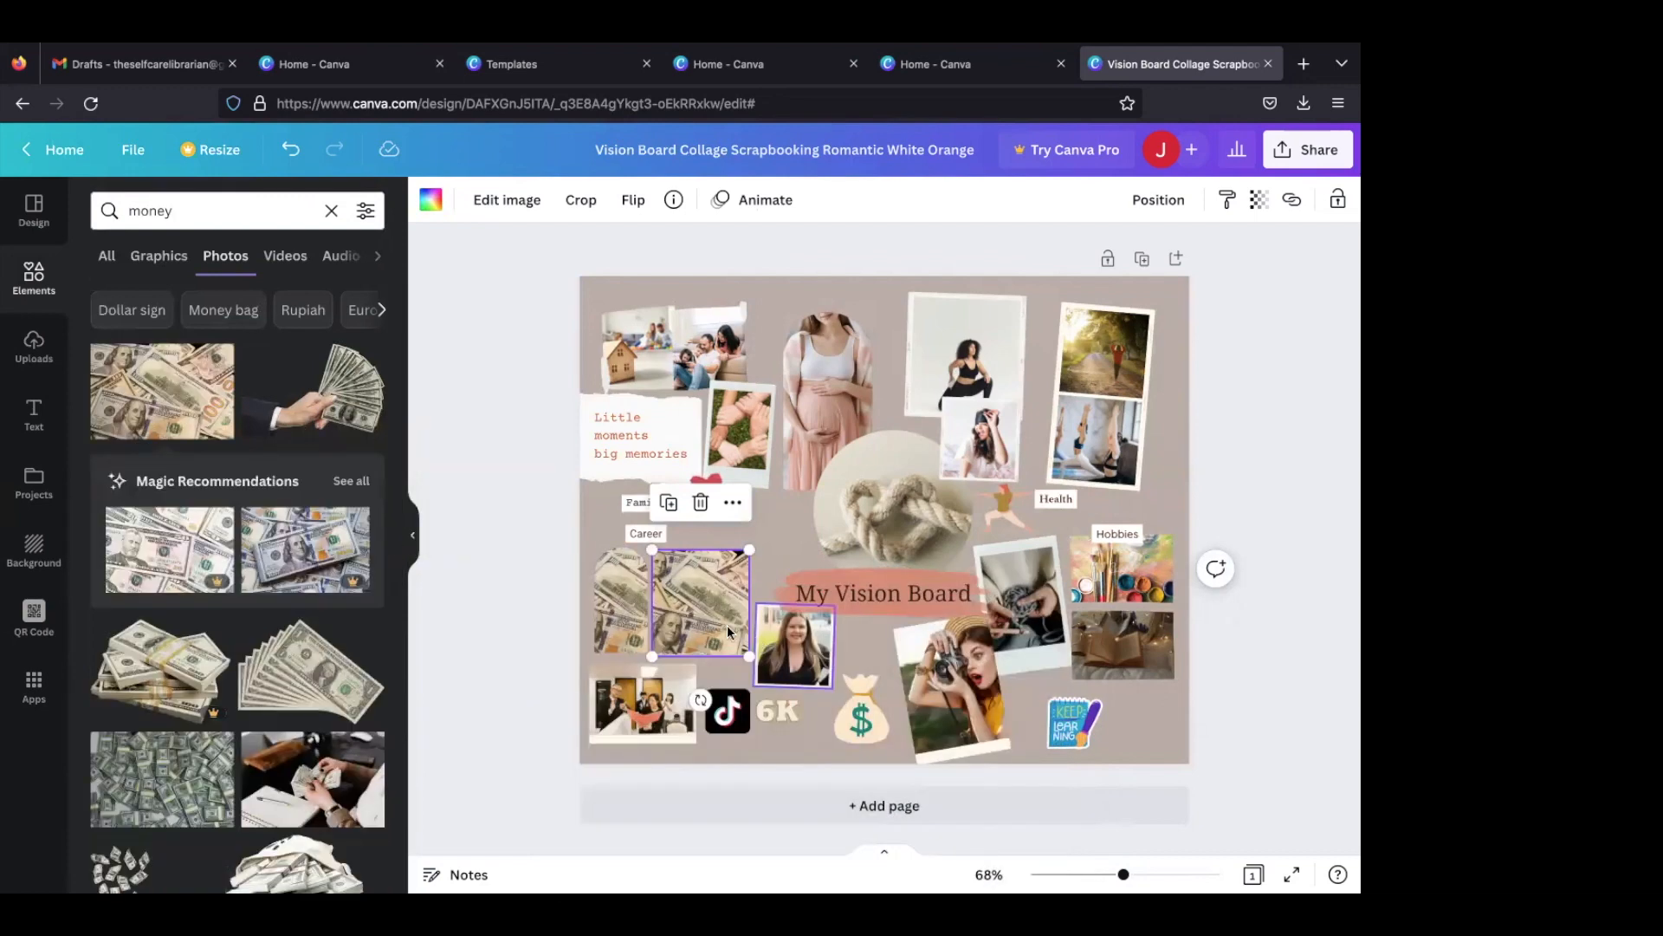
click(613, 570)
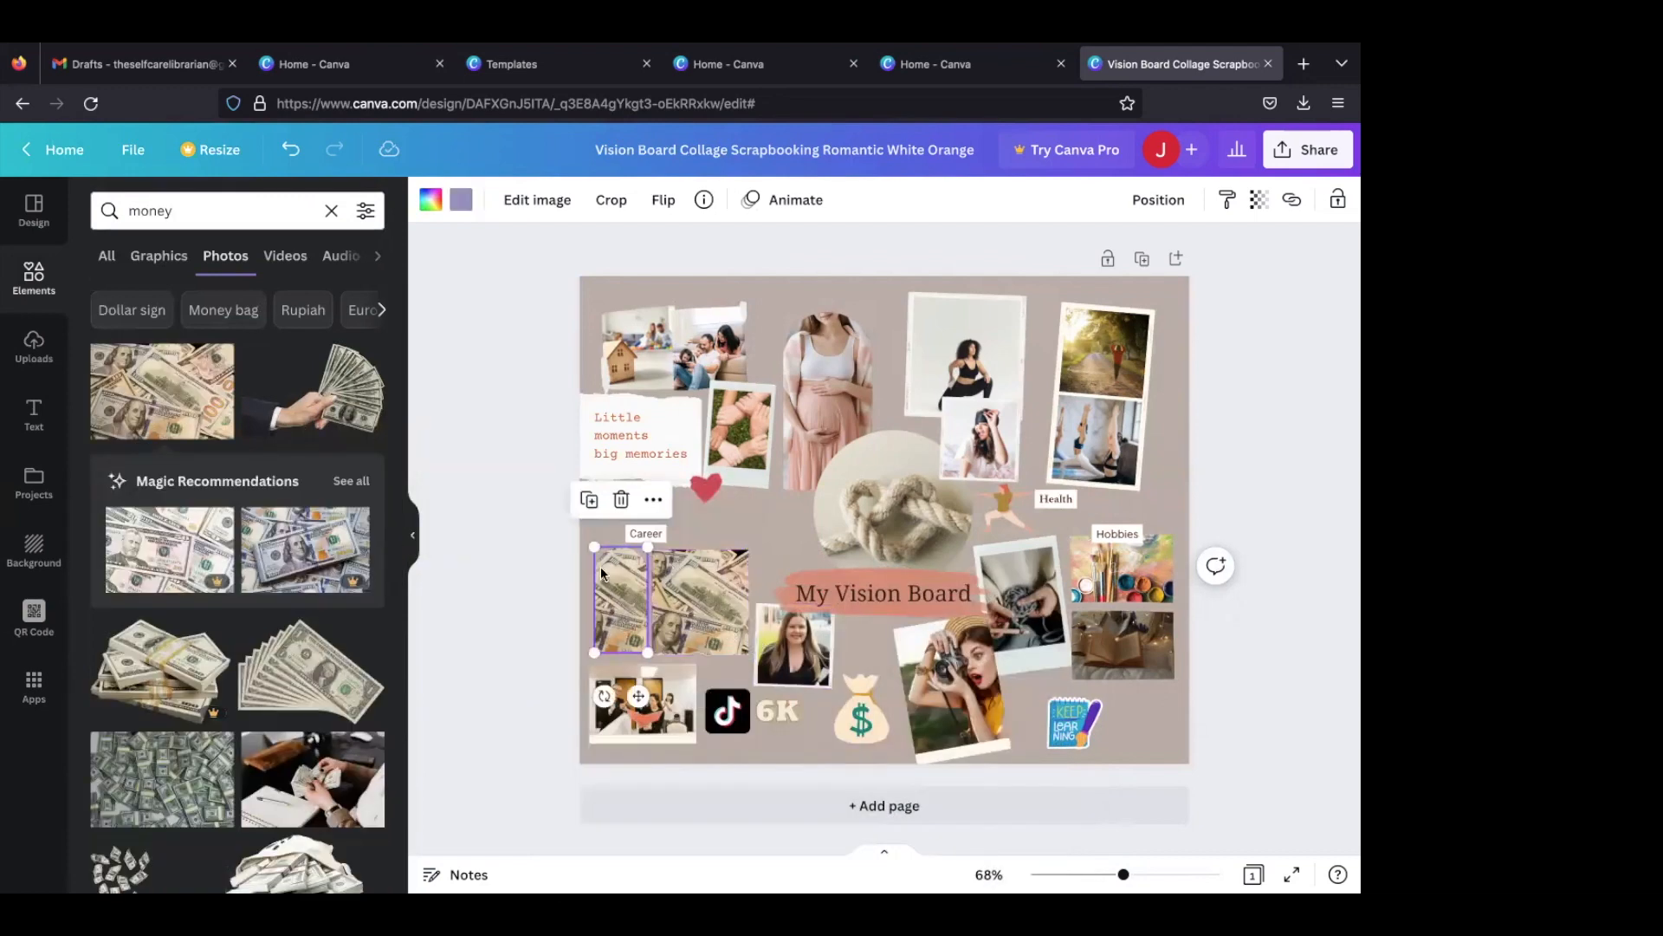
drag(588, 548, 567, 554)
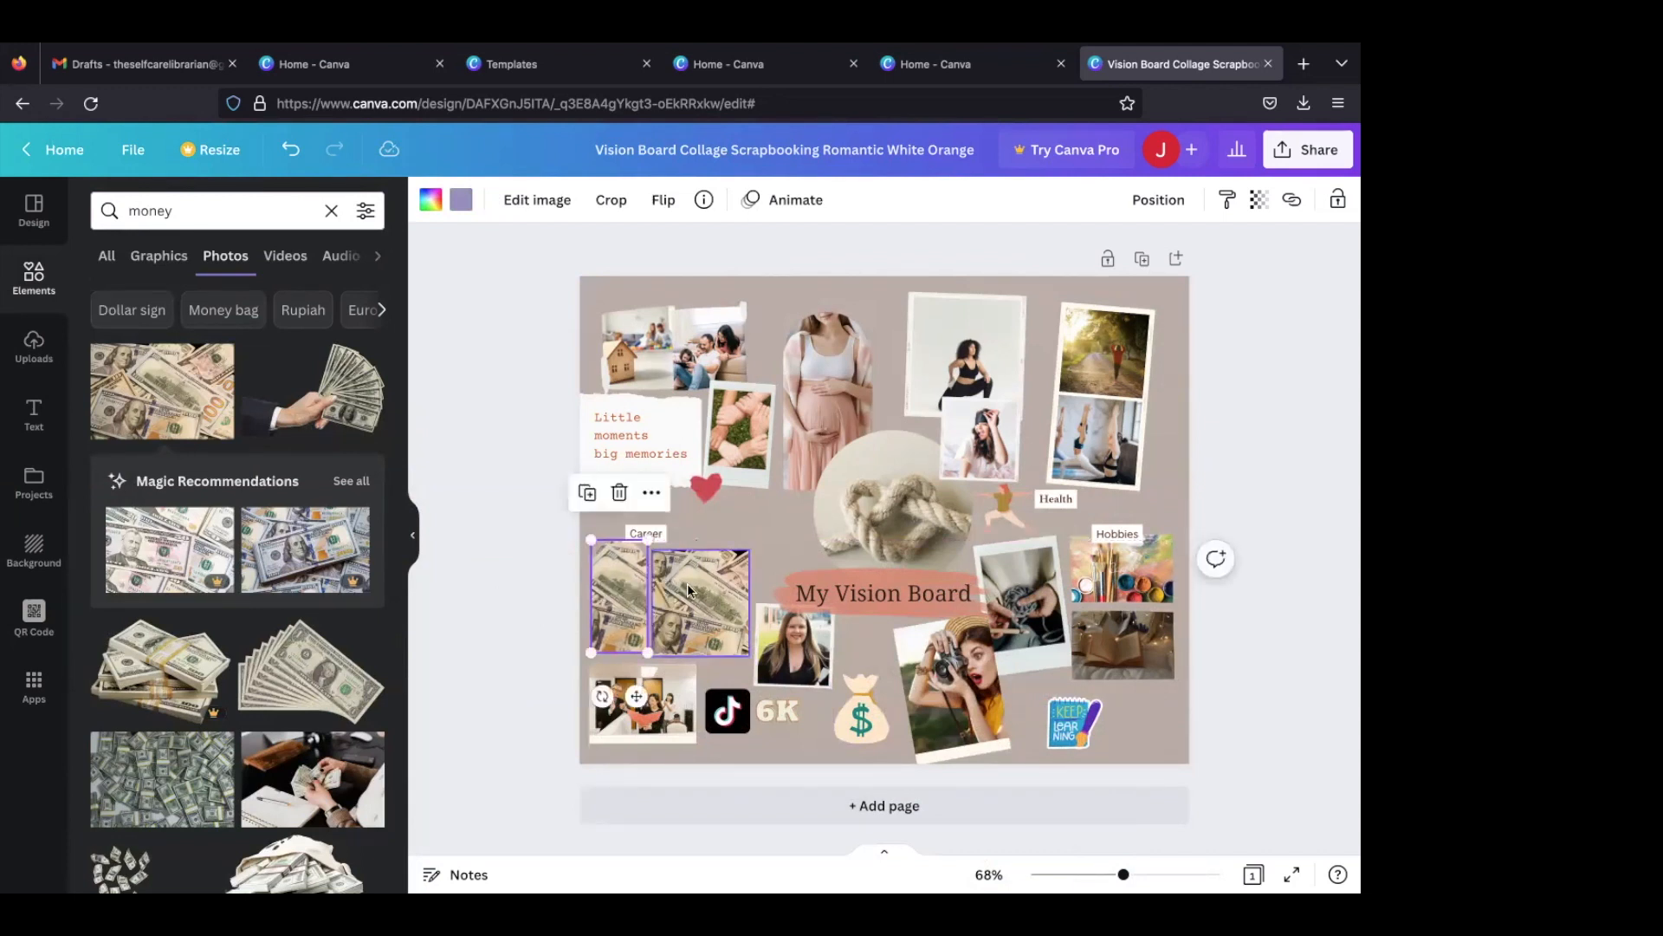
- Delete the banknotes image from the narrow arched frame, along with the frame itself
click(688, 584)
click(622, 585)
key(Delete)
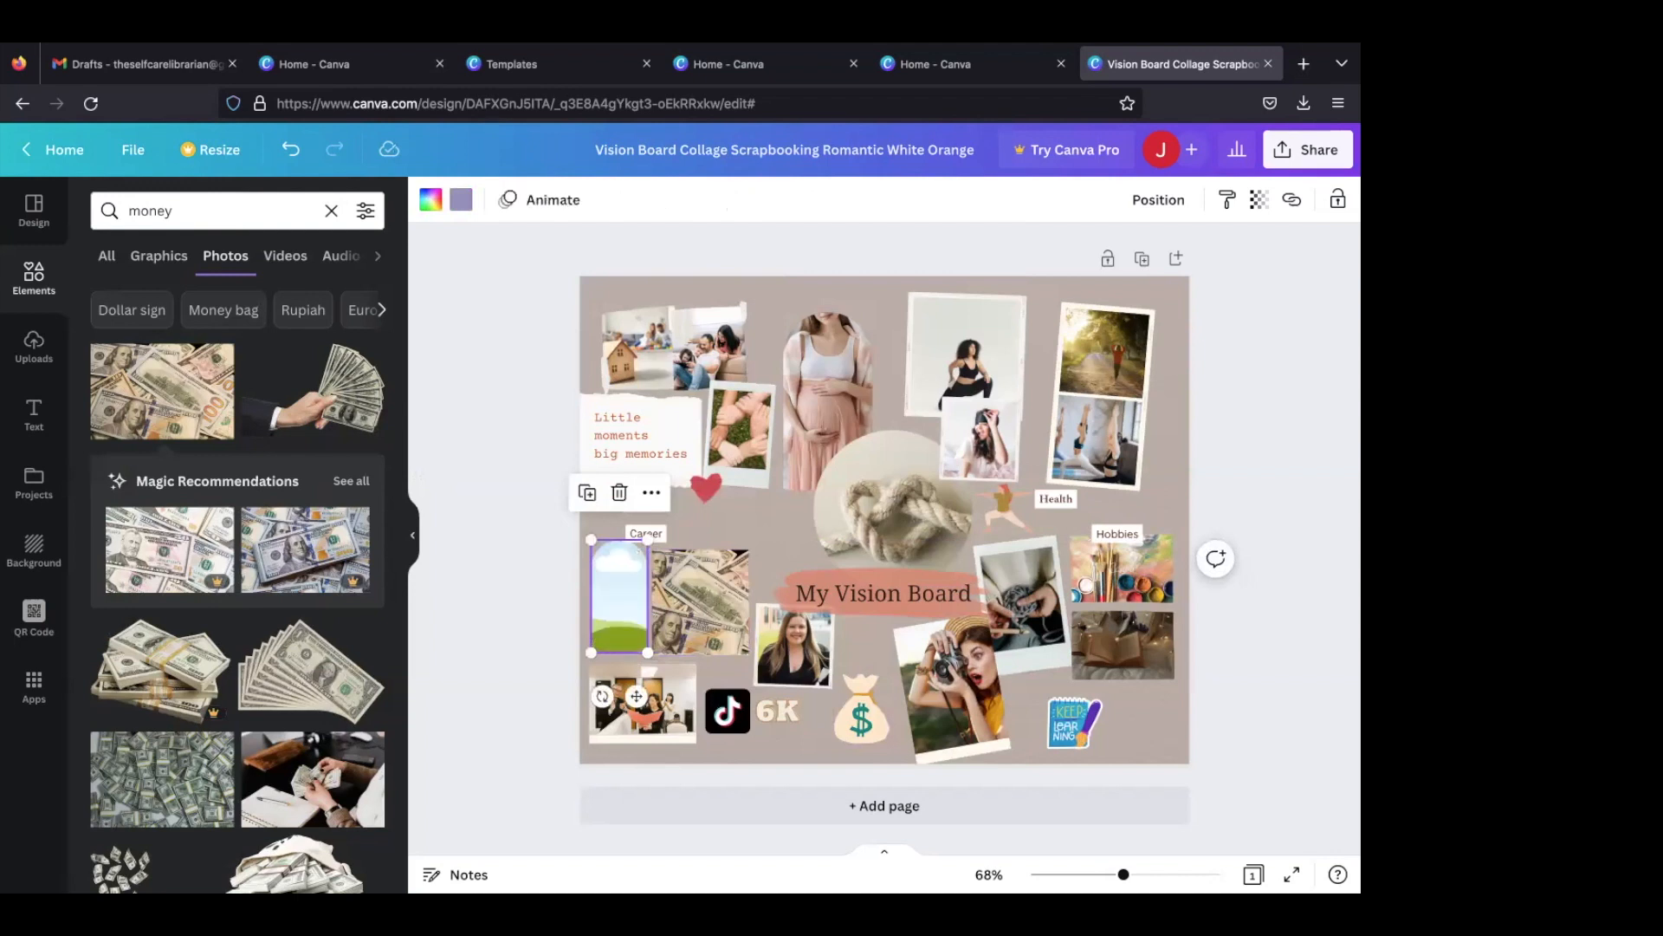
key(Delete)
- Duplicate the remaining banknotes photo, place the copy in the space where the arched frame was, and shrink it
click(663, 587)
click(670, 503)
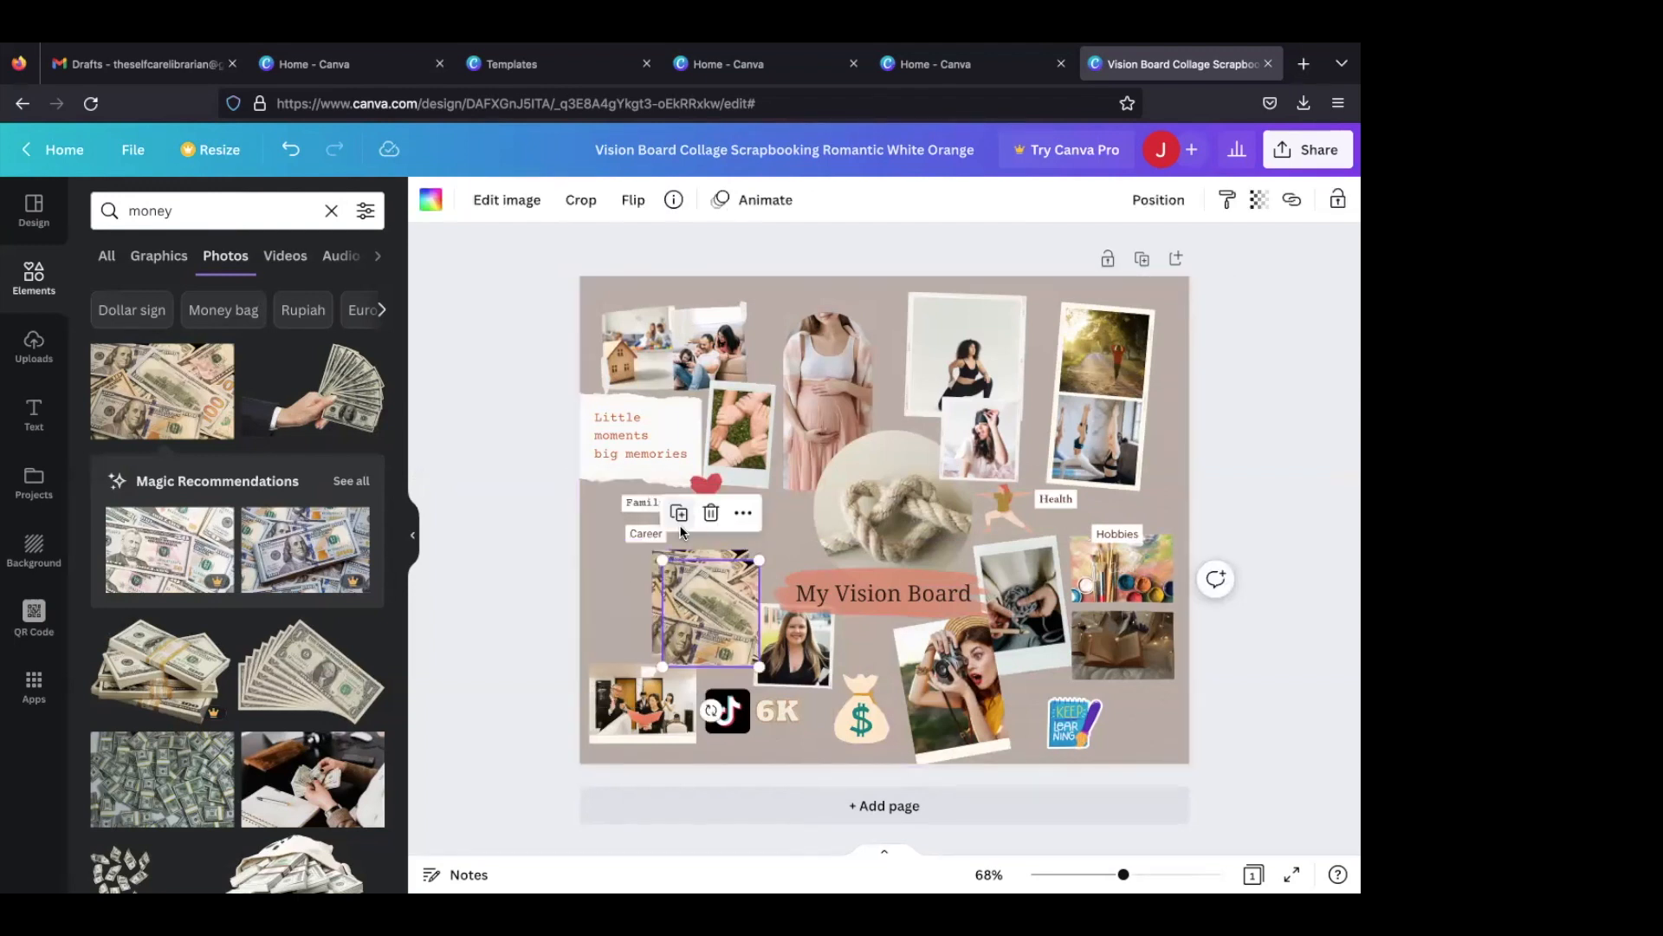
drag(697, 589, 612, 577)
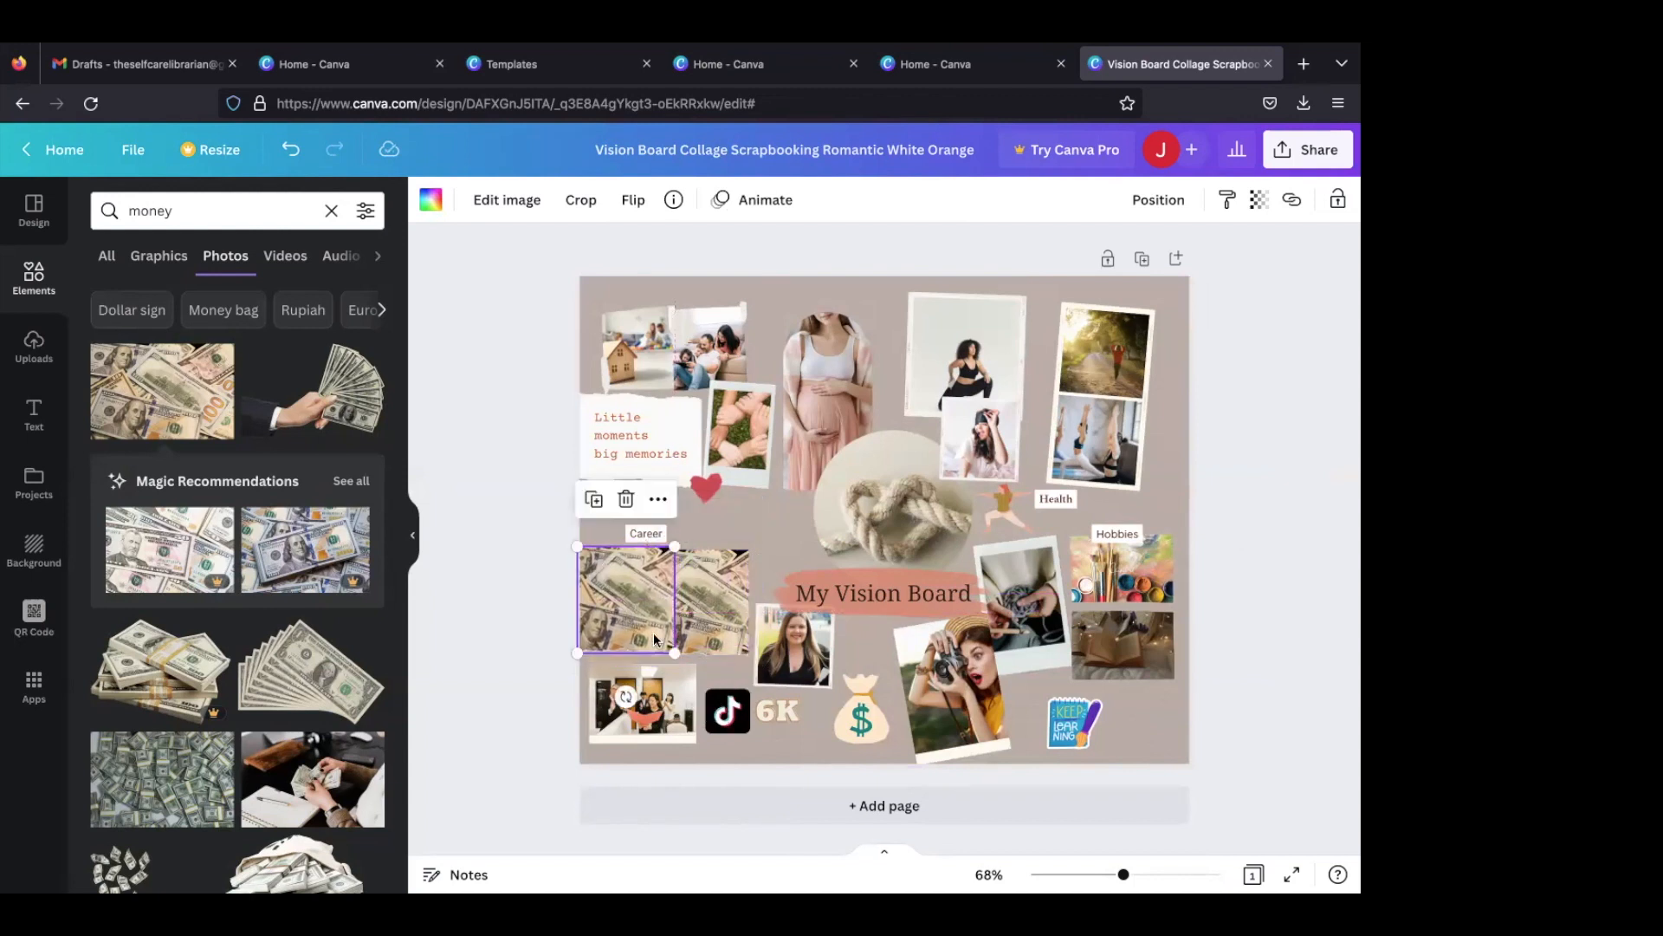
drag(670, 648, 632, 635)
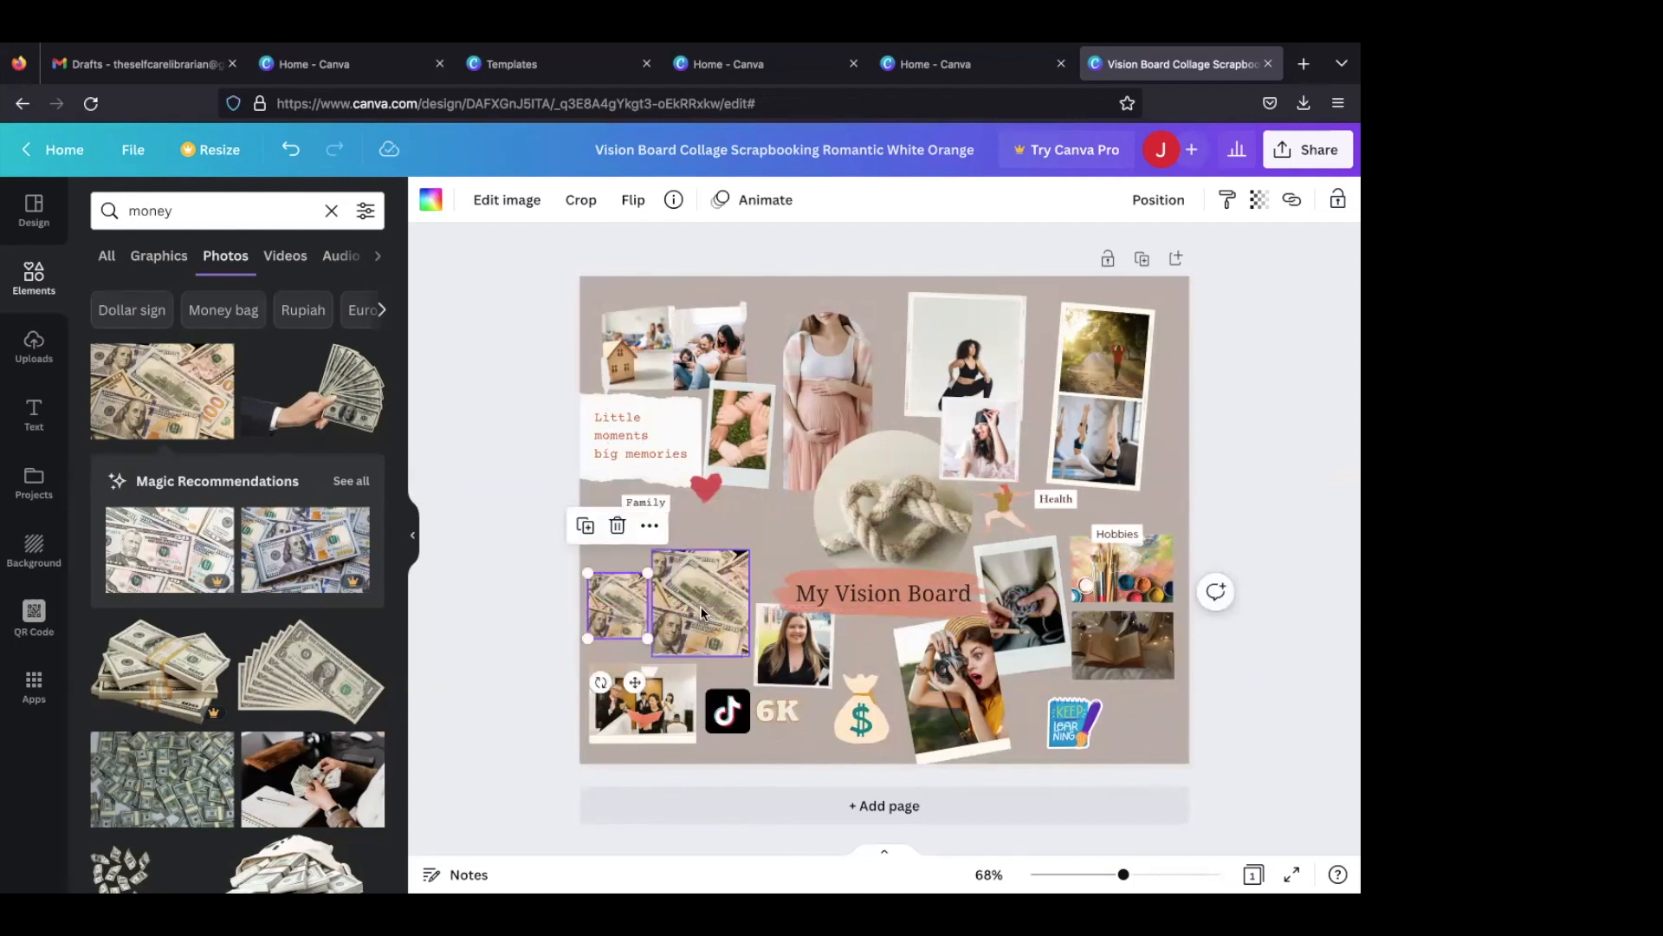
- Shrink the original banknotes photo and enlarge its copy to about 3.2 wide by 3.5 high
click(743, 571)
drag(750, 555, 724, 586)
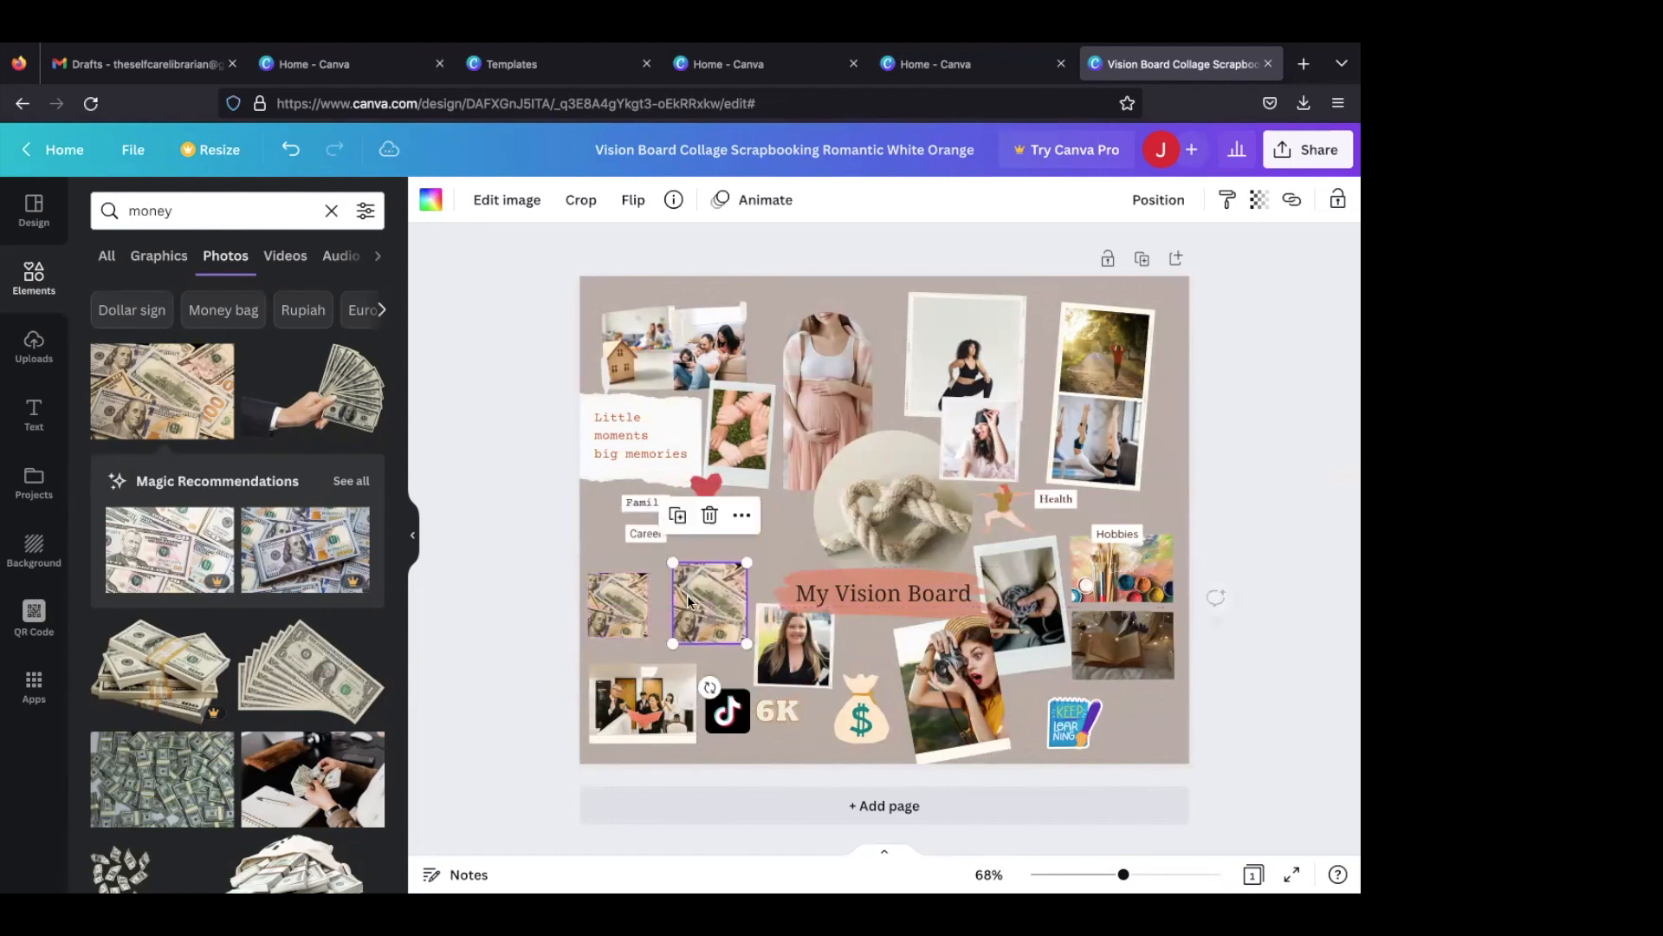
click(627, 605)
drag(652, 642, 665, 656)
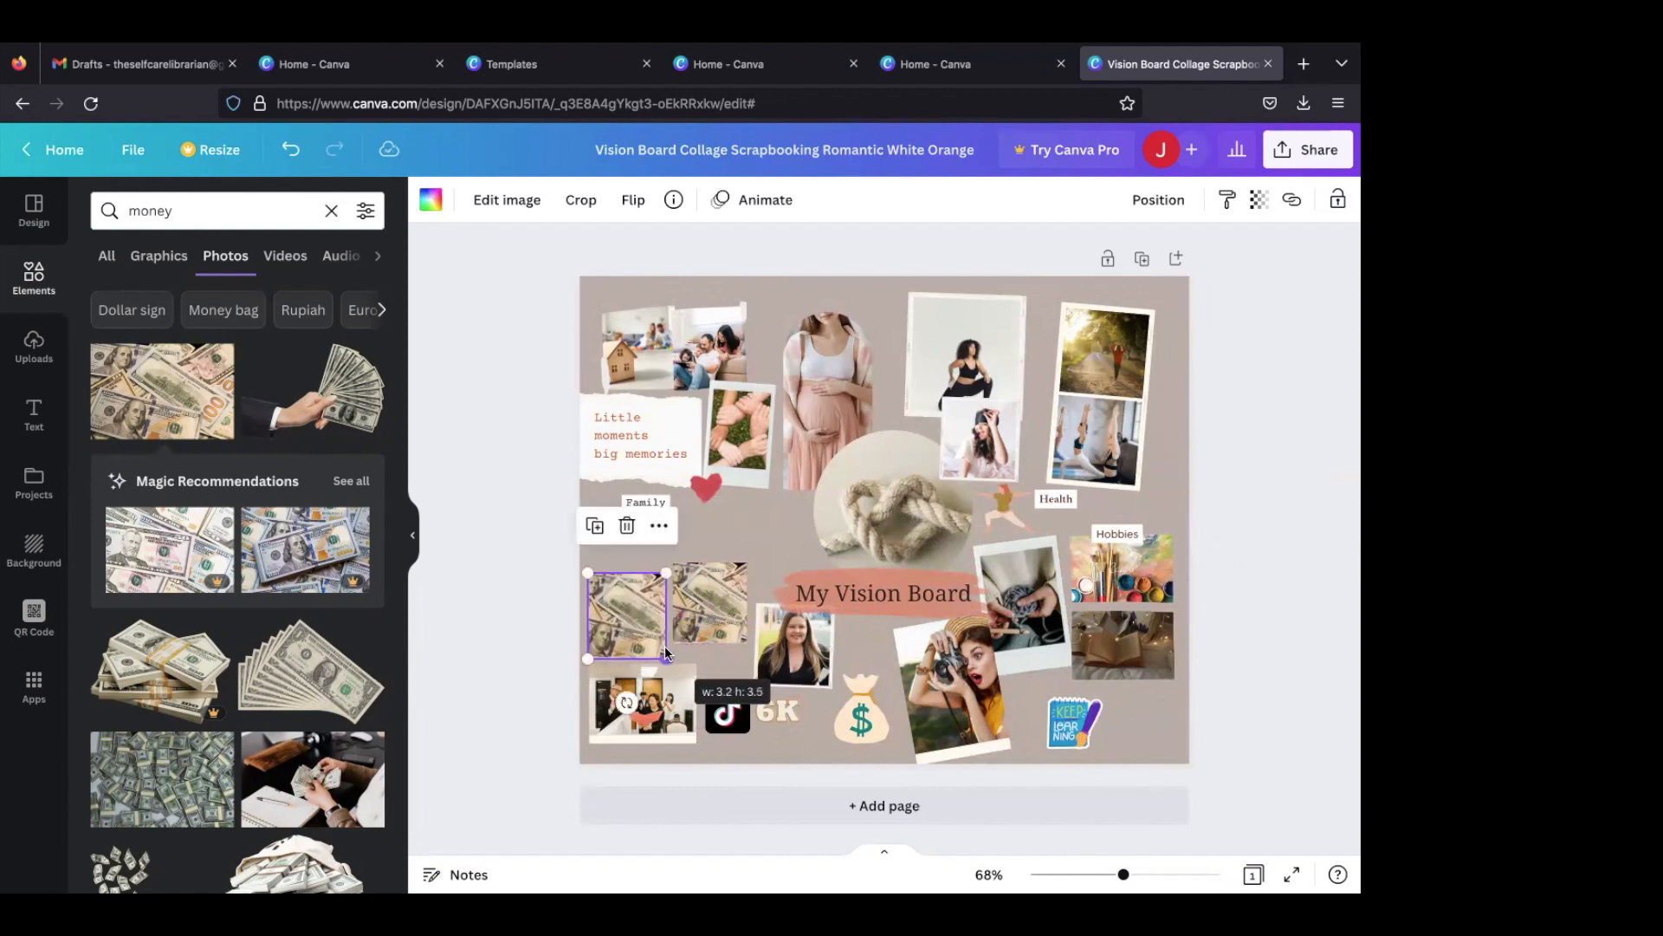
- Search "work from home" photos again, replace the original banknotes photo with the woman working beside her dog, and enlarge it slightly
click(710, 603)
double_click(238, 212)
text(workm)
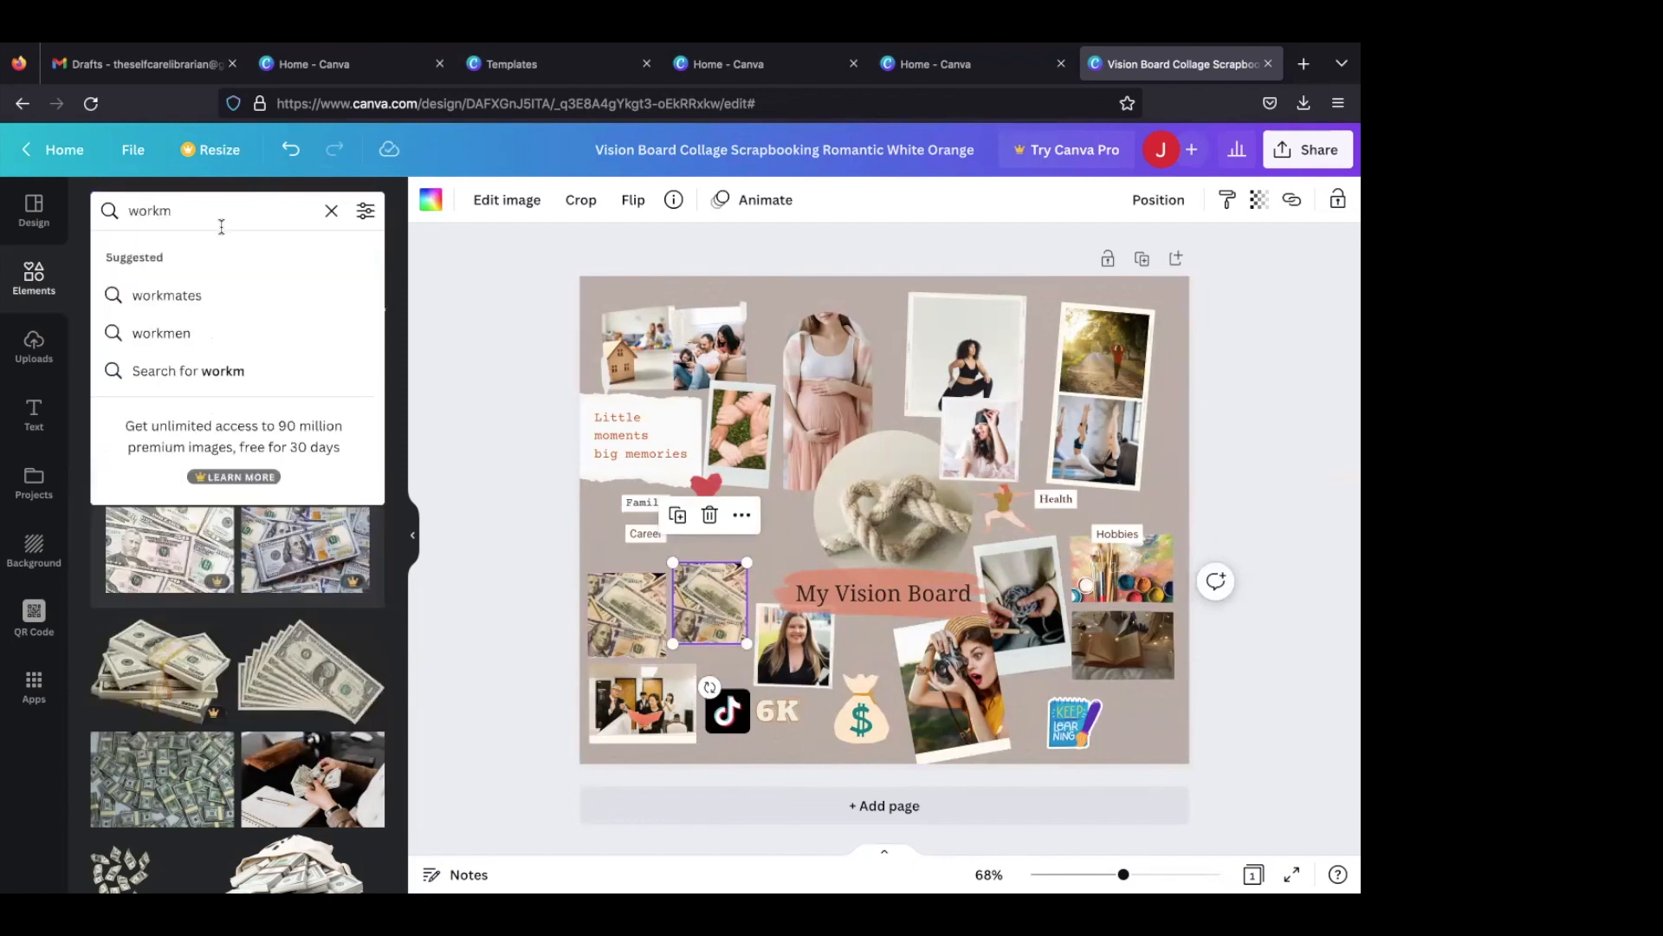
key(BackSpace)
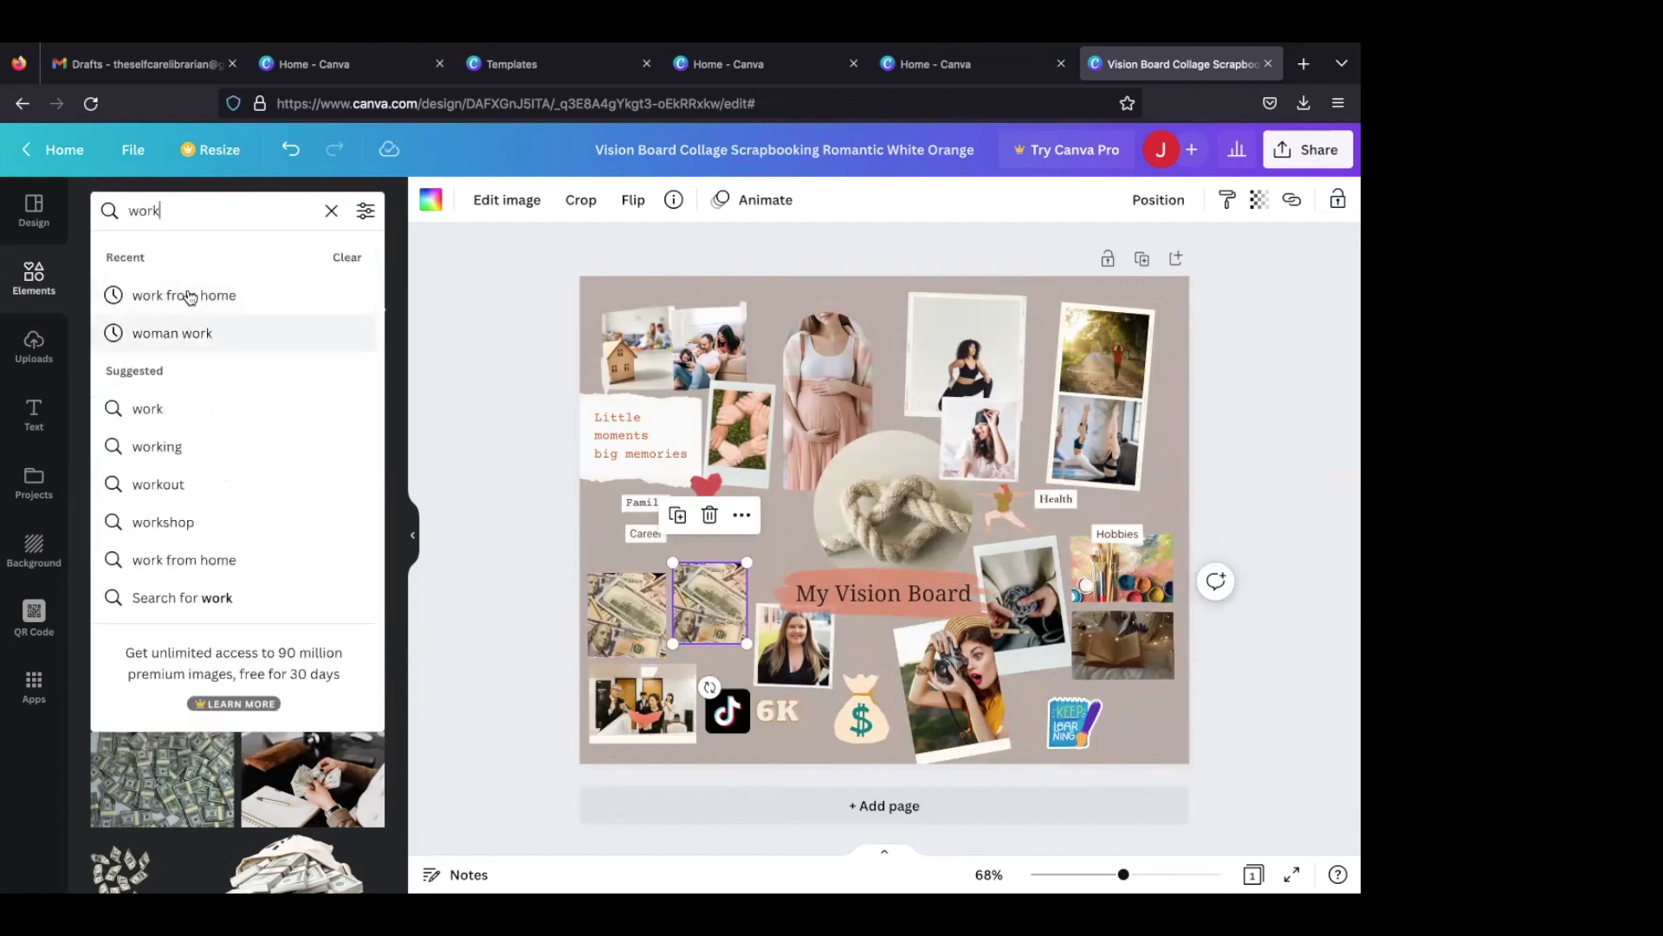
click(189, 296)
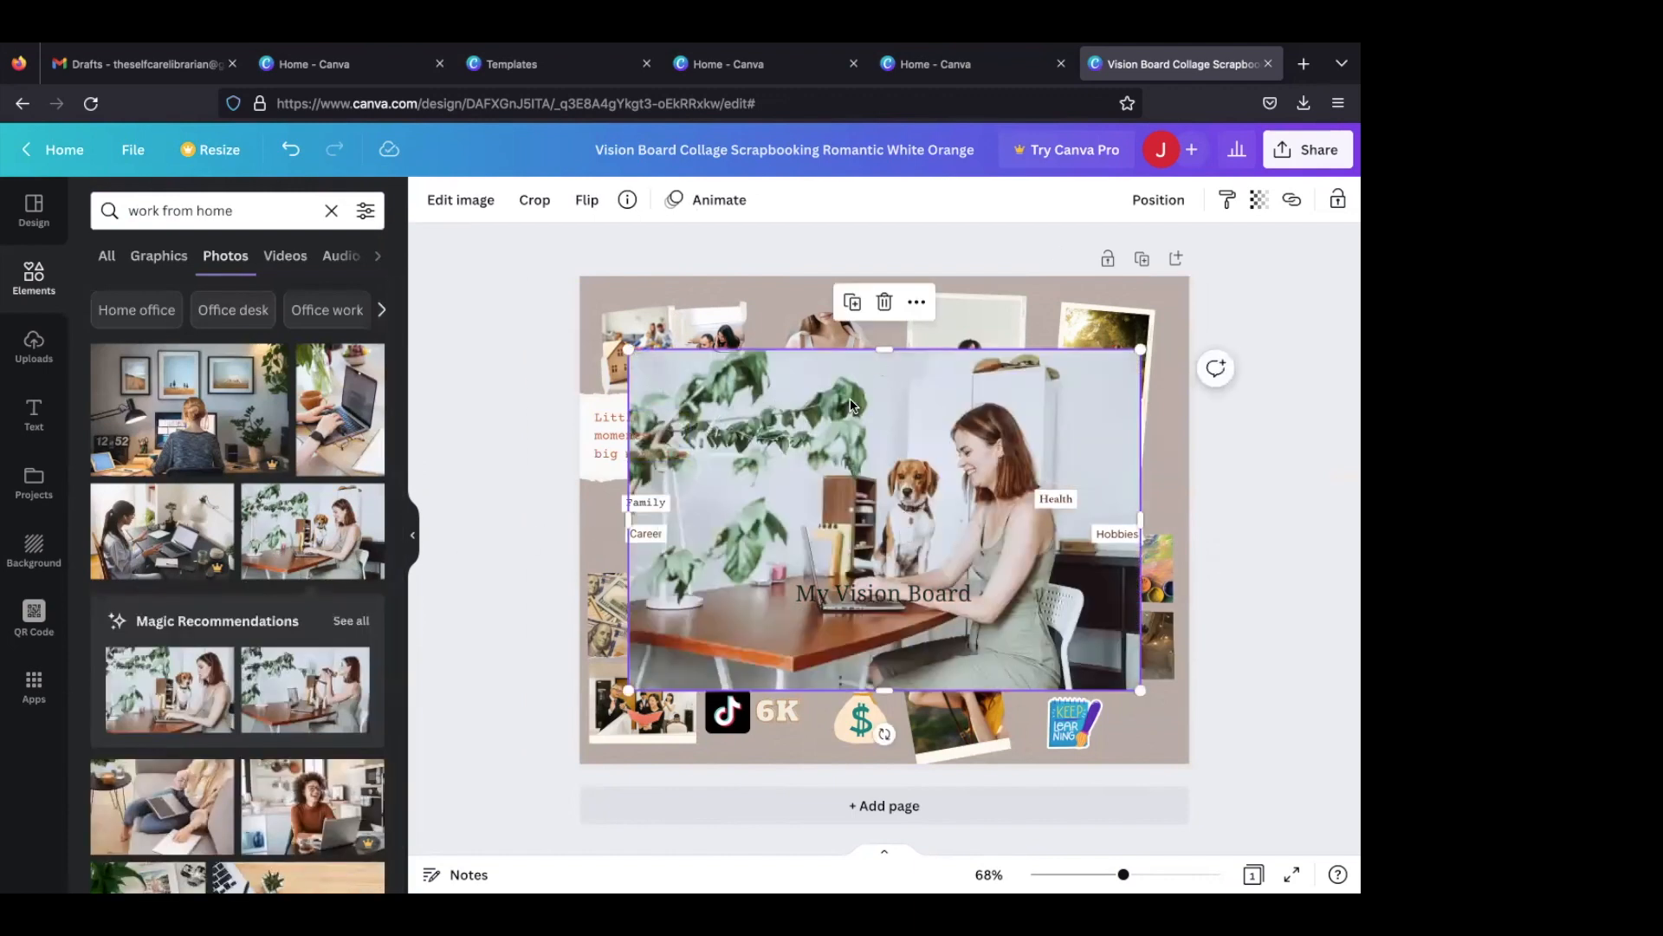
drag(839, 403, 706, 610)
click(723, 579)
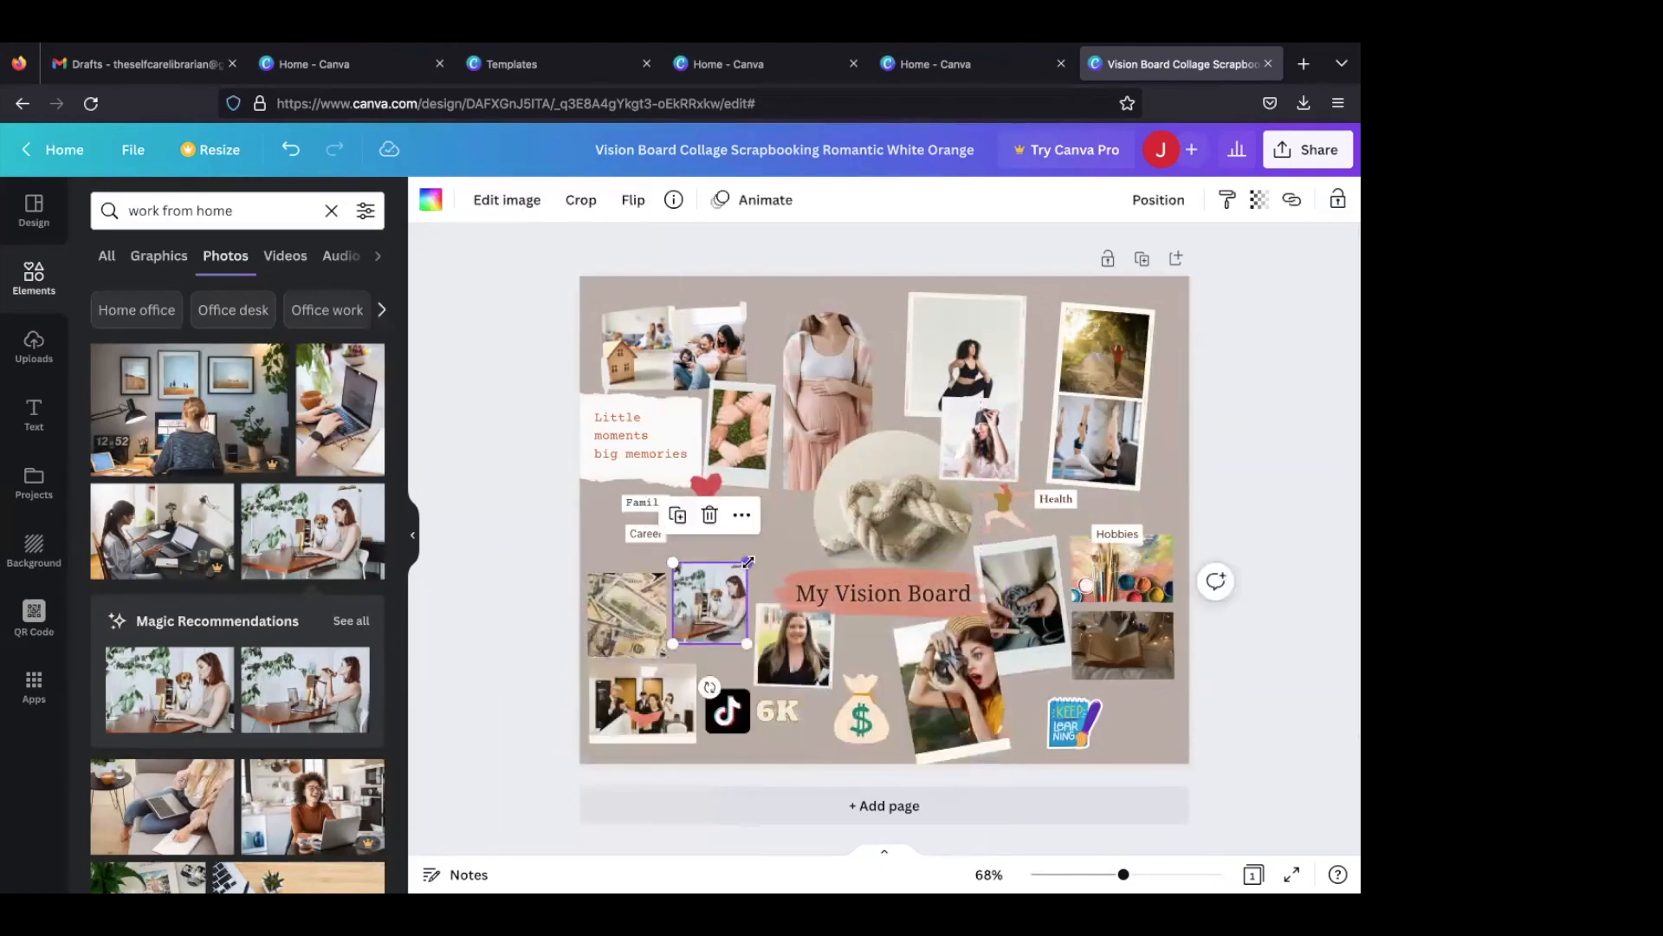
drag(756, 559, 714, 606)
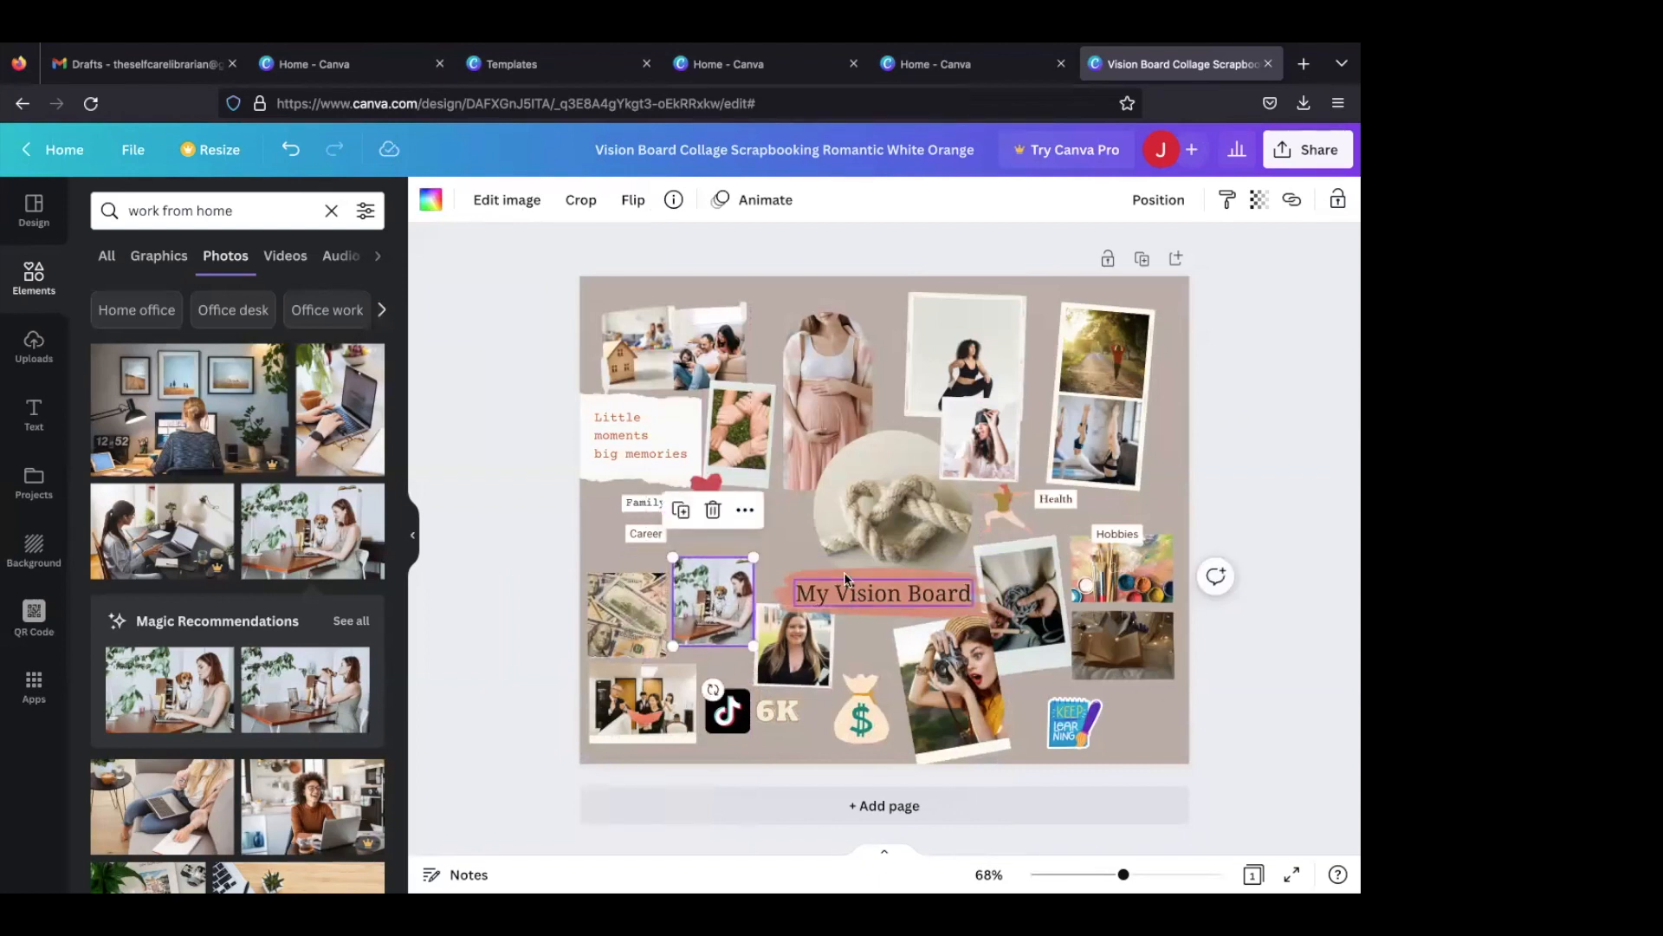
- Move the "Career" label down slightly, closer to the career photos
click(642, 537)
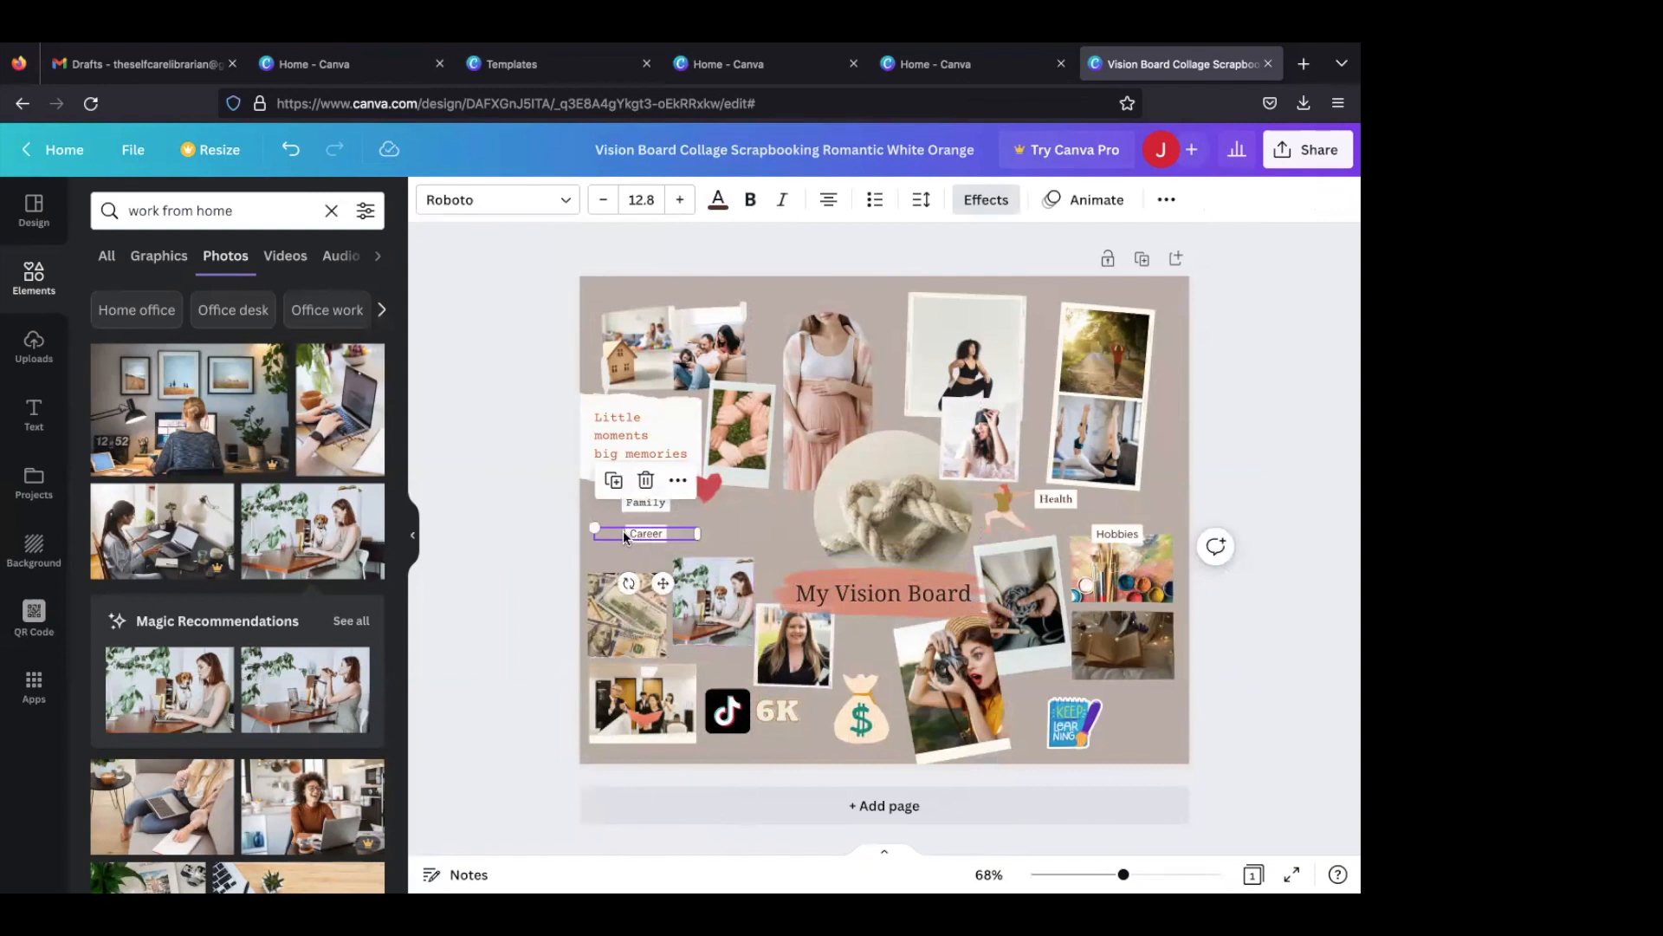
click(638, 523)
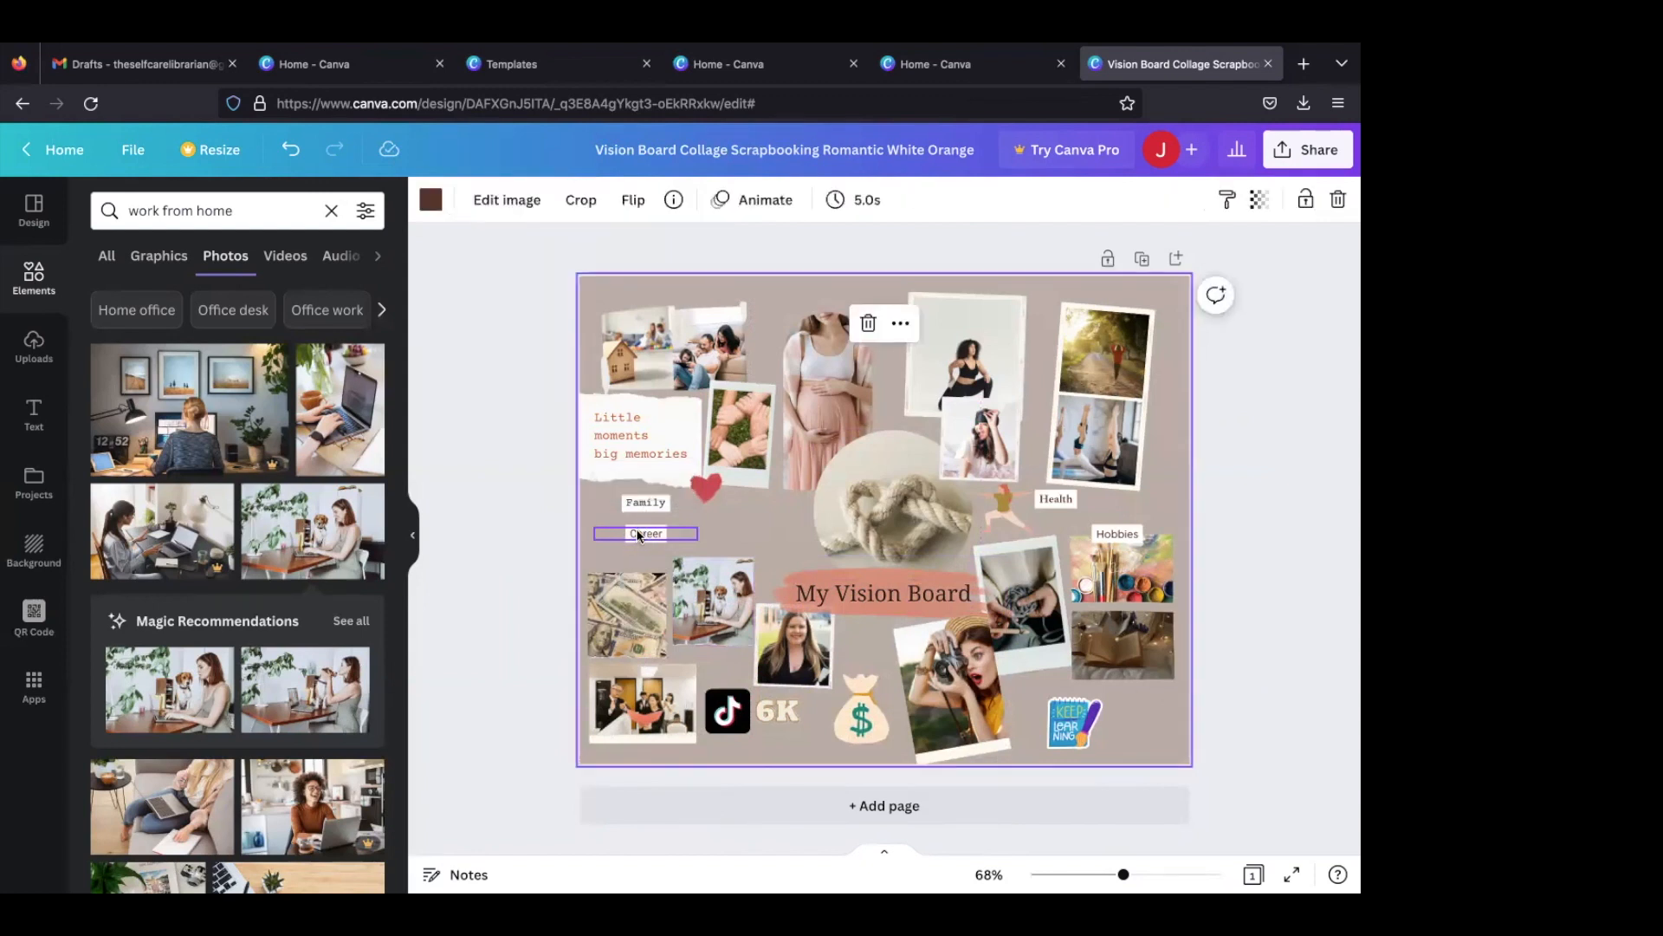
drag(639, 534, 637, 545)
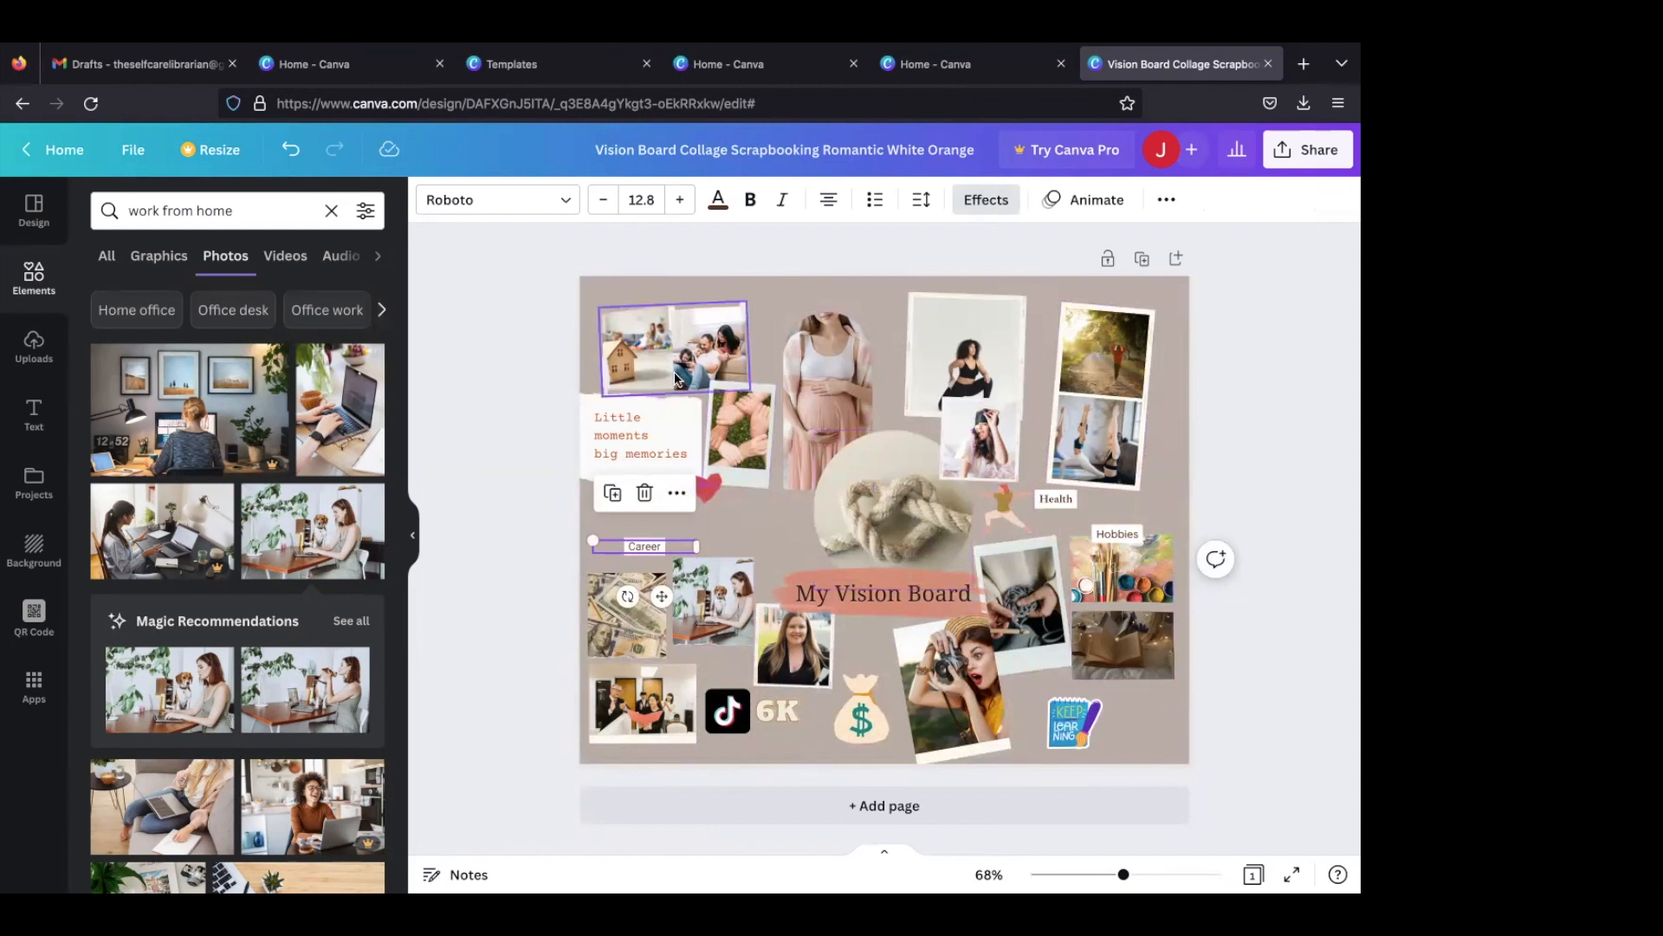
- Move the red heart from the edge of the torn-paper quote down beside the "Family" label
click(775, 512)
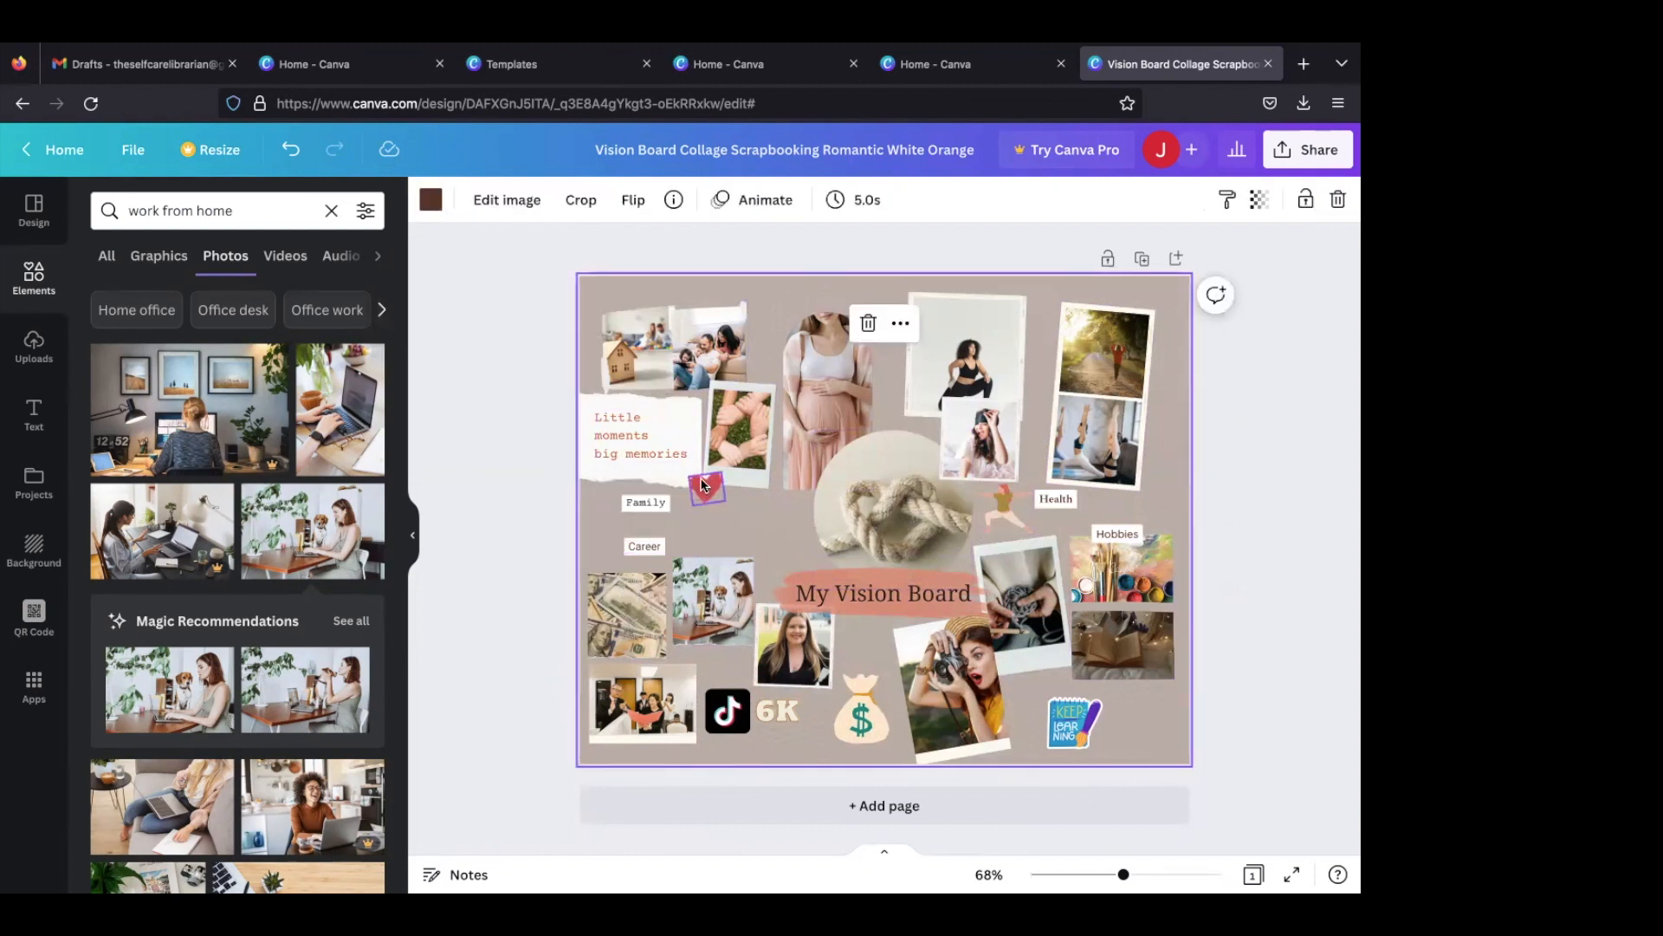
click(701, 500)
drag(701, 501, 730, 489)
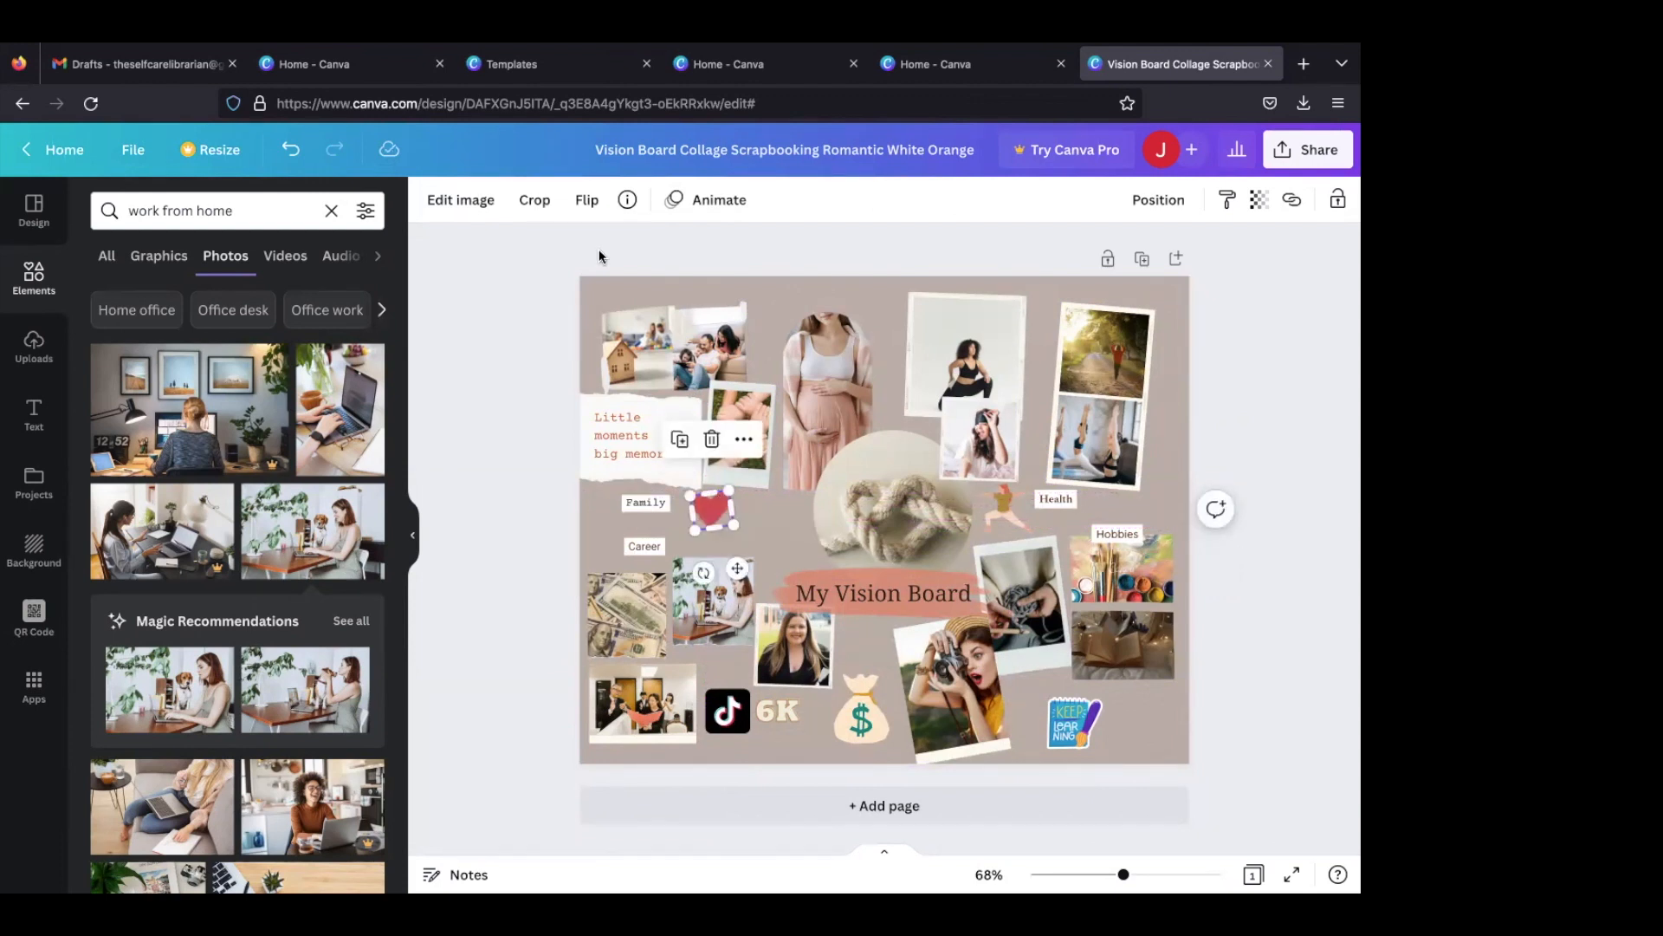
click(457, 199)
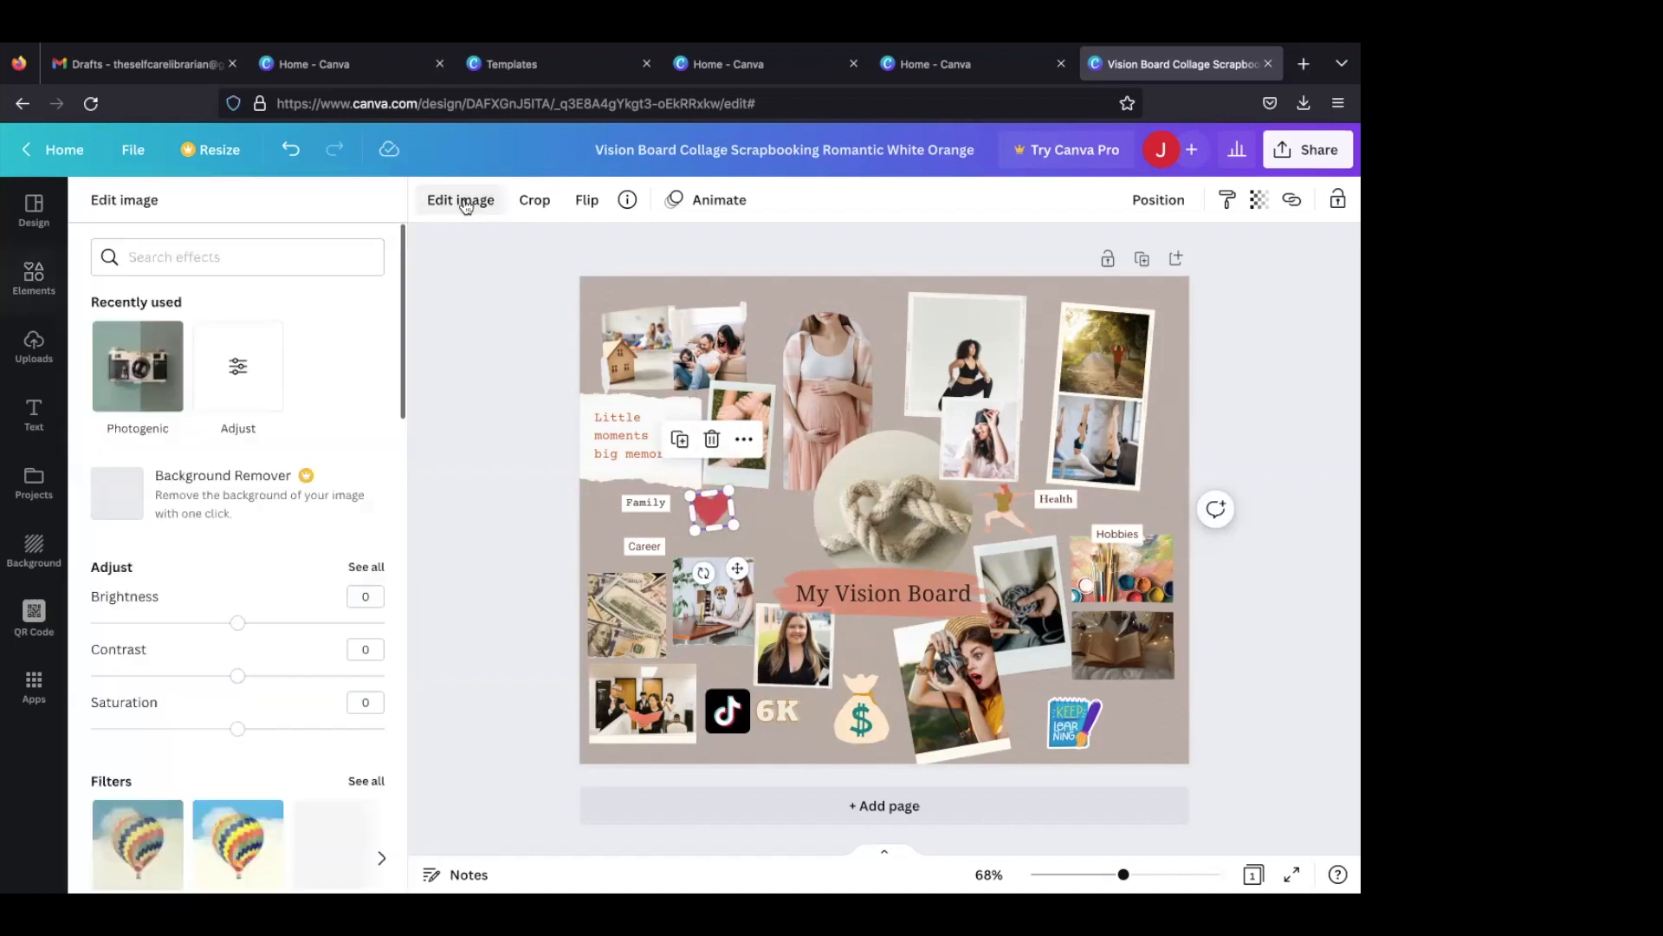
click(712, 515)
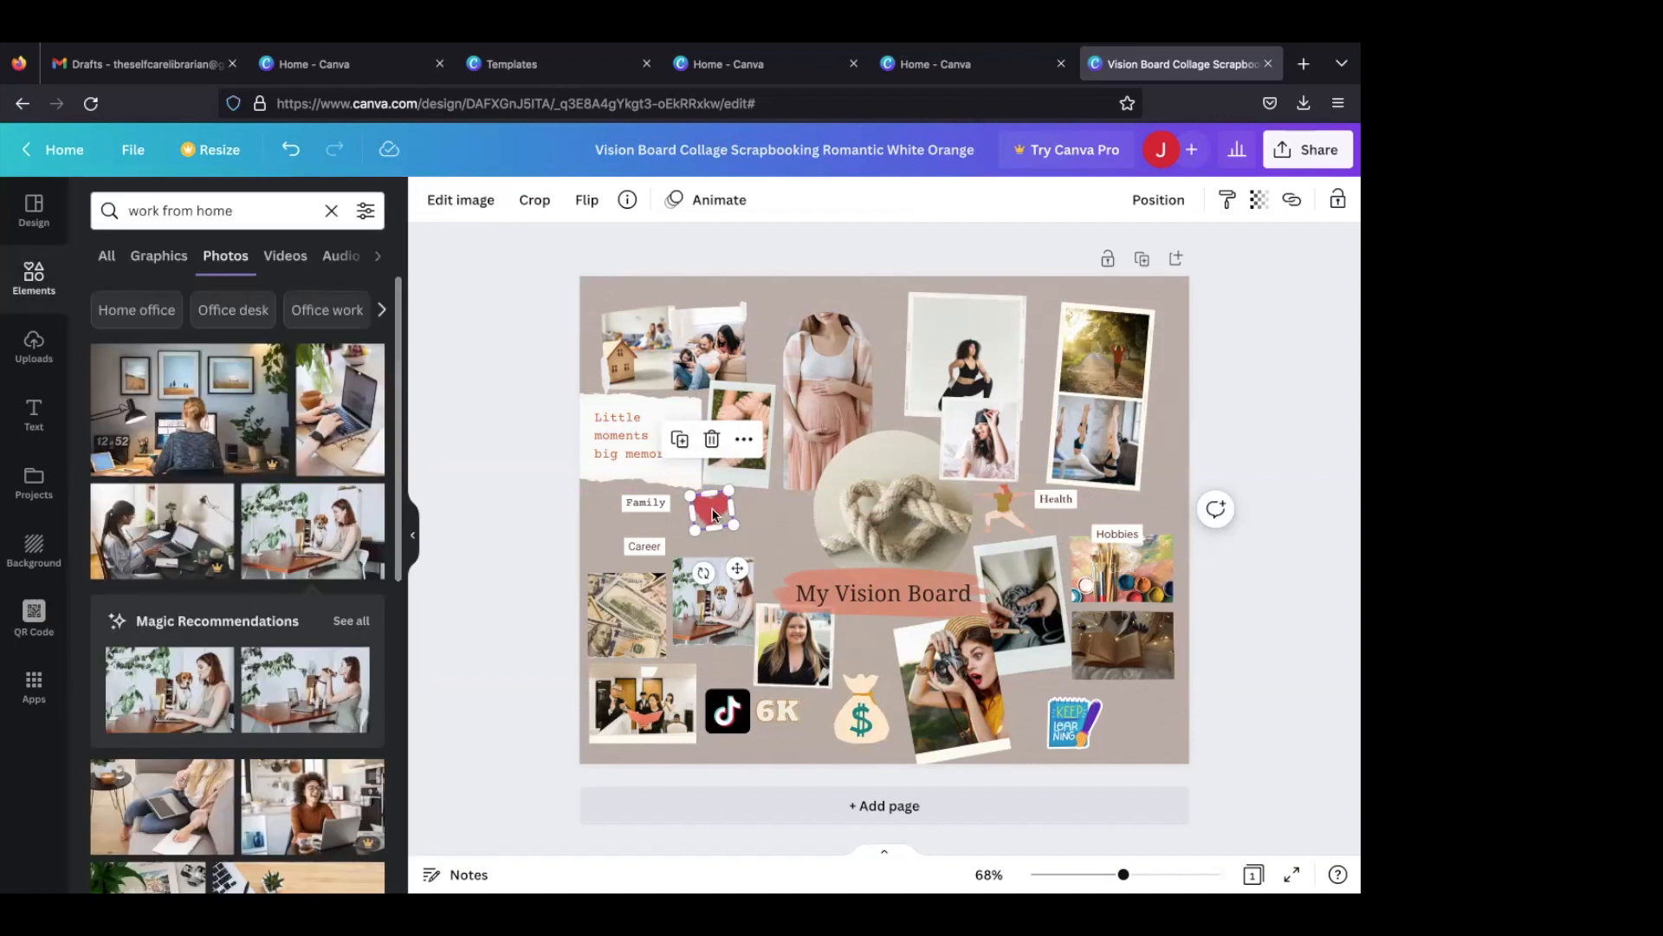
click(746, 511)
double_click(711, 510)
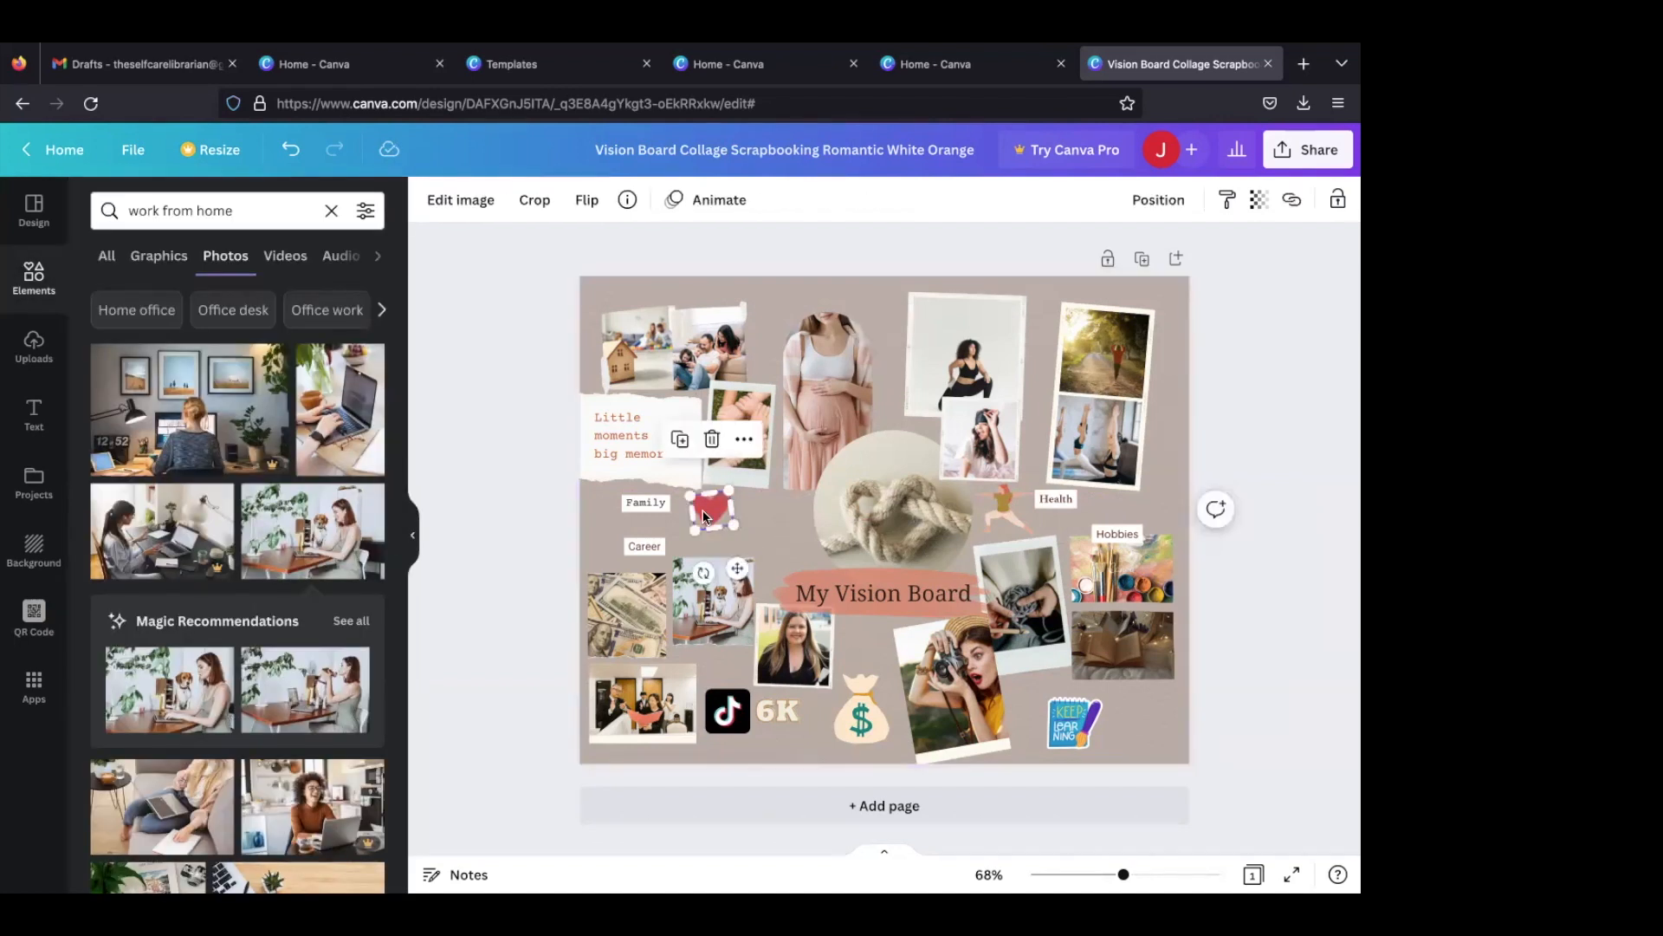
click(467, 199)
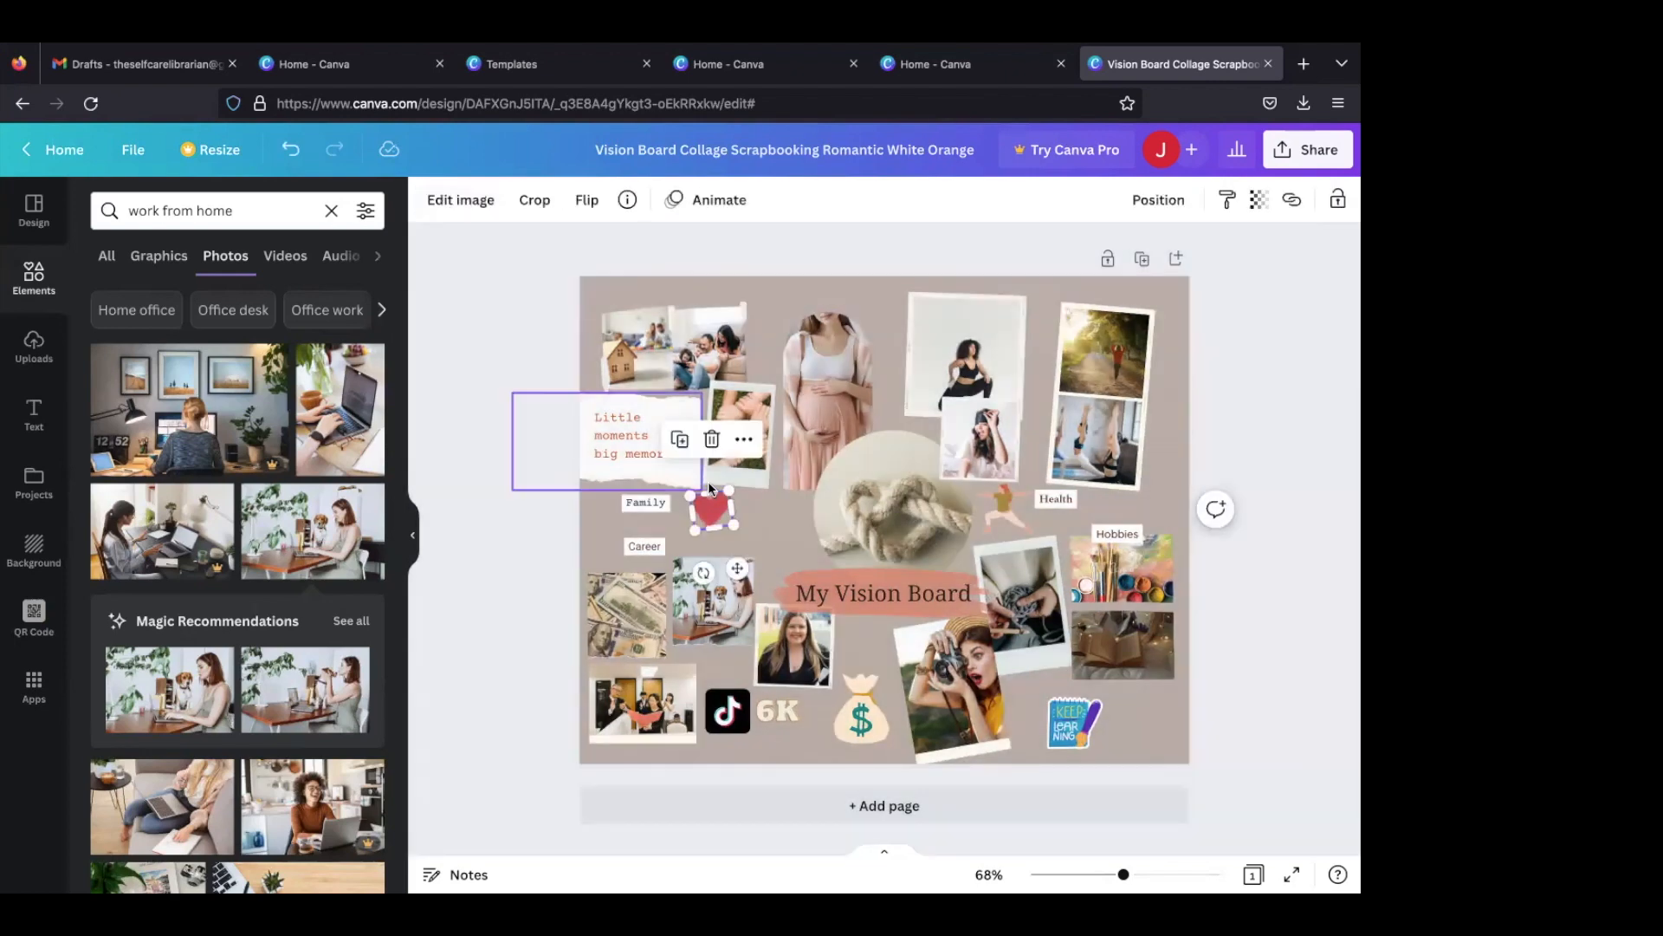
- Apply the Aura filter from the Soft group of Photogenic effects to the heart and enlarge the heart slightly
click(464, 206)
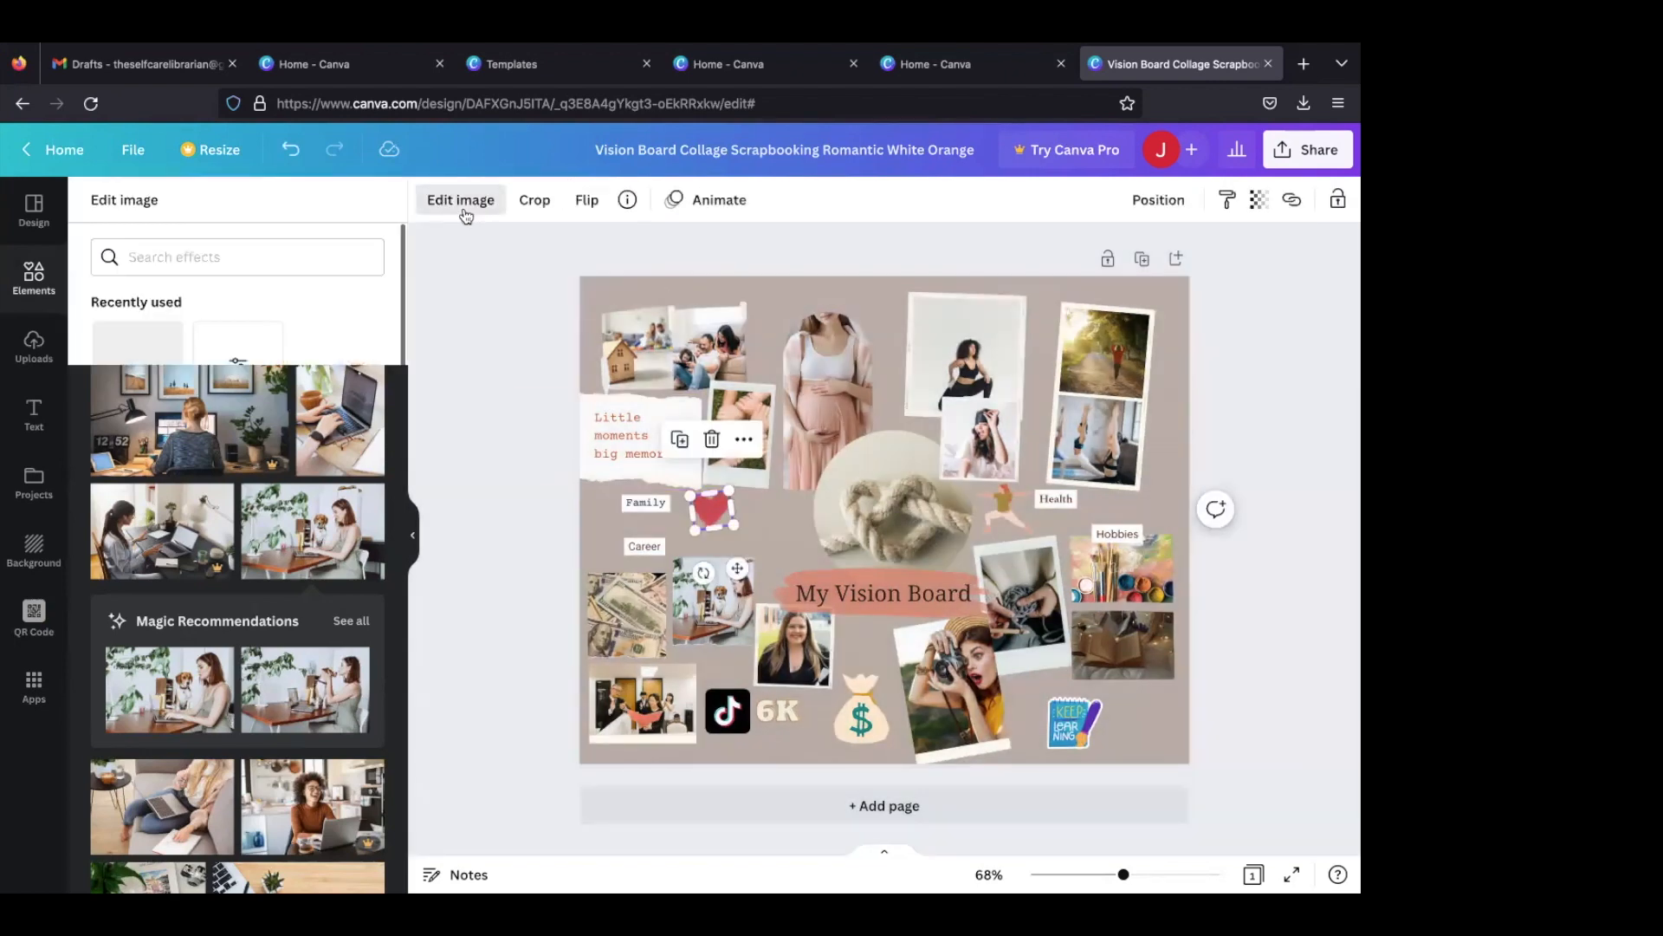
scroll(227, 579, down, 7)
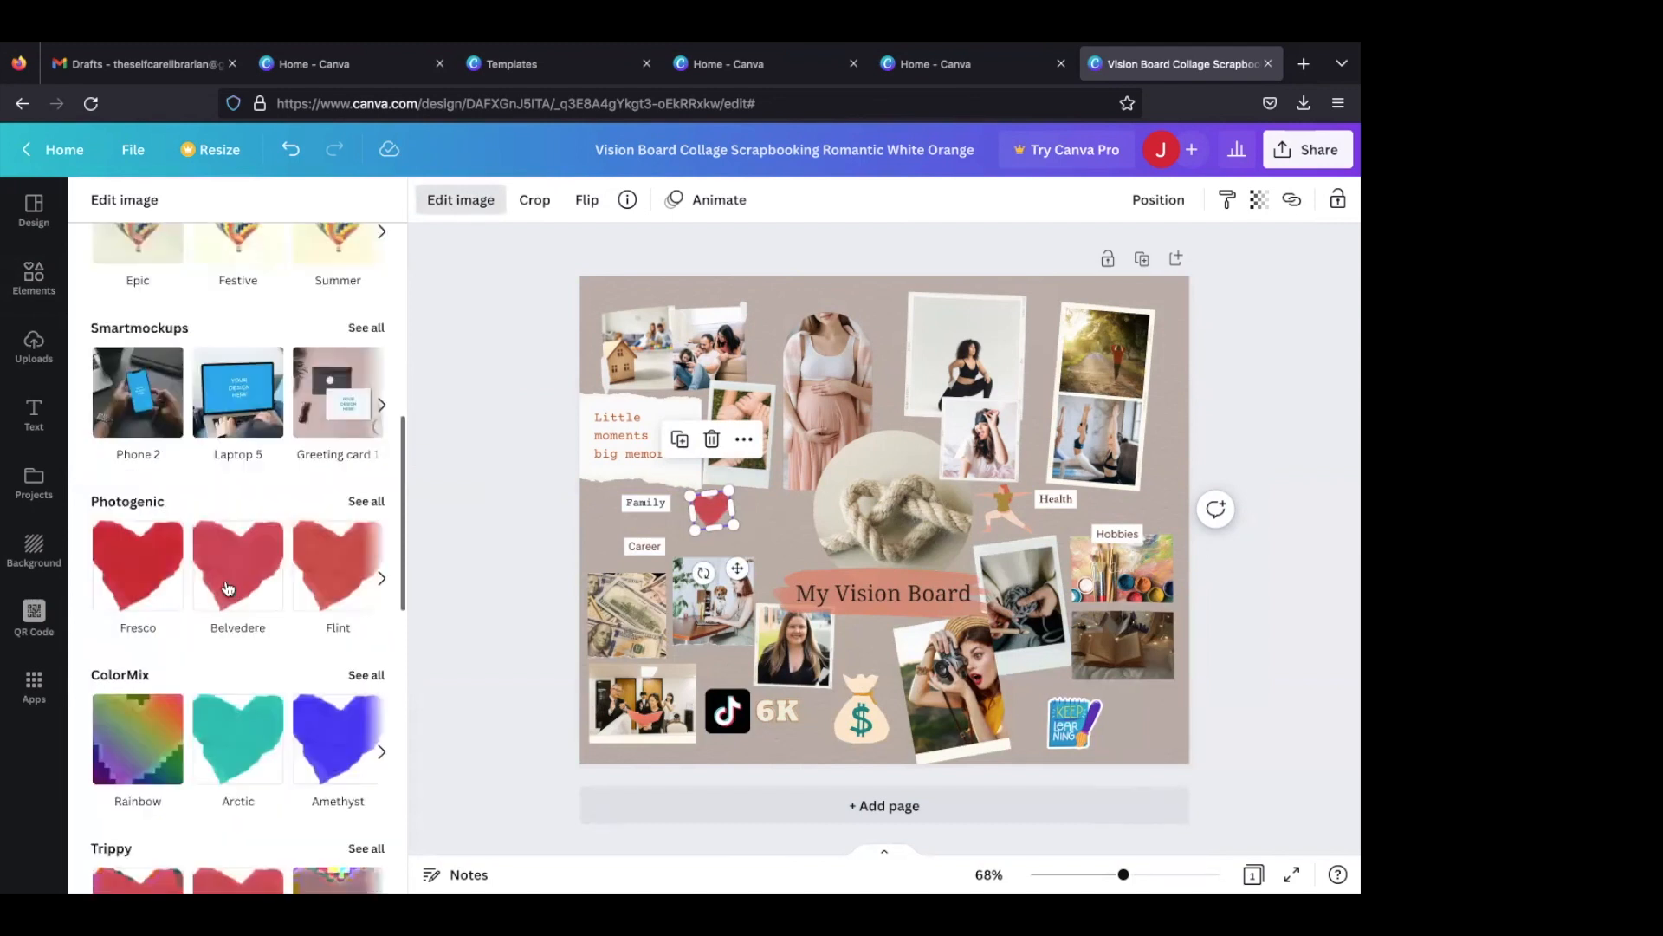
scroll(342, 627, down, 4)
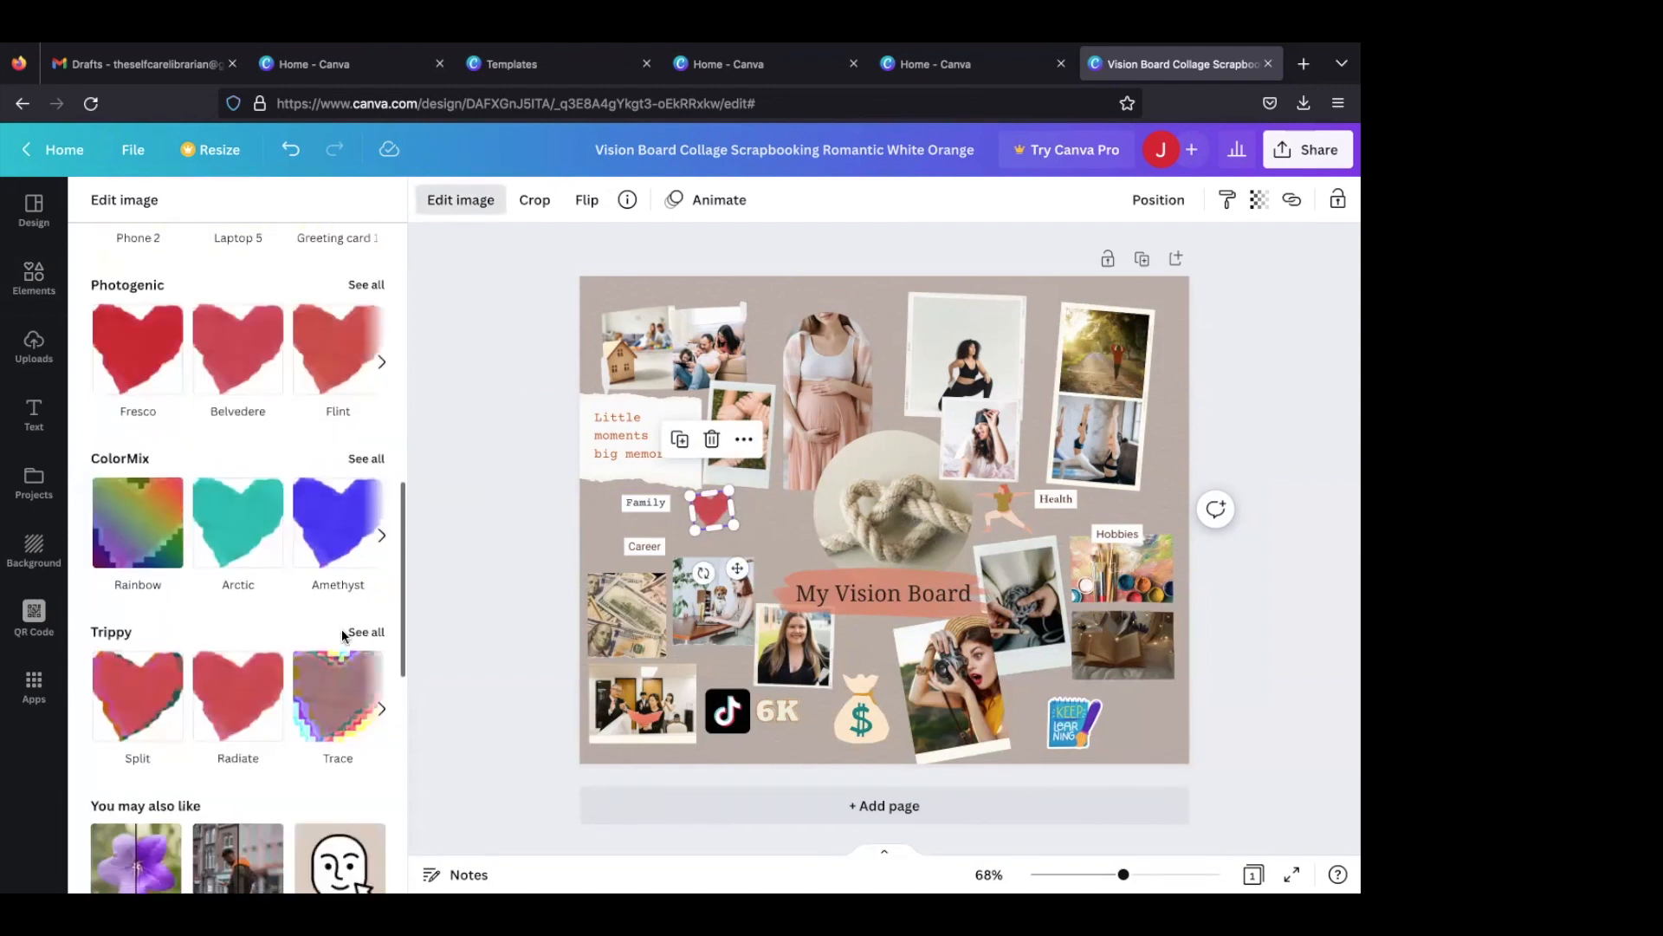
scroll(342, 627, up, 1)
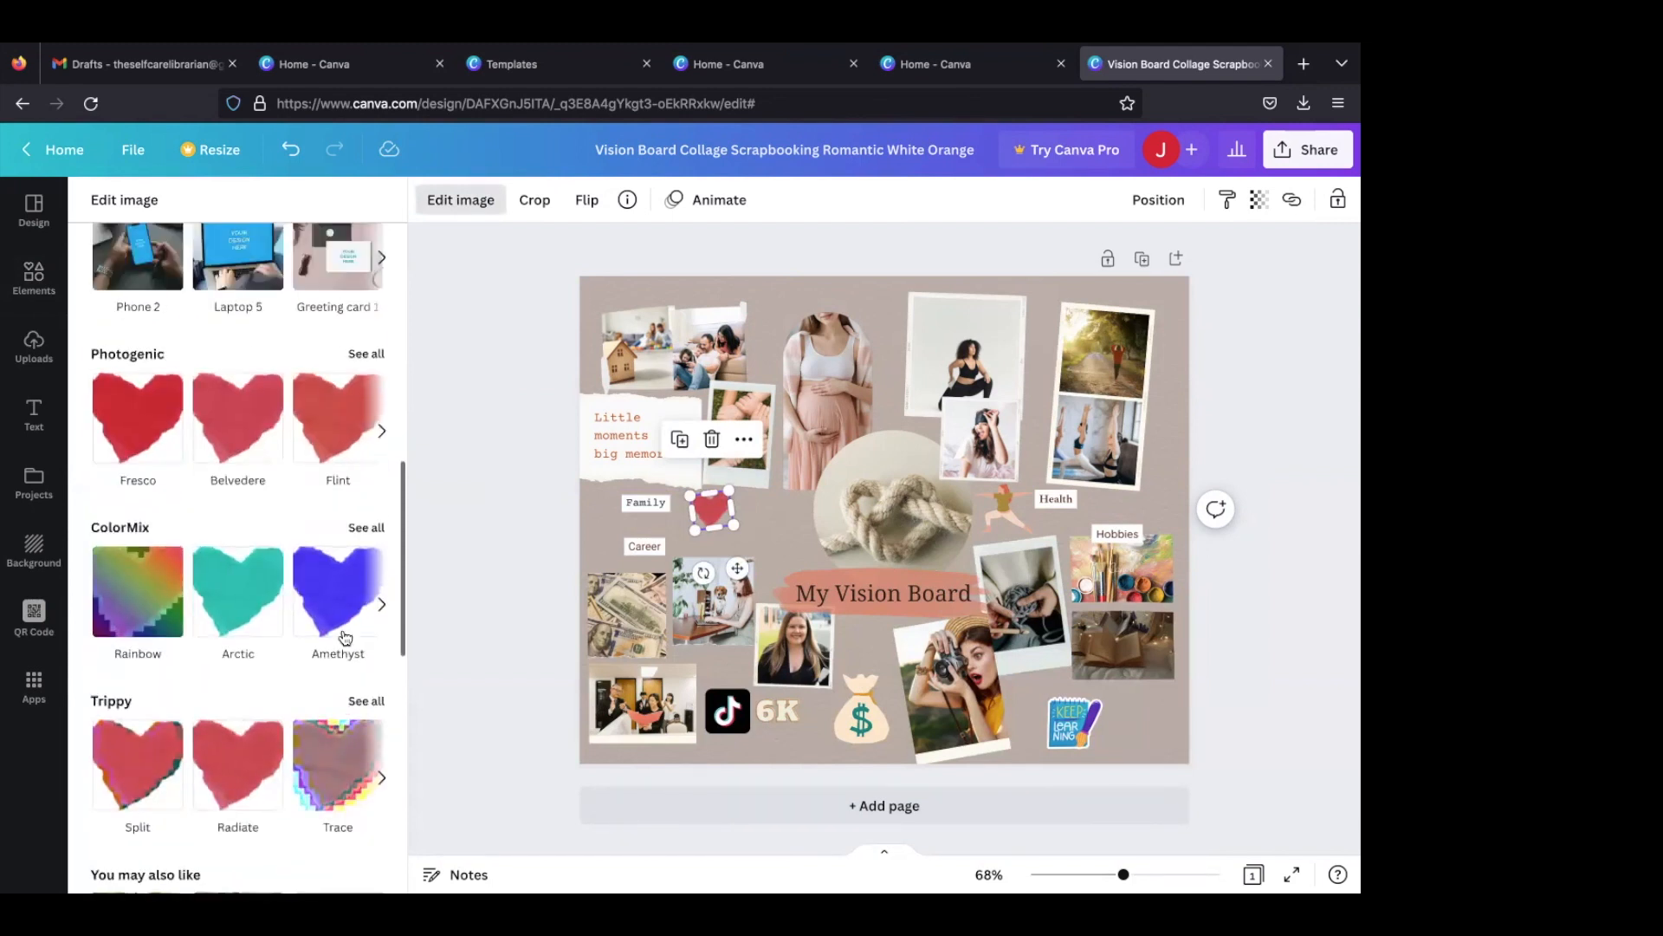
click(377, 355)
scroll(312, 537, down, 8)
scroll(303, 608, down, 6)
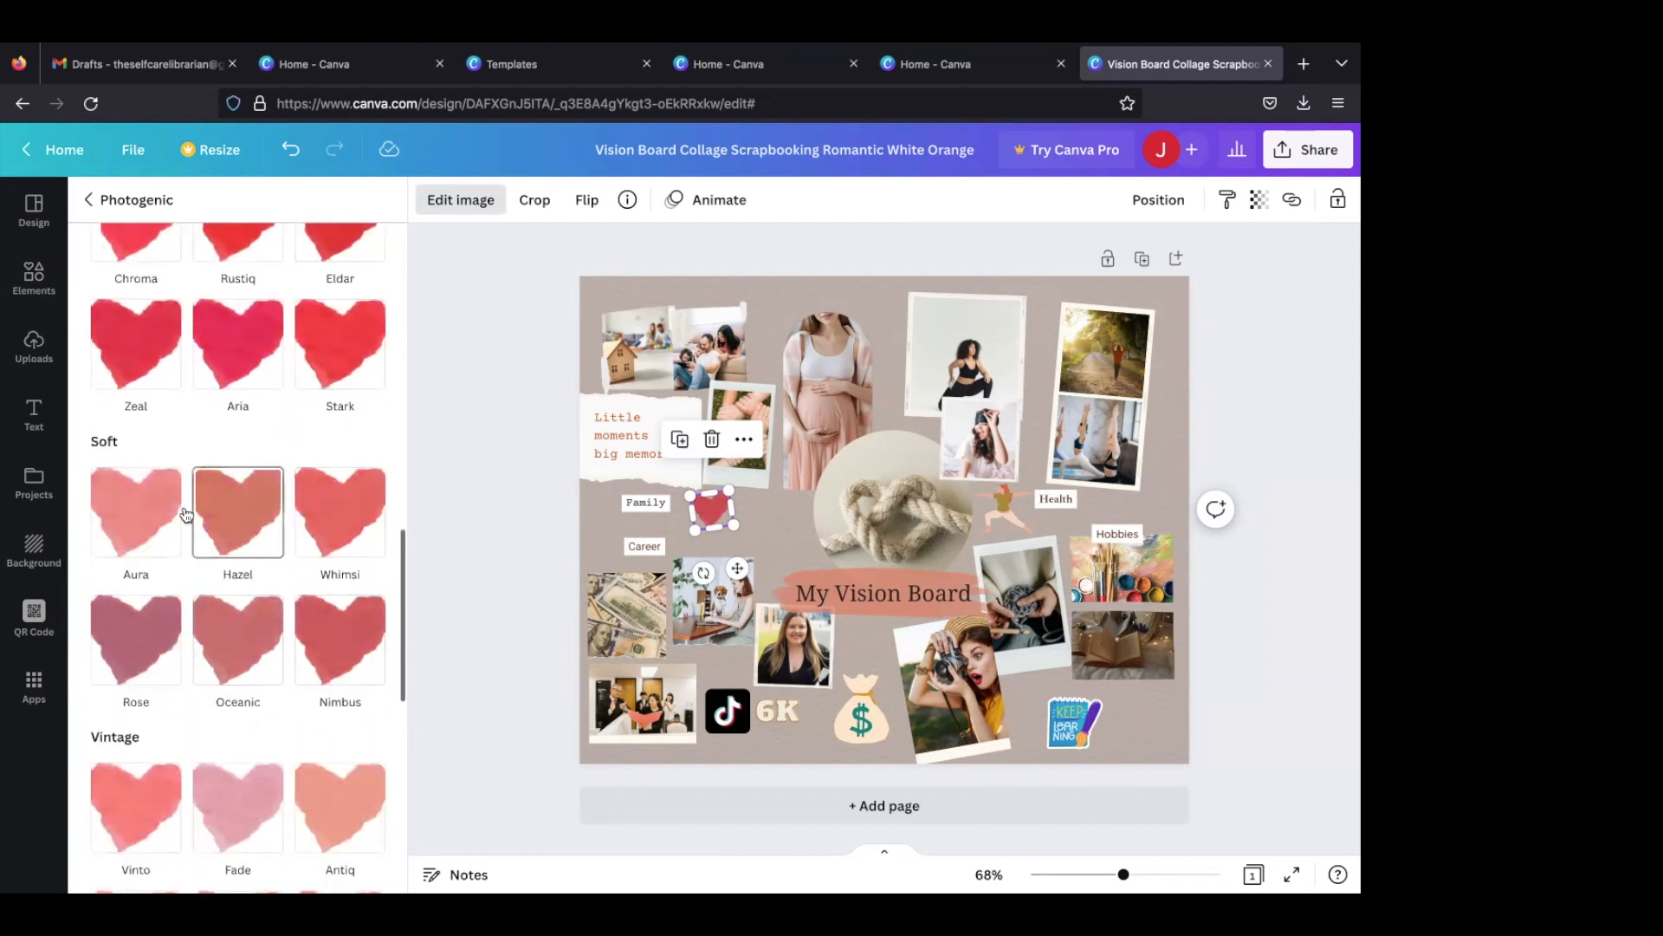
click(139, 511)
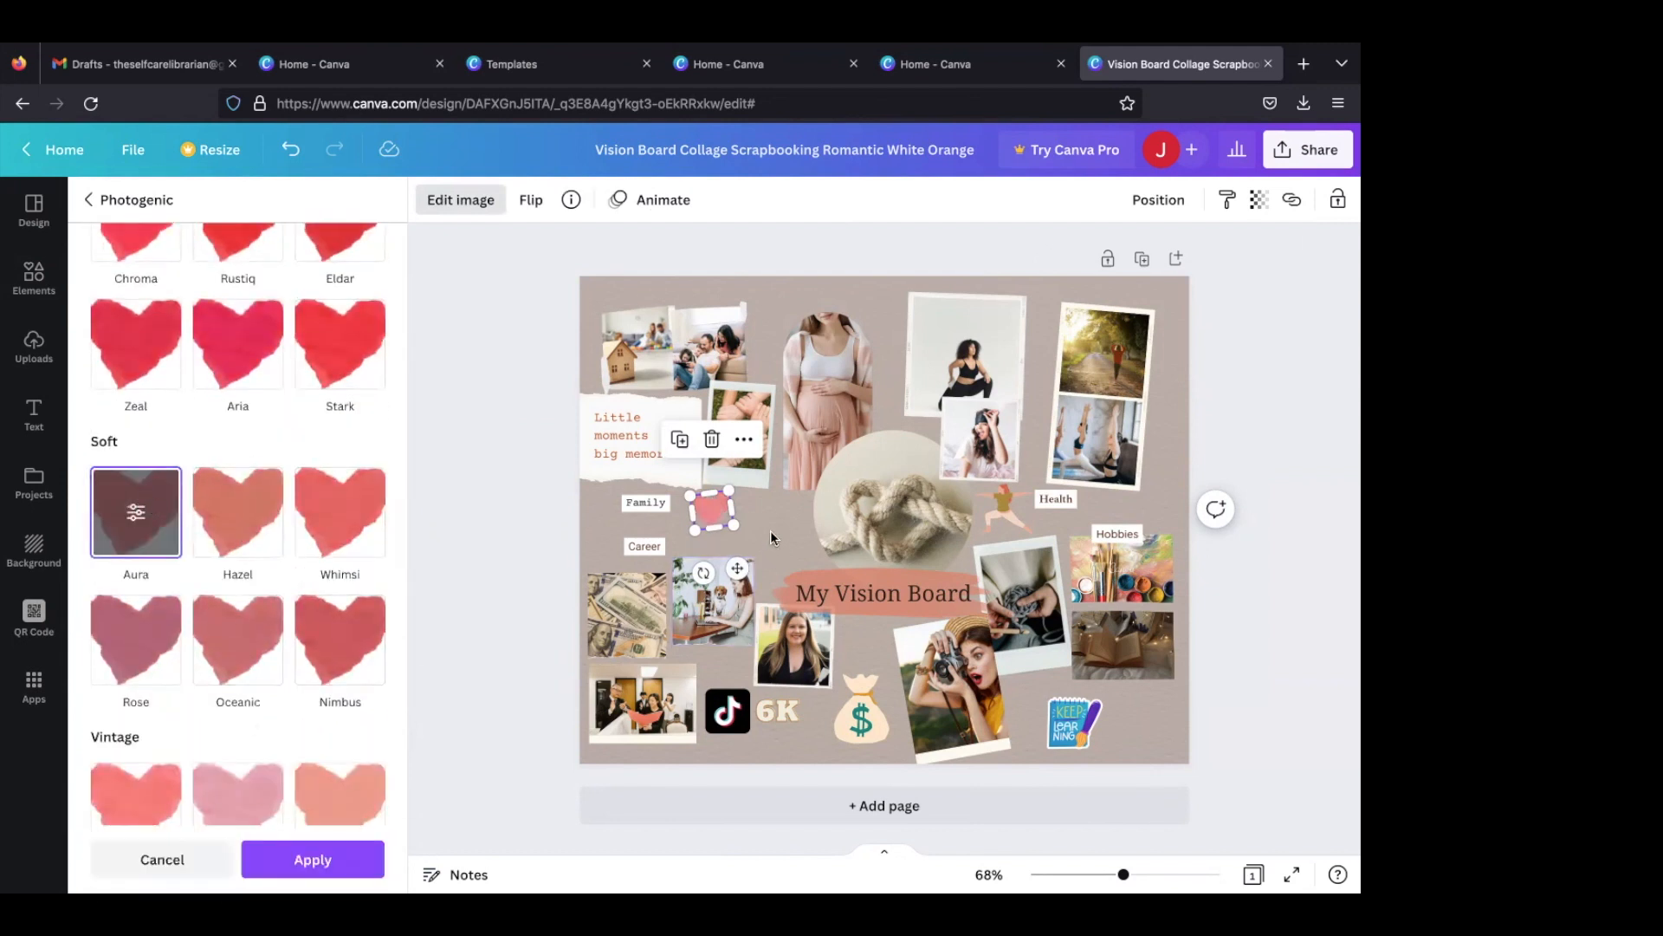
click(732, 513)
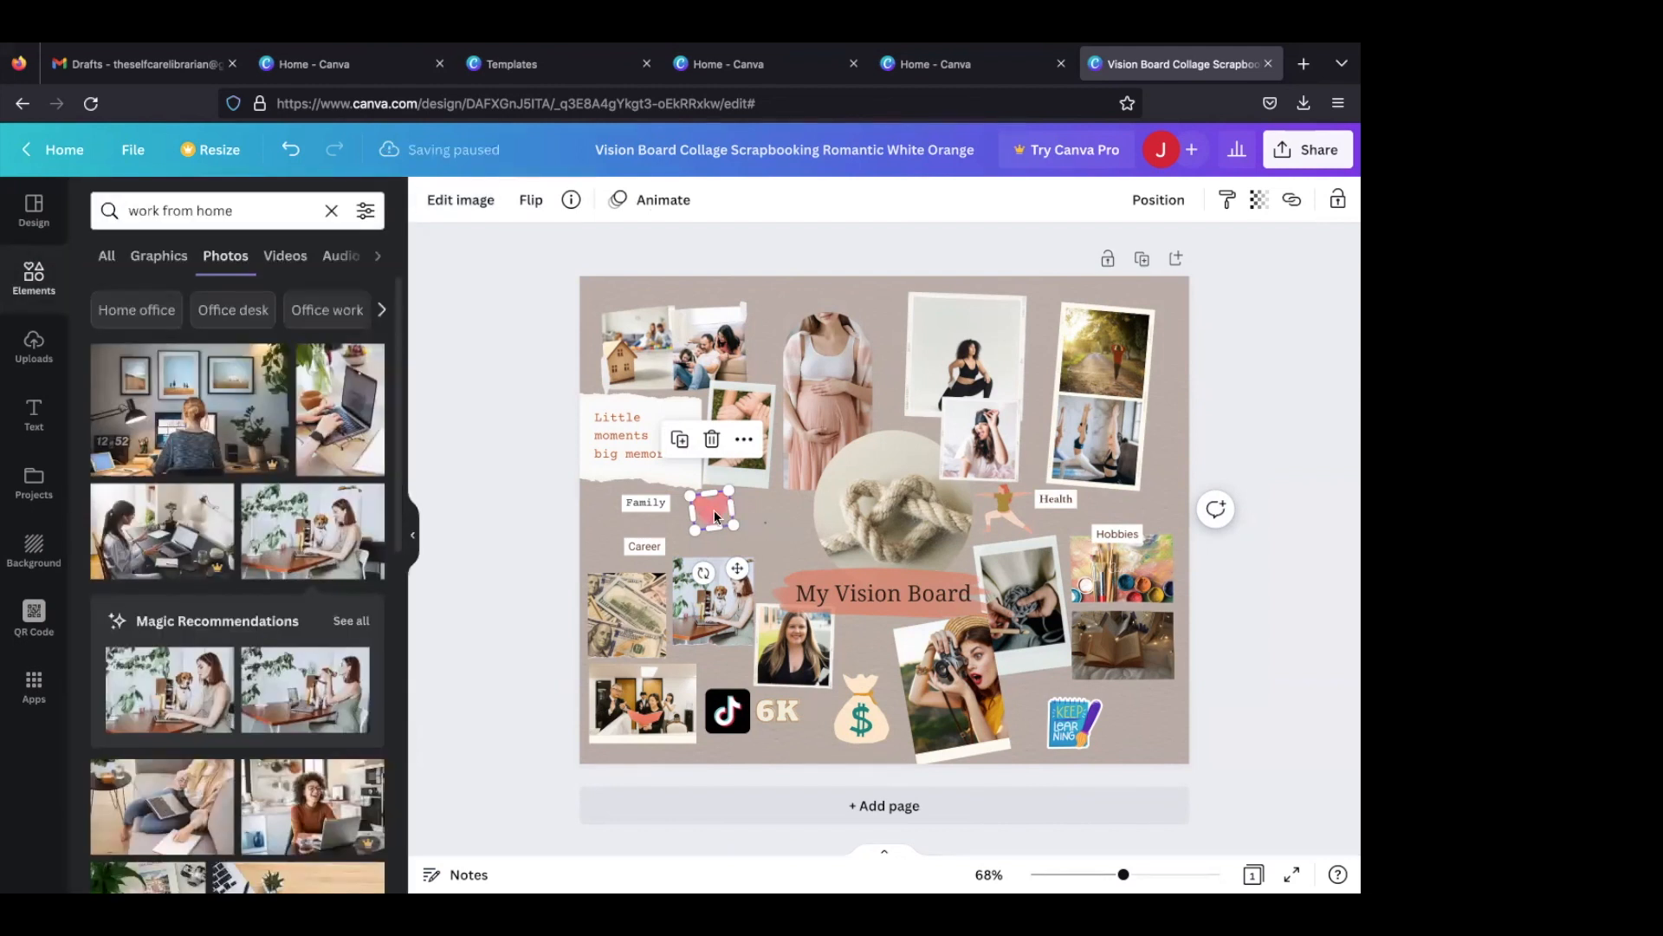
click(705, 501)
mouse_move(705, 501)
mouse_down()
mouse_move(738, 490)
mouse_move(725, 507)
mouse_up()
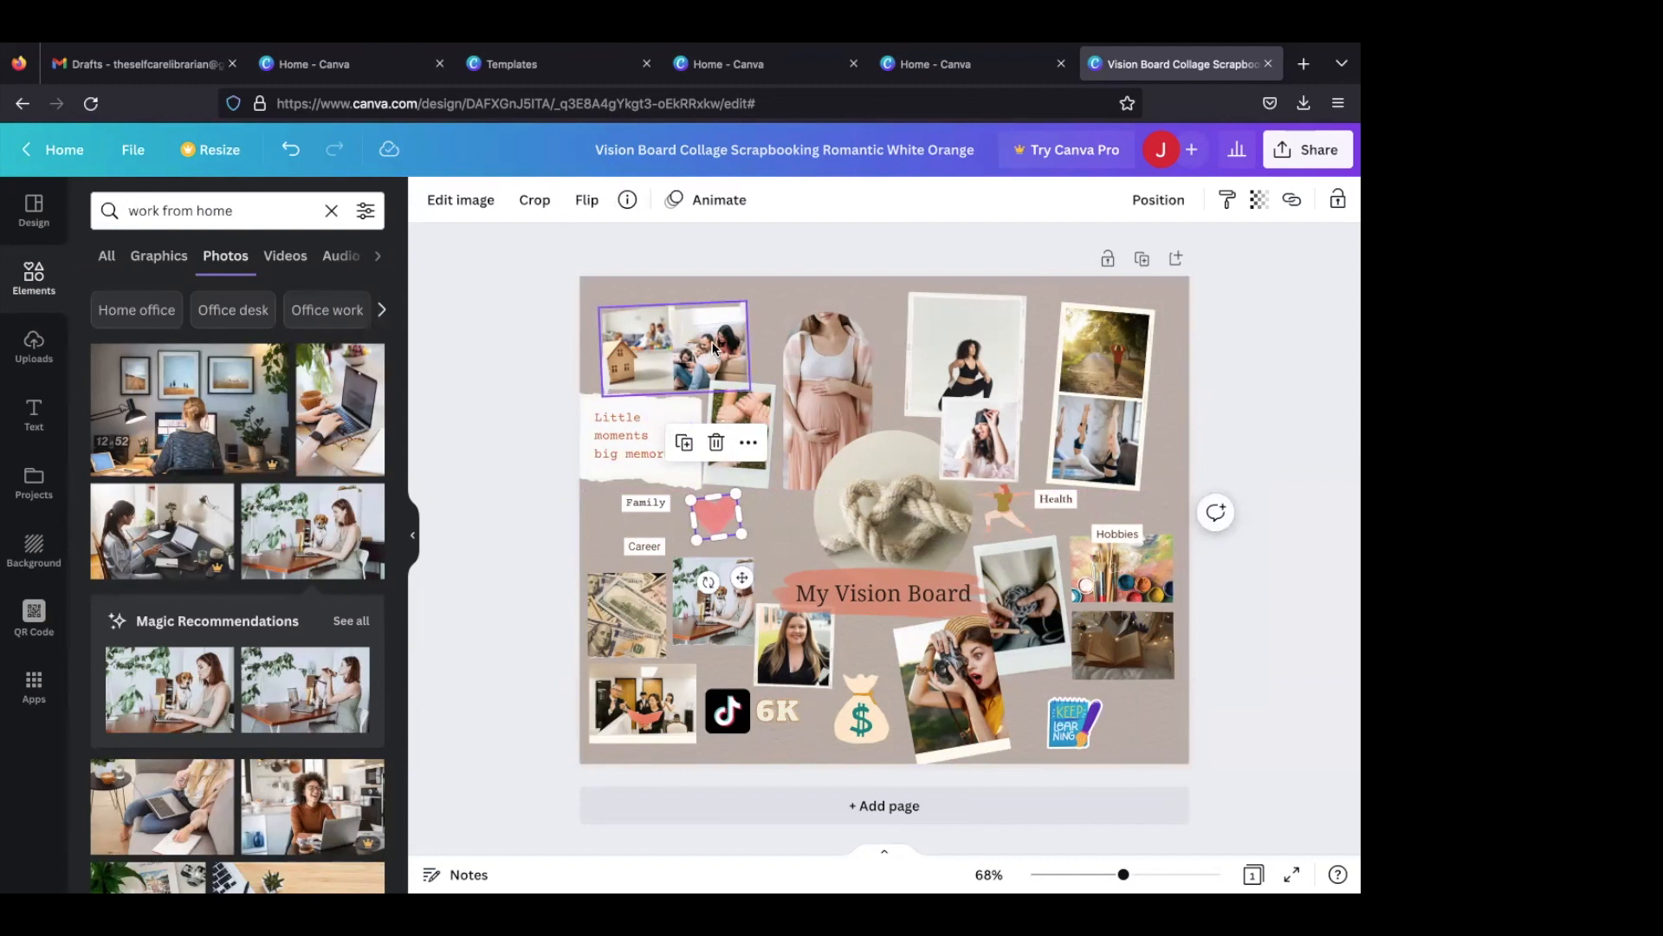
- Search photos for "family" and replace the right-hand picture in the tilted double frame with the embracing family photo
triple_click(247, 211)
text(family)
key(Return)
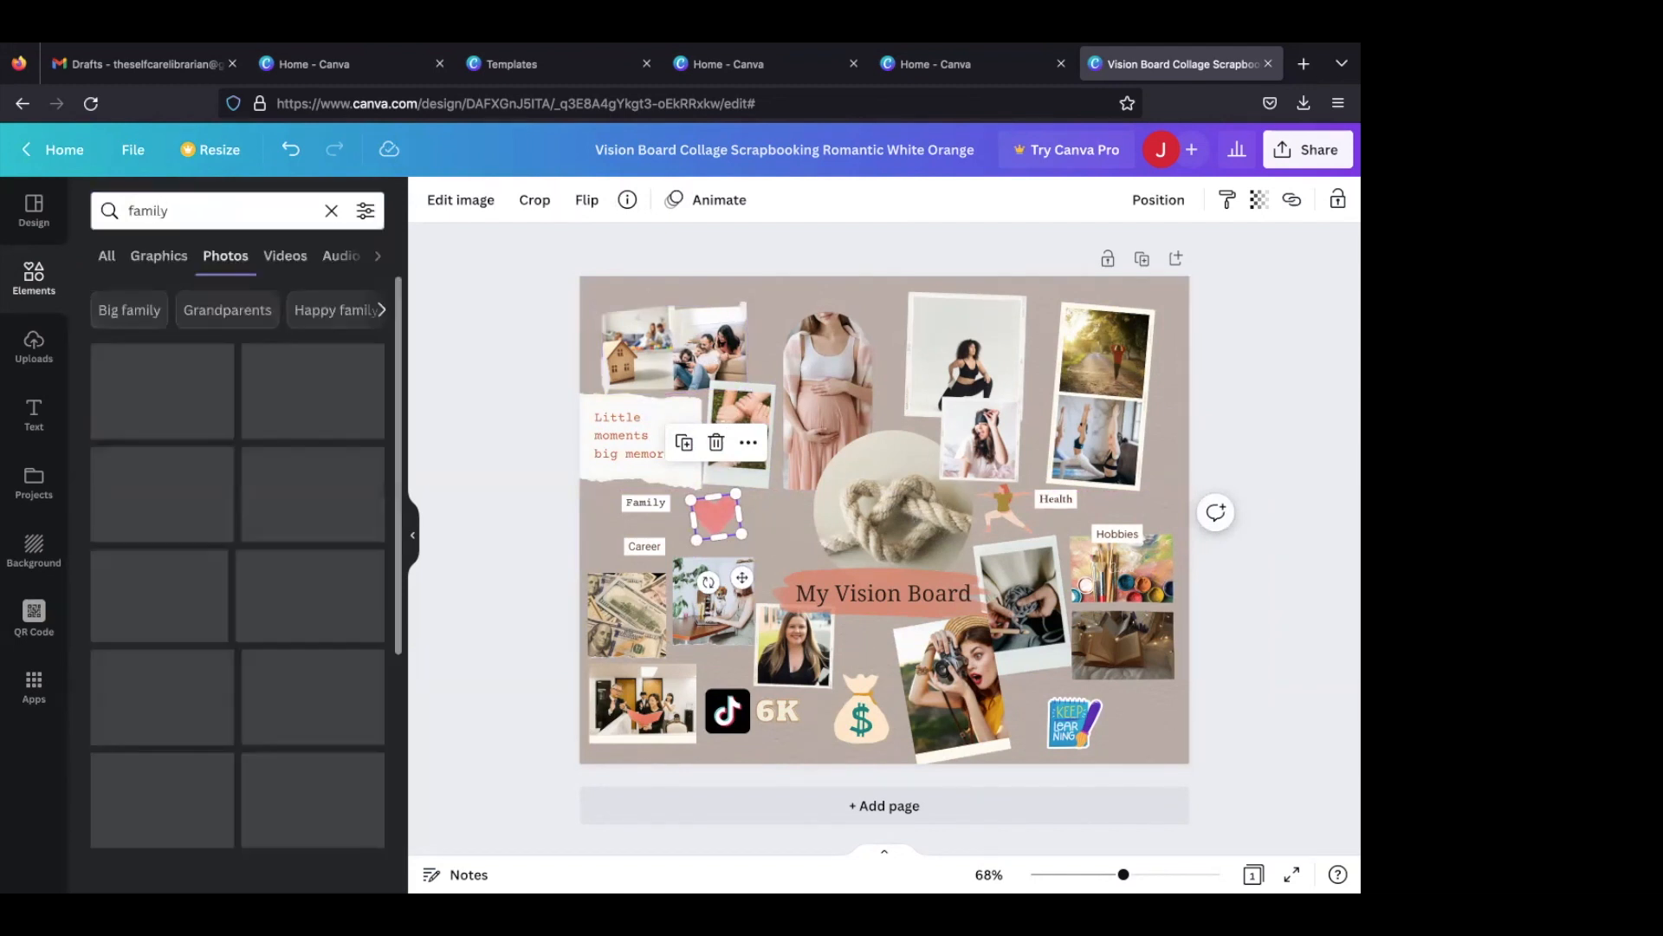
drag(184, 403, 720, 326)
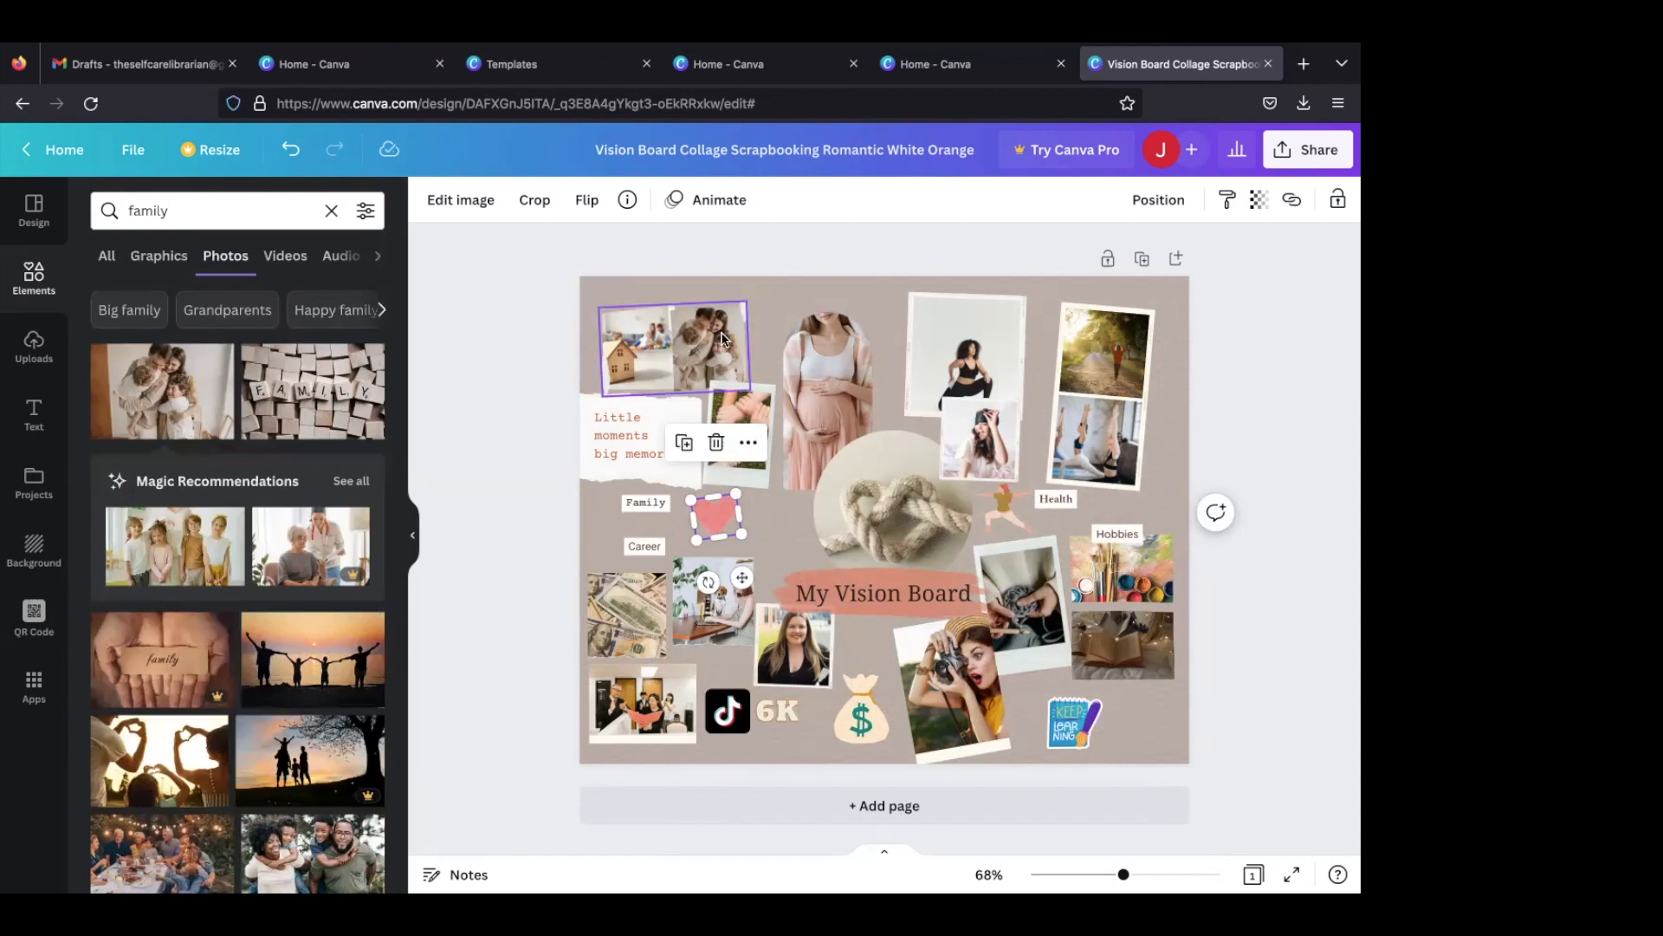
- Place the photo of tiles spelling "FAMILY" in the left half of the tilted double frame
click(288, 394)
drag(724, 435, 642, 364)
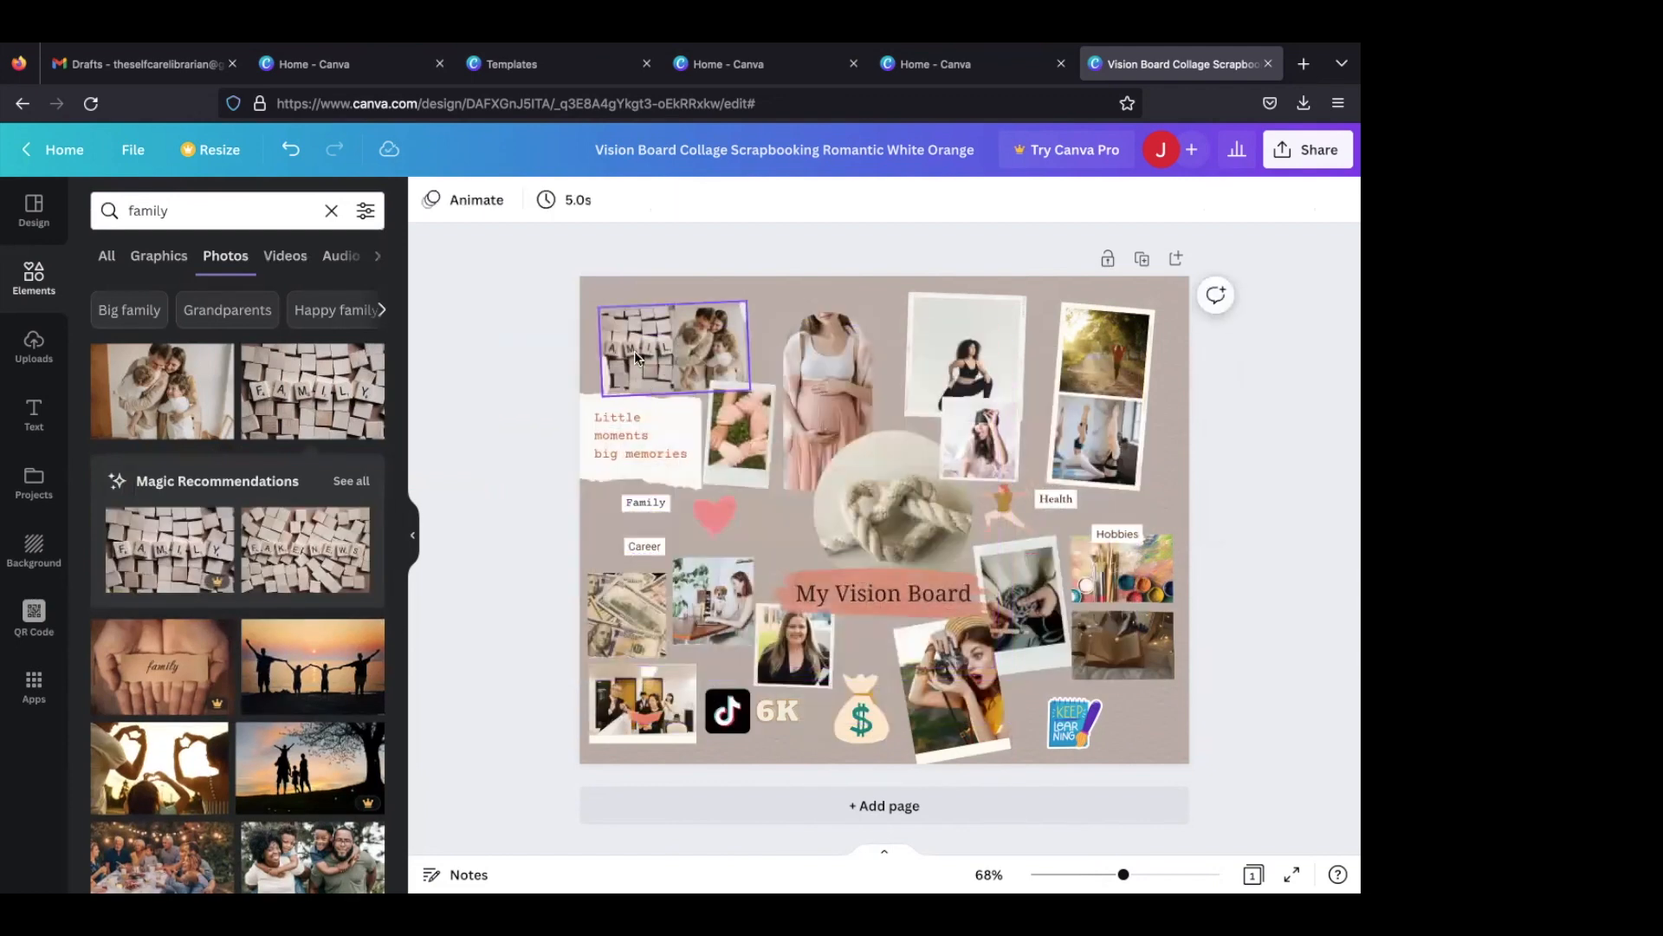
click(635, 346)
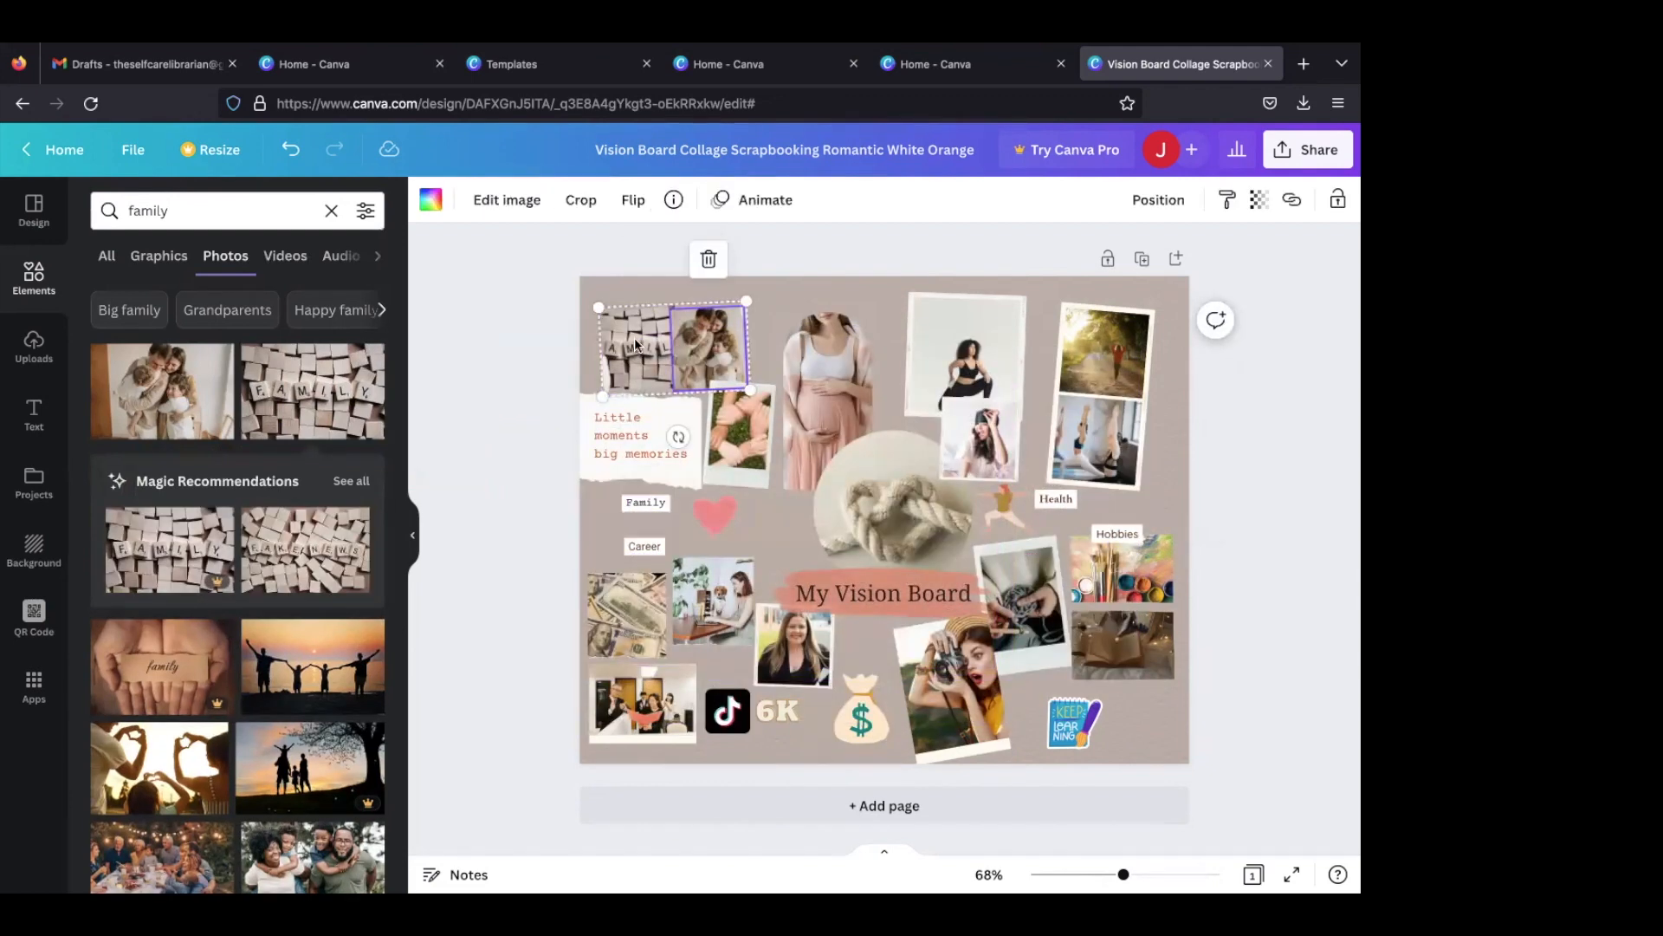
- Replace the letter-tile photo in the double frame with the close-up photo of a large smiling family group
scroll(331, 590, down, 2)
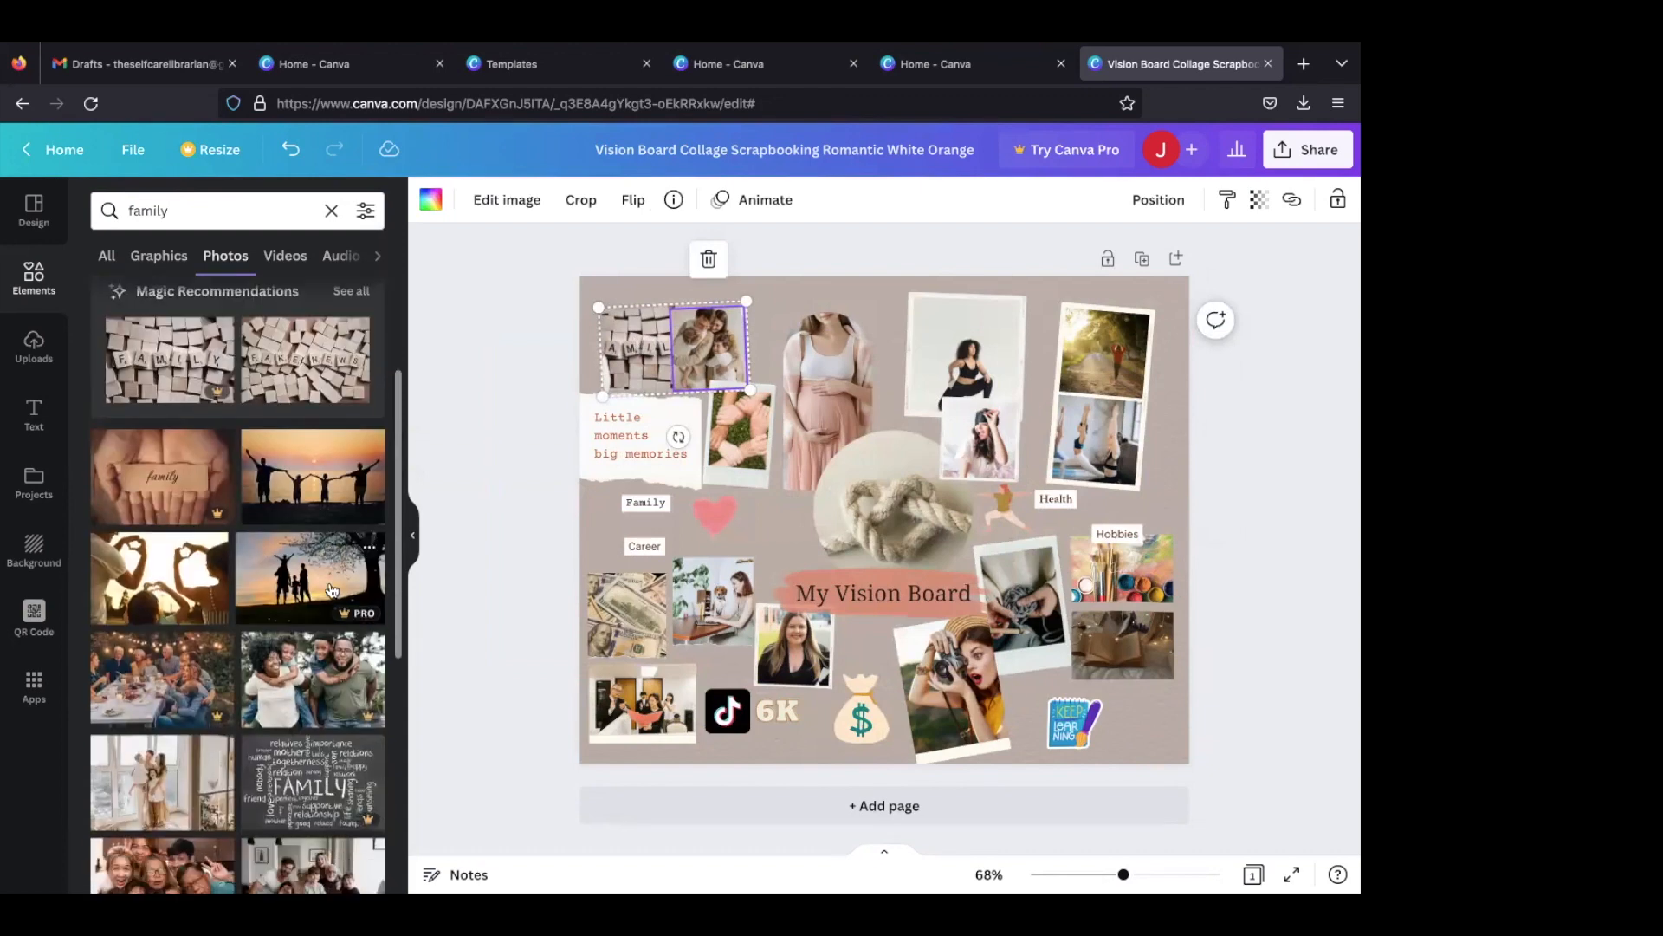
scroll(331, 590, down, 2)
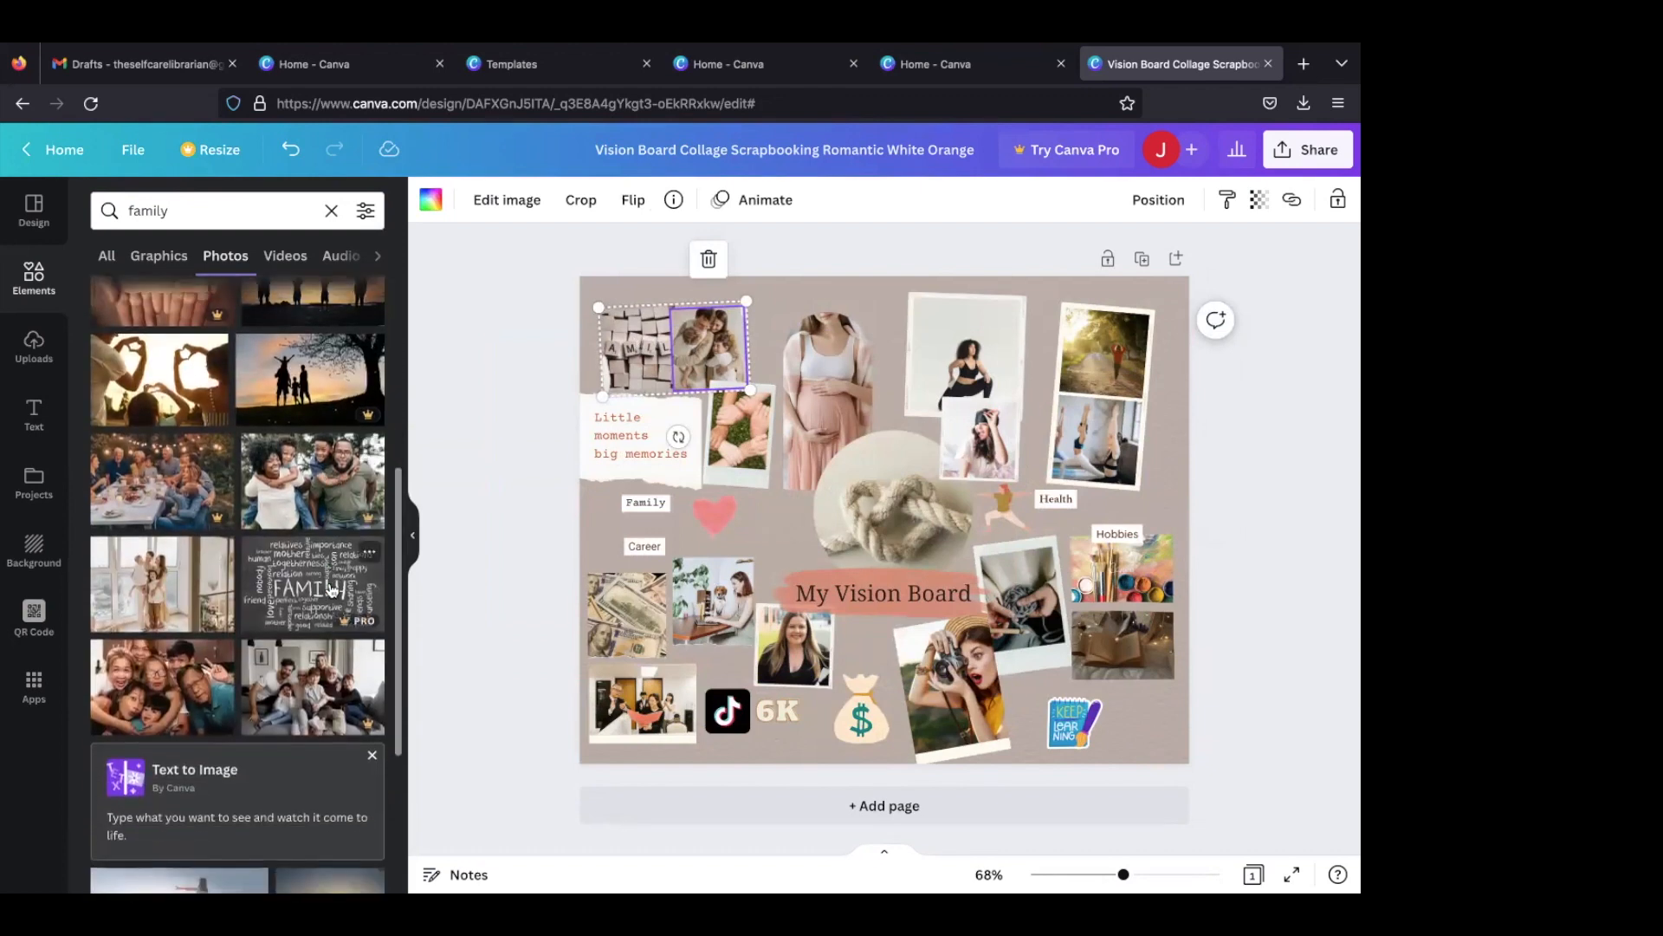
scroll(330, 590, down, 3)
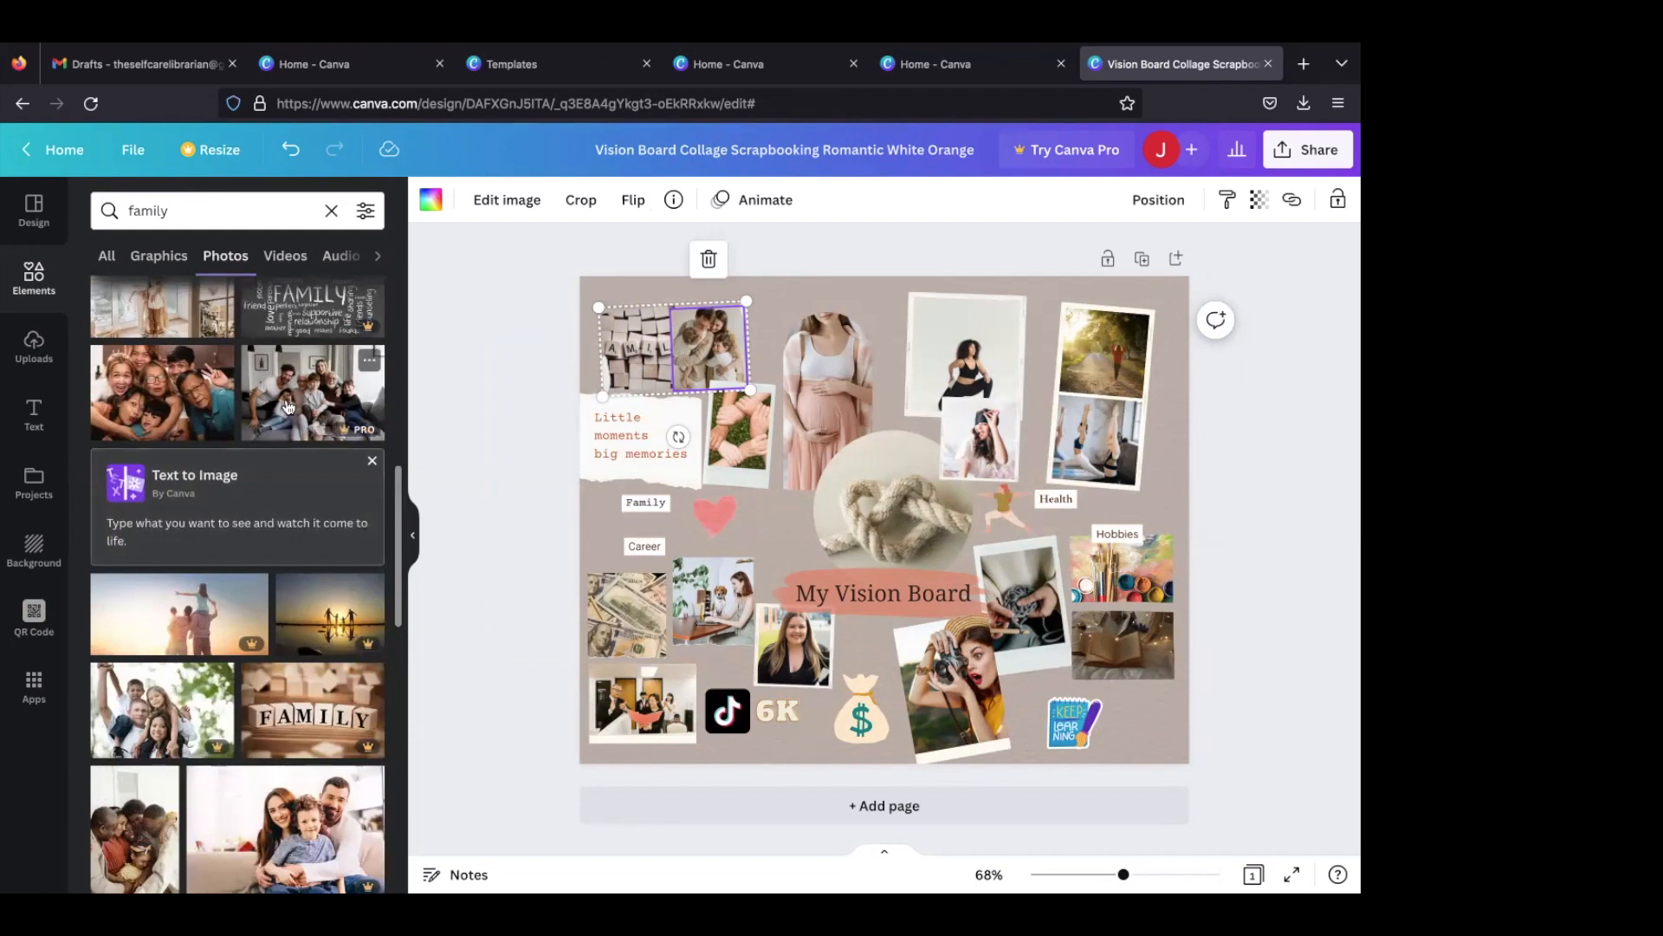
click(205, 399)
drag(736, 434, 654, 377)
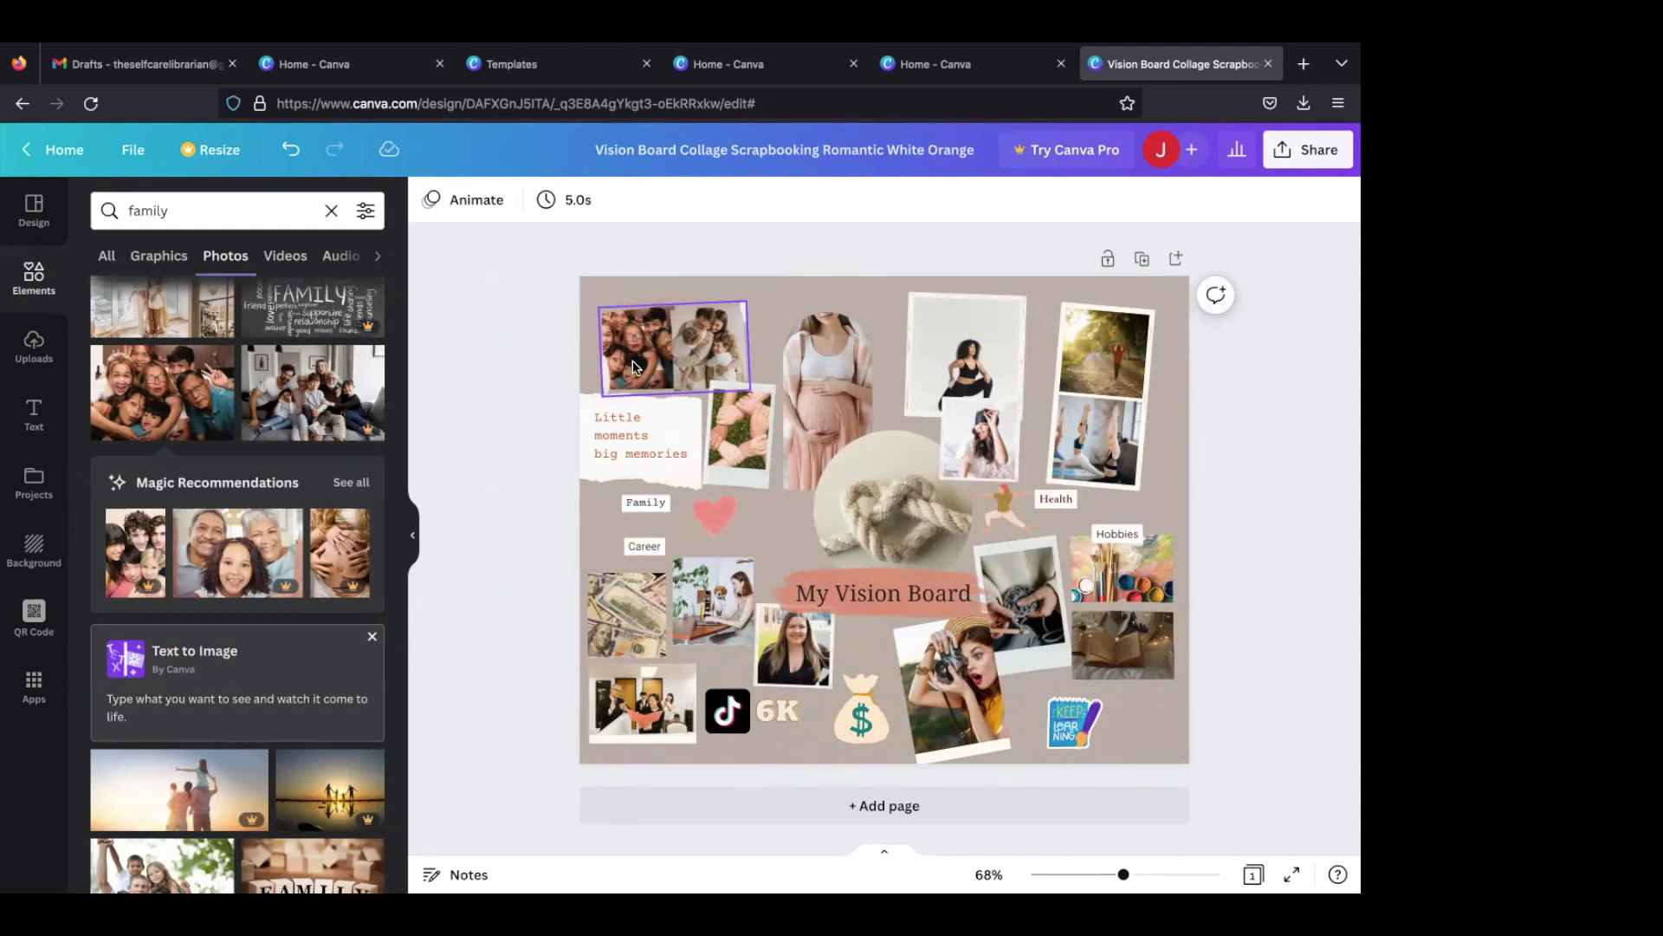
click(516, 372)
scroll(234, 507, down, 5)
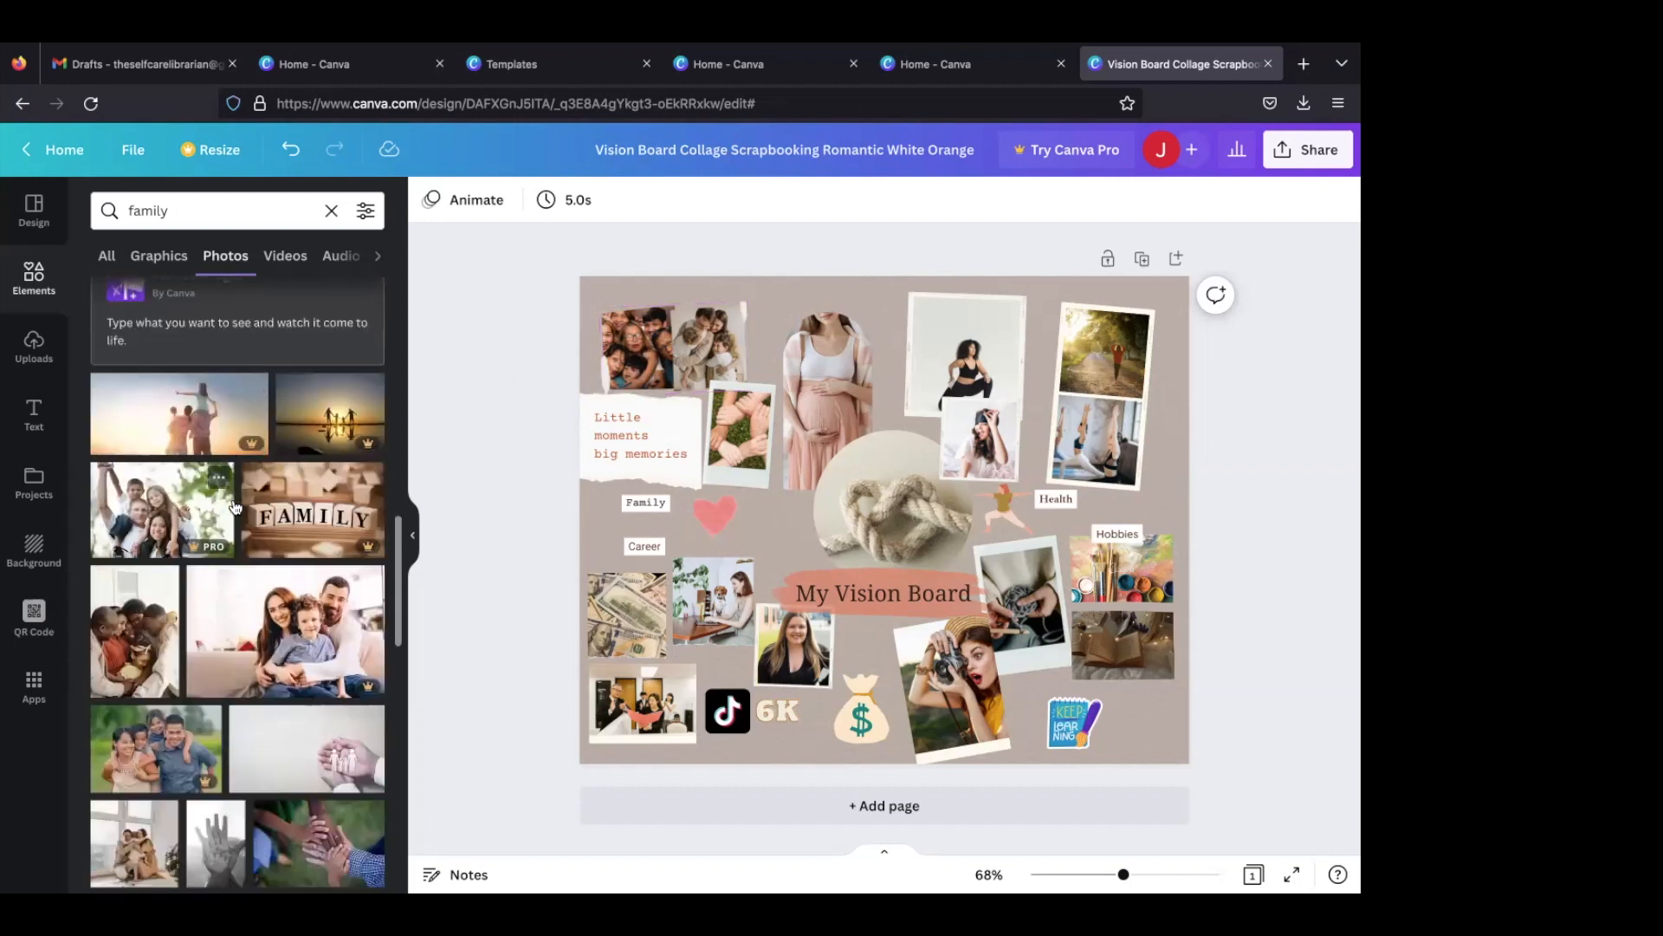
scroll(234, 506, down, 1)
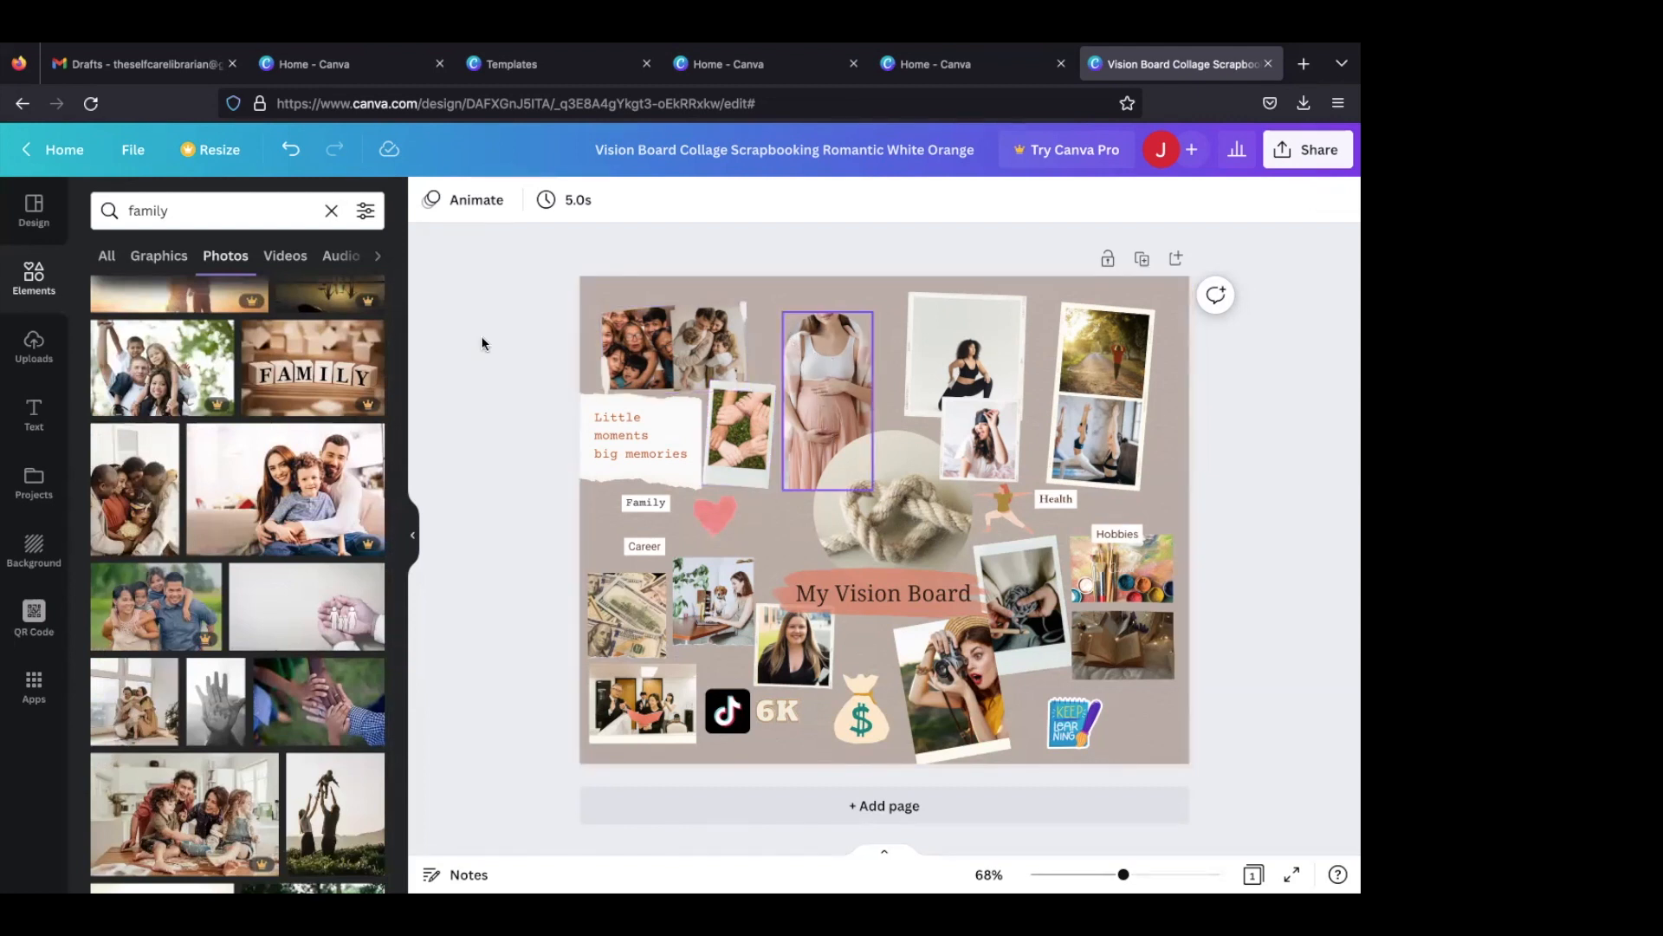
- Search graphics for "pregnancy", add the pregnancy test and place it, scaled down, above the double family frame
click(206, 211)
double_click(206, 211)
text(p)
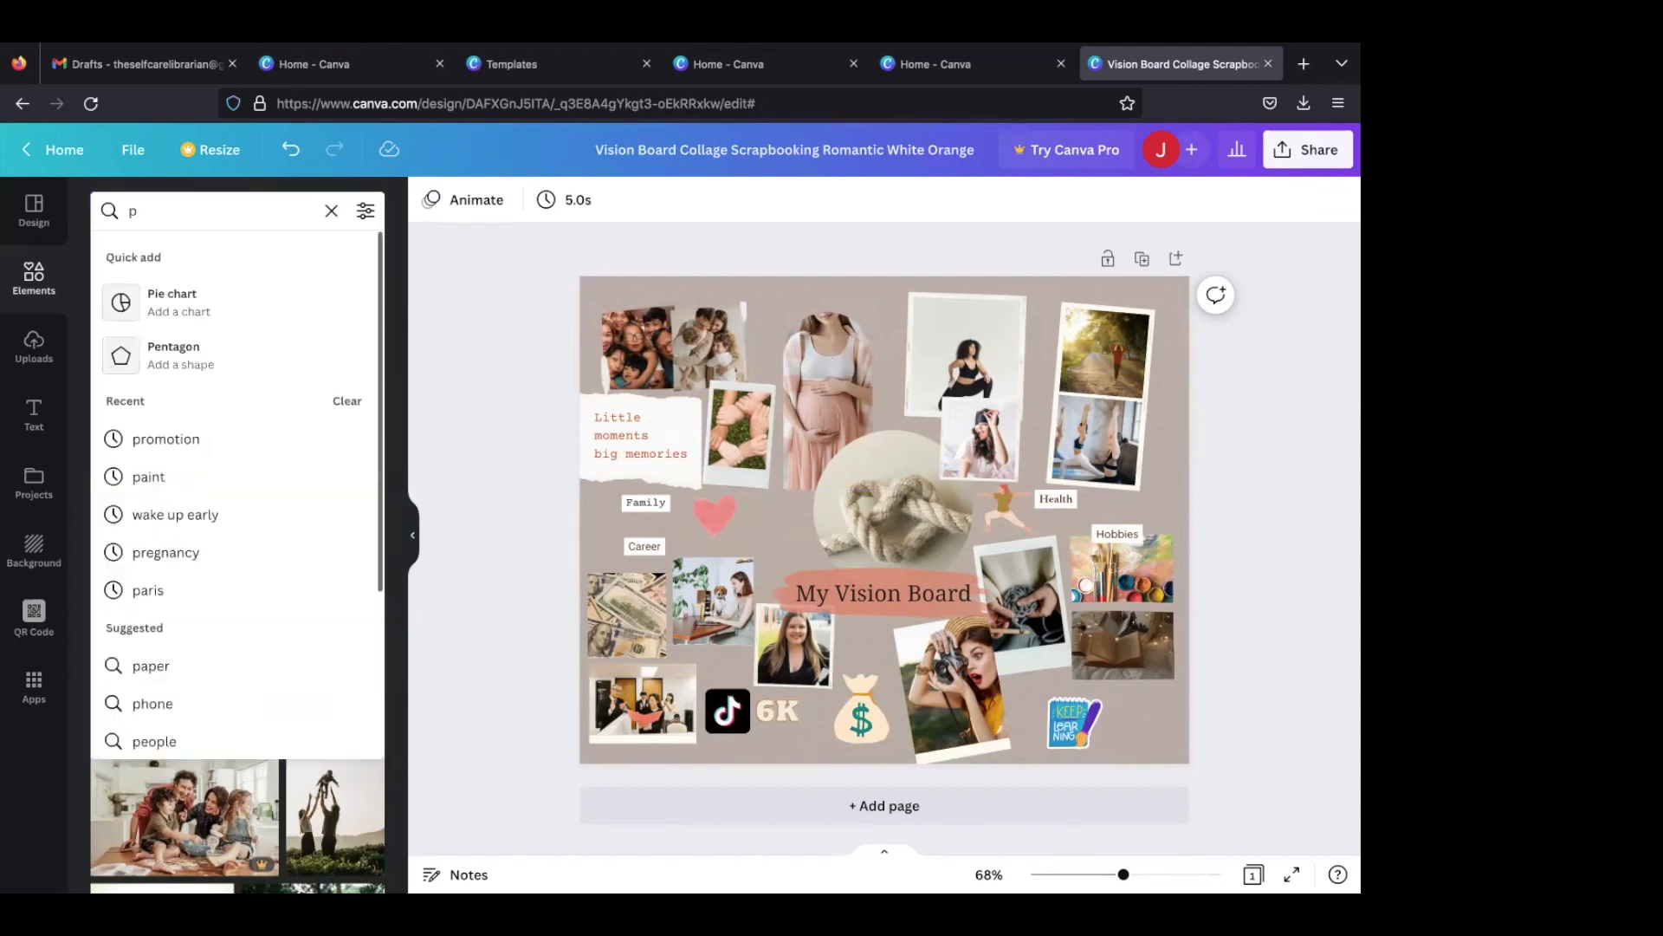
text(regna)
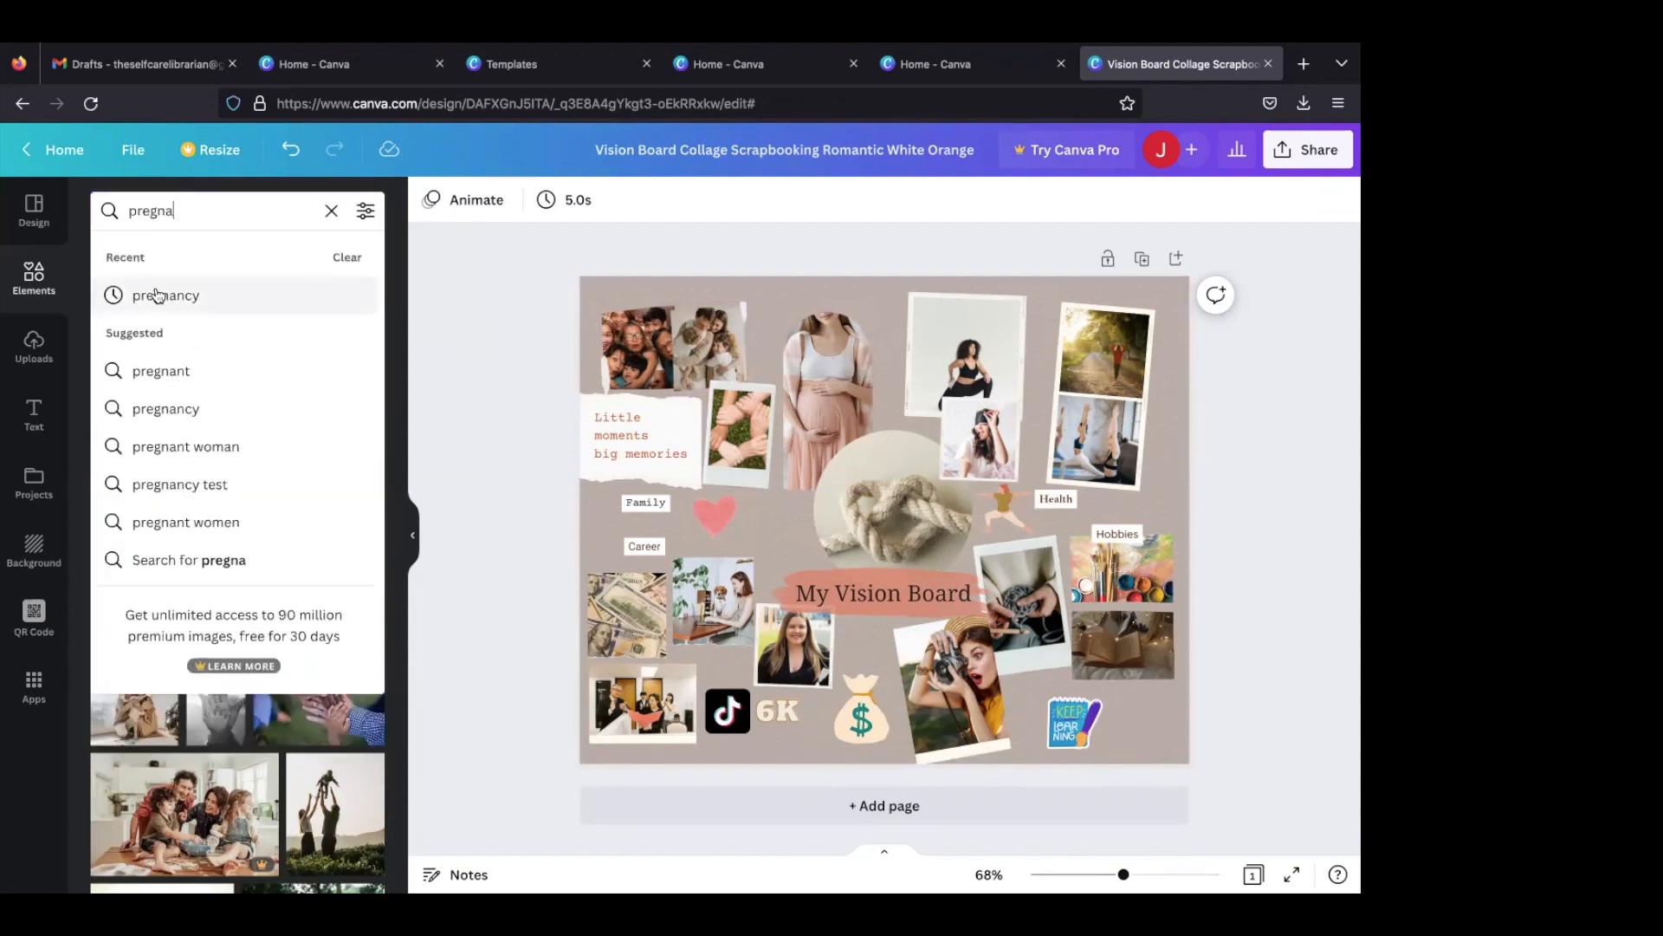
click(156, 294)
click(169, 263)
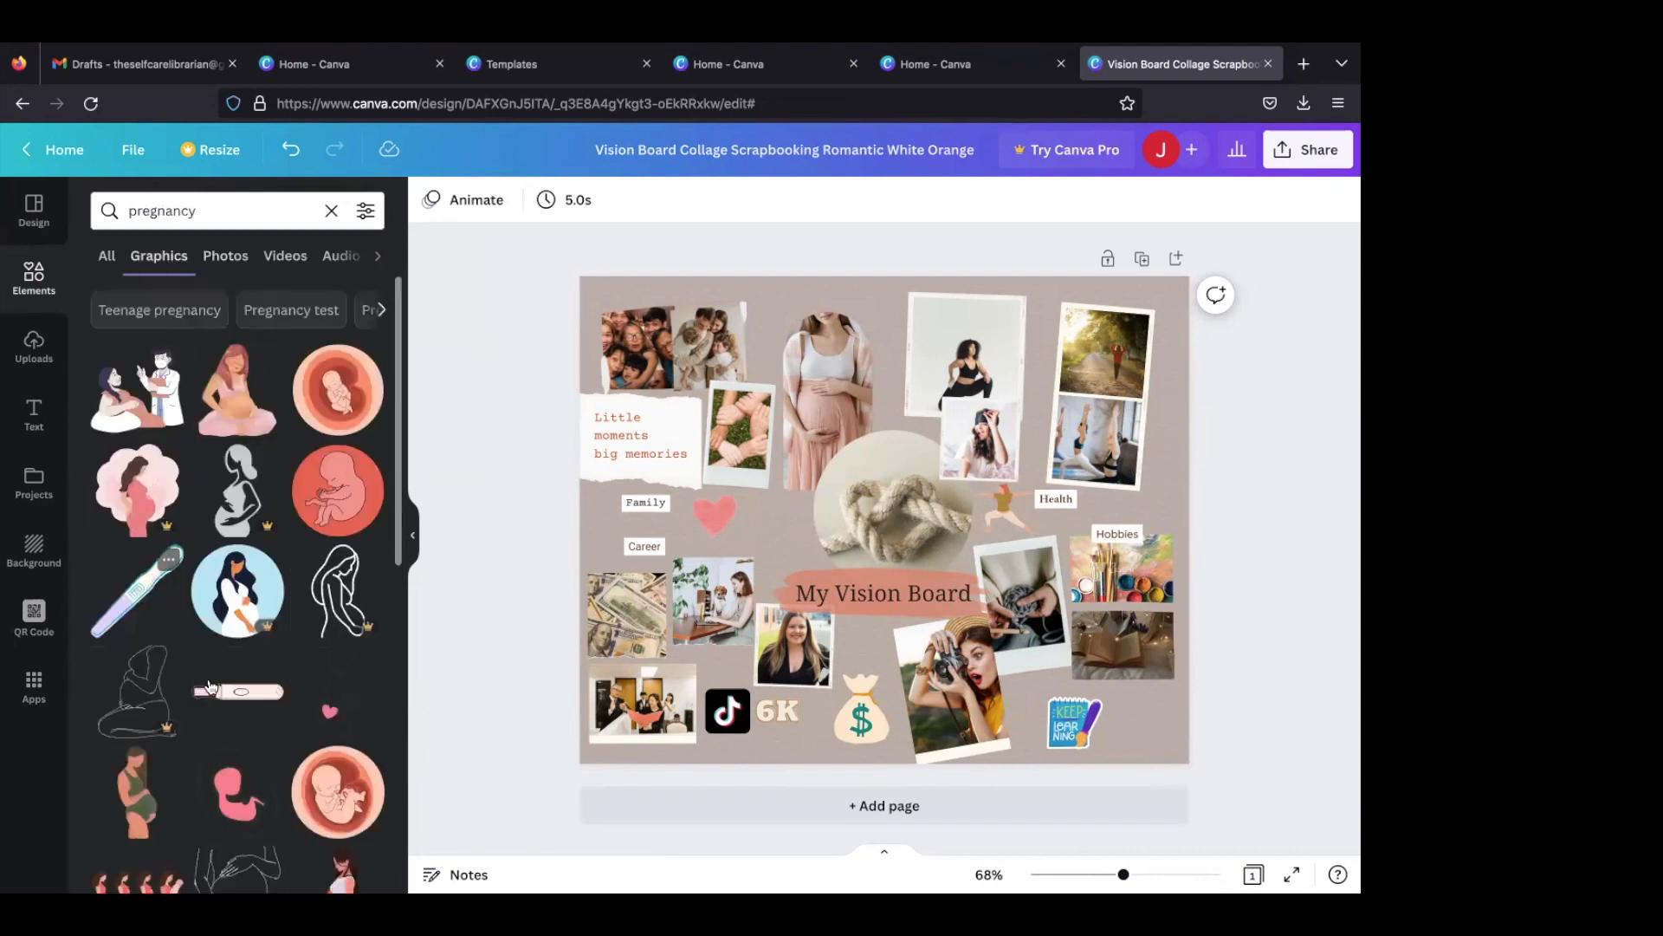
click(238, 691)
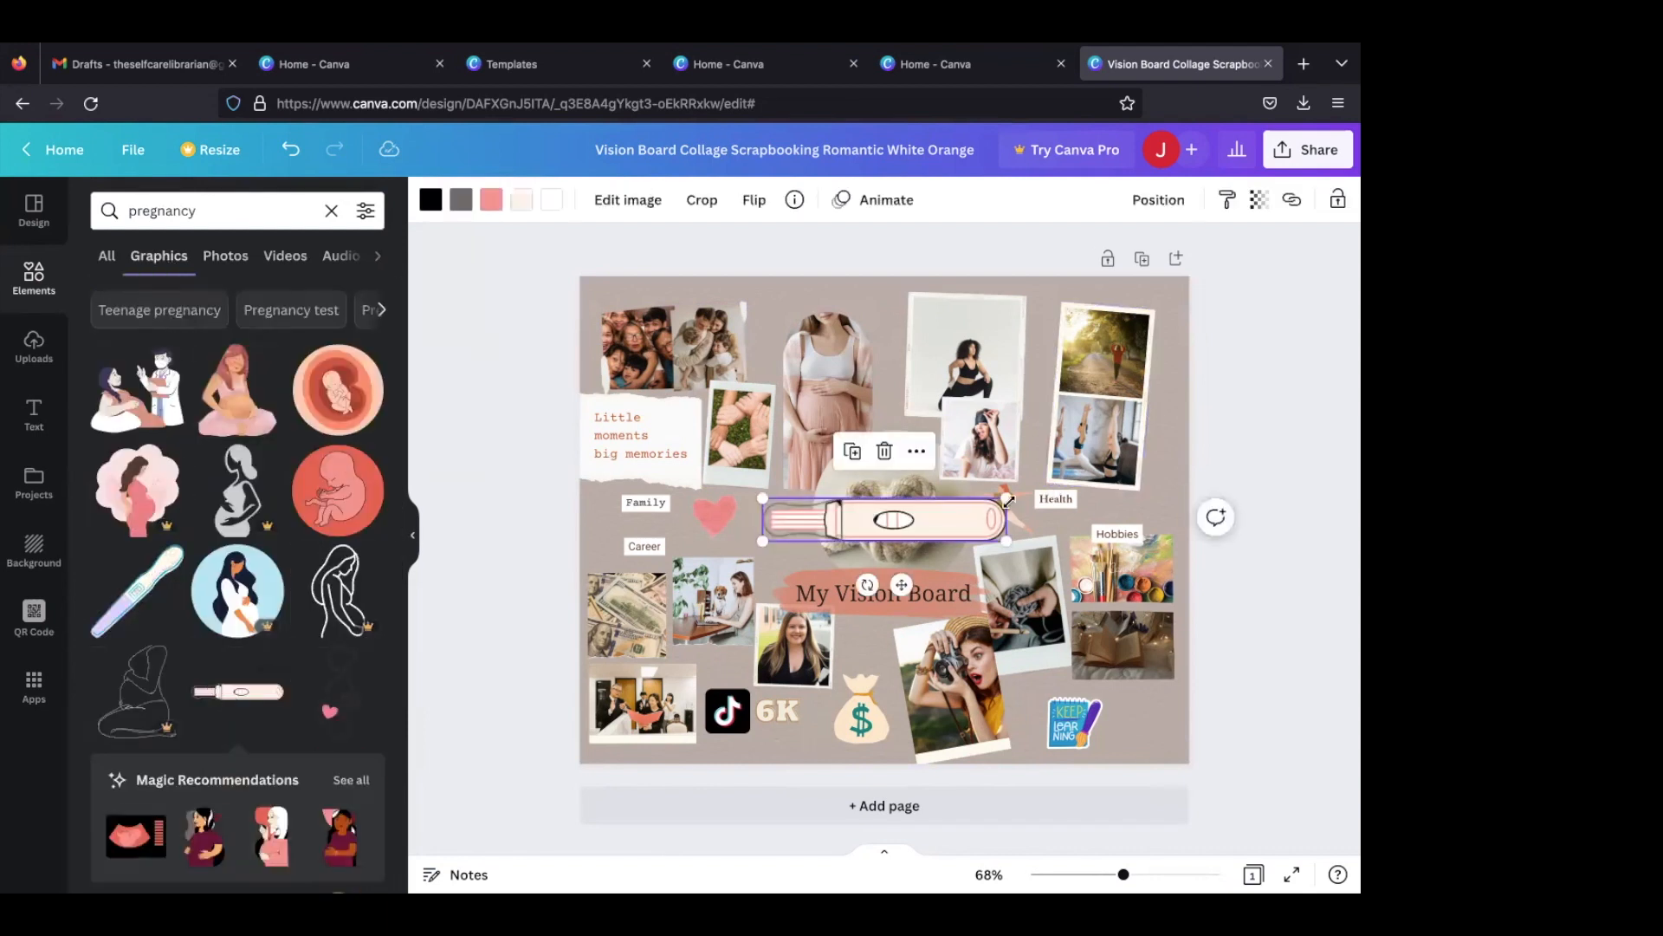
drag(914, 513, 767, 289)
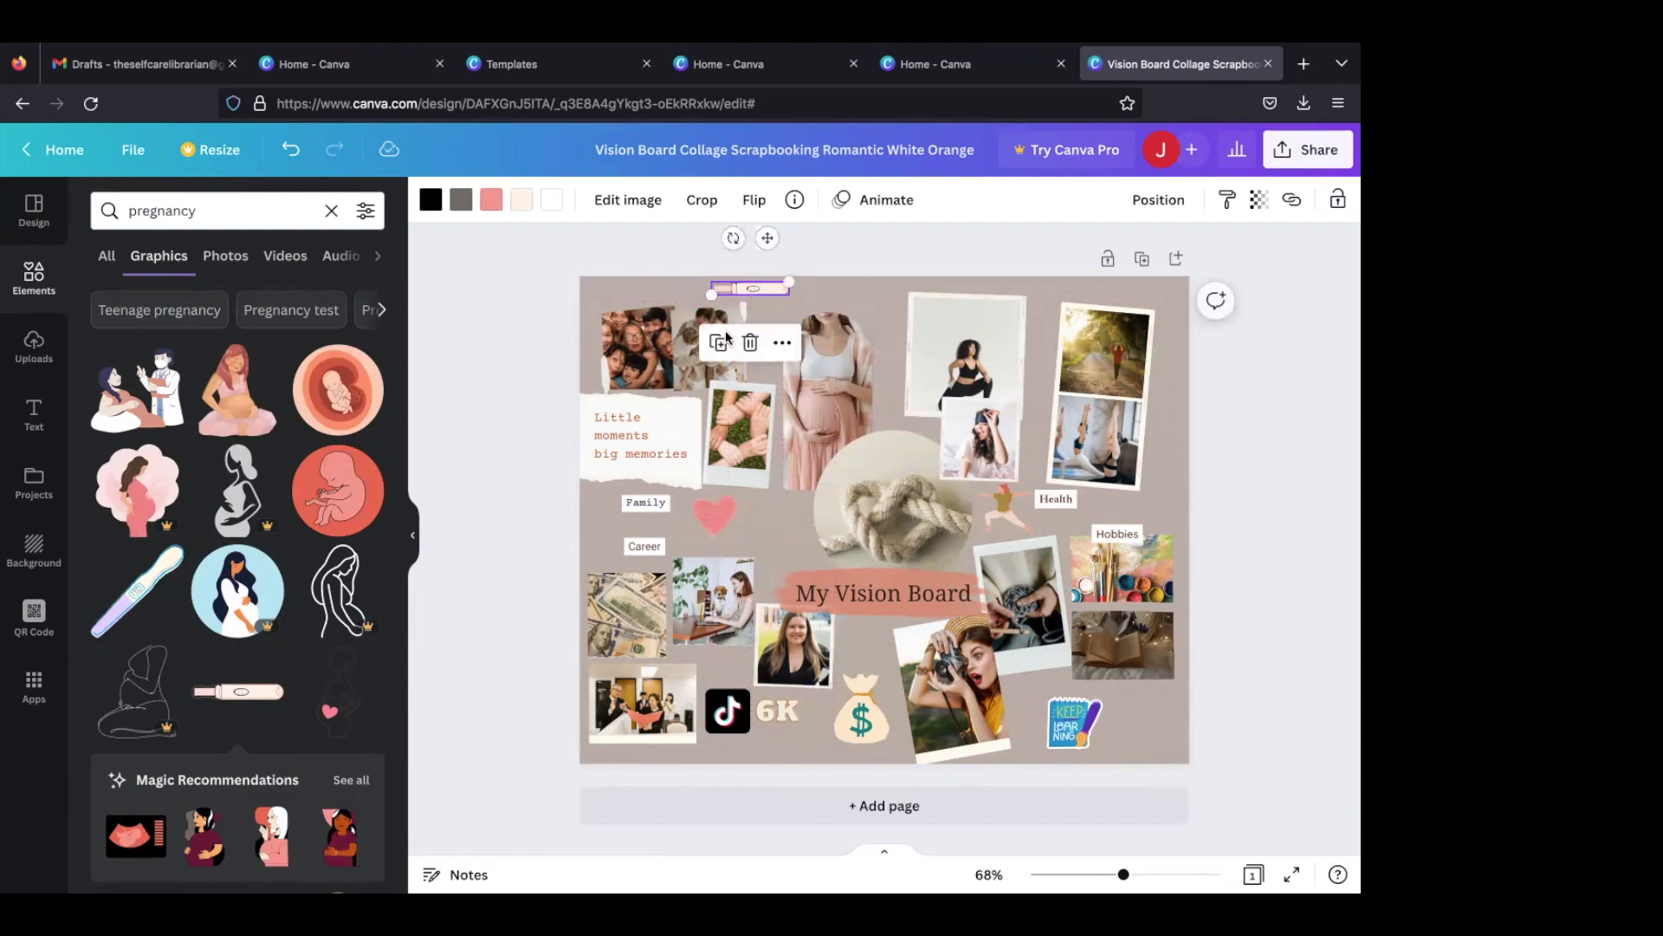
- Delete the "Little moments big memories" text and the torn paper behind it
click(643, 444)
key(Delete)
click(632, 441)
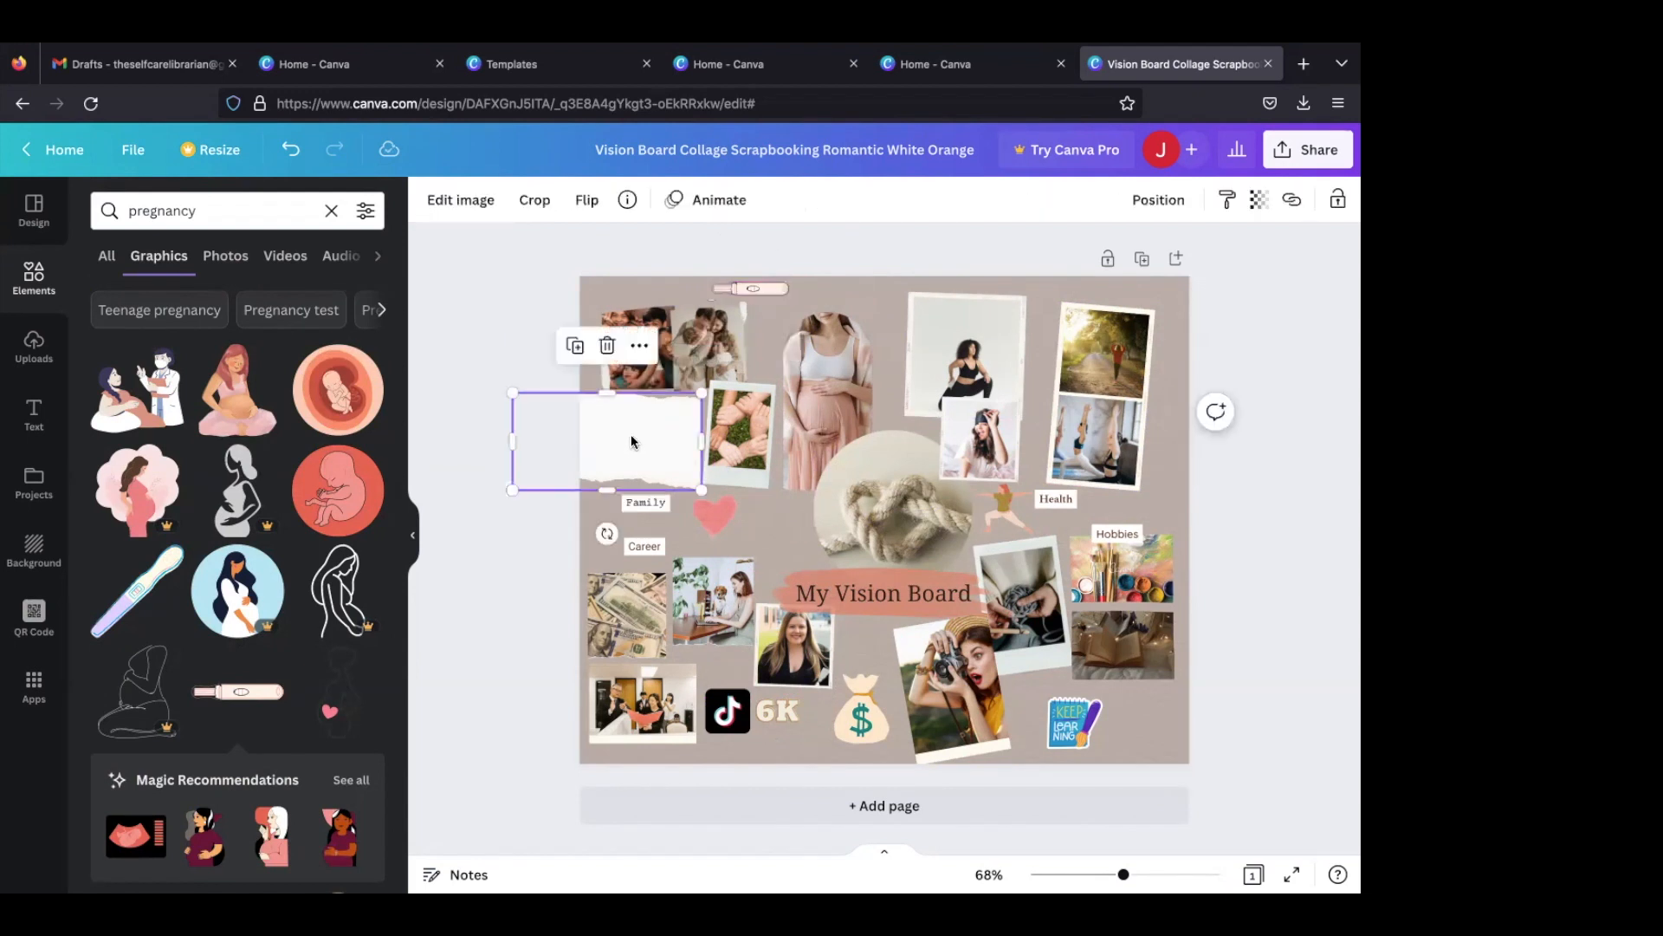
key(Delete)
- Duplicate the joined-hands Polaroid, place the copy to its left under the double frame and tilt it the opposite way
click(735, 418)
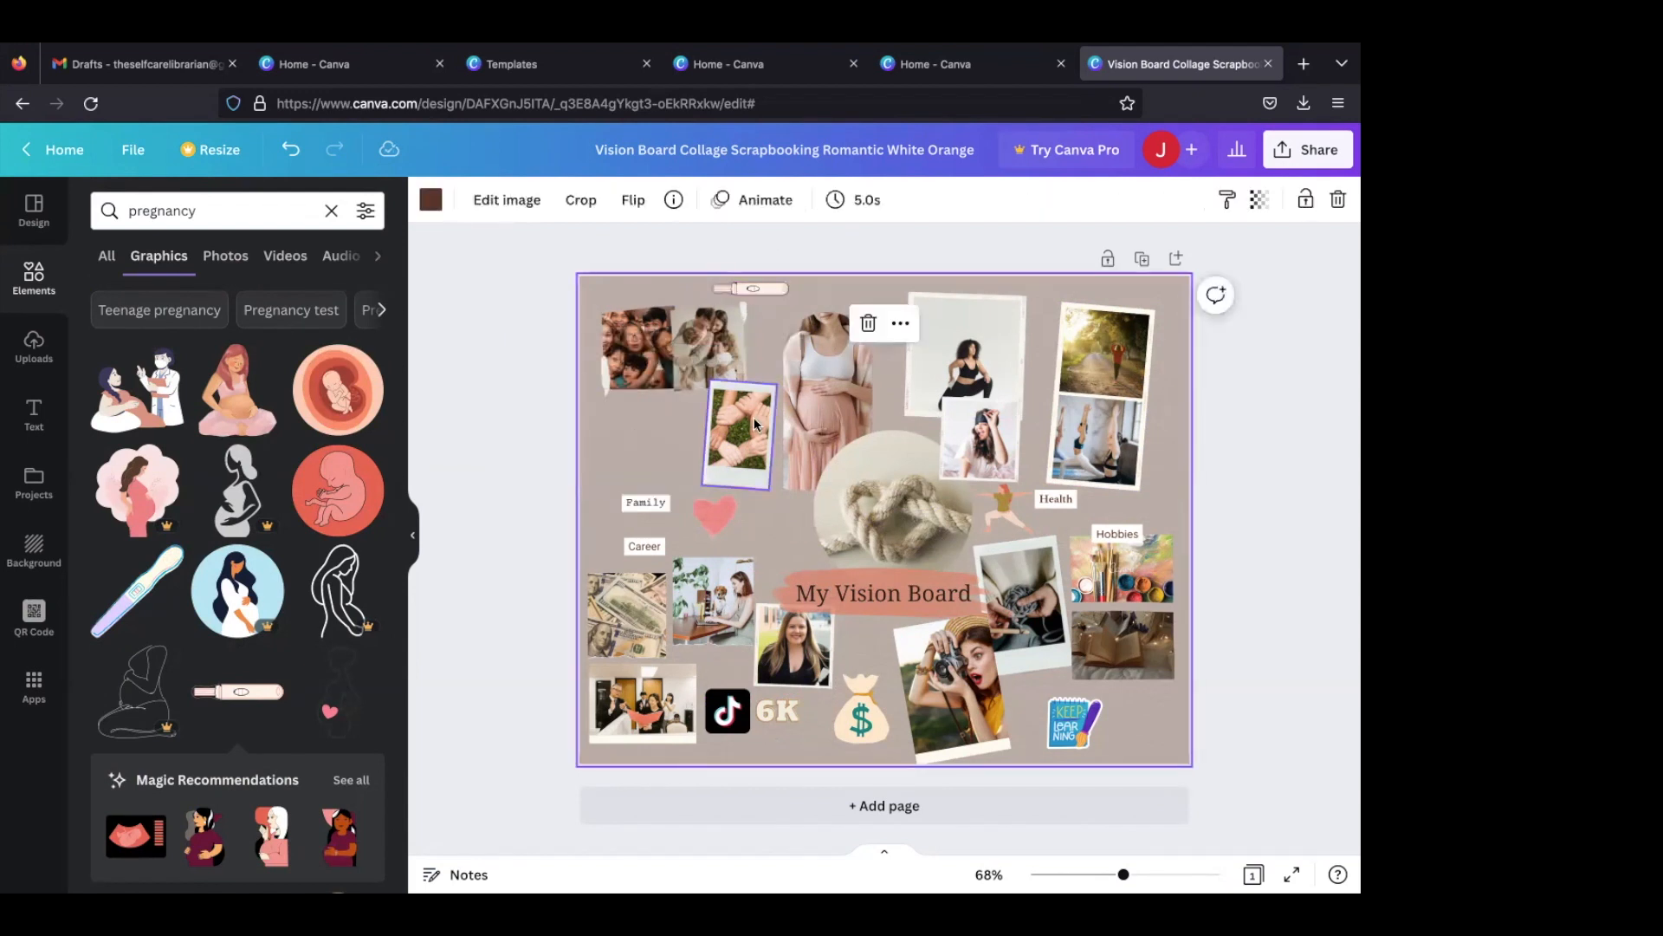
click(700, 330)
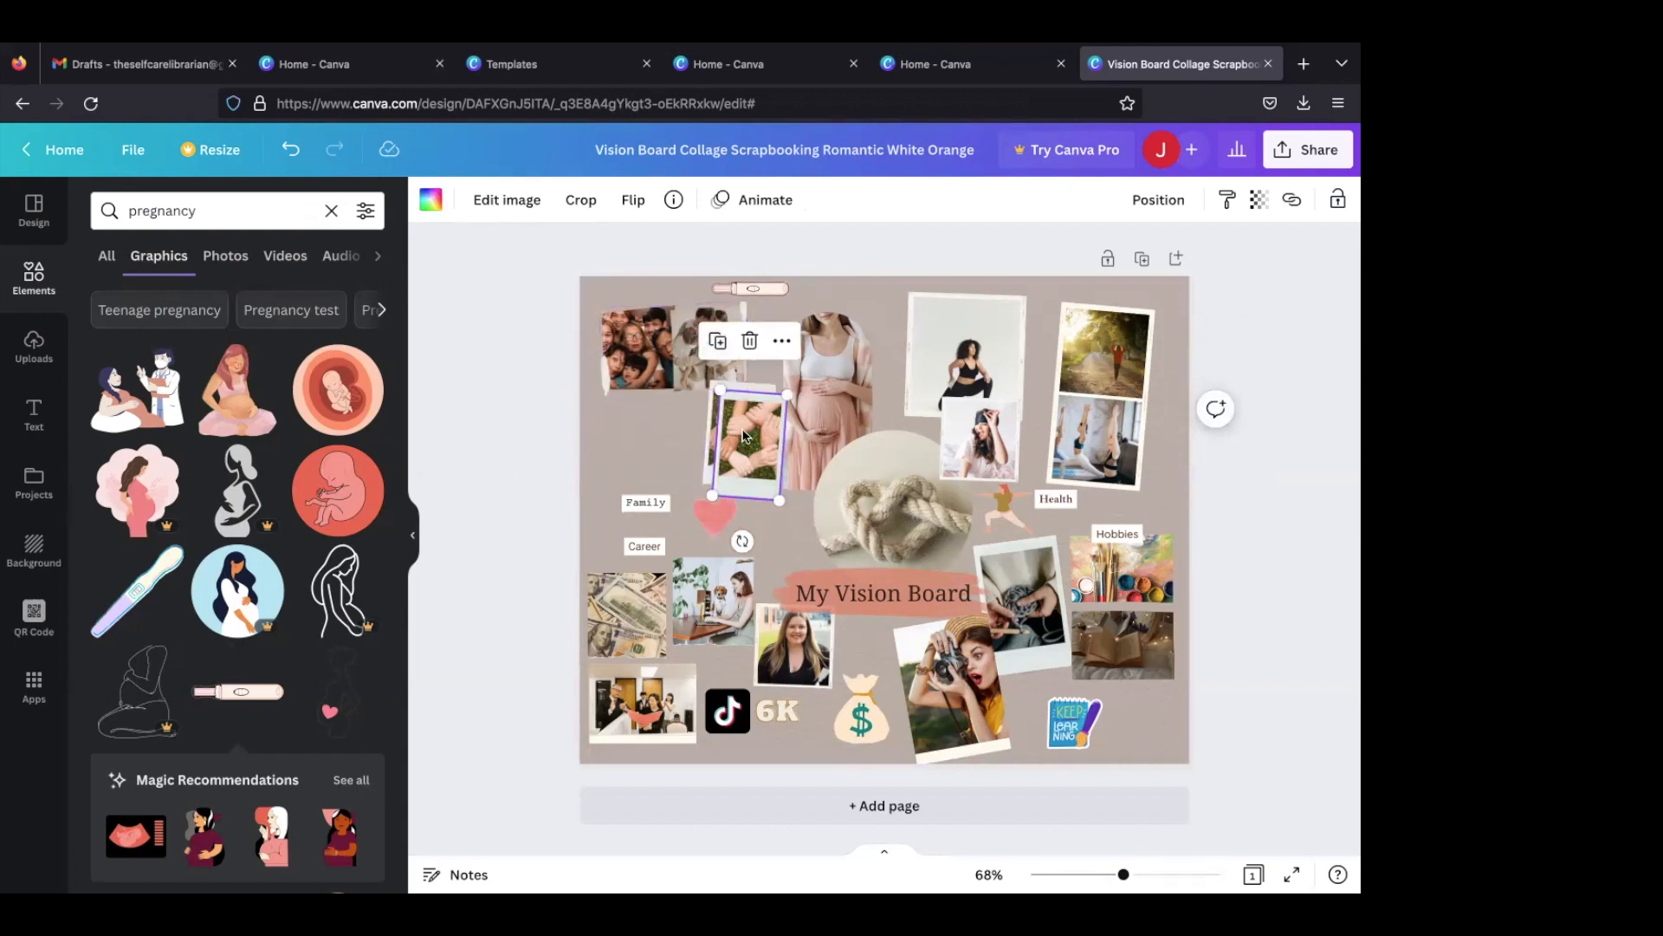
drag(741, 437, 623, 426)
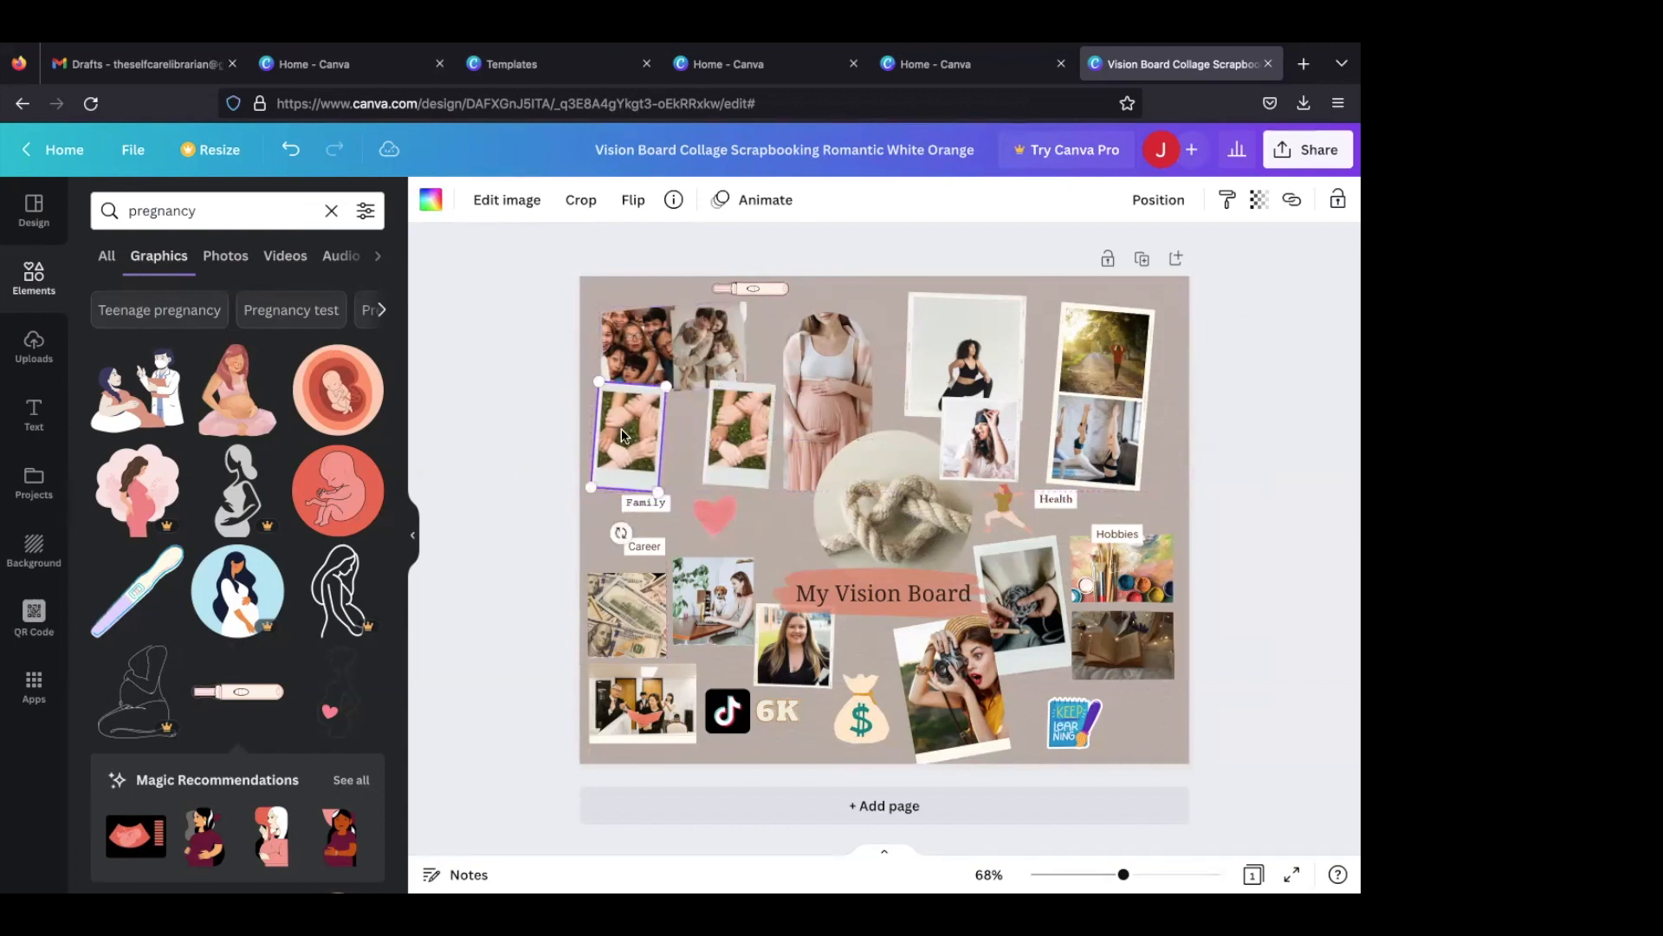
drag(623, 532, 652, 525)
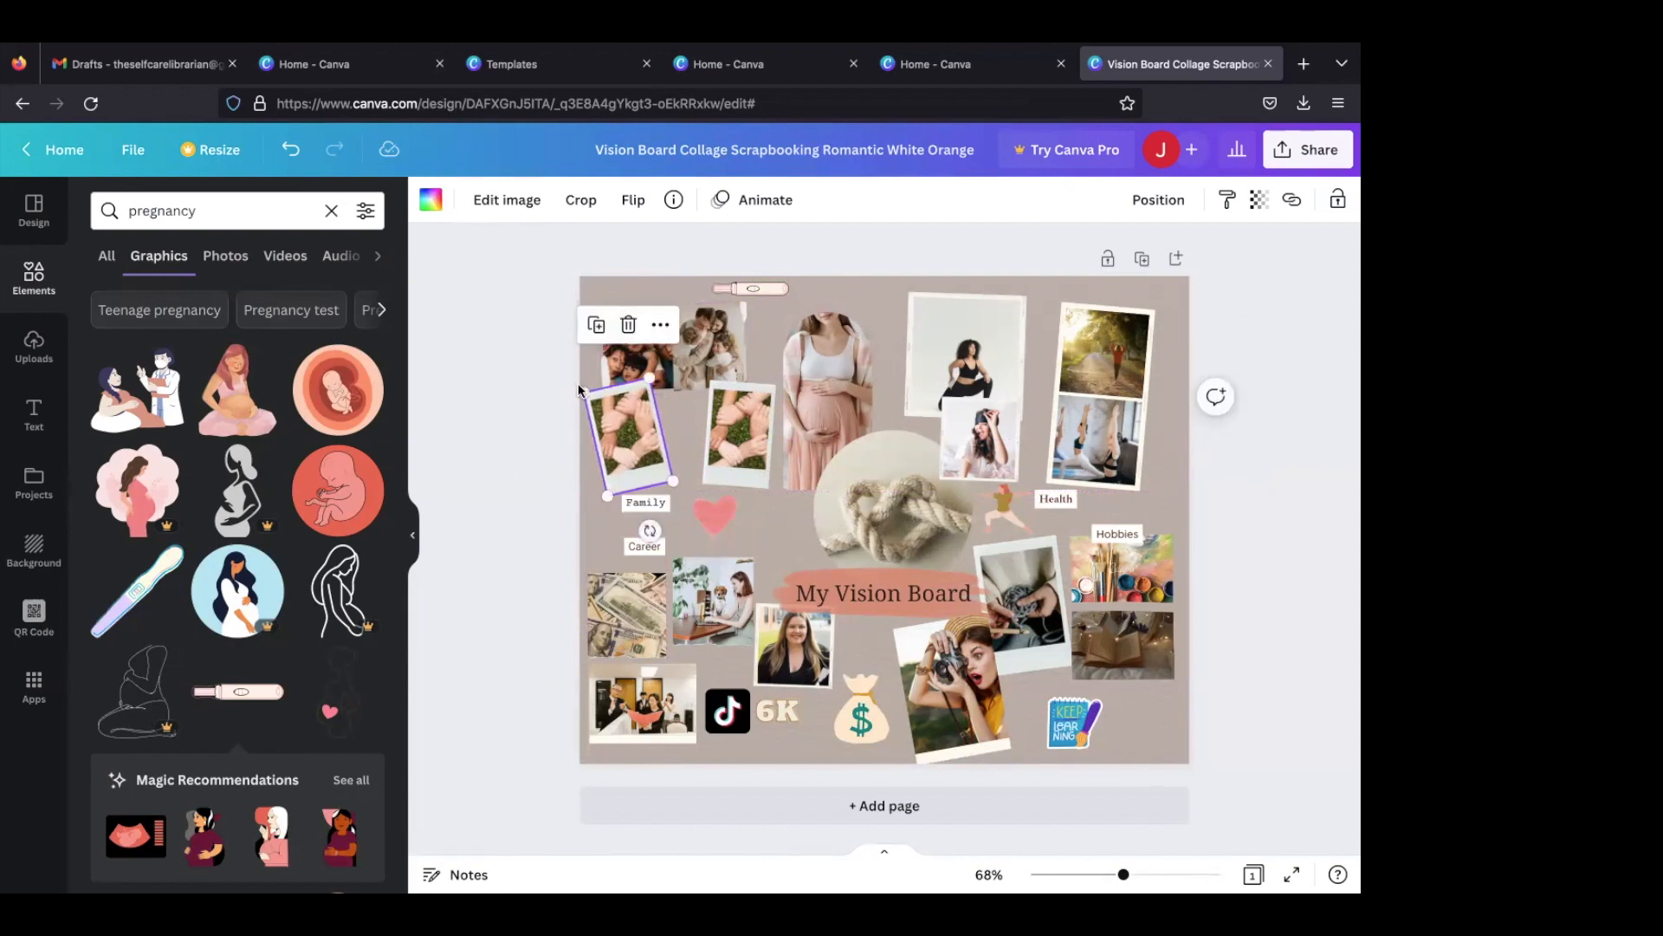
- Search photos for "cat" and place the fluffy cream cat photo in the duplicated left Polaroid frame
click(250, 213)
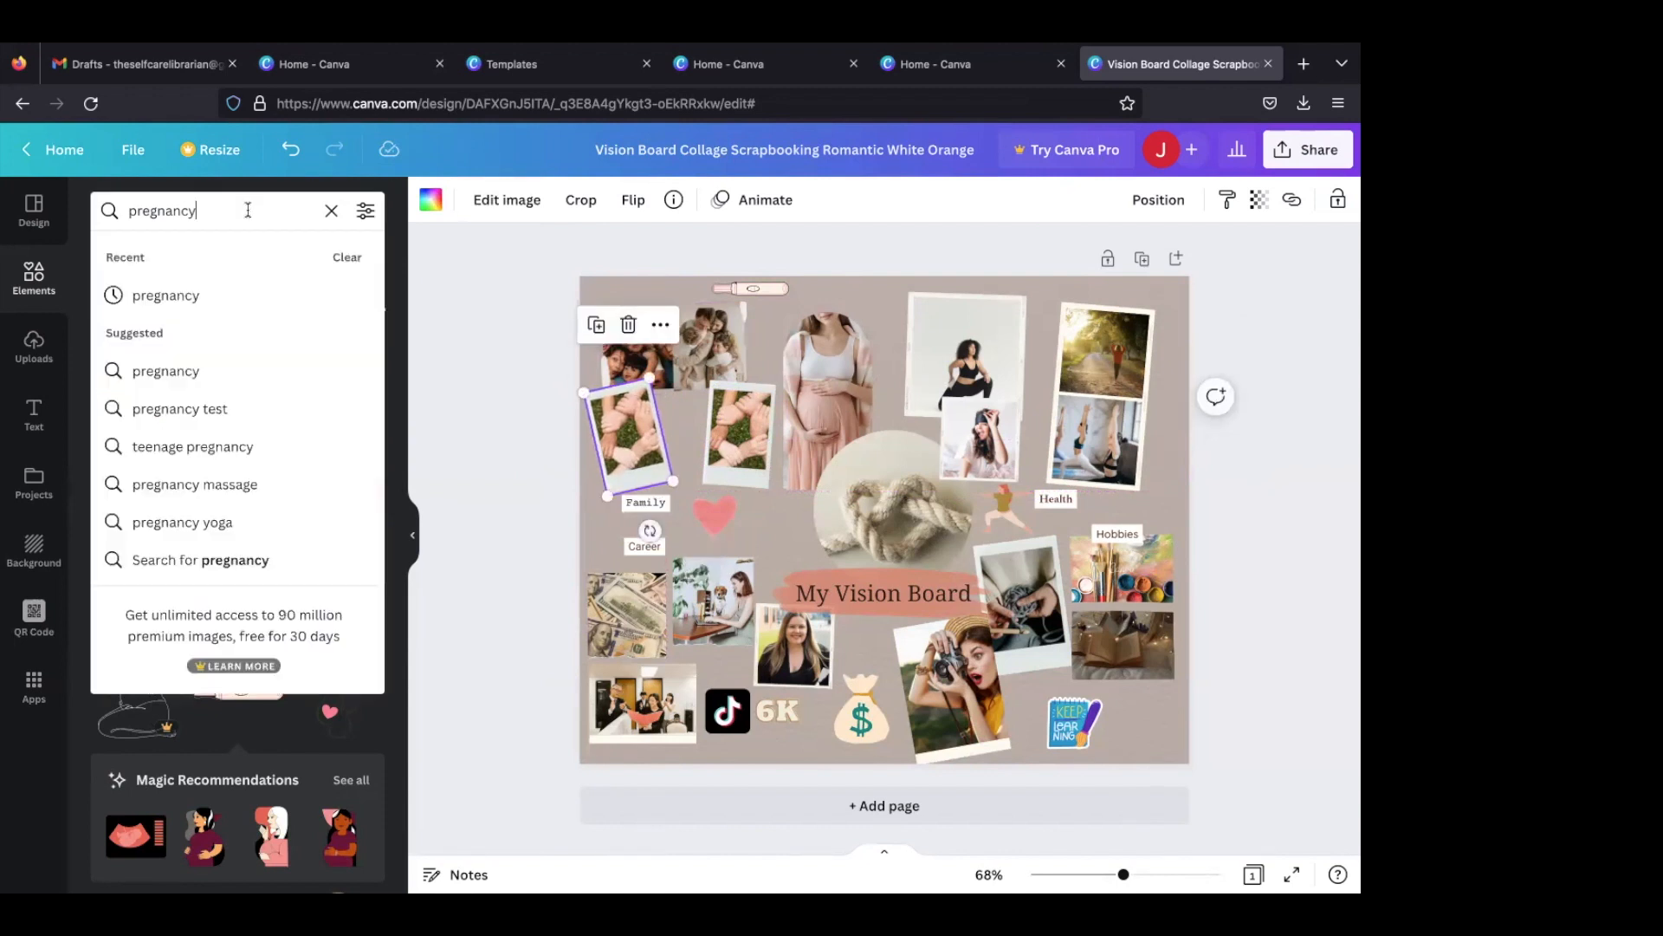
text(dog)
key(BackSpace)
key(BackSpace)
key(BackSpace)
text(cat)
key(Return)
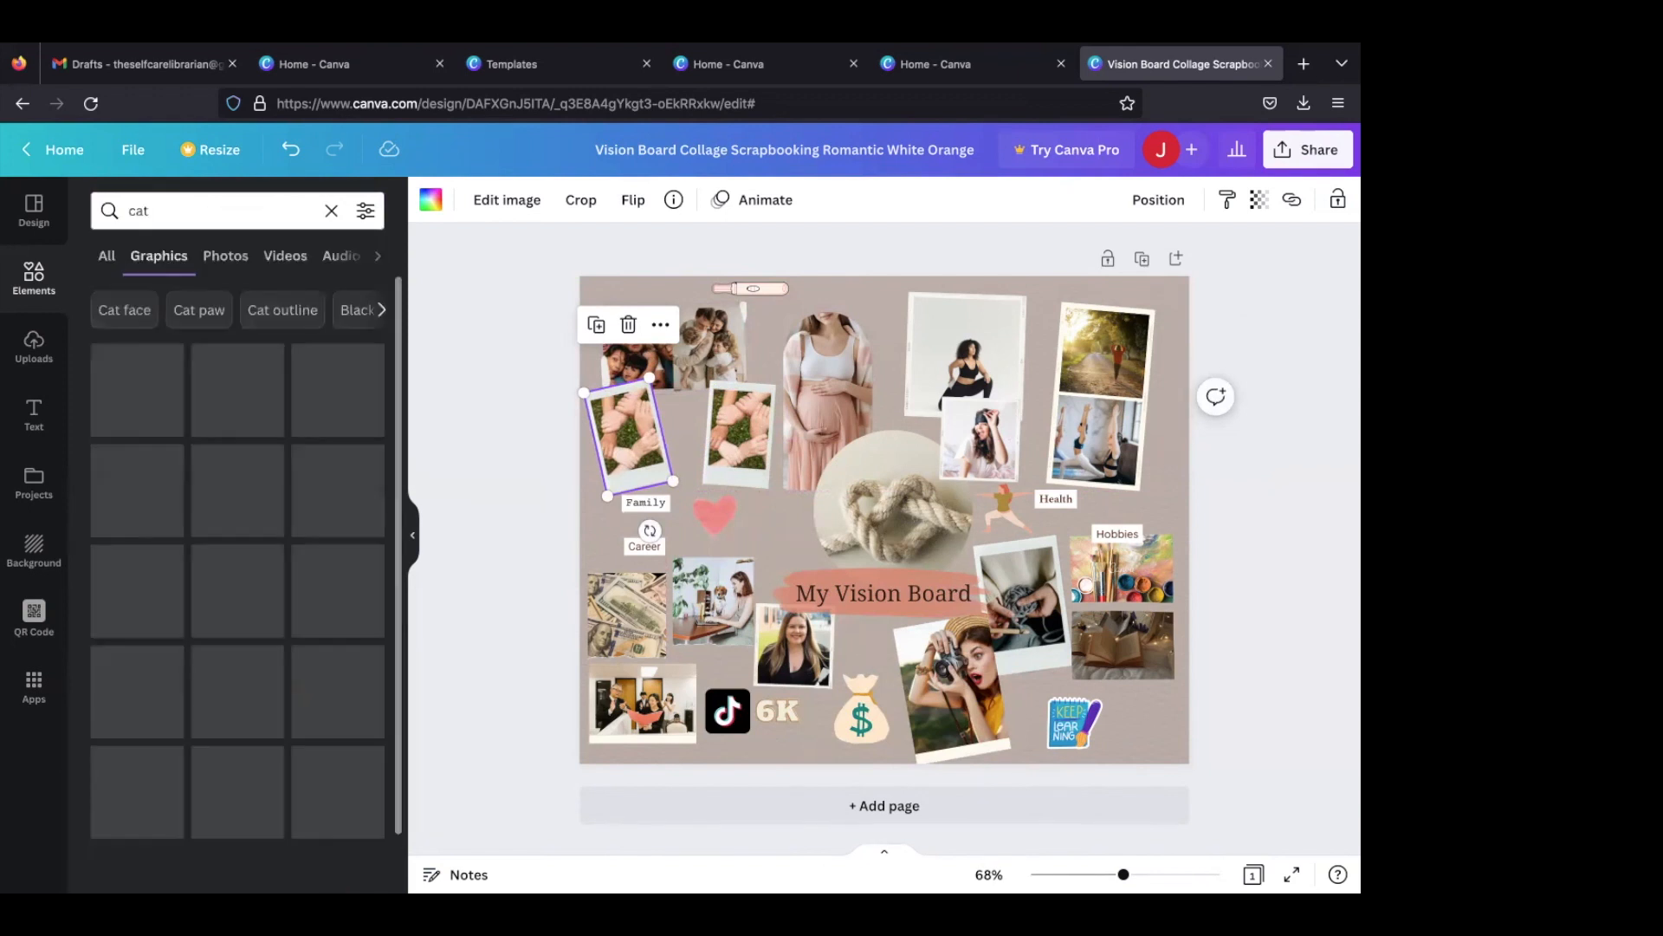
click(226, 256)
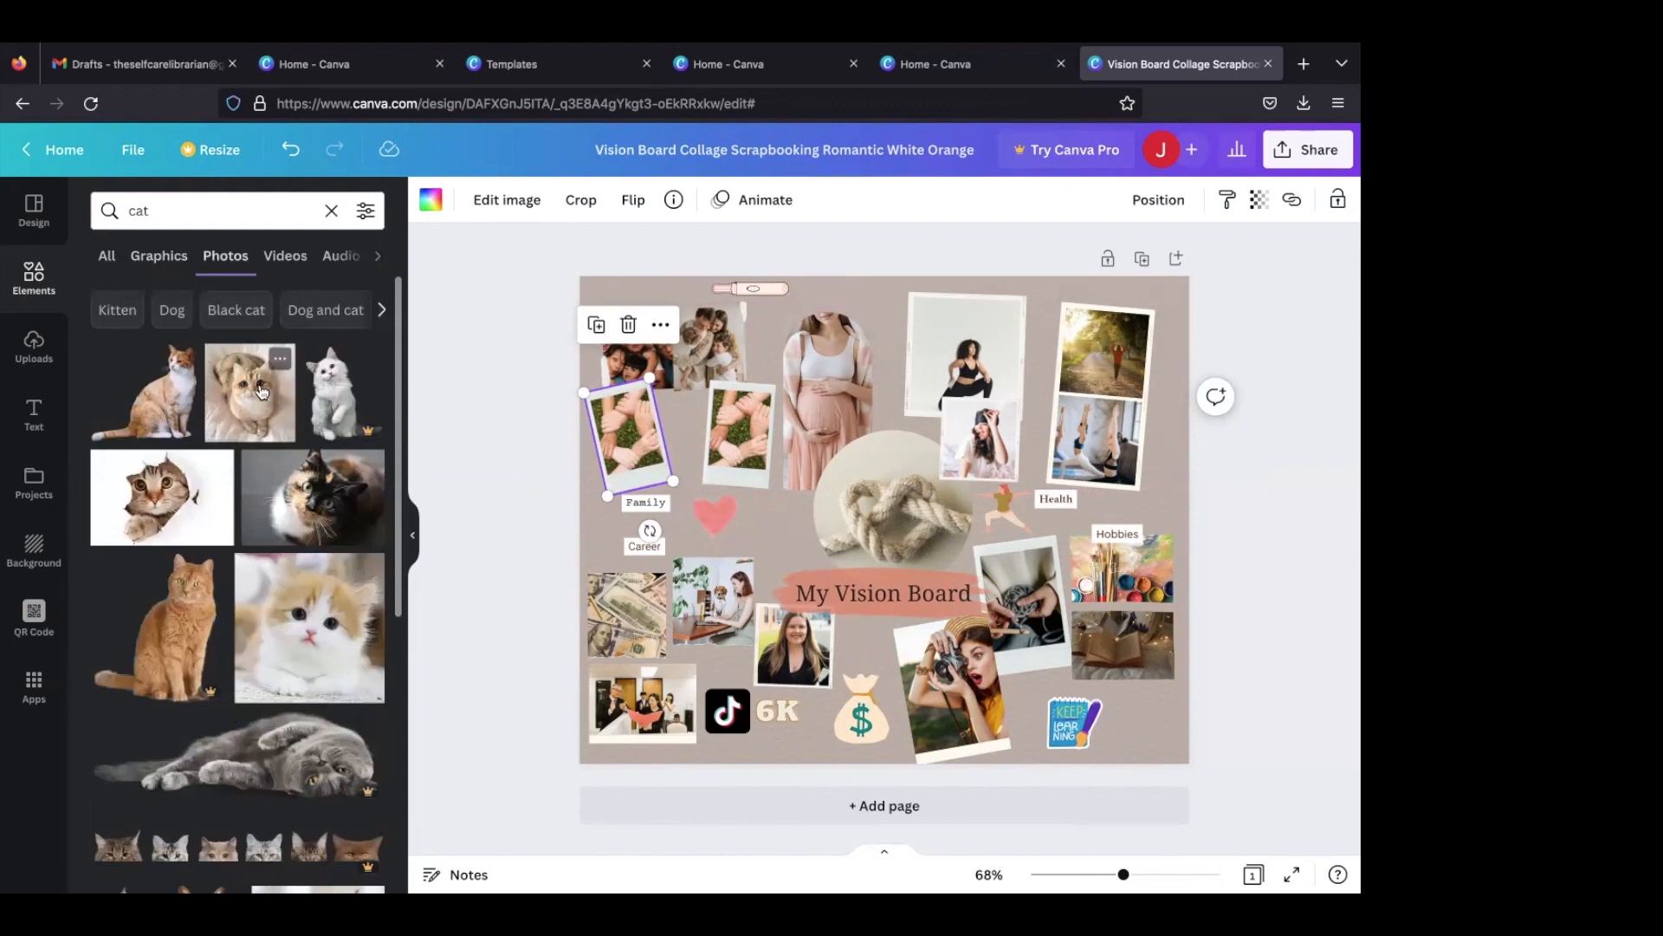
drag(260, 394, 636, 426)
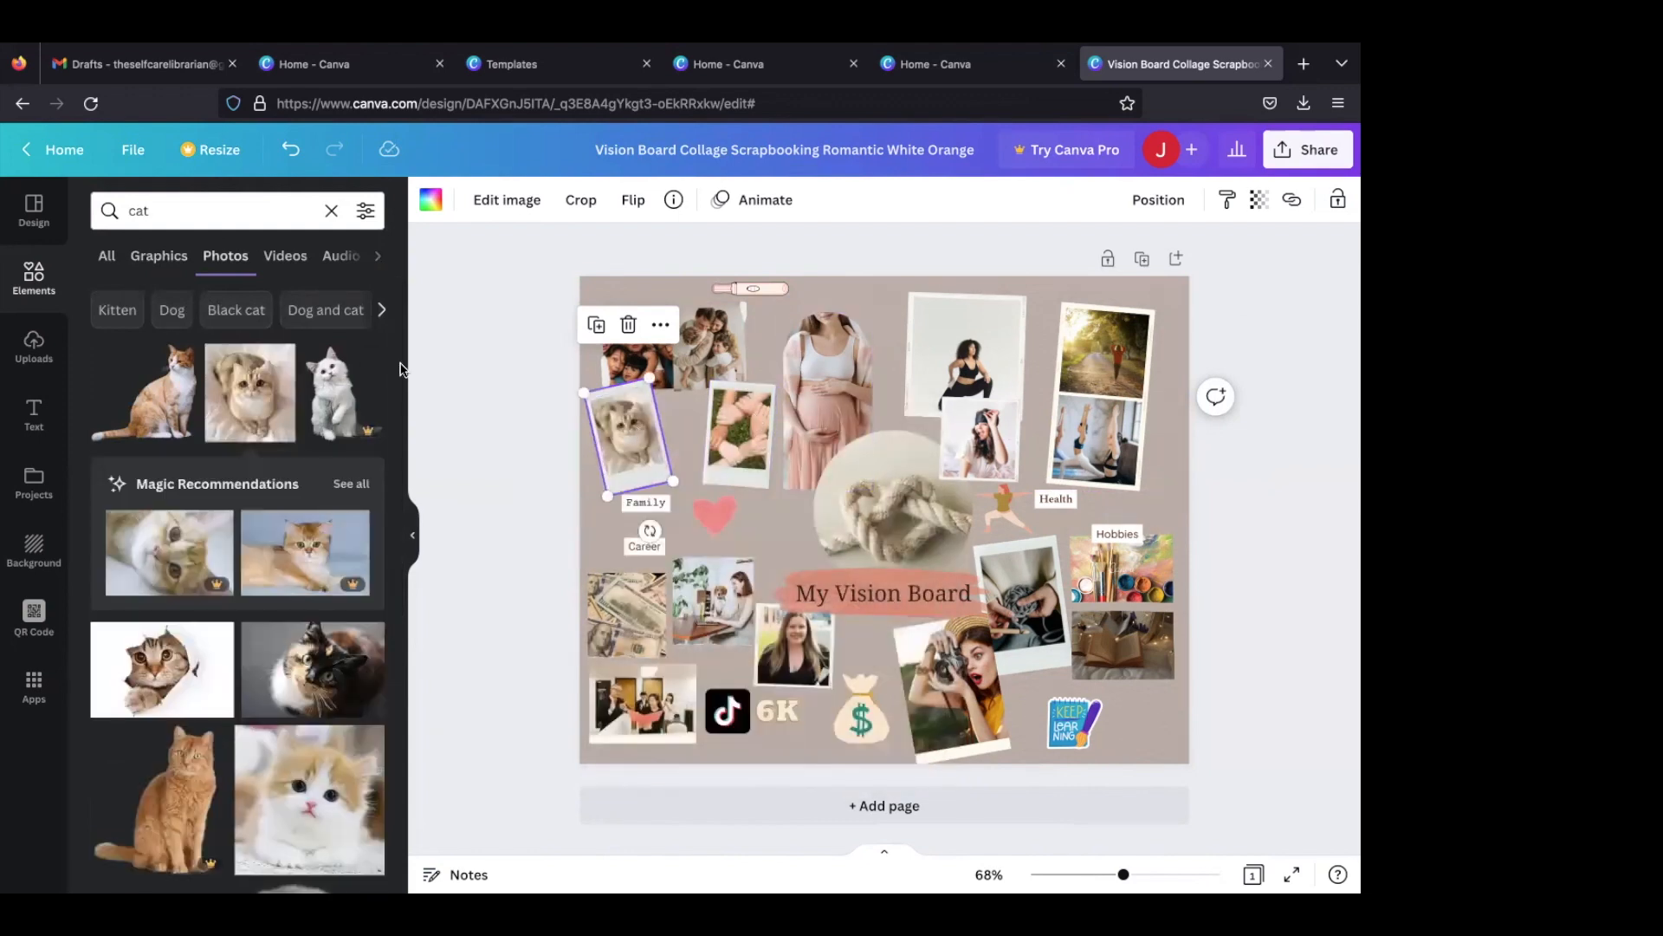
- Search photos for "dog" and replace the joined-hands picture in the right Polaroid with the black, white and tan puppy photo
click(234, 201)
text(dog)
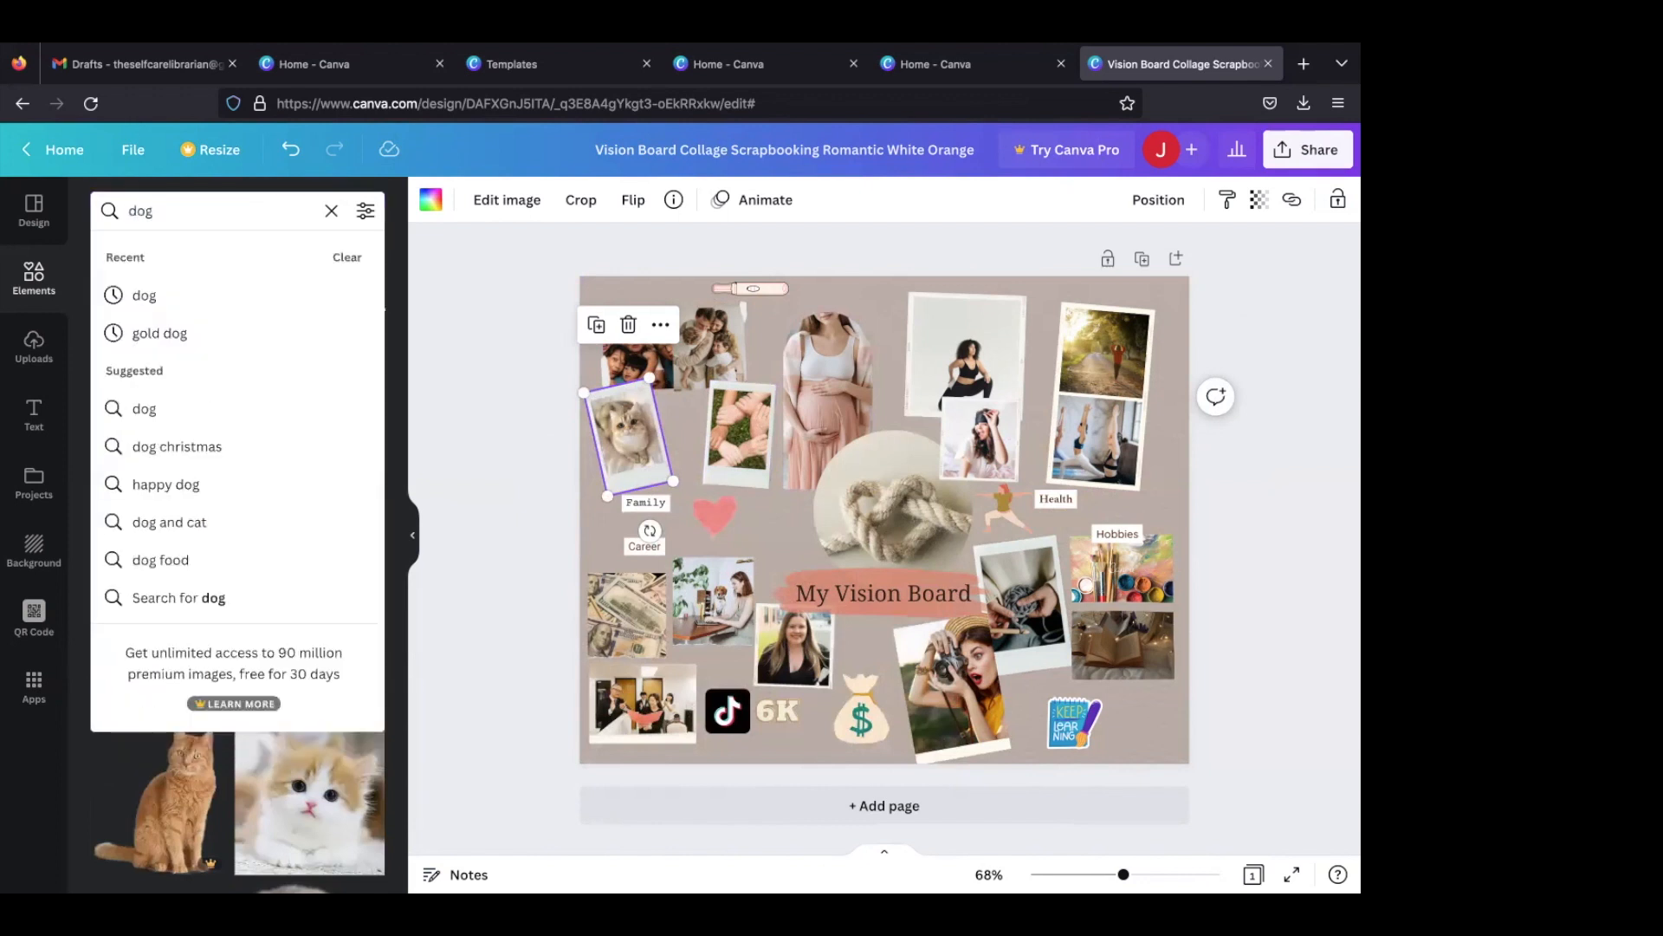
key(Return)
scroll(267, 576, down, 1)
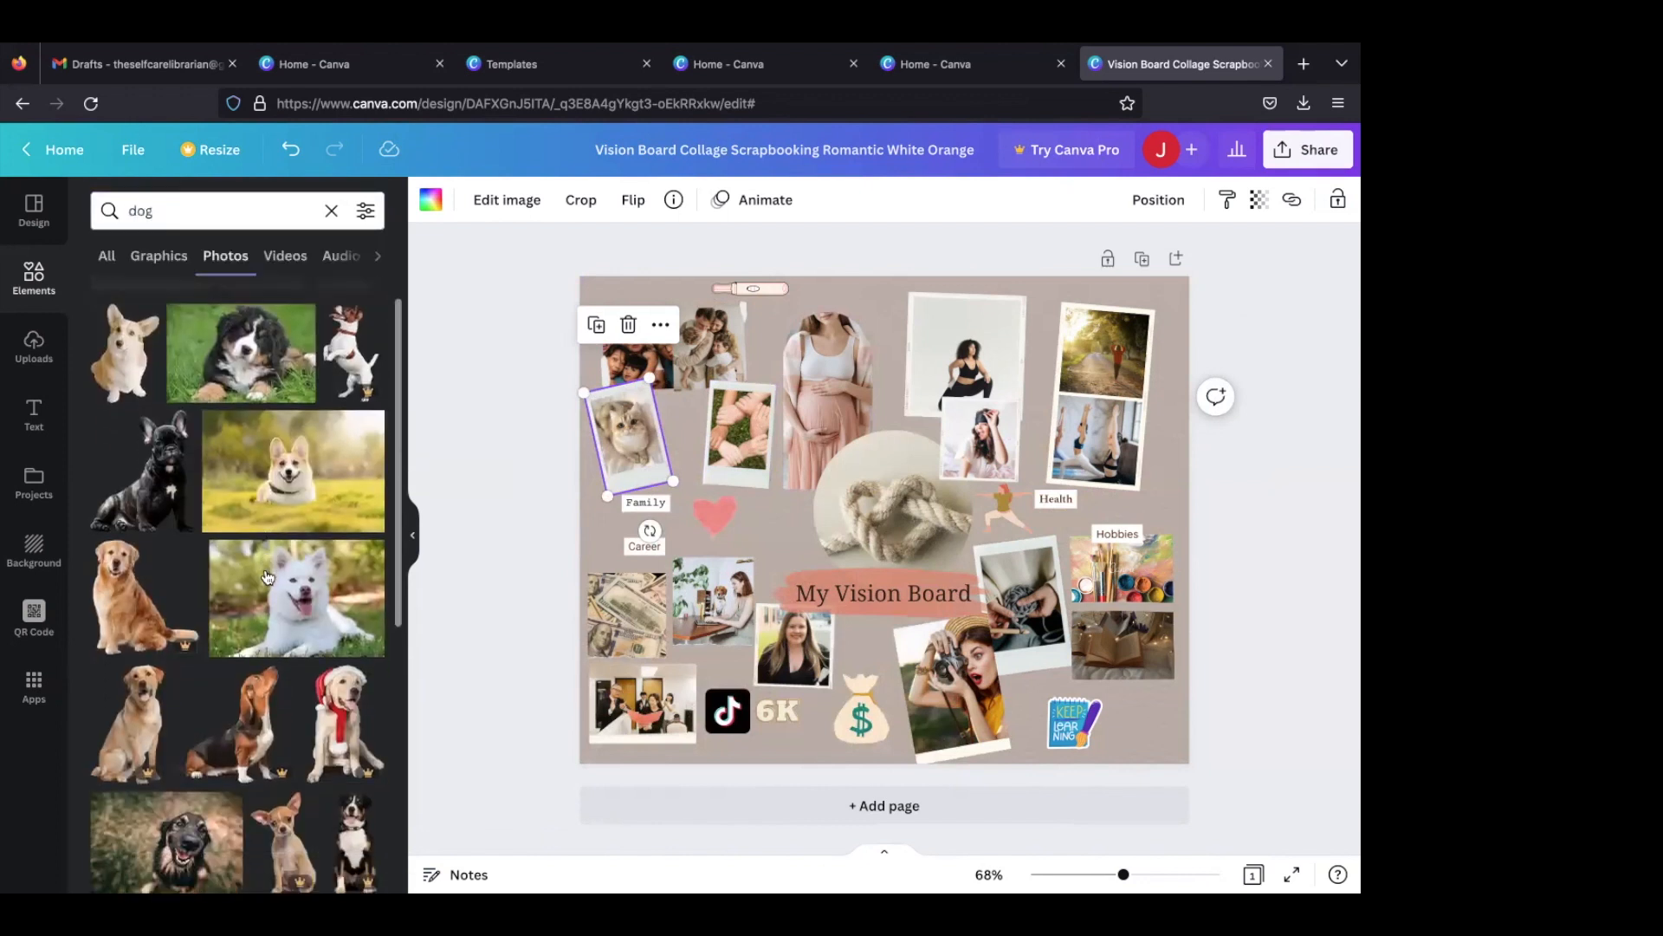
drag(240, 347, 736, 434)
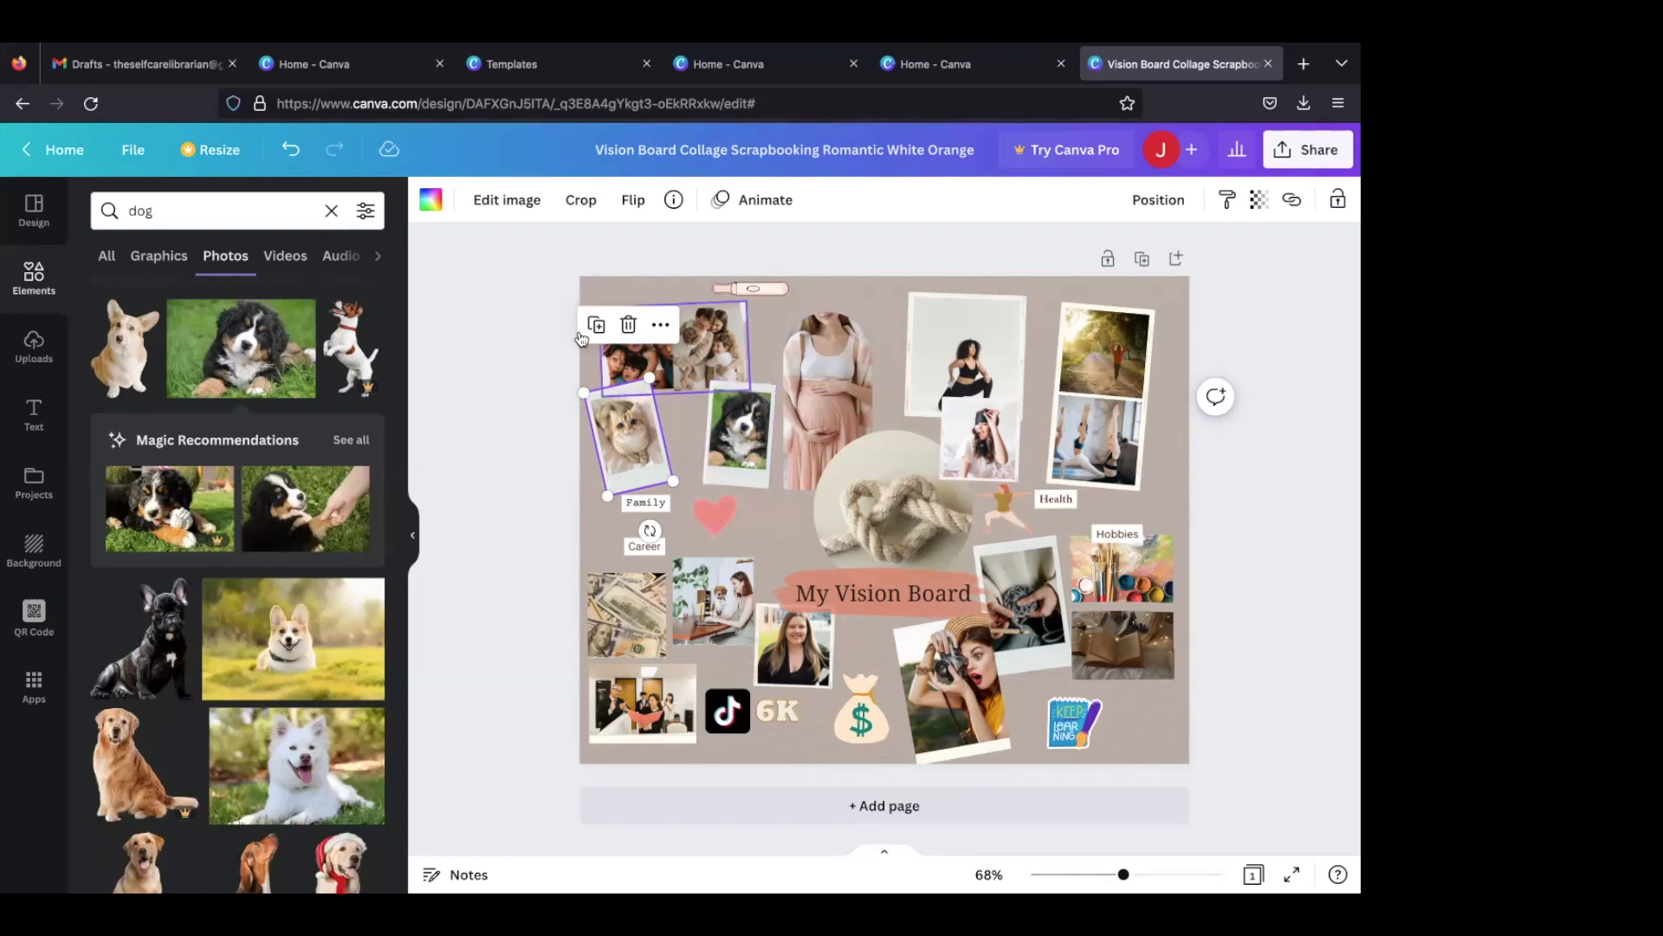
- Add the "COFFEE PLEASE" font combination to the page and change its text to "KARMA"
click(39, 411)
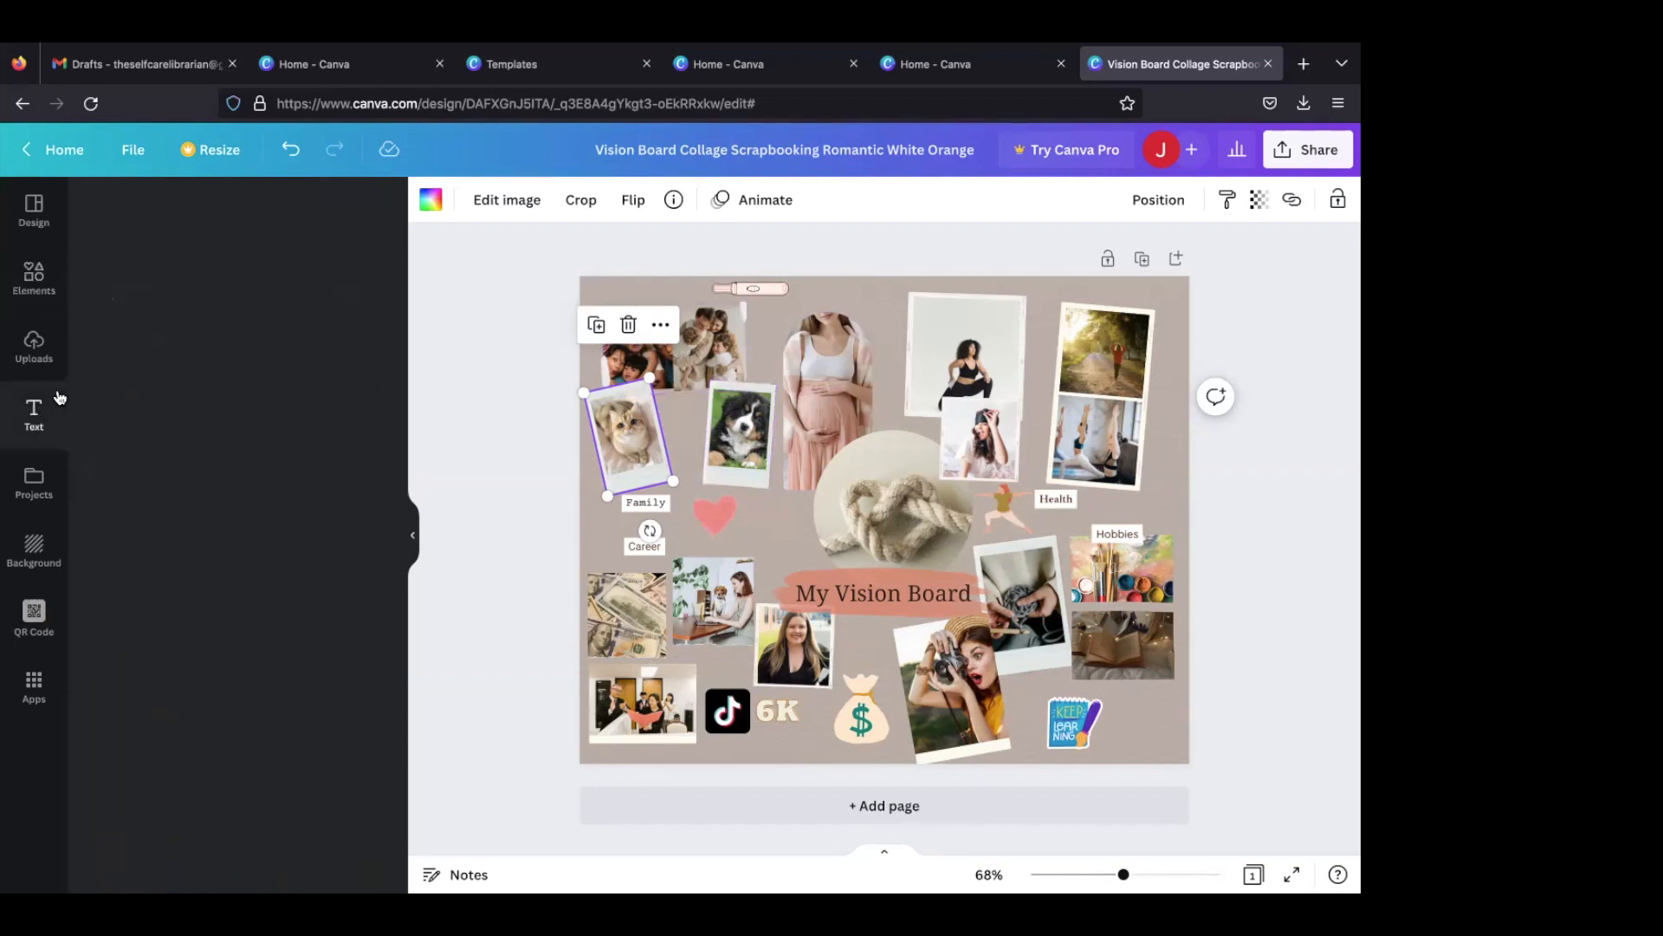
scroll(271, 479, down, 5)
scroll(271, 479, up, 3)
scroll(271, 479, down, 6)
scroll(271, 479, up, 8)
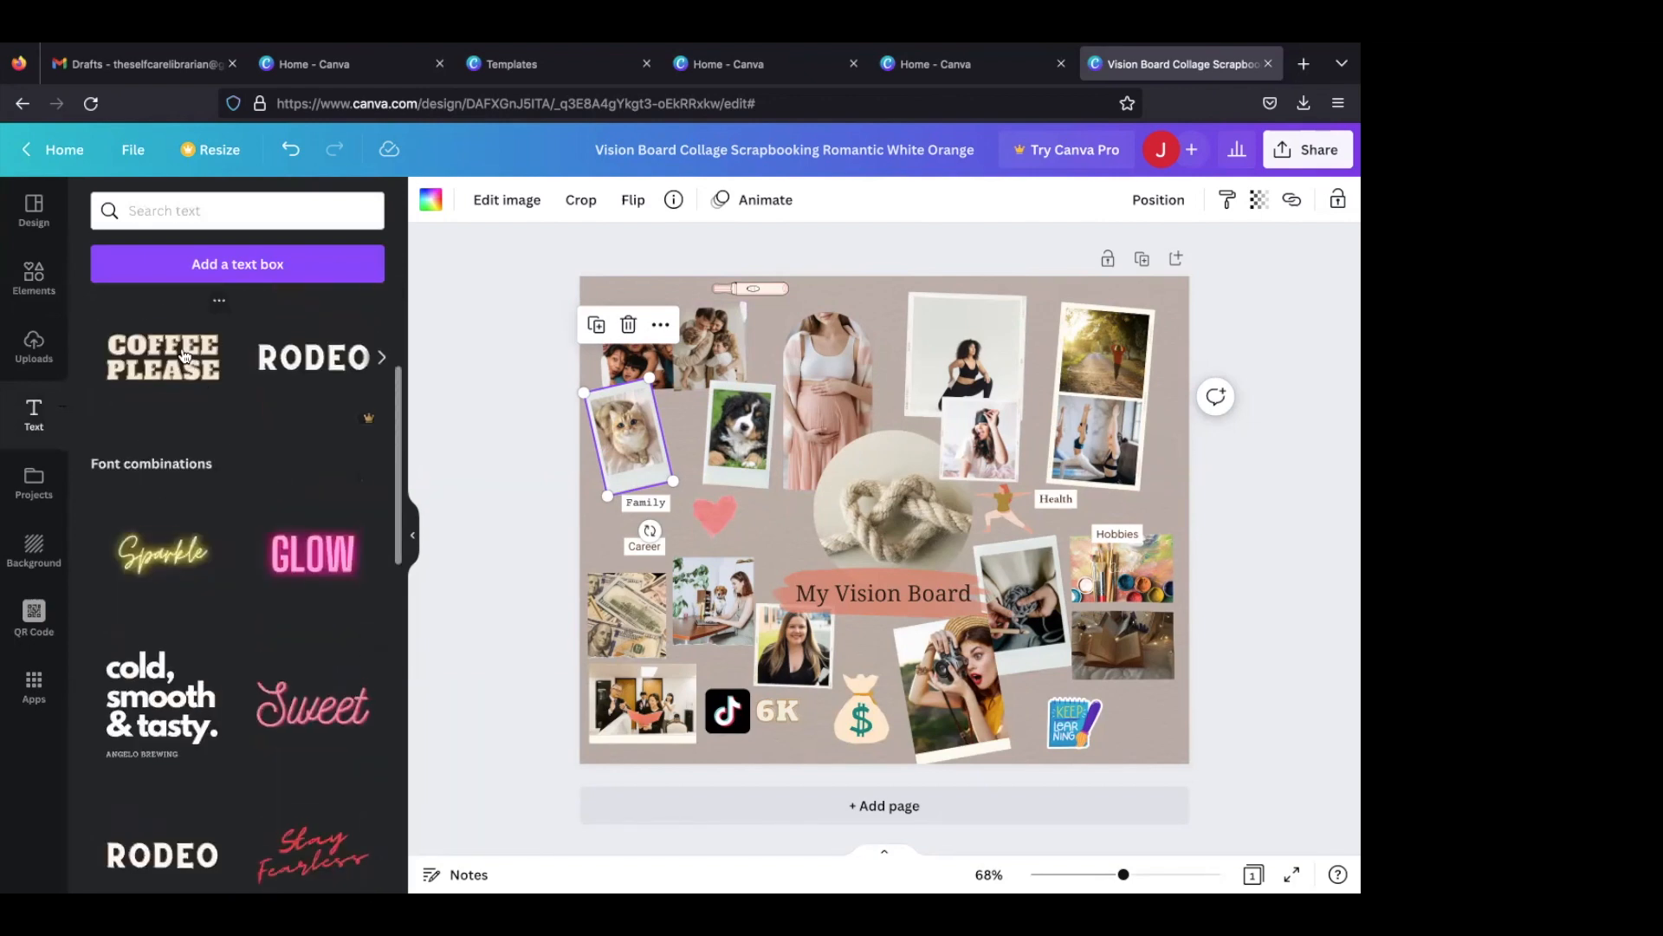
click(184, 355)
double_click(853, 581)
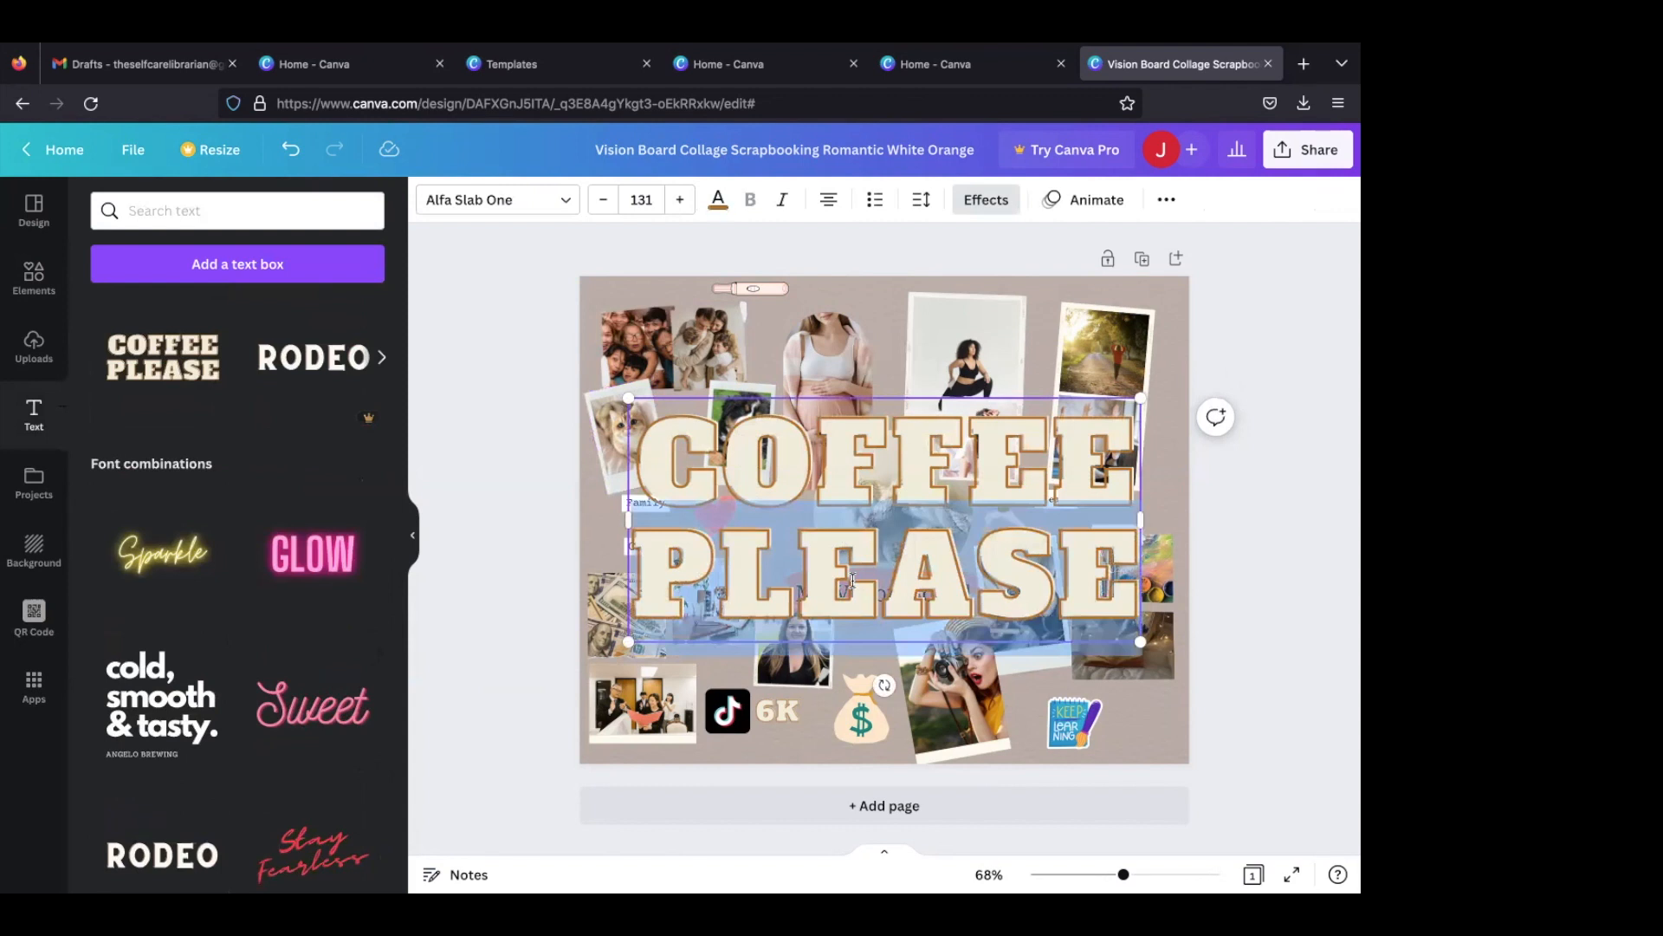
key(BackSpace)
key(BackSpace)
key(BackSpace)
key(BackSpace)
key(BackSpace)
key(BackSpace)
key(BackSpace)
key(BackSpace)
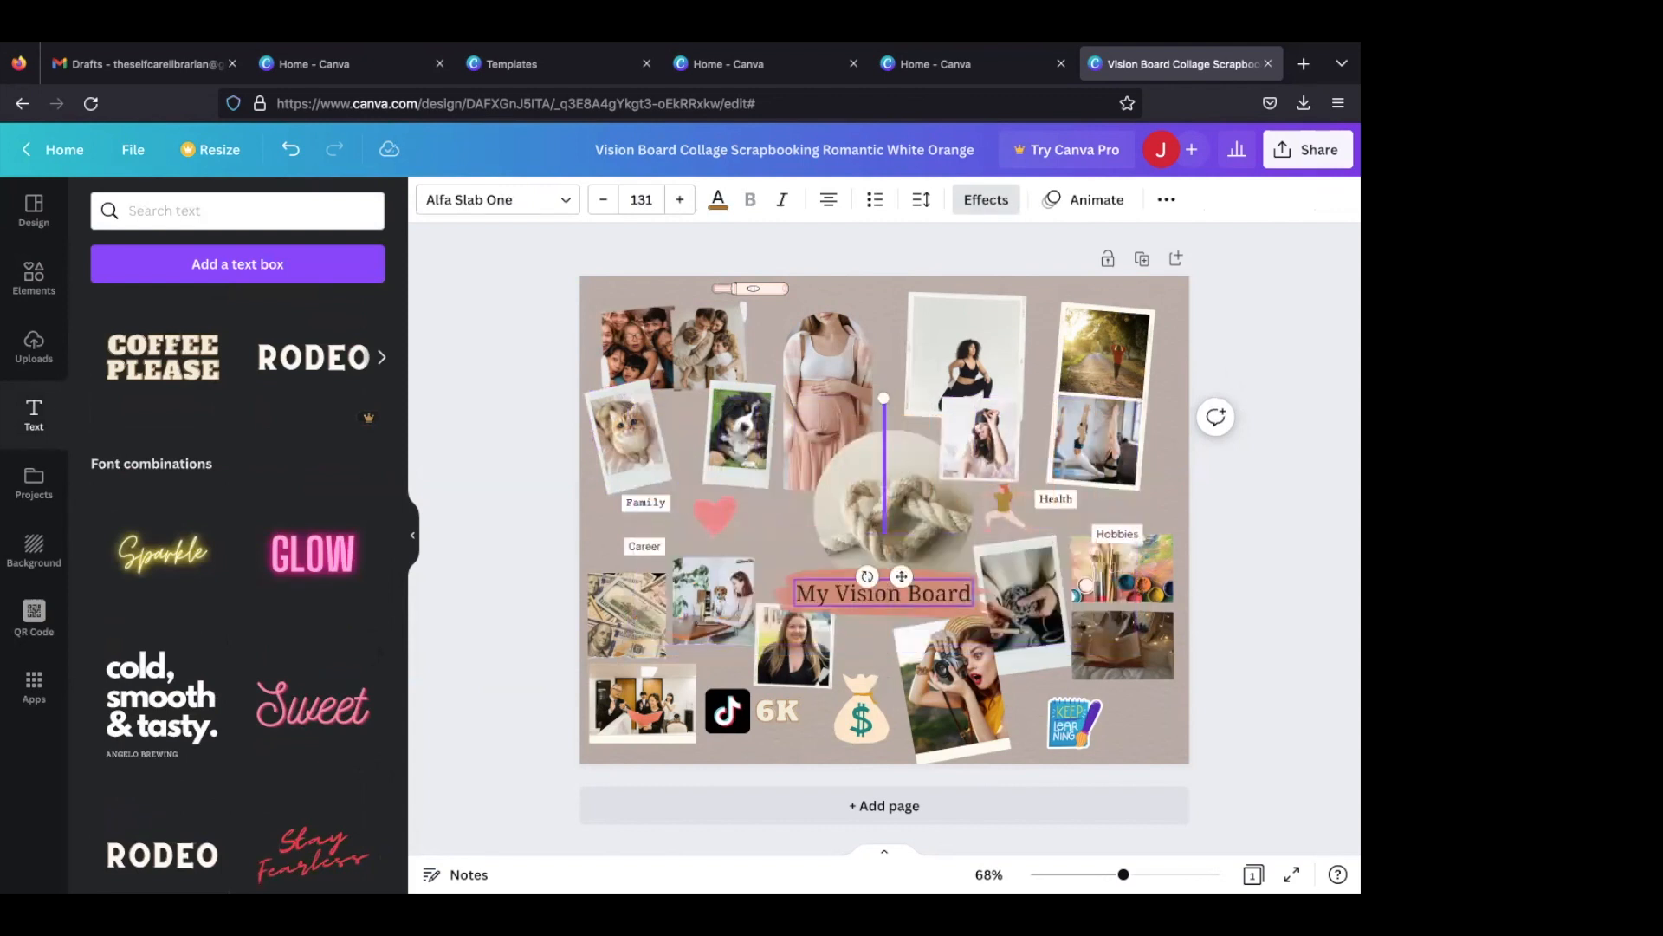
text(KARMA)
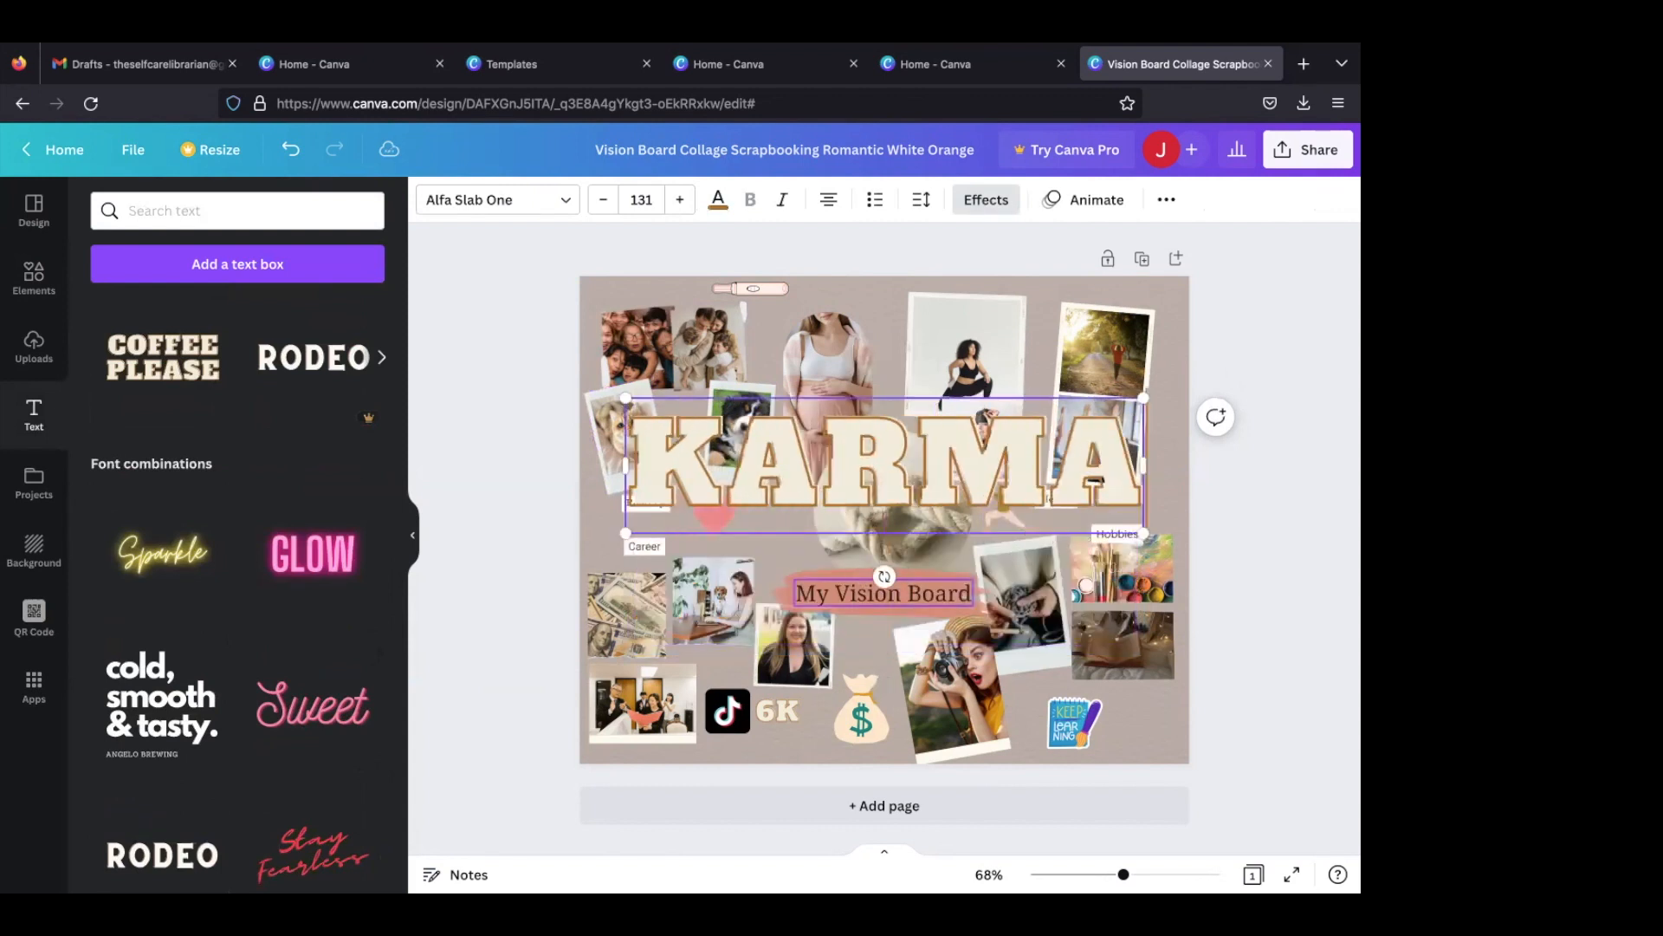
- Shrink the "KARMA" text to font size 21.6 and place it across the lower edge of the dog Polaroid
drag(629, 512, 1019, 398)
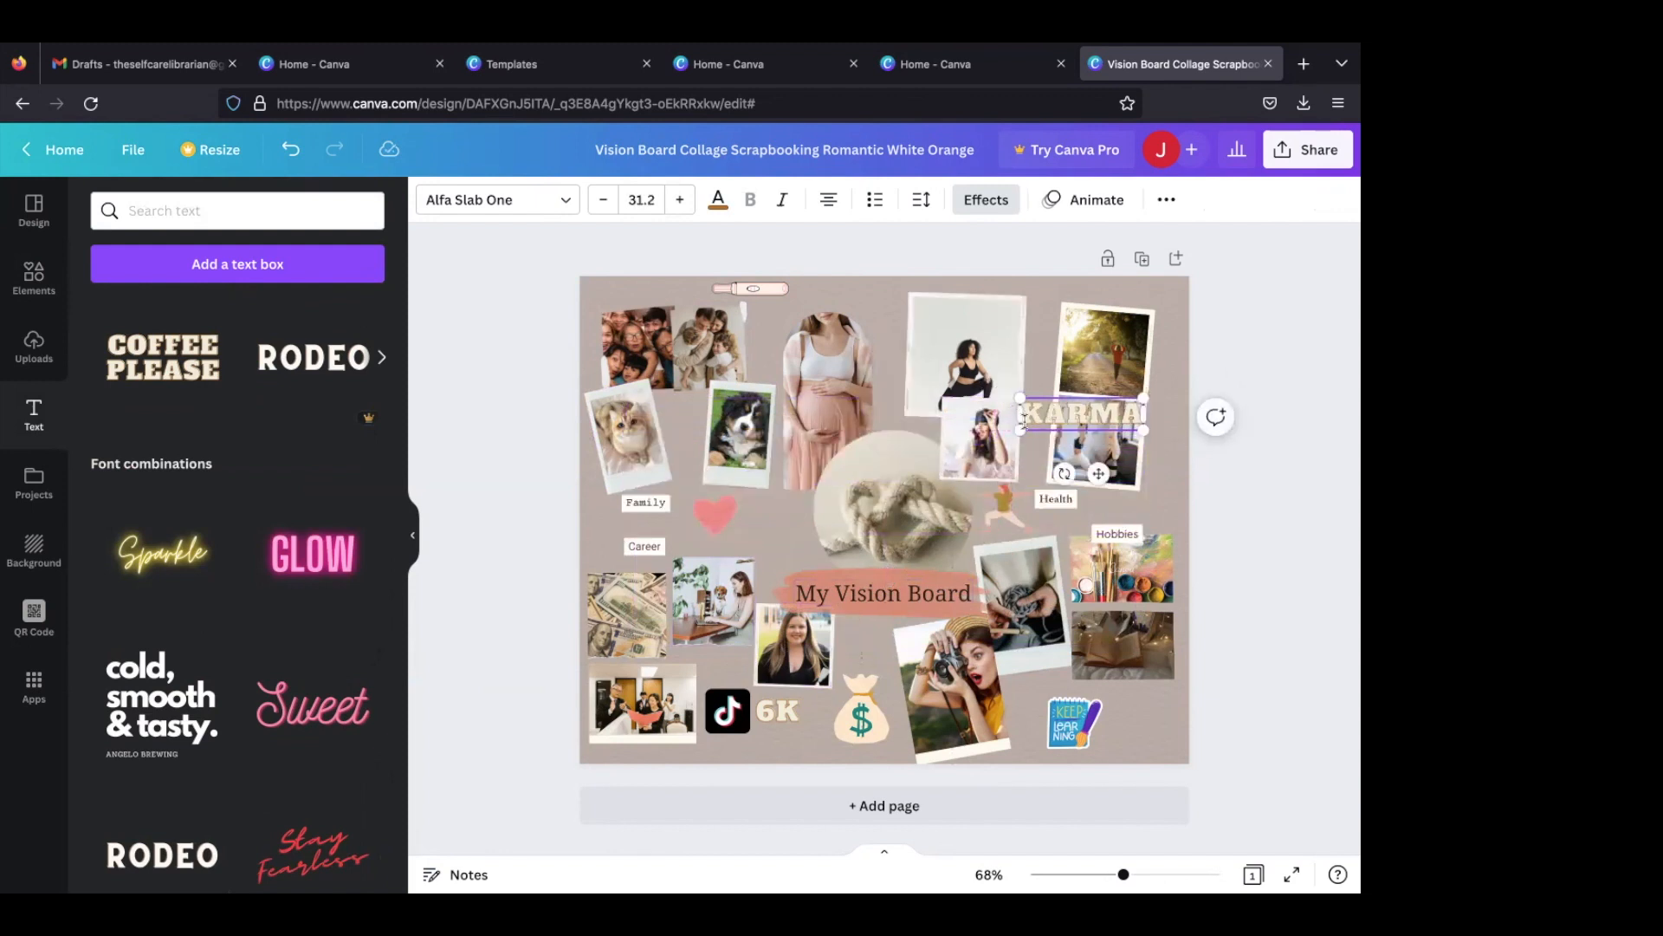
click(1151, 427)
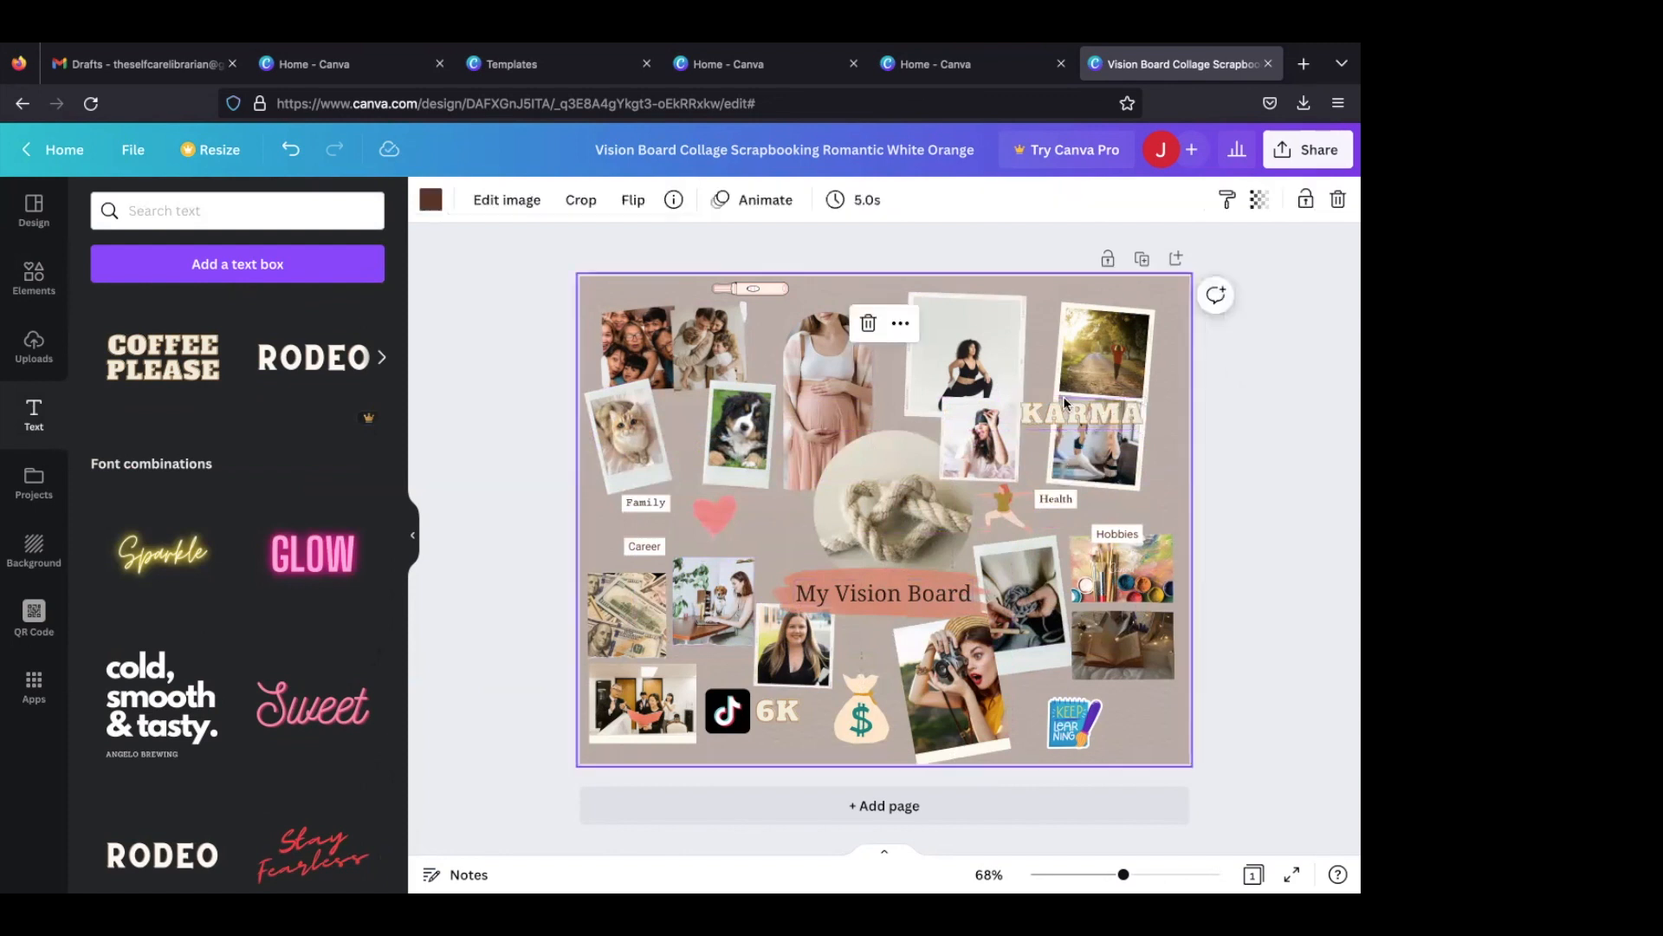
drag(1063, 402, 725, 470)
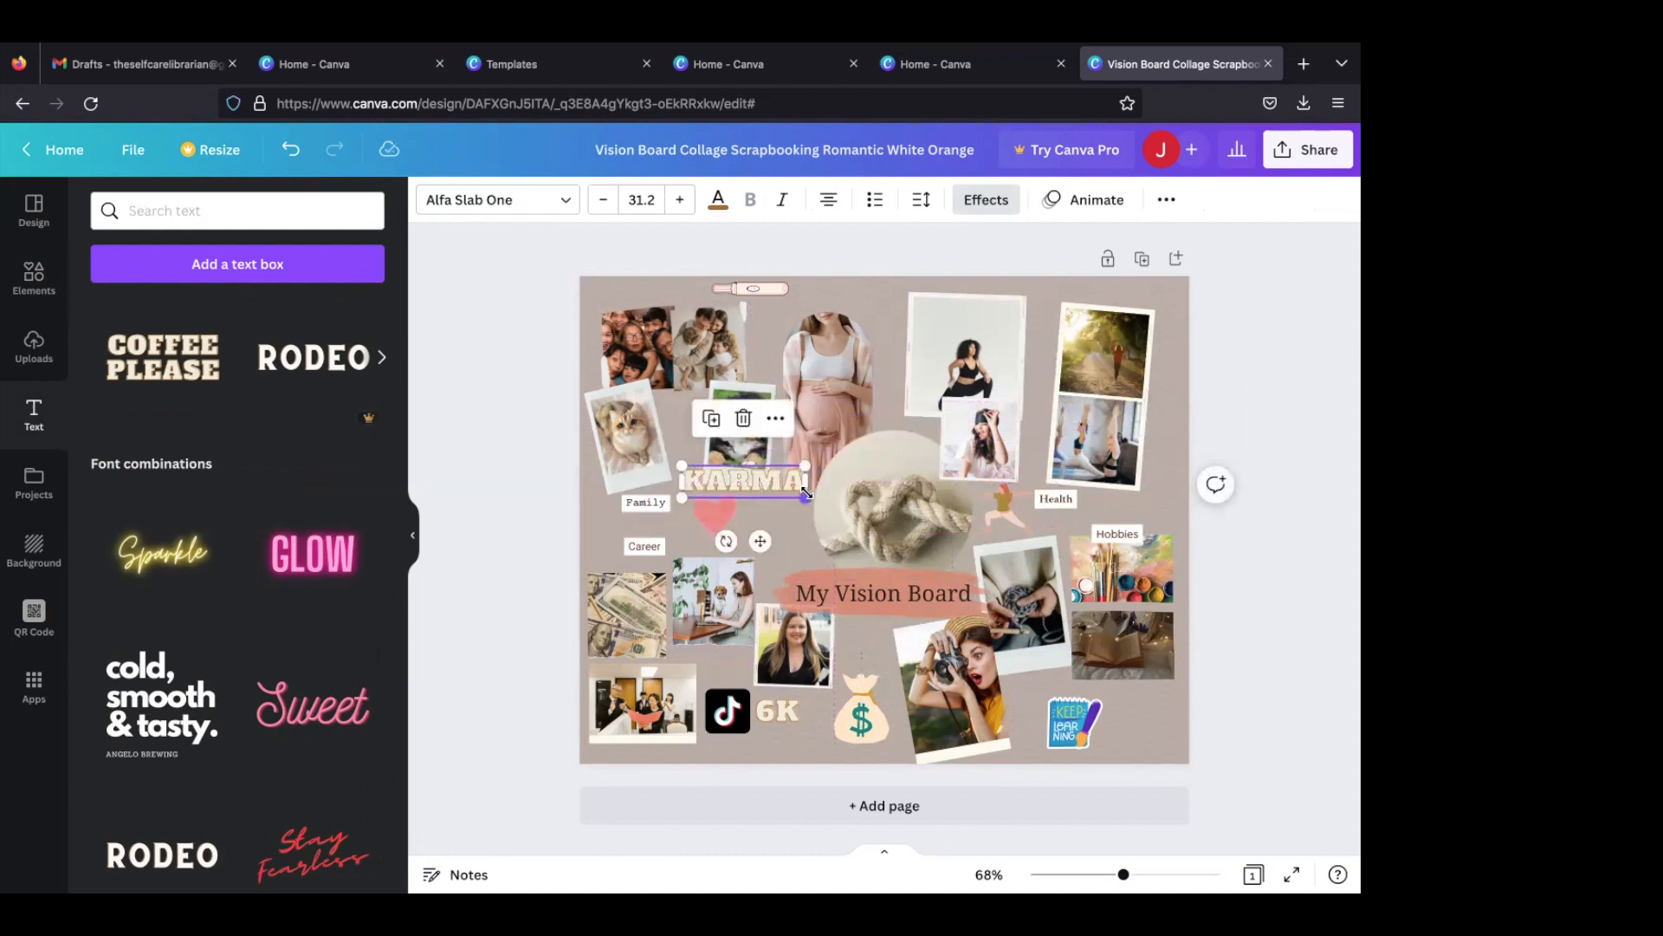
drag(791, 494, 754, 480)
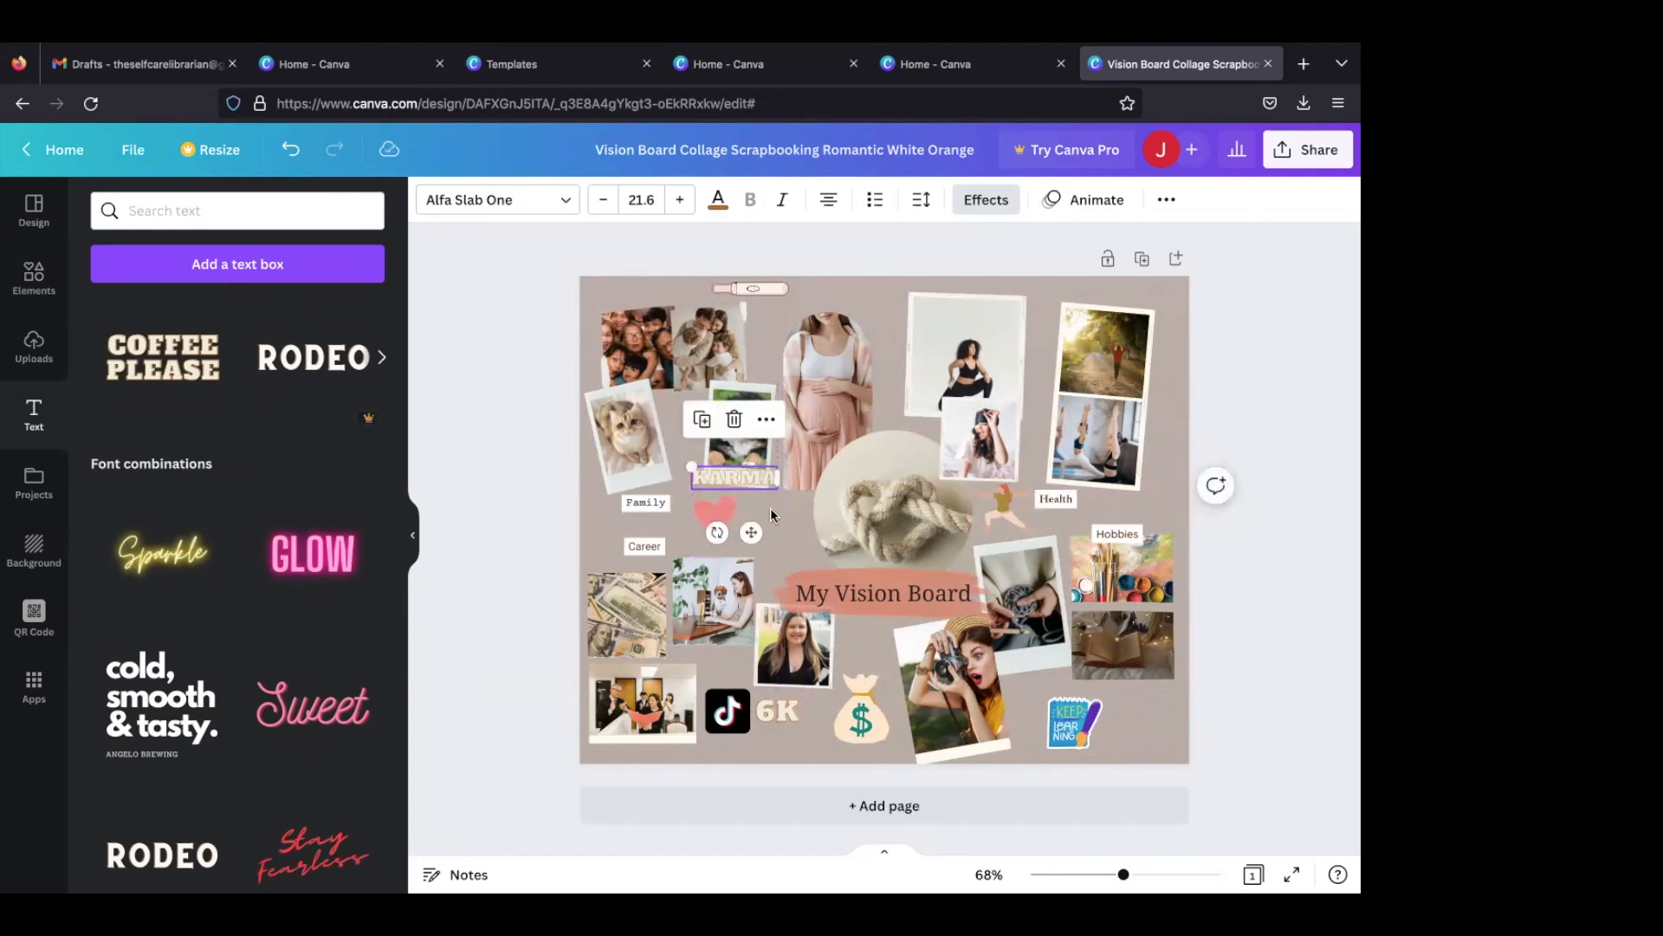
click(771, 507)
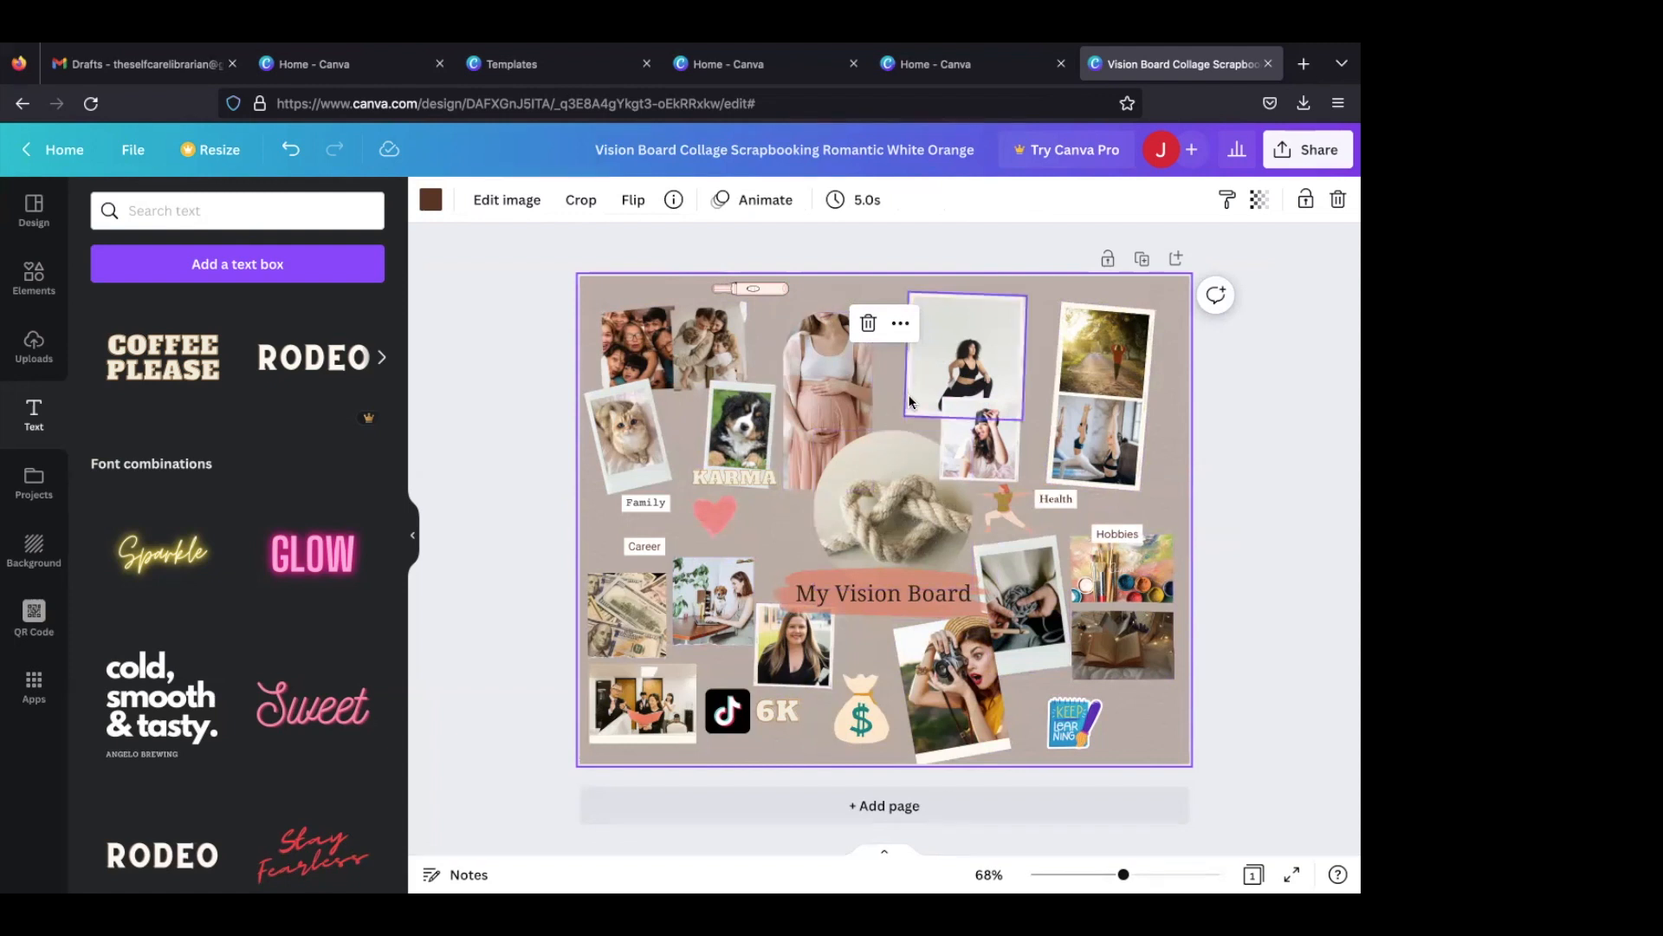
click(799, 663)
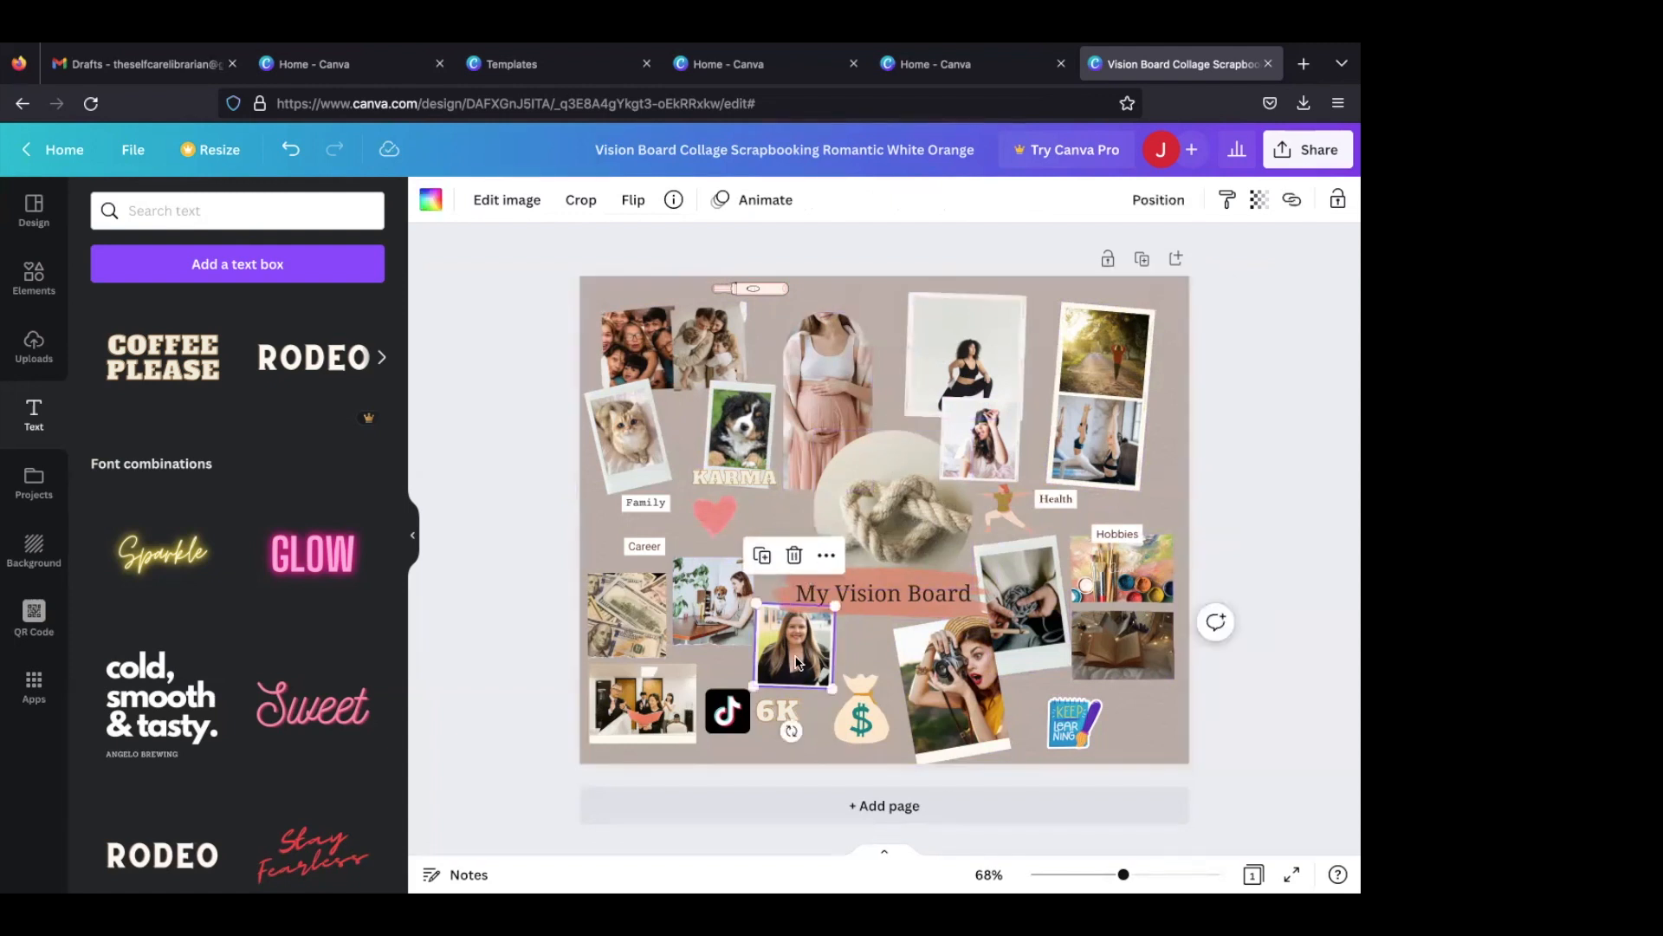
click(752, 411)
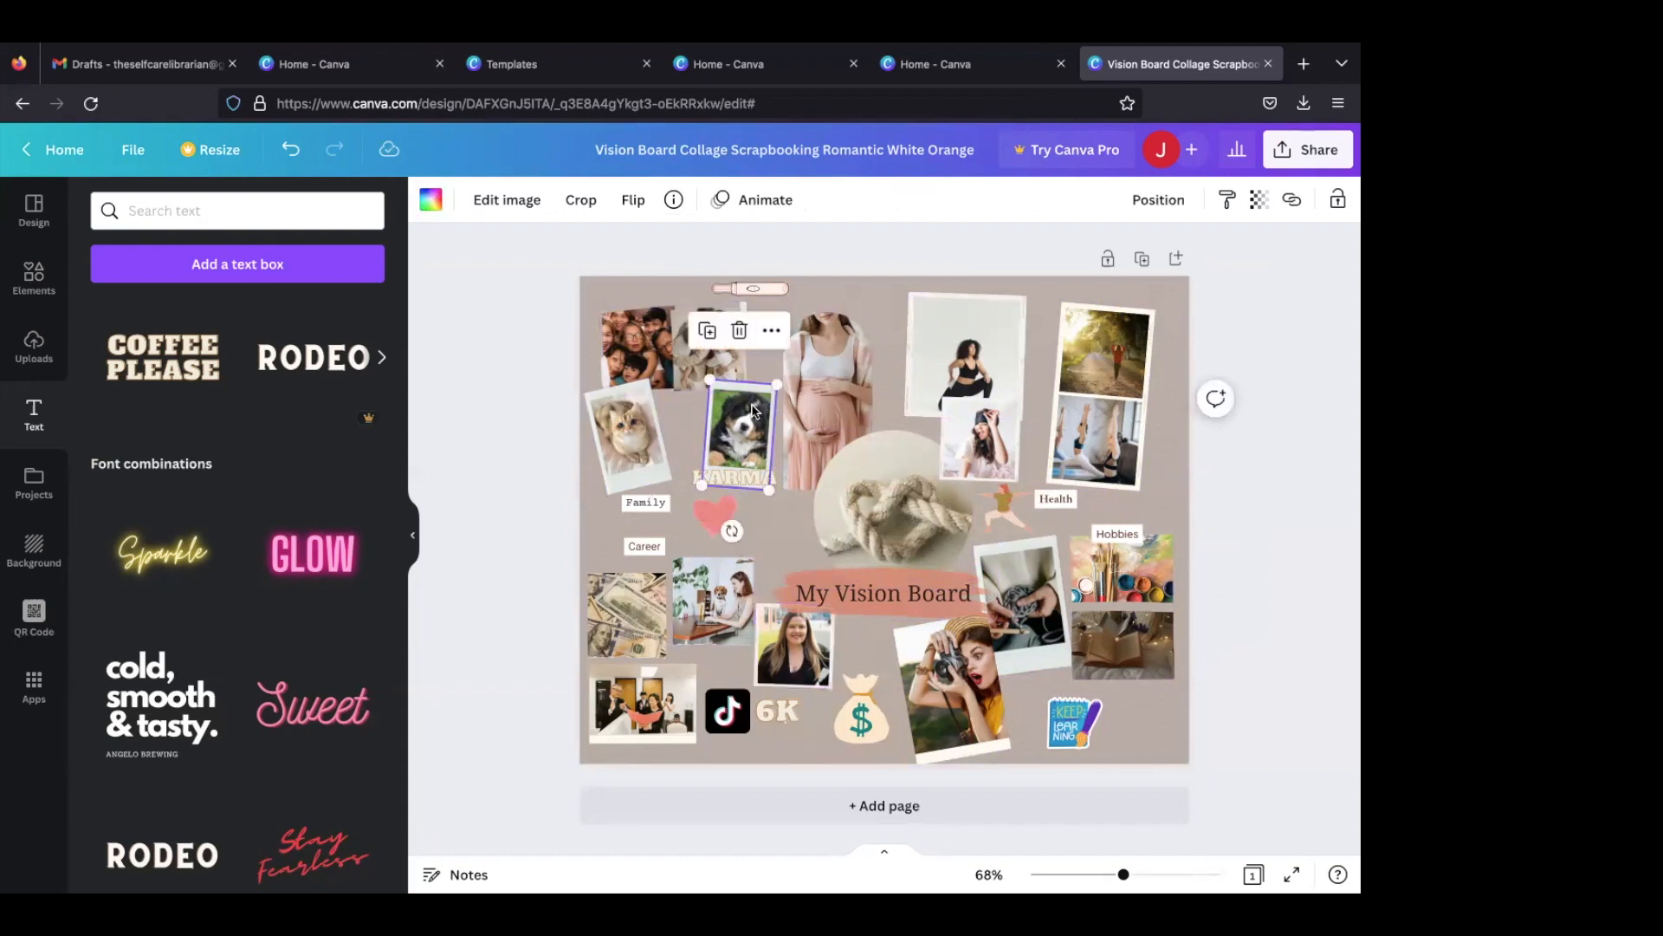
click(630, 417)
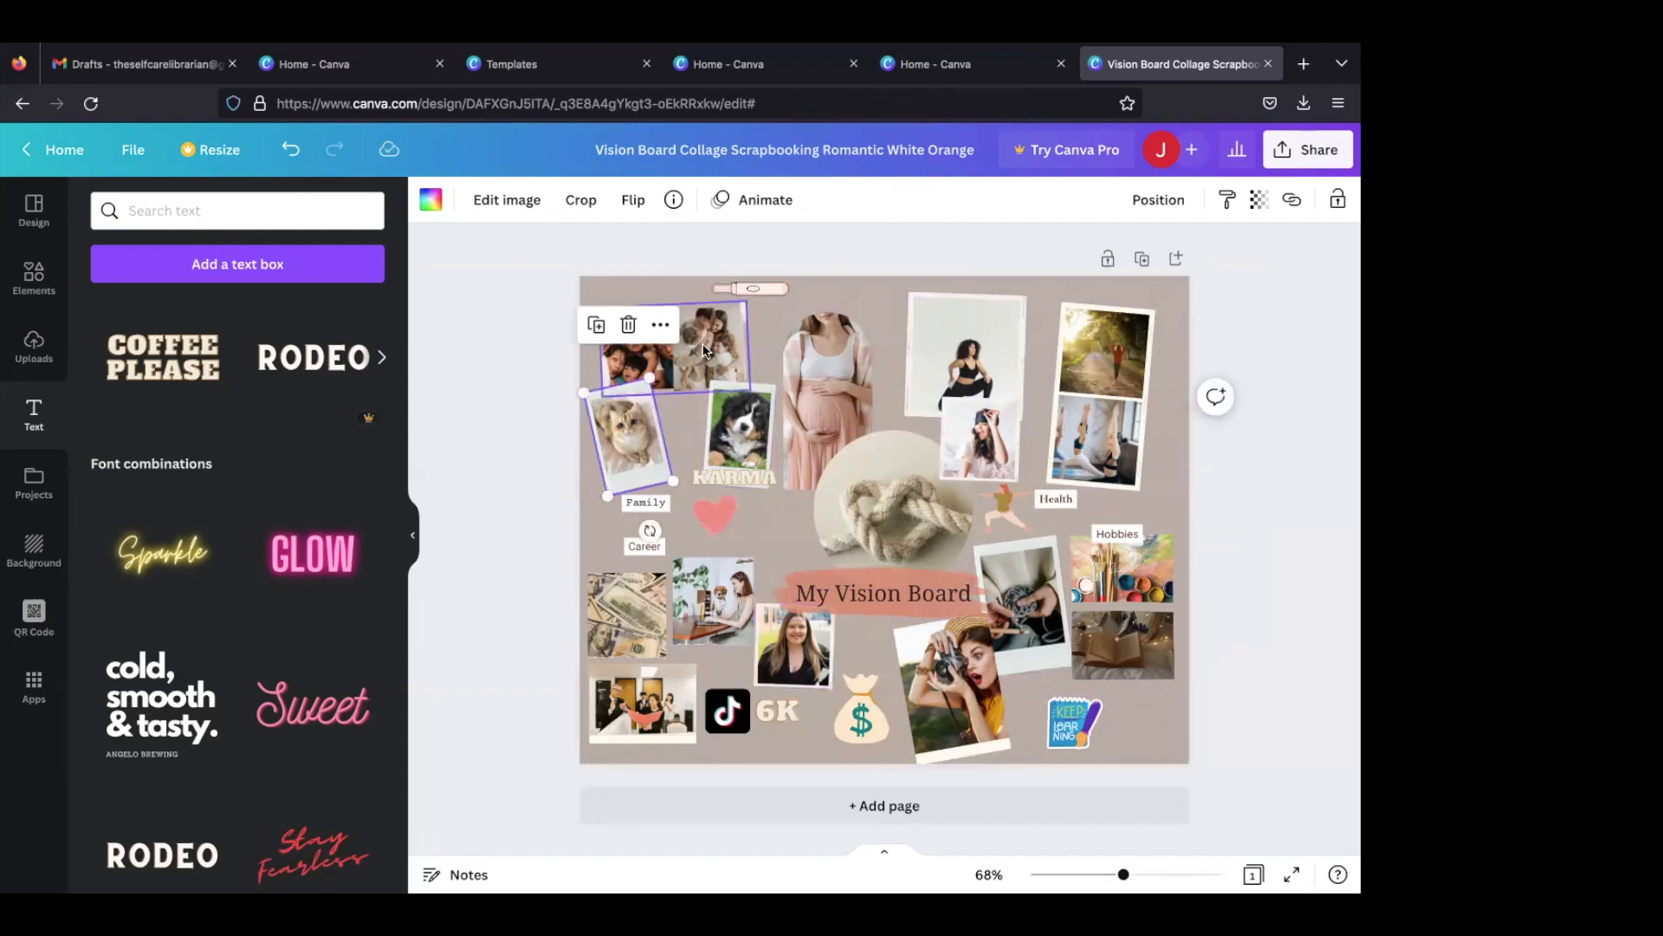
click(645, 339)
click(638, 339)
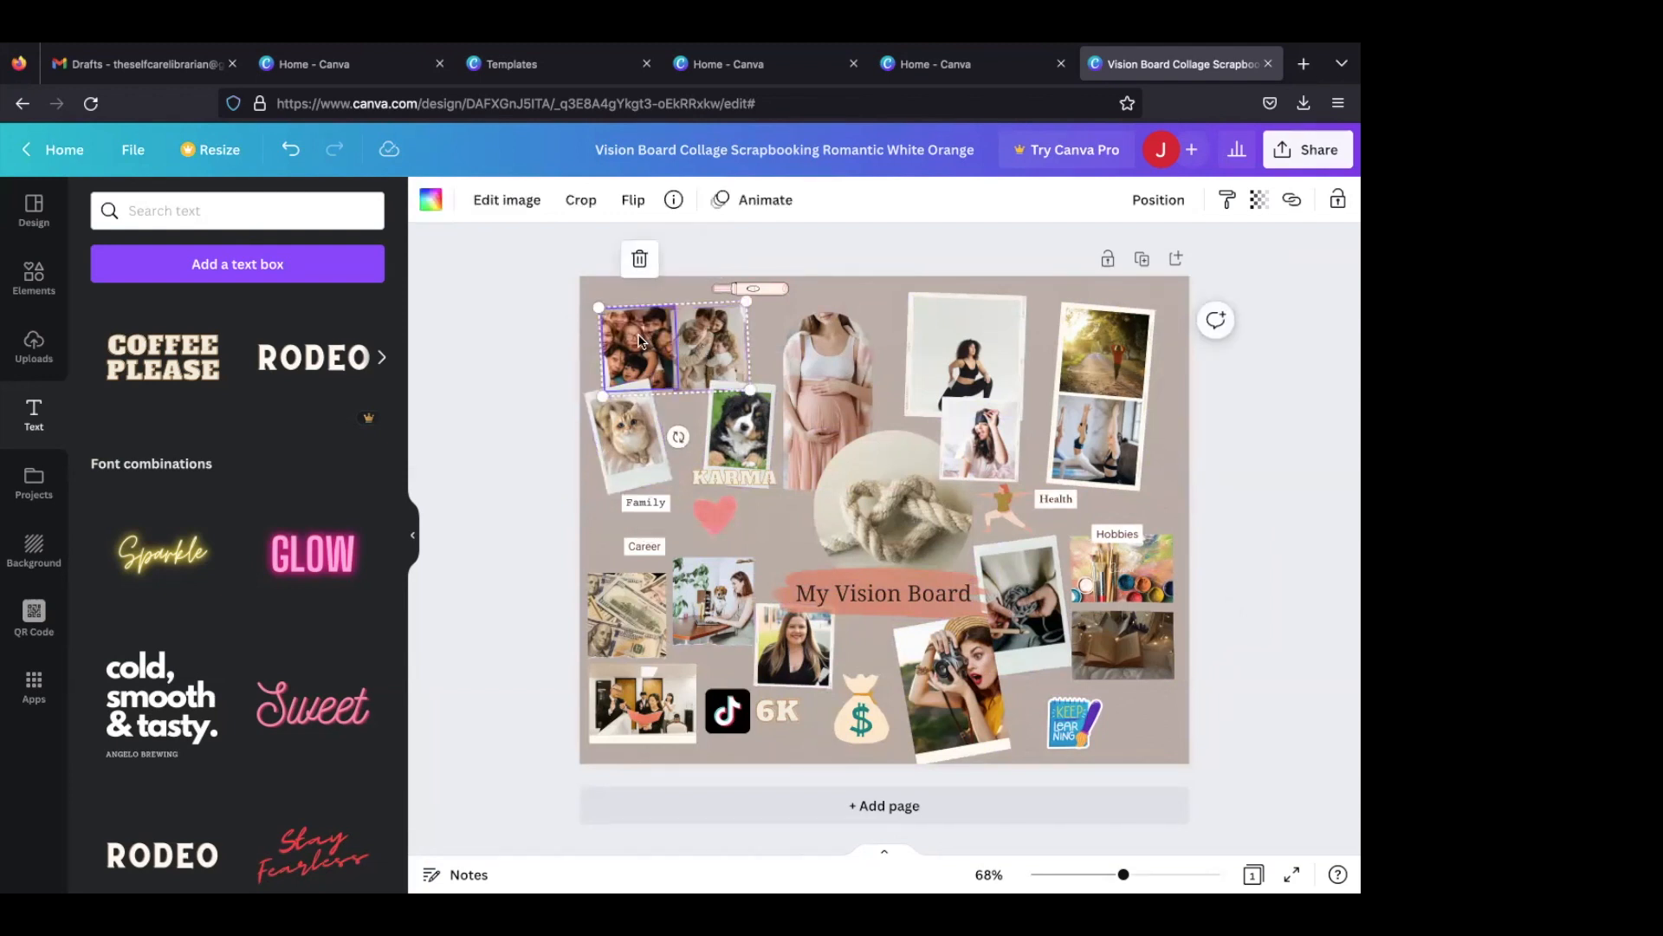
scroll(737, 299, up, 2)
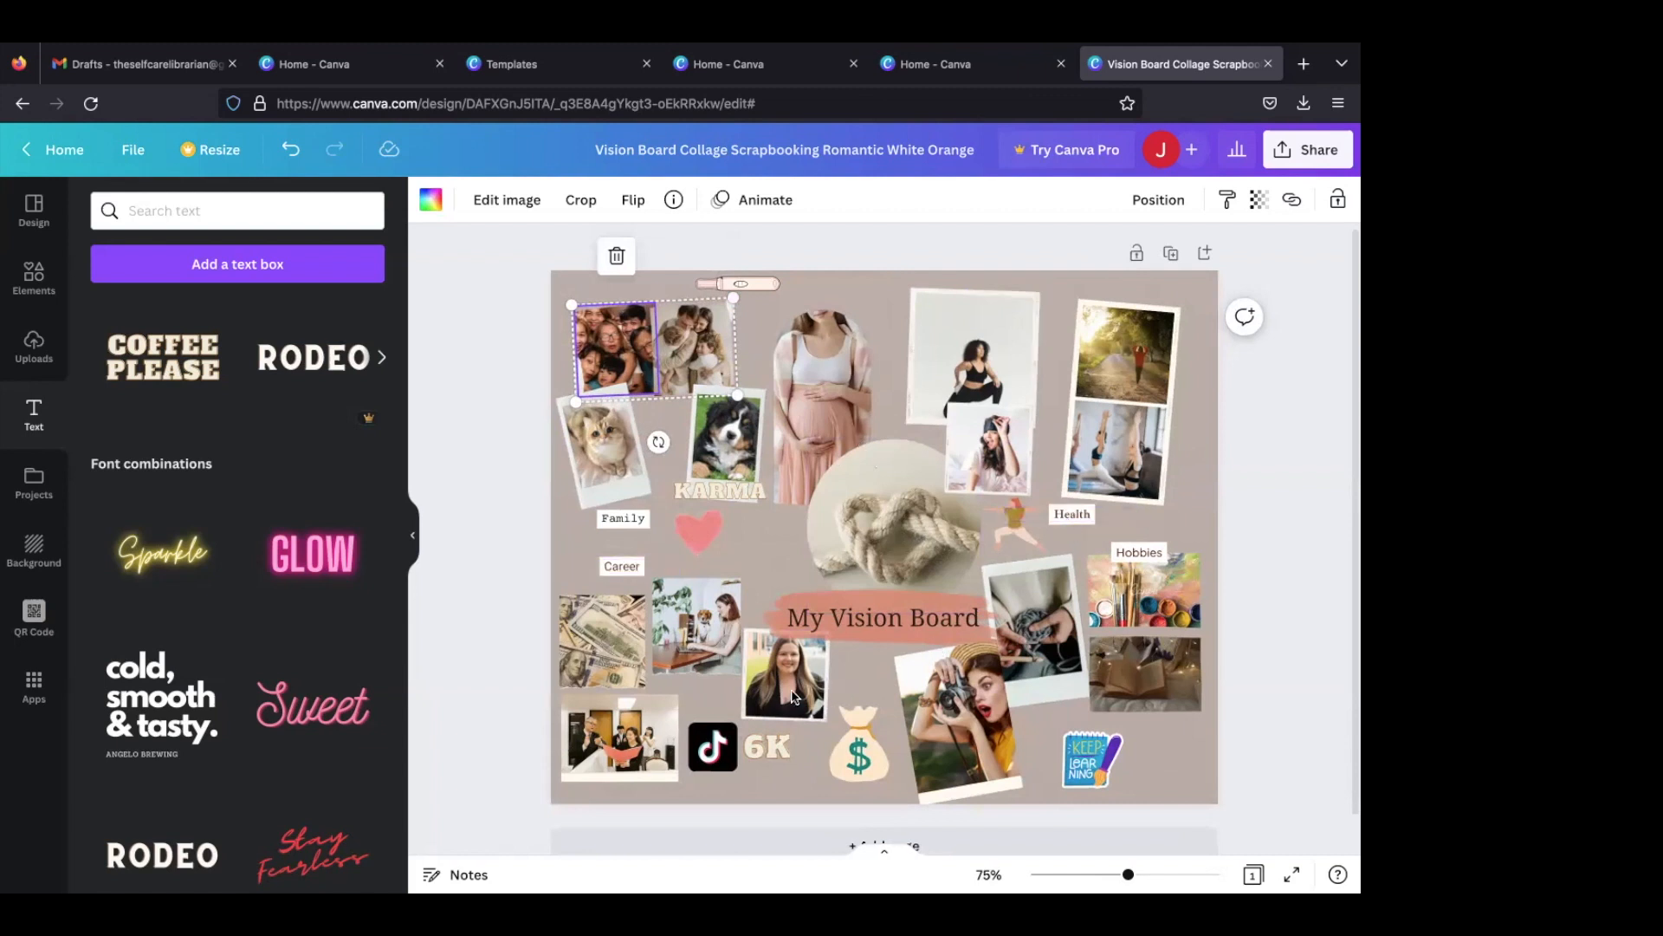
click(44, 358)
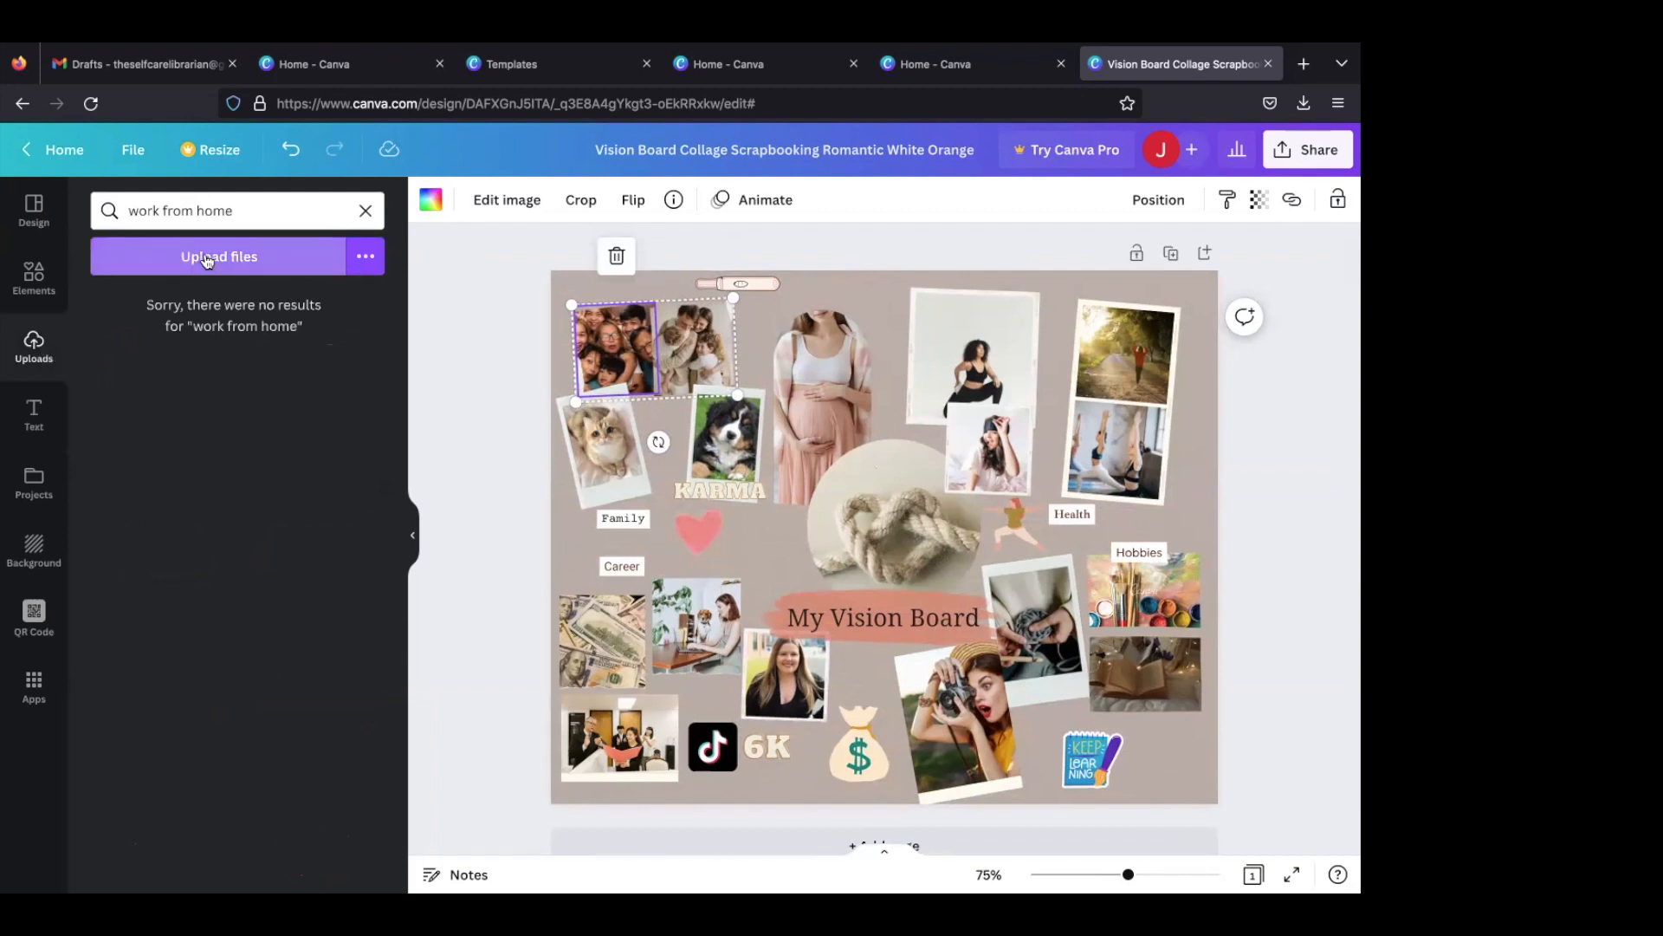
- Search the graphics for "cat" and look through the cat illustrations
click(32, 273)
double_click(212, 225)
text(cat)
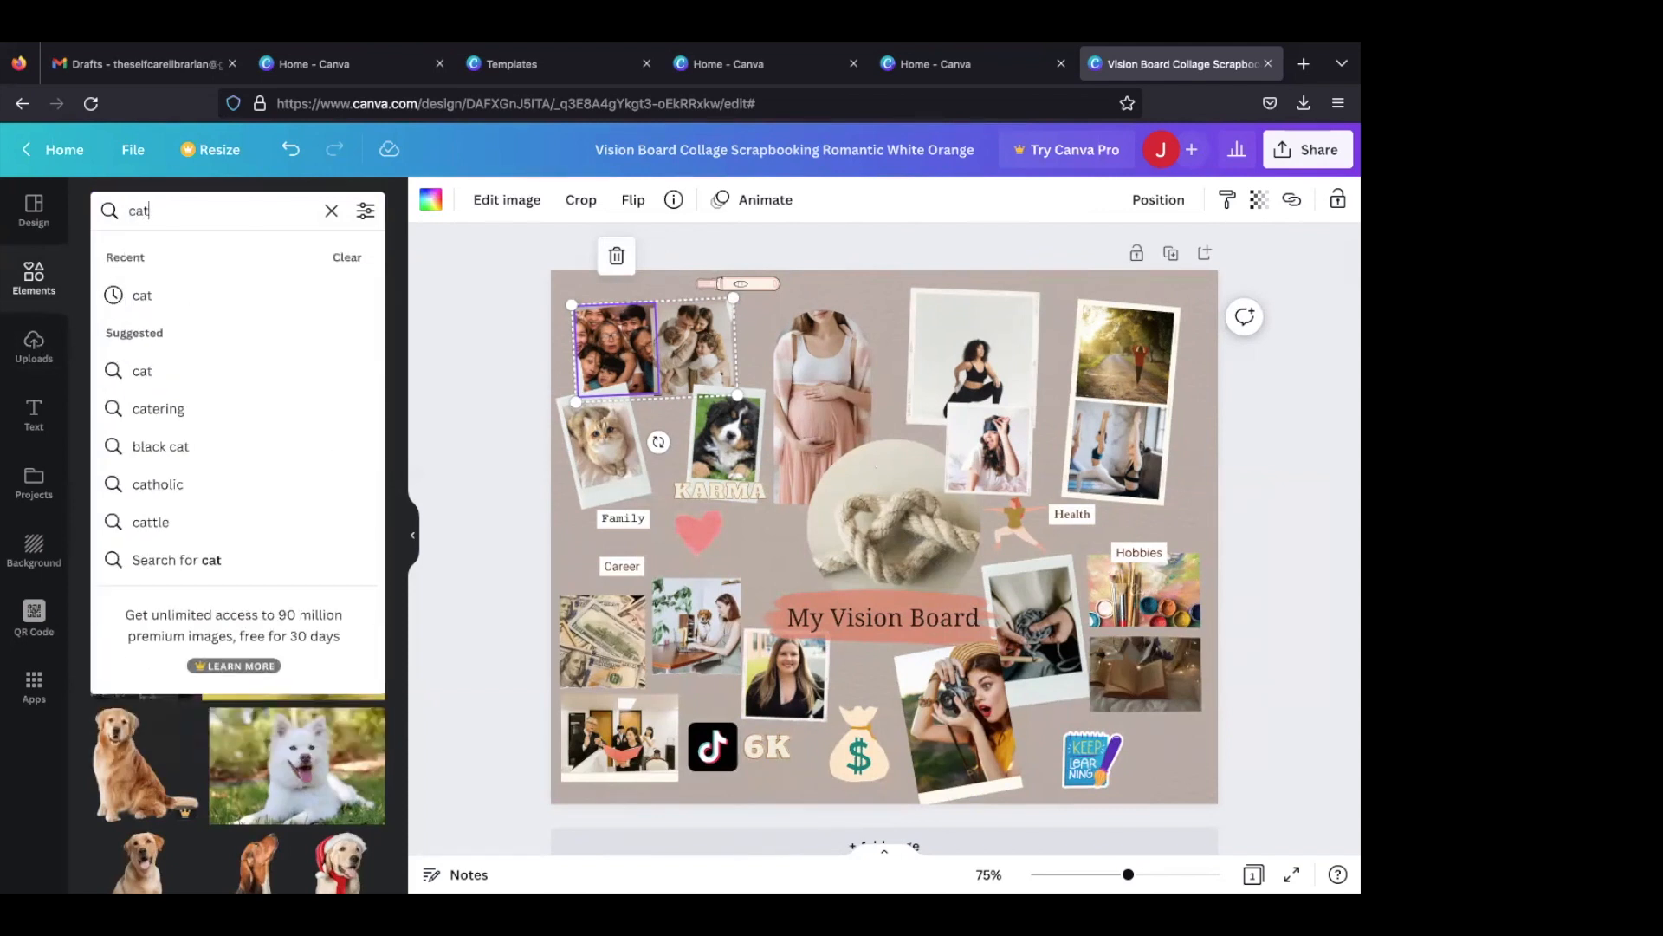
key(Return)
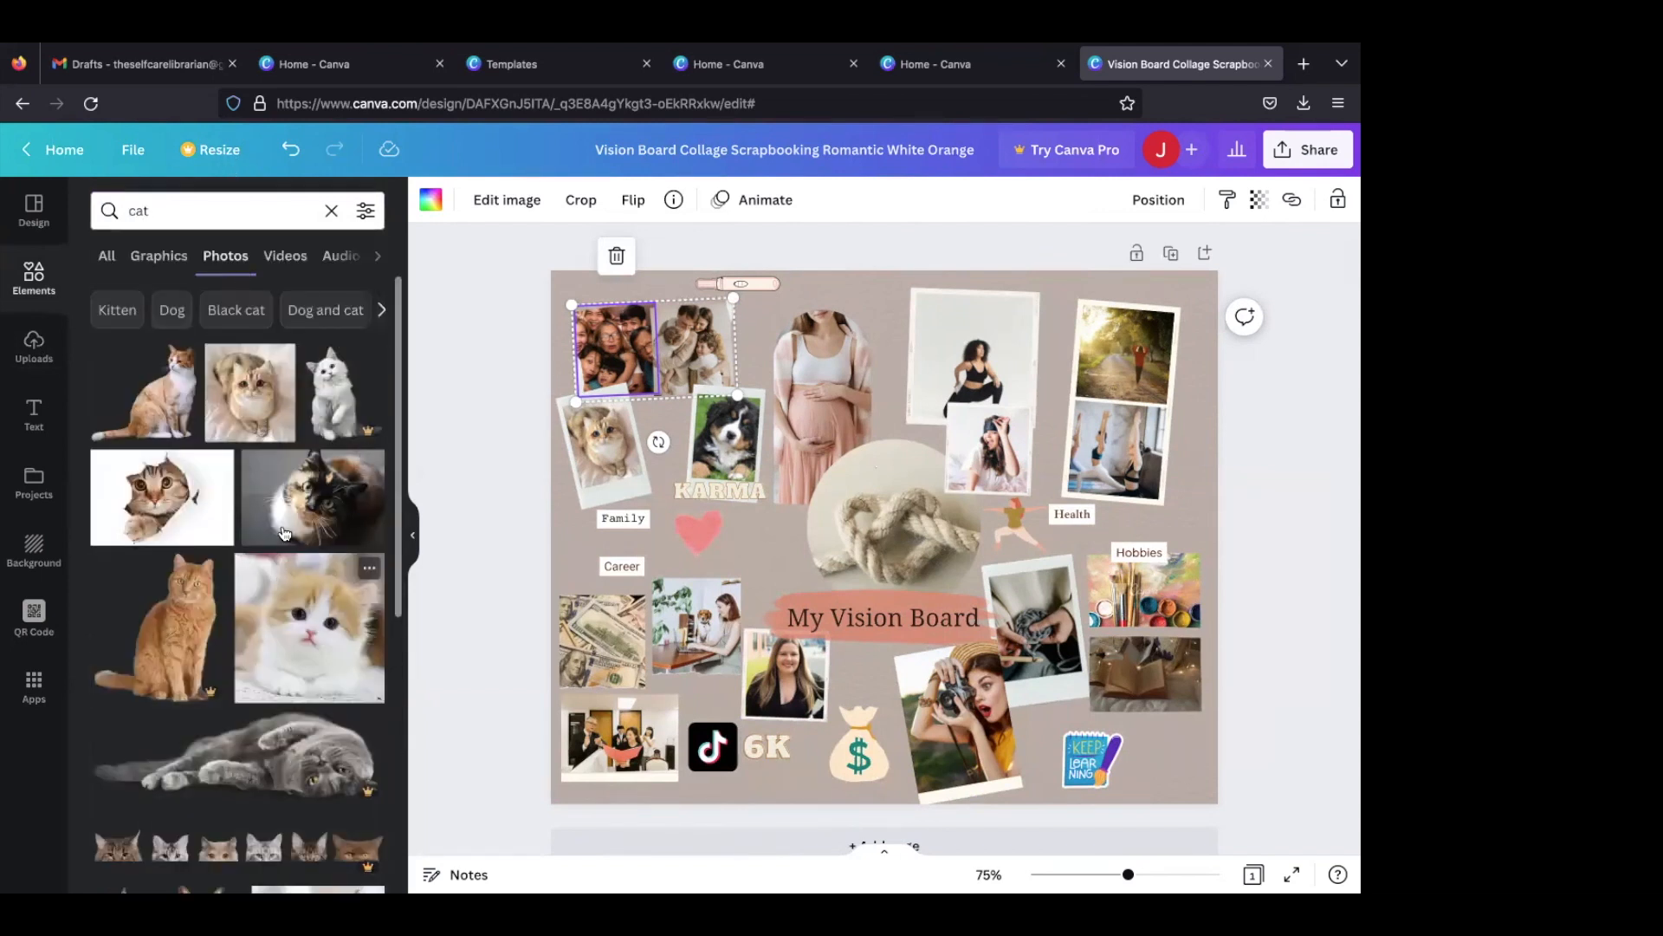
click(167, 260)
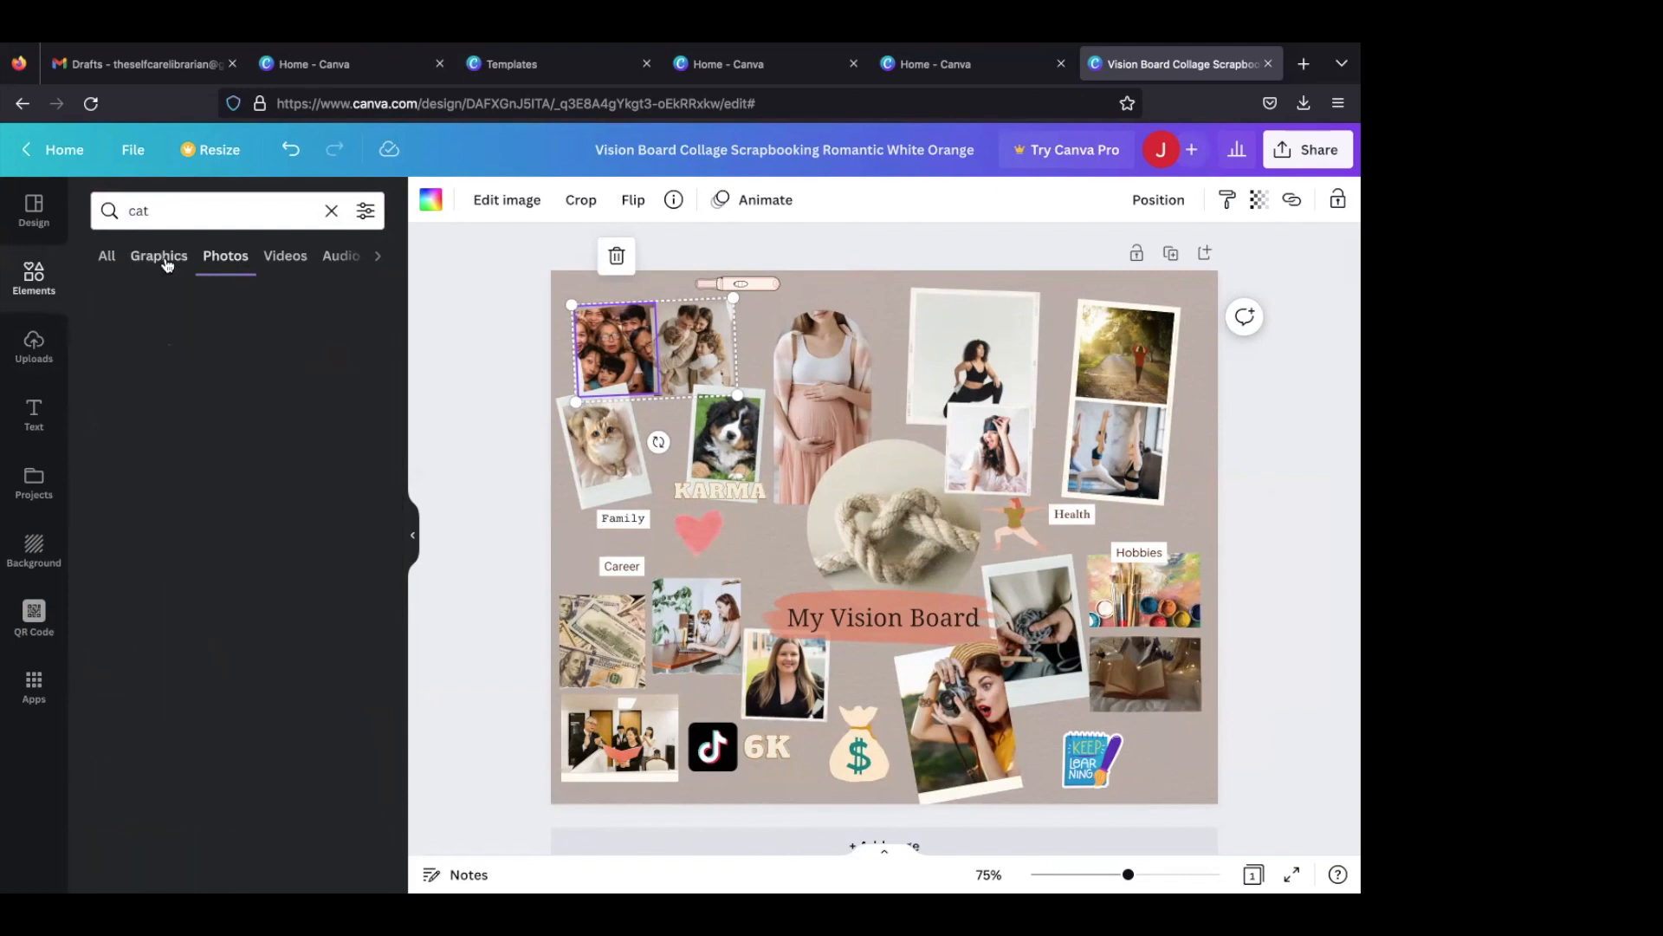
scroll(230, 547, down, 3)
scroll(230, 548, down, 2)
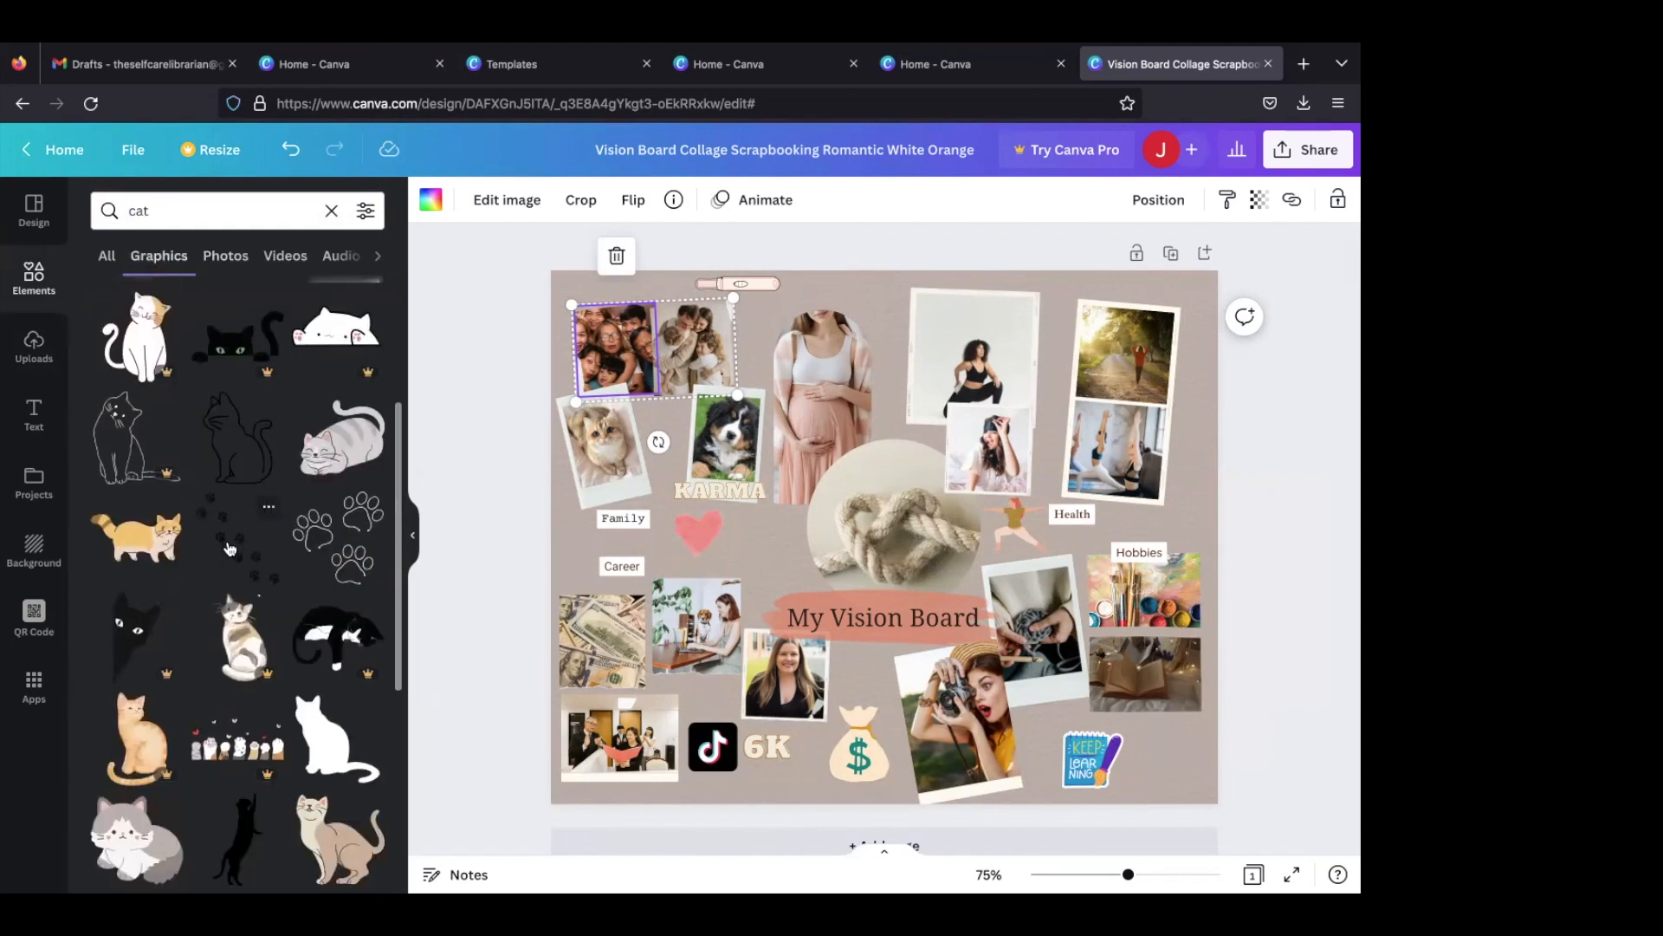
scroll(230, 547, up, 5)
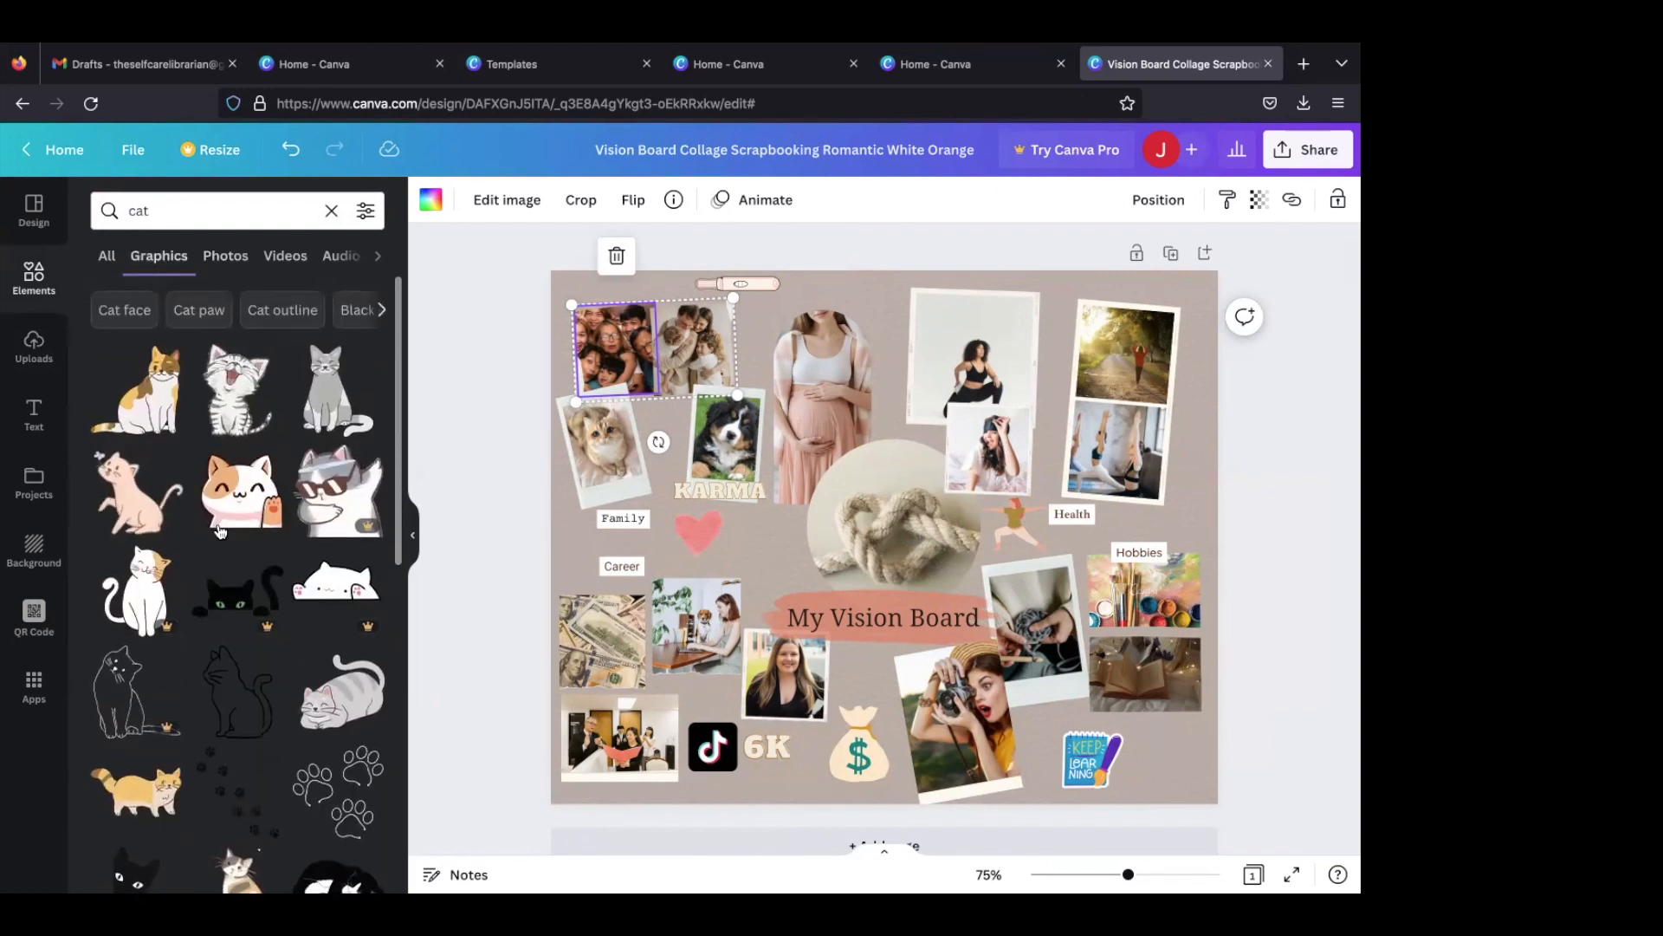
click(35, 416)
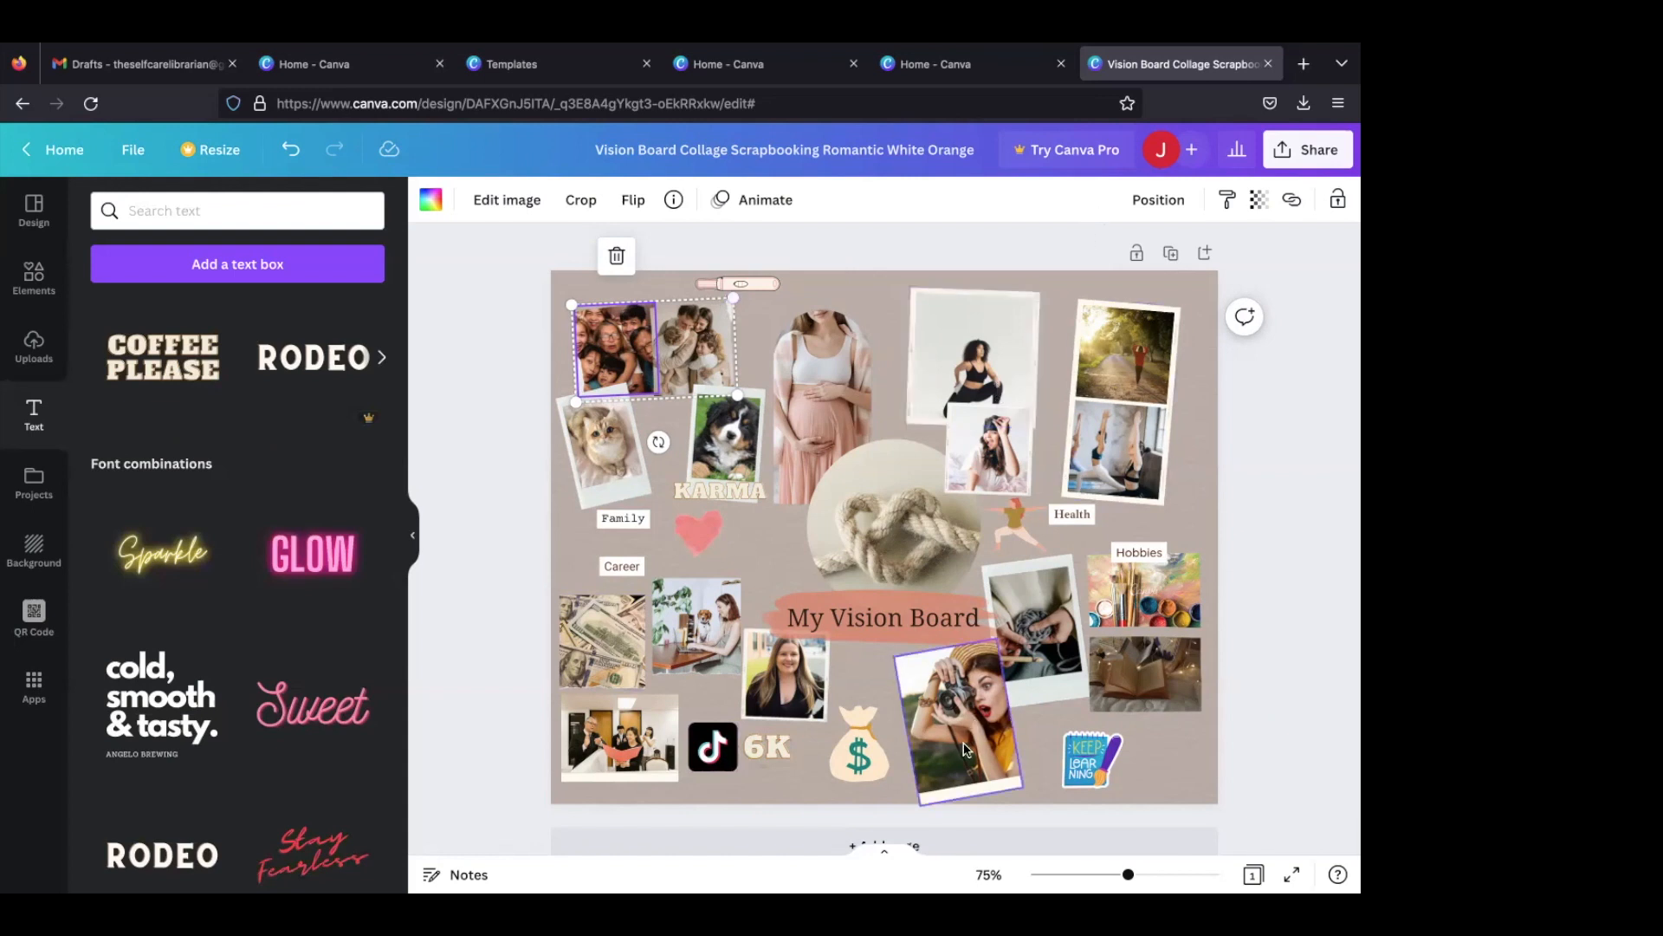
- Try to download the vision board as a JPG
click(1287, 402)
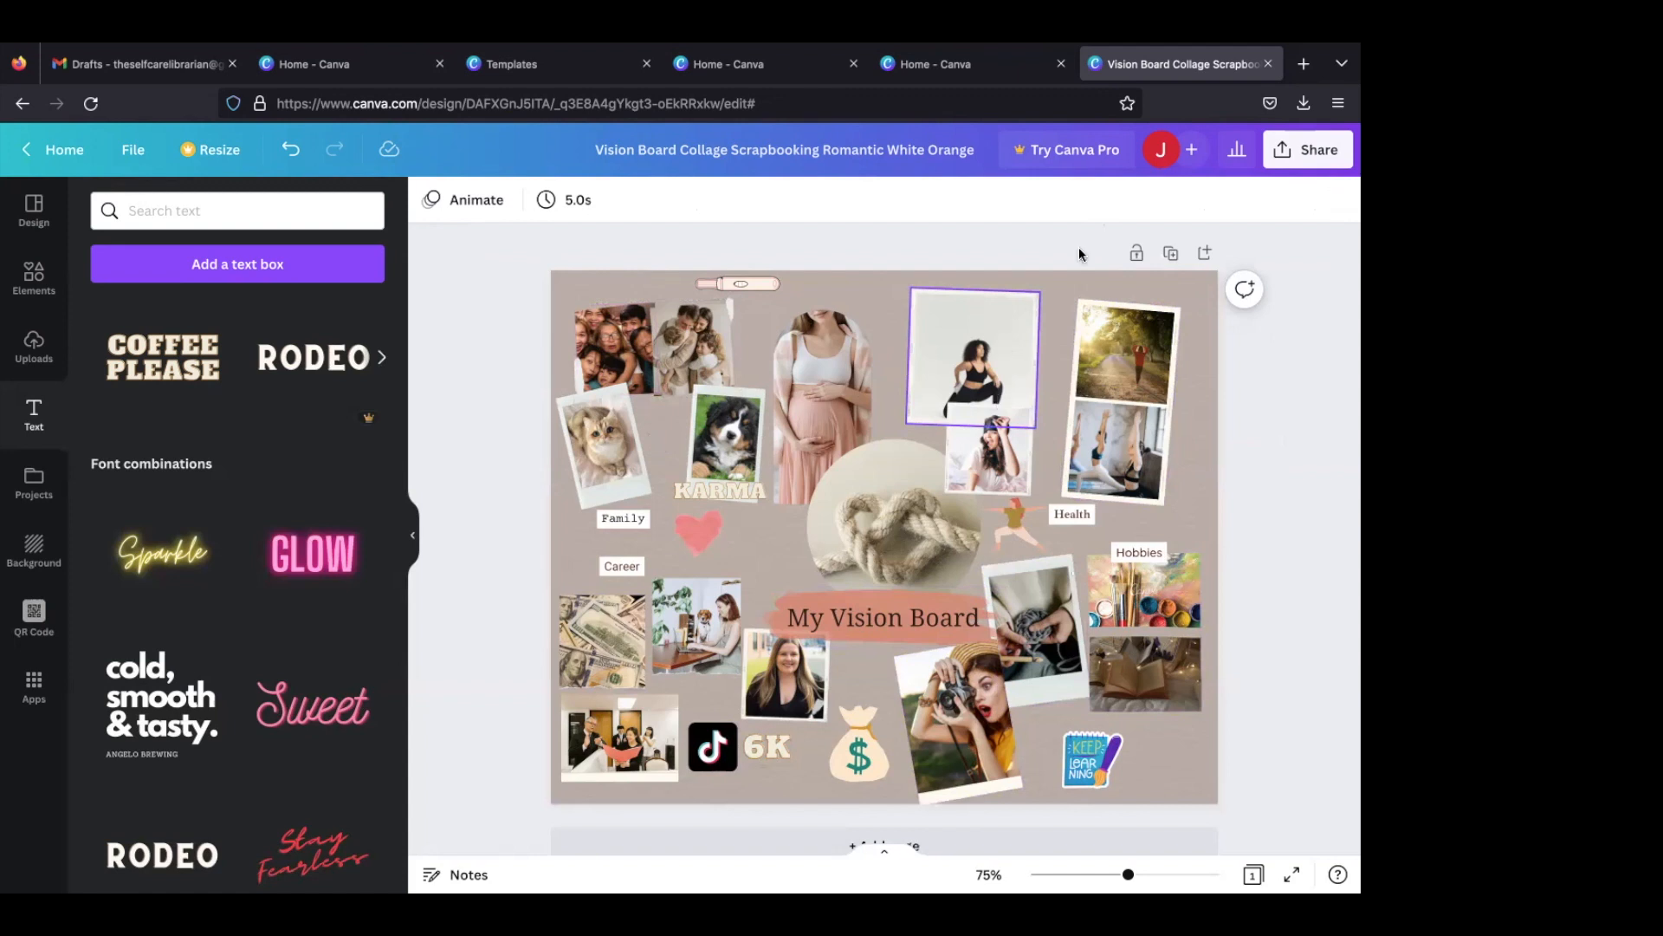
click(1304, 149)
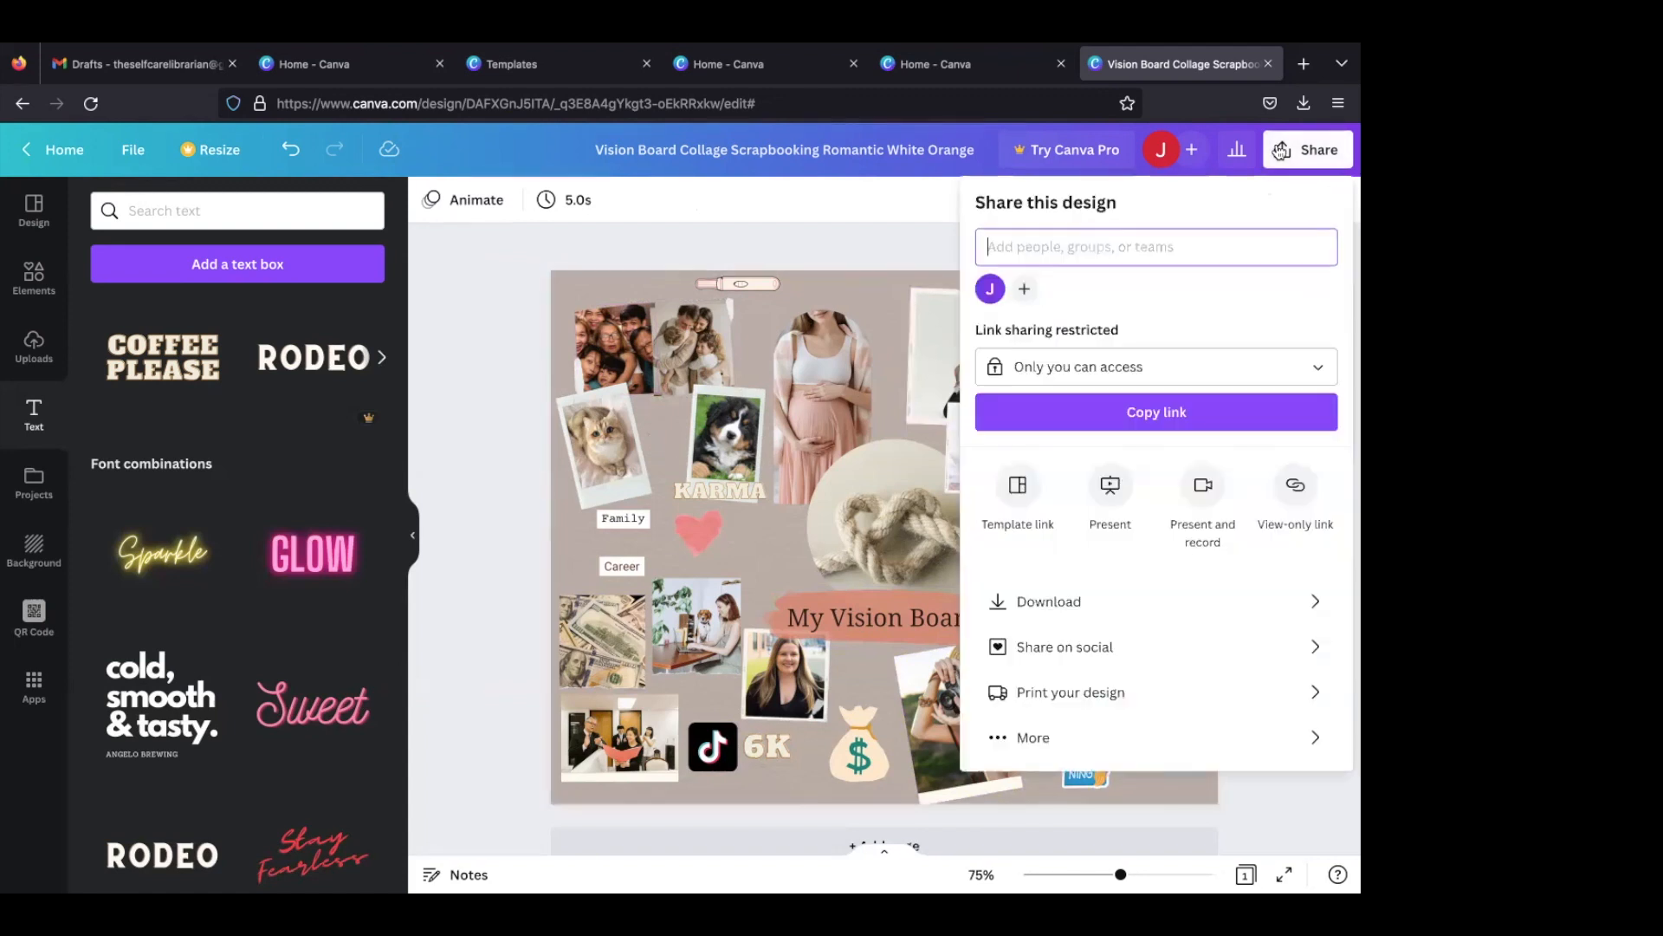
click(1110, 606)
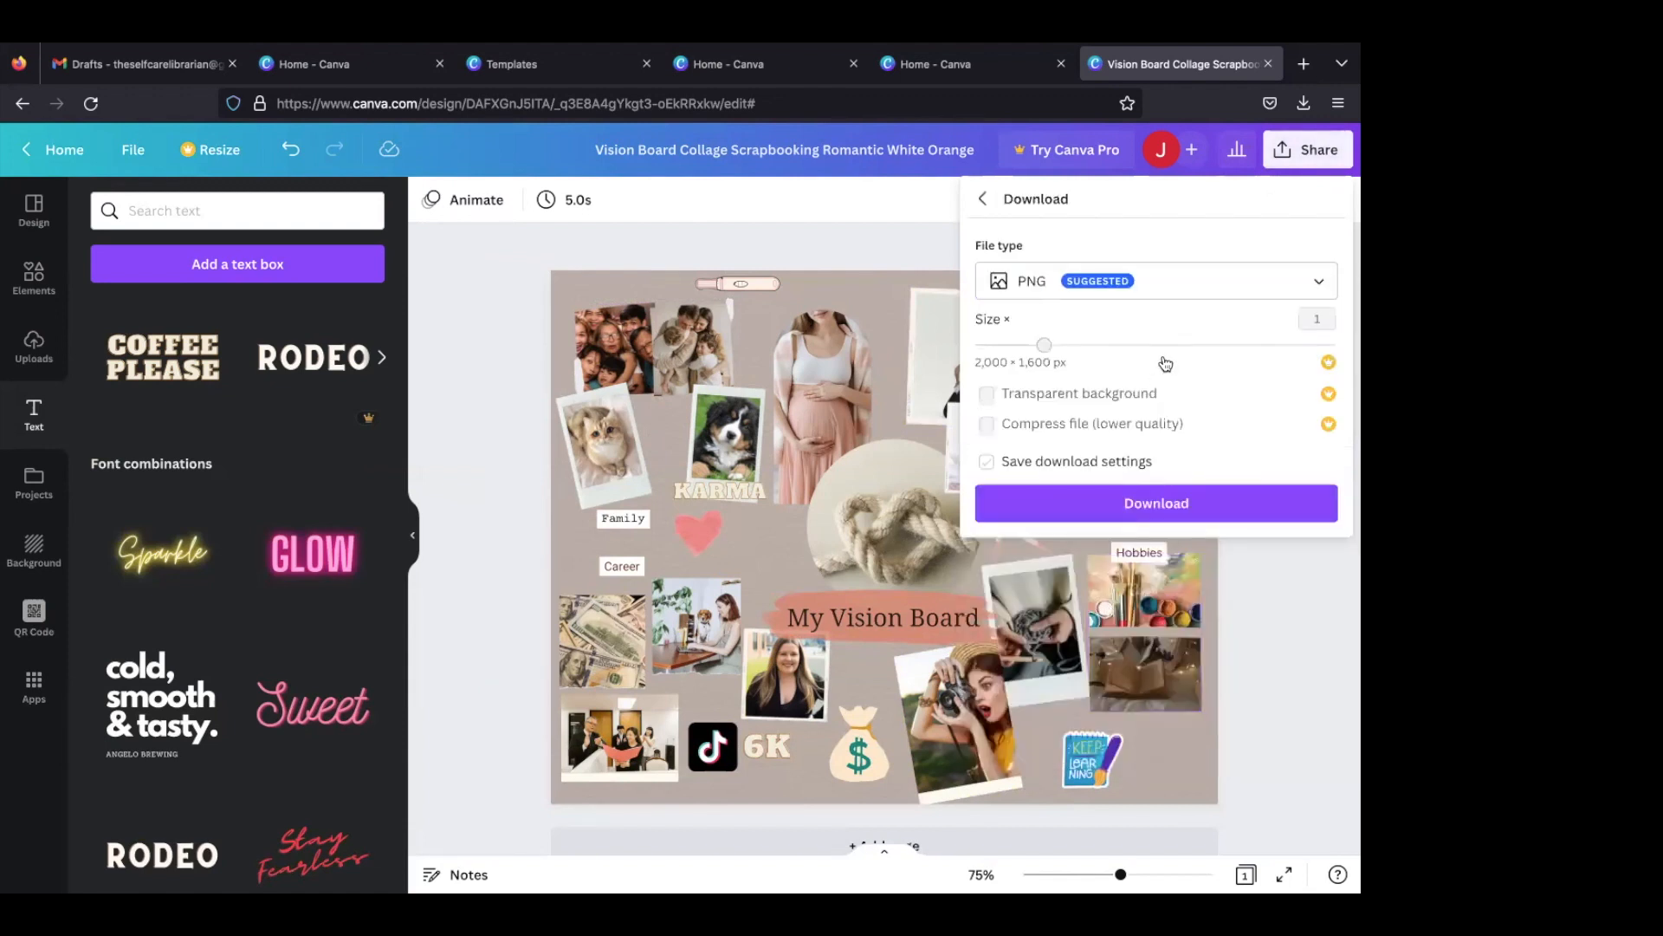
click(1221, 288)
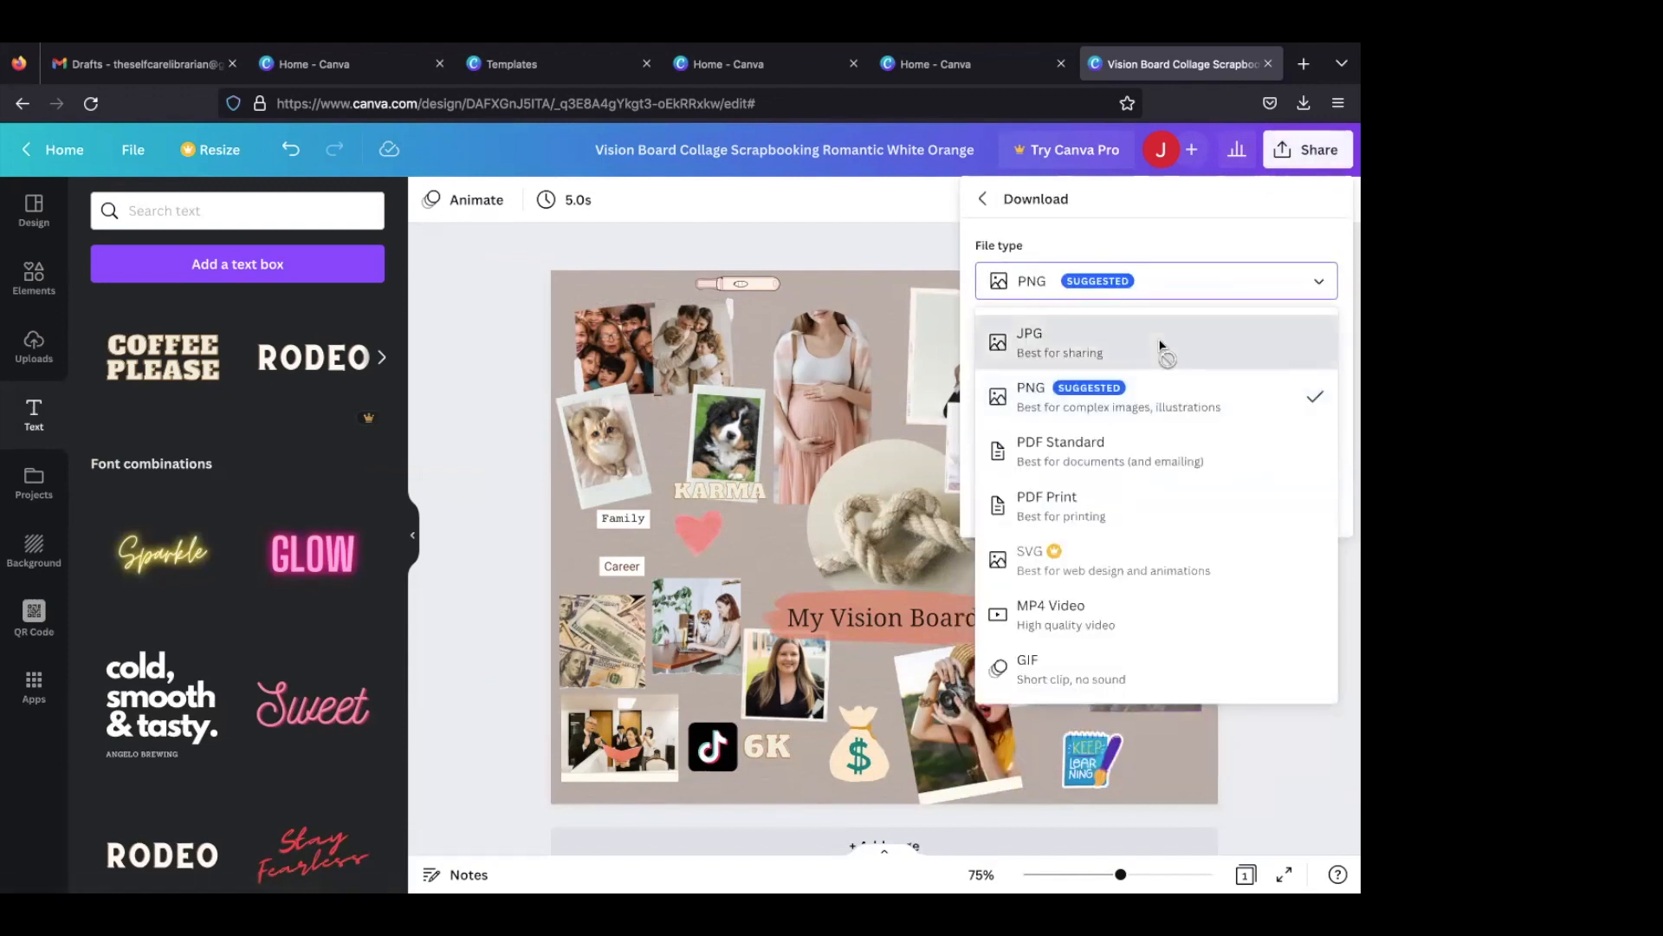
click(1159, 347)
click(1115, 520)
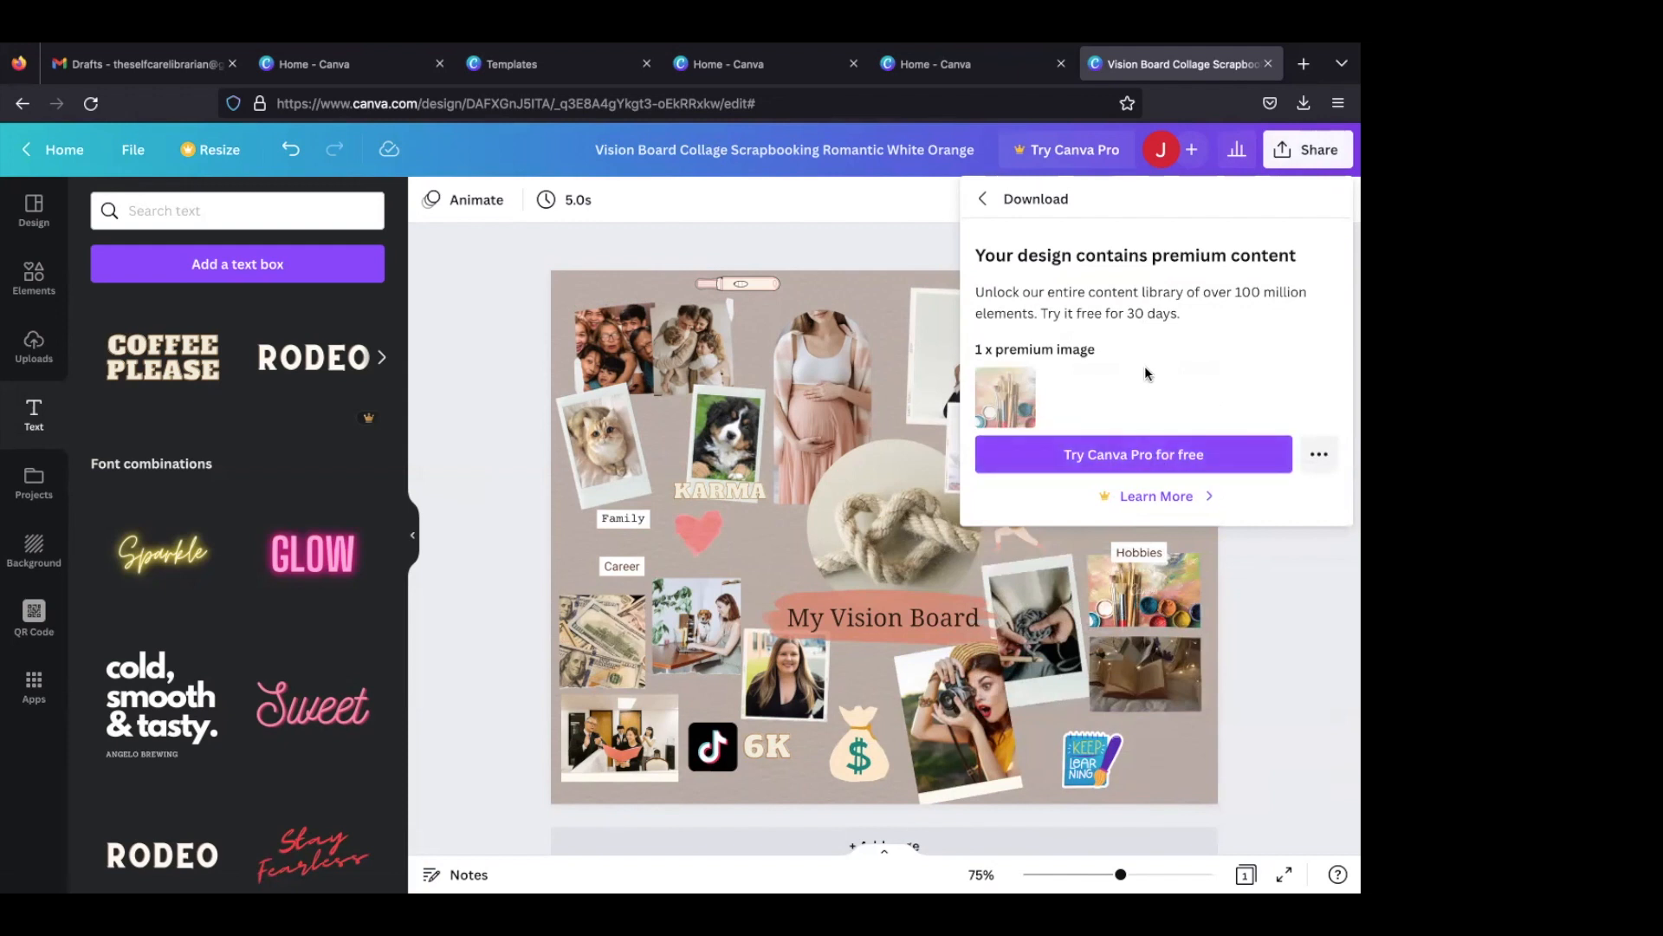
click(984, 202)
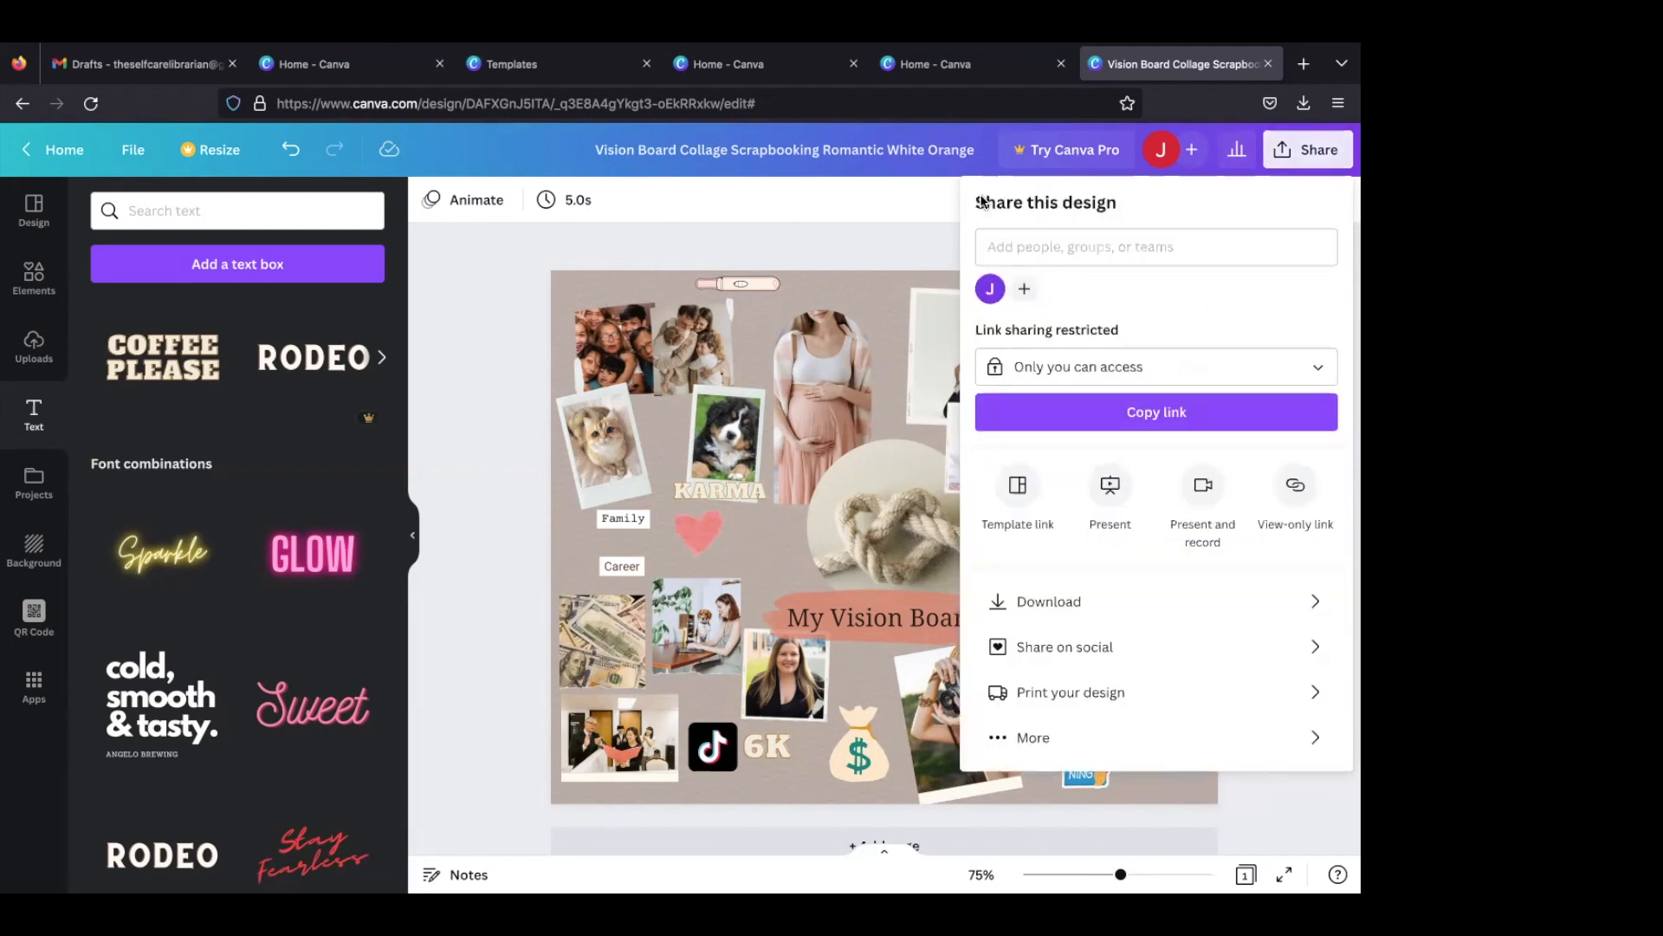
- Try to download the vision board as a PNG with the default size
click(1032, 601)
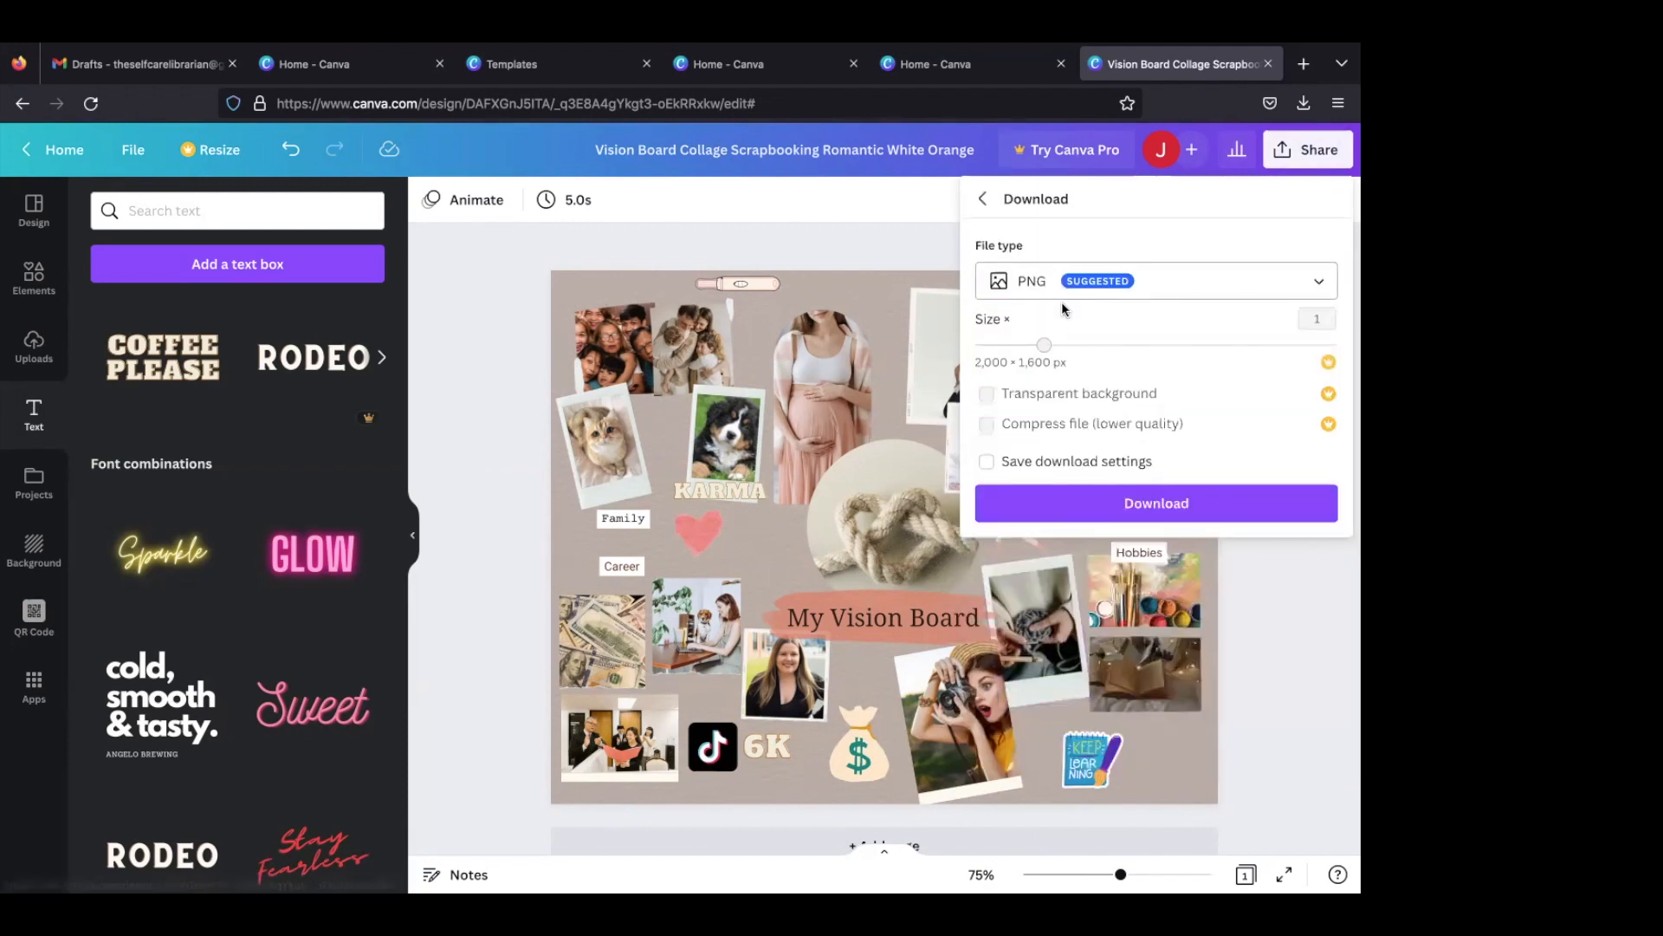
click(1091, 500)
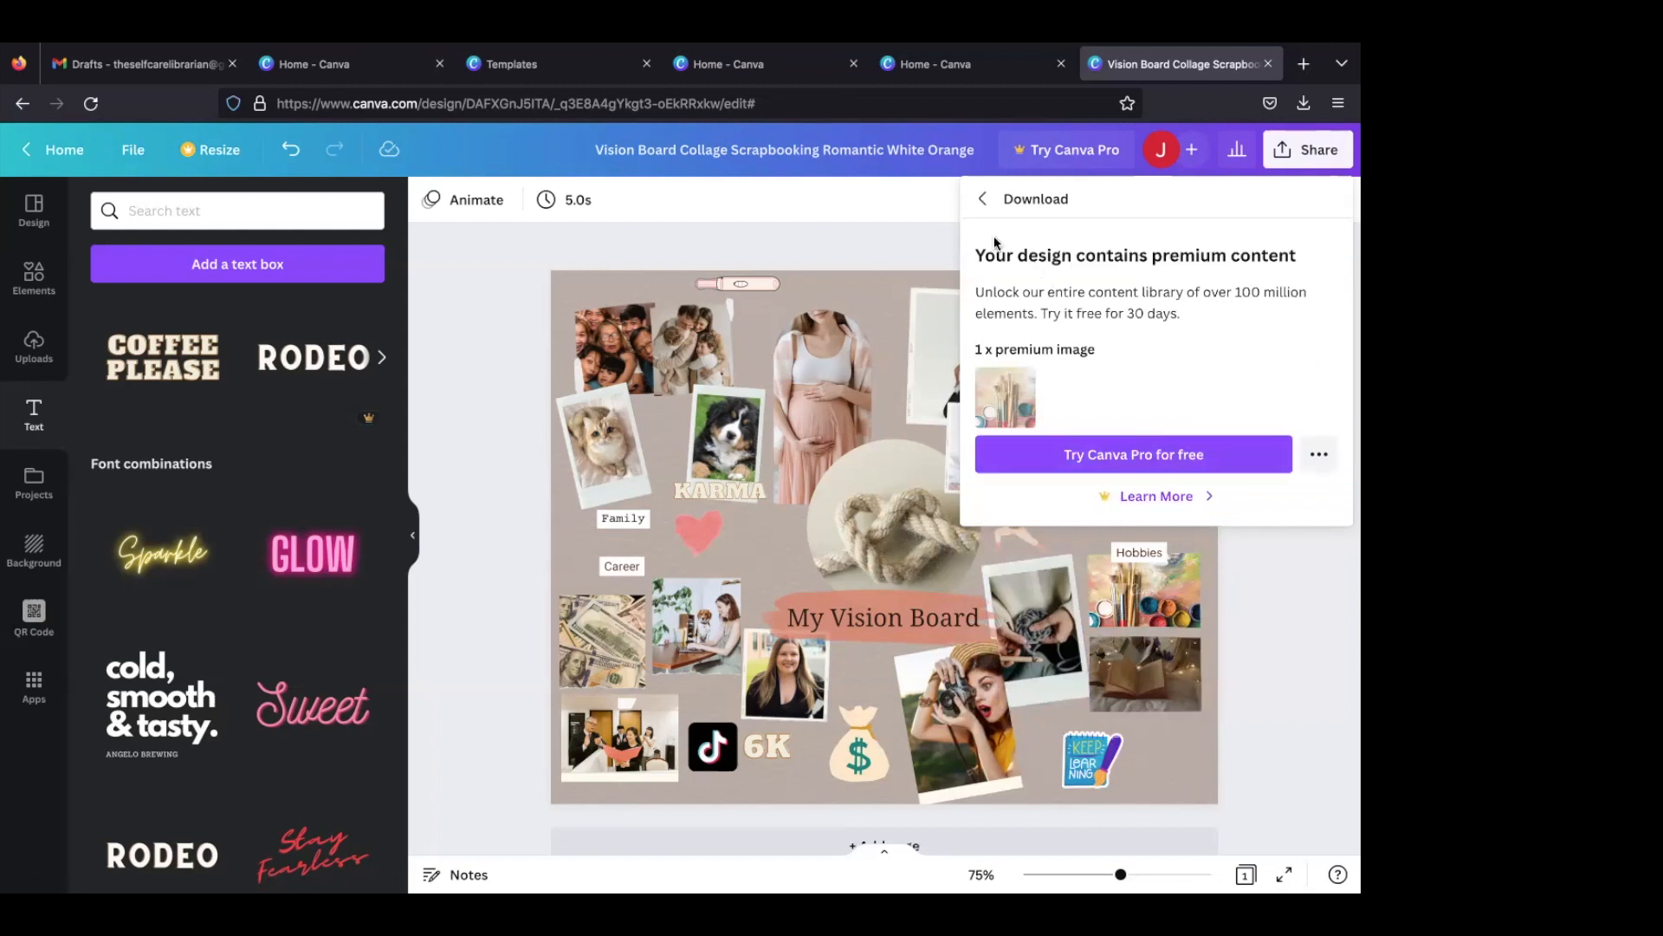
click(984, 201)
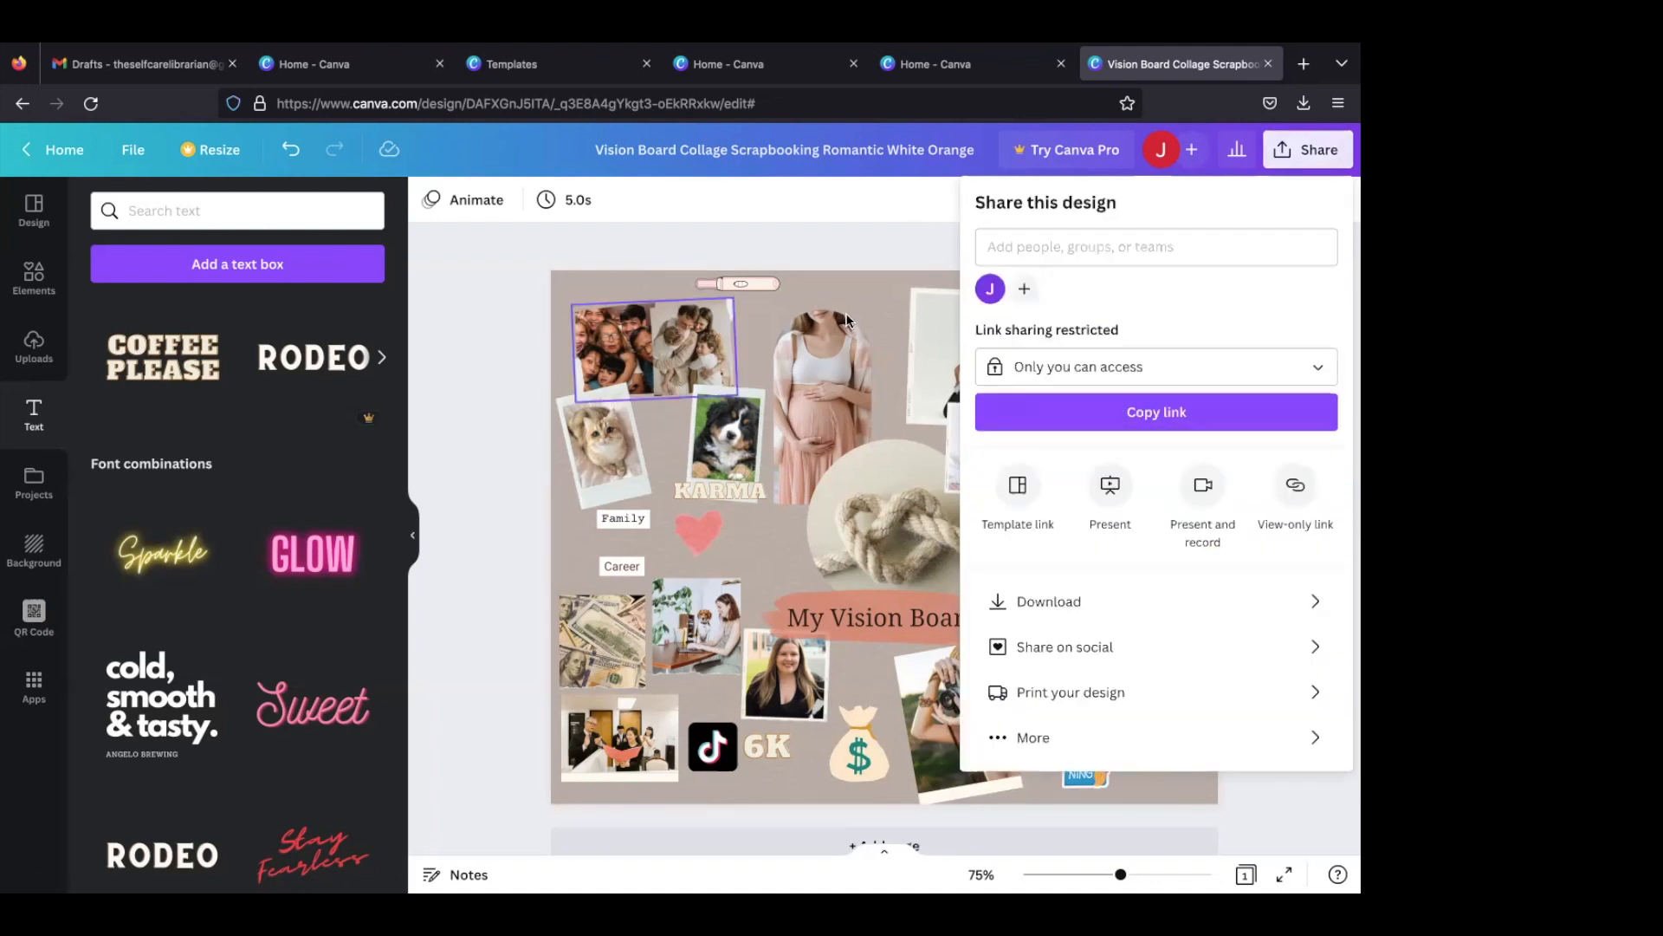
click(871, 275)
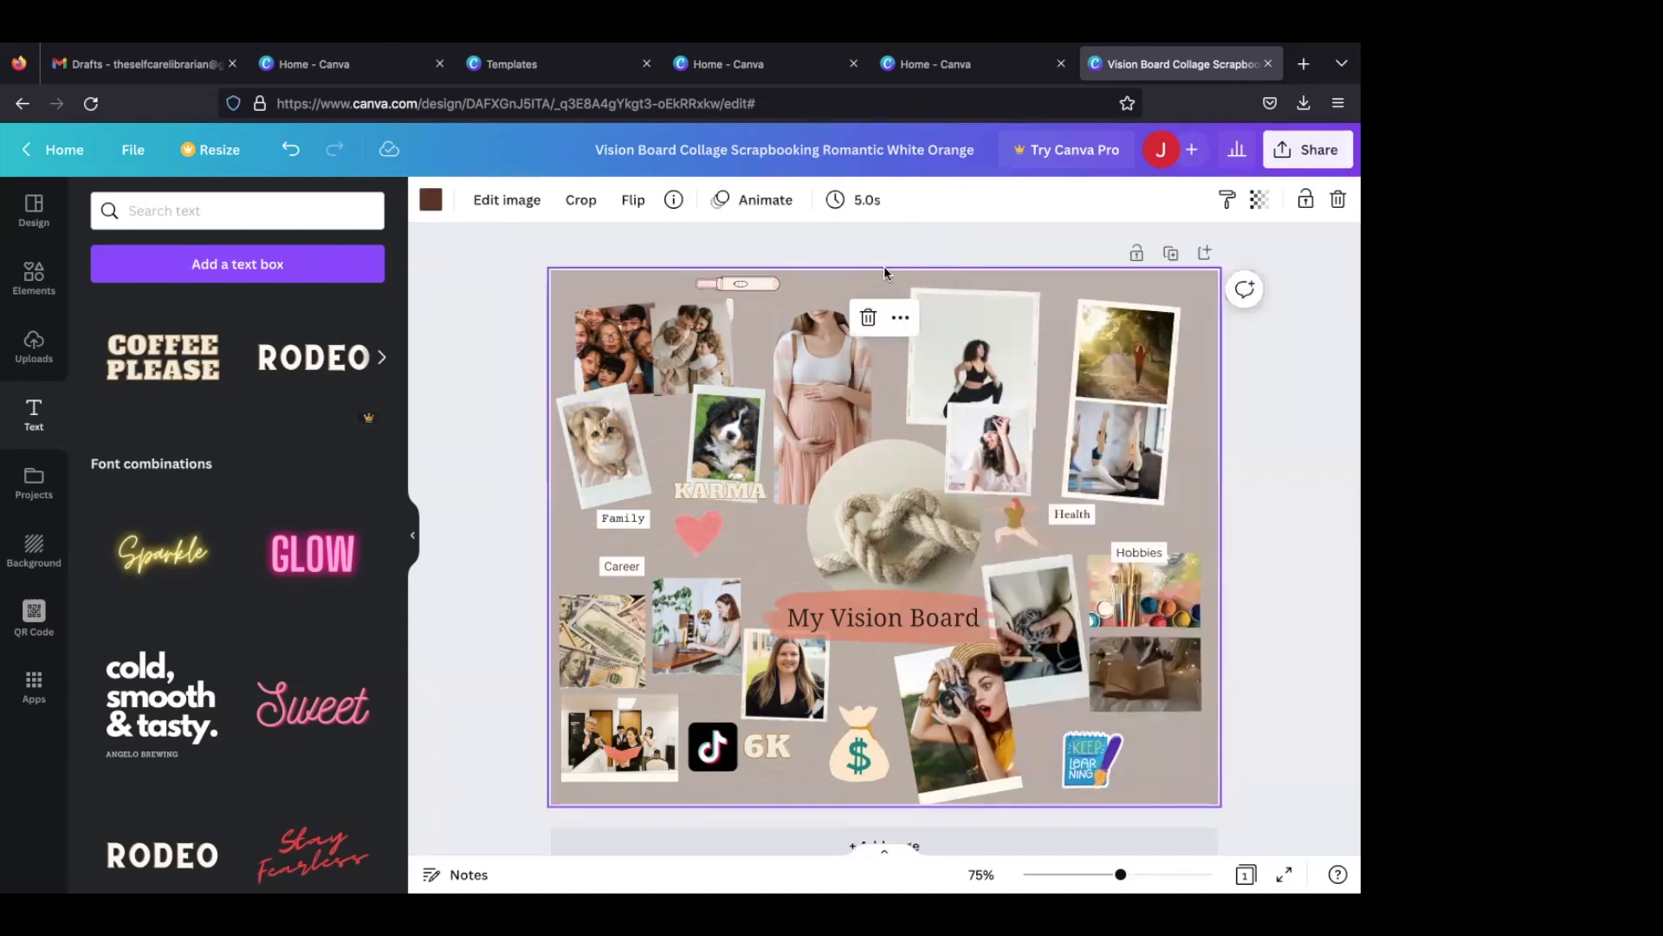
click(997, 347)
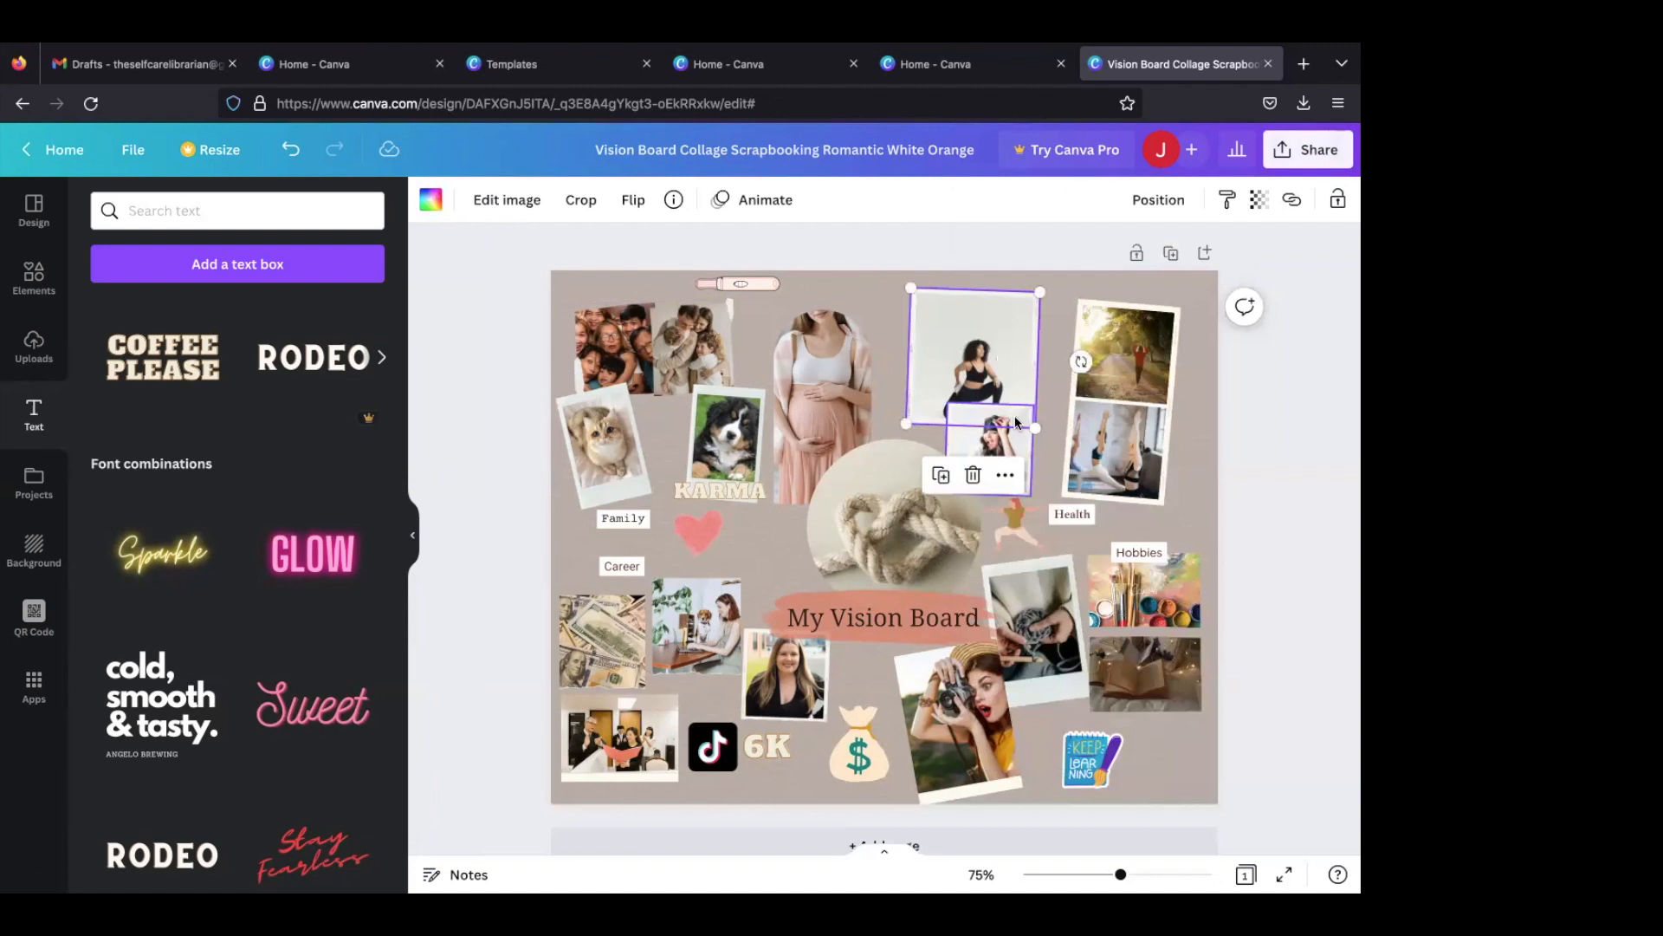
click(1092, 384)
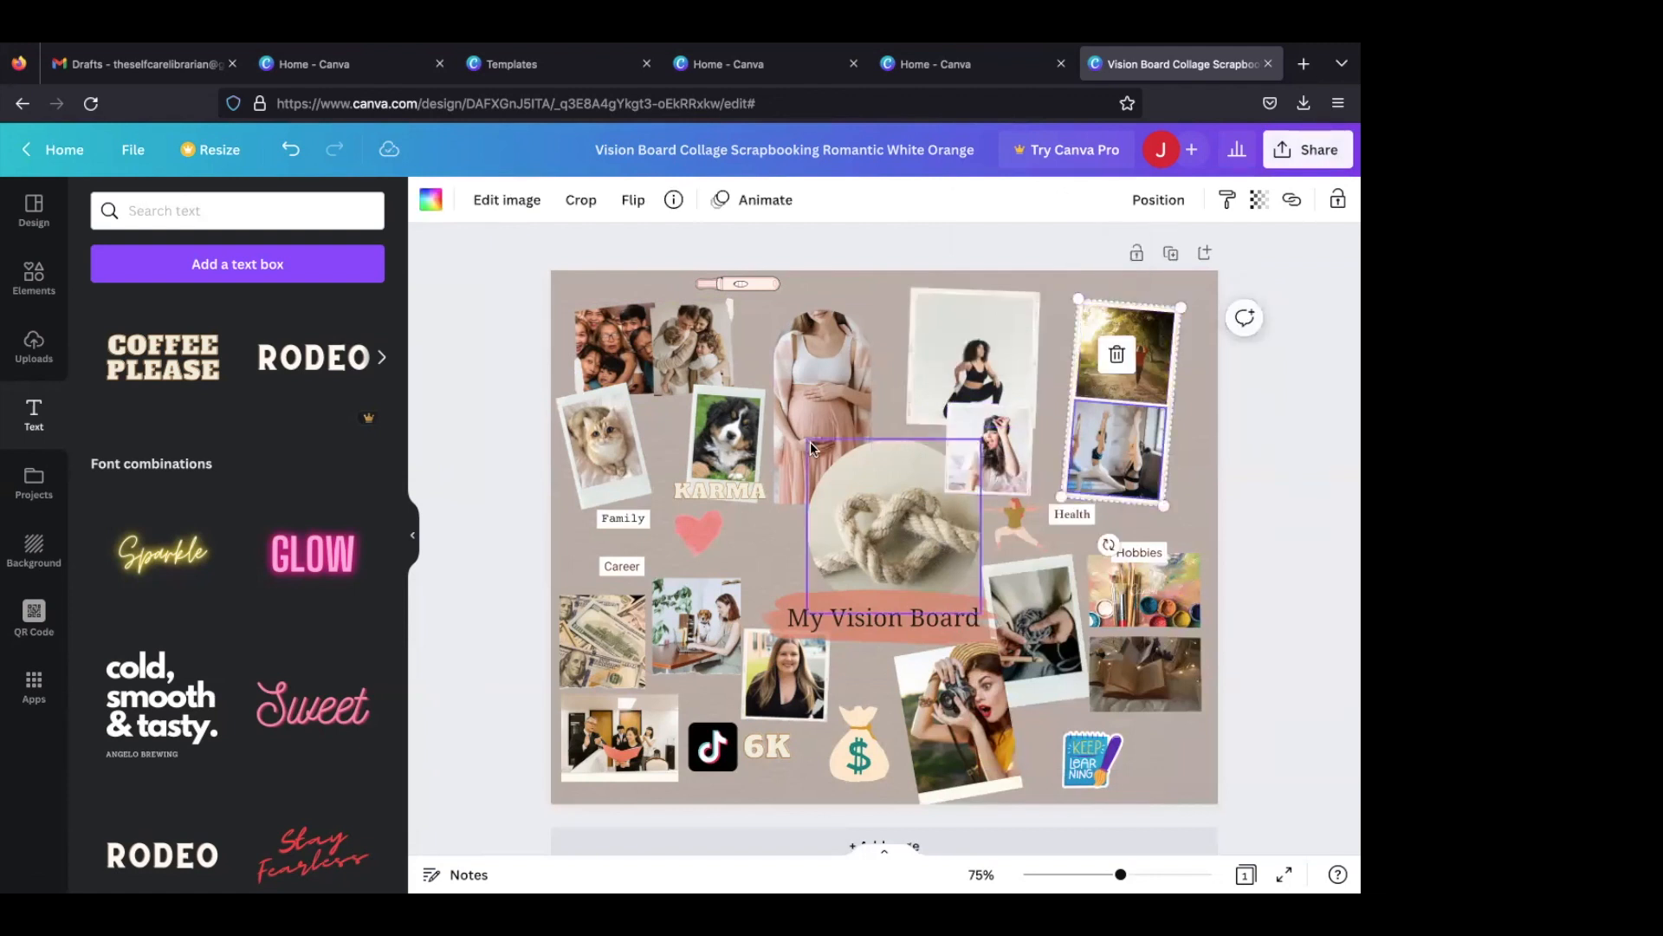
click(728, 447)
click(606, 451)
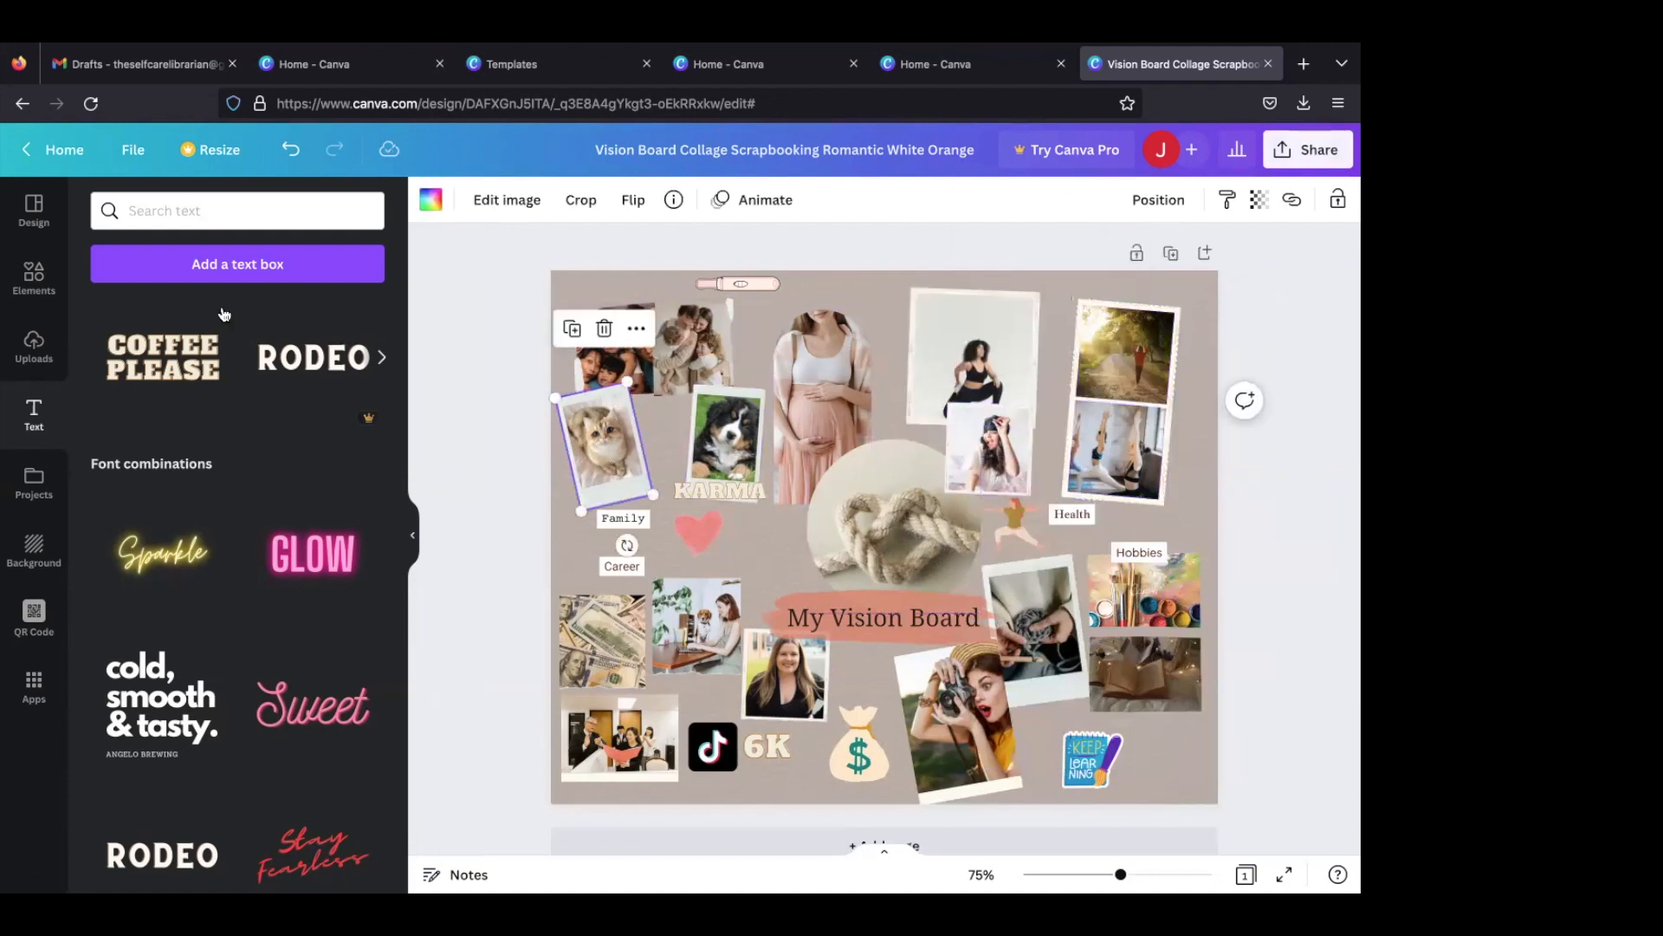
- Return to the home page and open the recent taupe vision board design with the TikTok, Instagram and YouTube follower goals
click(31, 162)
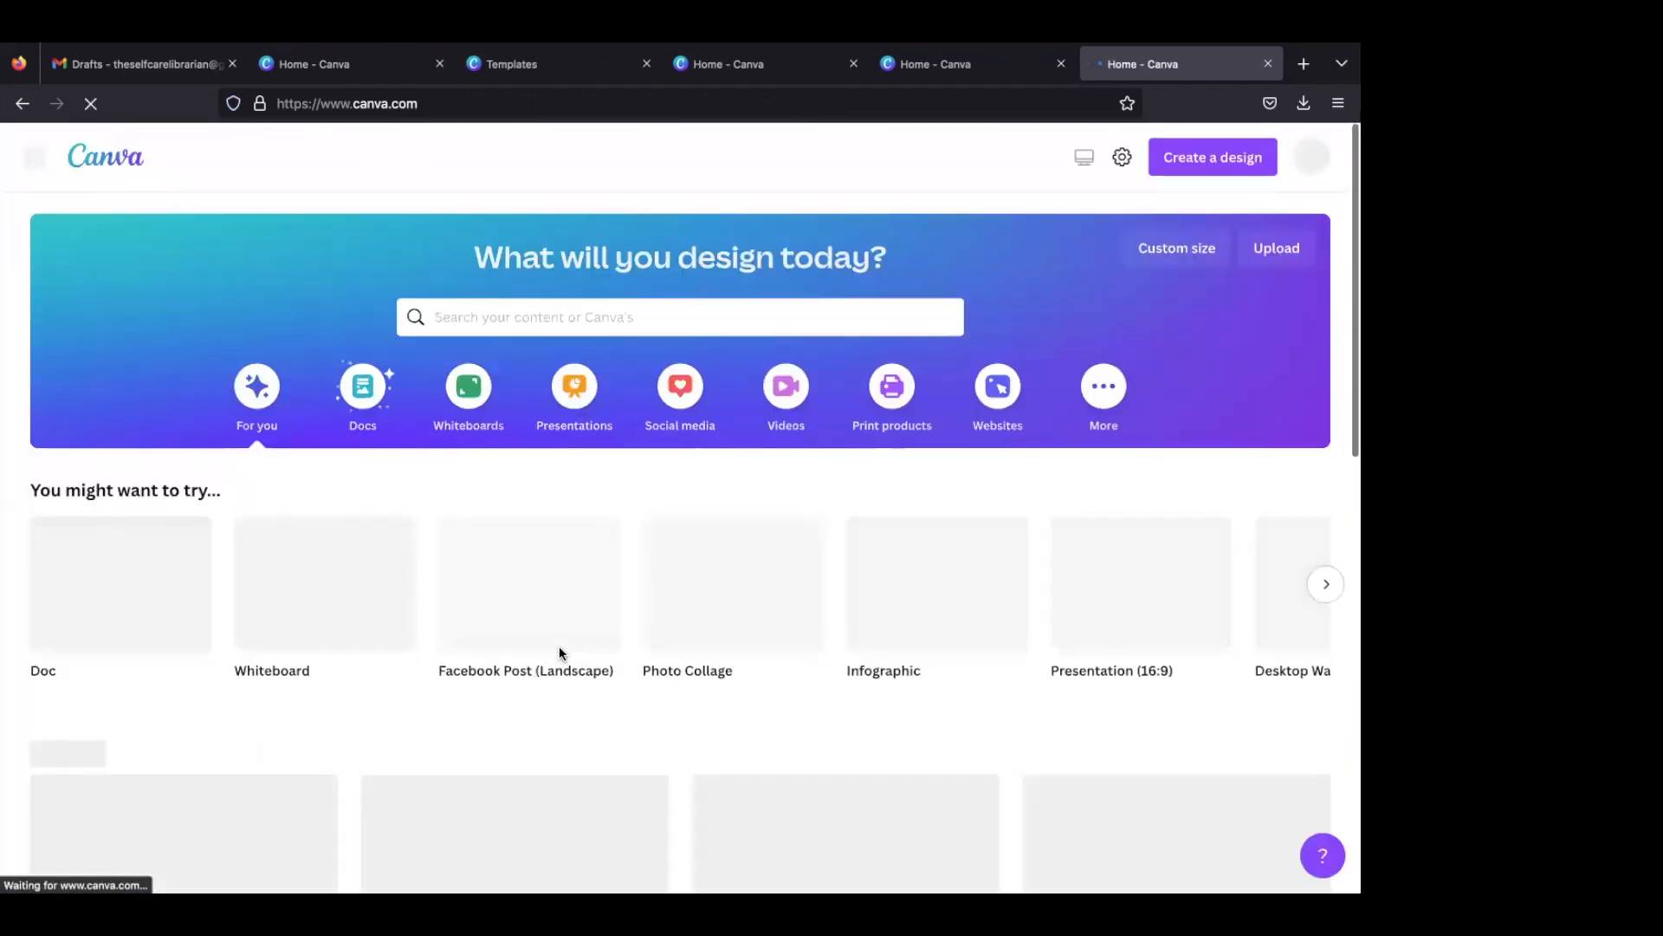
scroll(559, 647, down, 3)
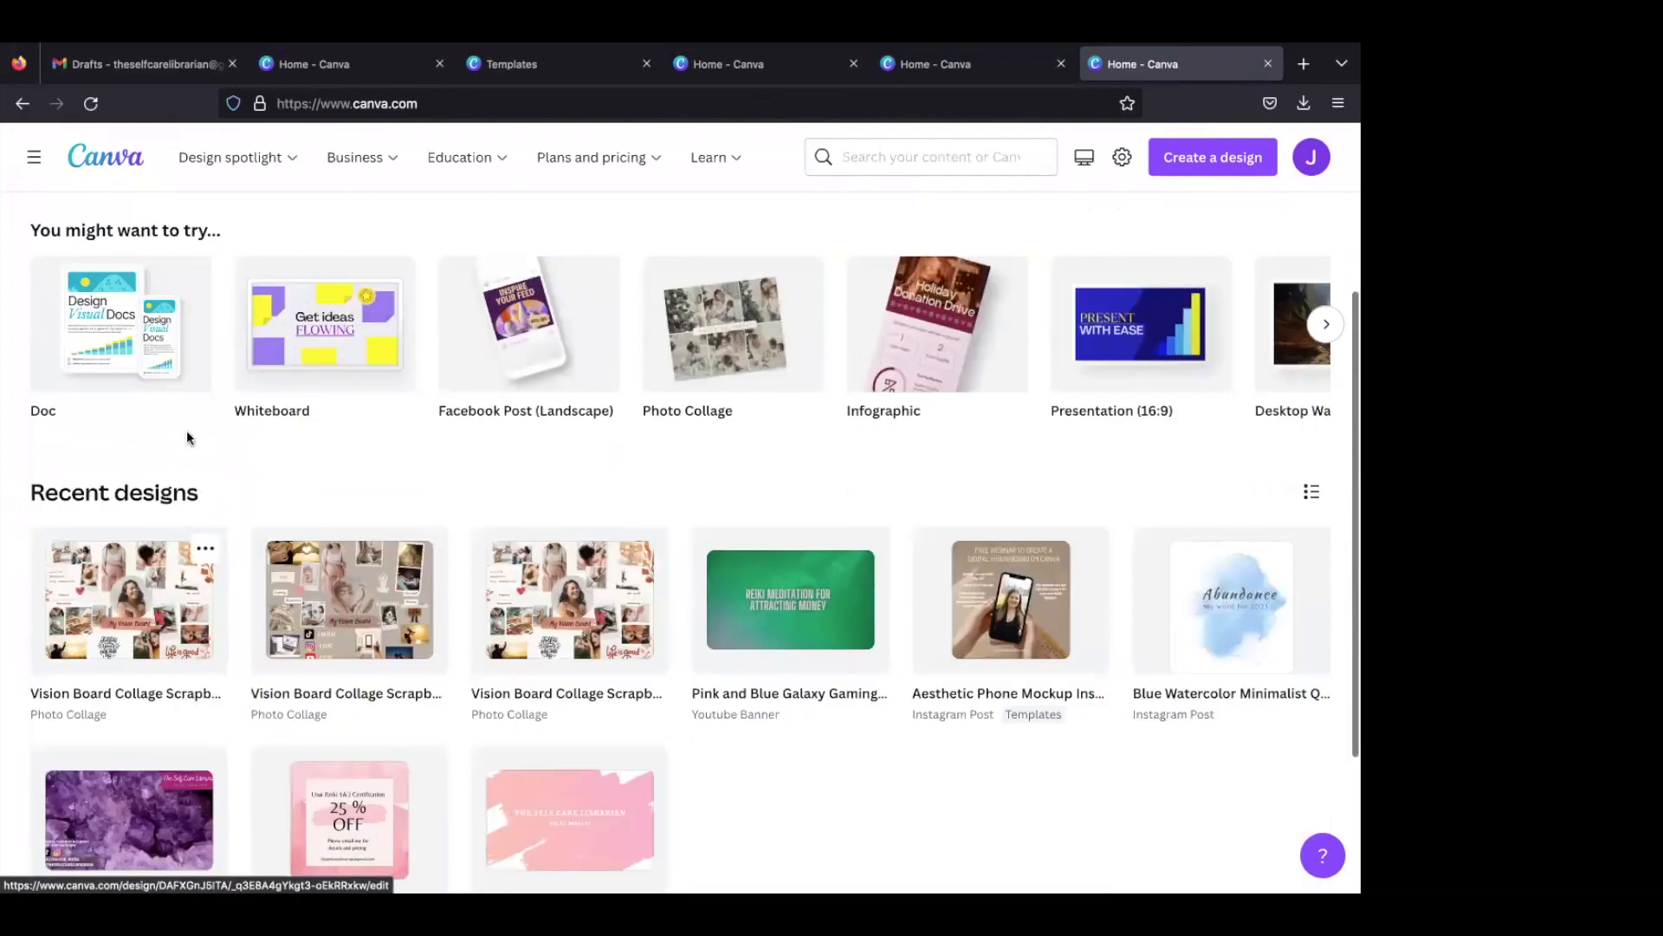
click(164, 598)
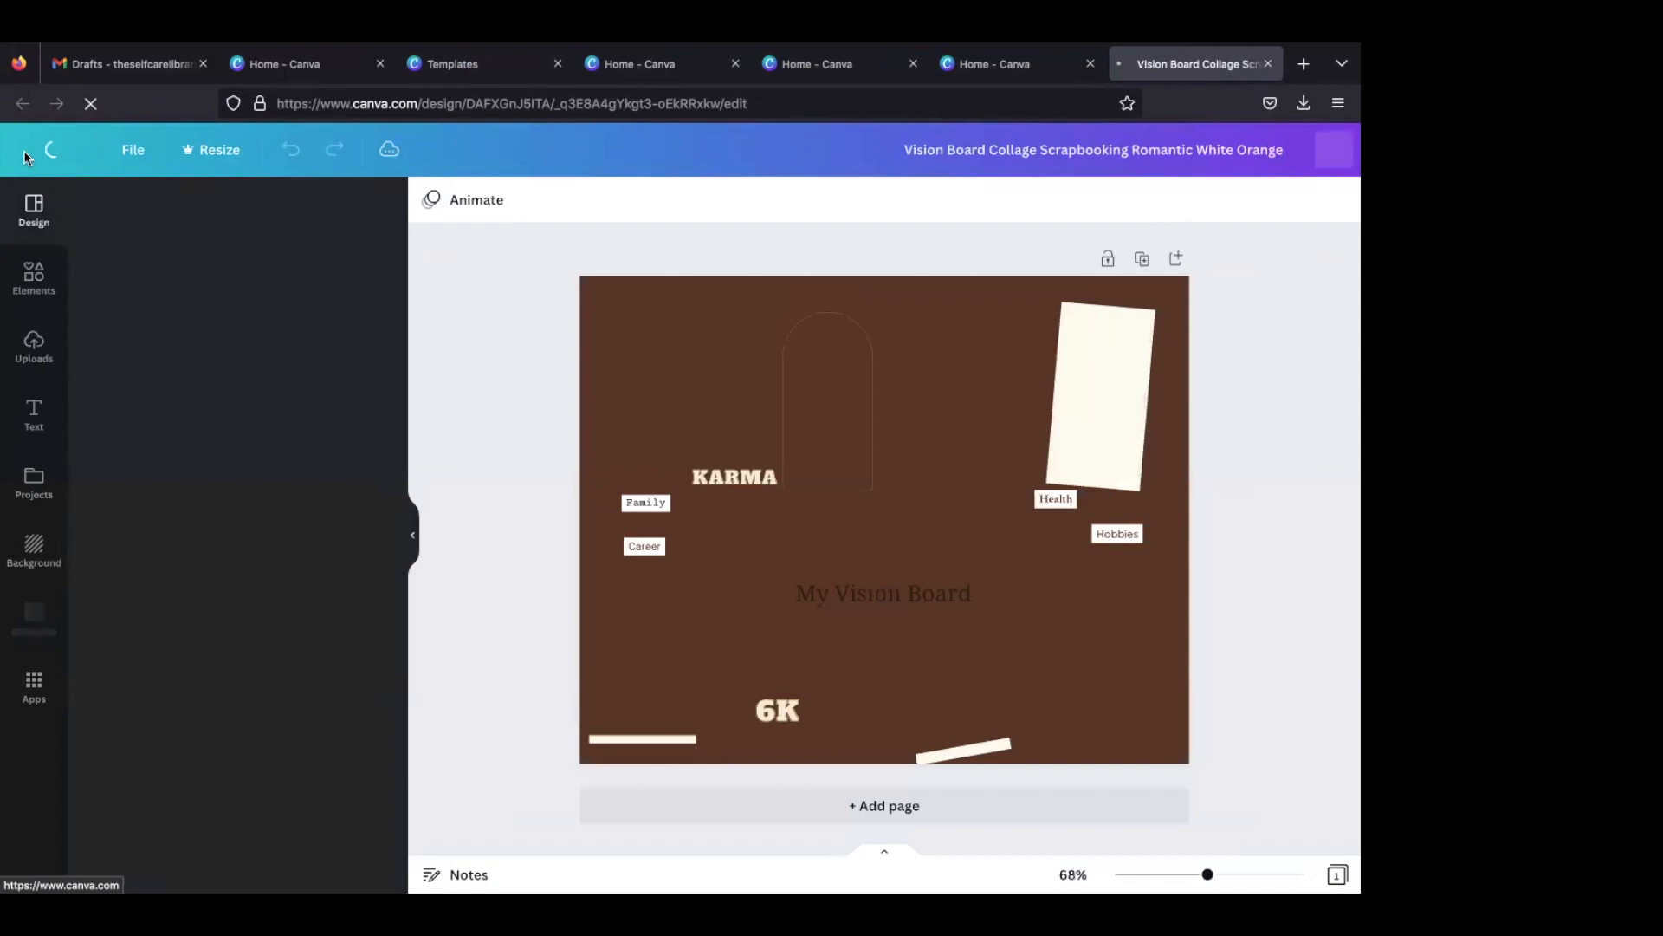
click(23, 149)
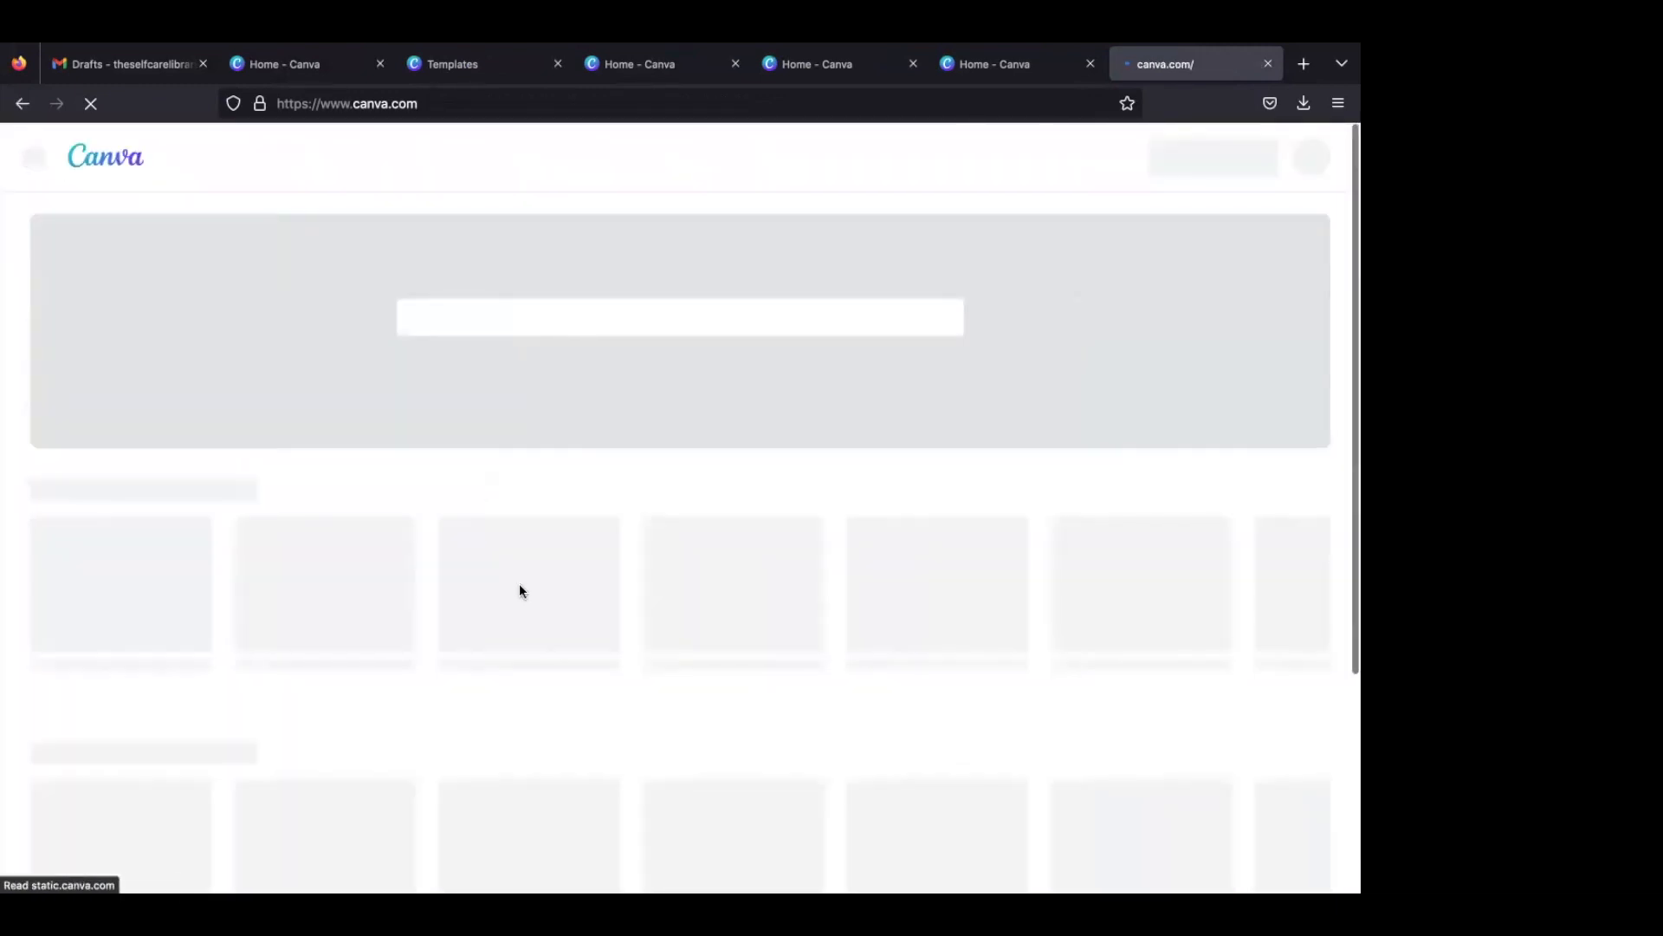
scroll(536, 626, down, 1)
scroll(536, 625, down, 4)
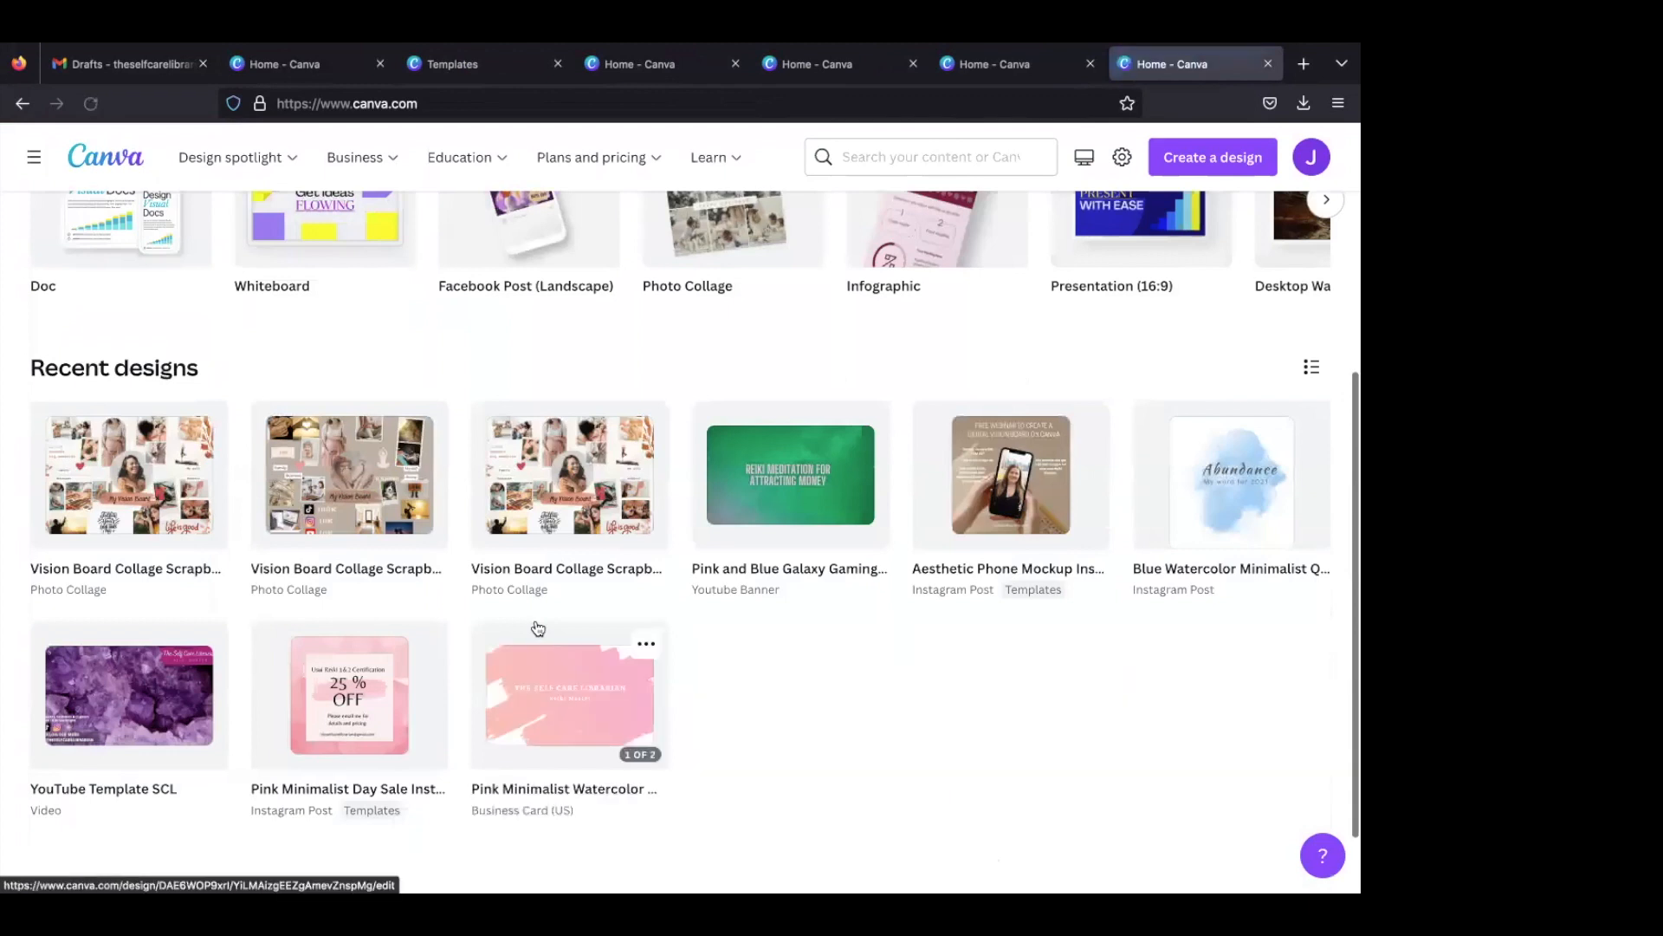
click(351, 443)
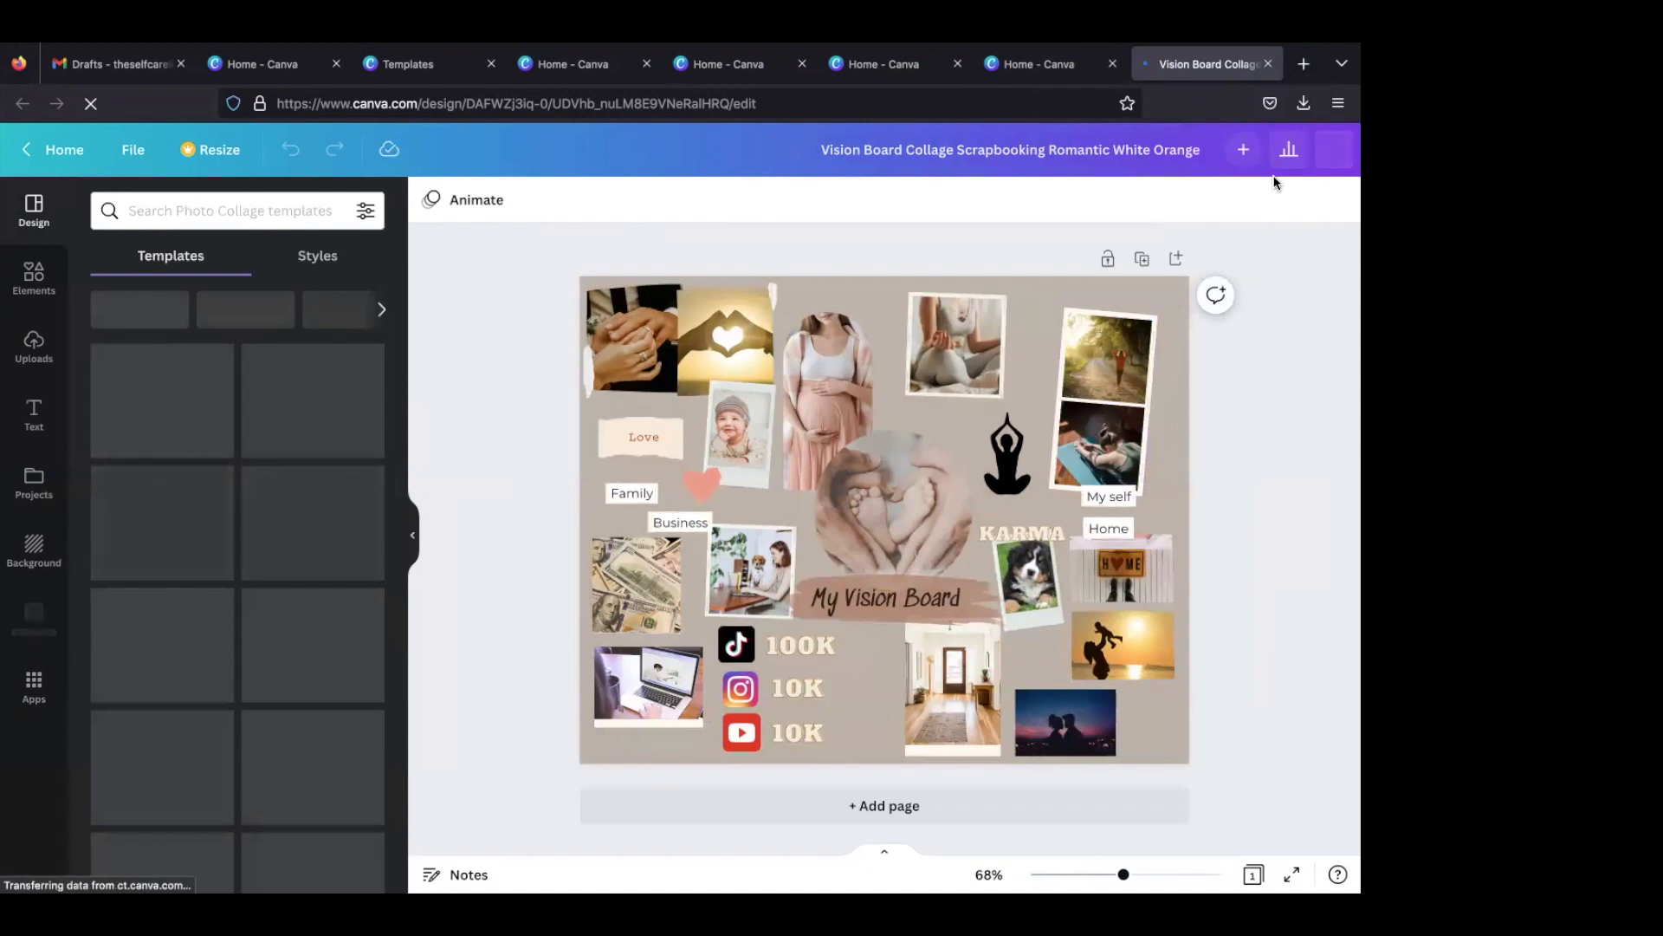
- Download this vision board as a JPG and dismiss the download notices
click(1302, 147)
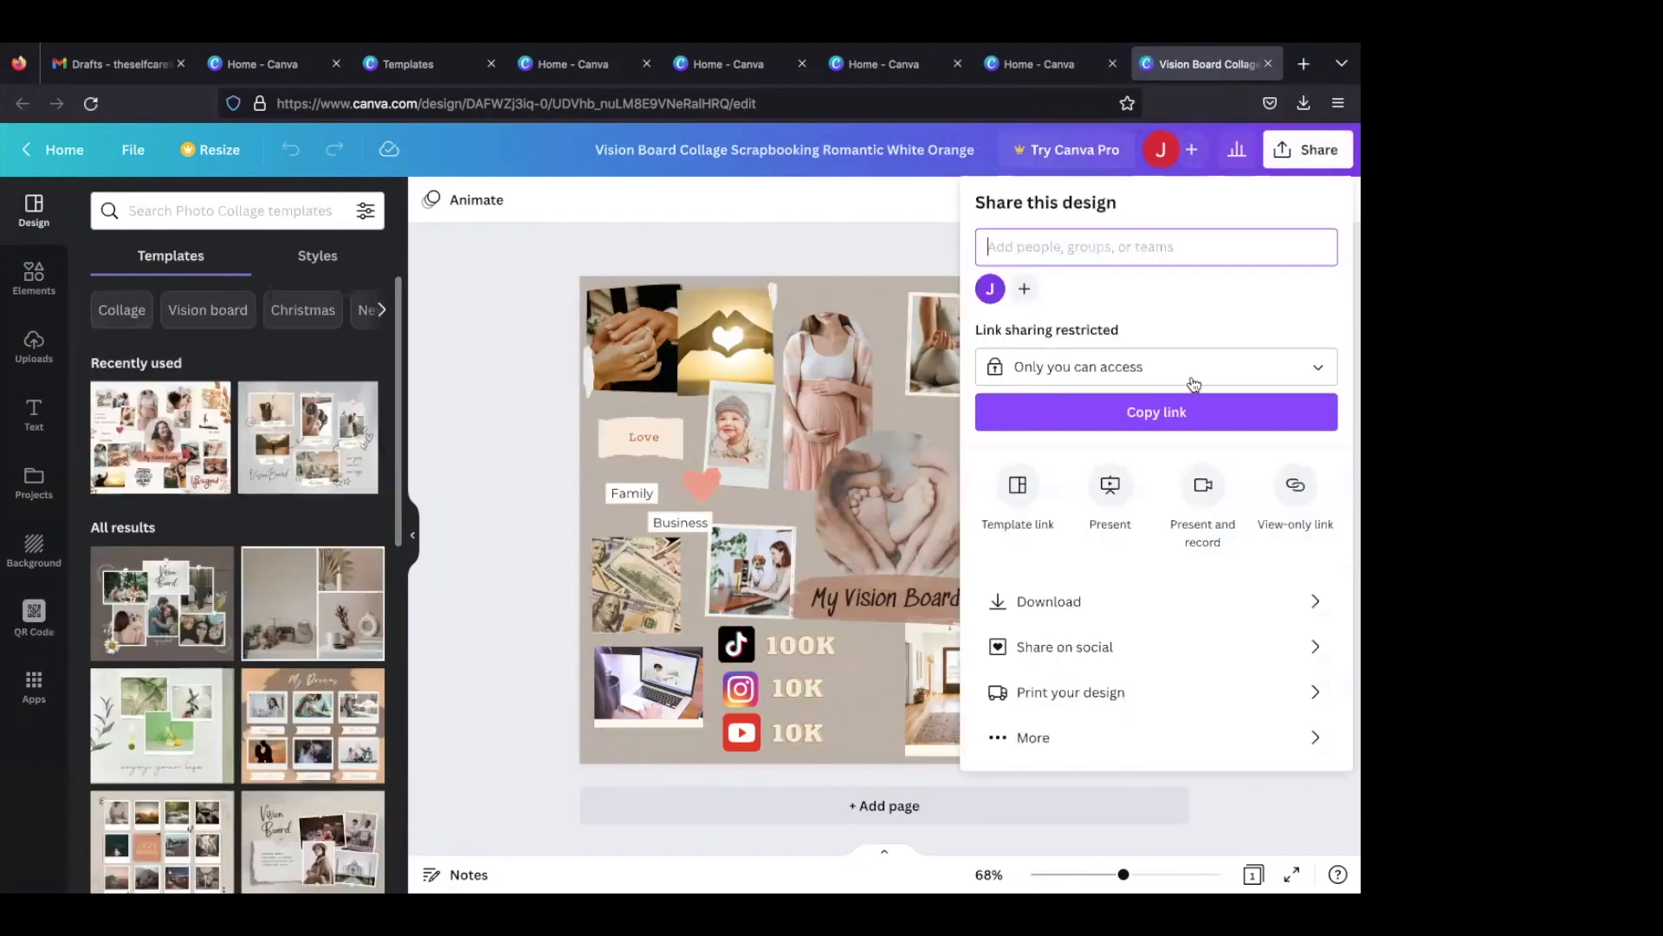
click(1069, 597)
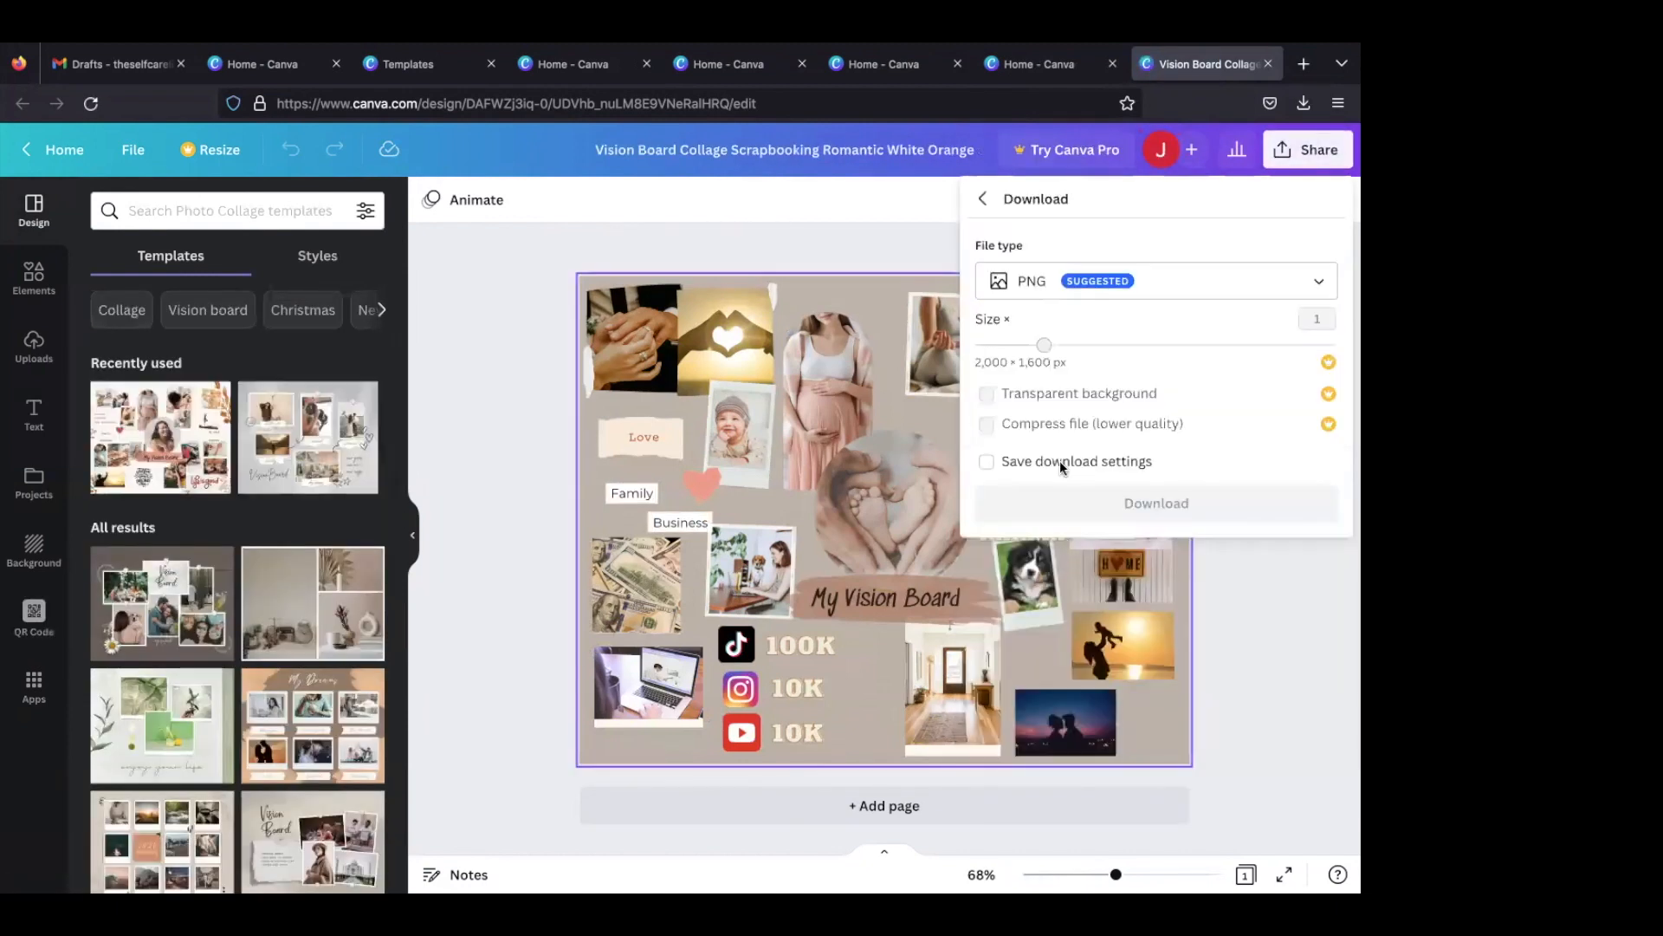
click(1106, 297)
click(1083, 342)
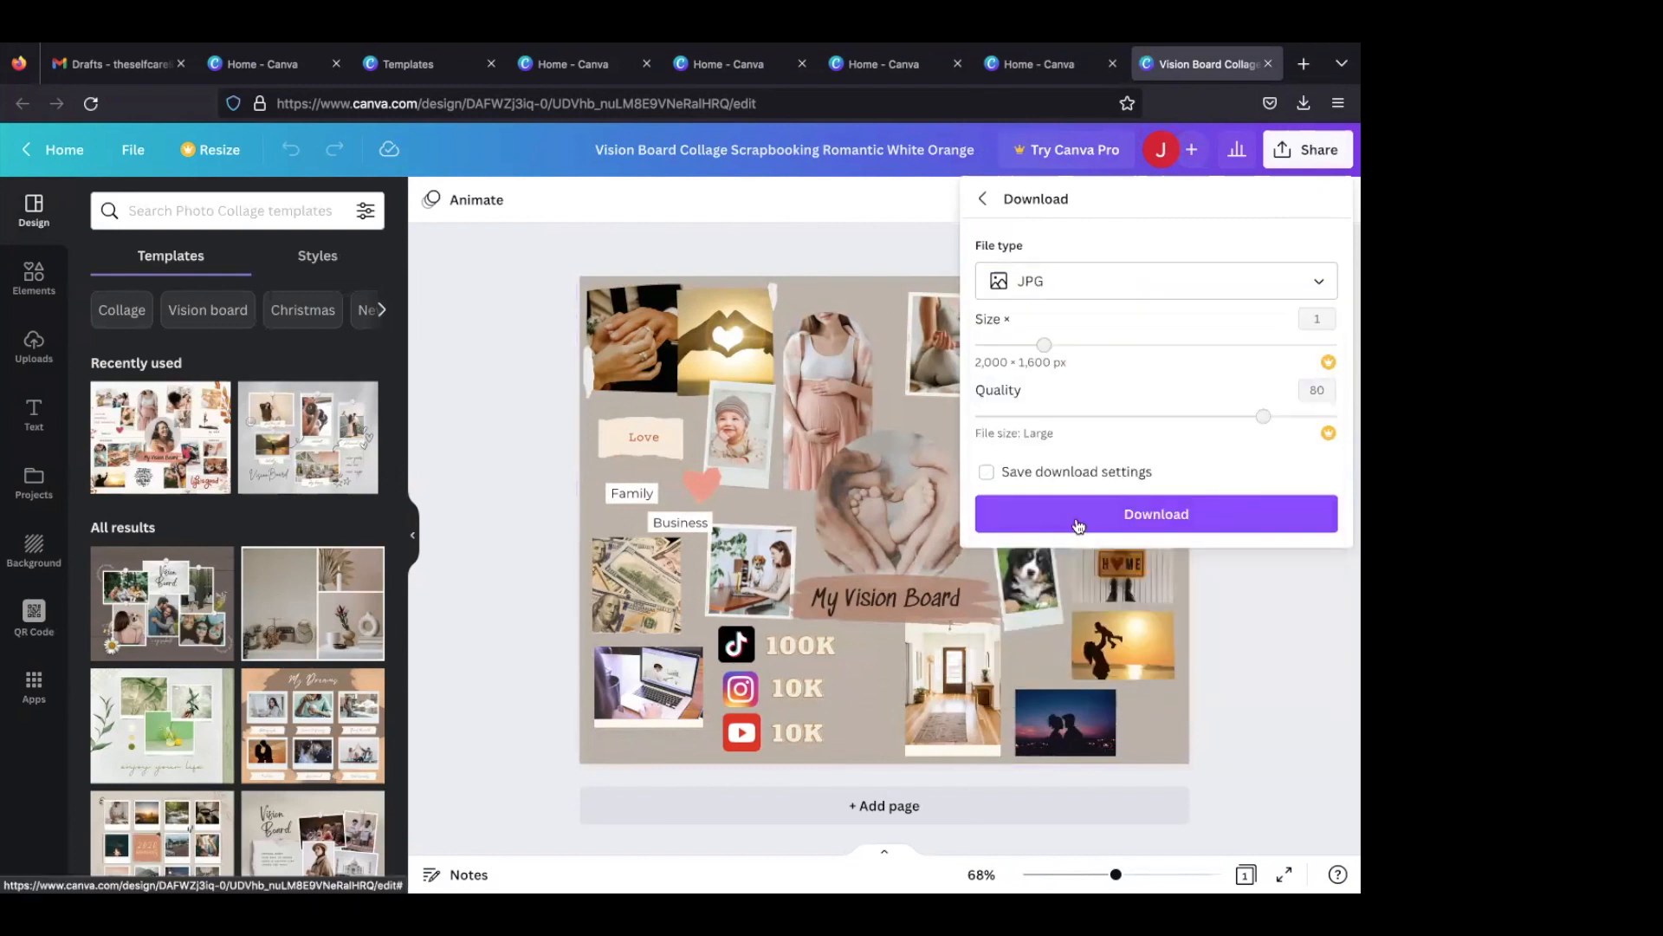
click(1085, 518)
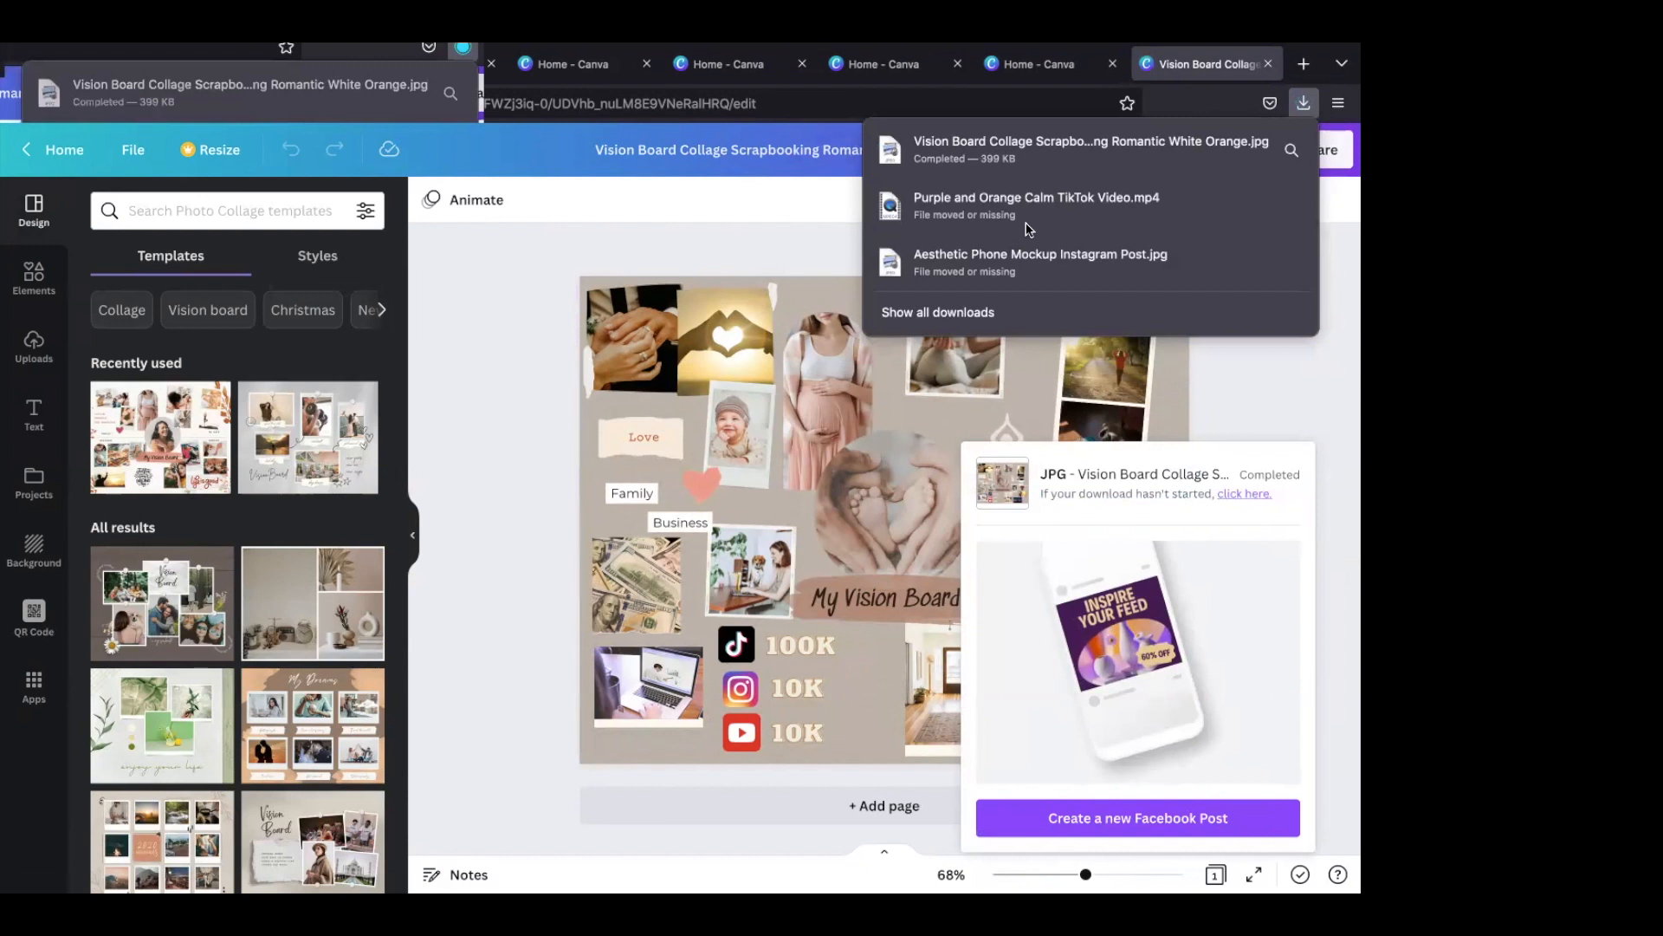
click(1273, 402)
click(1273, 402)
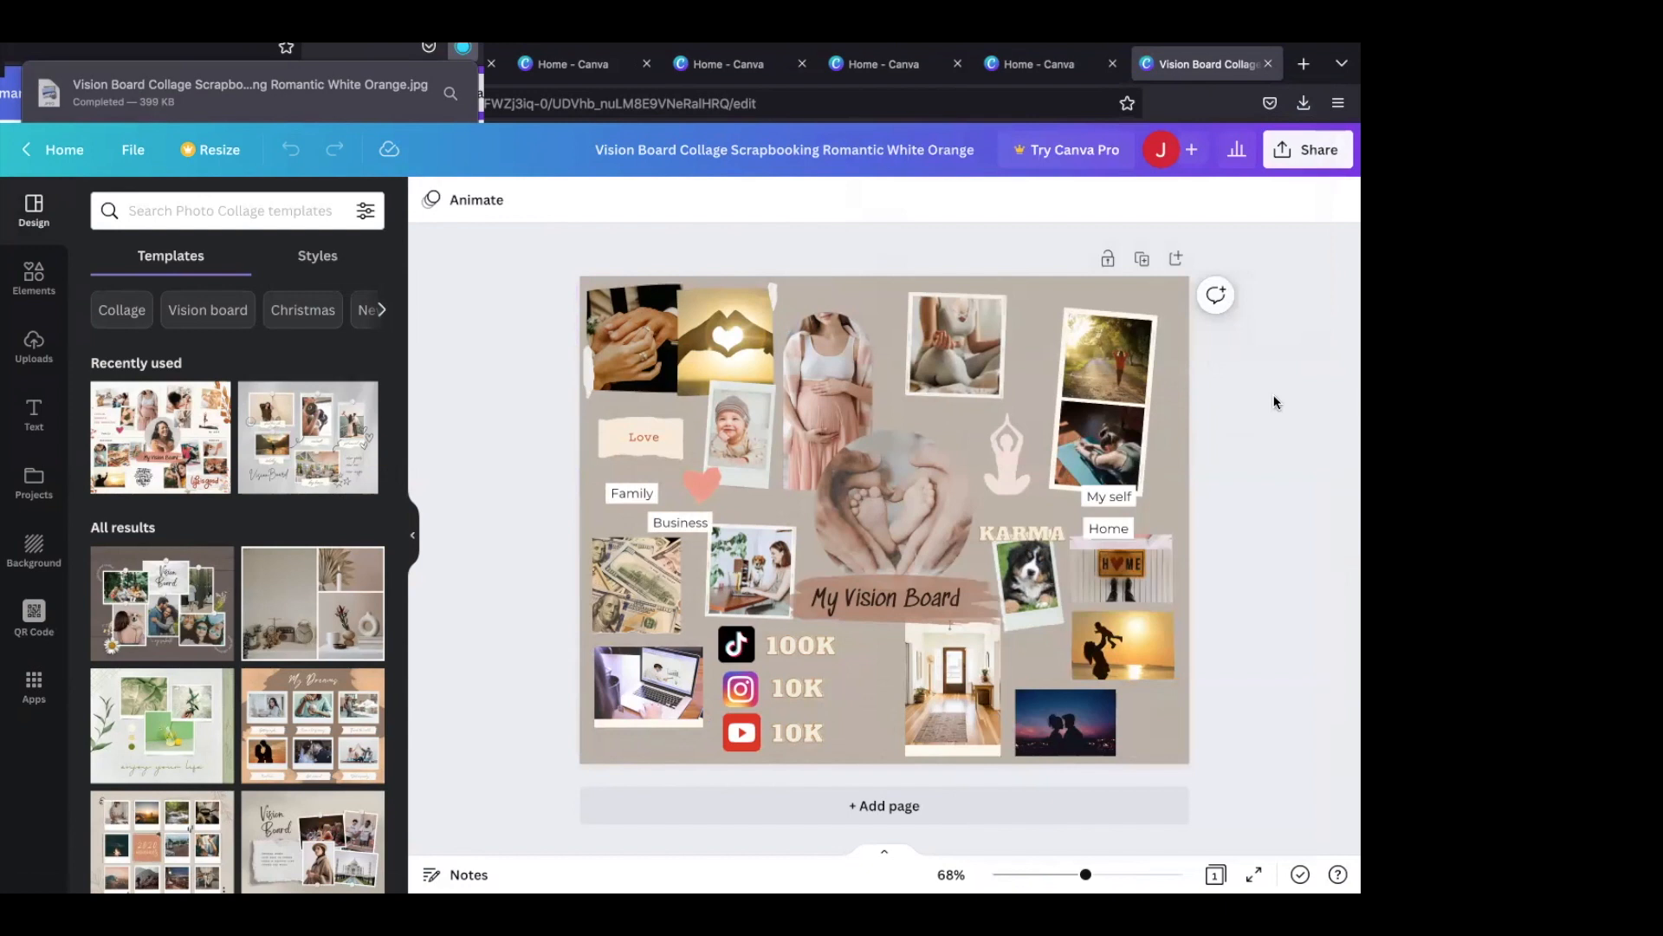
- Switch to Gmail and attach "Vision Board Collage Scrapbooking Romantic White Orange.jpg" from Downloads to the new message
click(120, 94)
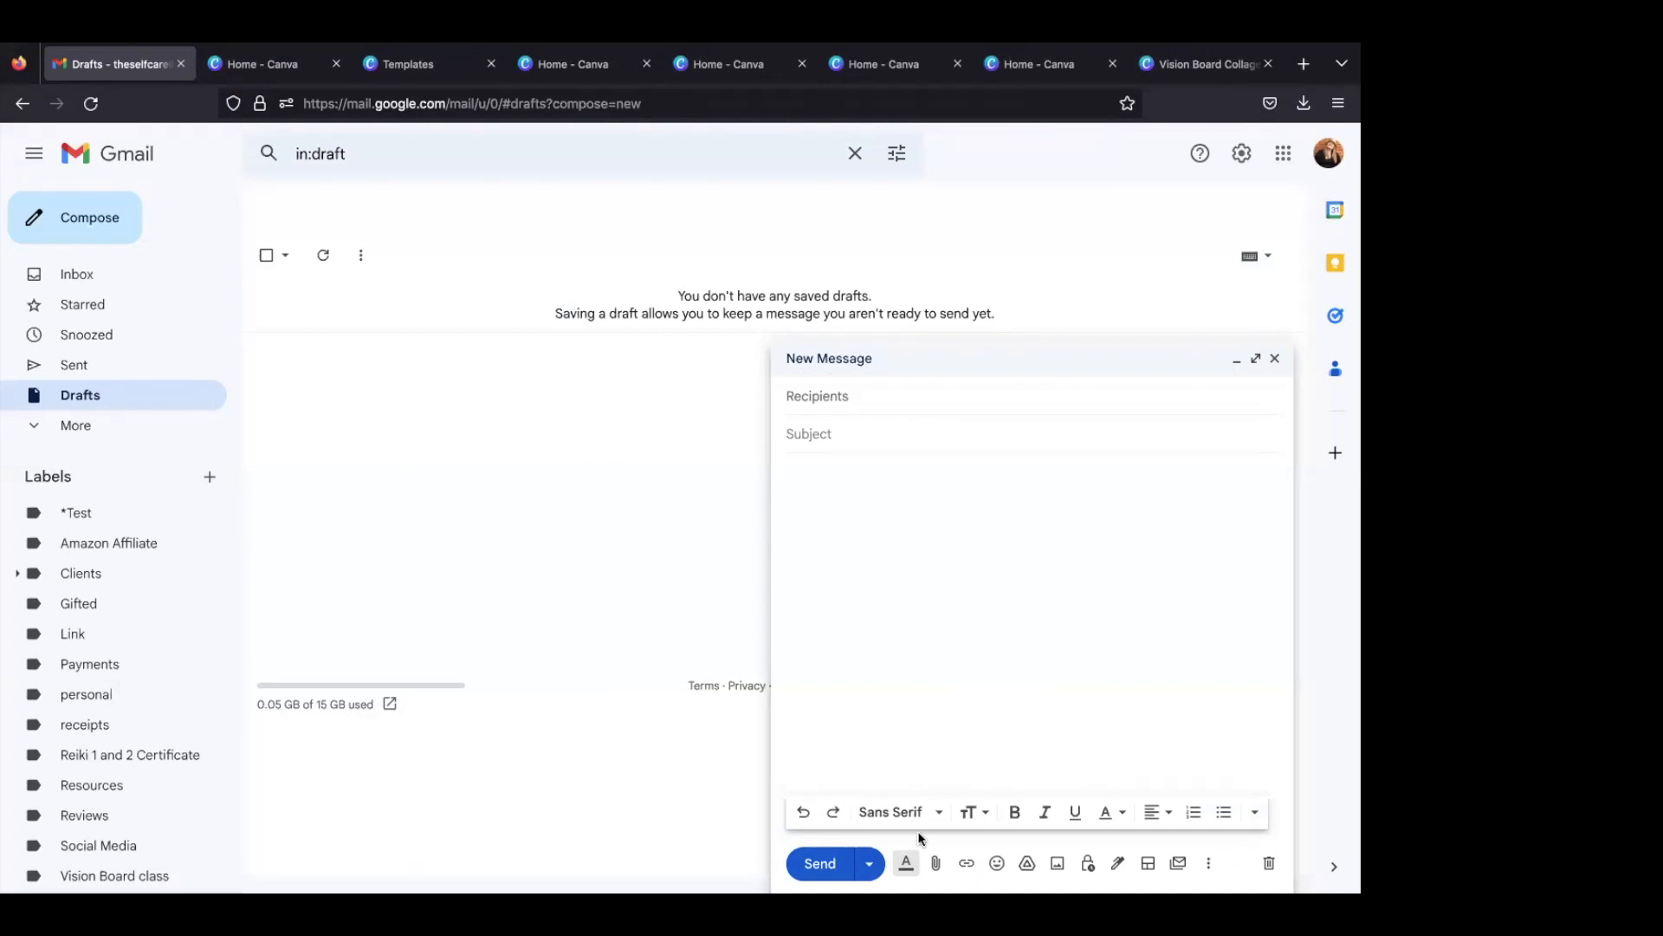
click(935, 863)
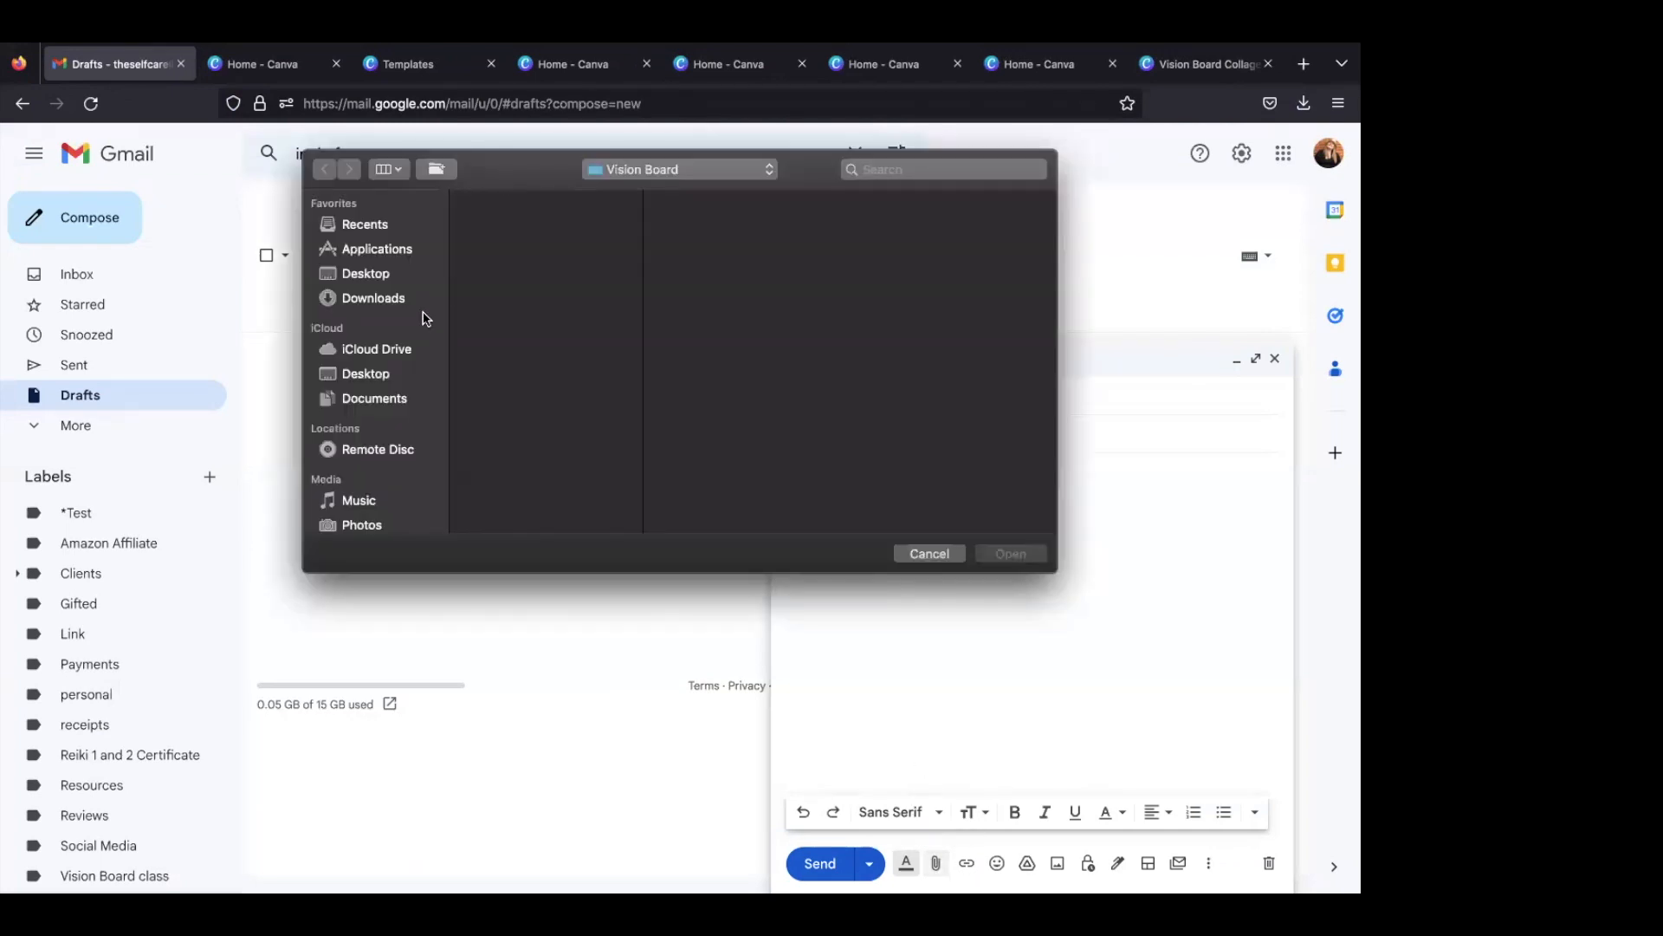
click(384, 297)
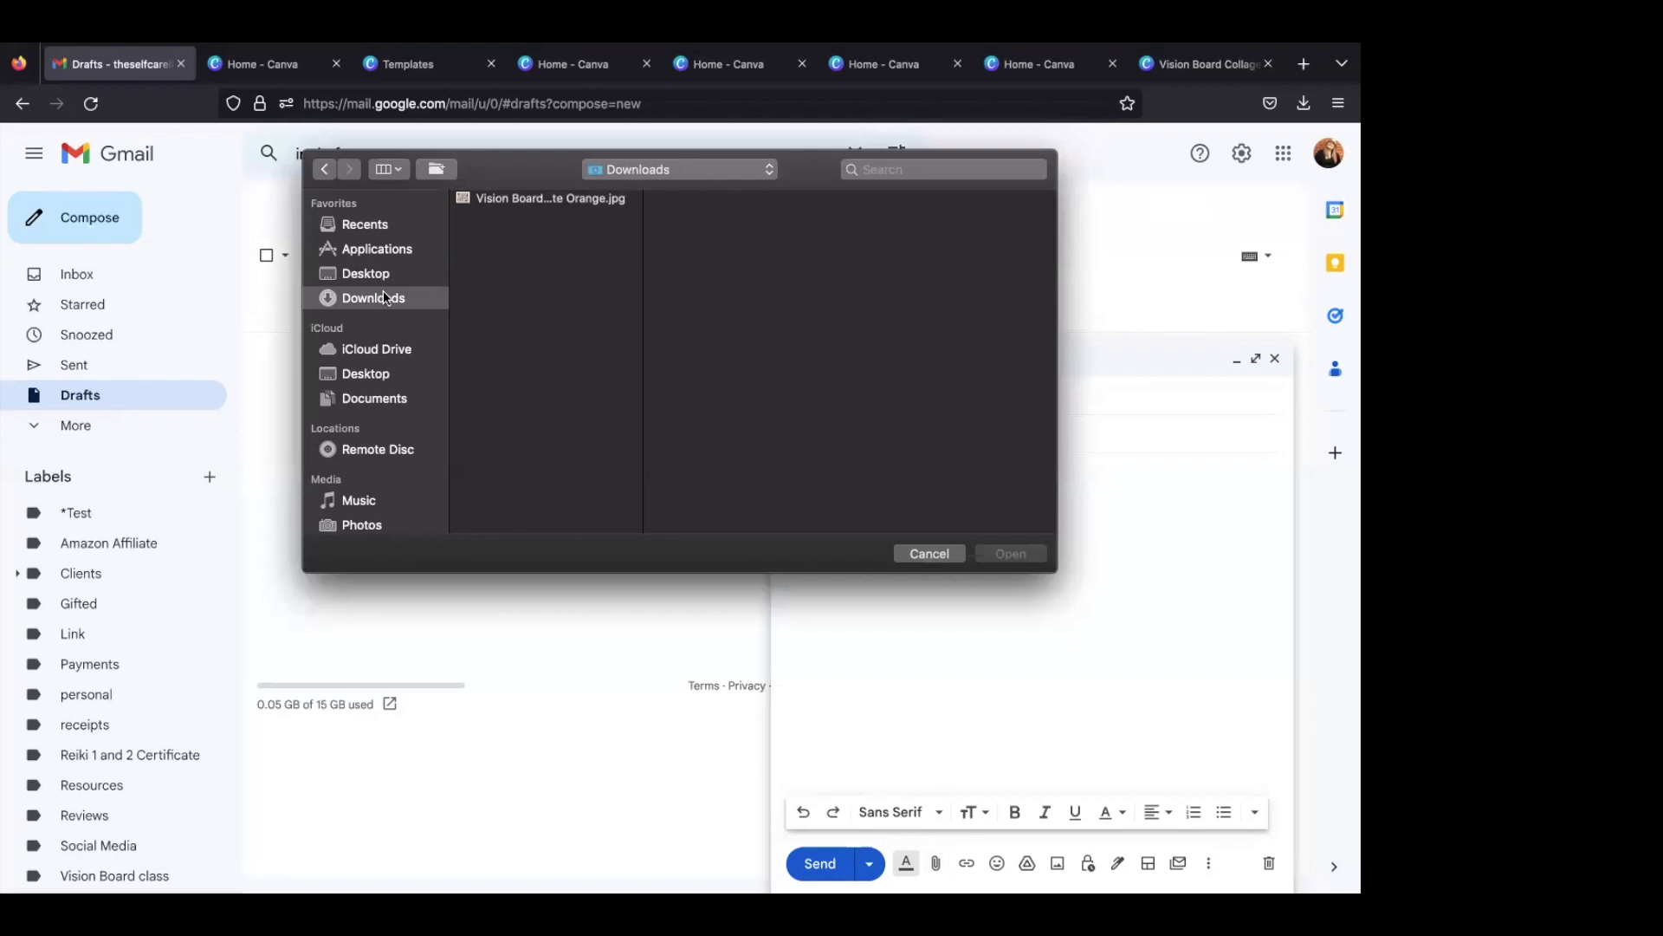
click(512, 200)
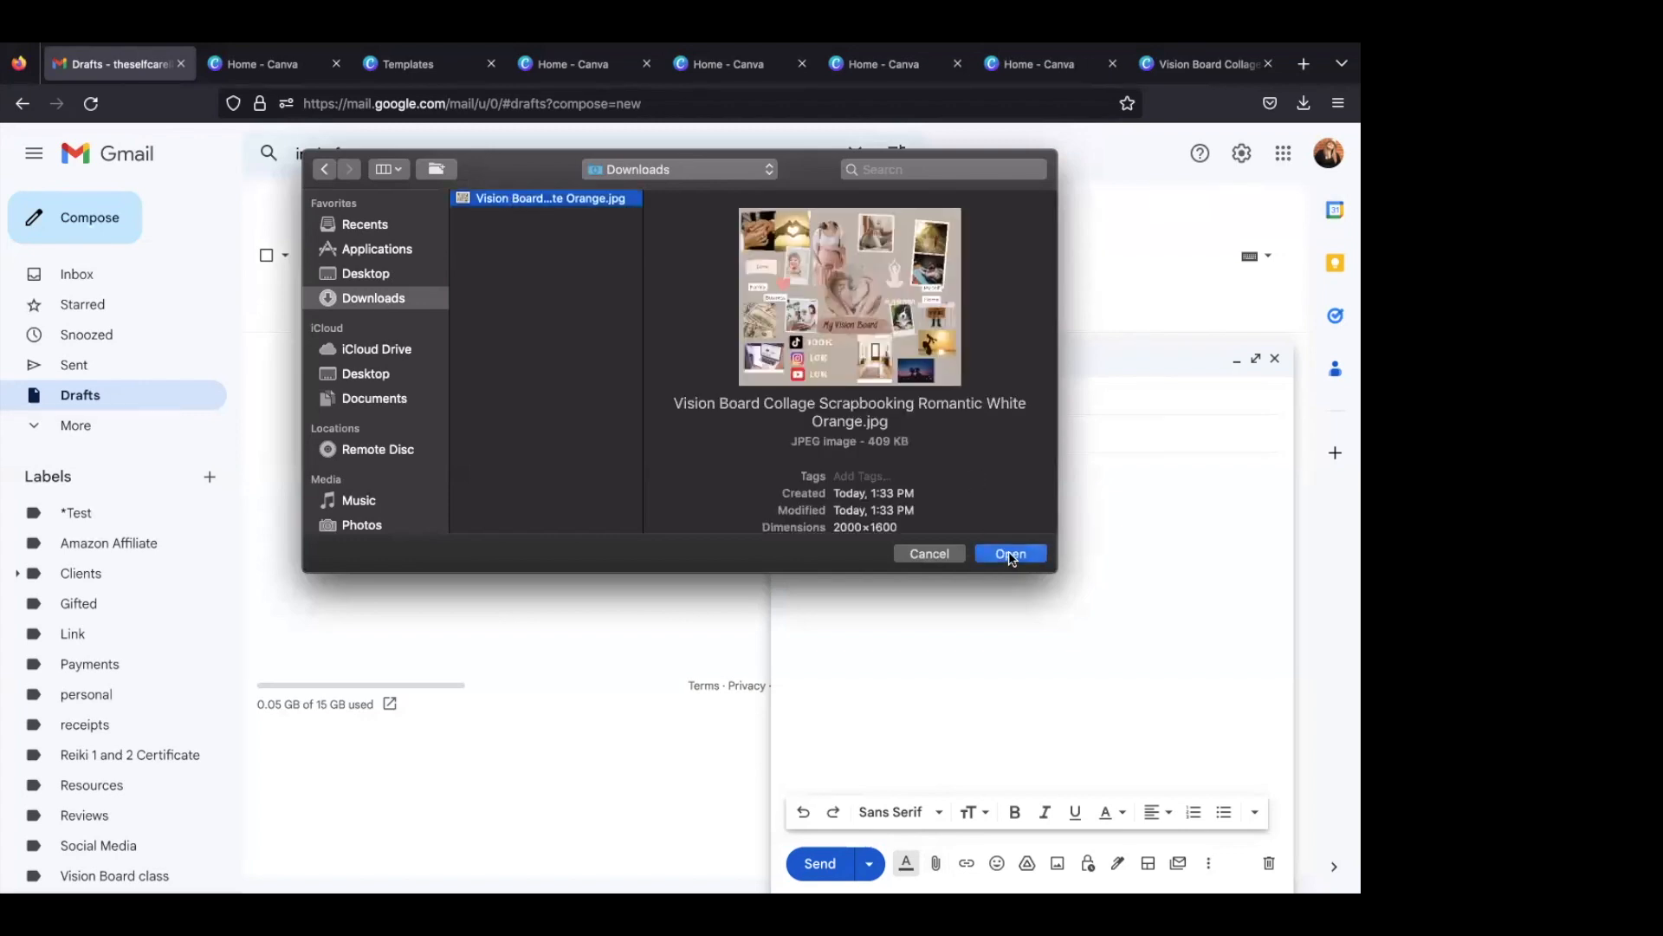
click(1011, 555)
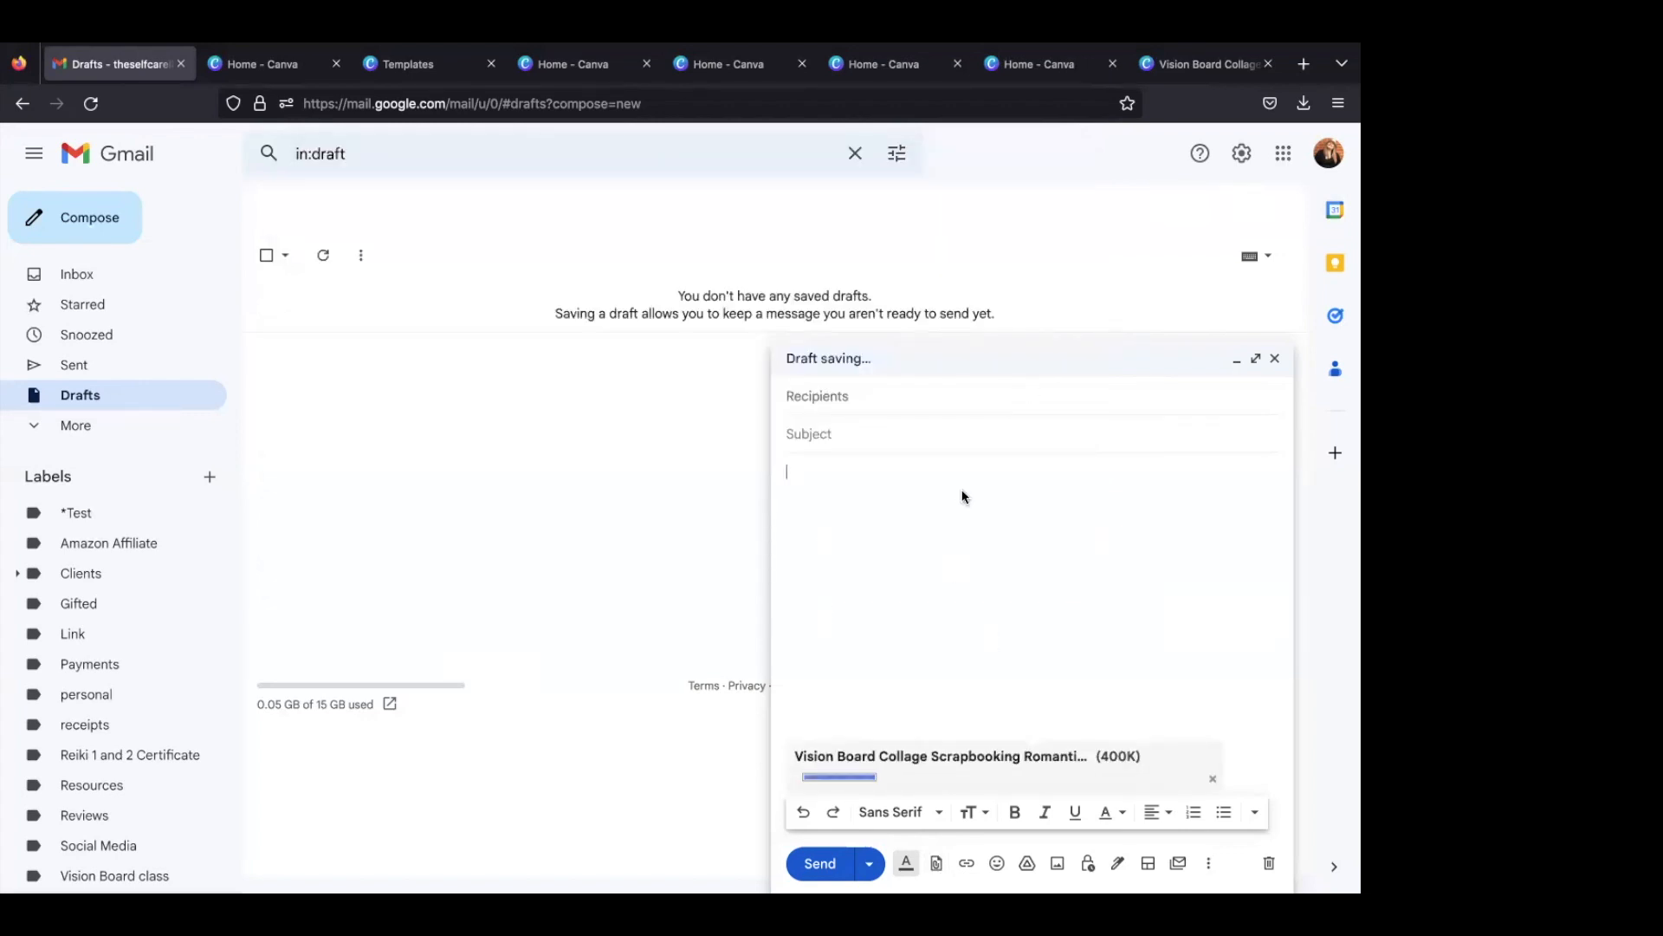